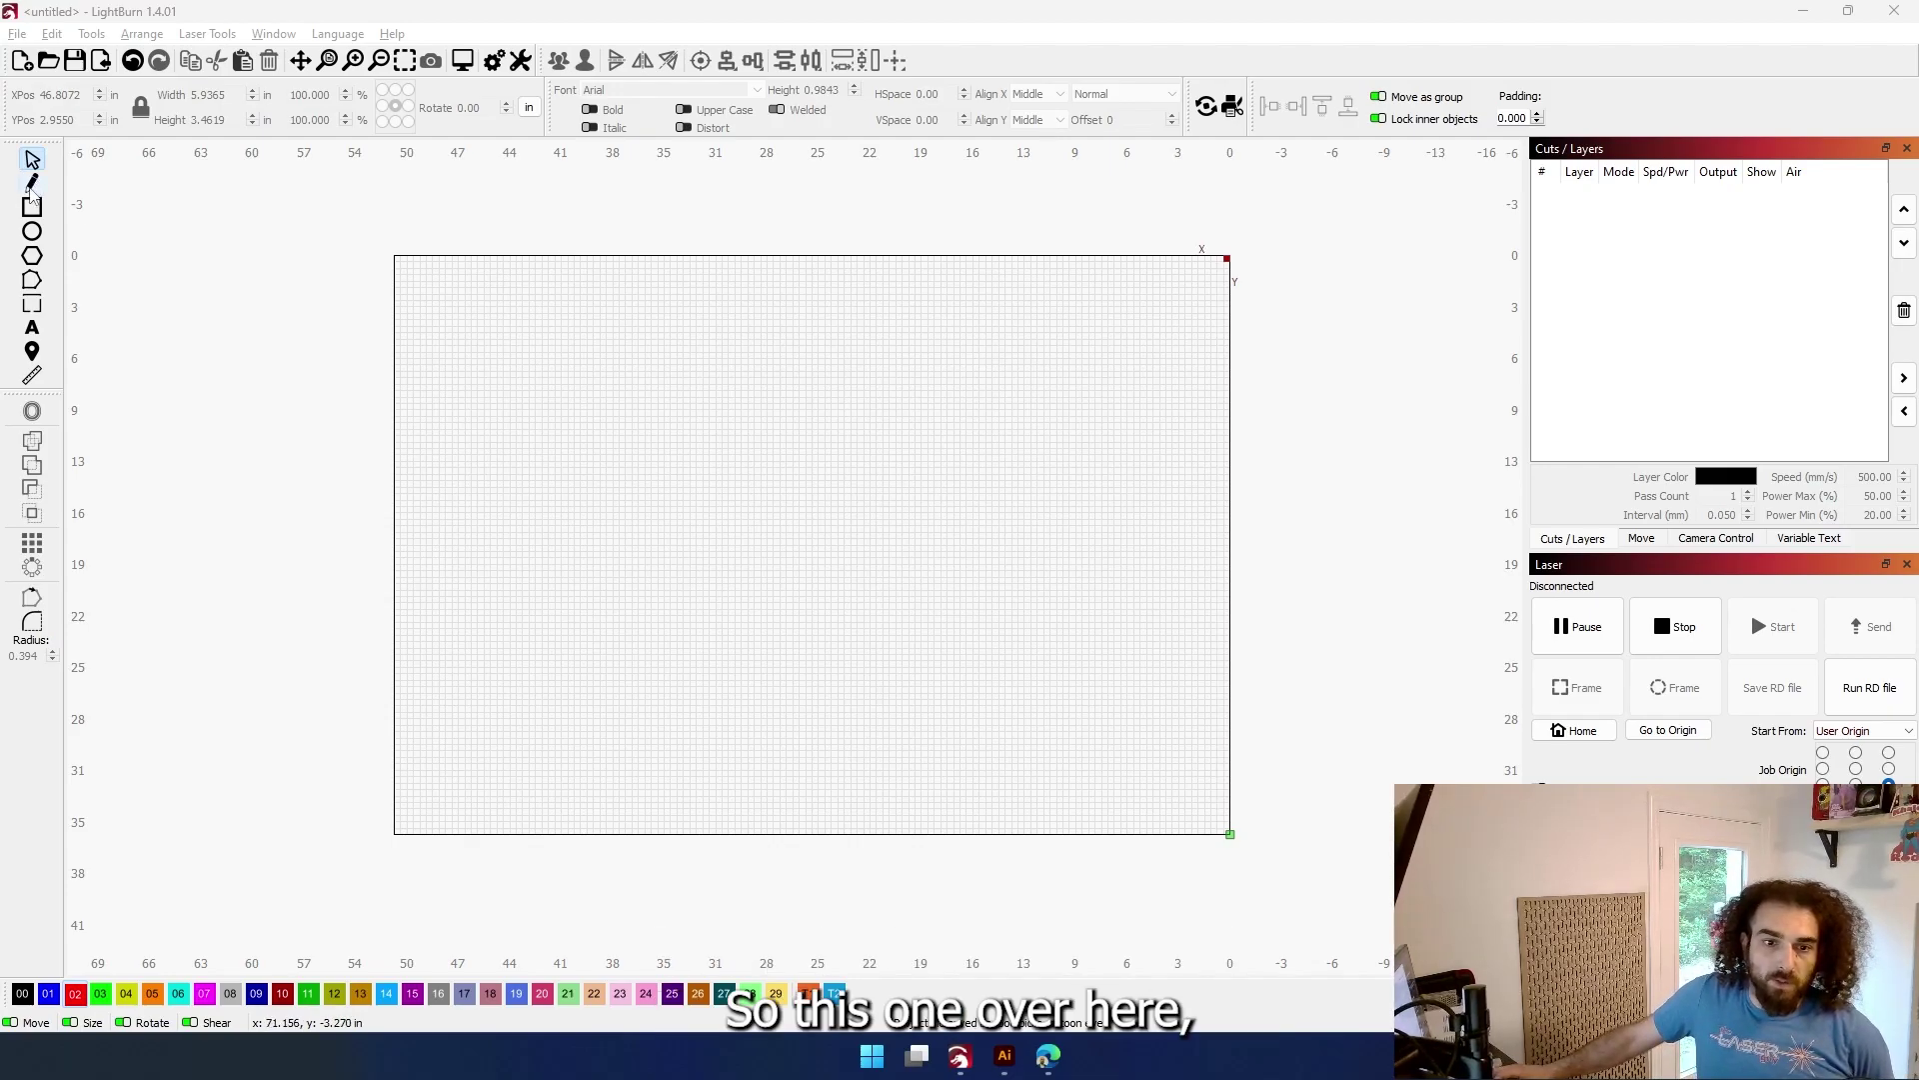
Draw a closed red zigzag crown outline with Draw Lines, ending back at its first point
left_click(31, 186)
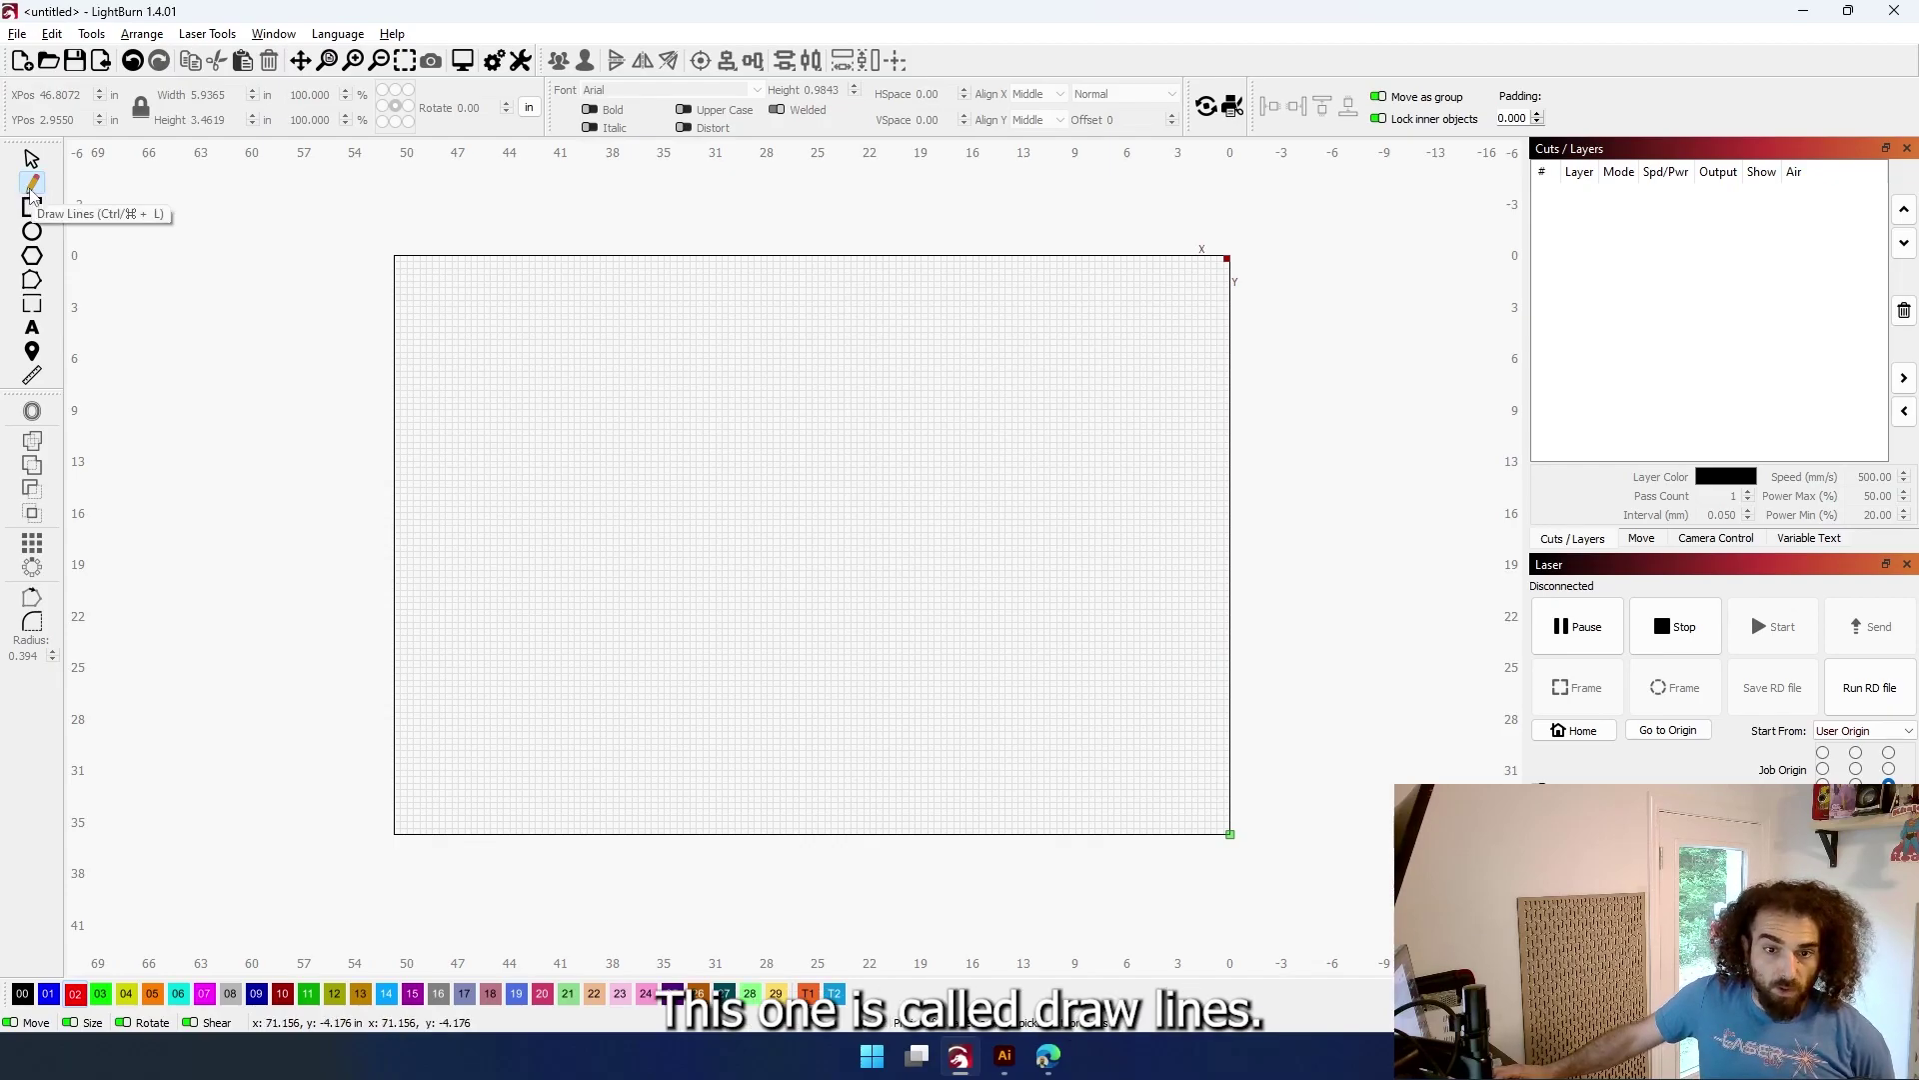
left_click(31, 187)
left_click(525, 331)
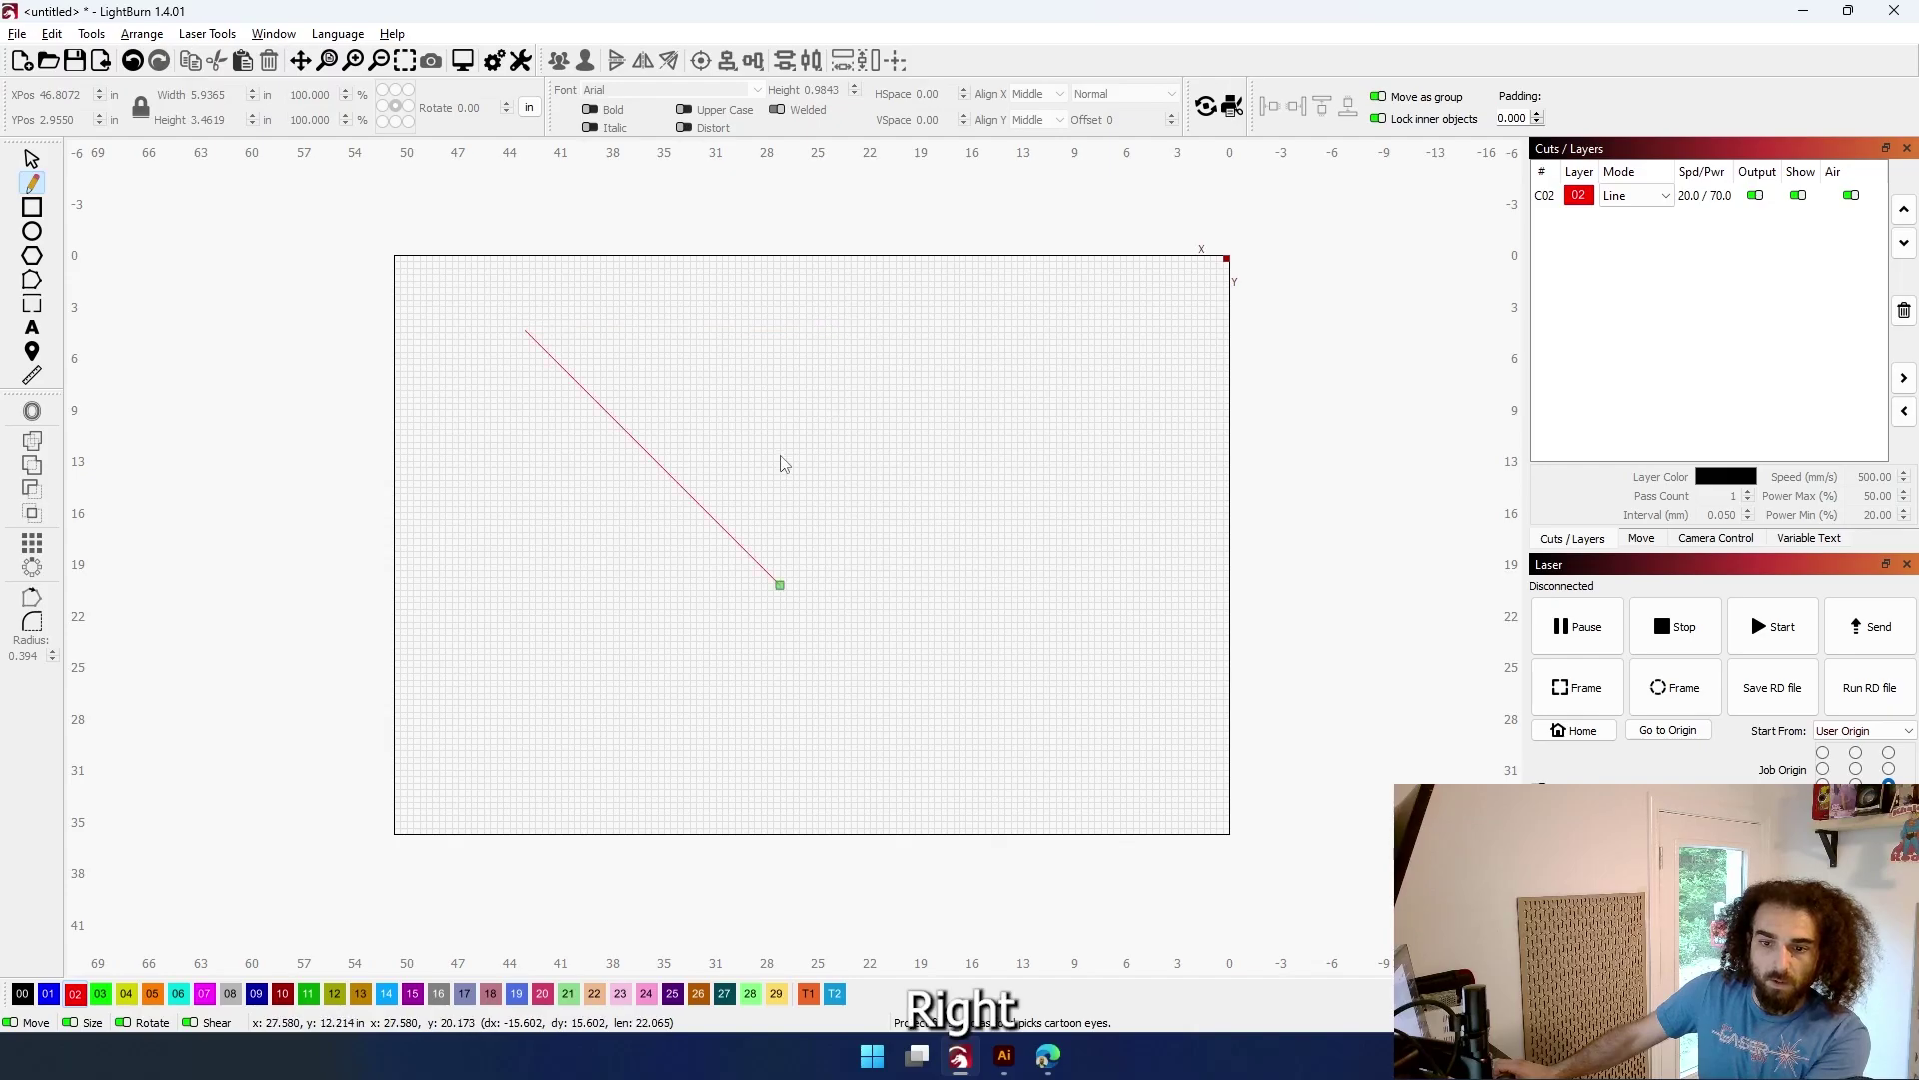
left_click(608, 408)
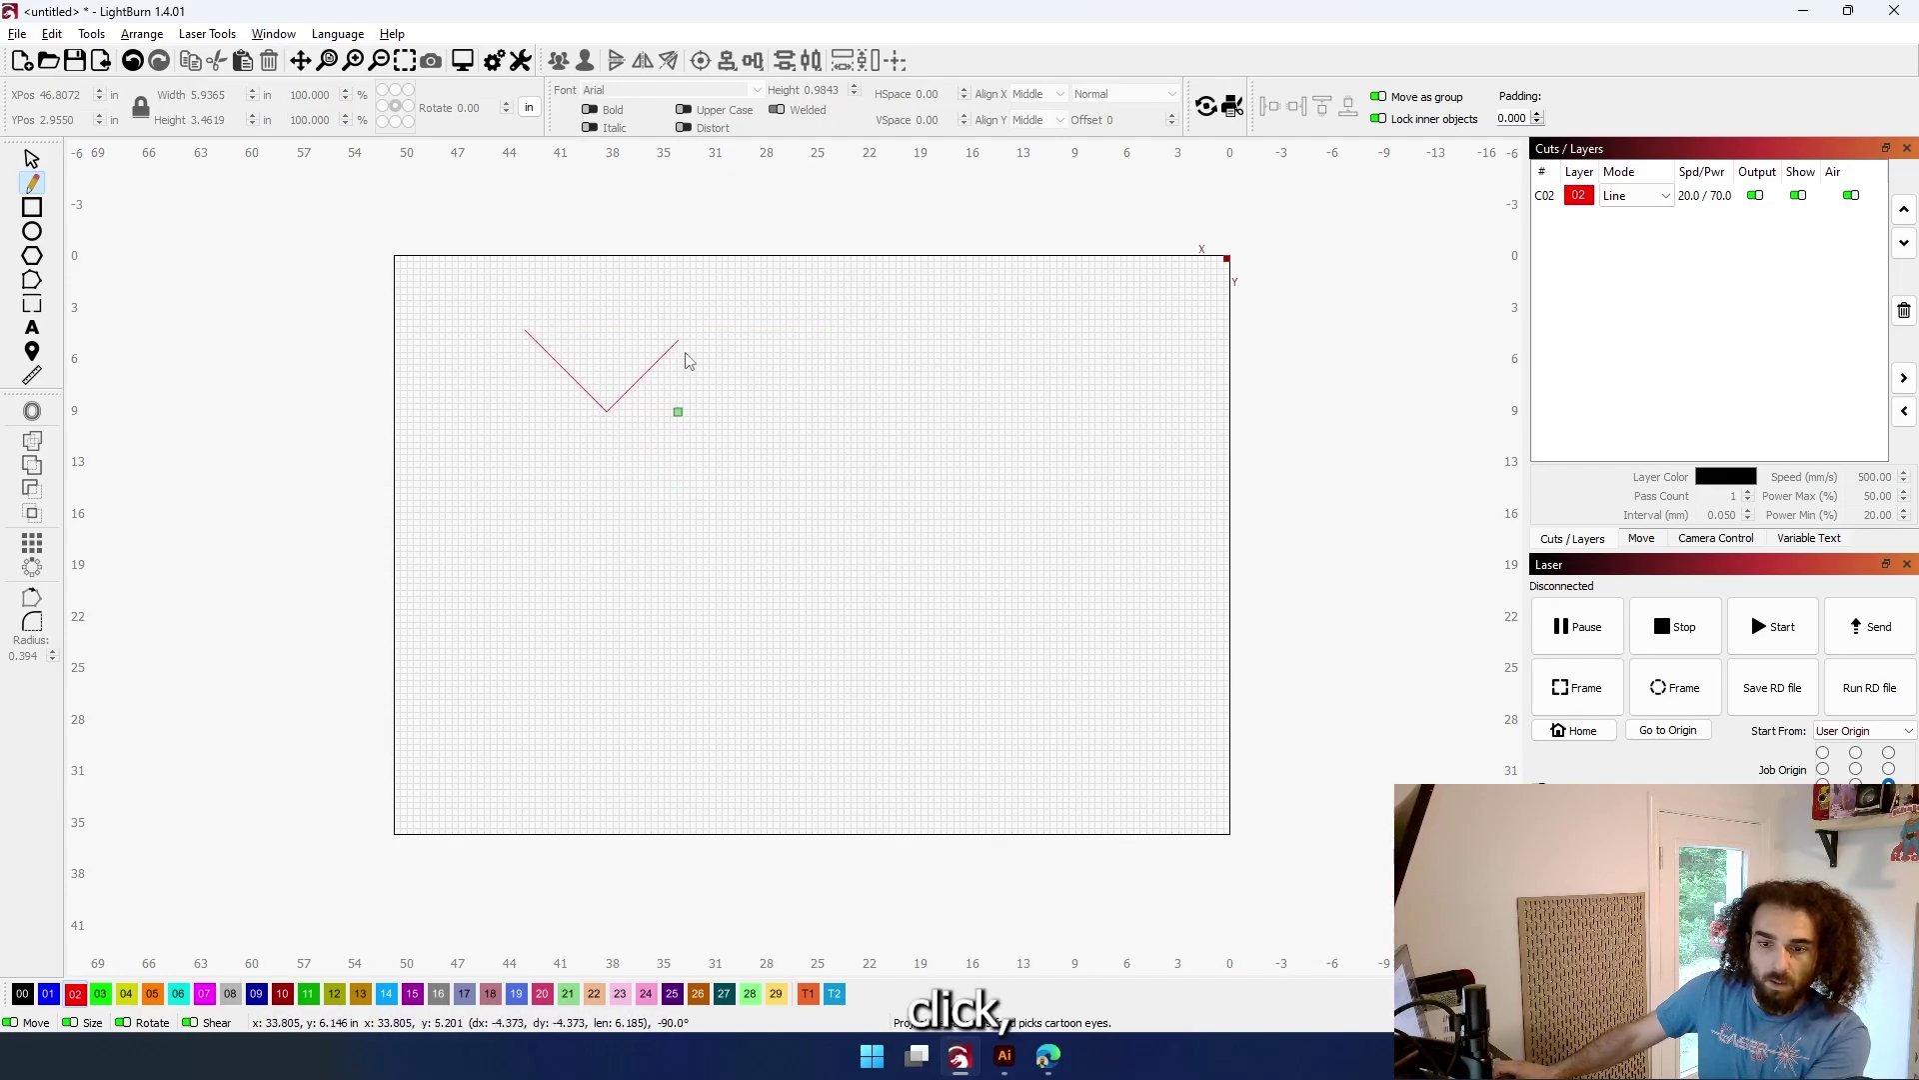
left_click(691, 353)
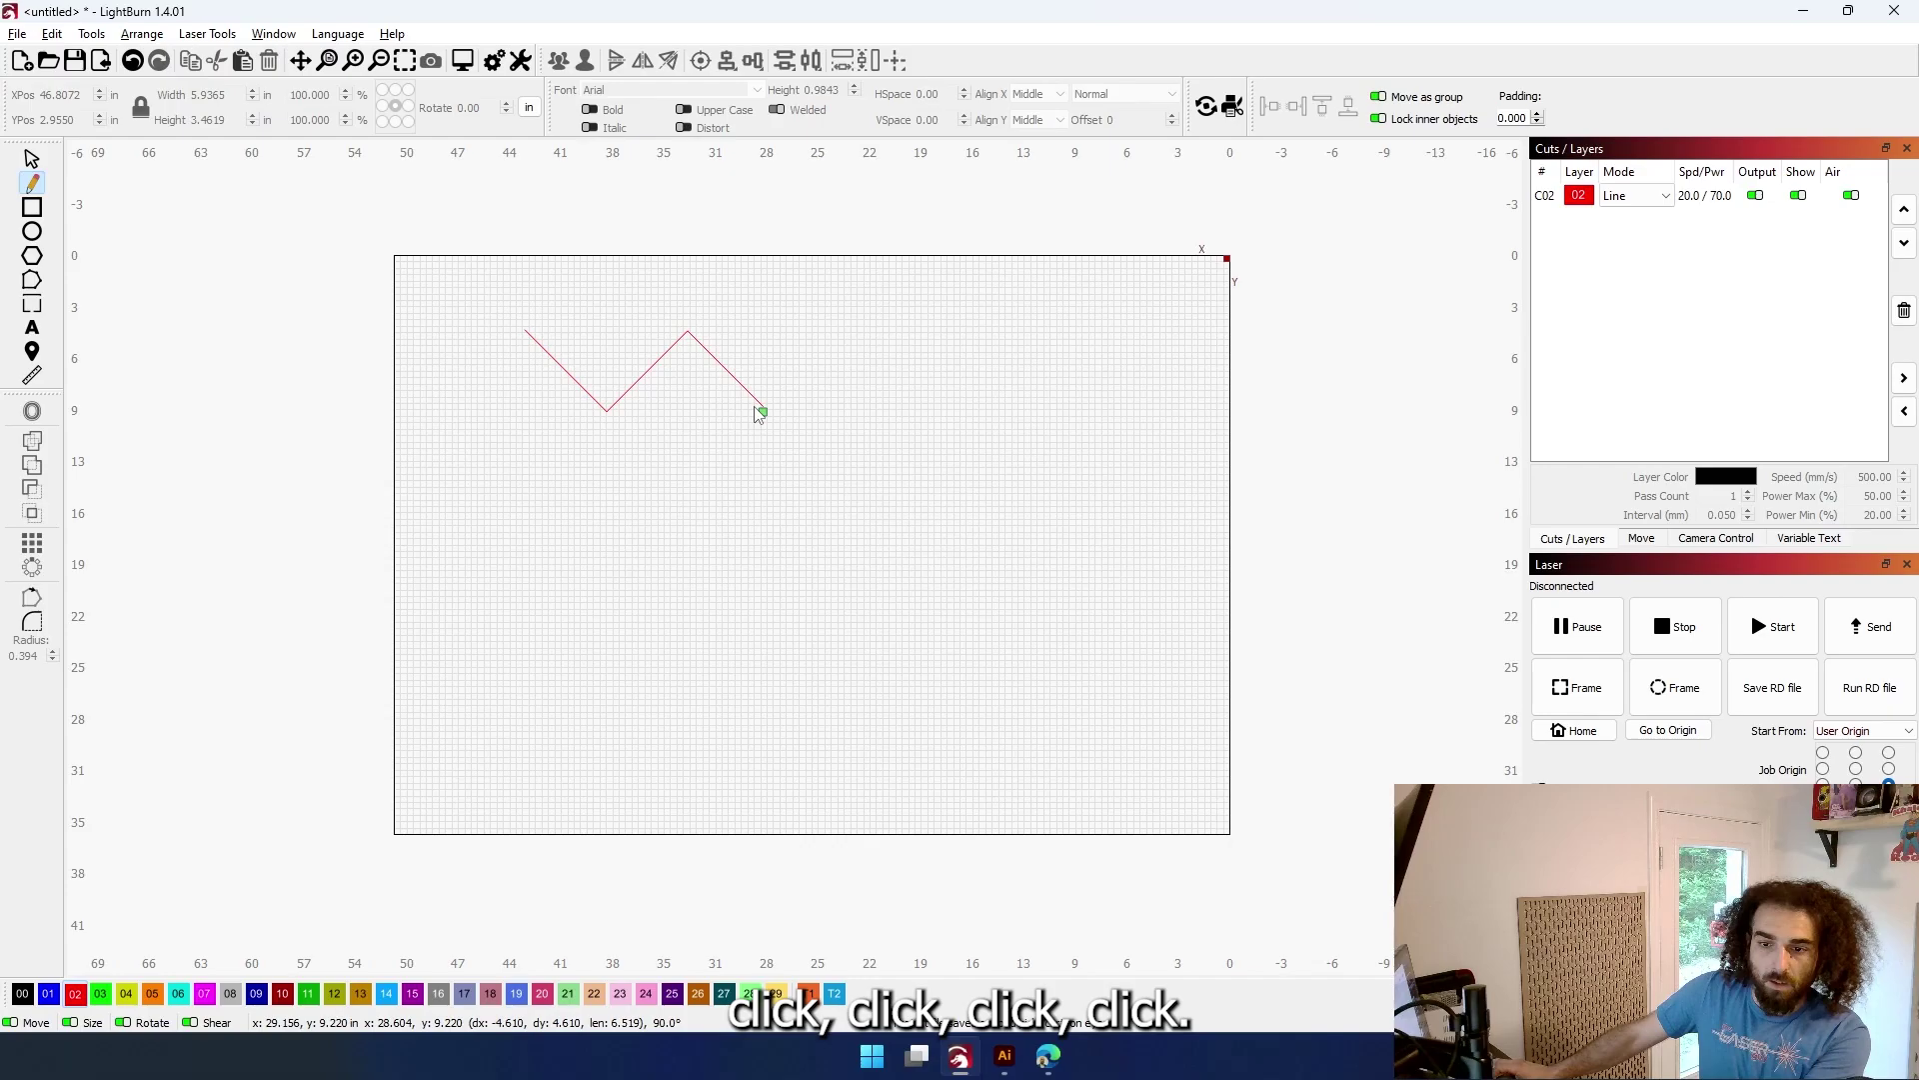
left_click(760, 407)
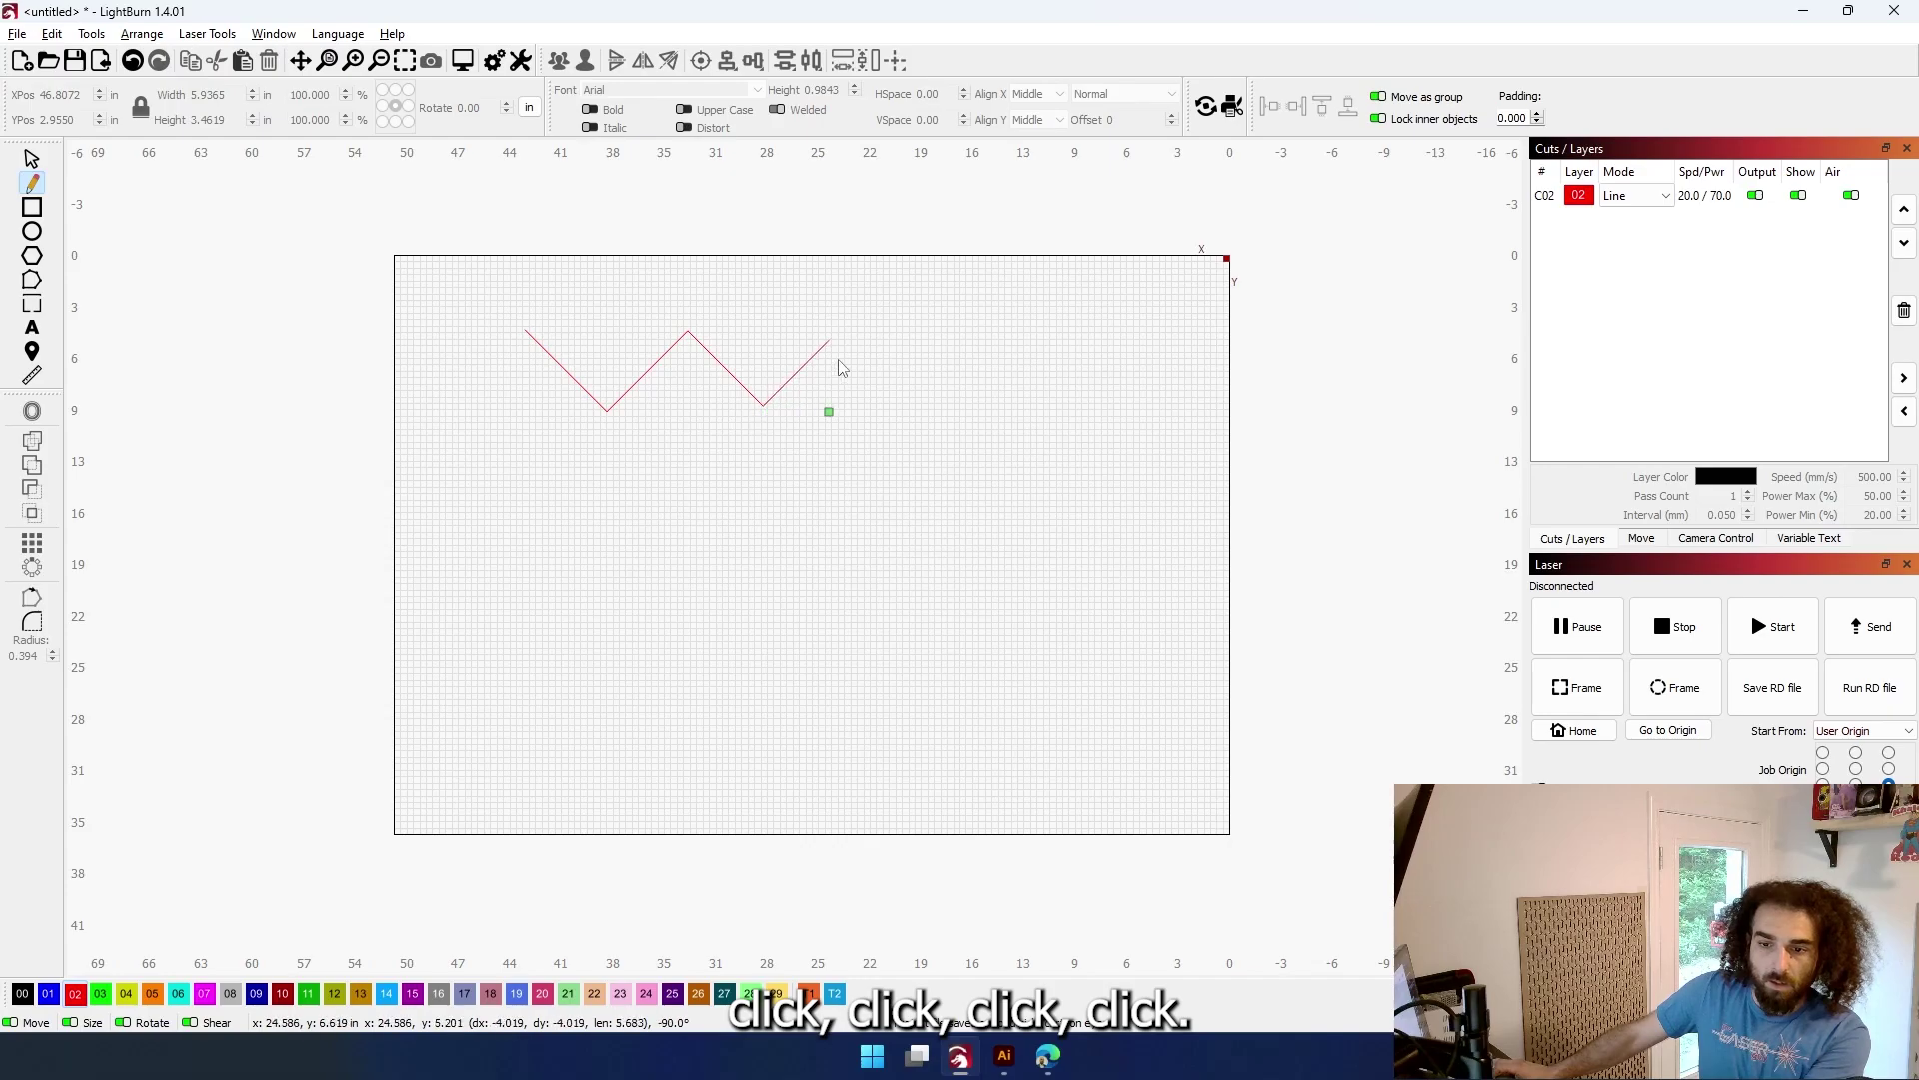
left_click(913, 401)
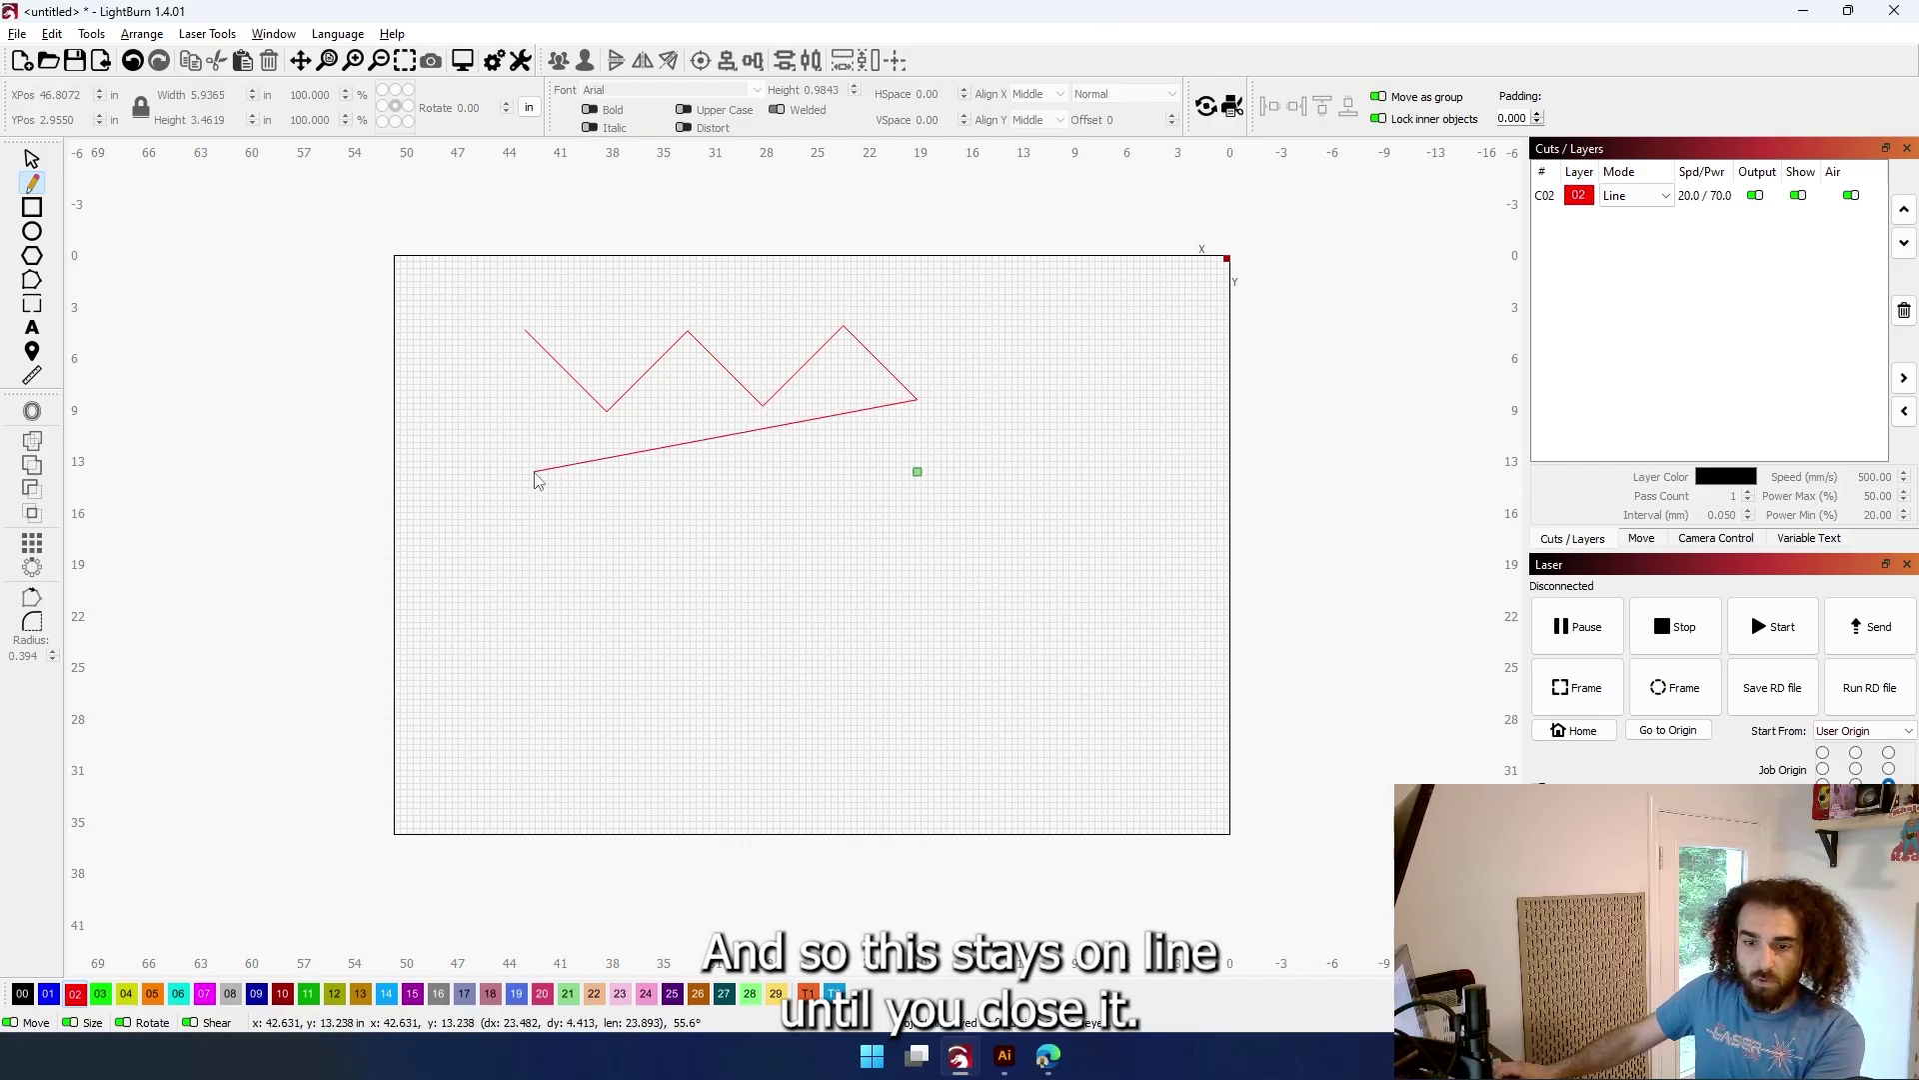
key("ctrl")
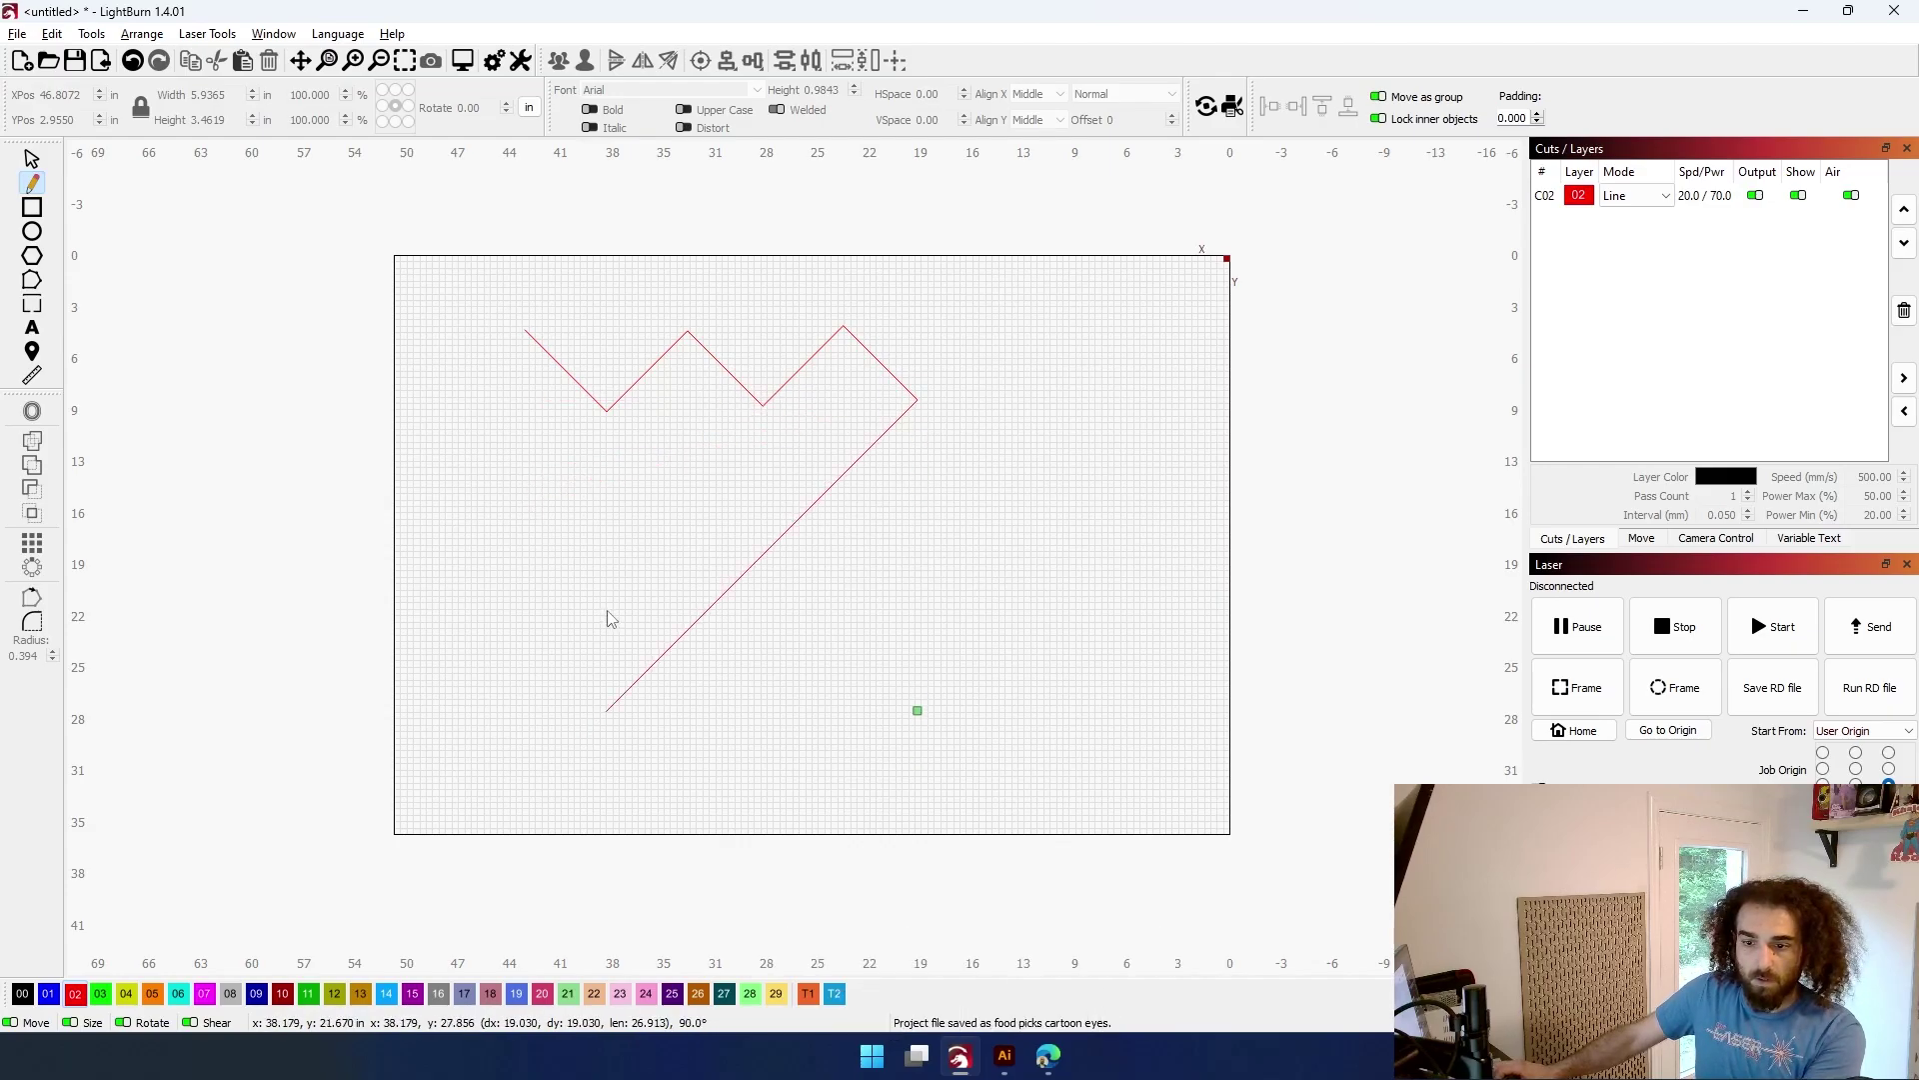
left_click(557, 617)
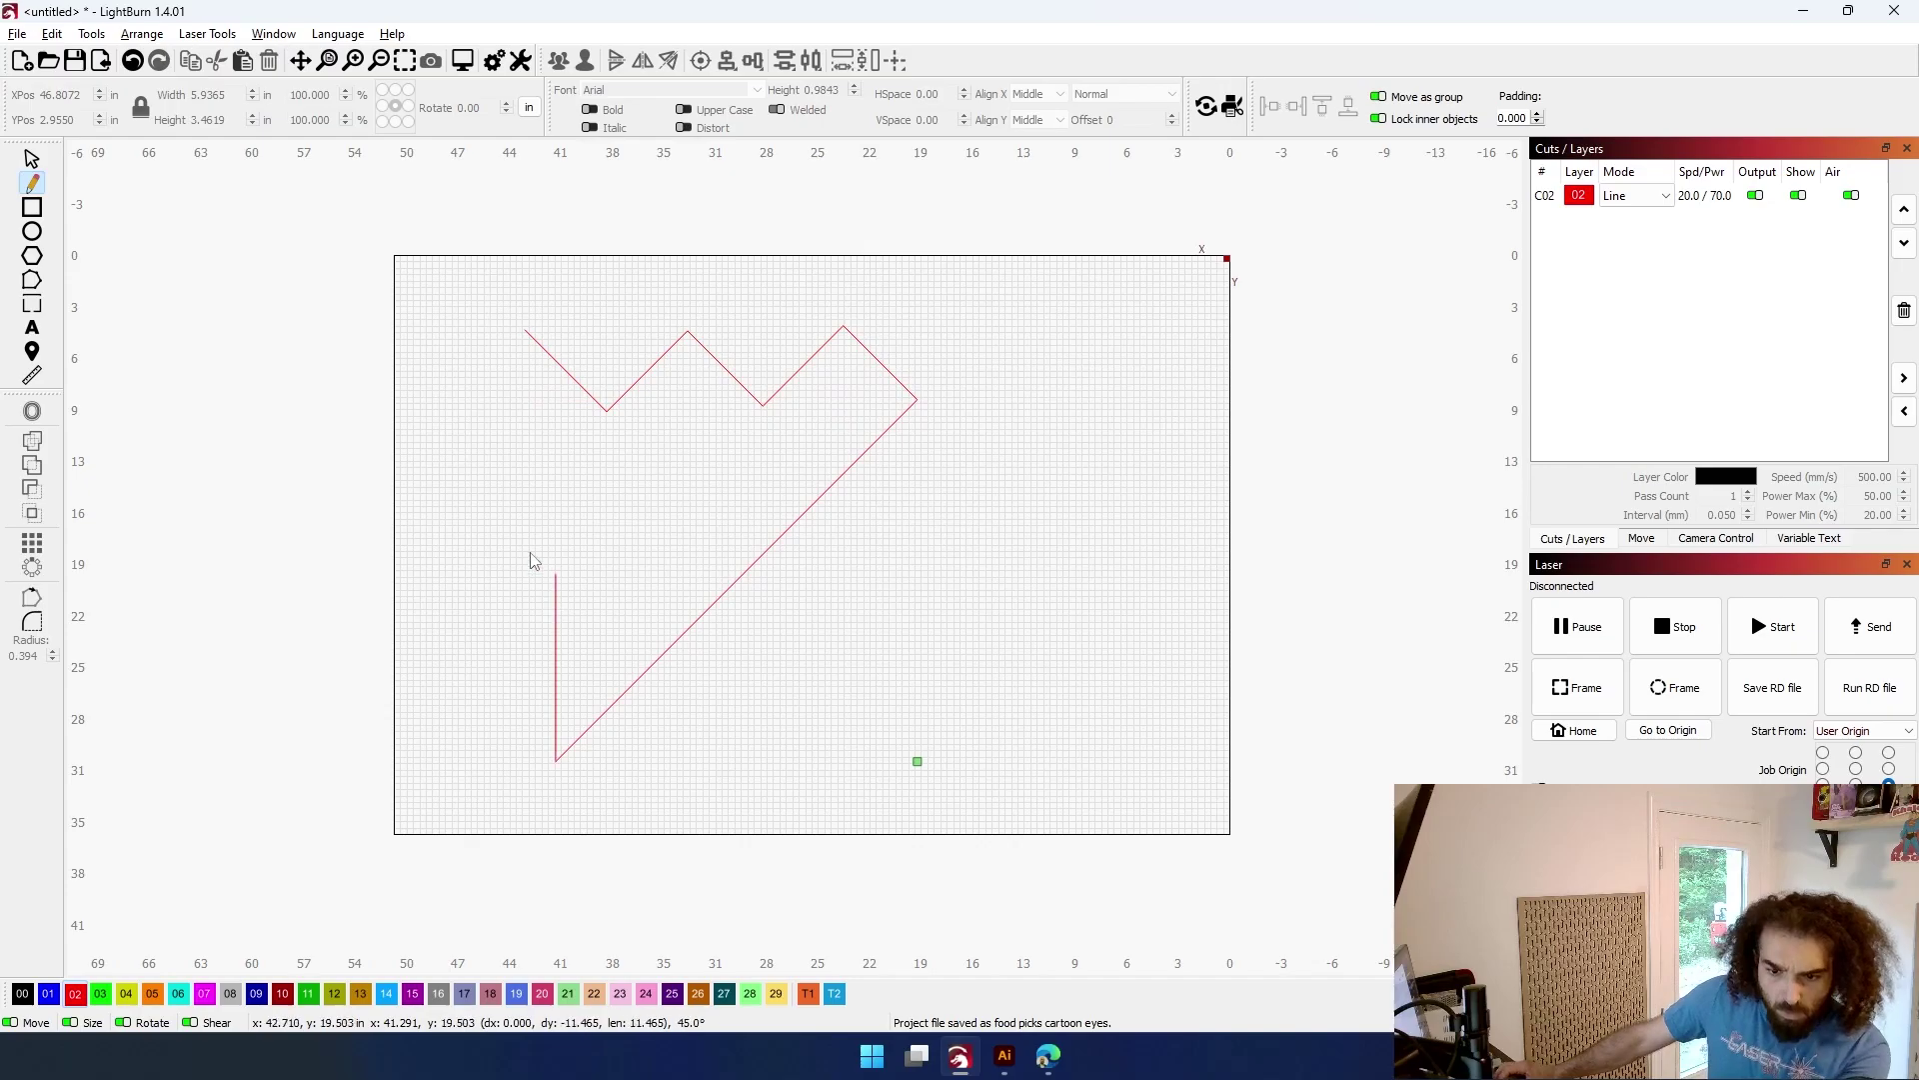
left_click(525, 331)
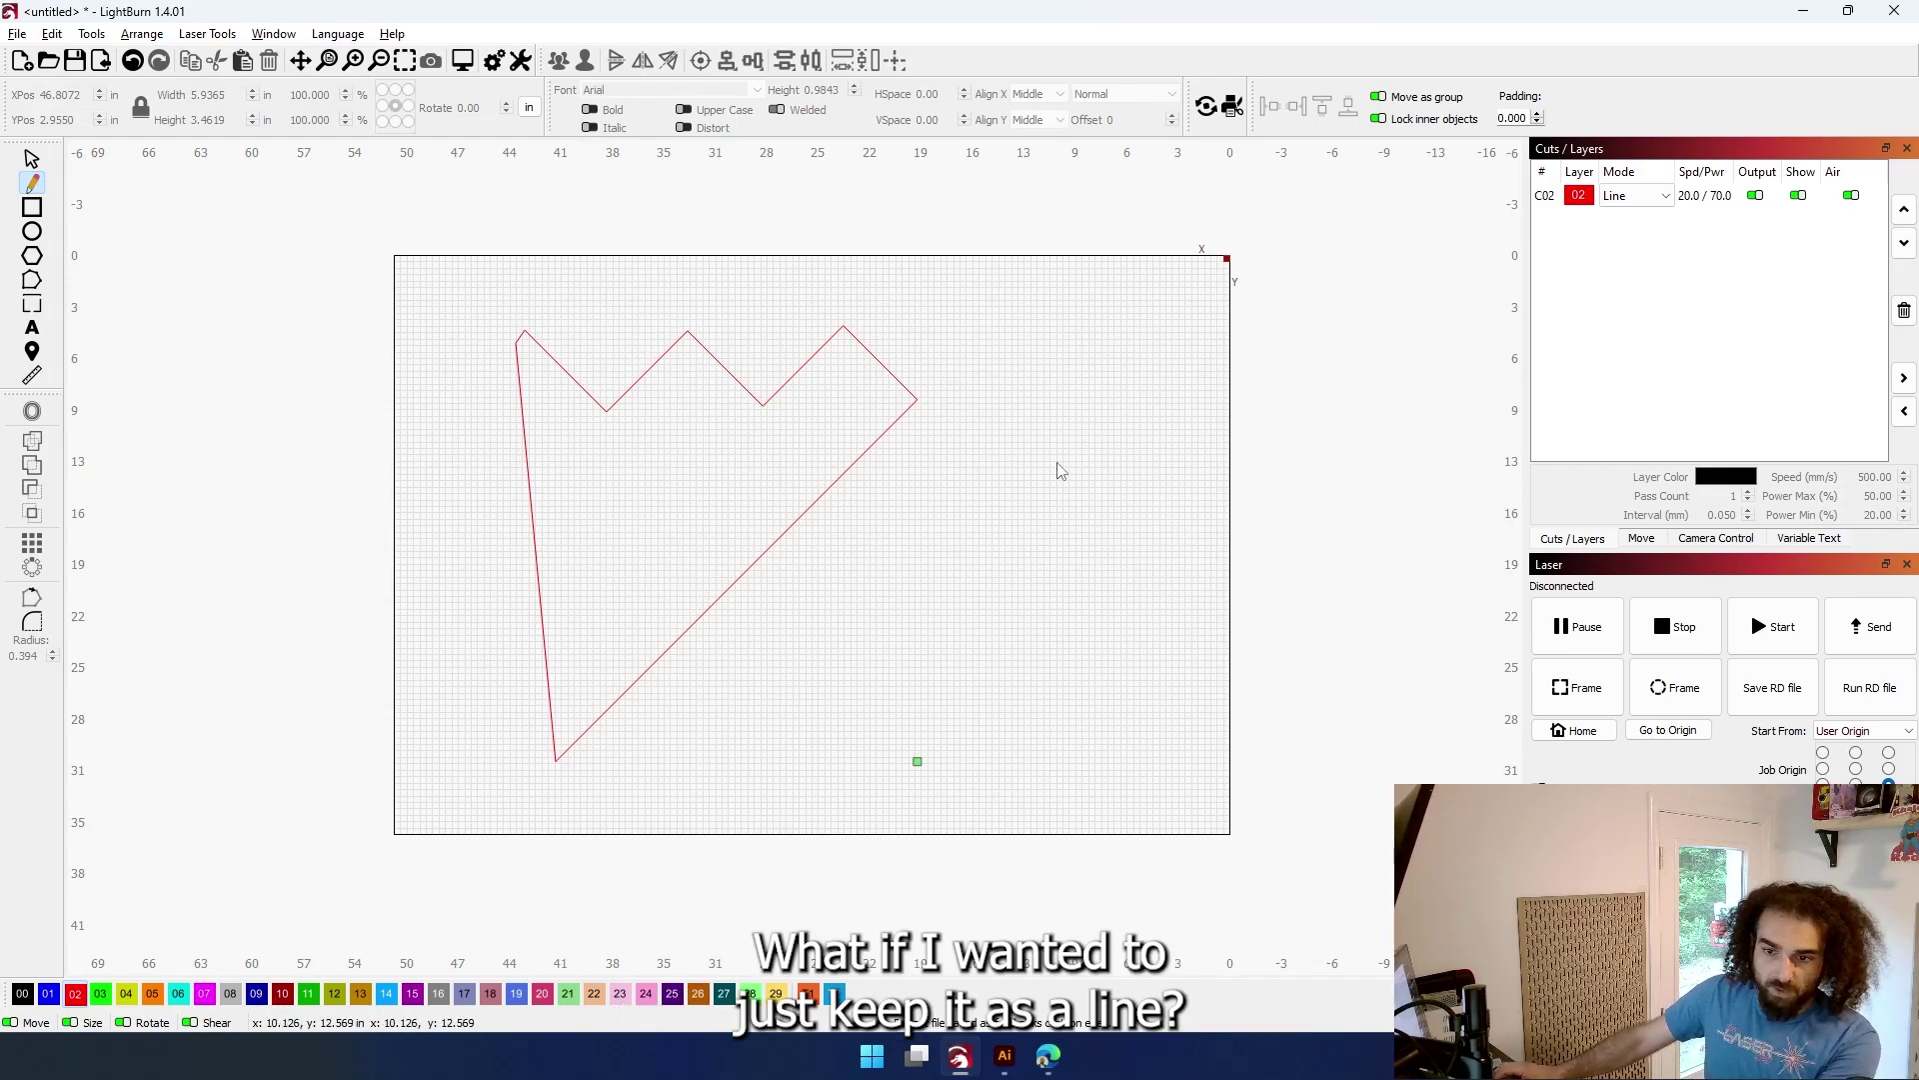
Draw an open horizontal line across the crown and a short curved stroke to its right
left_click(638, 506)
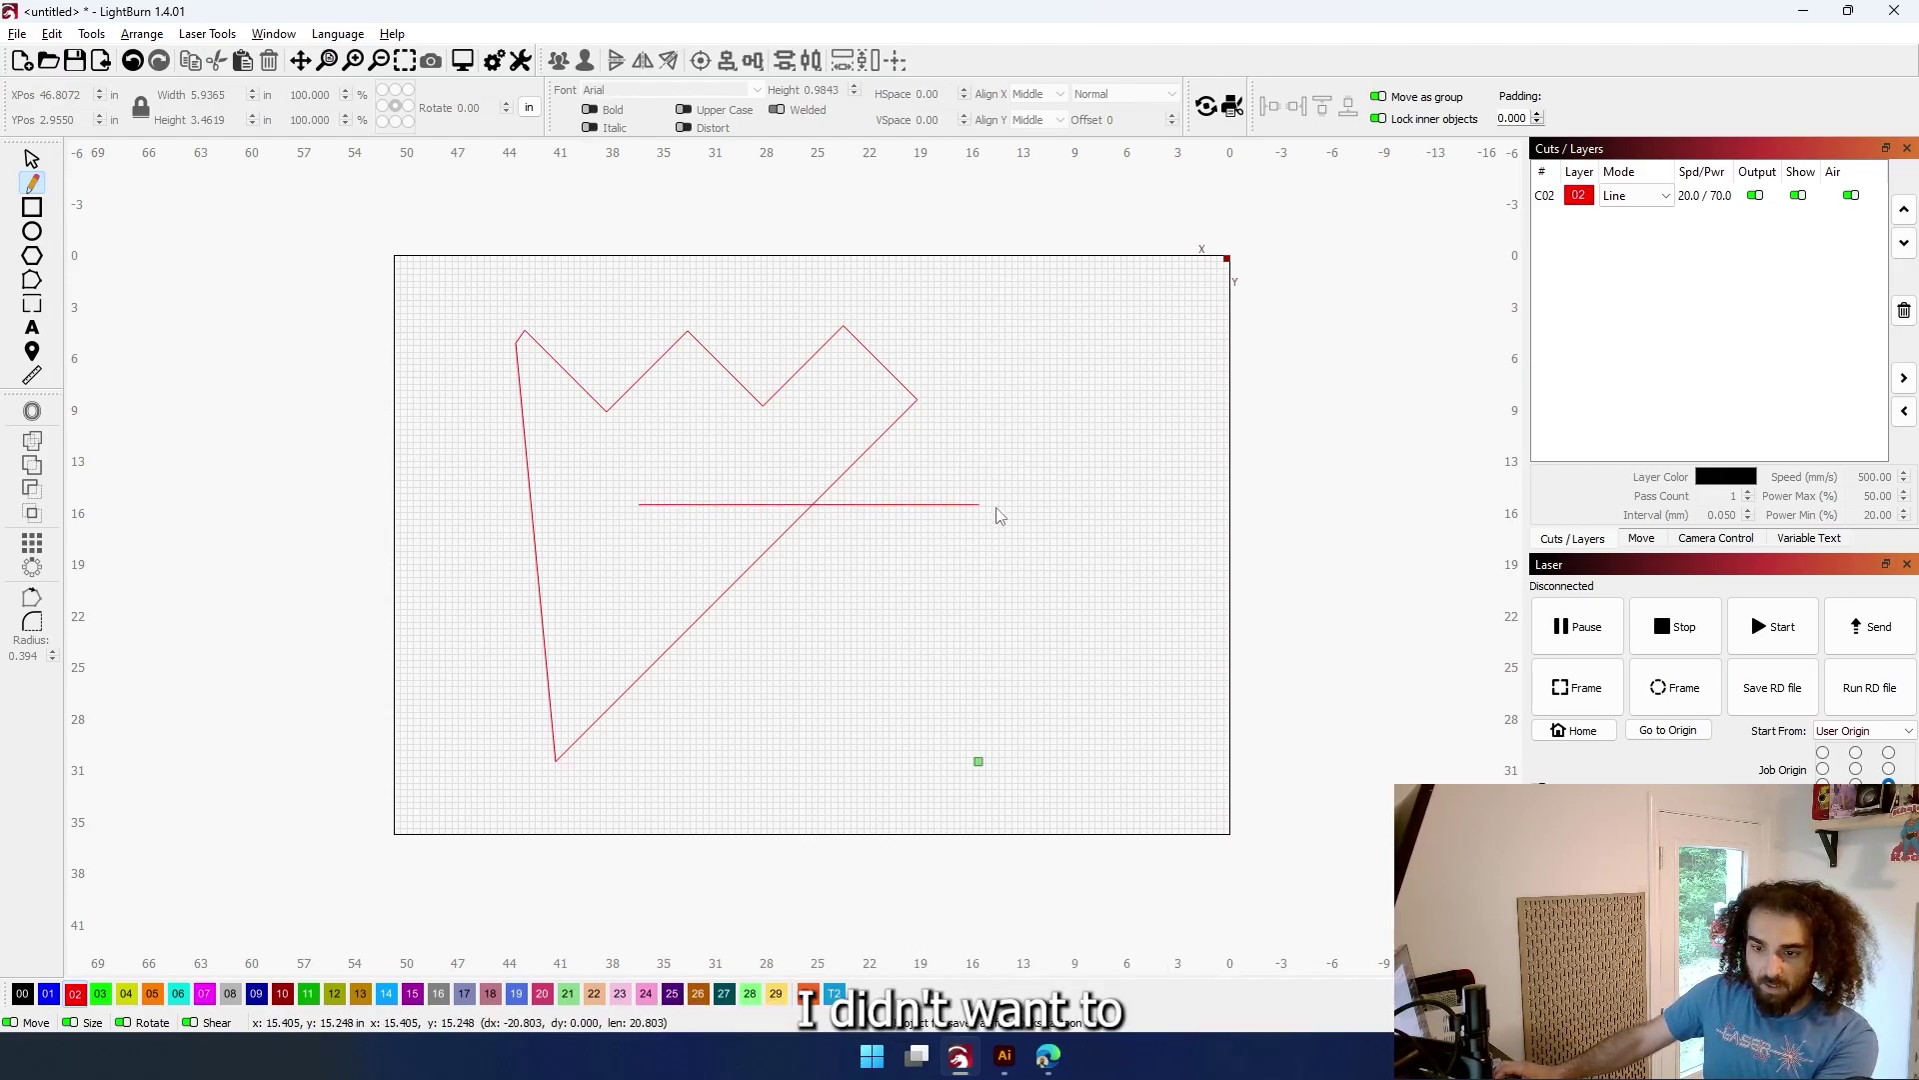
left_click(1076, 519)
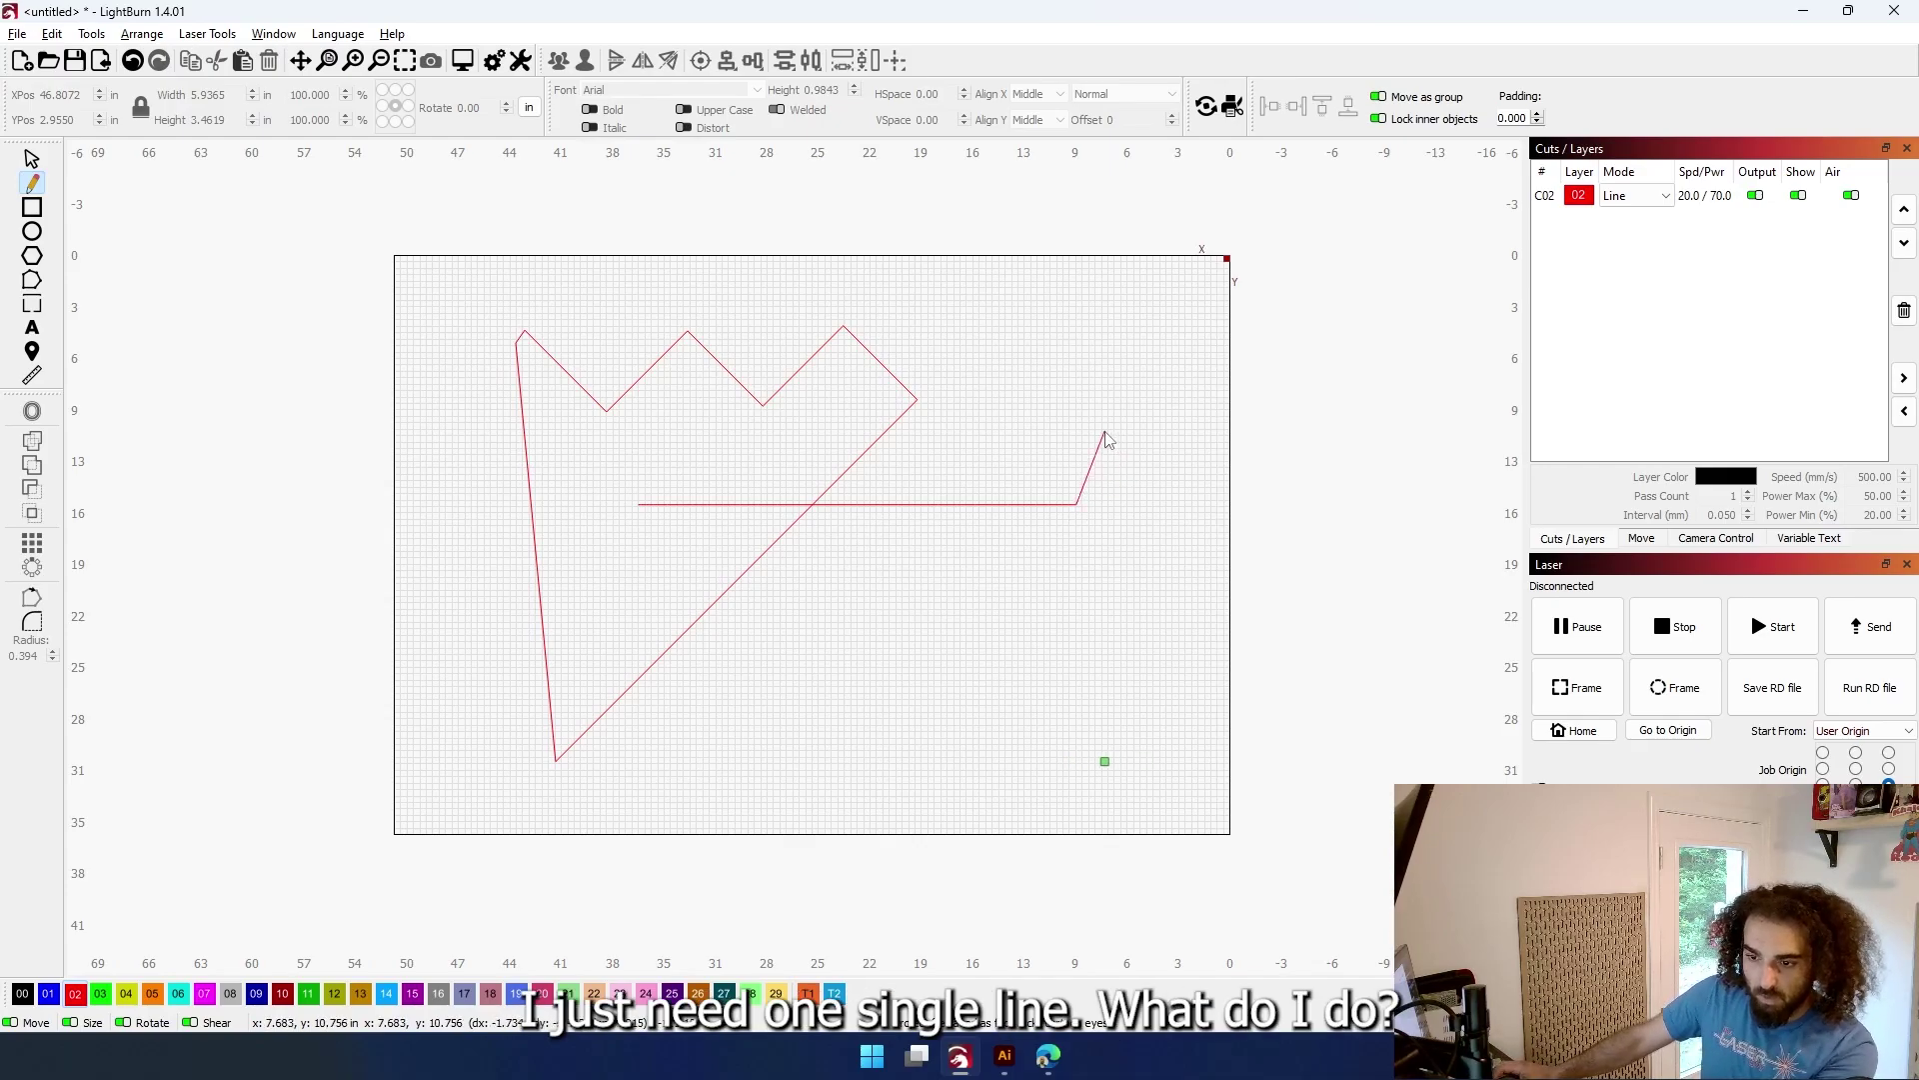
key("Escape")
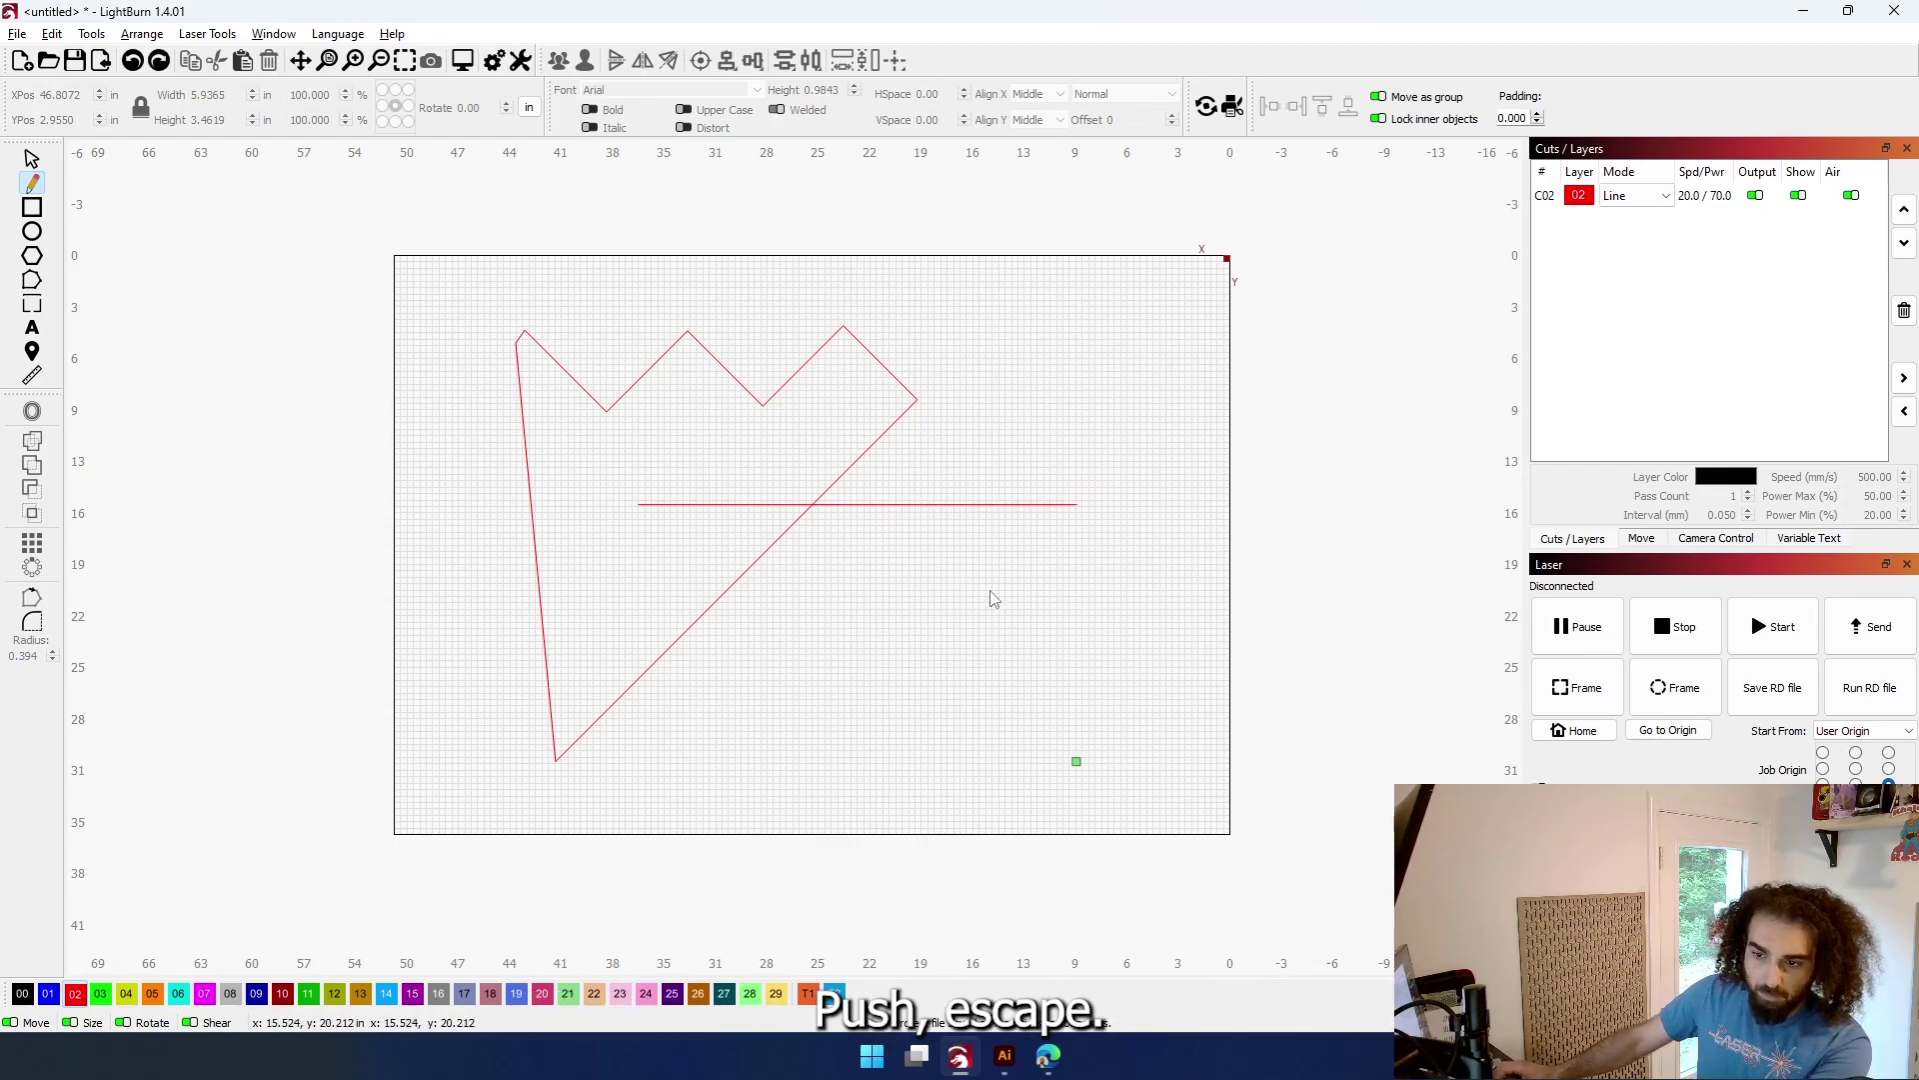
left_click(1035, 408)
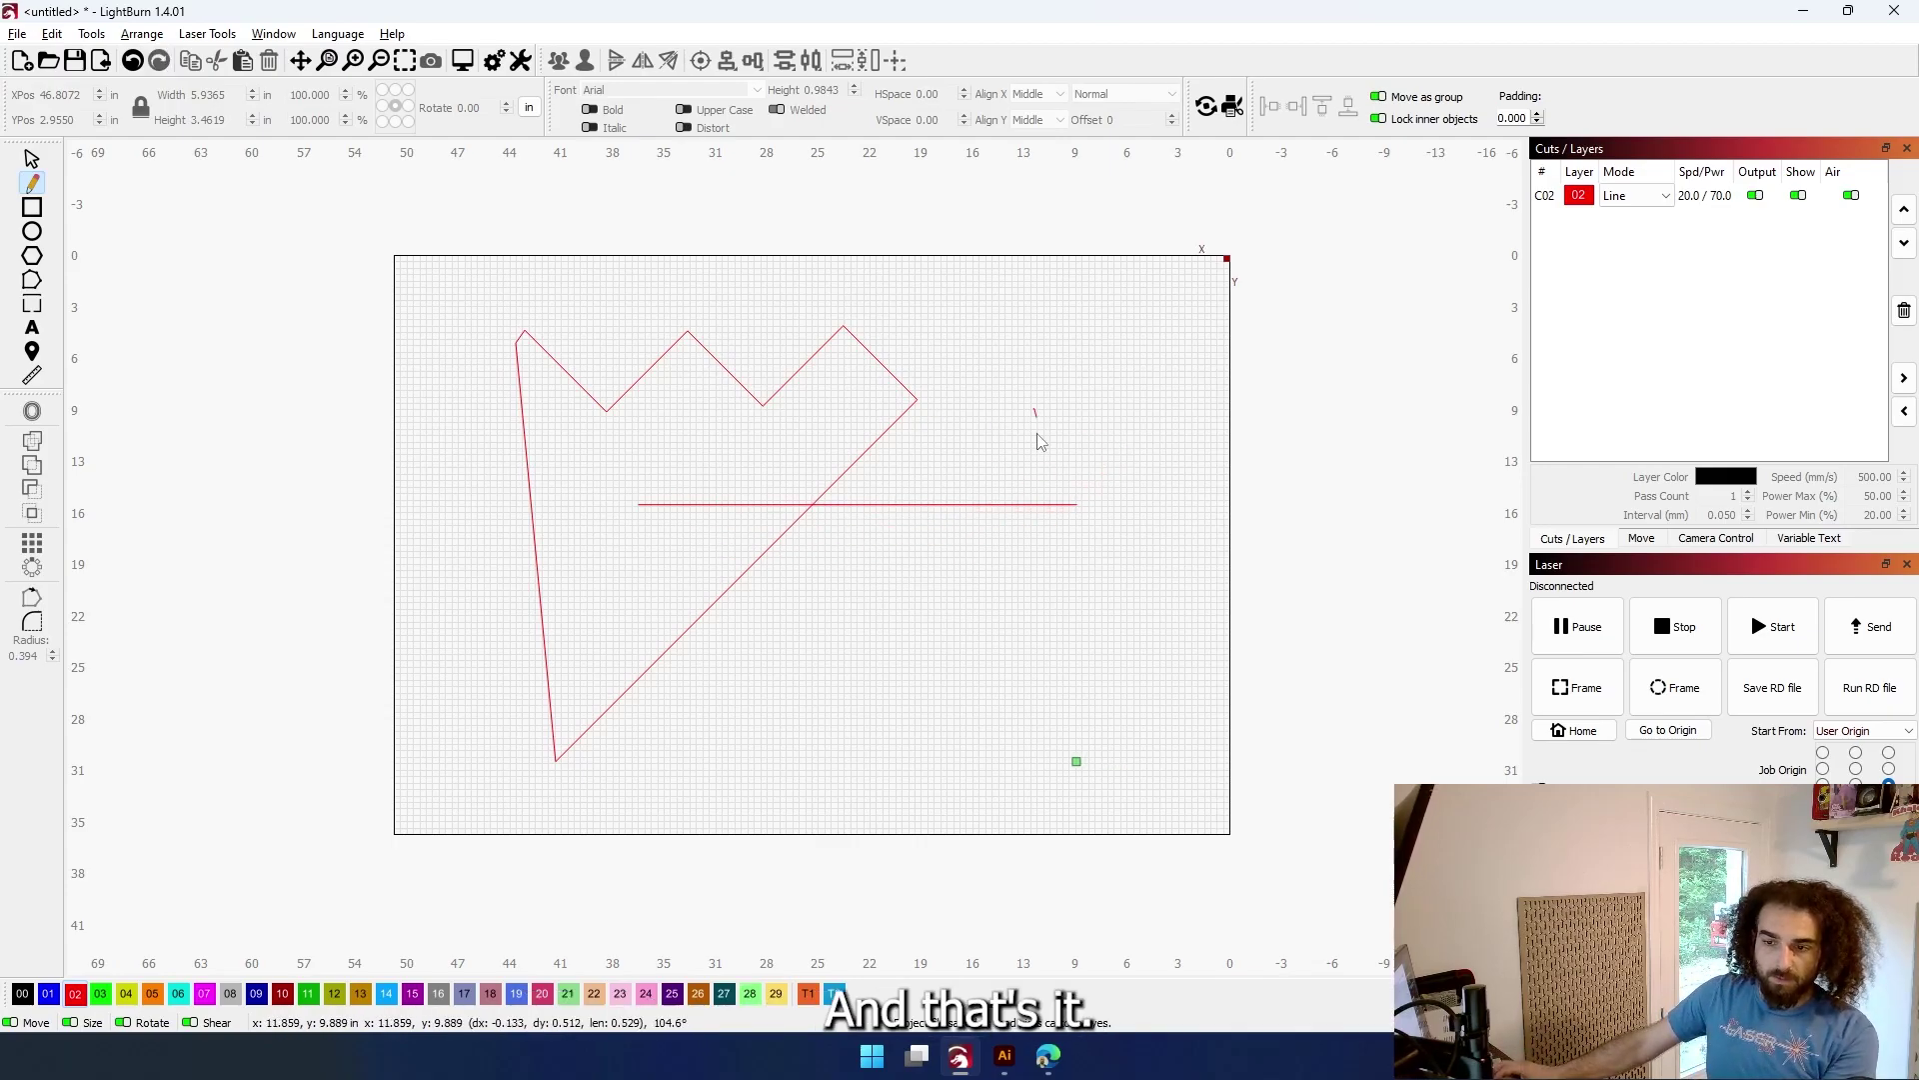
mouse_move(1037, 456)
left_mouse_down()
mouse_move(1010, 495)
mouse_move(966, 435)
mouse_move(985, 370)
mouse_move(974, 440)
mouse_move(1113, 386)
mouse_move(986, 435)
mouse_move(991, 482)
mouse_move(972, 476)
mouse_move(1038, 420)
mouse_move(1039, 487)
left_mouse_up()
Draw a looping bezier path across the top of the bed that sweeps out past the right edge
key("Escape")
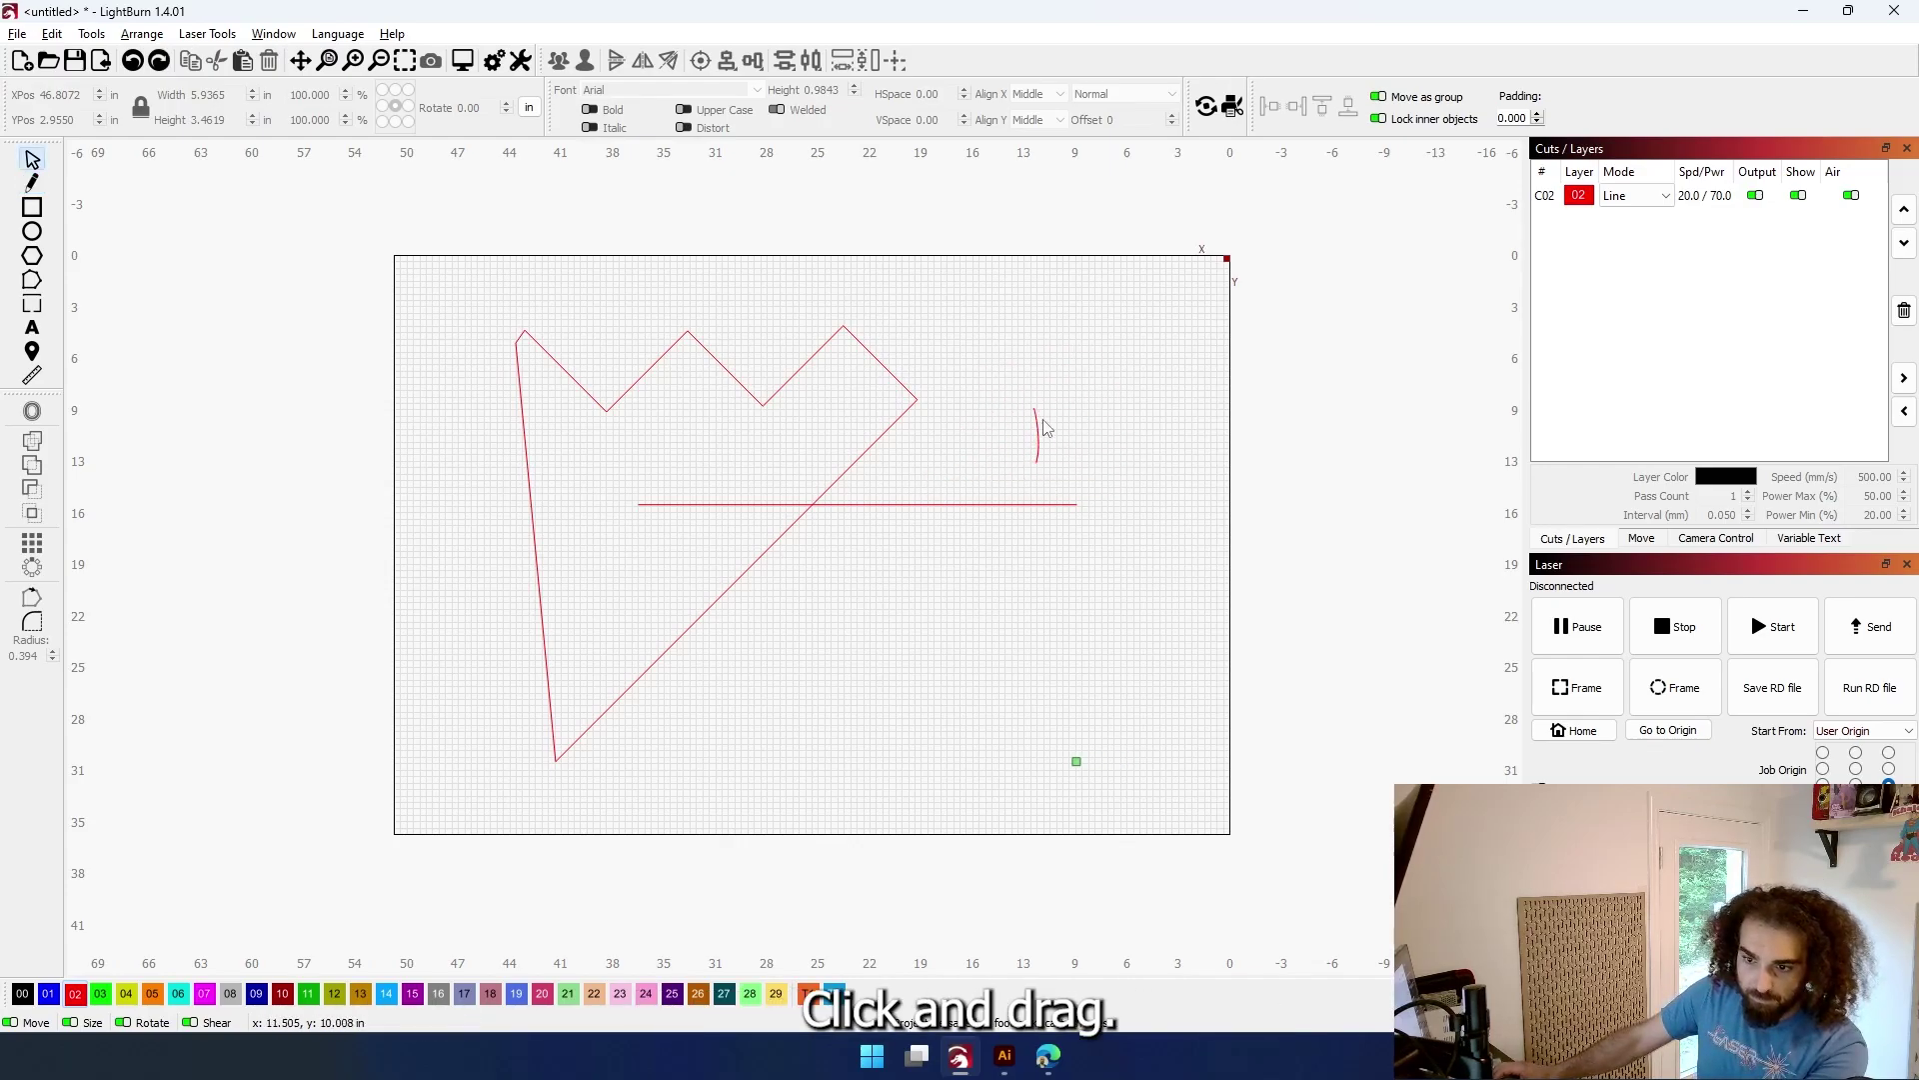
left_click_drag(942, 323, 981, 340)
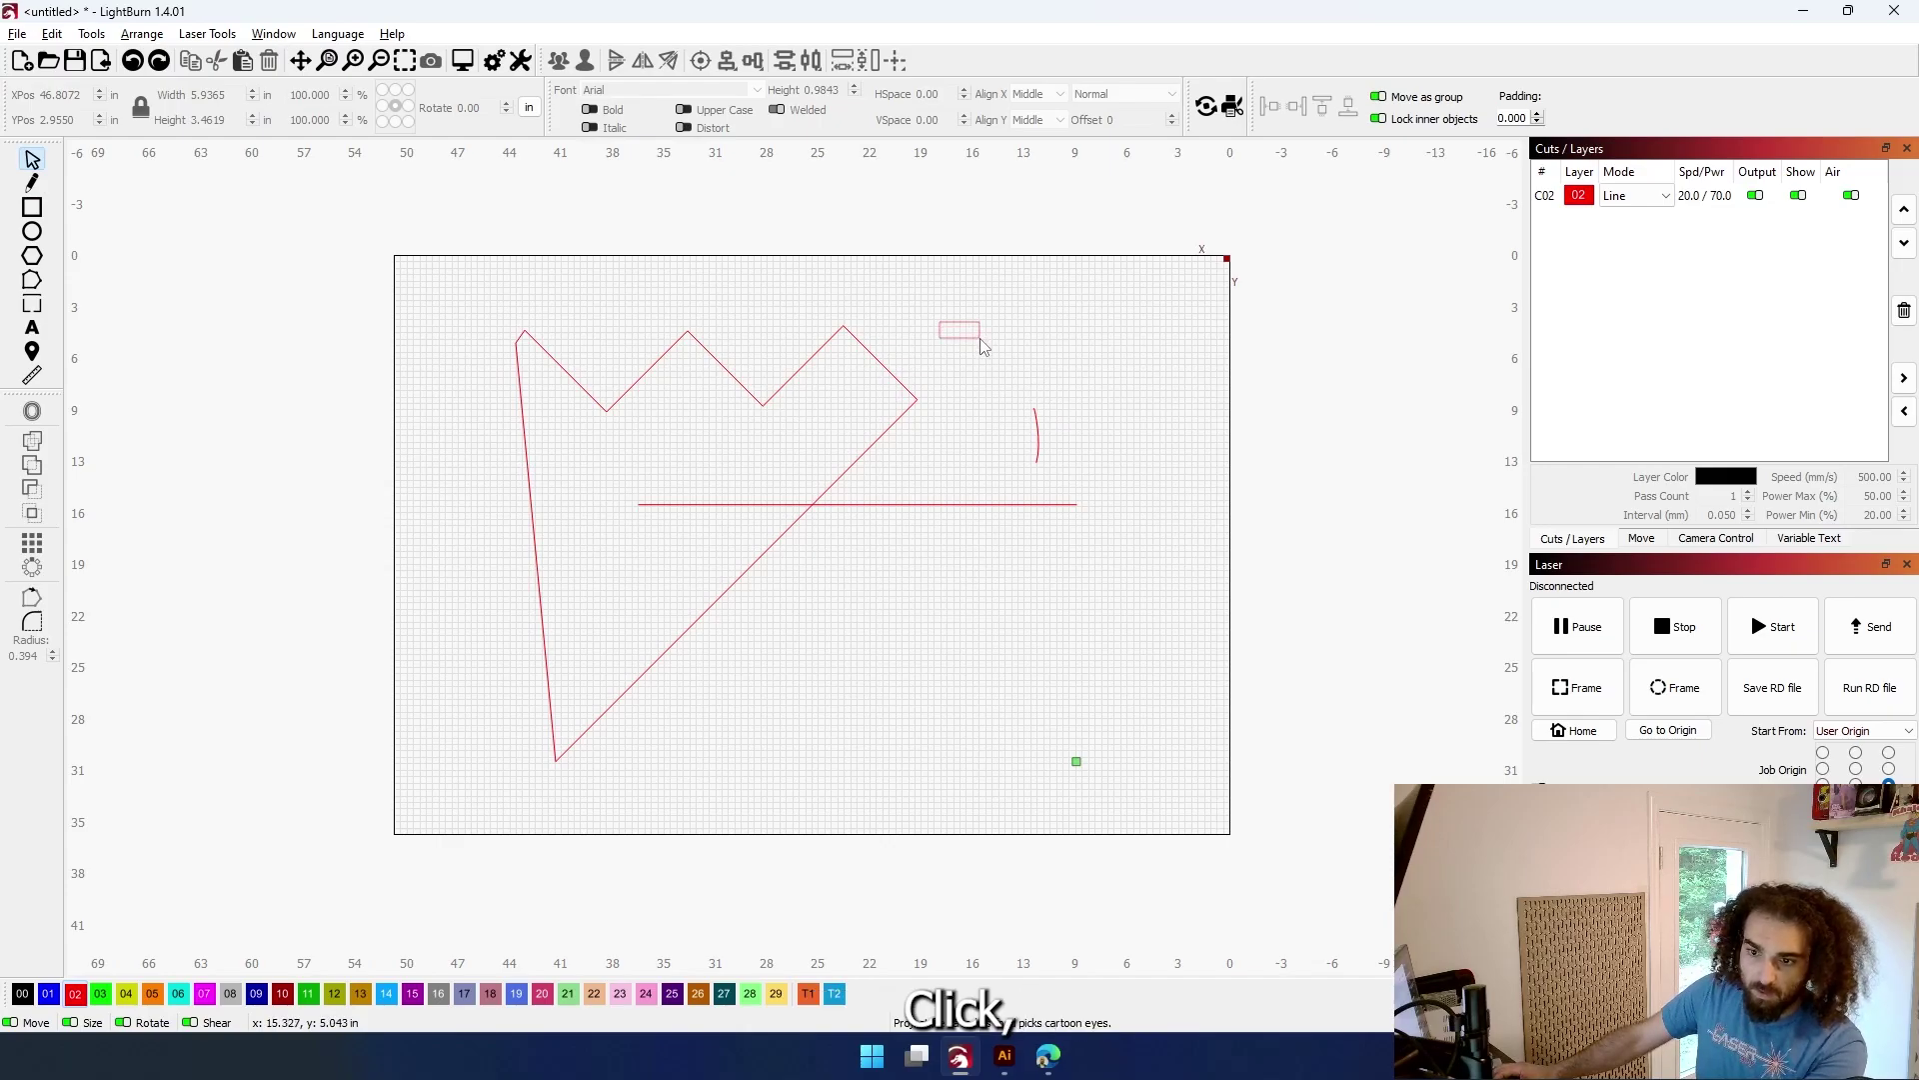
left_click(34, 184)
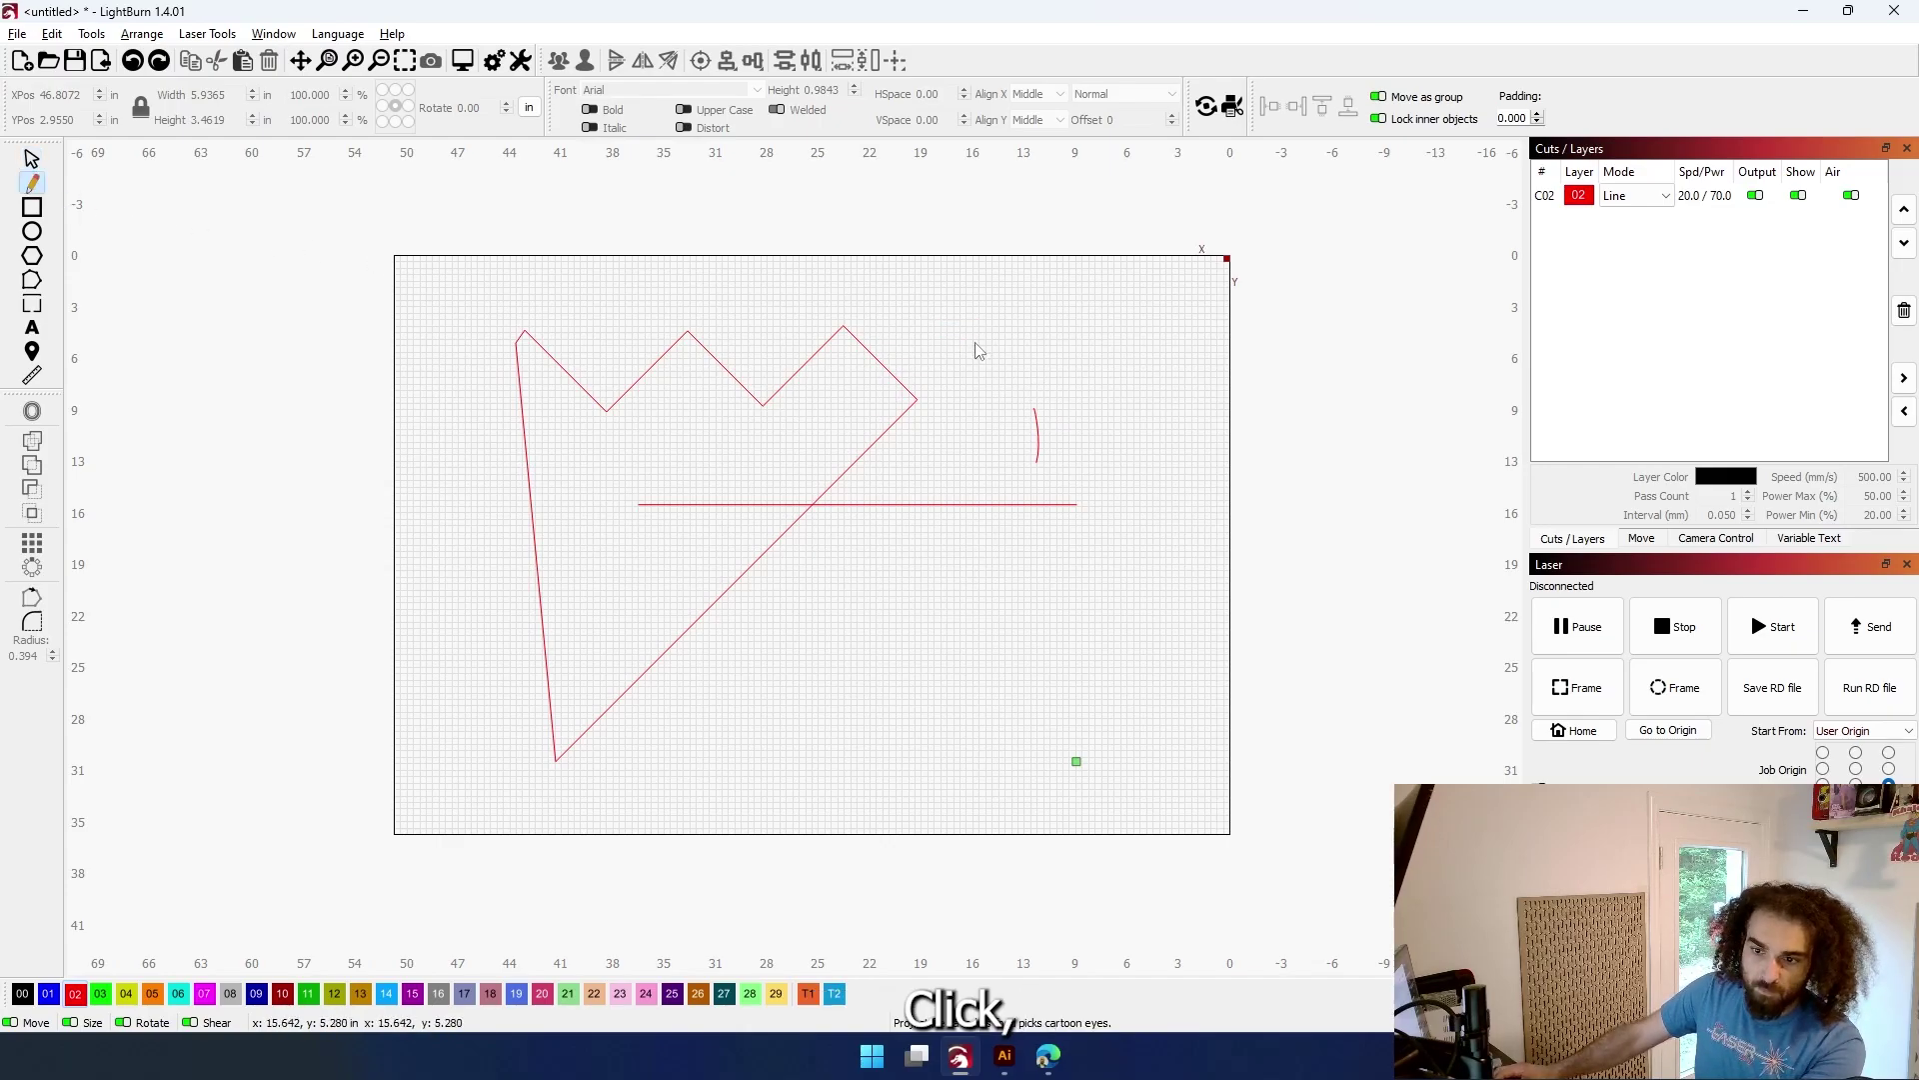
left_click(928, 312)
left_click_drag(968, 330, 891, 327)
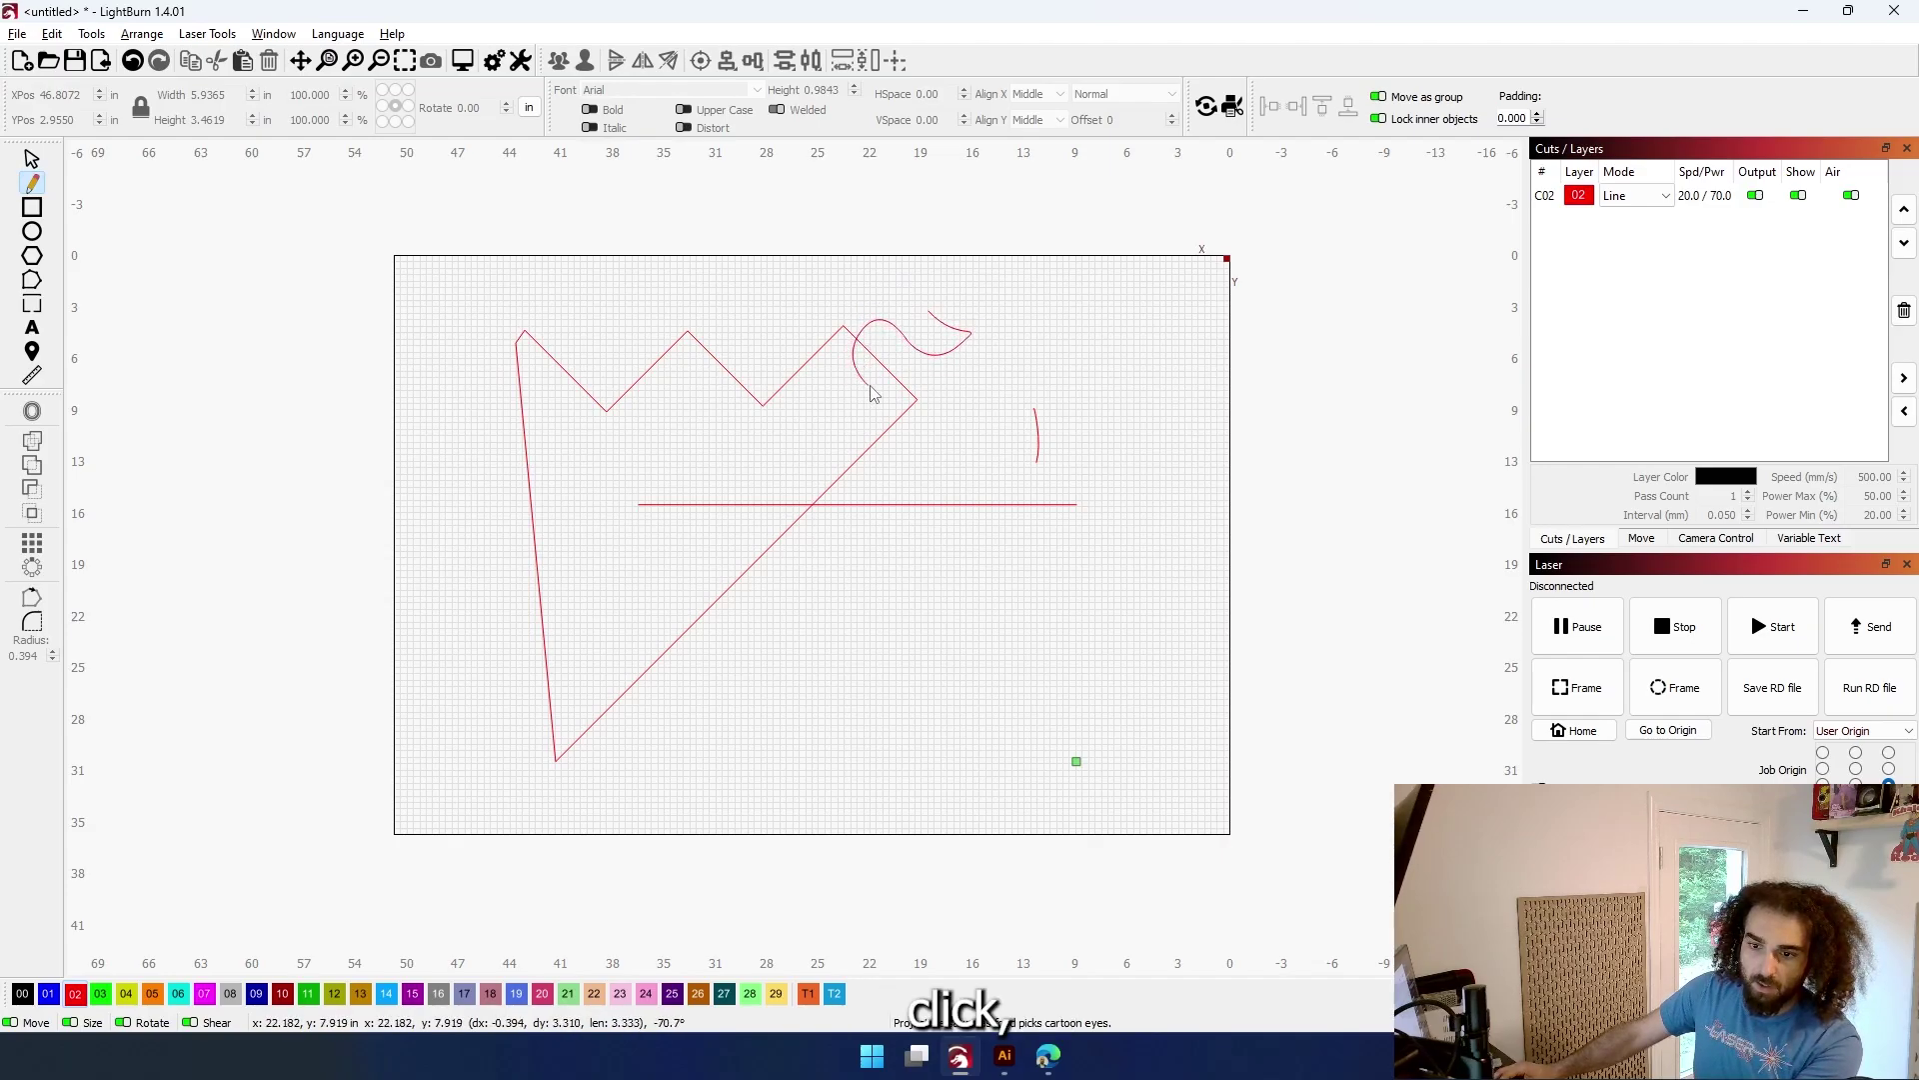
left_click_drag(872, 392, 917, 399)
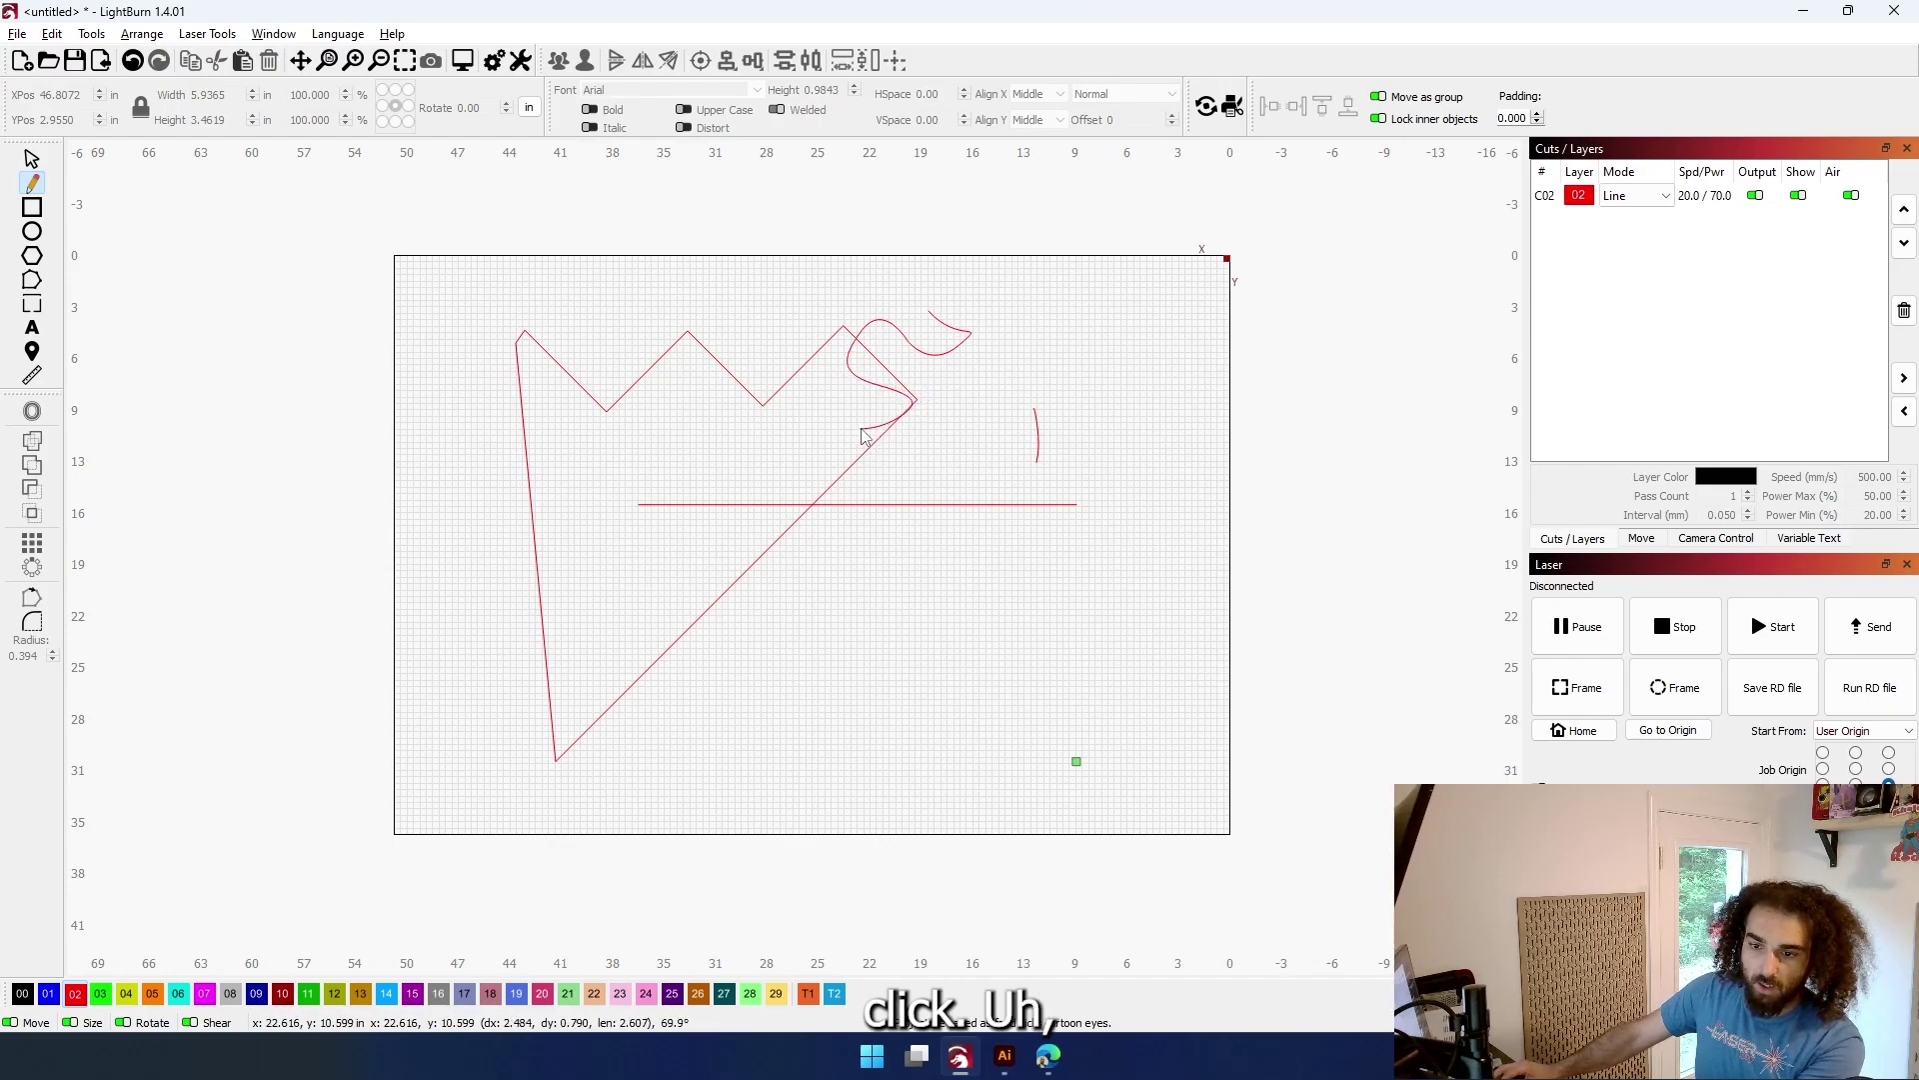
left_click_drag(858, 414, 858, 404)
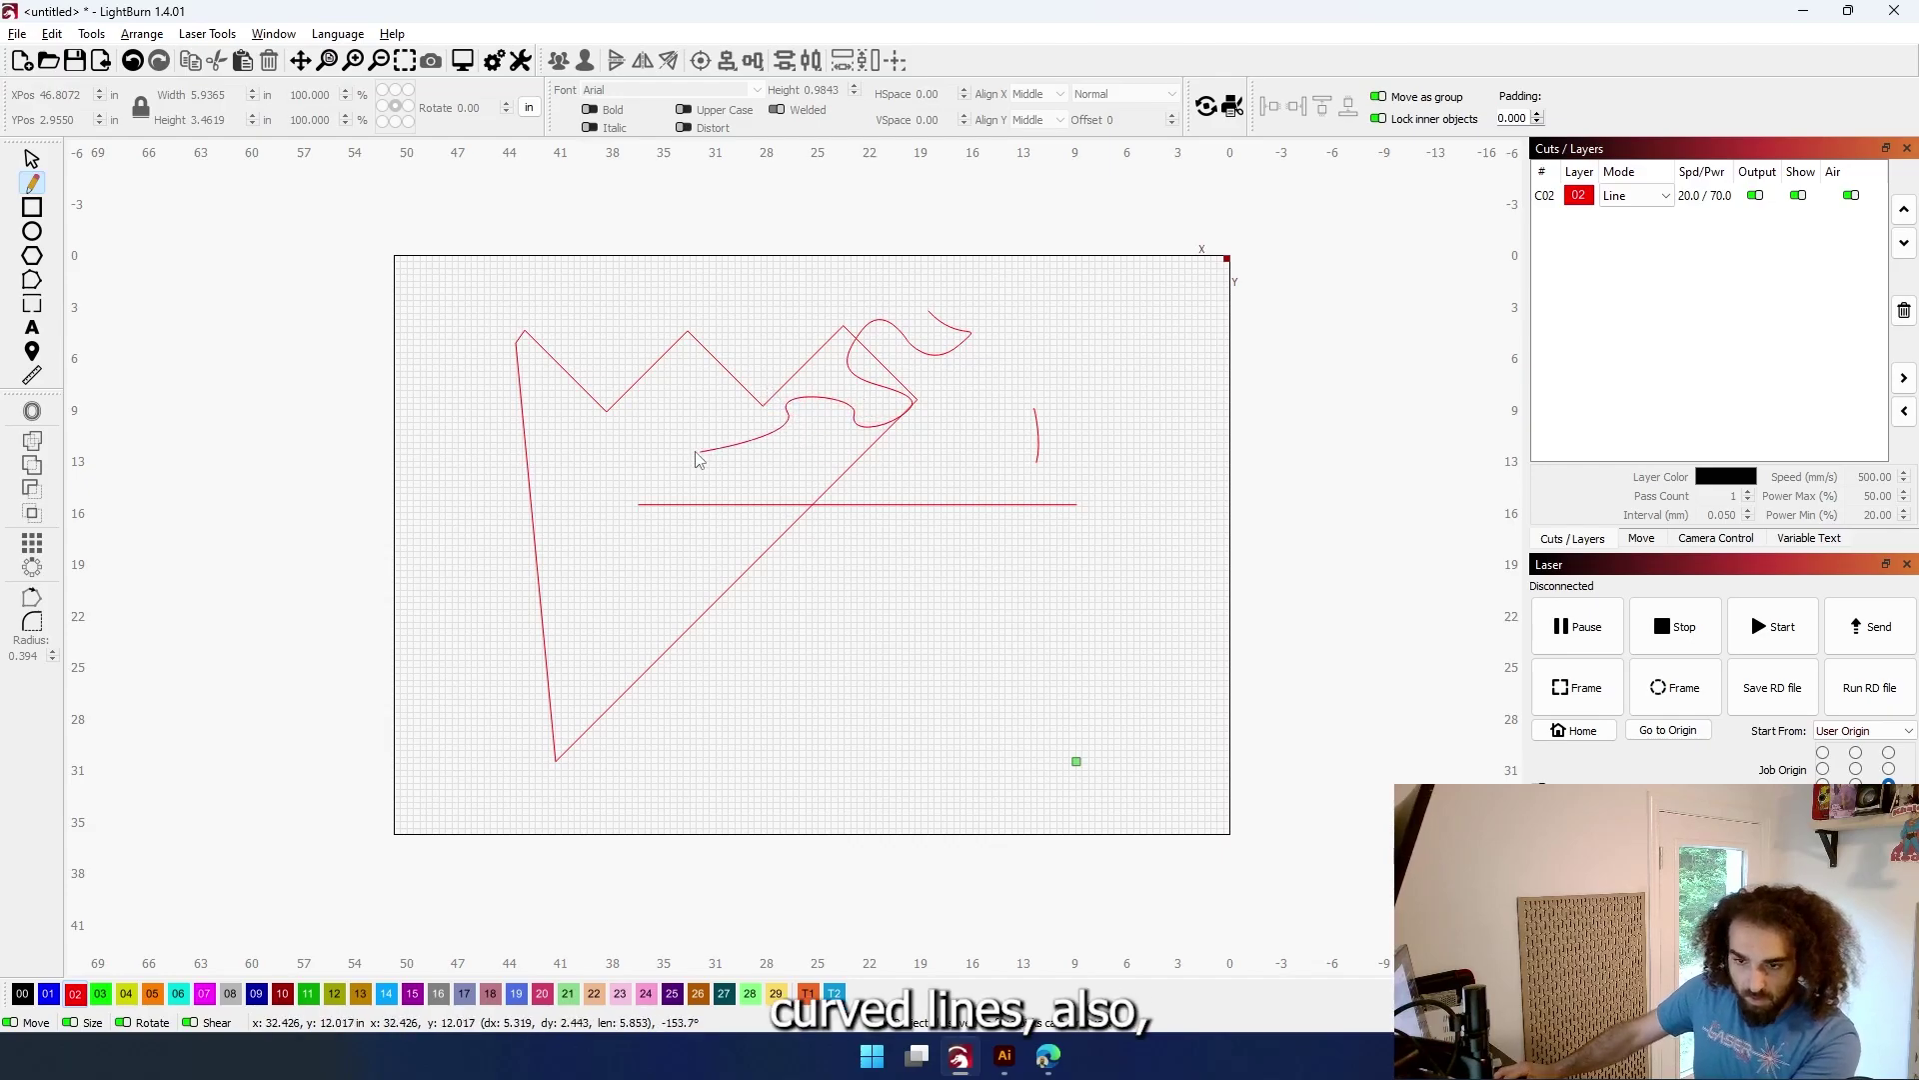
left_click_drag(962, 461, 1027, 373)
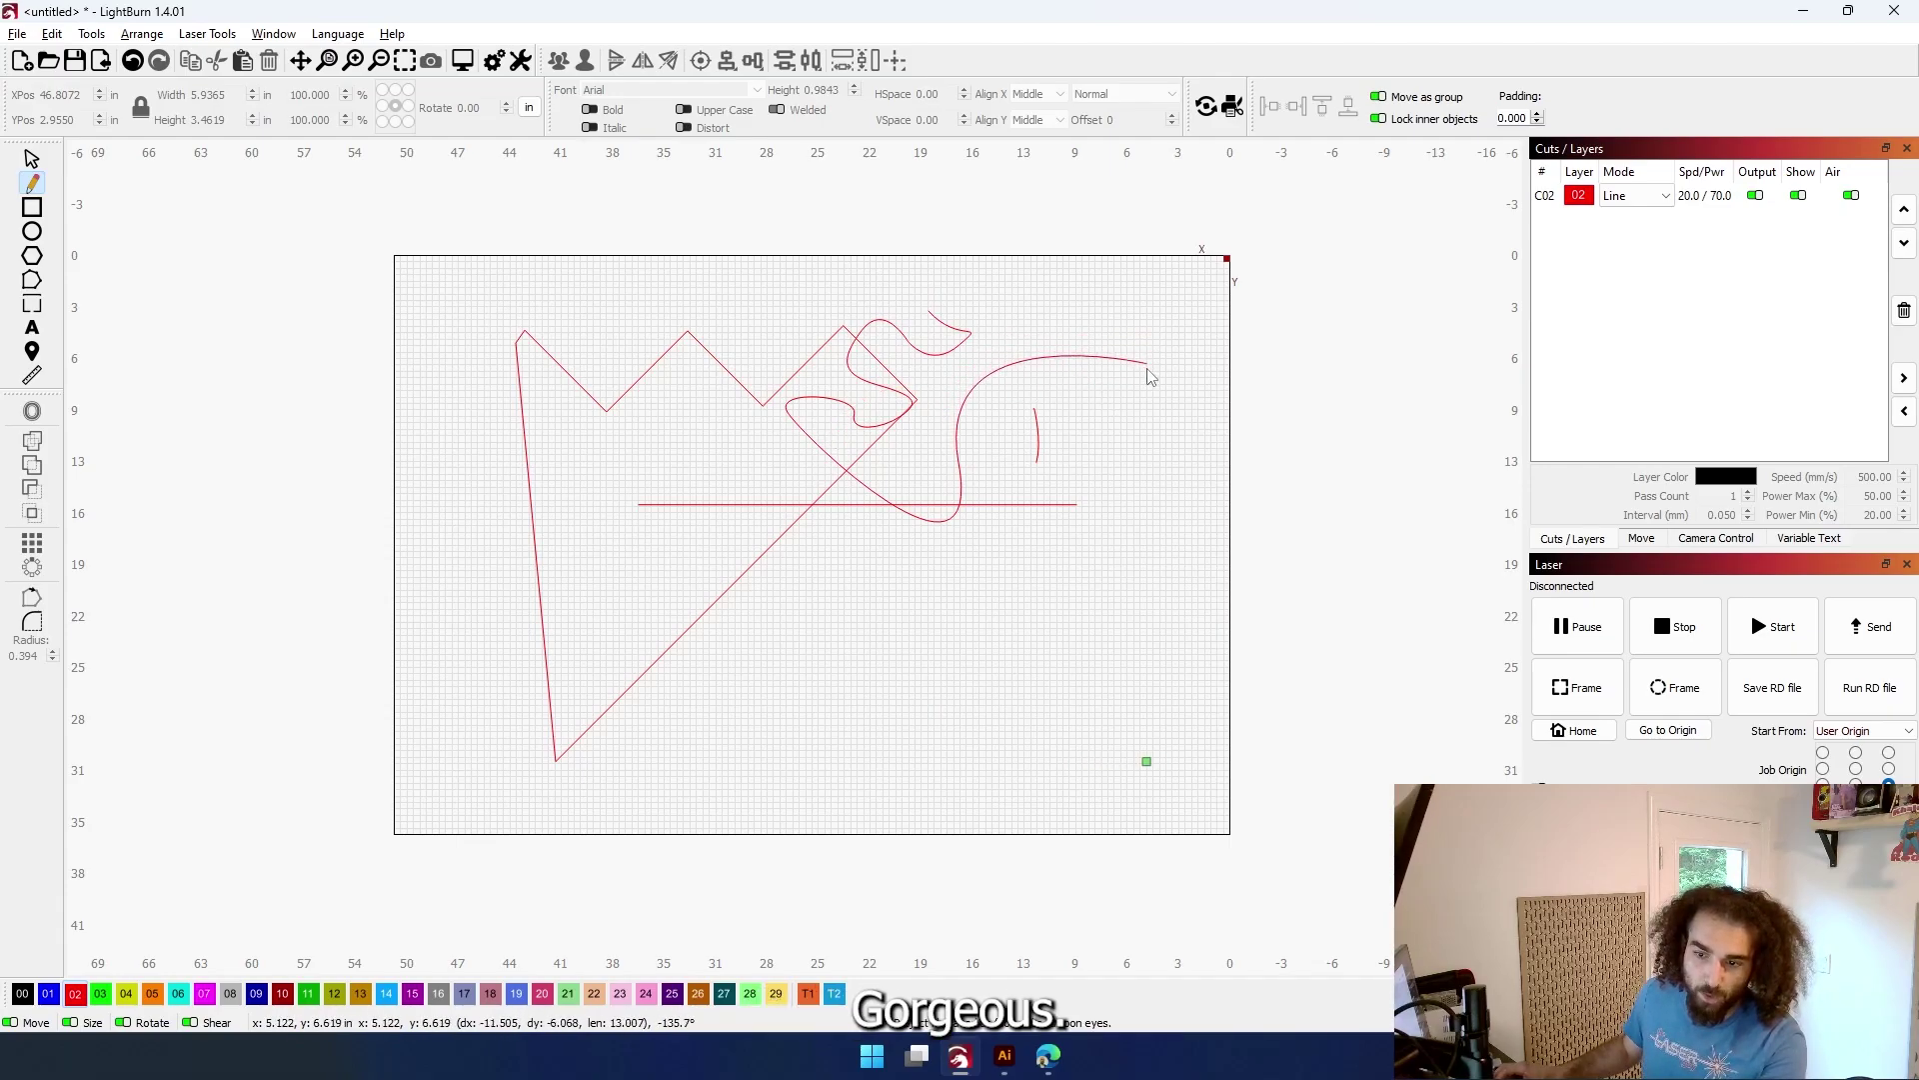
left_click(1120, 375)
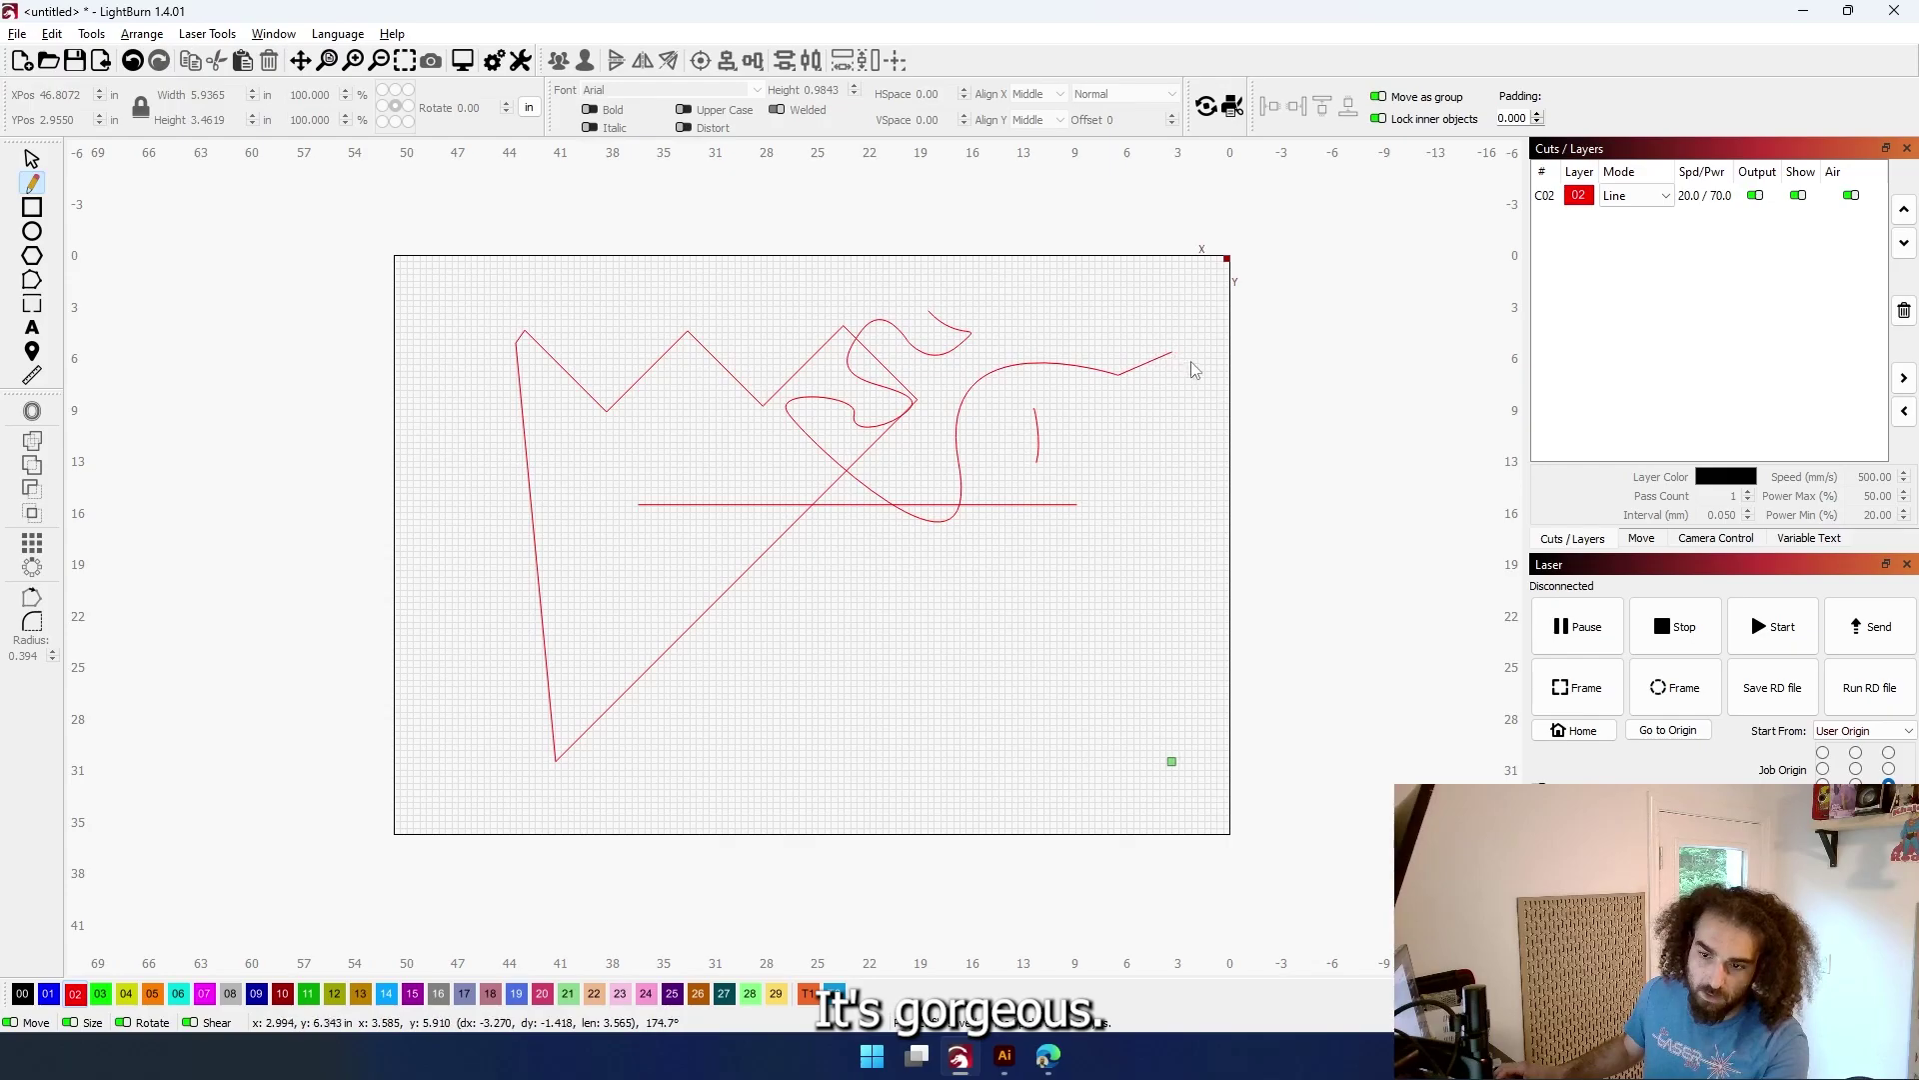
left_click_drag(1194, 371, 945, 310)
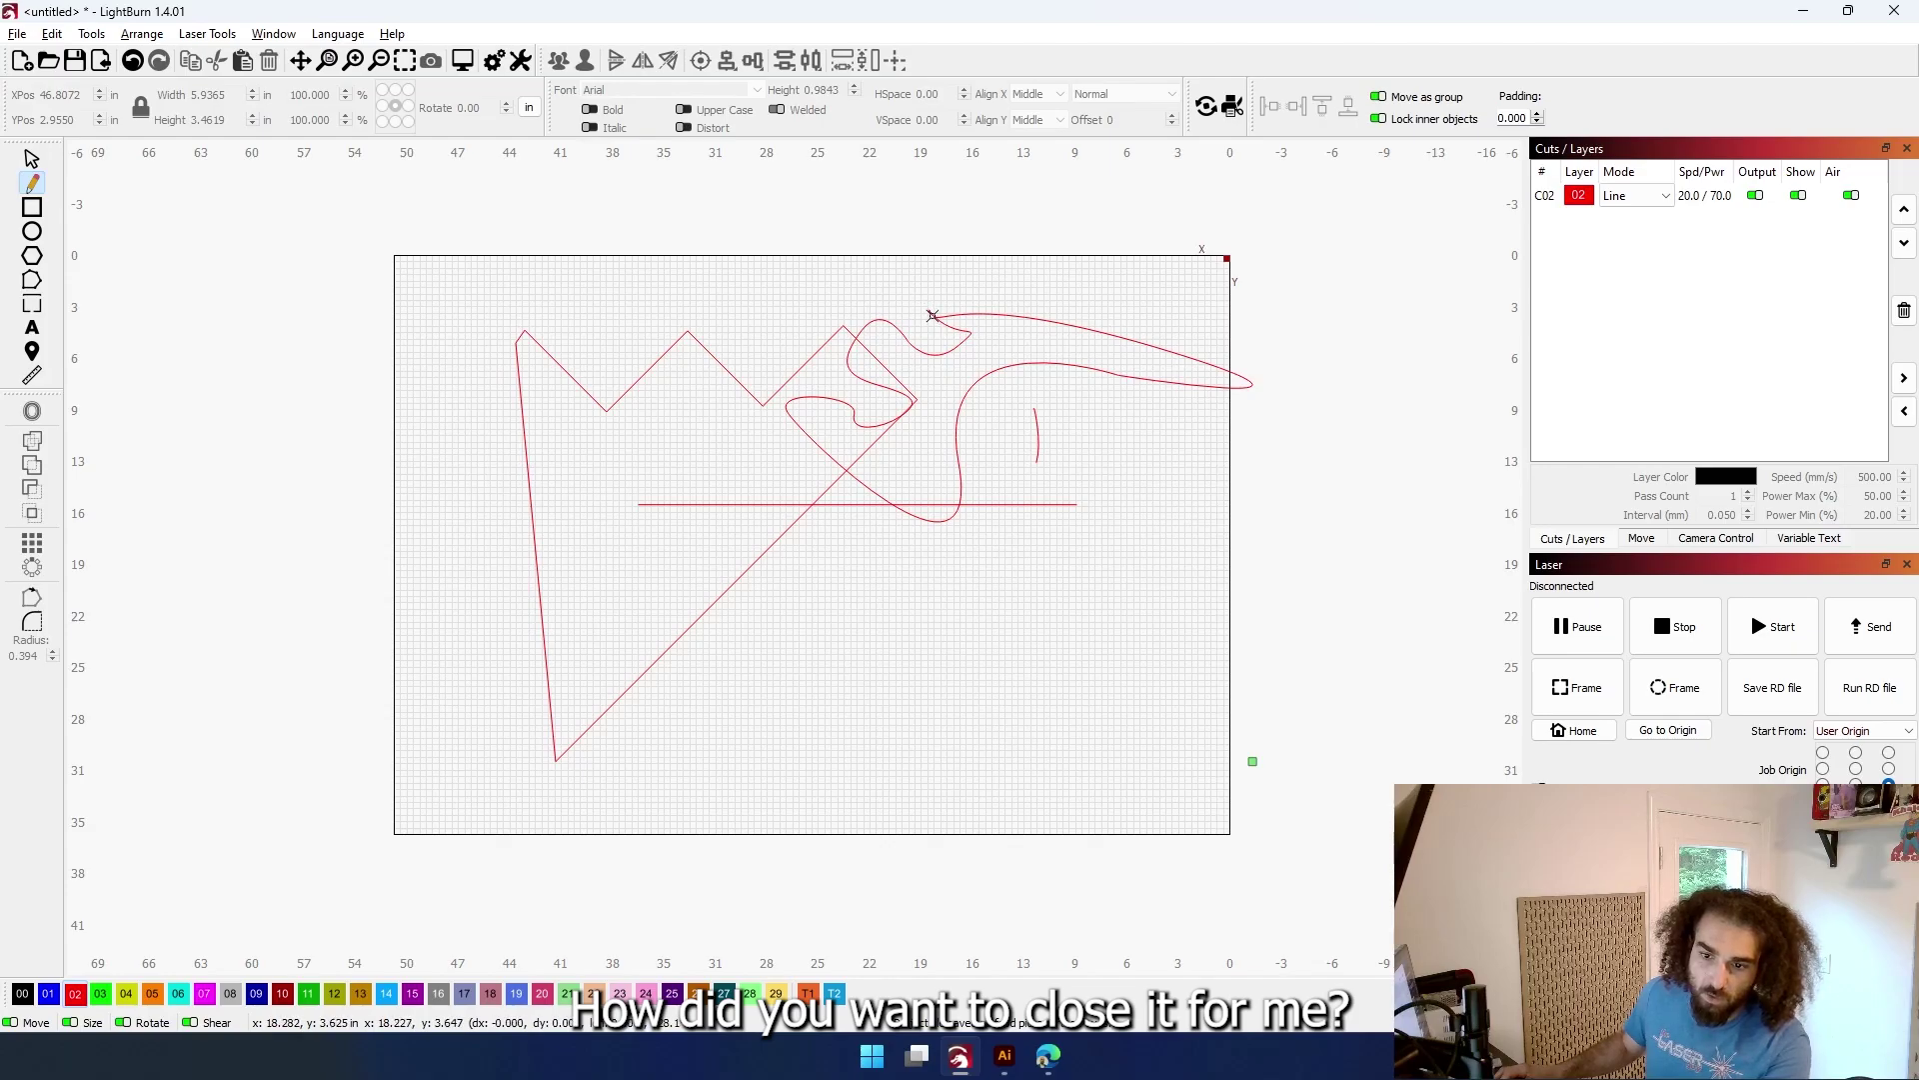
left_click(1015, 290)
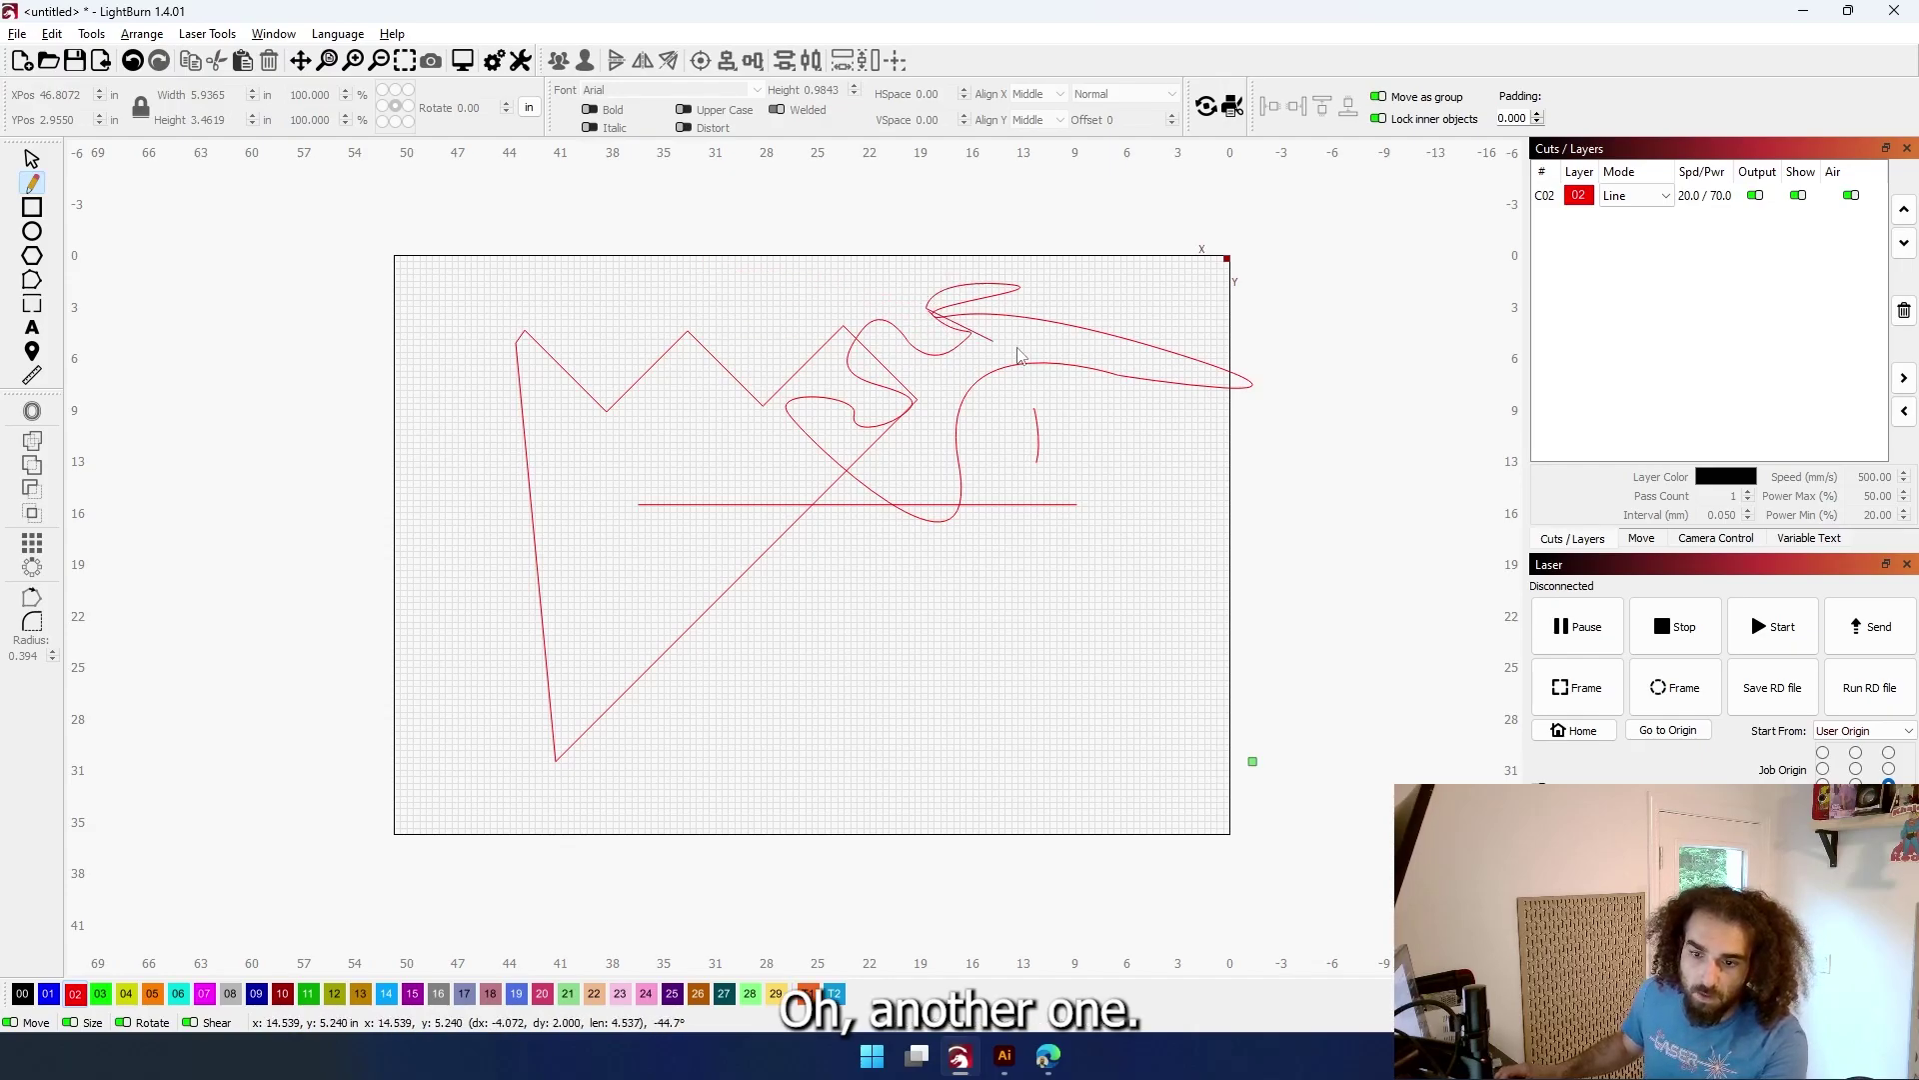
Delete an unwanted node from the curved path and drag another node to reshape it
scroll(922, 308, "up", 5)
scroll(922, 308, "up", 5)
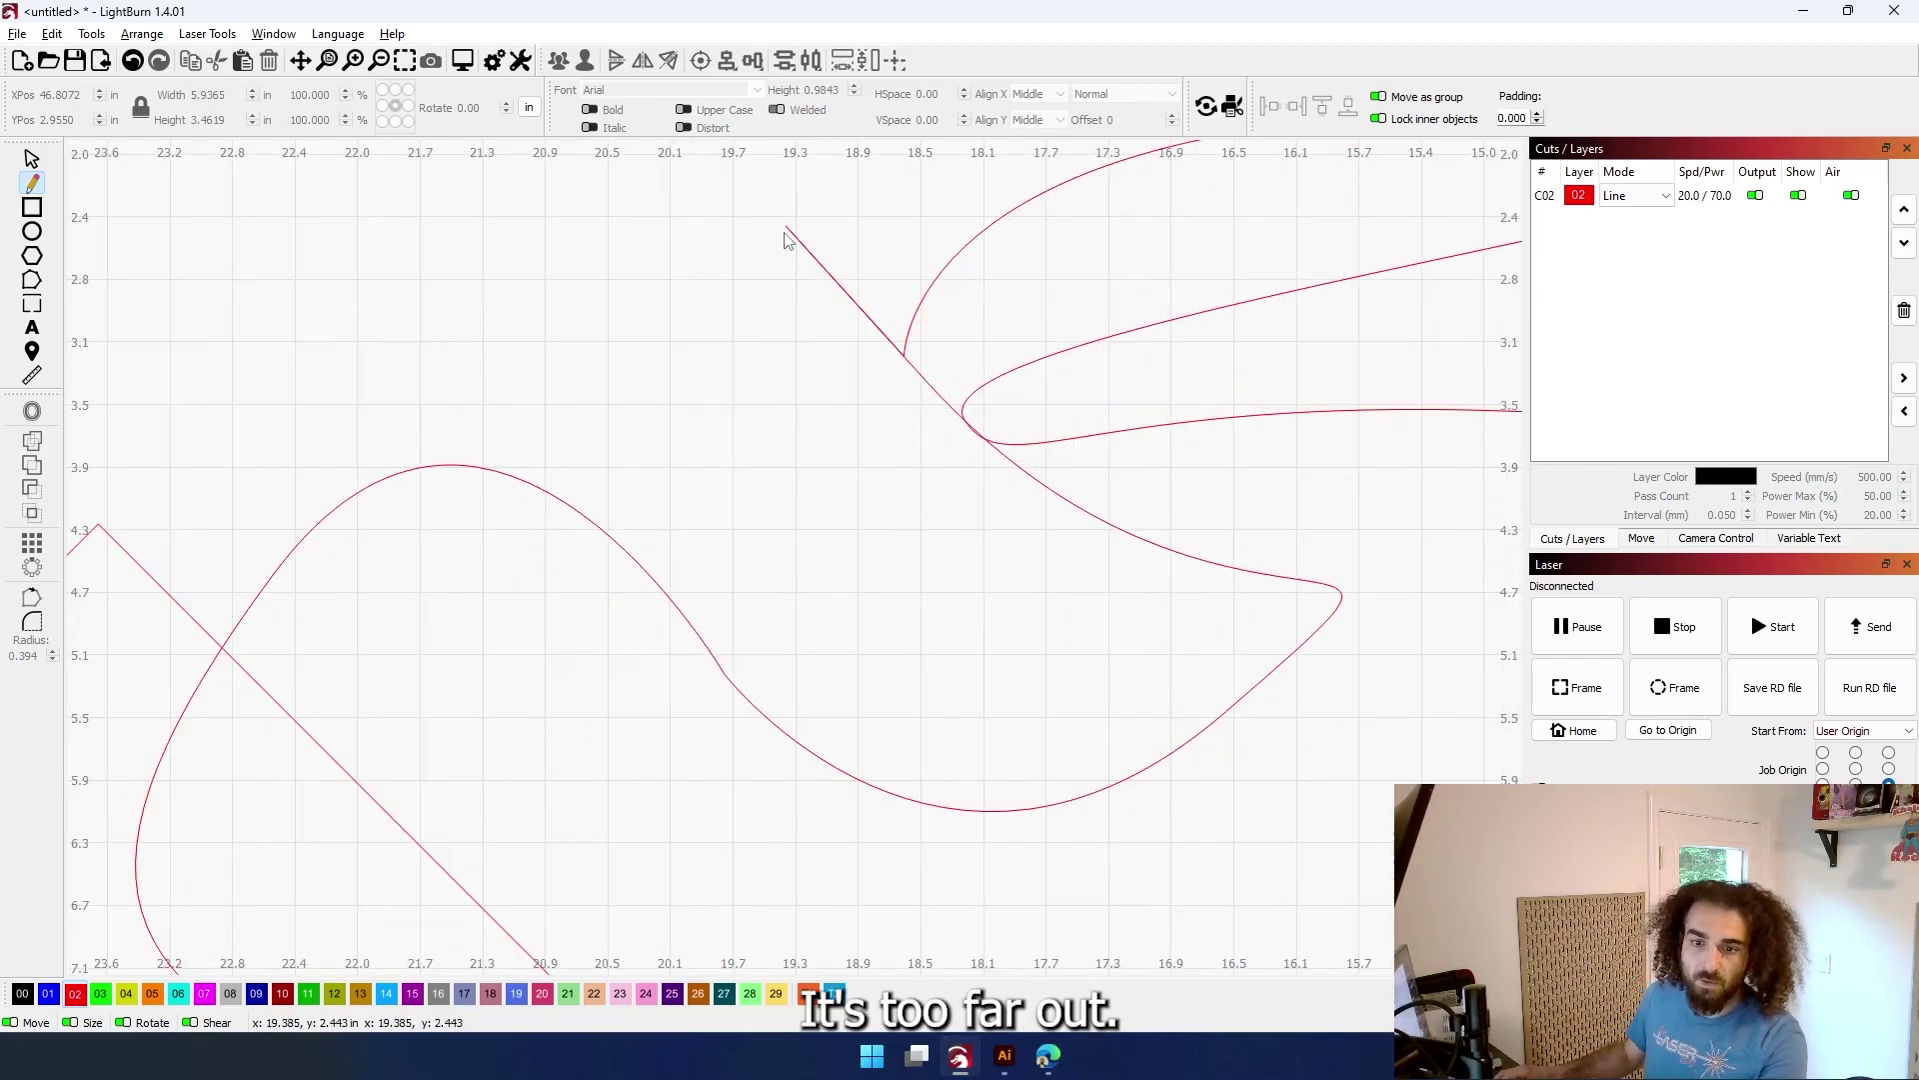
left_click(32, 282)
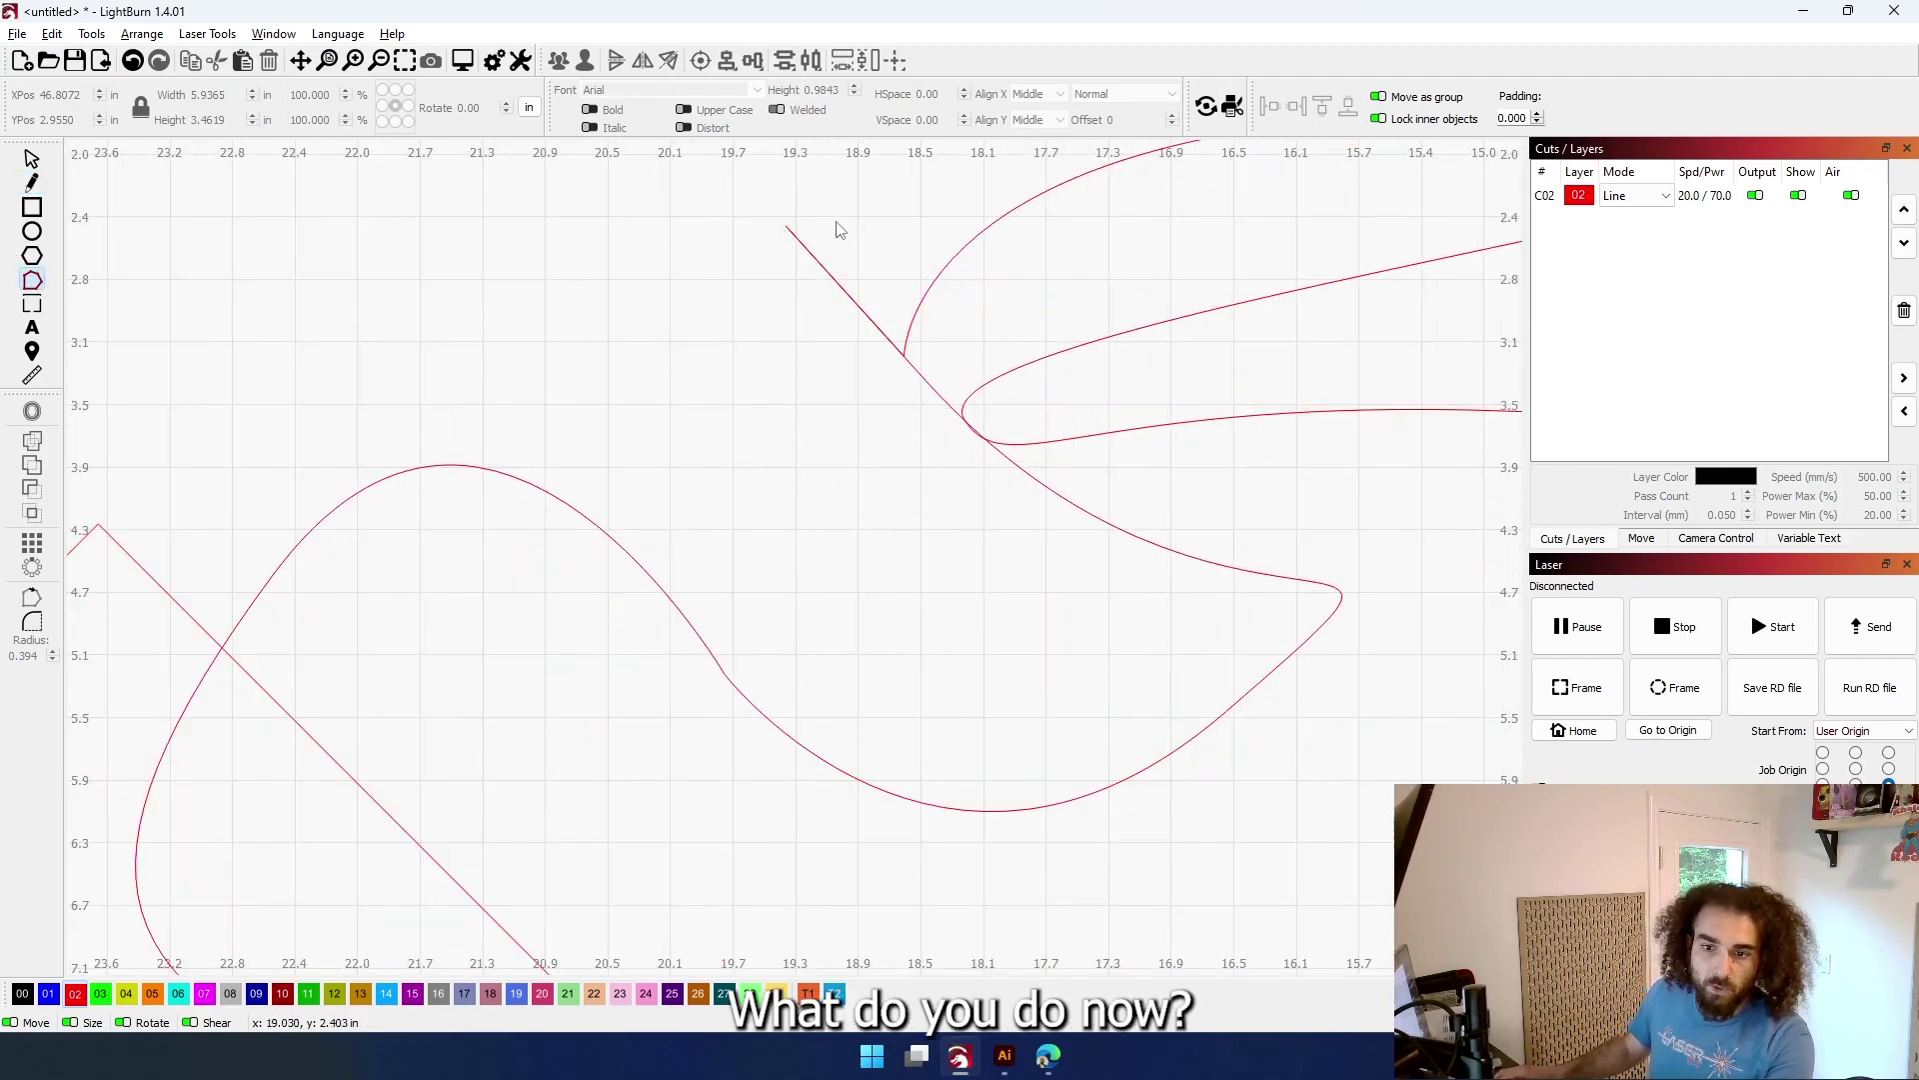
left_click(803, 246)
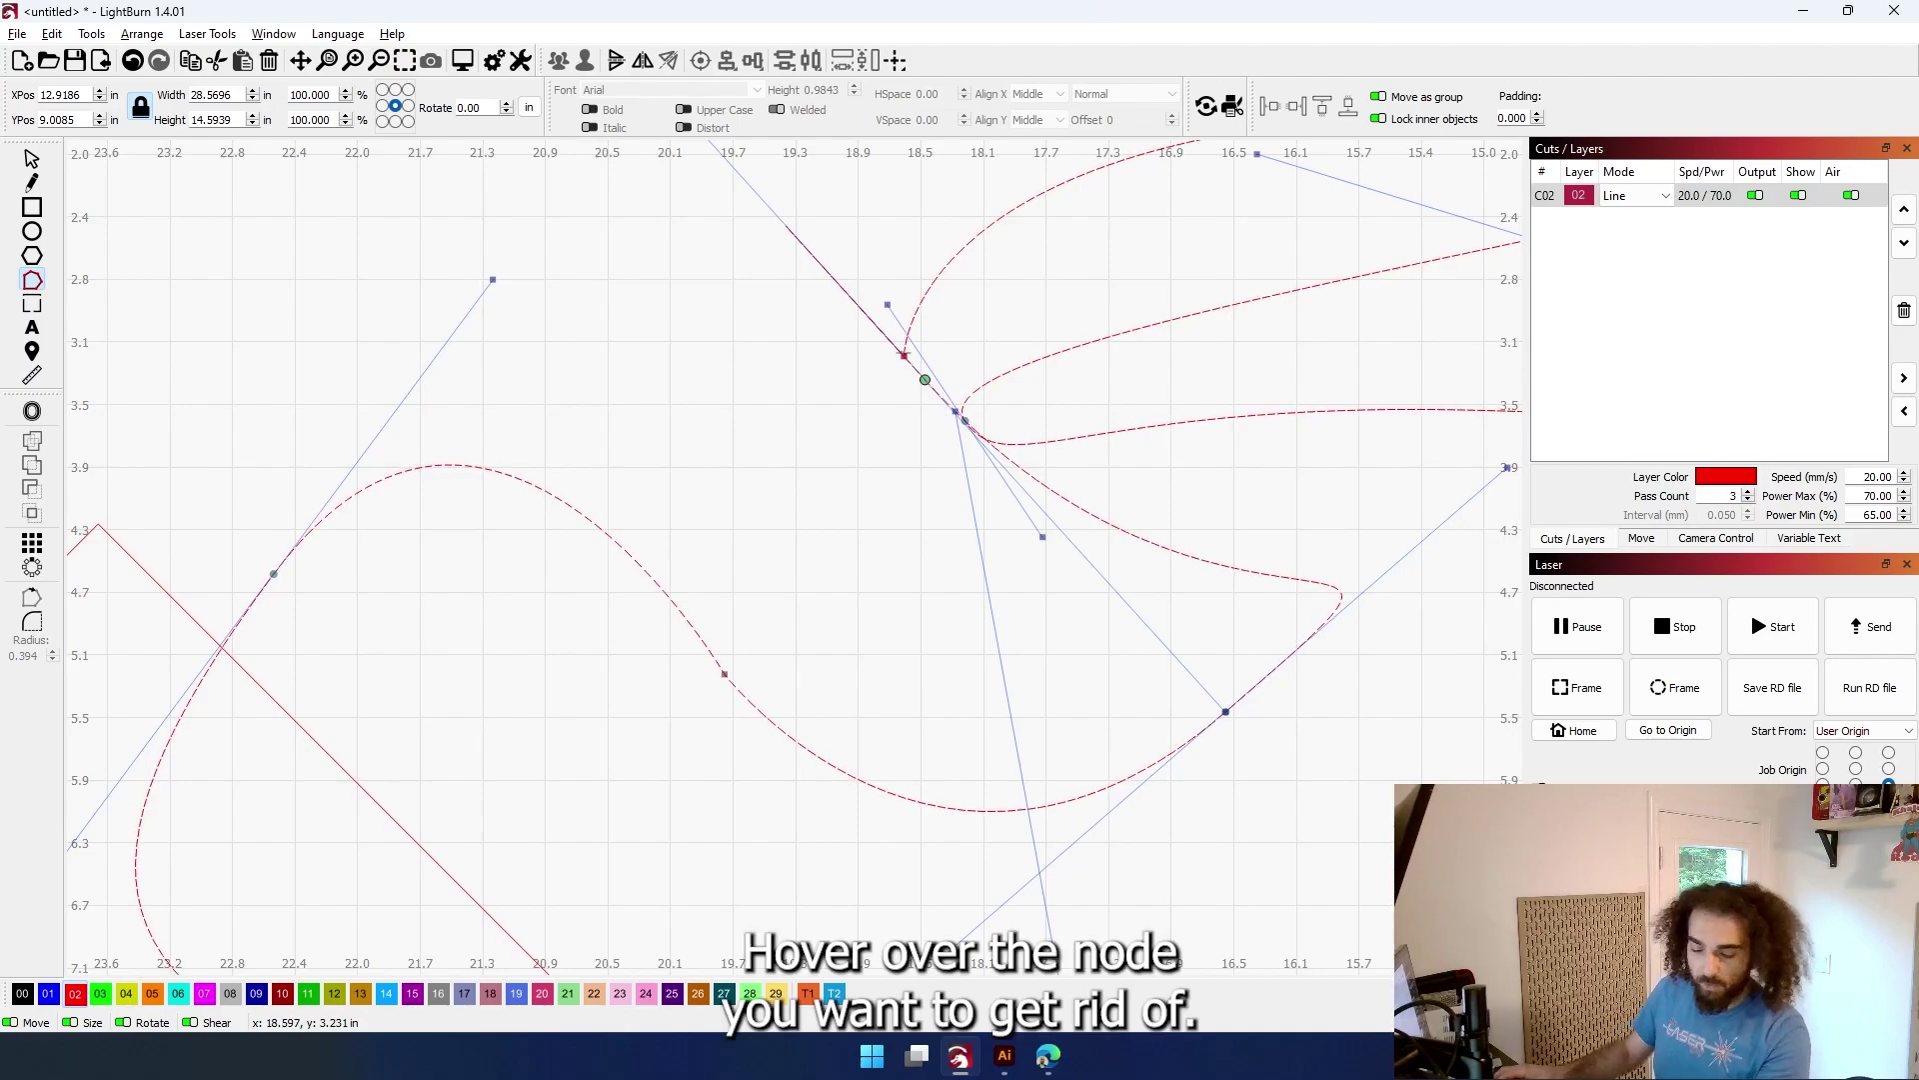
key("d")
scroll(900, 363, "down", 3)
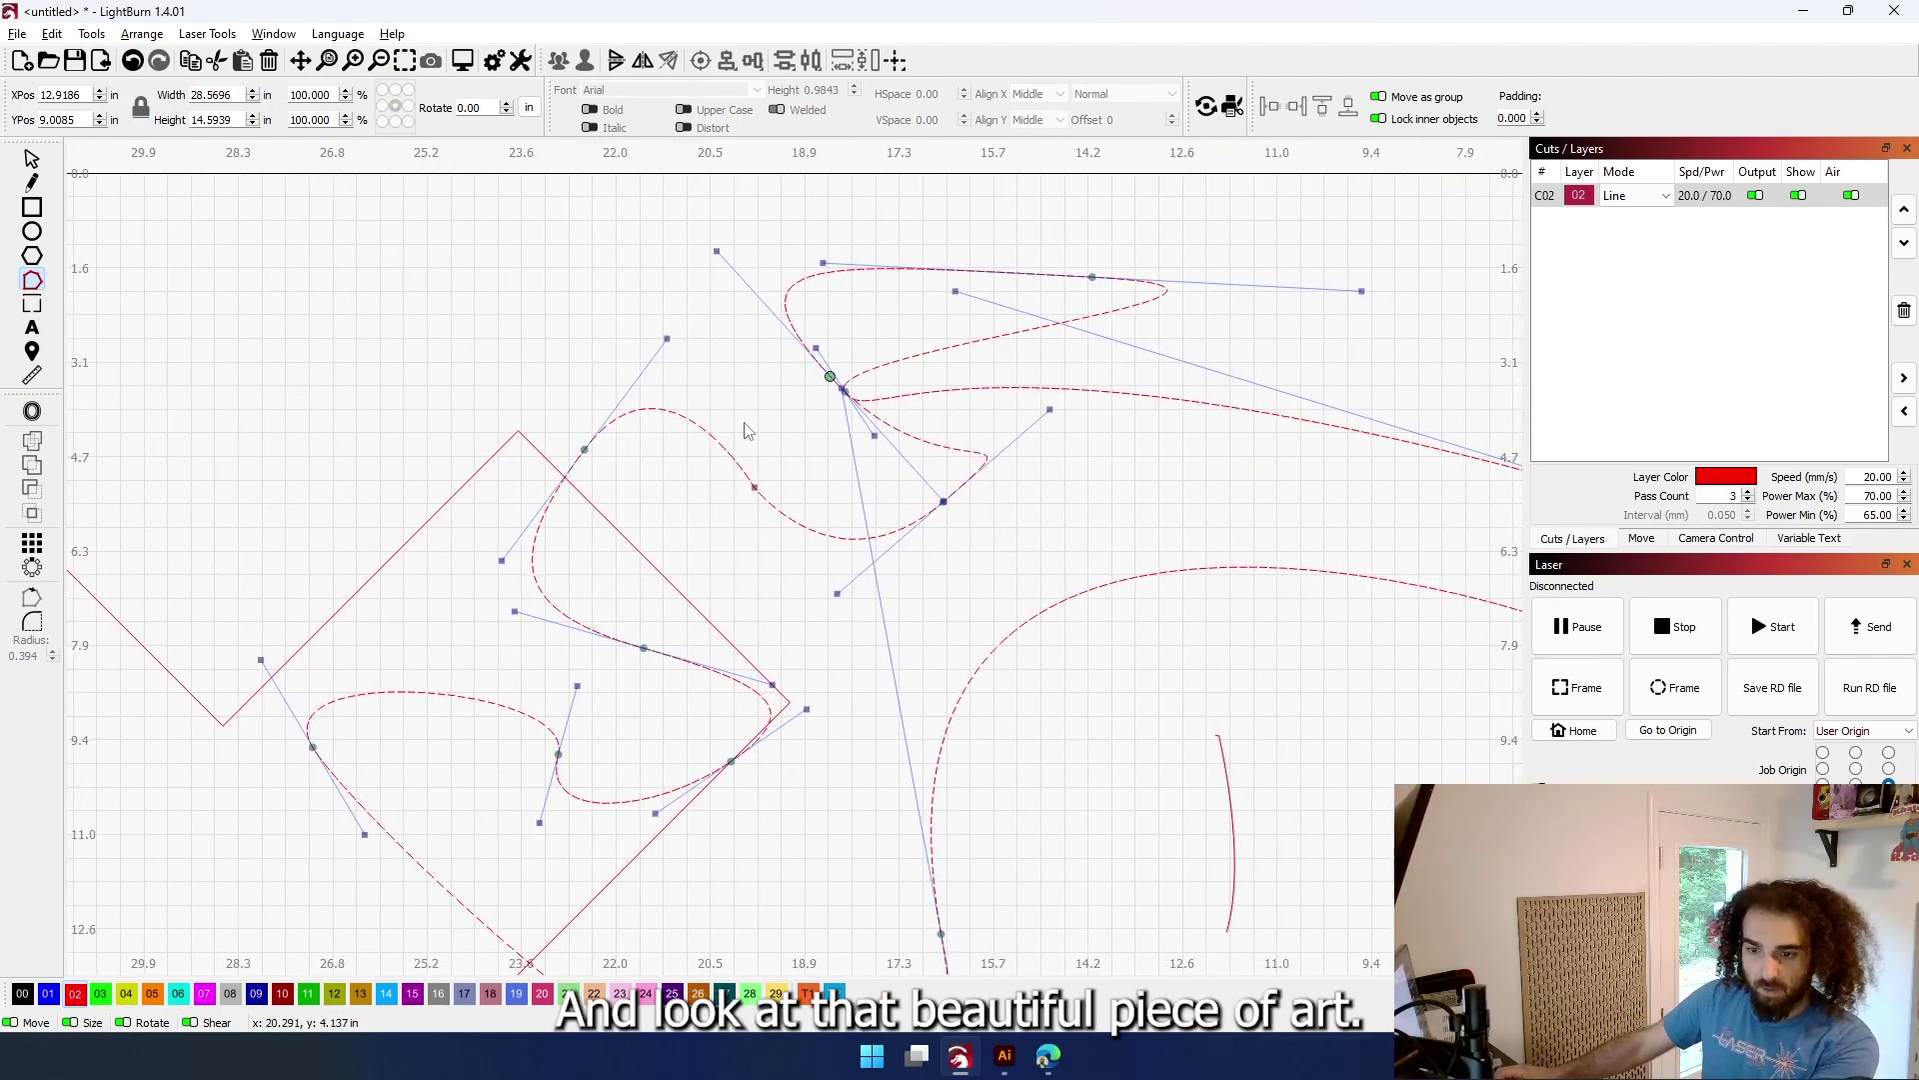
scroll(897, 393, "up", 3)
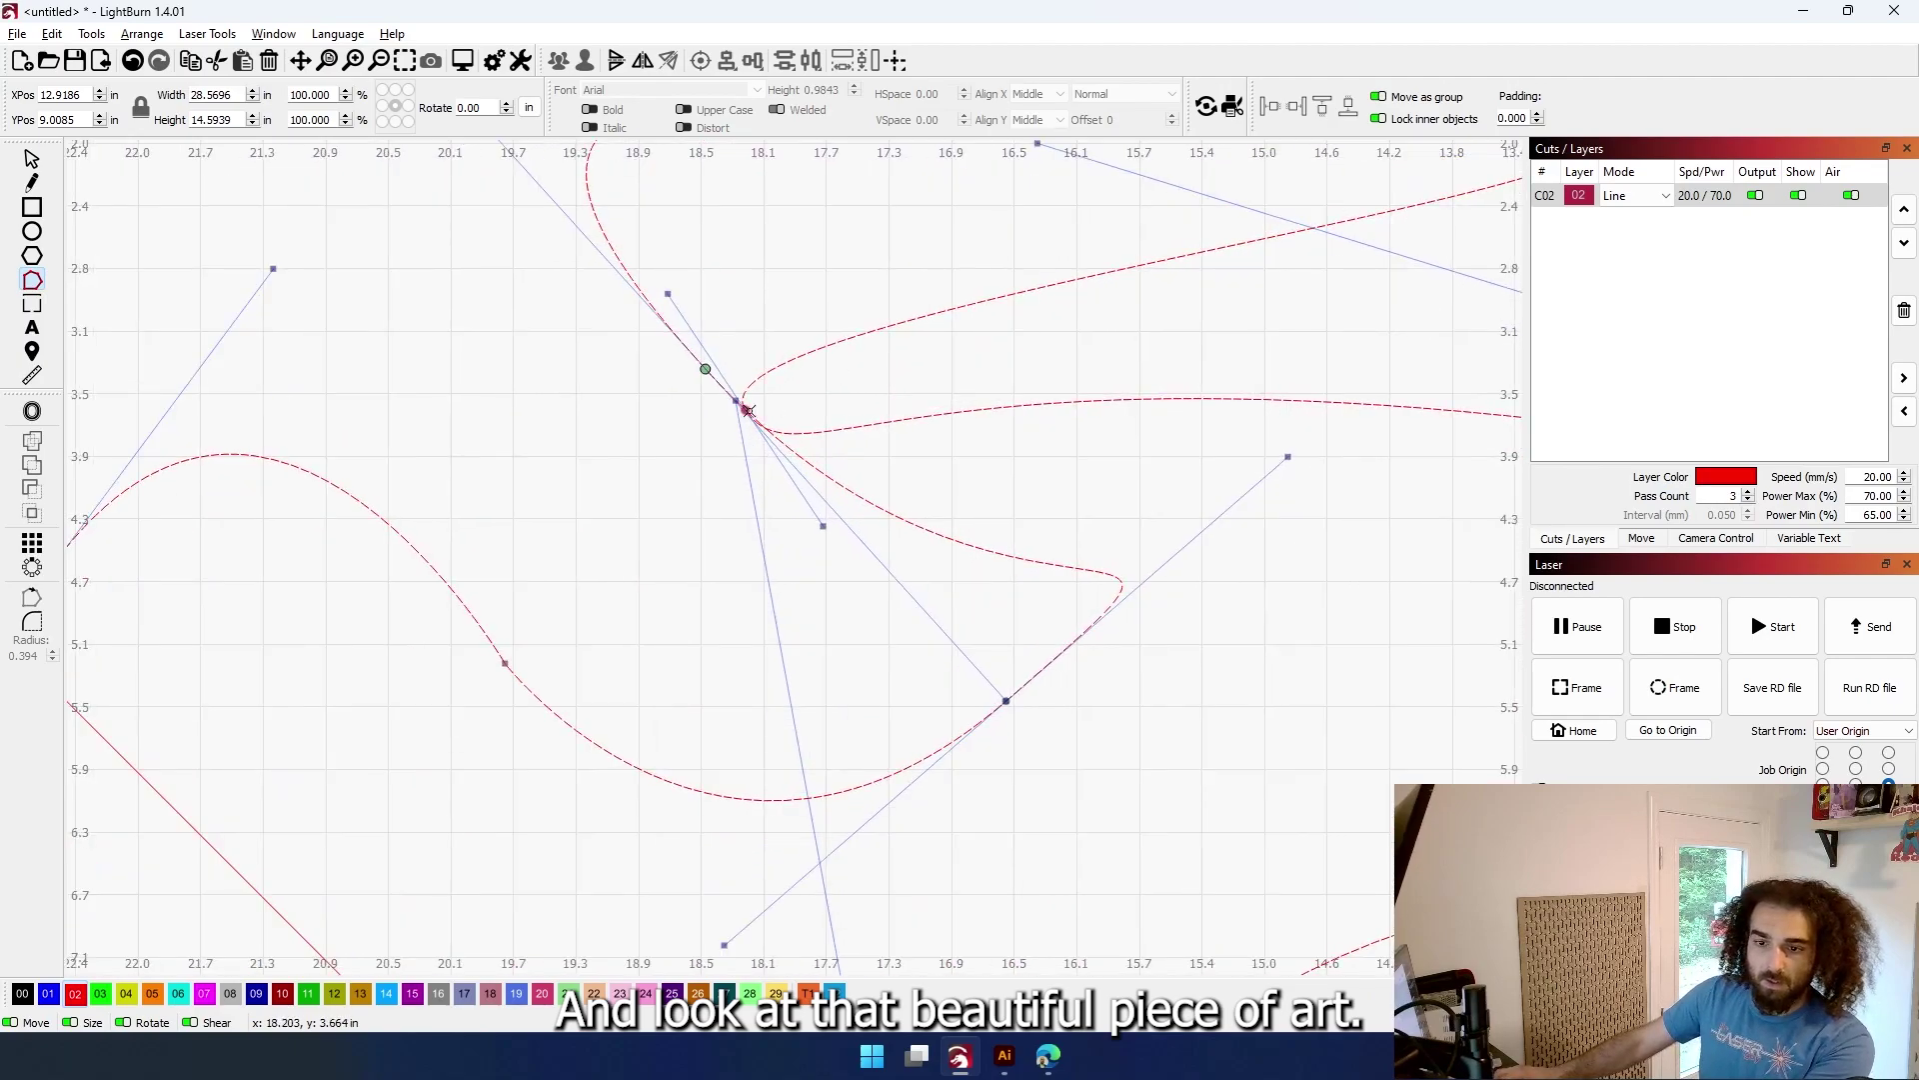
left_click_drag(747, 410, 908, 349)
scroll(949, 350, "down", 3)
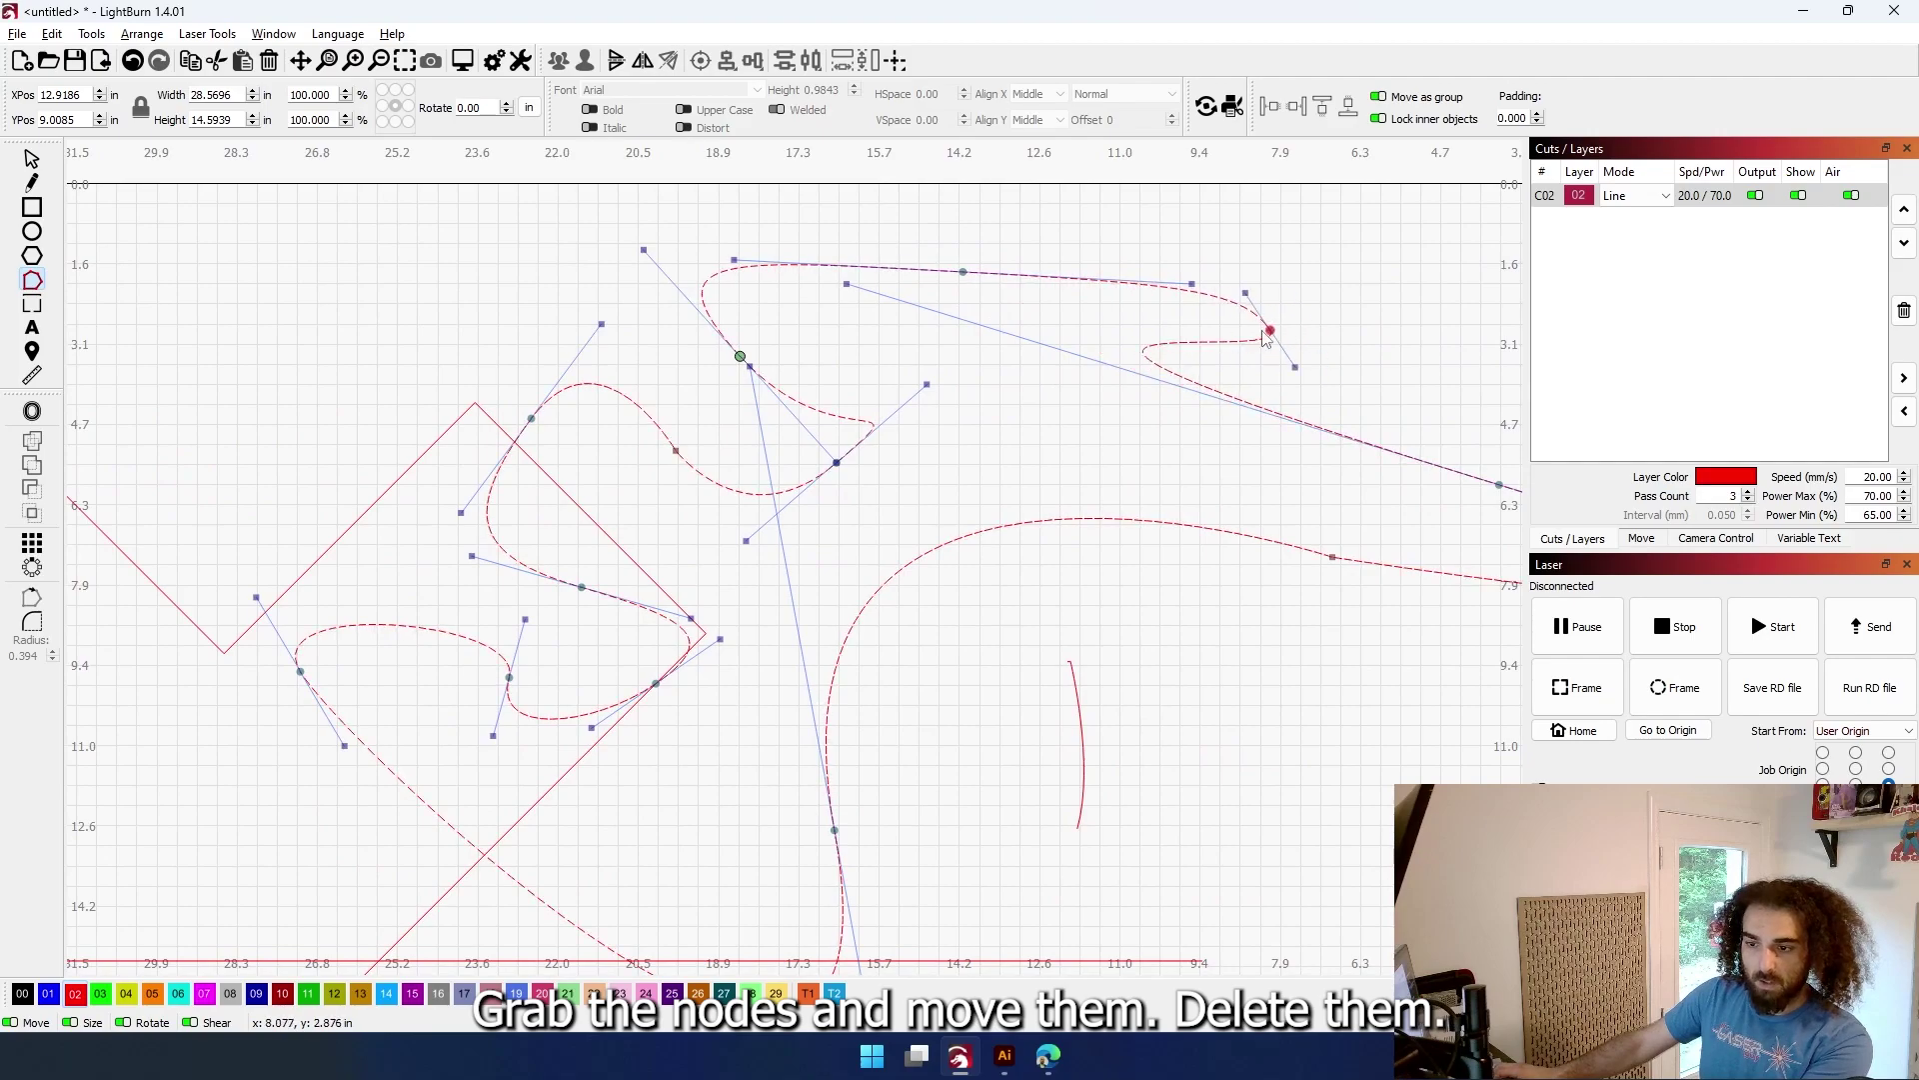
scroll(1230, 368, "down", 5)
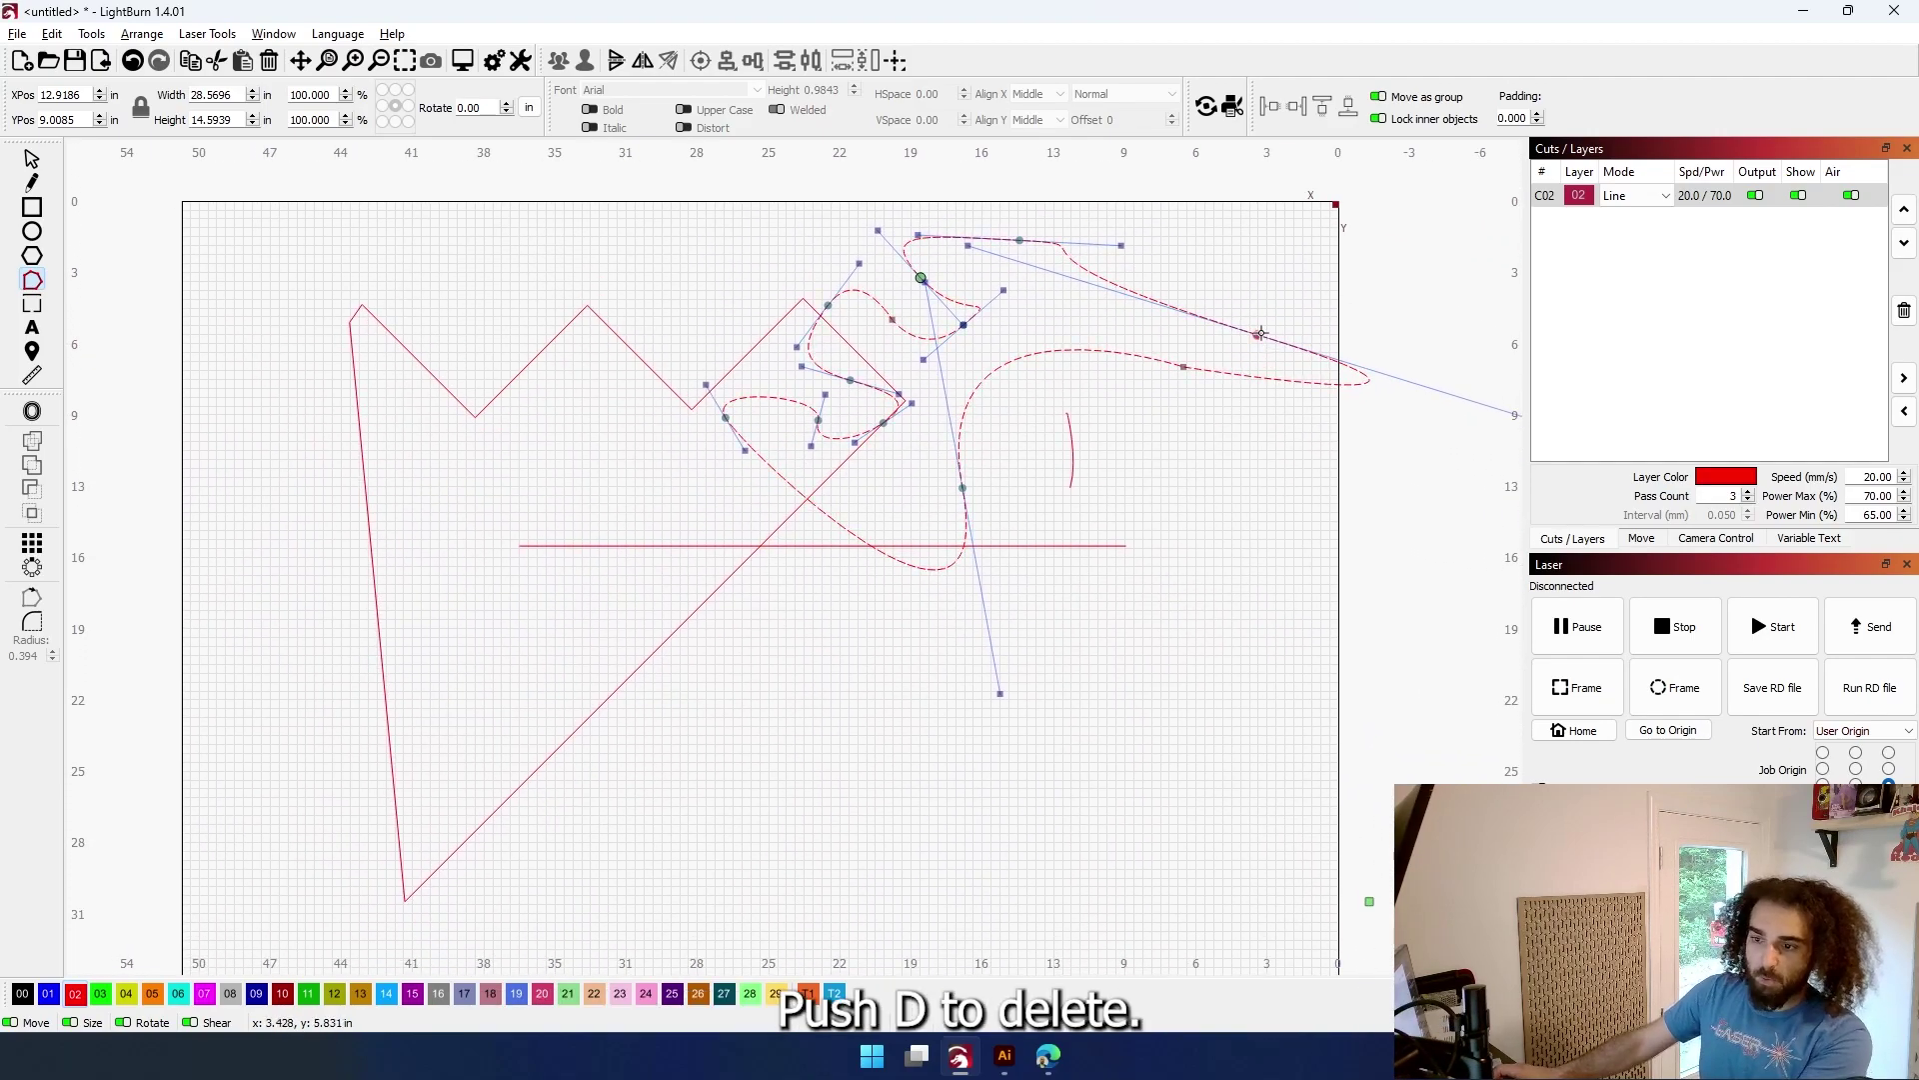
Delete one more node, then drag a node, its handle and a segment into a wide rounded loop
key("d")
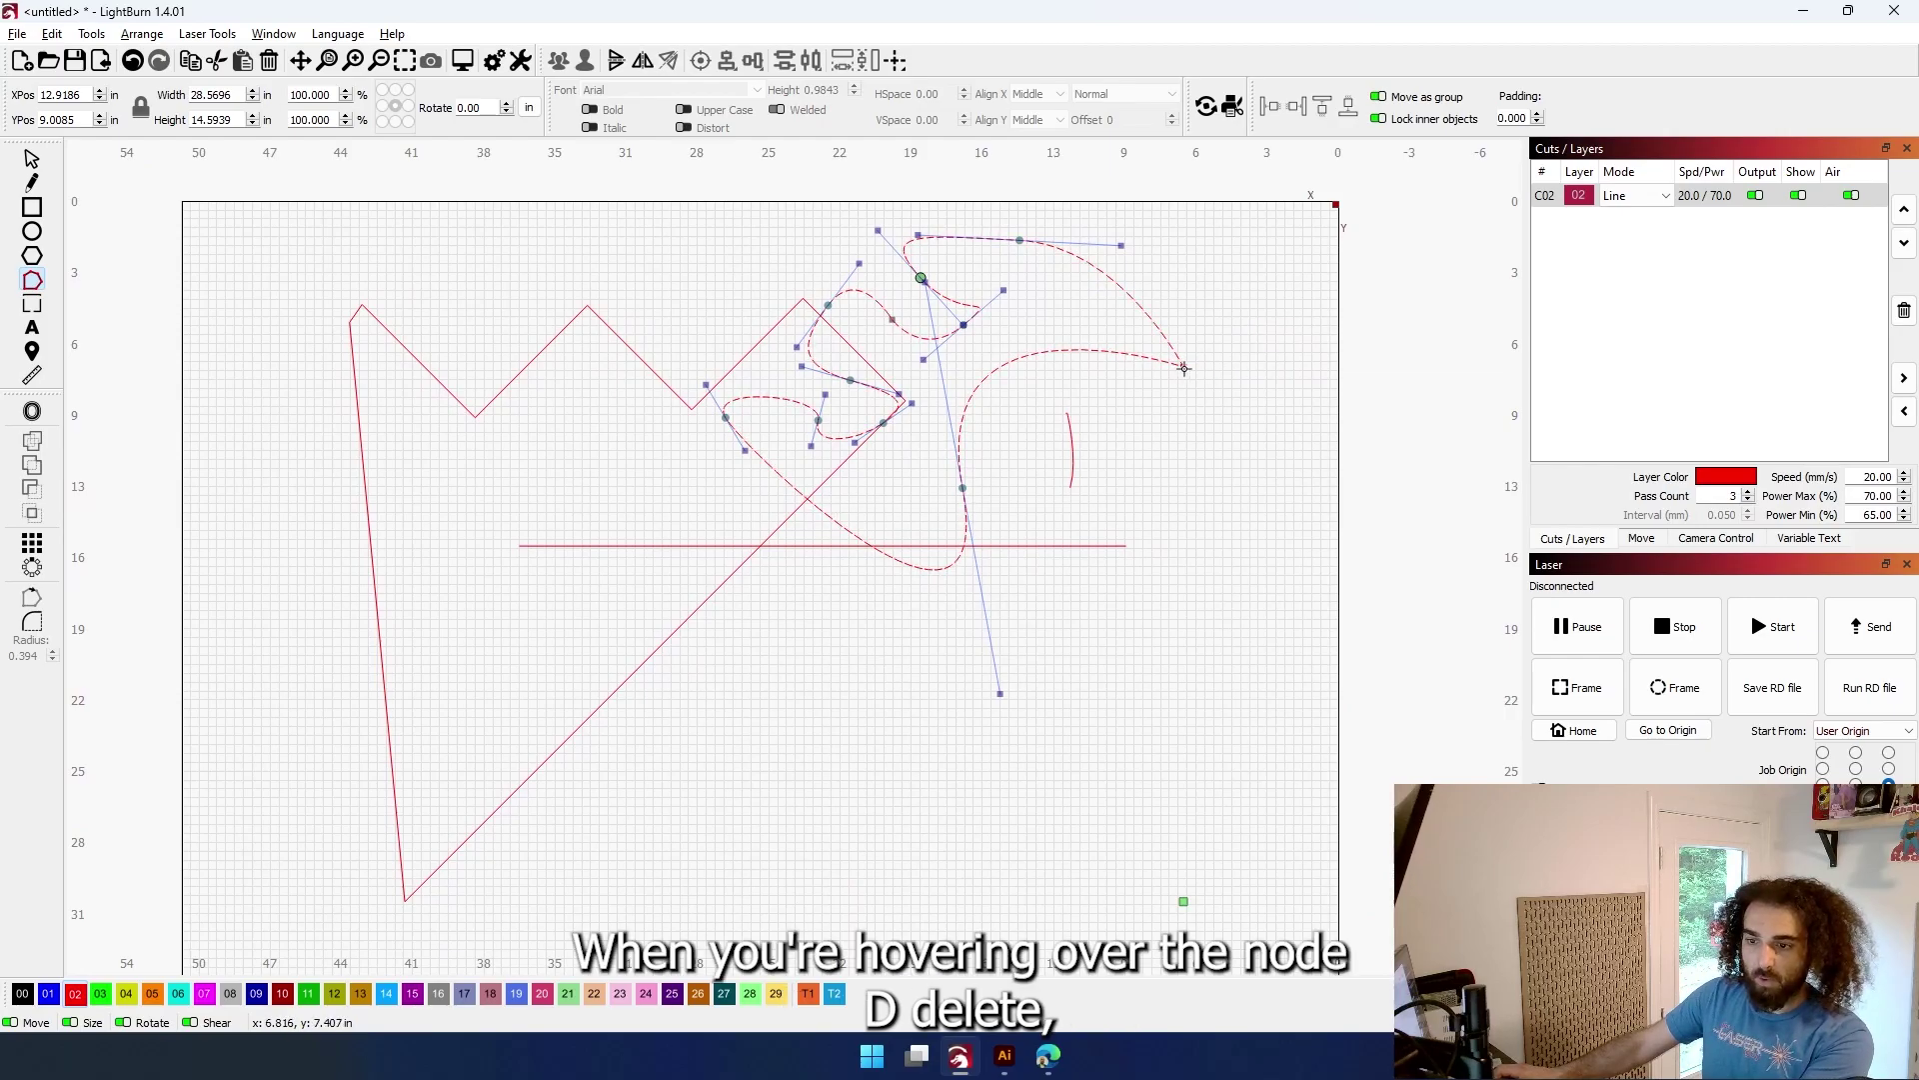
scroll(1182, 377, "up", 6)
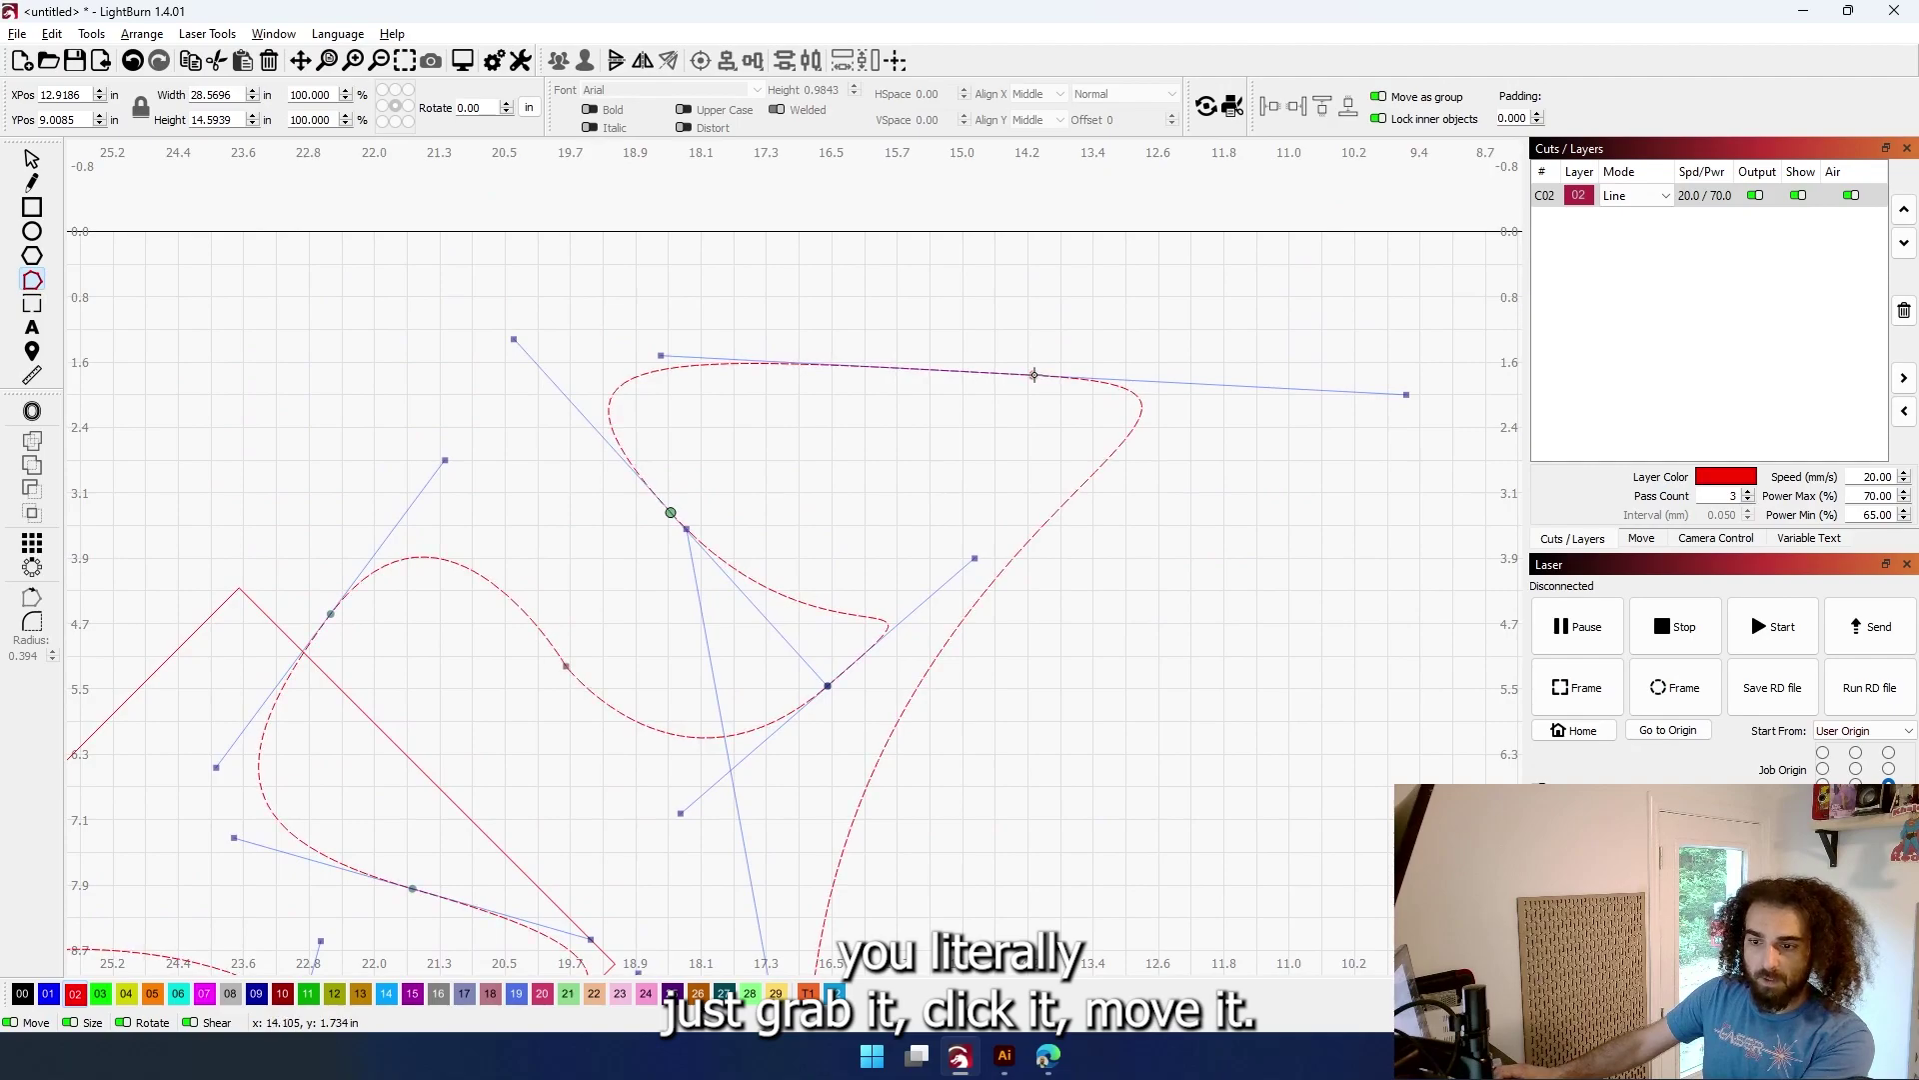
left_click_drag(1035, 375, 1077, 290)
left_click_drag(704, 270, 690, 190)
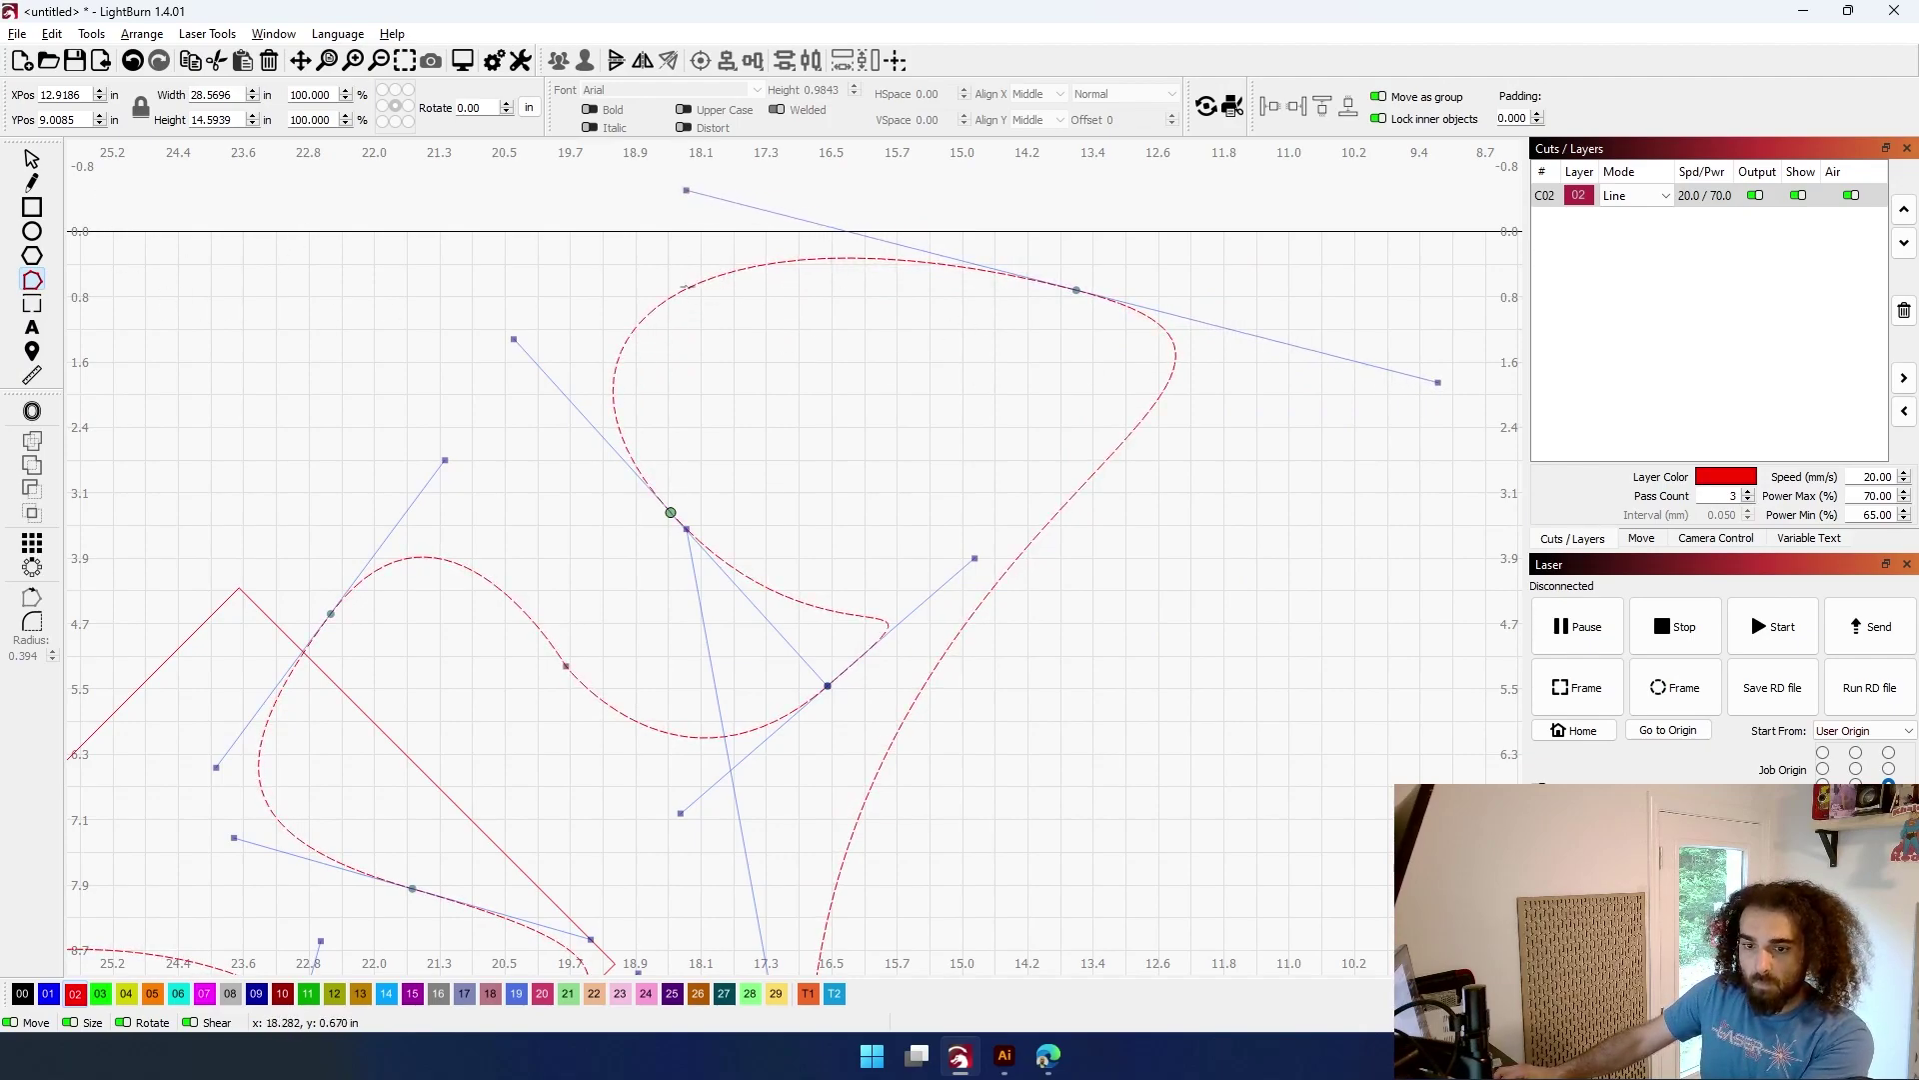
left_click_drag(686, 287, 803, 282)
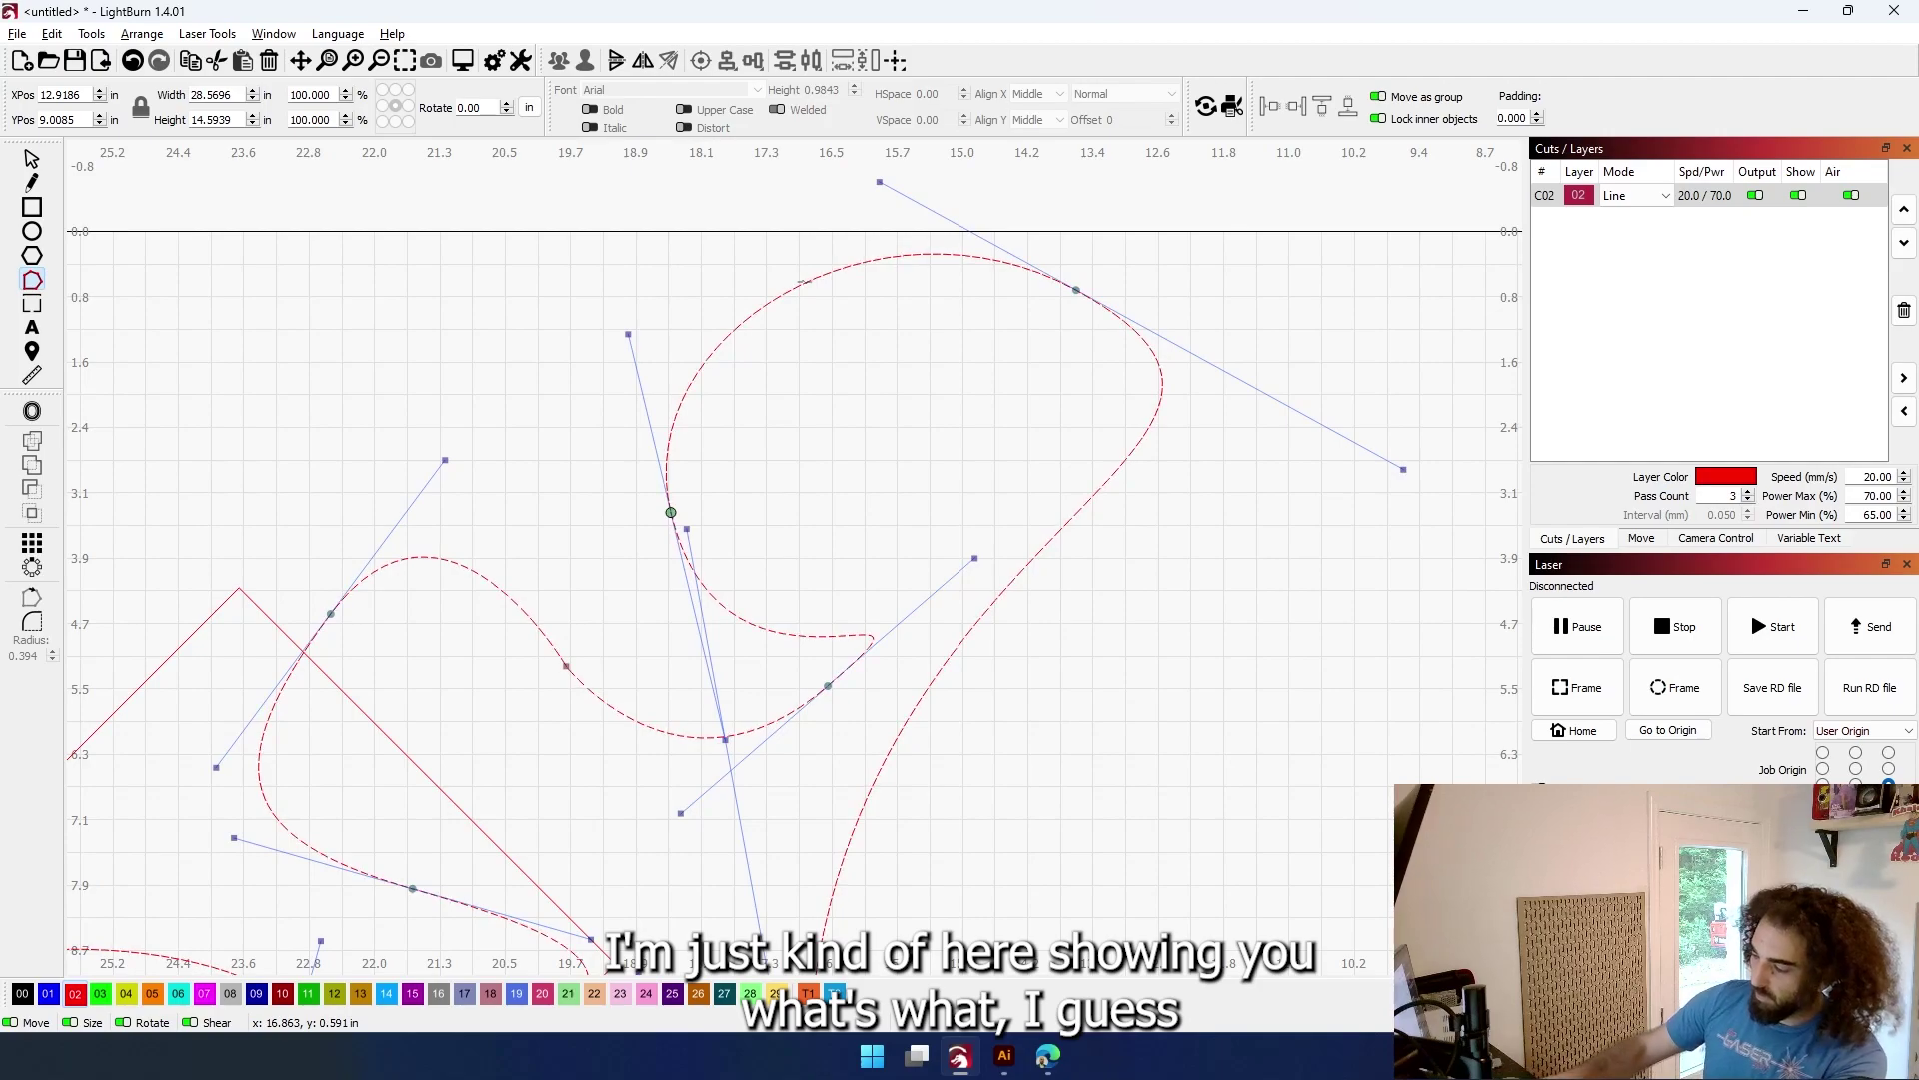
Select all three objects on the canvas and delete them
key("Delete")
scroll(475, 266, "down", 2)
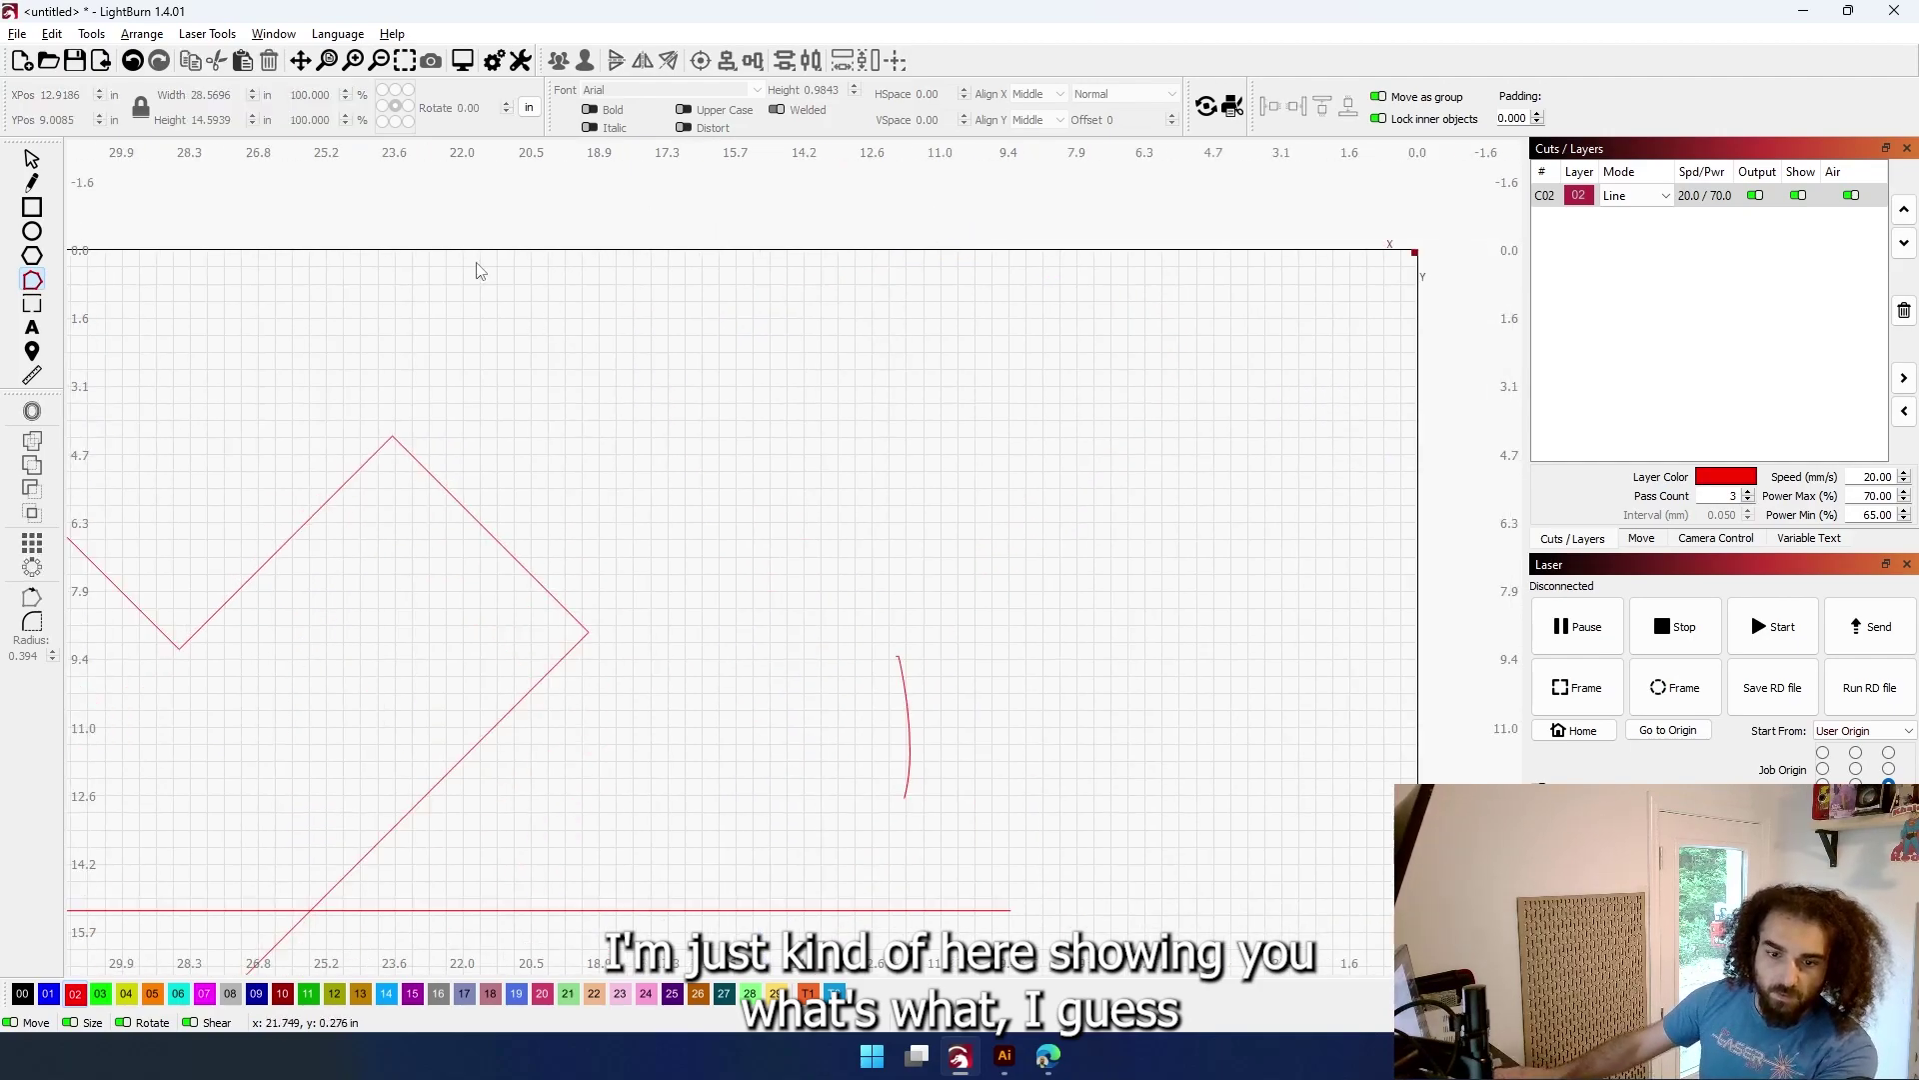
scroll(497, 326, "down", 2)
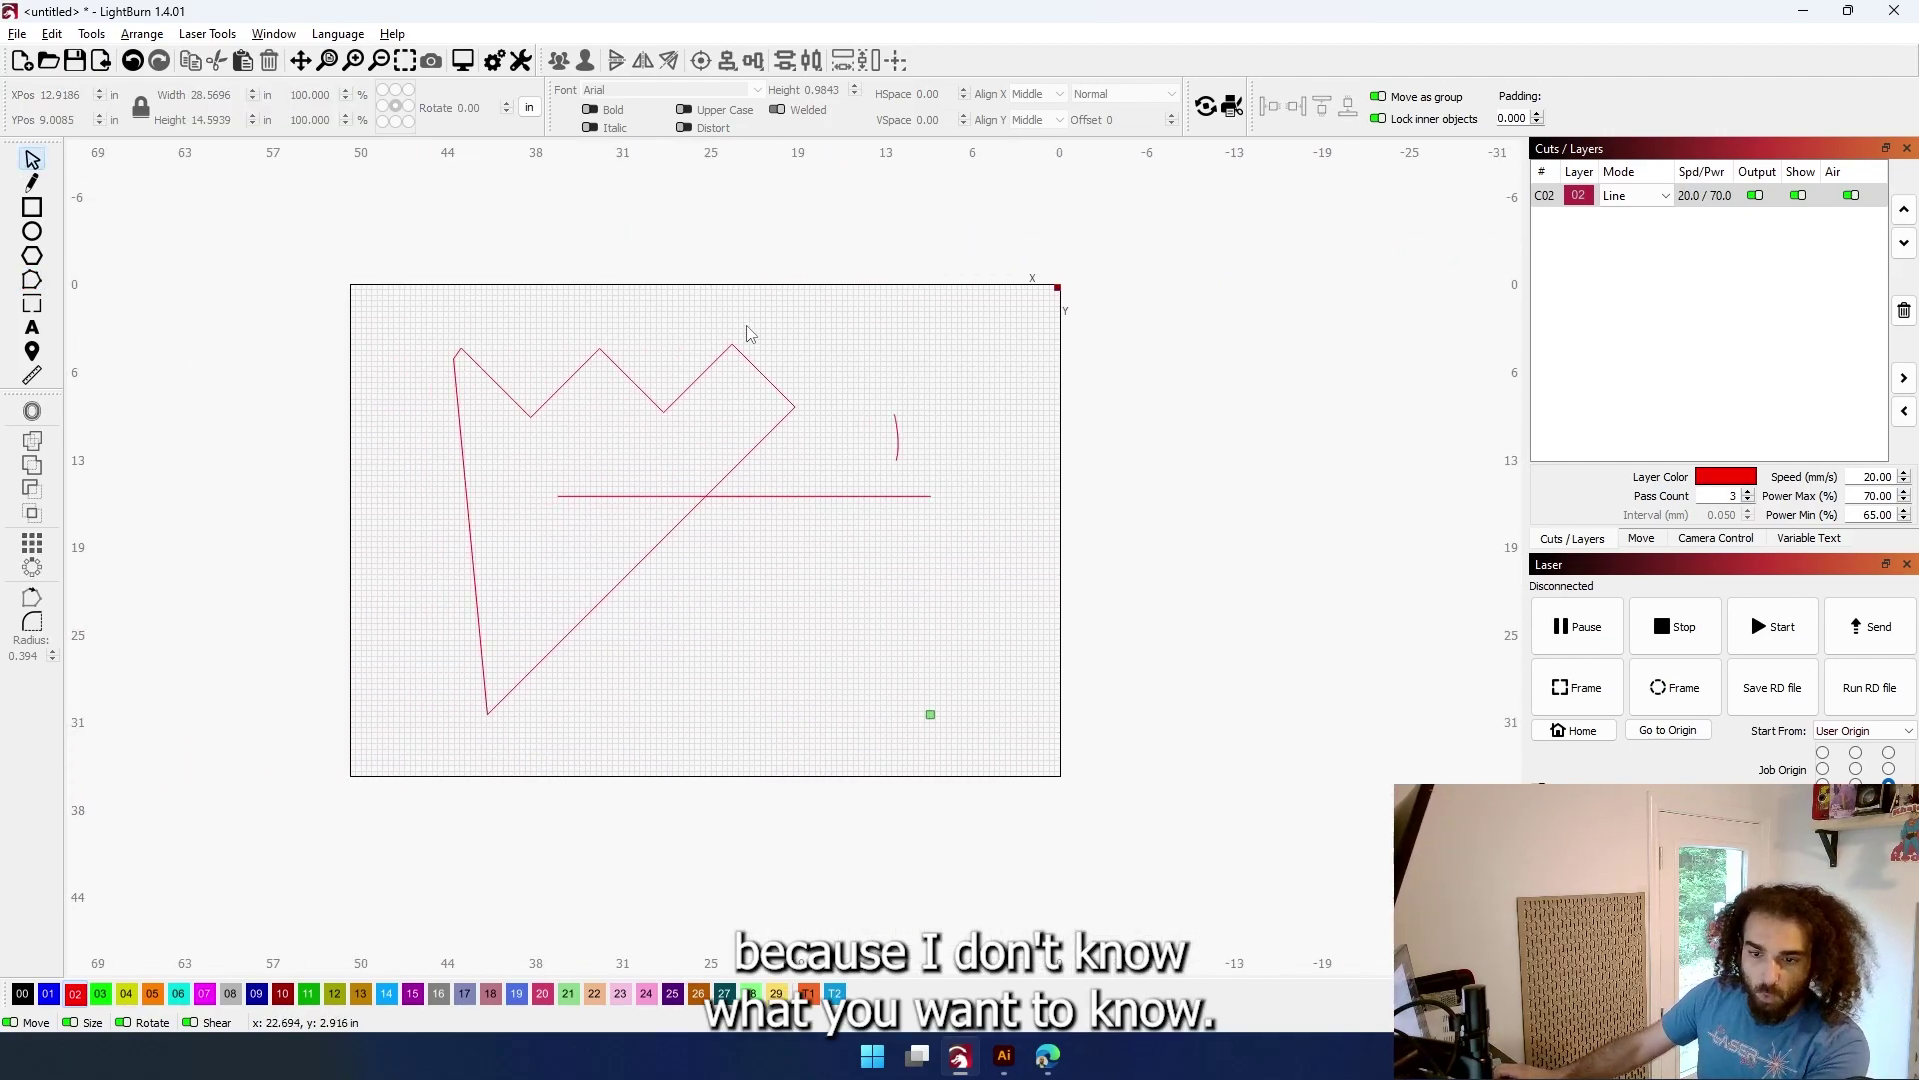
key("ctrl+a")
key("Delete")
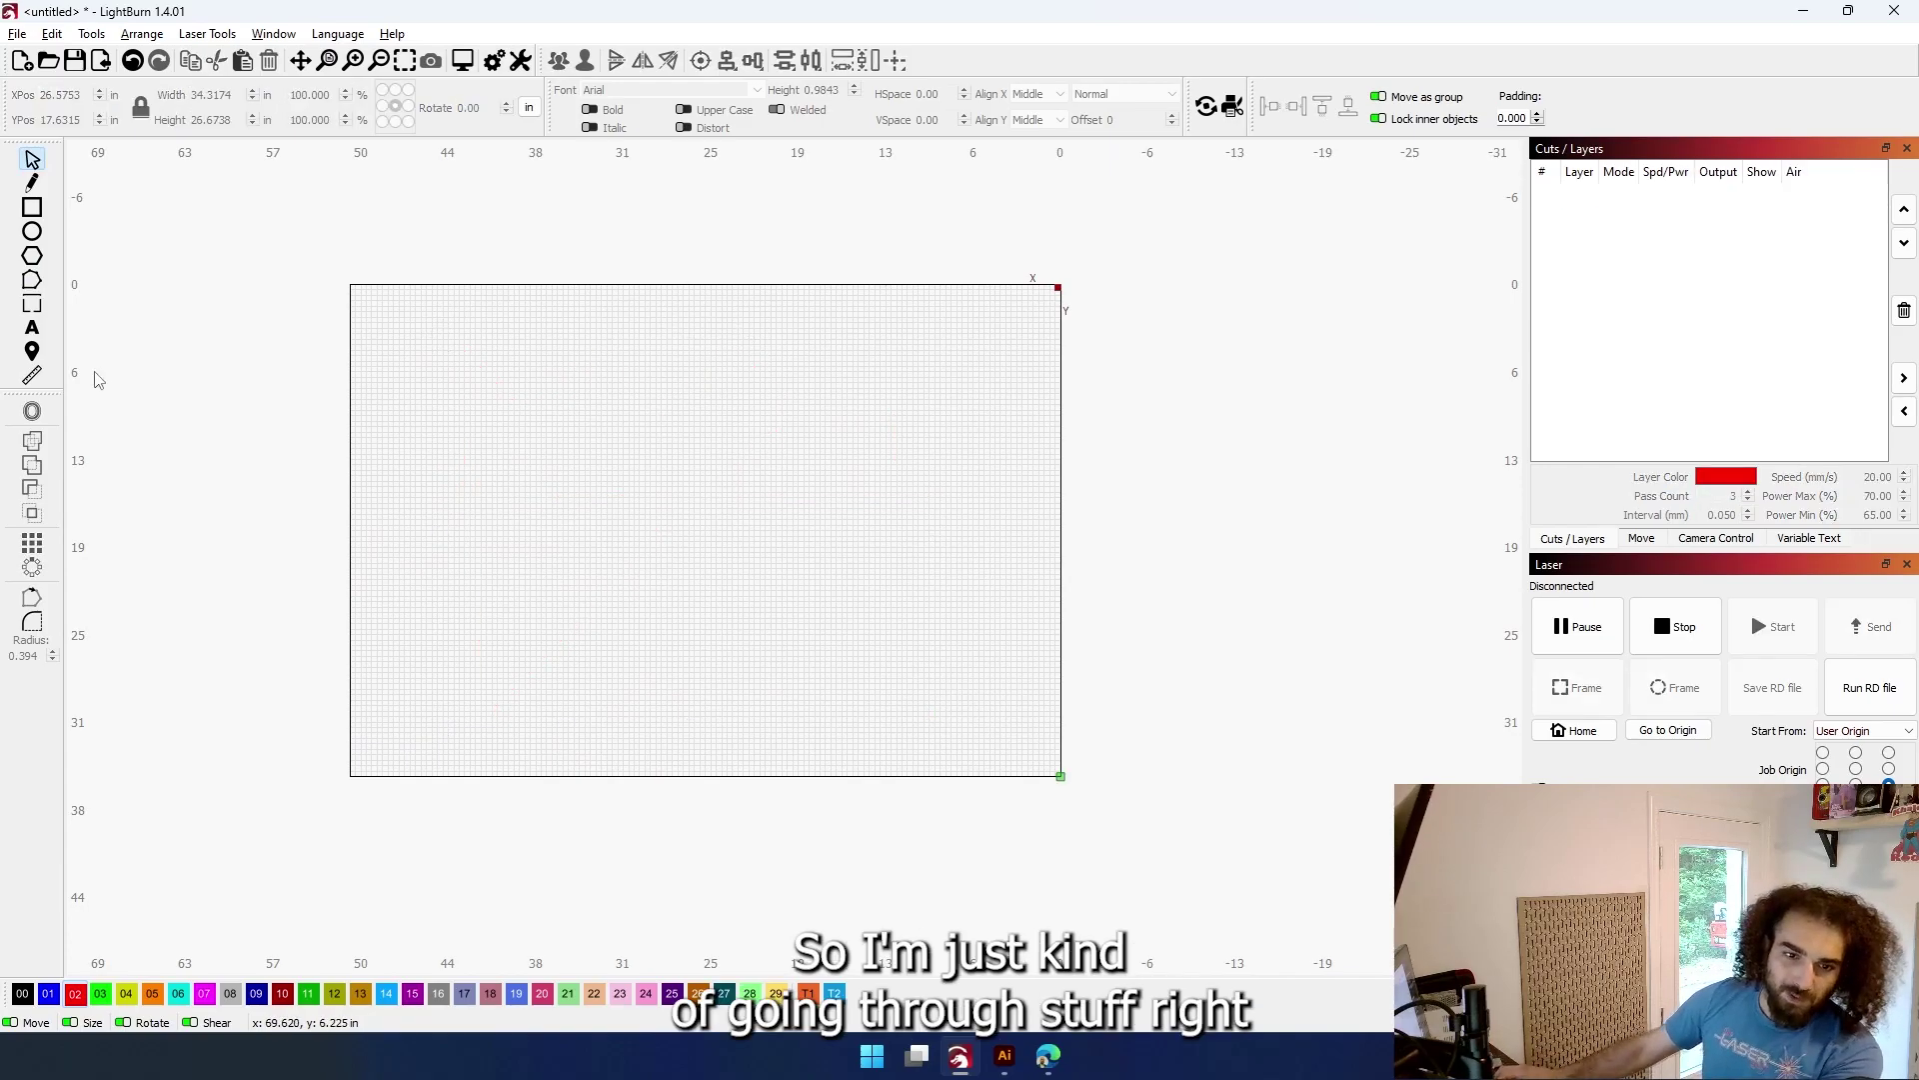
scroll(94, 373, "up", 2)
scroll(206, 450, "down", 2)
scroll(111, 214, "up", 2)
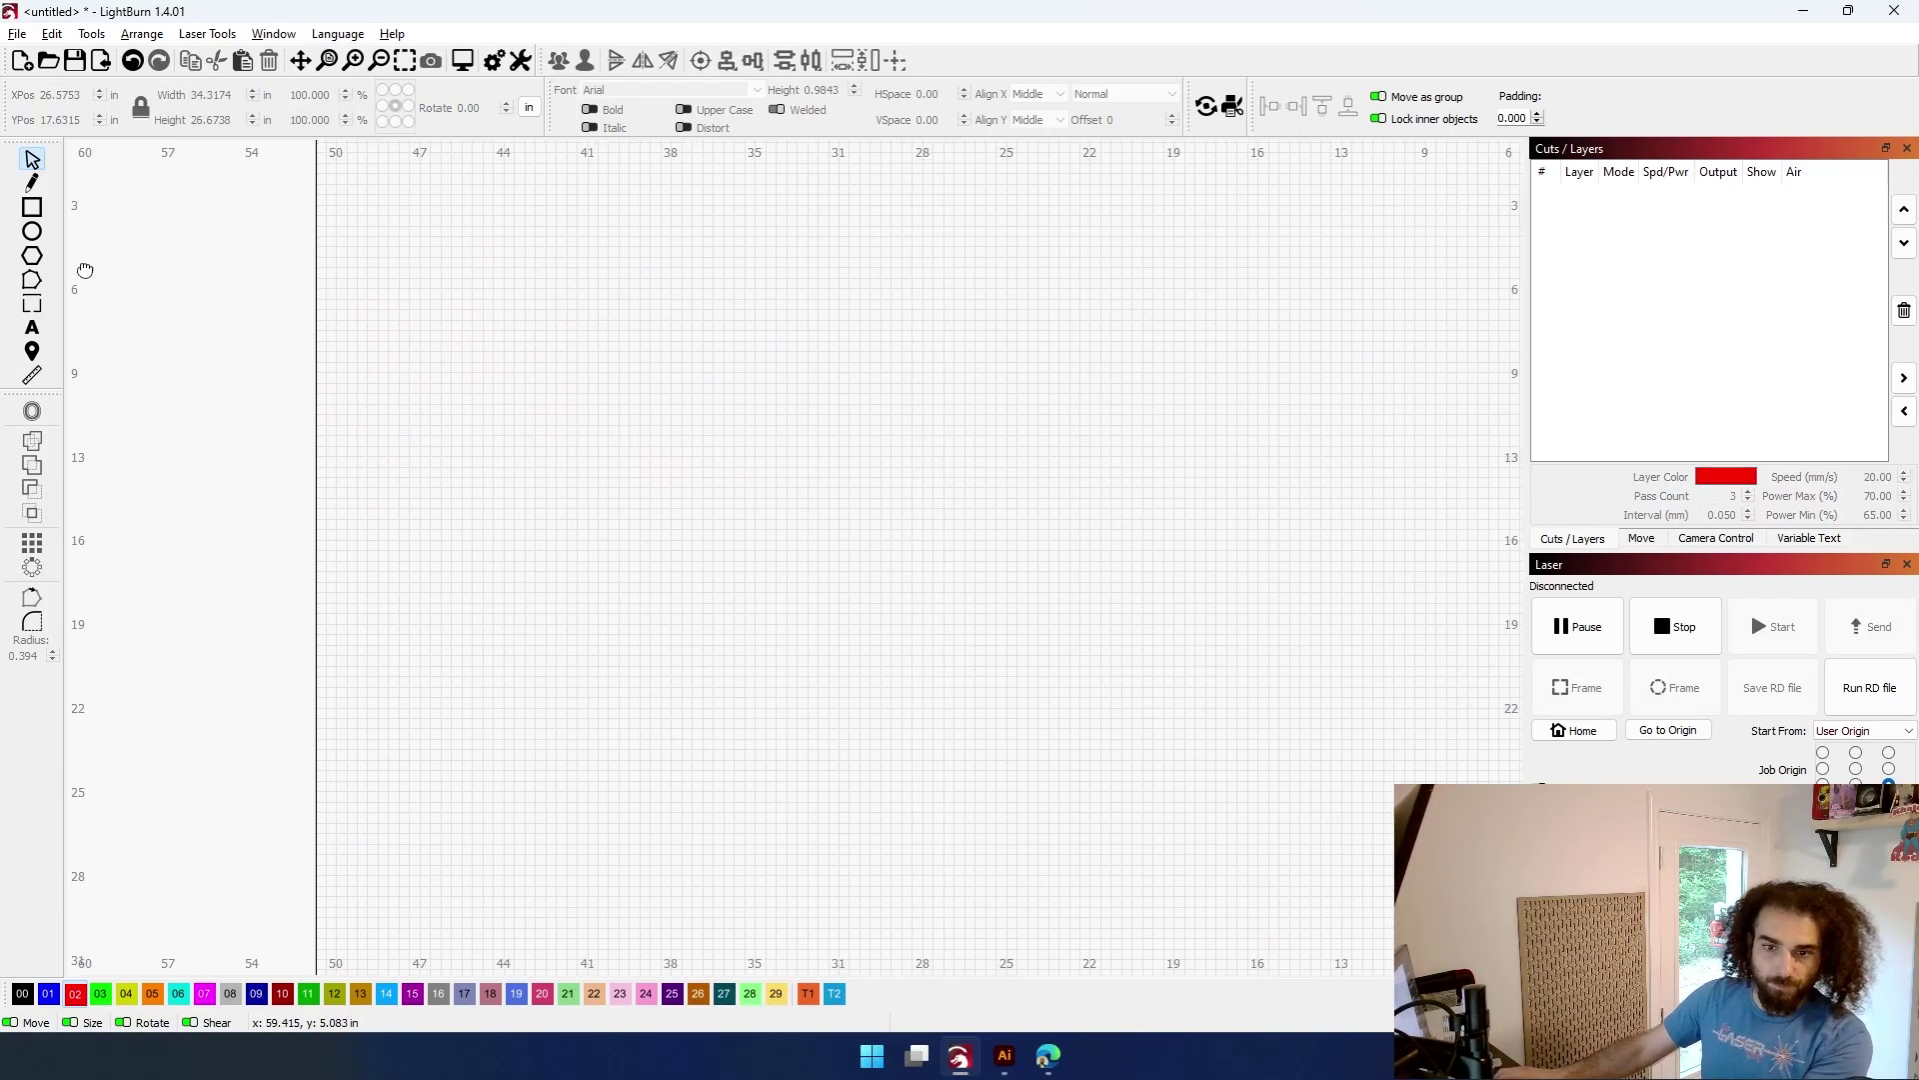
Draw a small square, about 4.33 by 4.45 in, near the top left of the bed
left_click(32, 208)
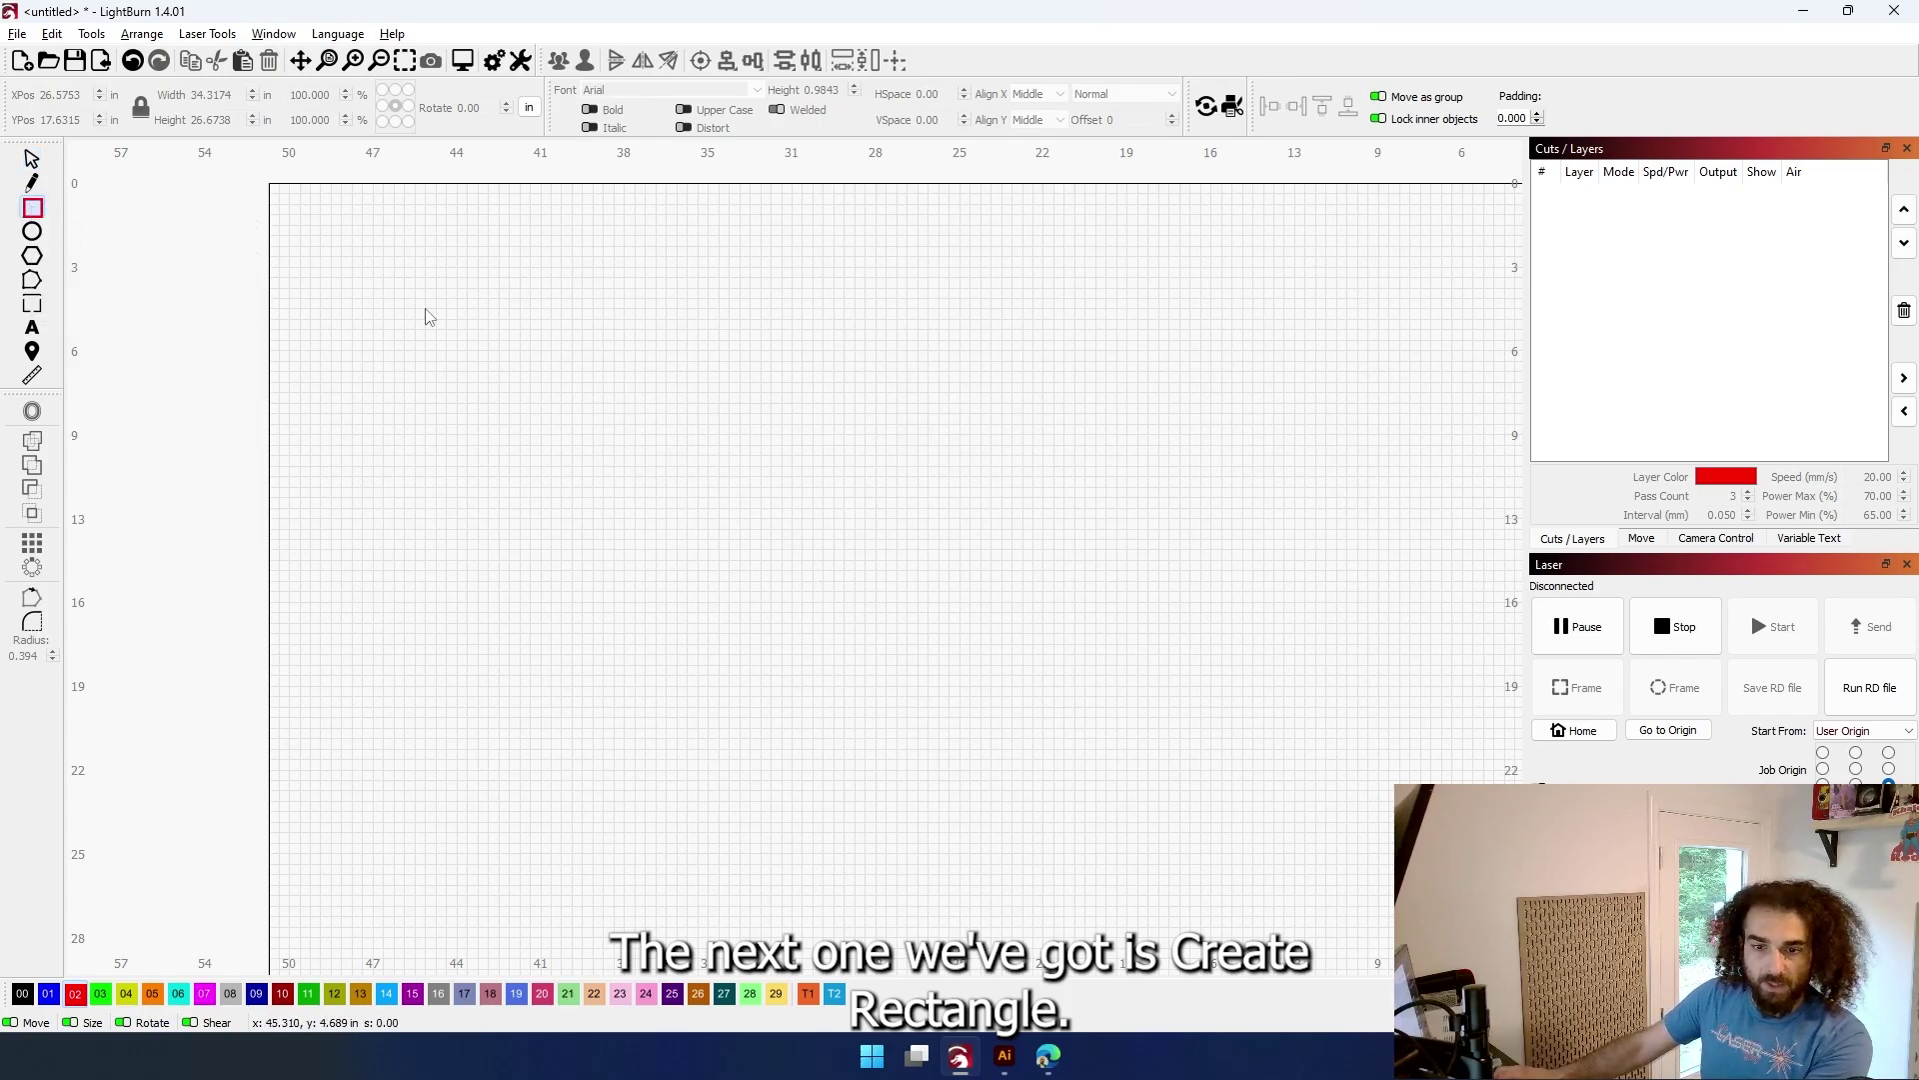
left_click_drag(425, 307, 773, 541)
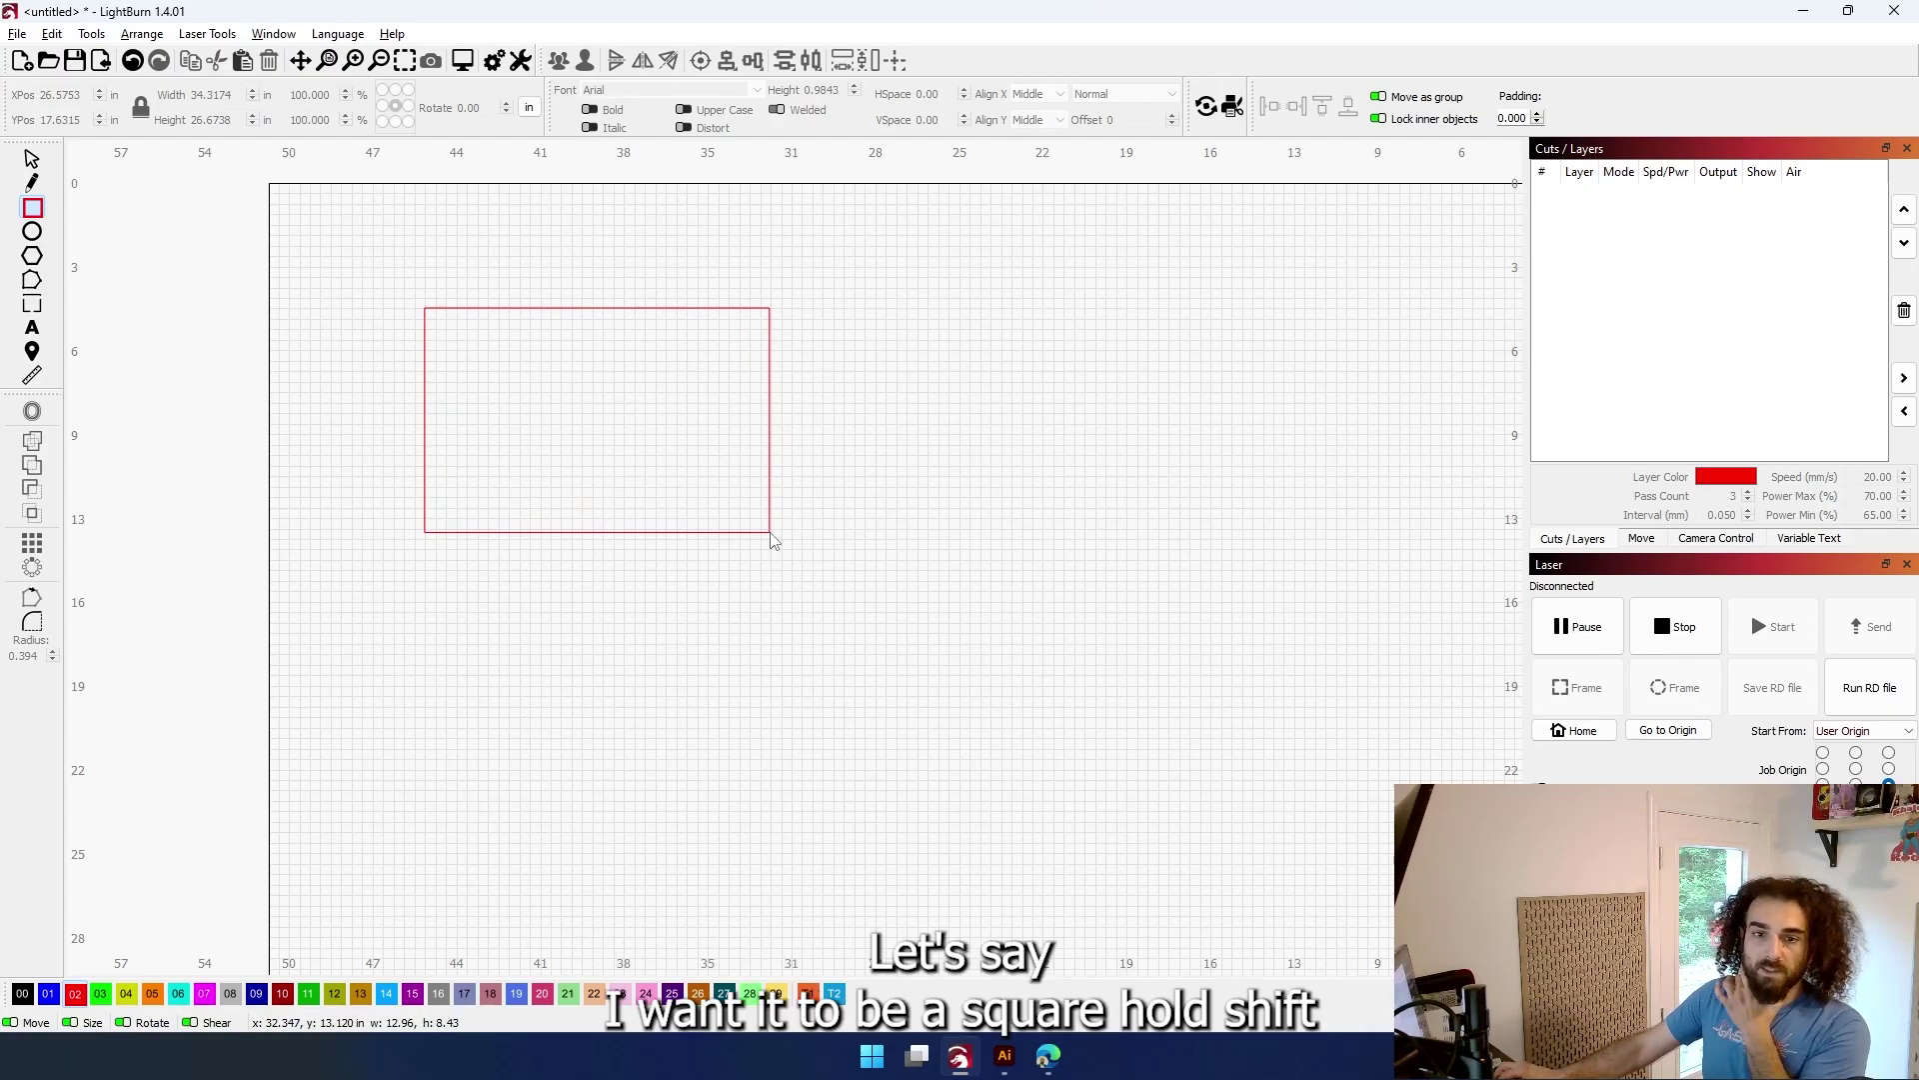
mouse_move(773, 541)
left_mouse_down()
mouse_move(664, 483)
mouse_move(891, 626)
mouse_move(630, 514)
mouse_move(711, 556)
mouse_move(436, 336)
mouse_move(523, 371)
mouse_move(506, 393)
mouse_move(600, 373)
mouse_move(429, 343)
mouse_move(493, 330)
mouse_move(433, 313)
mouse_move(546, 429)
mouse_move(429, 312)
mouse_move(512, 405)
mouse_move(447, 331)
mouse_move(574, 405)
mouse_move(540, 426)
left_mouse_up()
Draw two circles from the square's centre, the smaller about 1.73 by 1.69 in
left_click(44, 233)
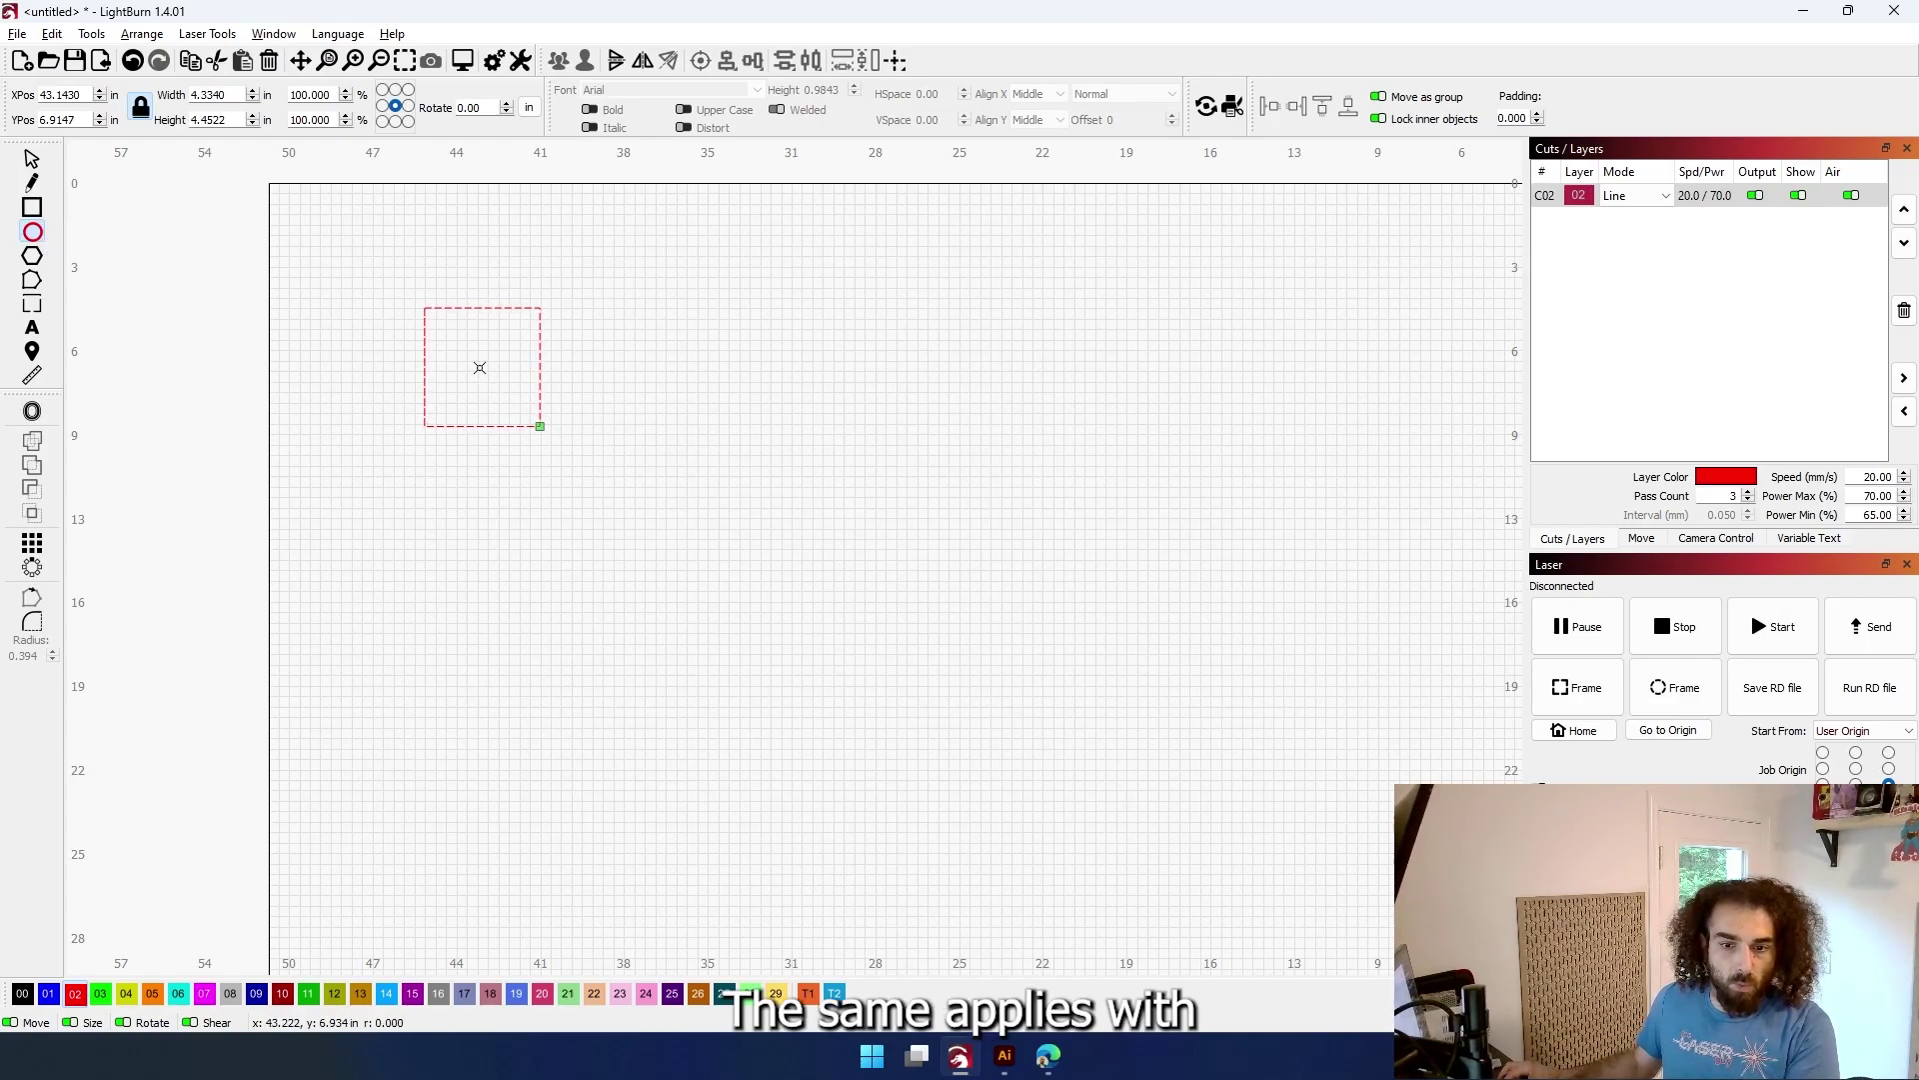
mouse_move(479, 367)
left_mouse_down()
mouse_move(523, 420)
mouse_move(452, 344)
mouse_move(524, 414)
left_mouse_up()
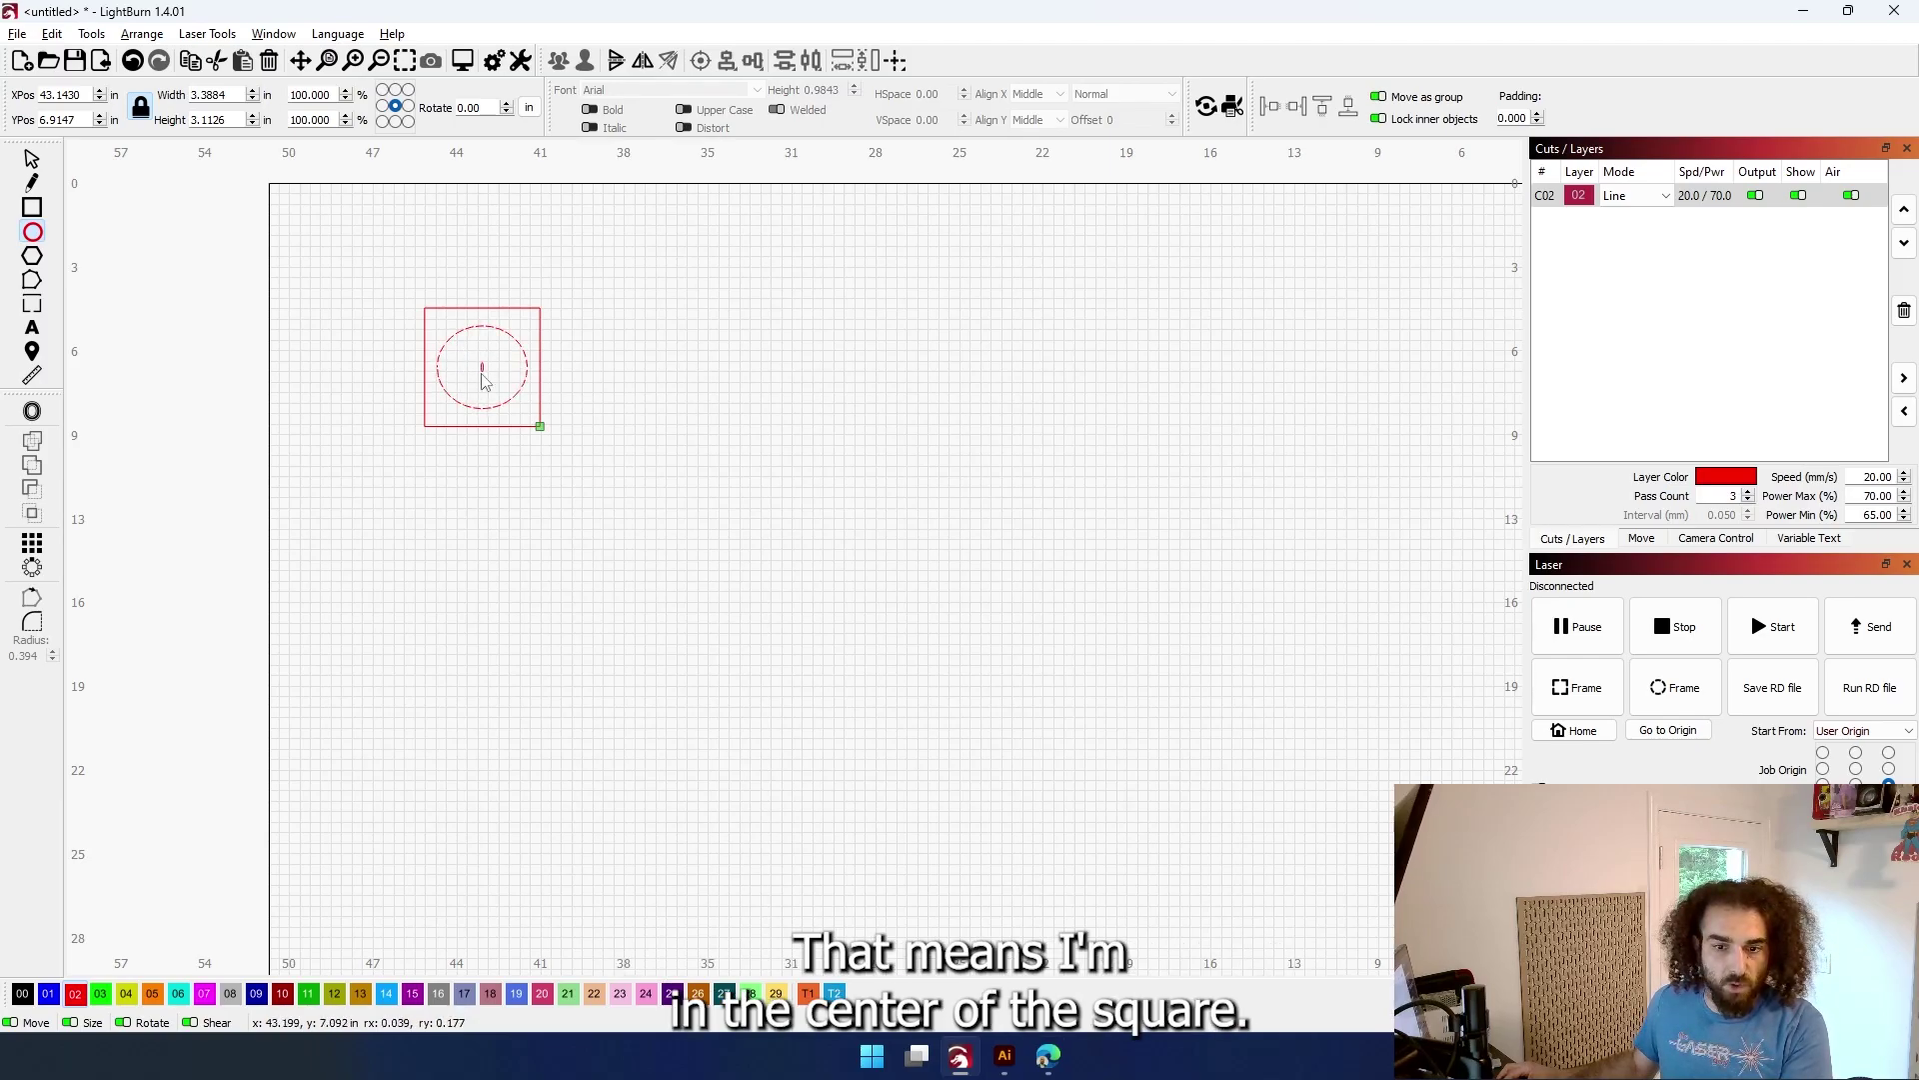
left_click_drag(500, 390, 509, 398)
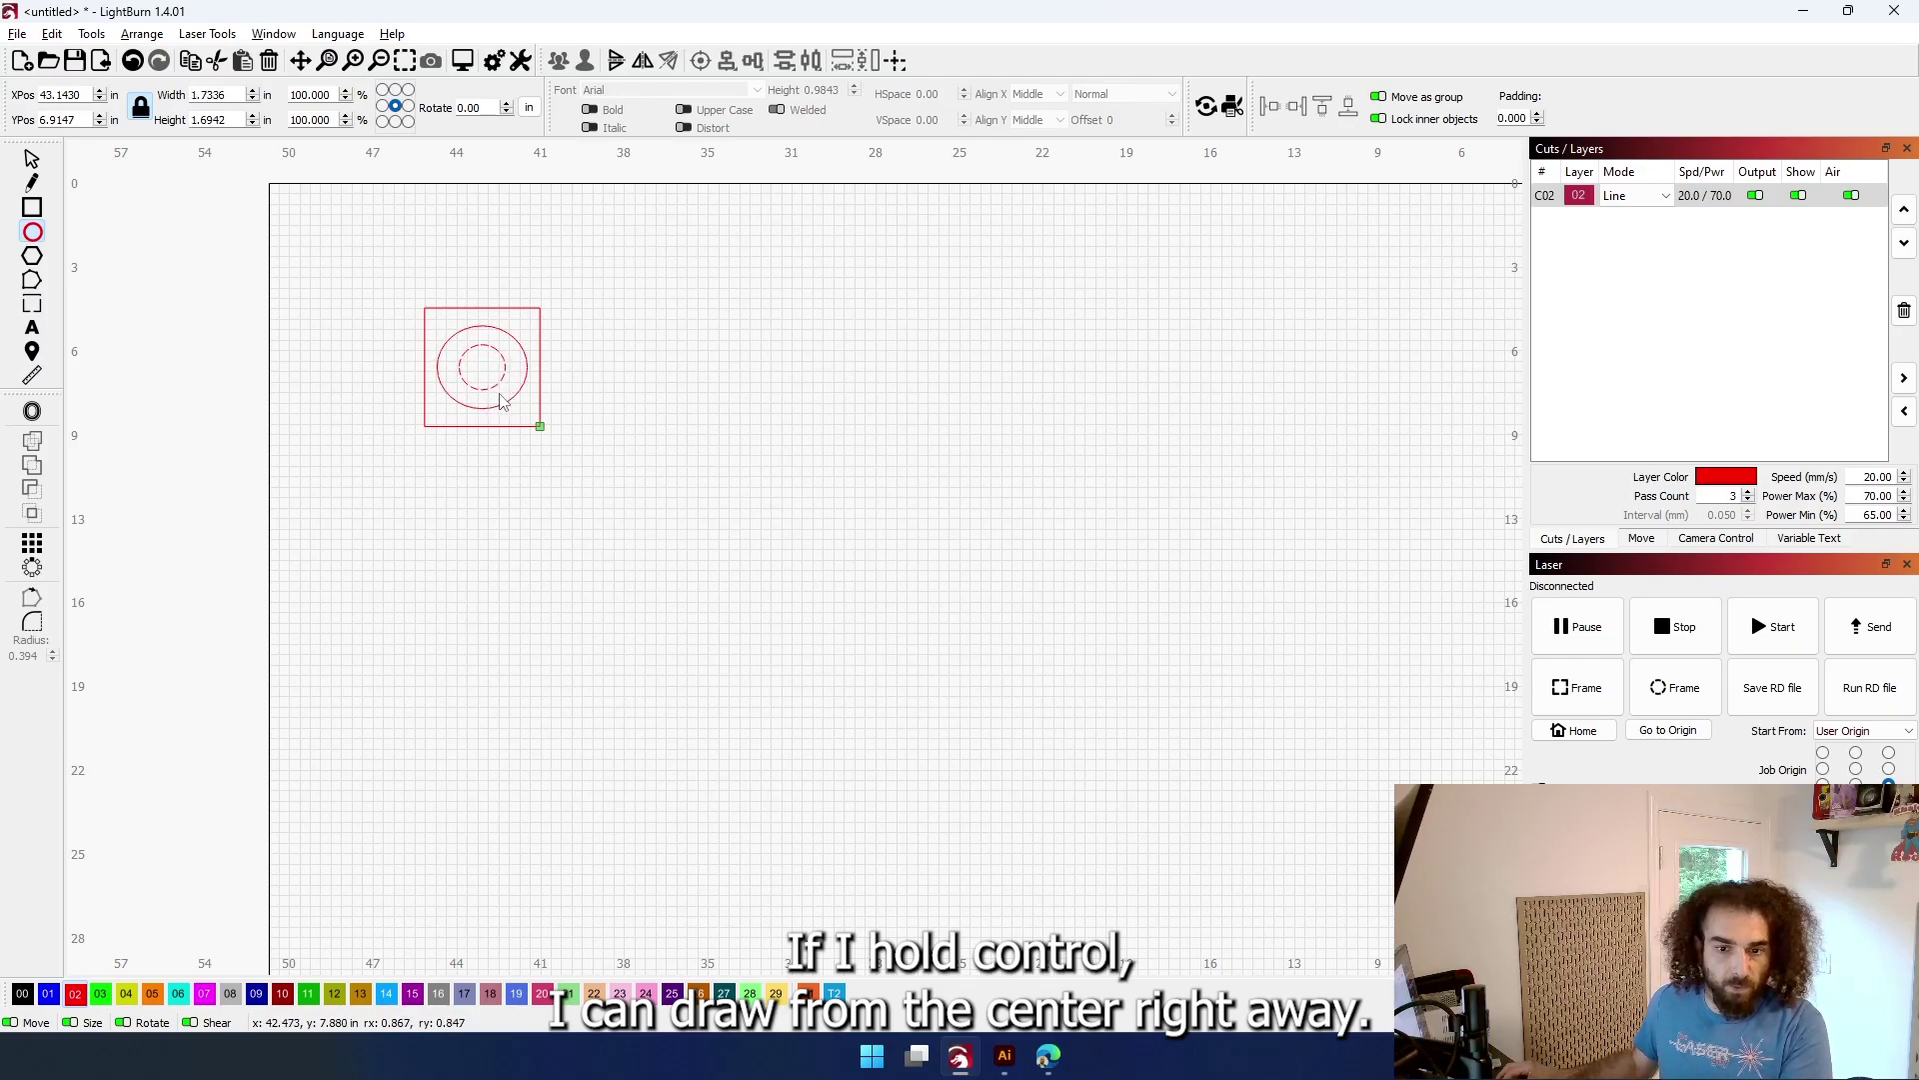
left_click(31, 158)
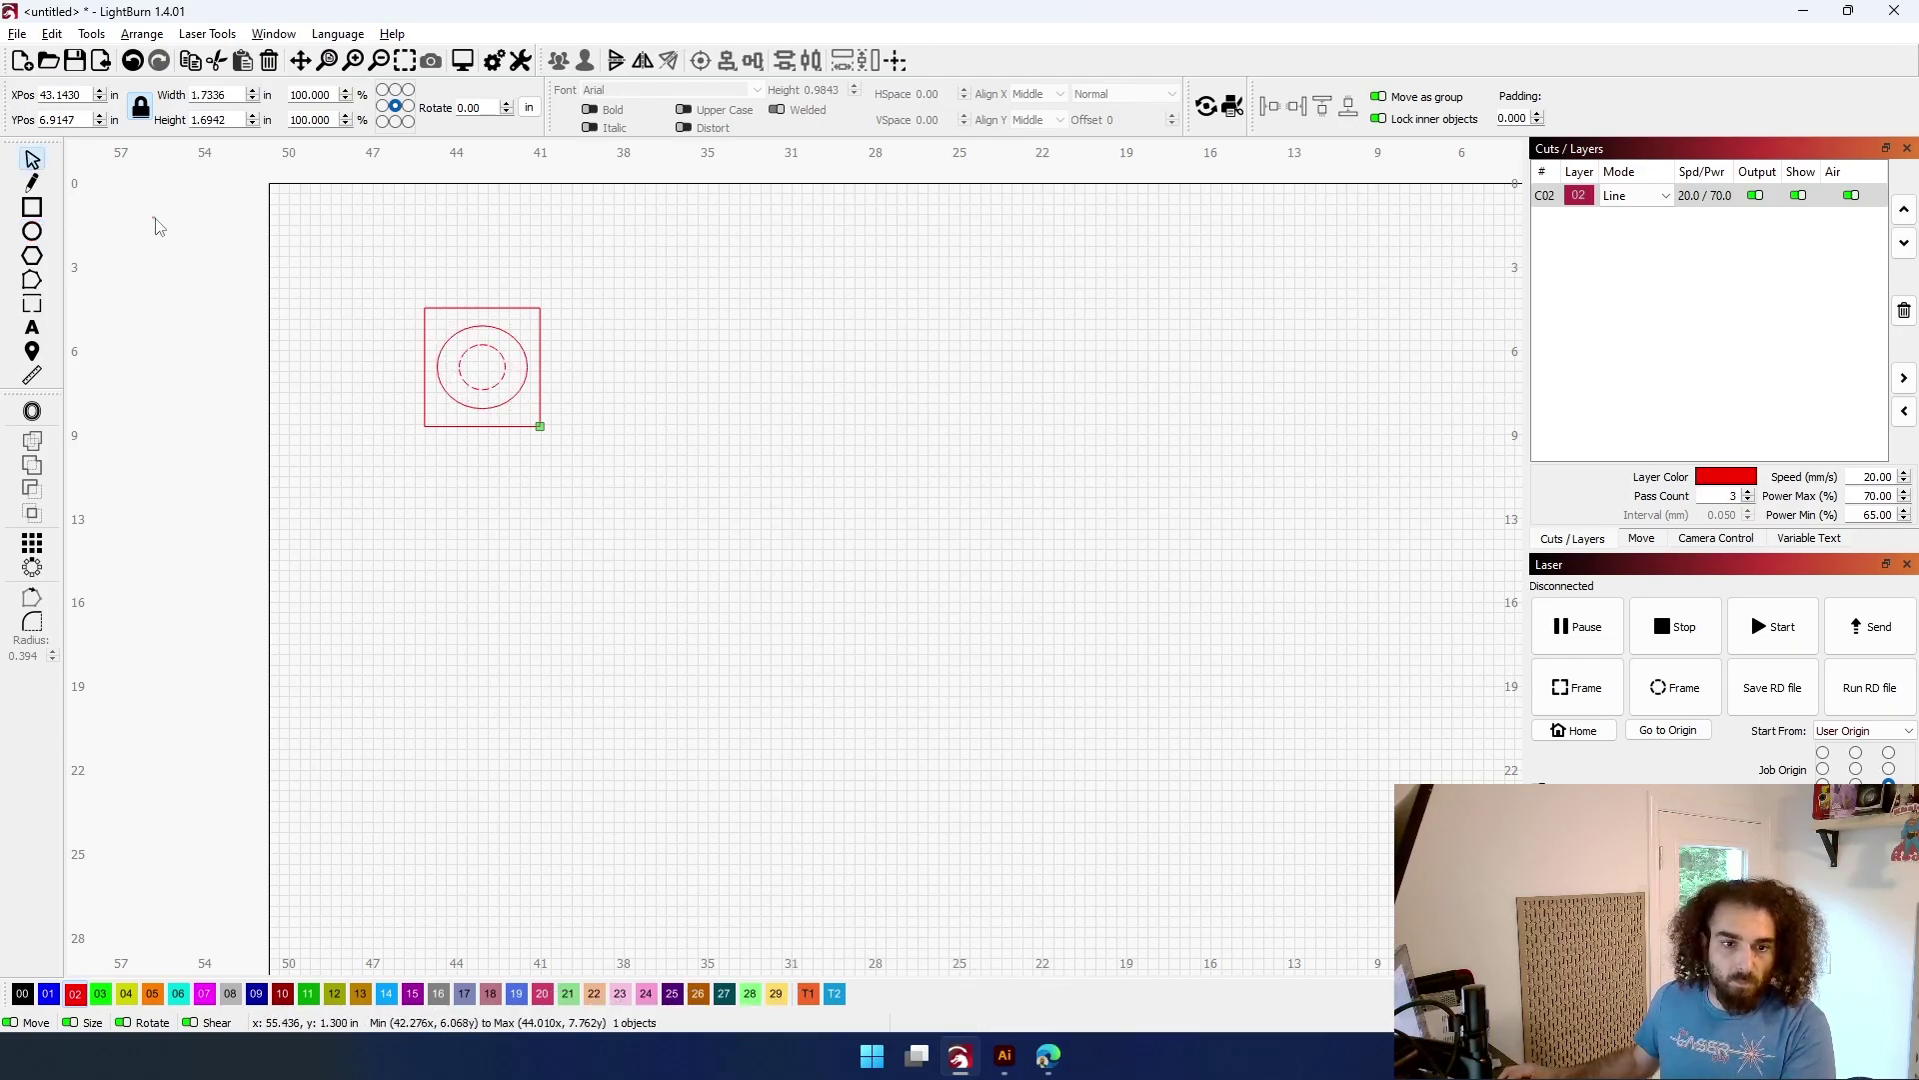
scroll(480, 360, "up", 3)
left_click_drag(519, 205, 394, 525)
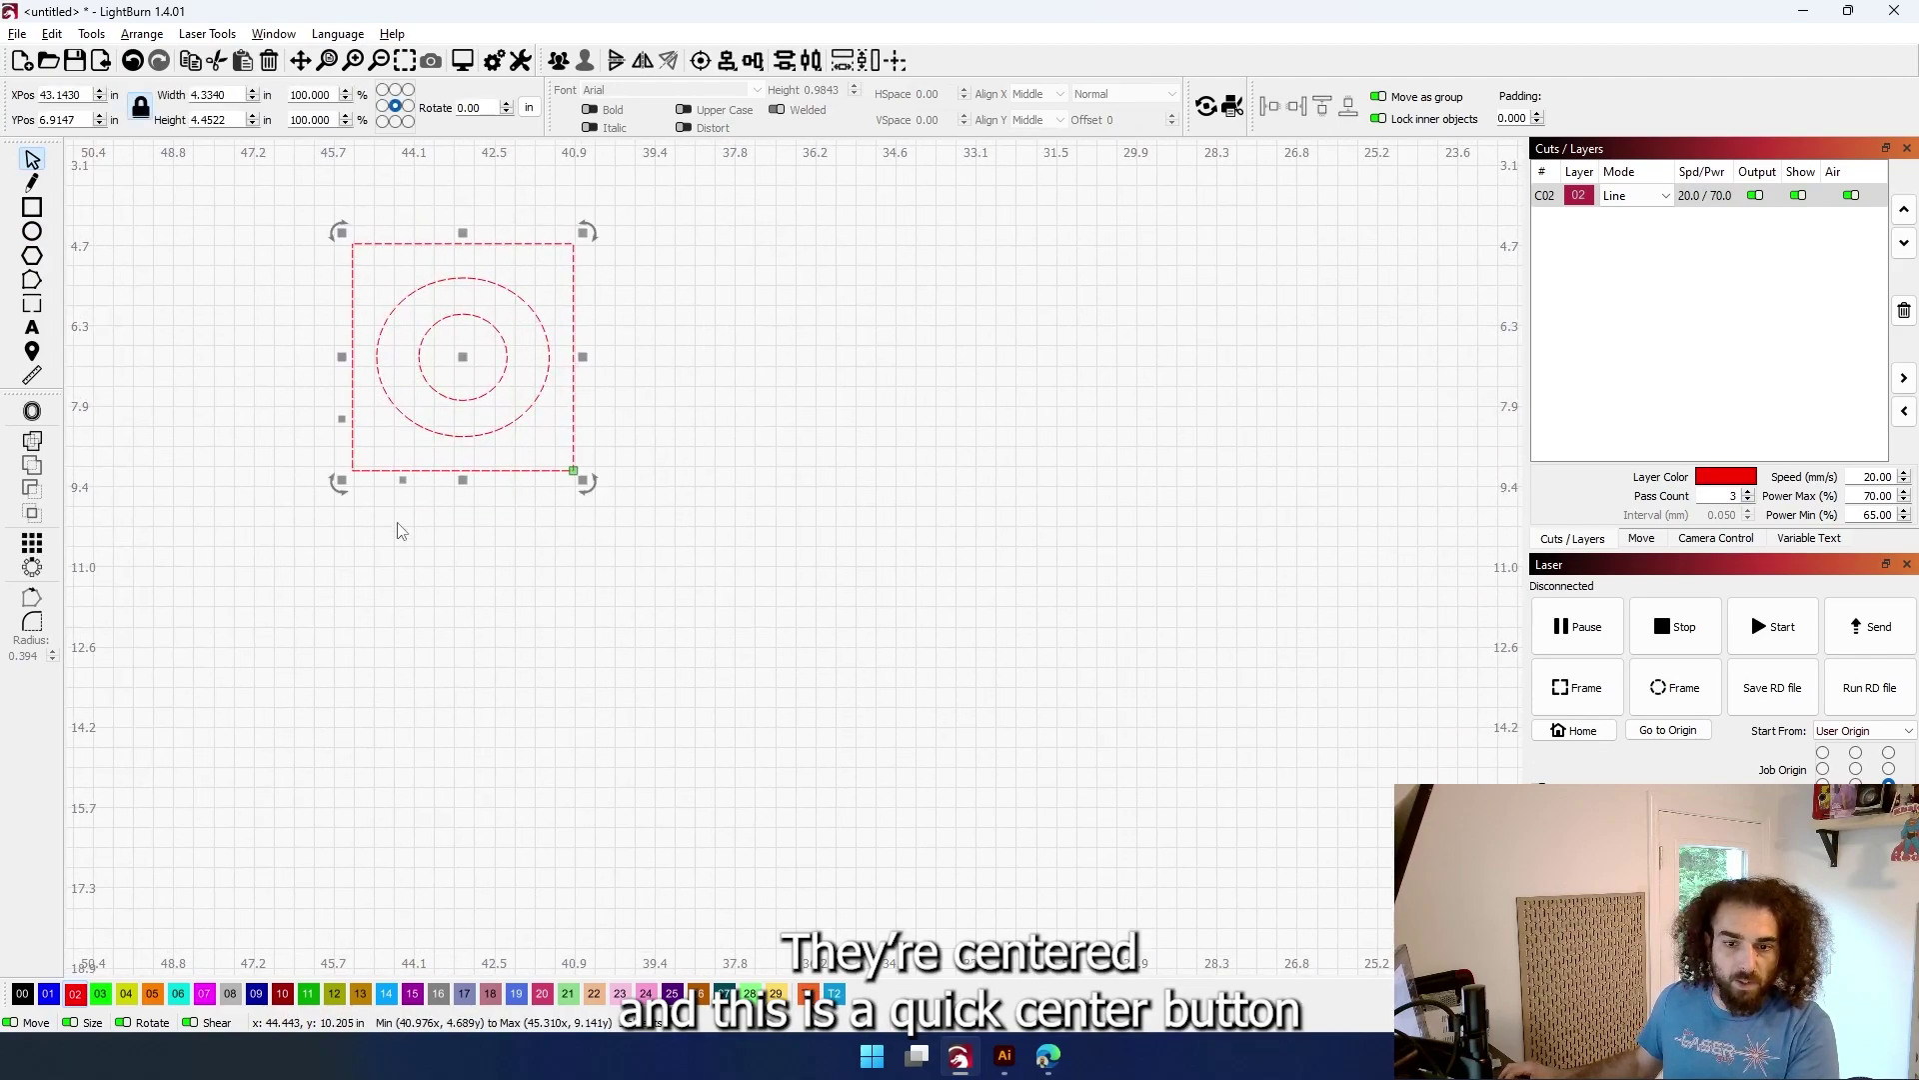
left_click(701, 62)
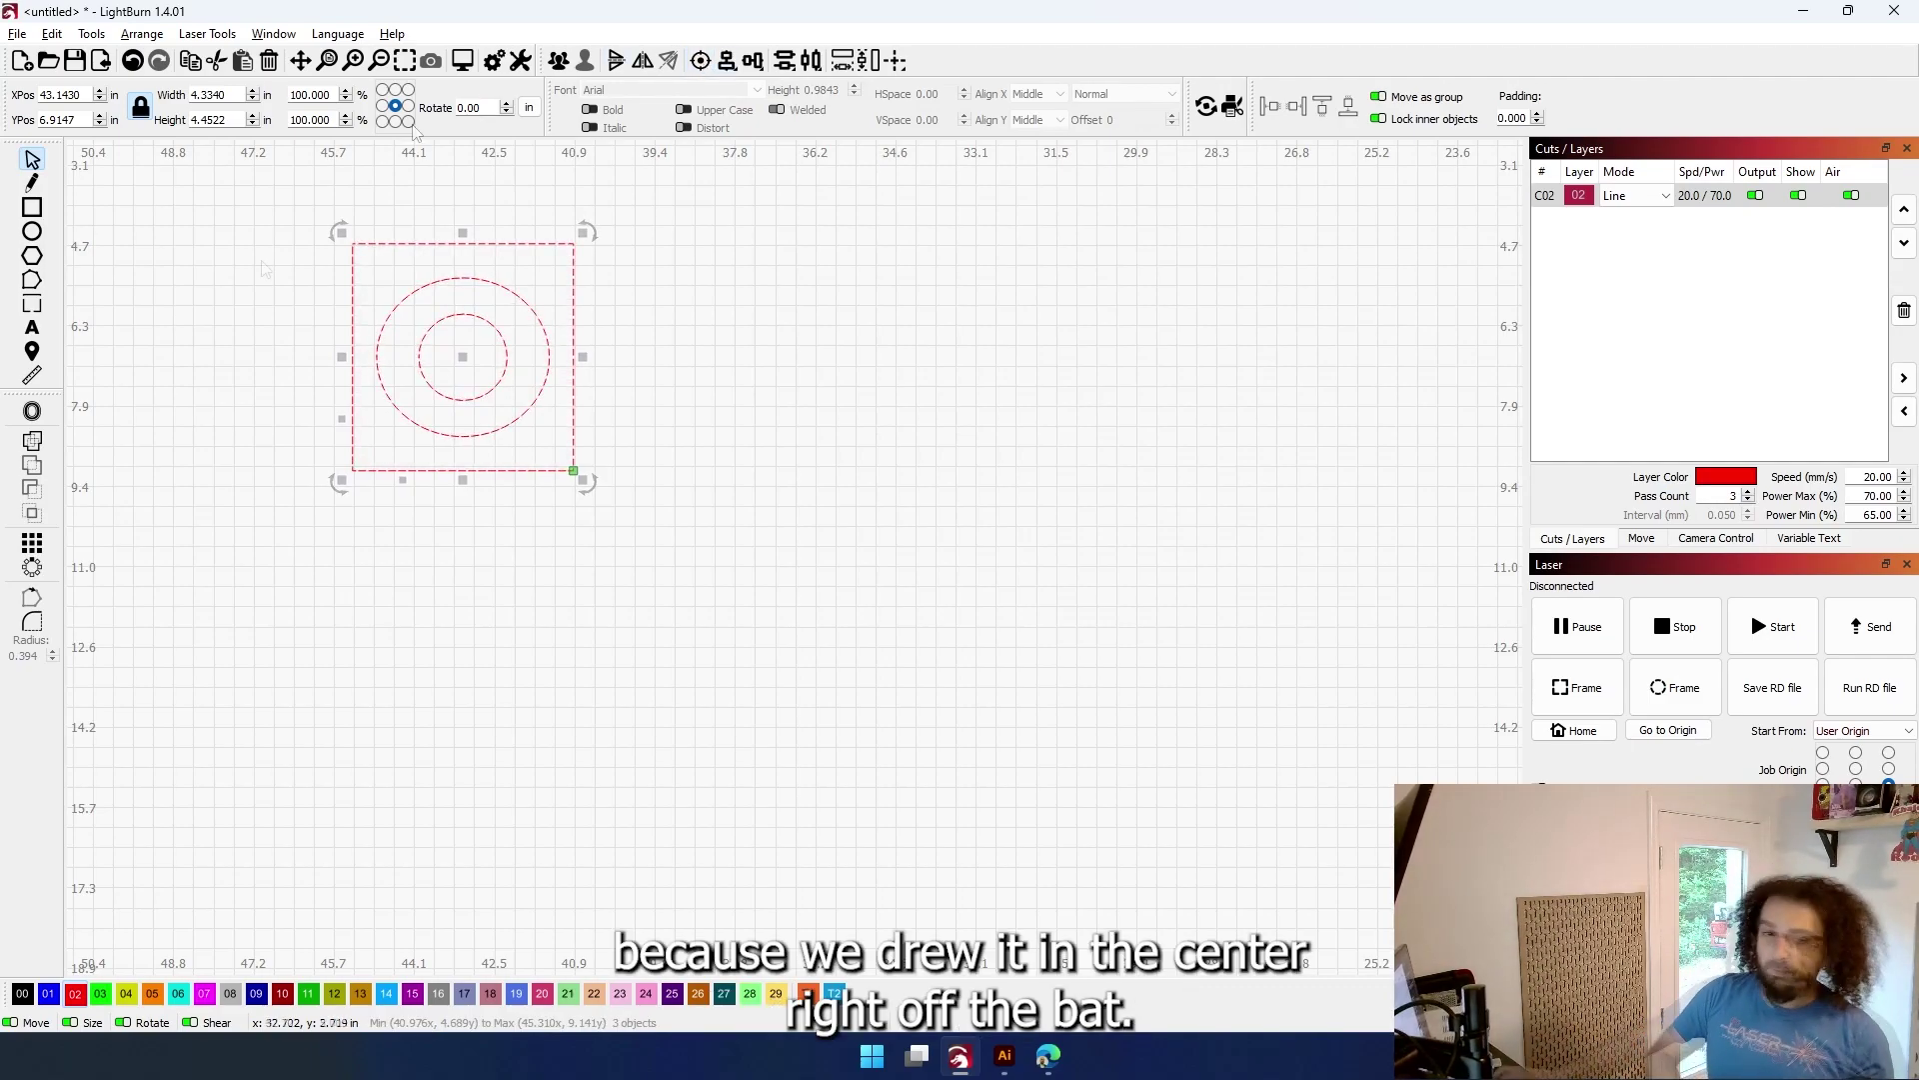
key("Escape")
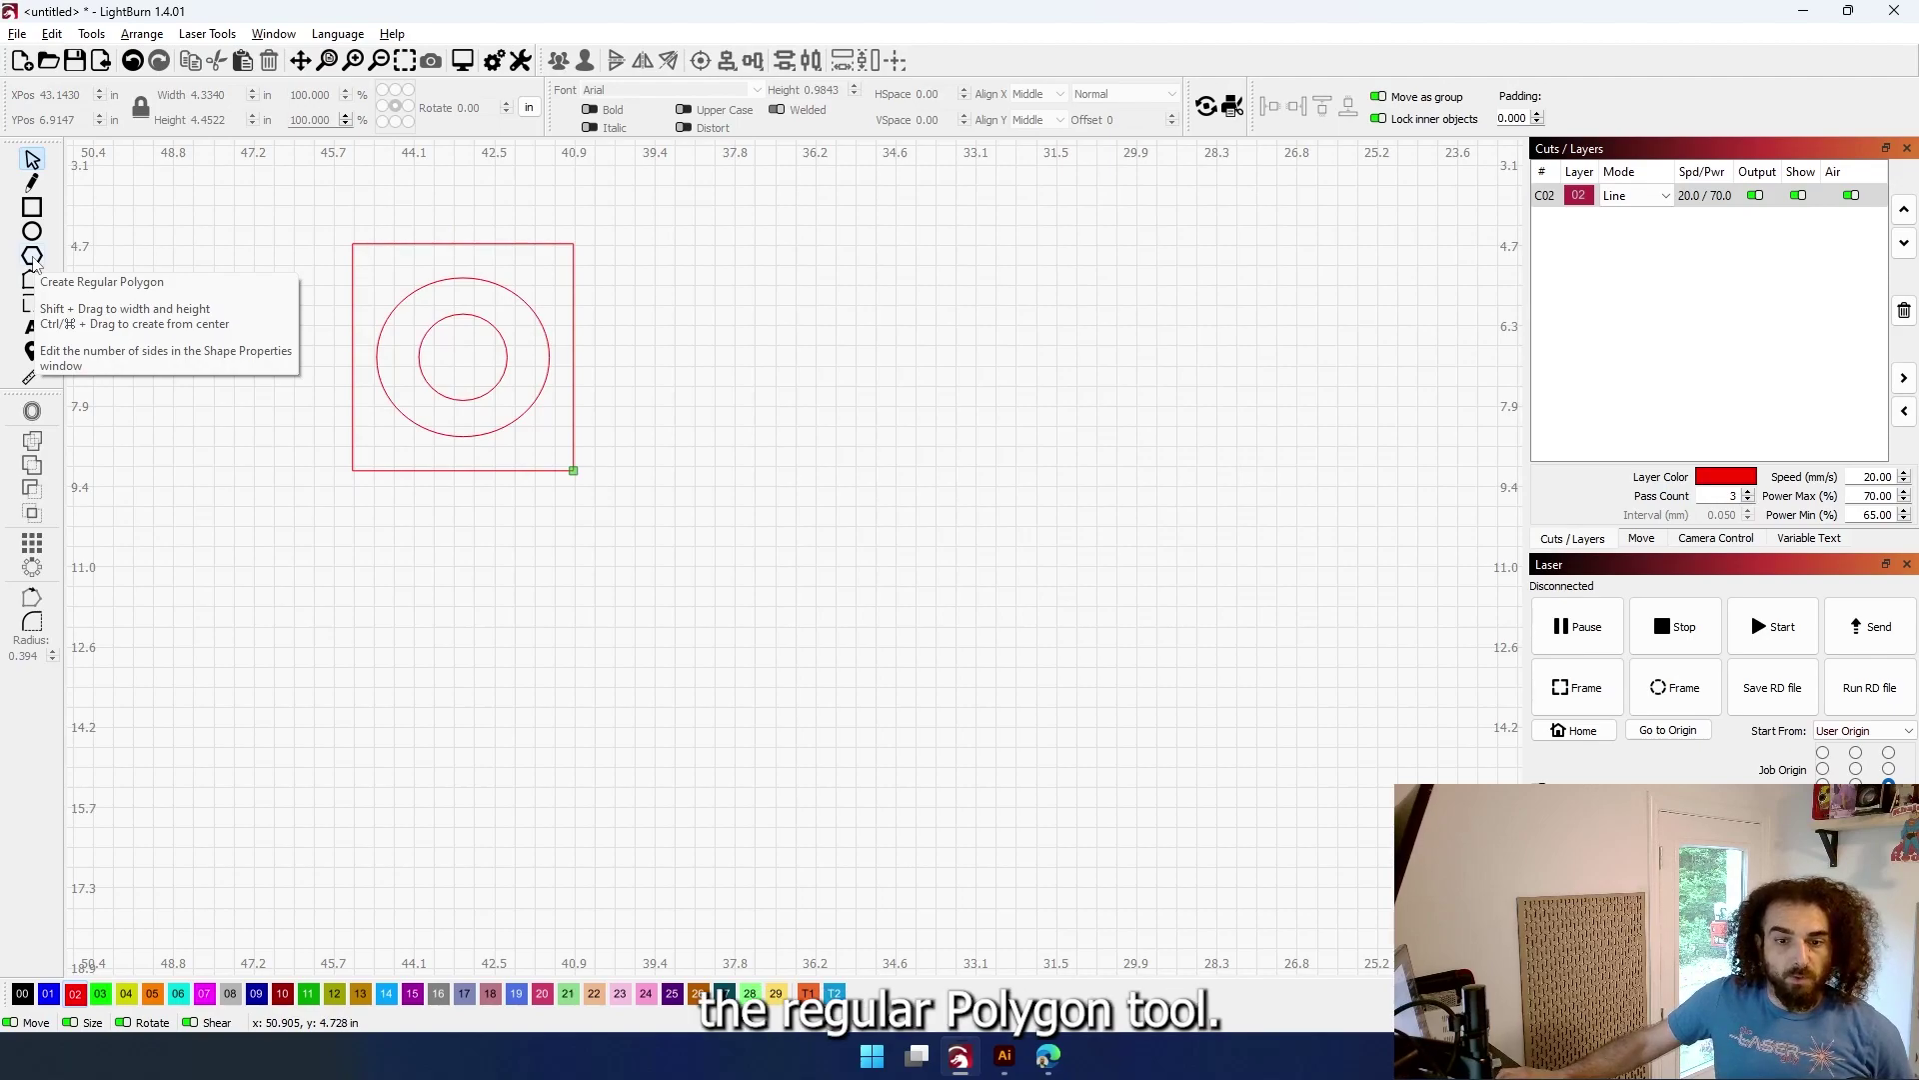
Drag out a hexagon about 3.31 by 2.80 in to the right of the square
left_click(33, 257)
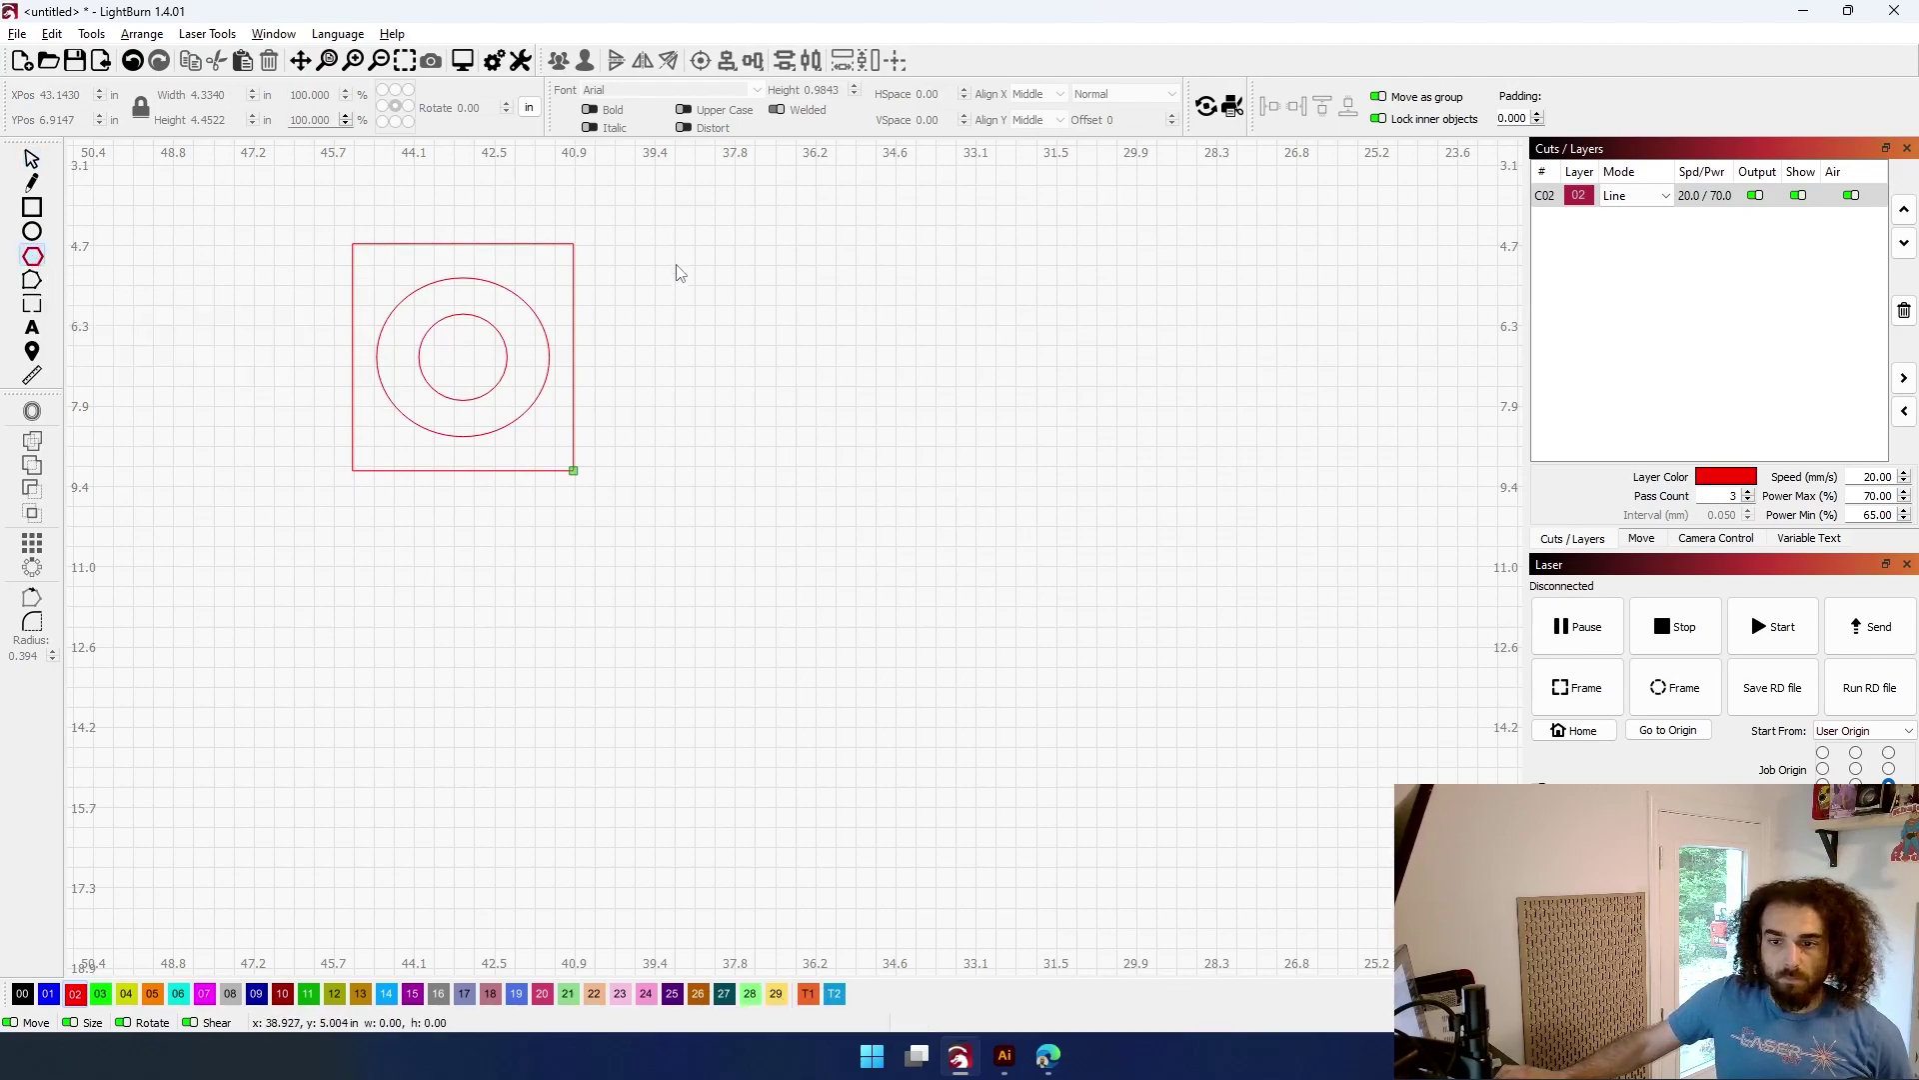
left_click_drag(668, 294, 837, 460)
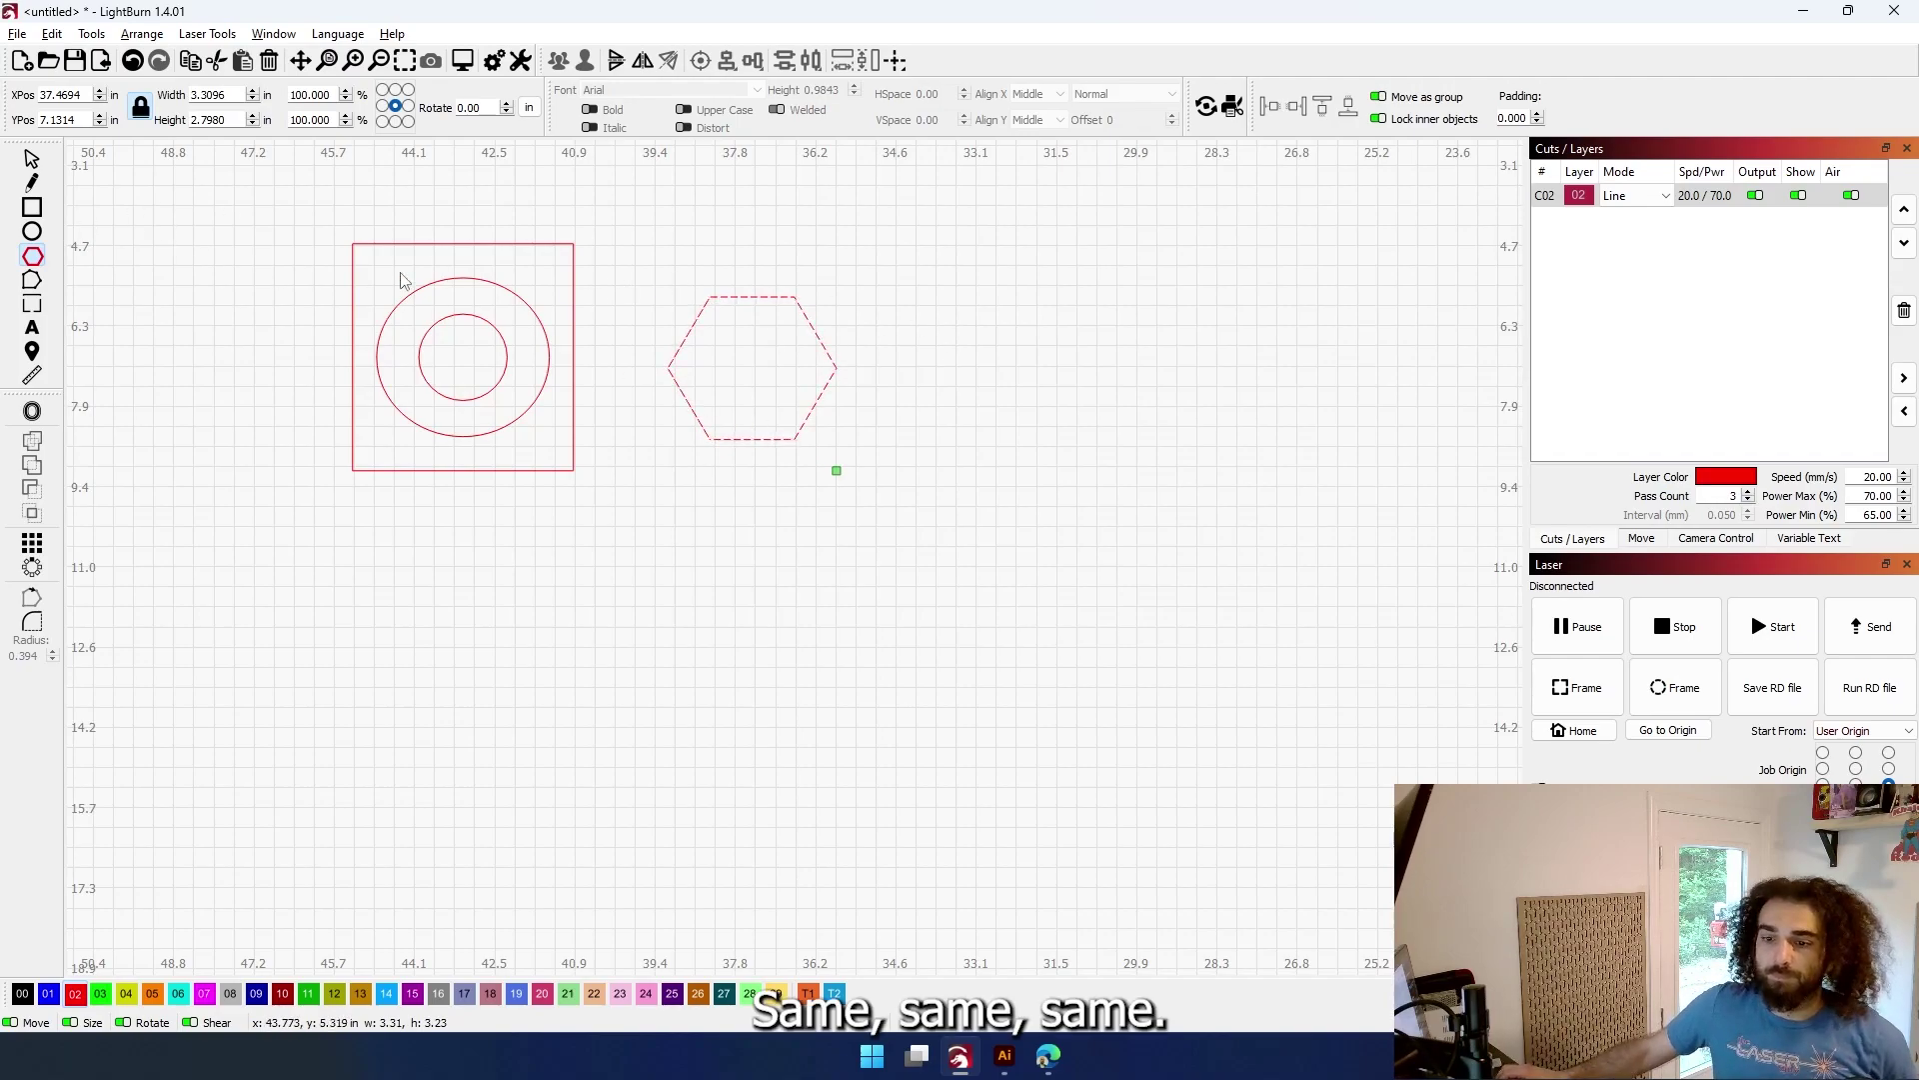
left_click(33, 282)
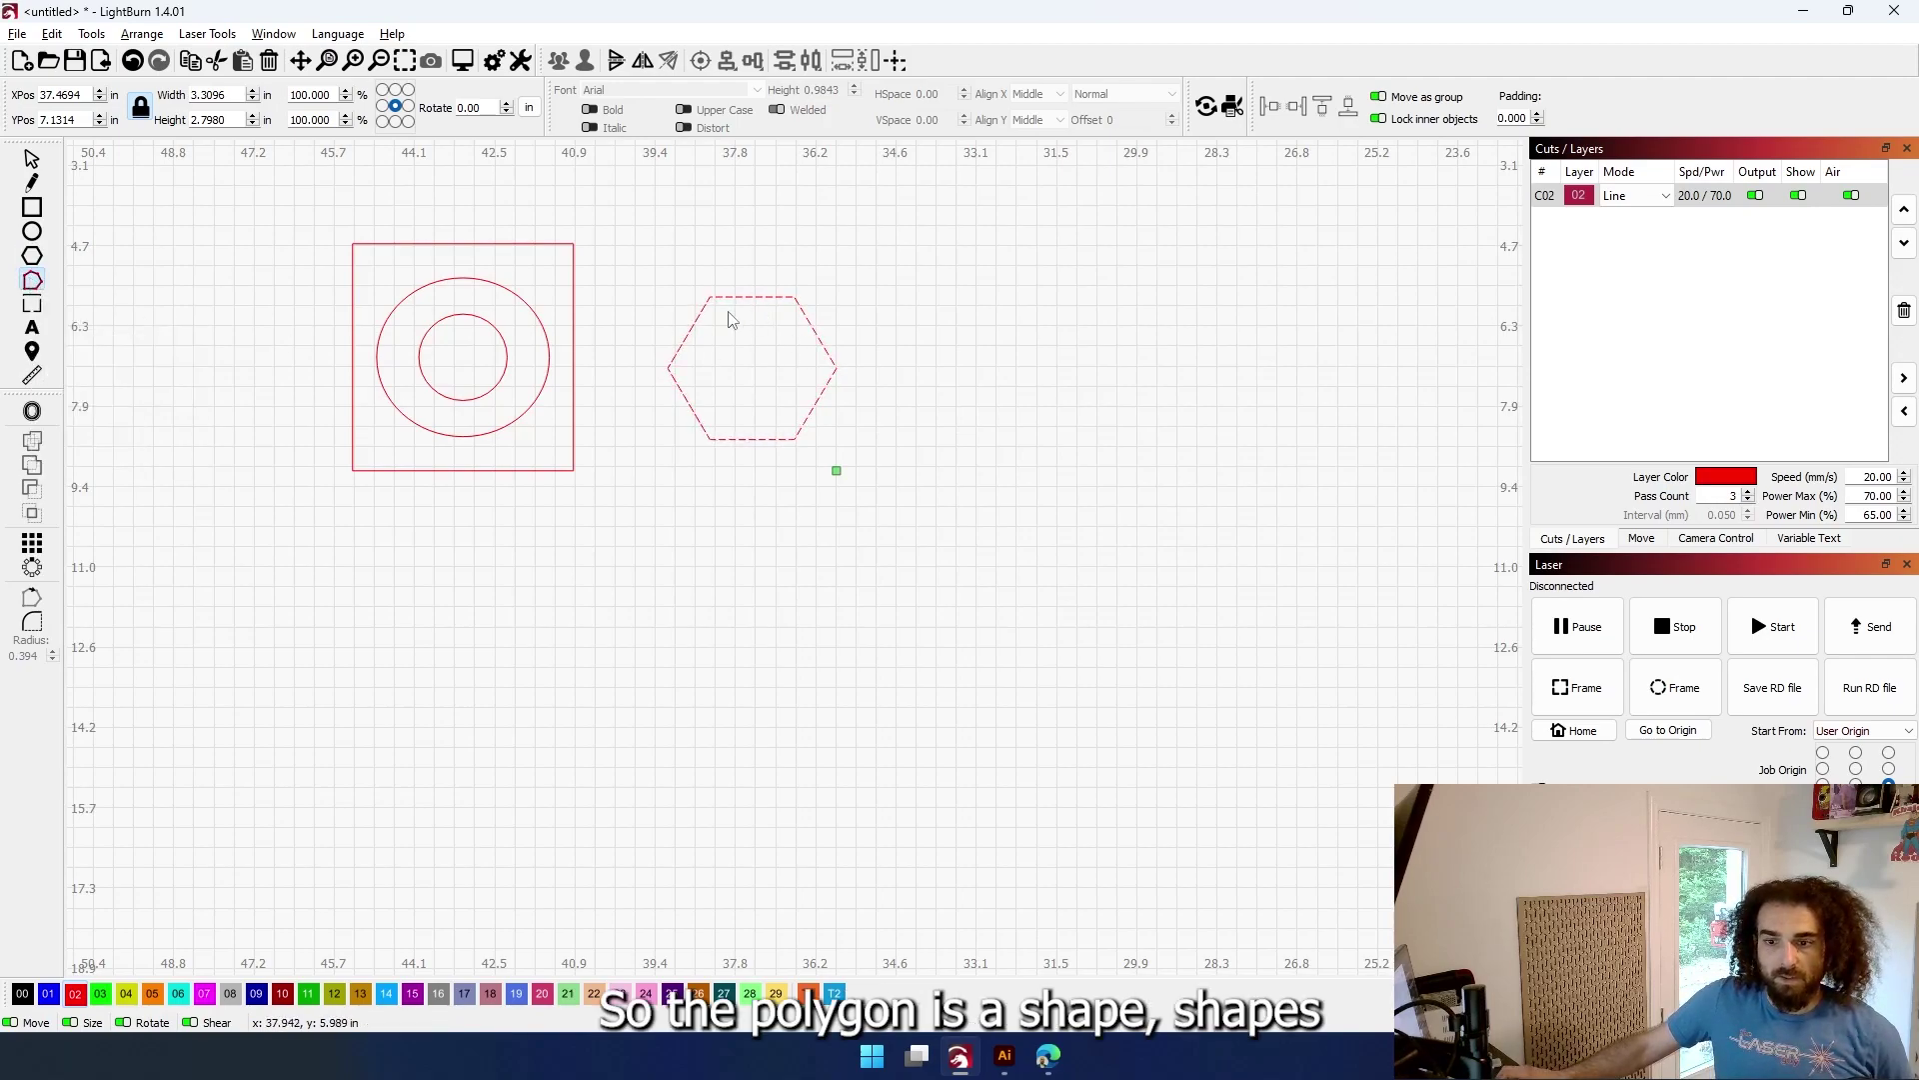
Convert the hexagon to a path from its right-click menu and display its nodes
left_click(31, 160)
right_click(789, 303)
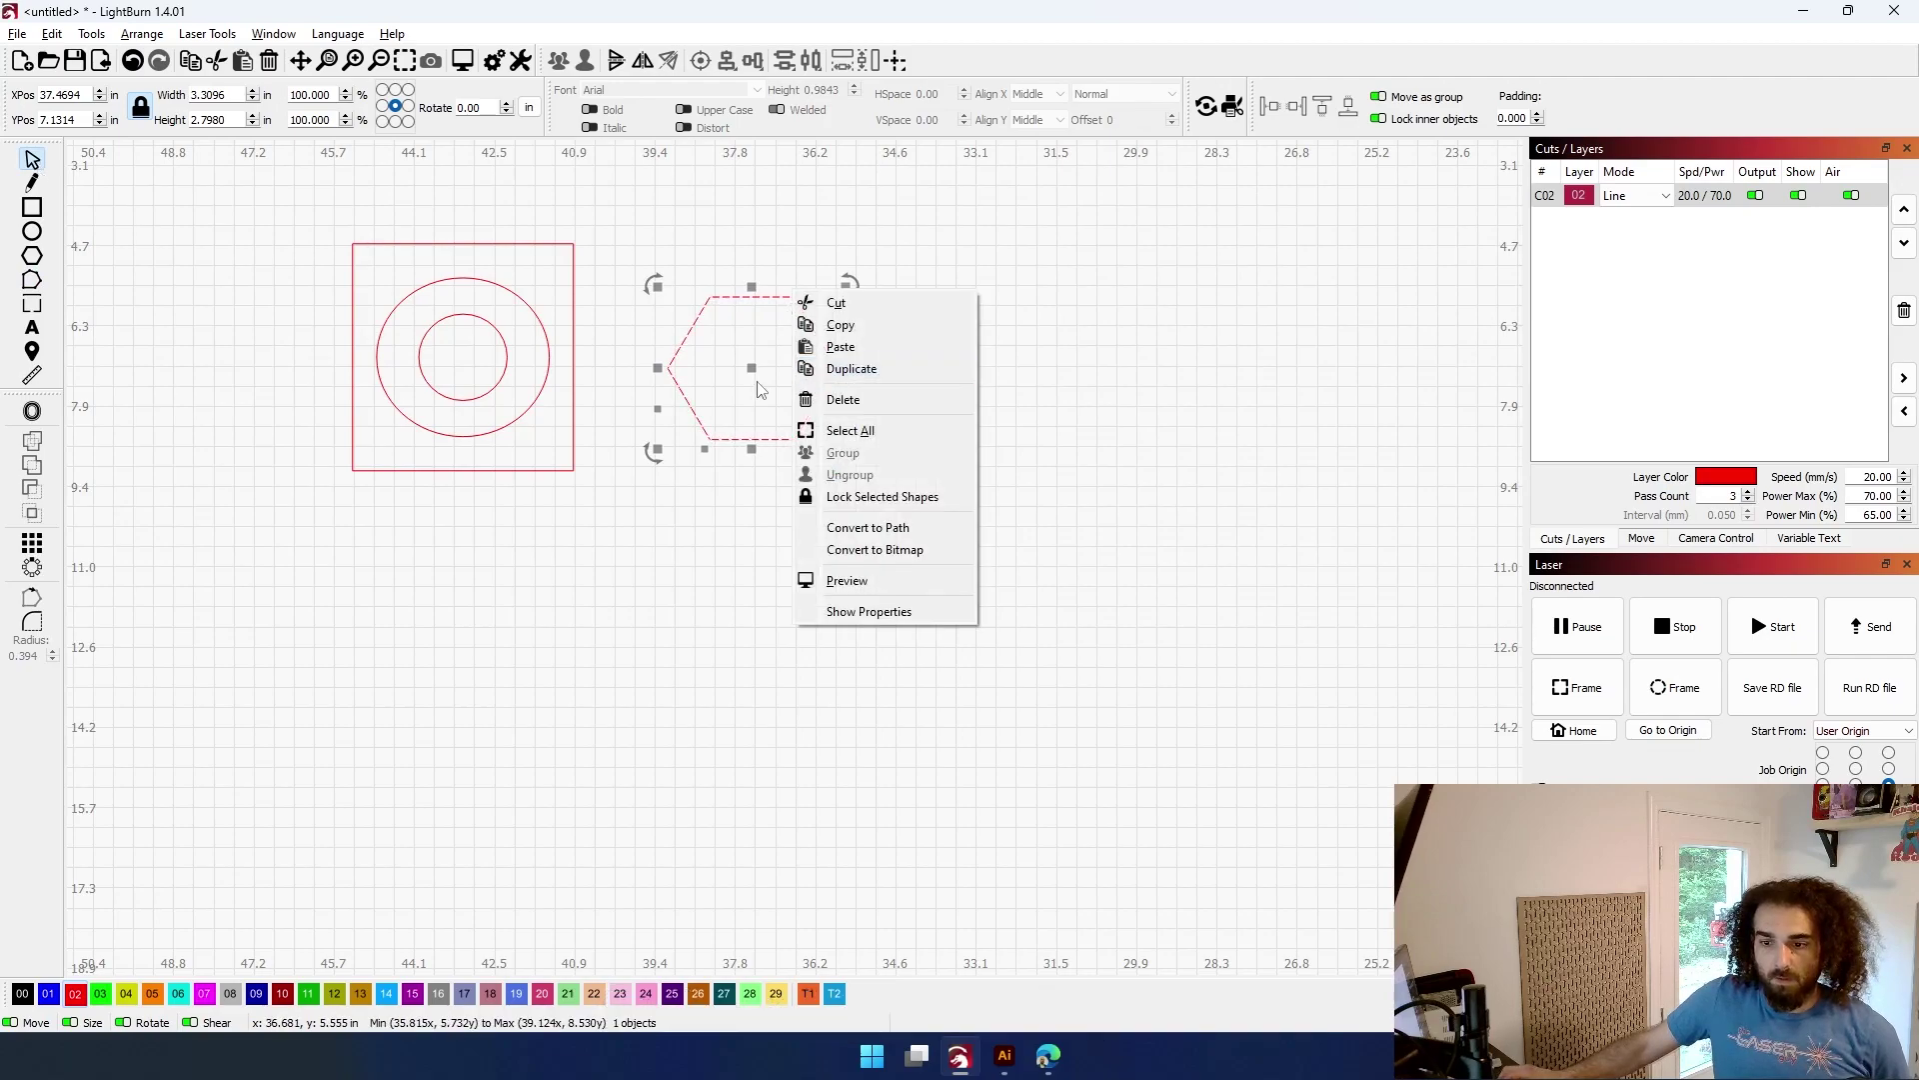
left_click(919, 538)
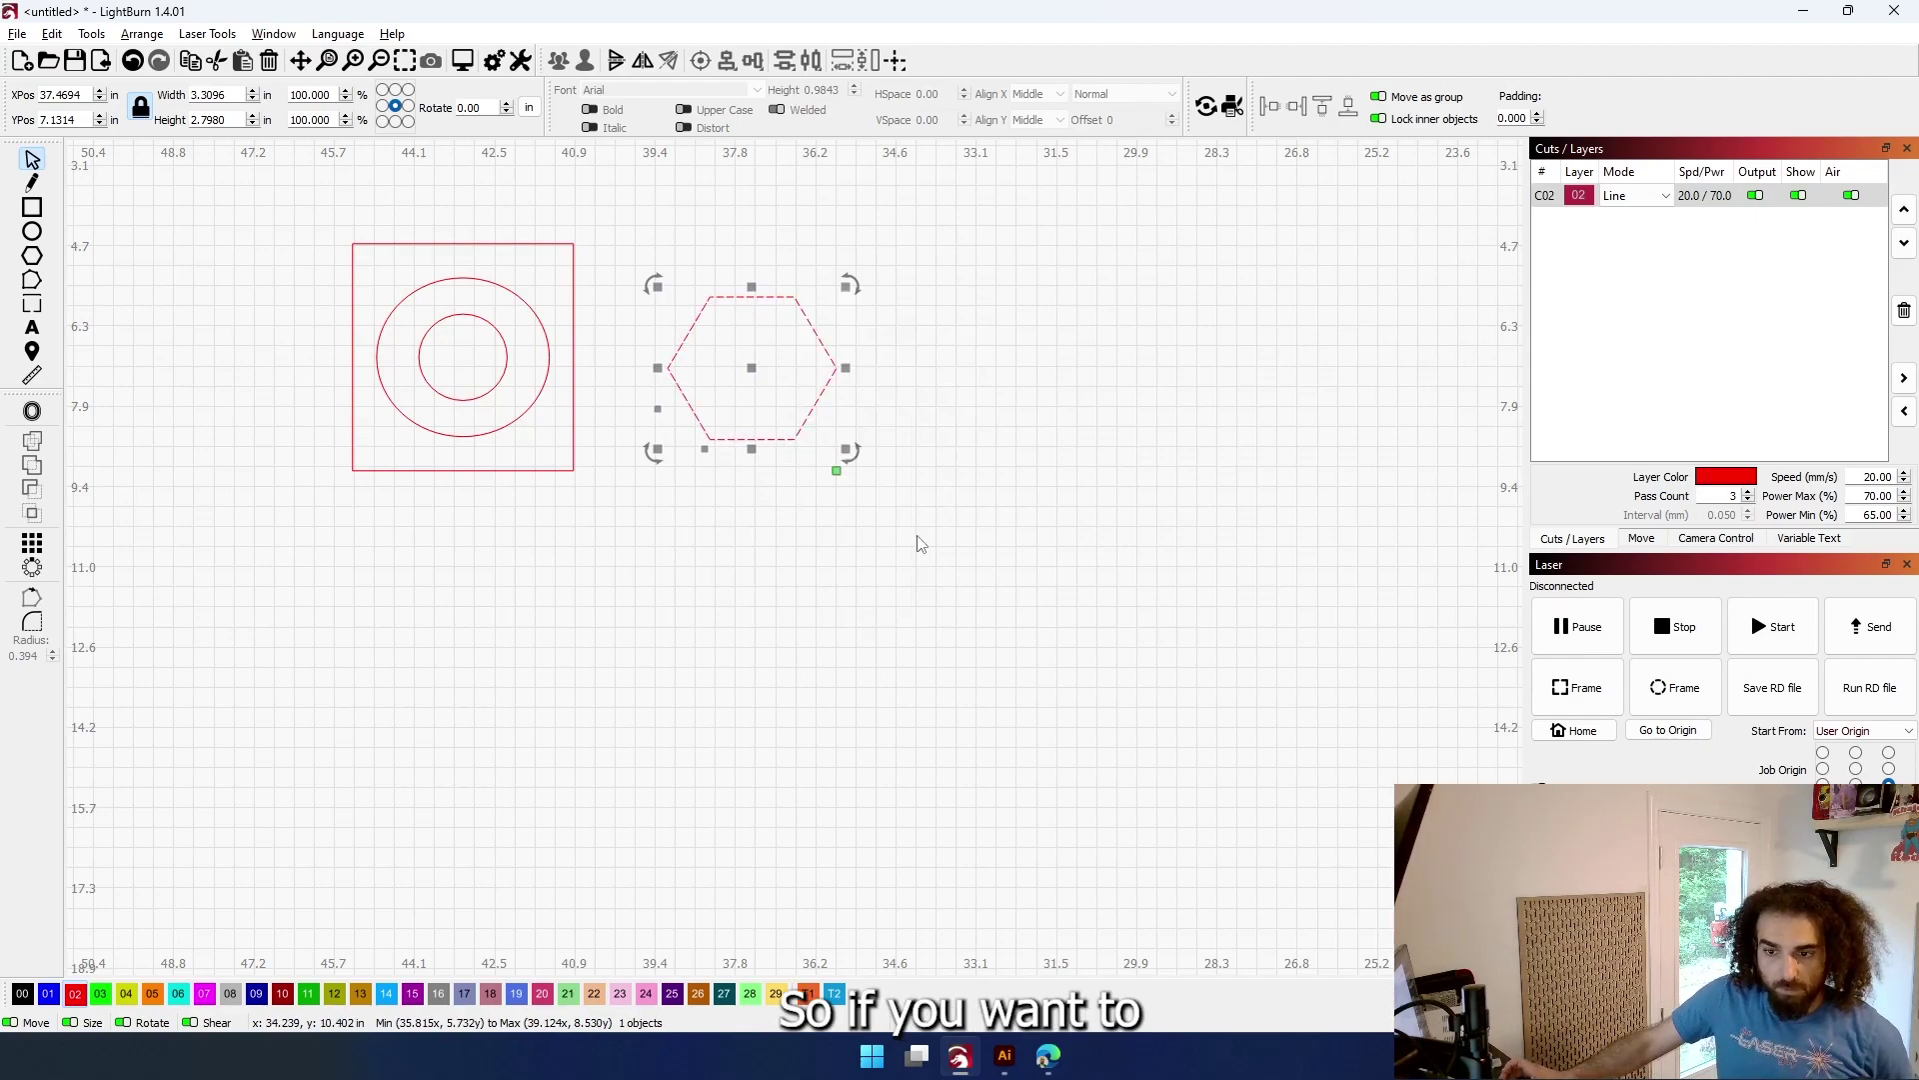
left_click(31, 279)
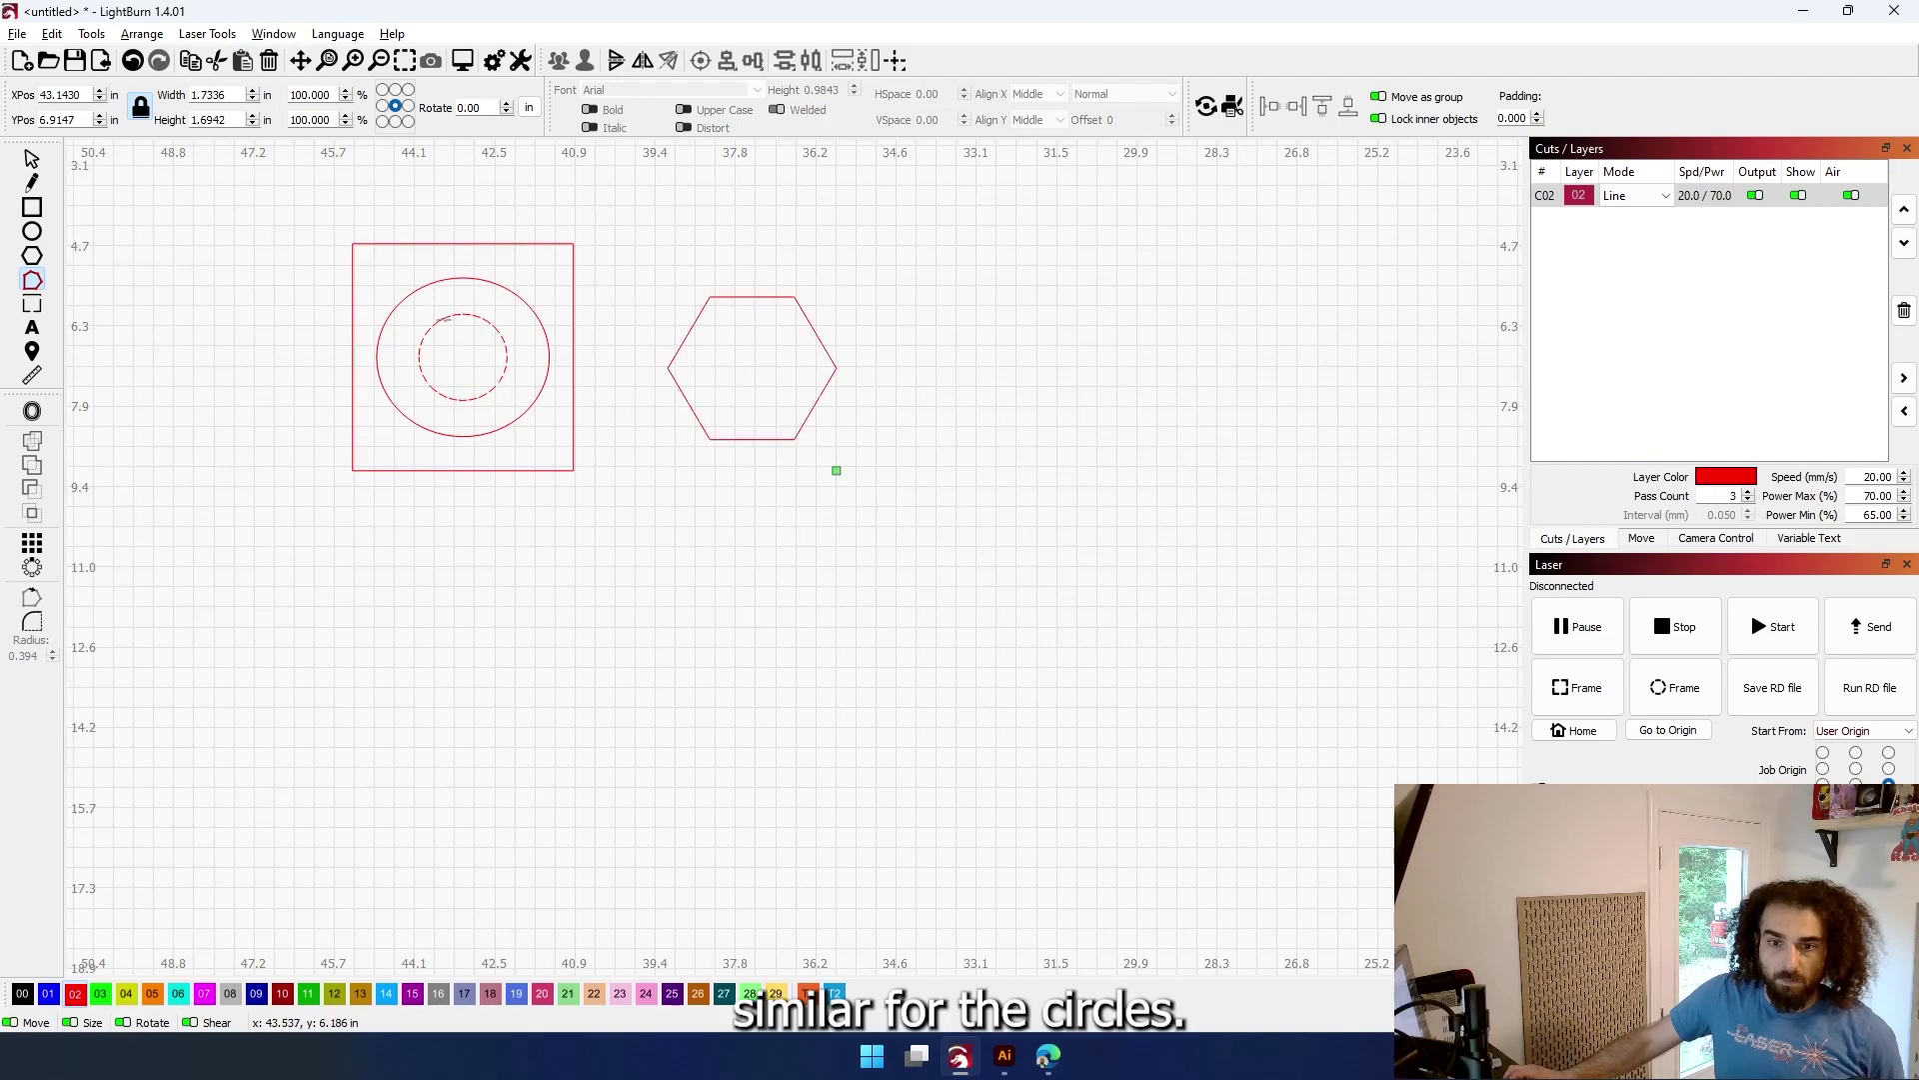
left_click(495, 380)
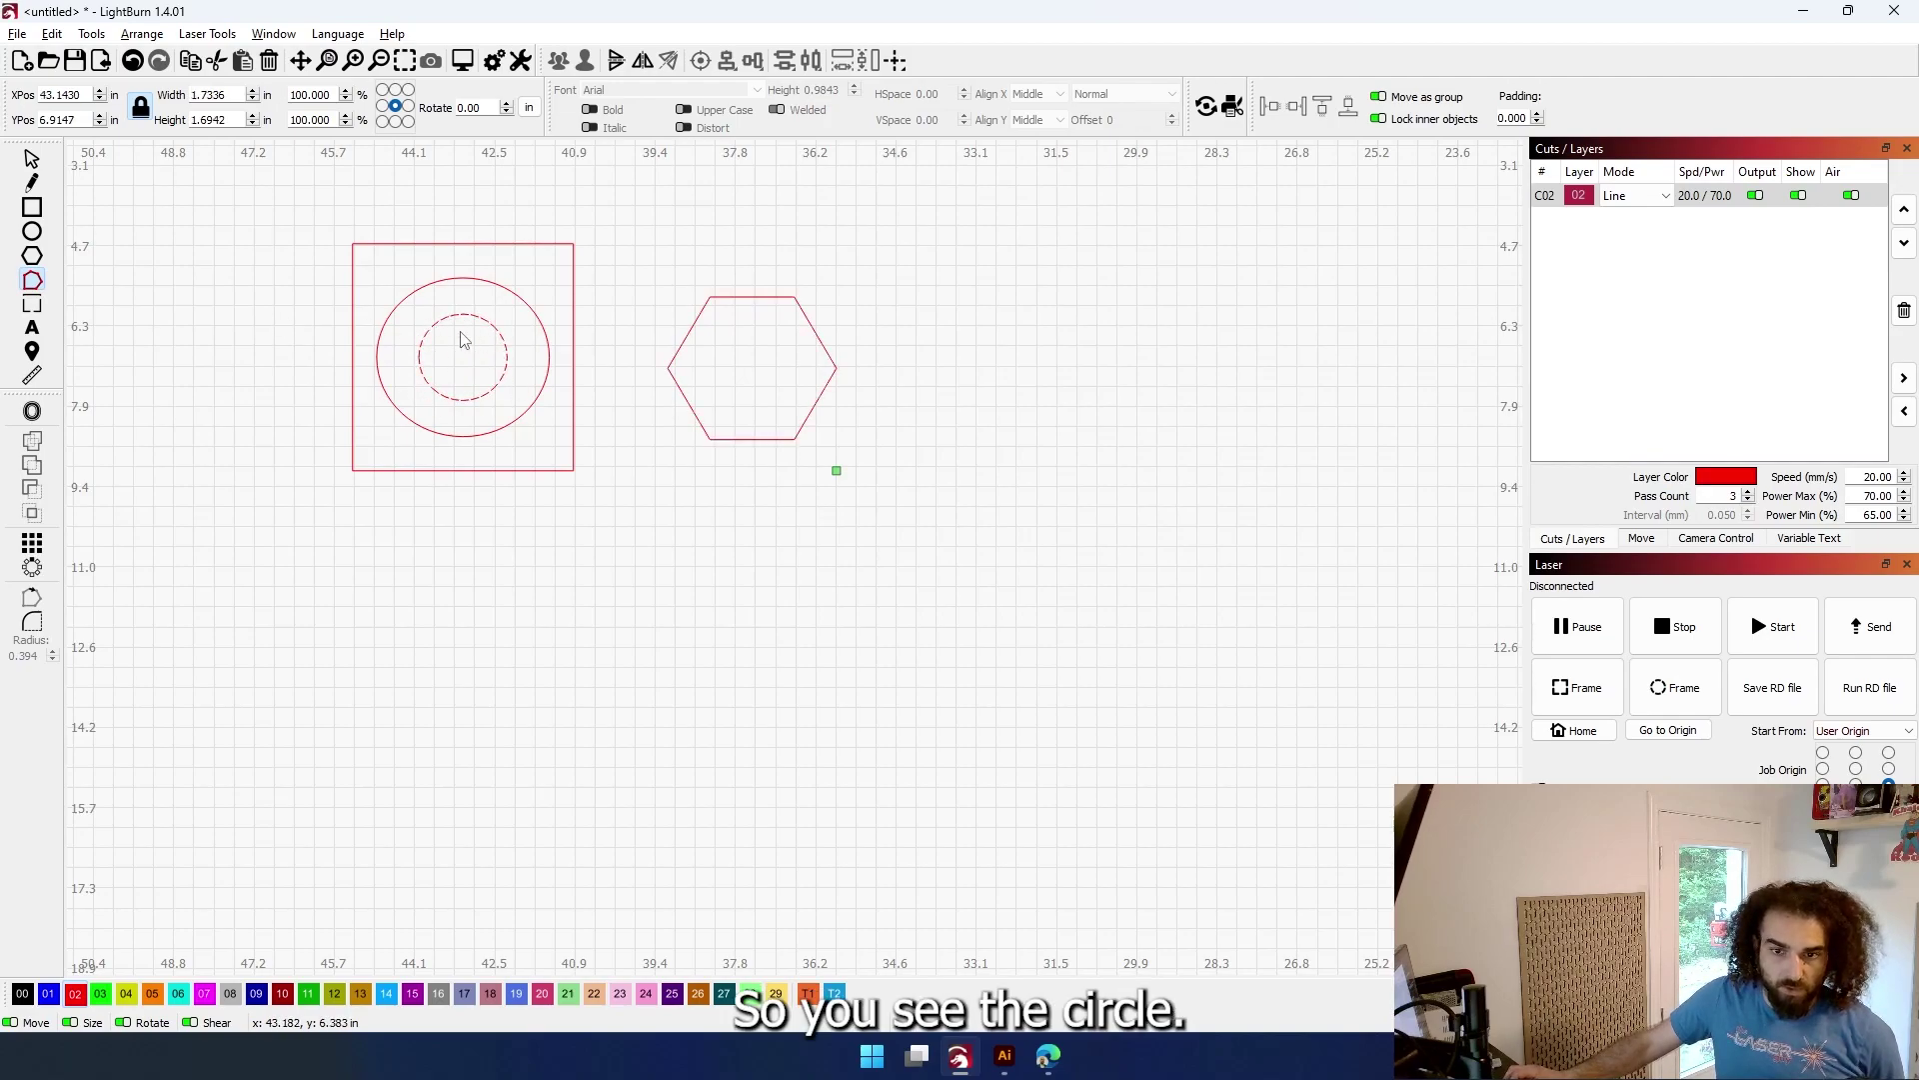
scroll(465, 318, "up", 5)
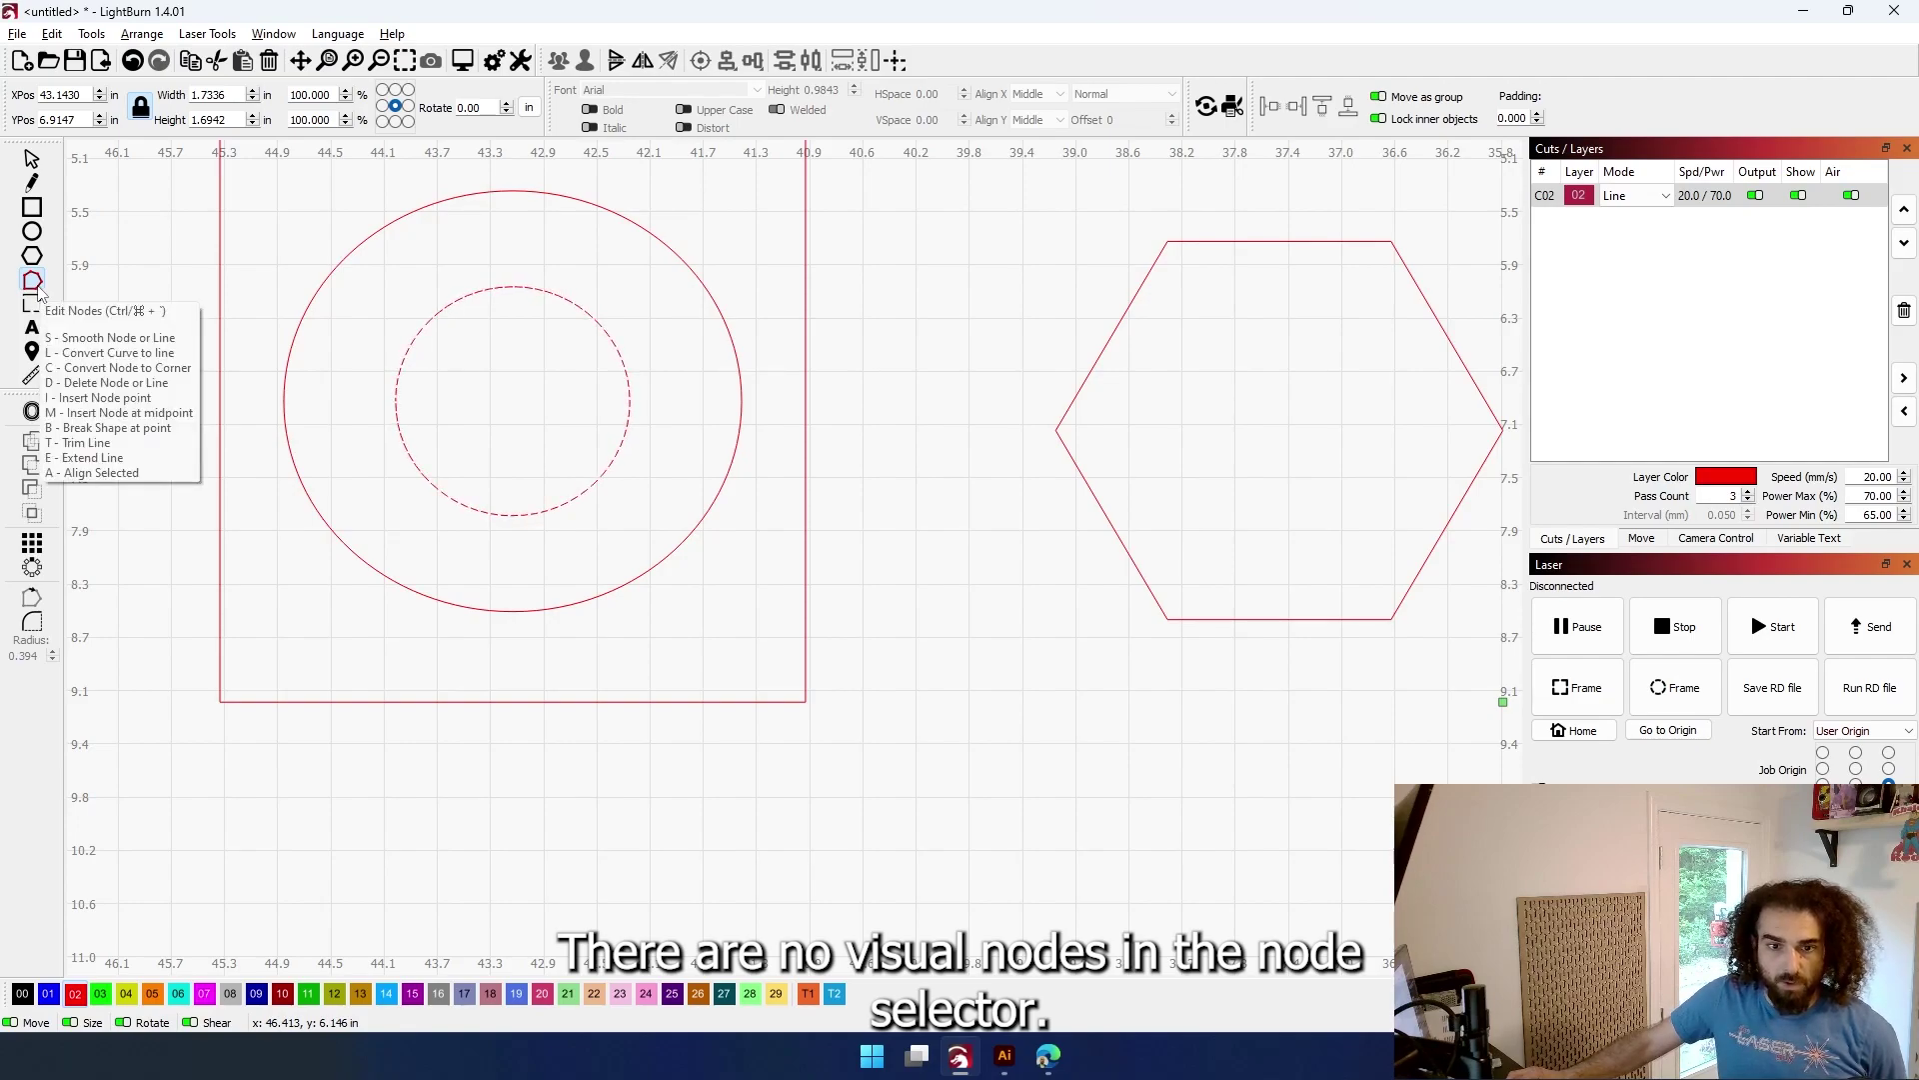
Convert the inner circle to a path and break it at a side node with B
left_click(31, 160)
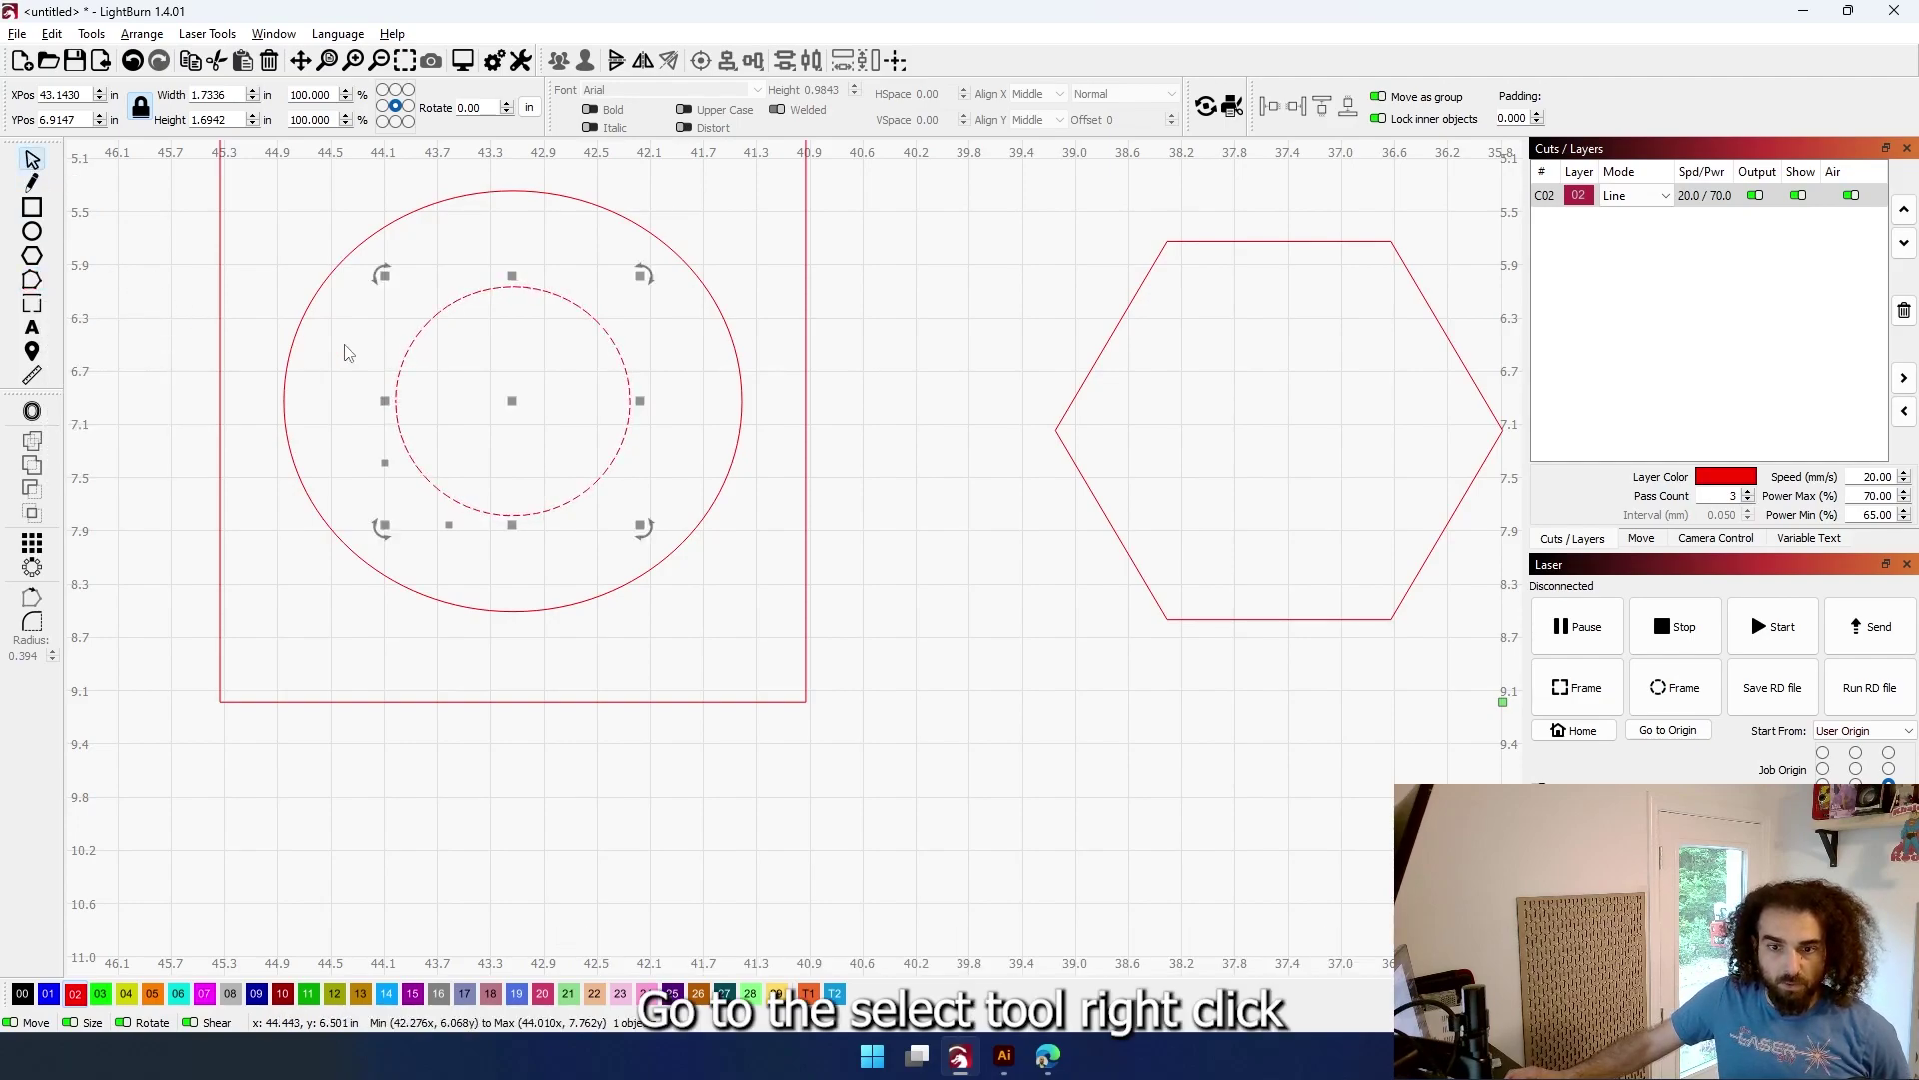
right_click(402, 360)
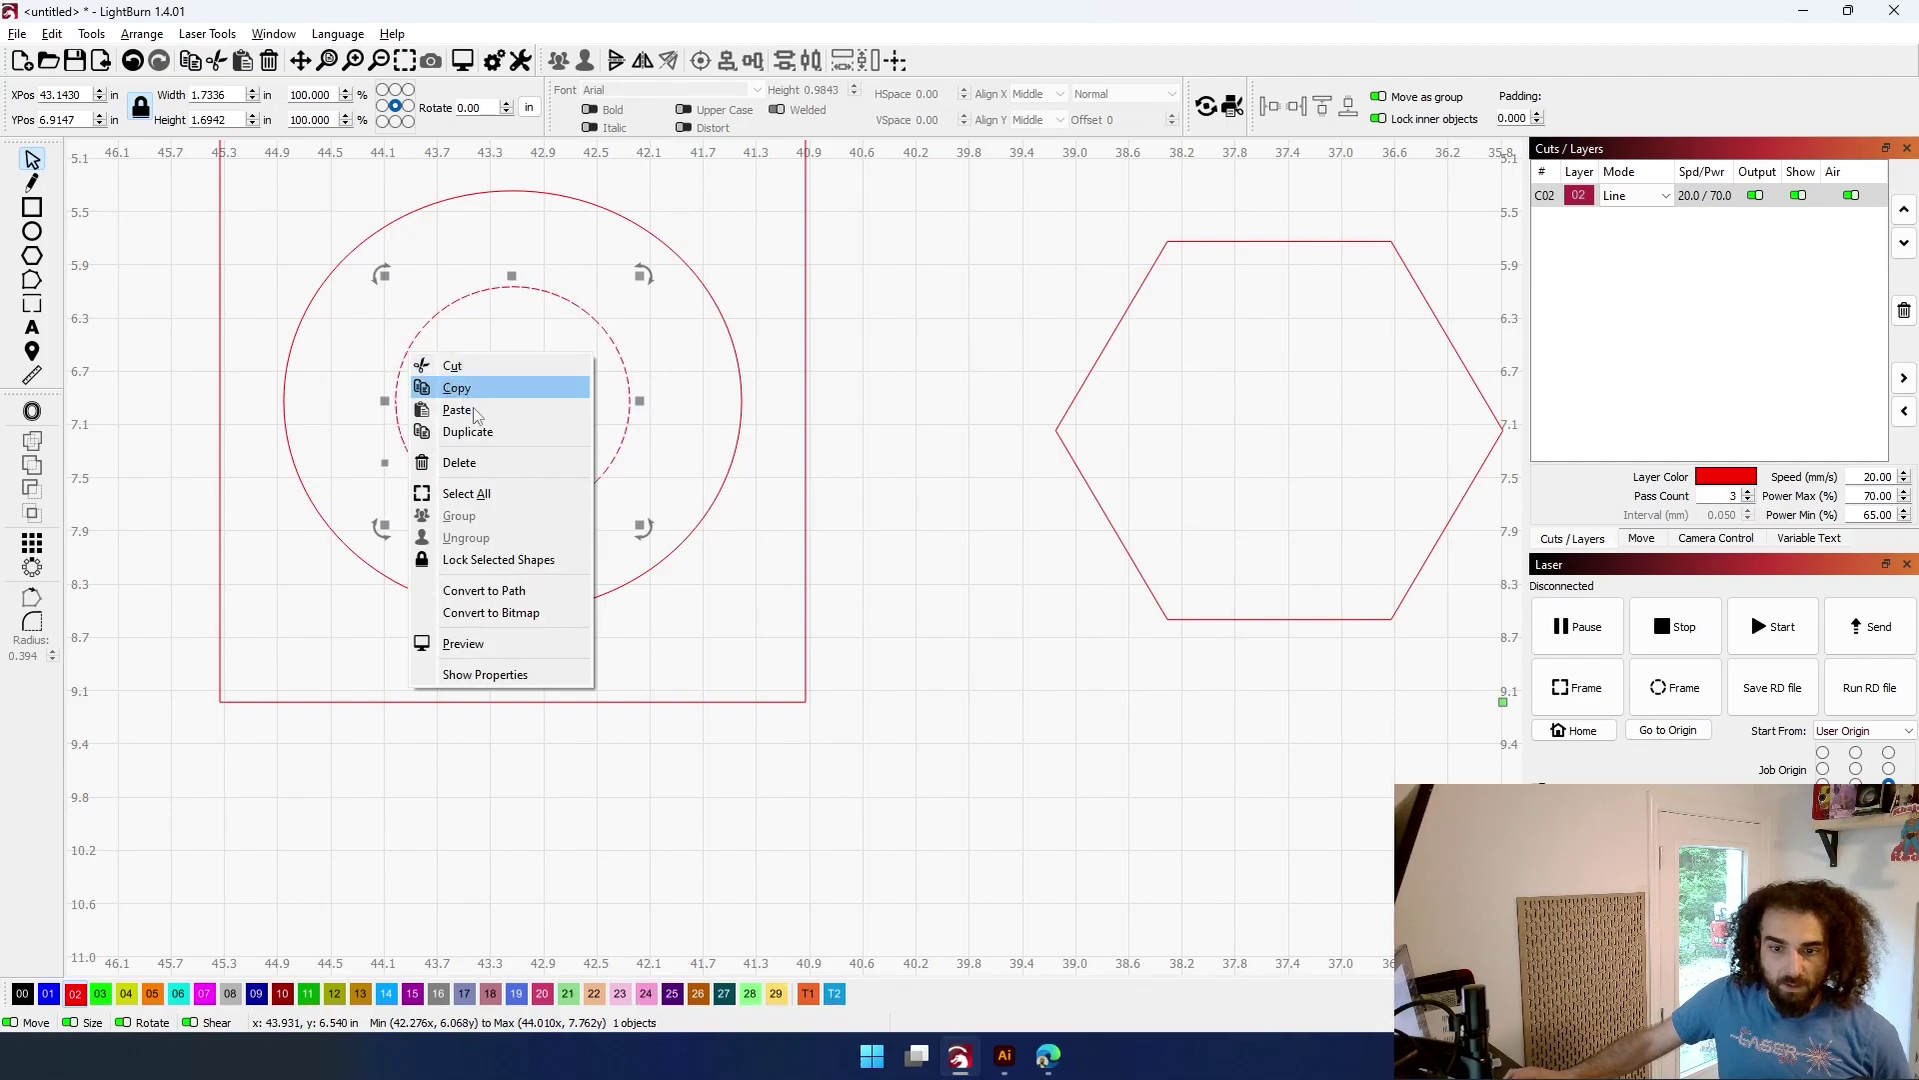
left_click(545, 592)
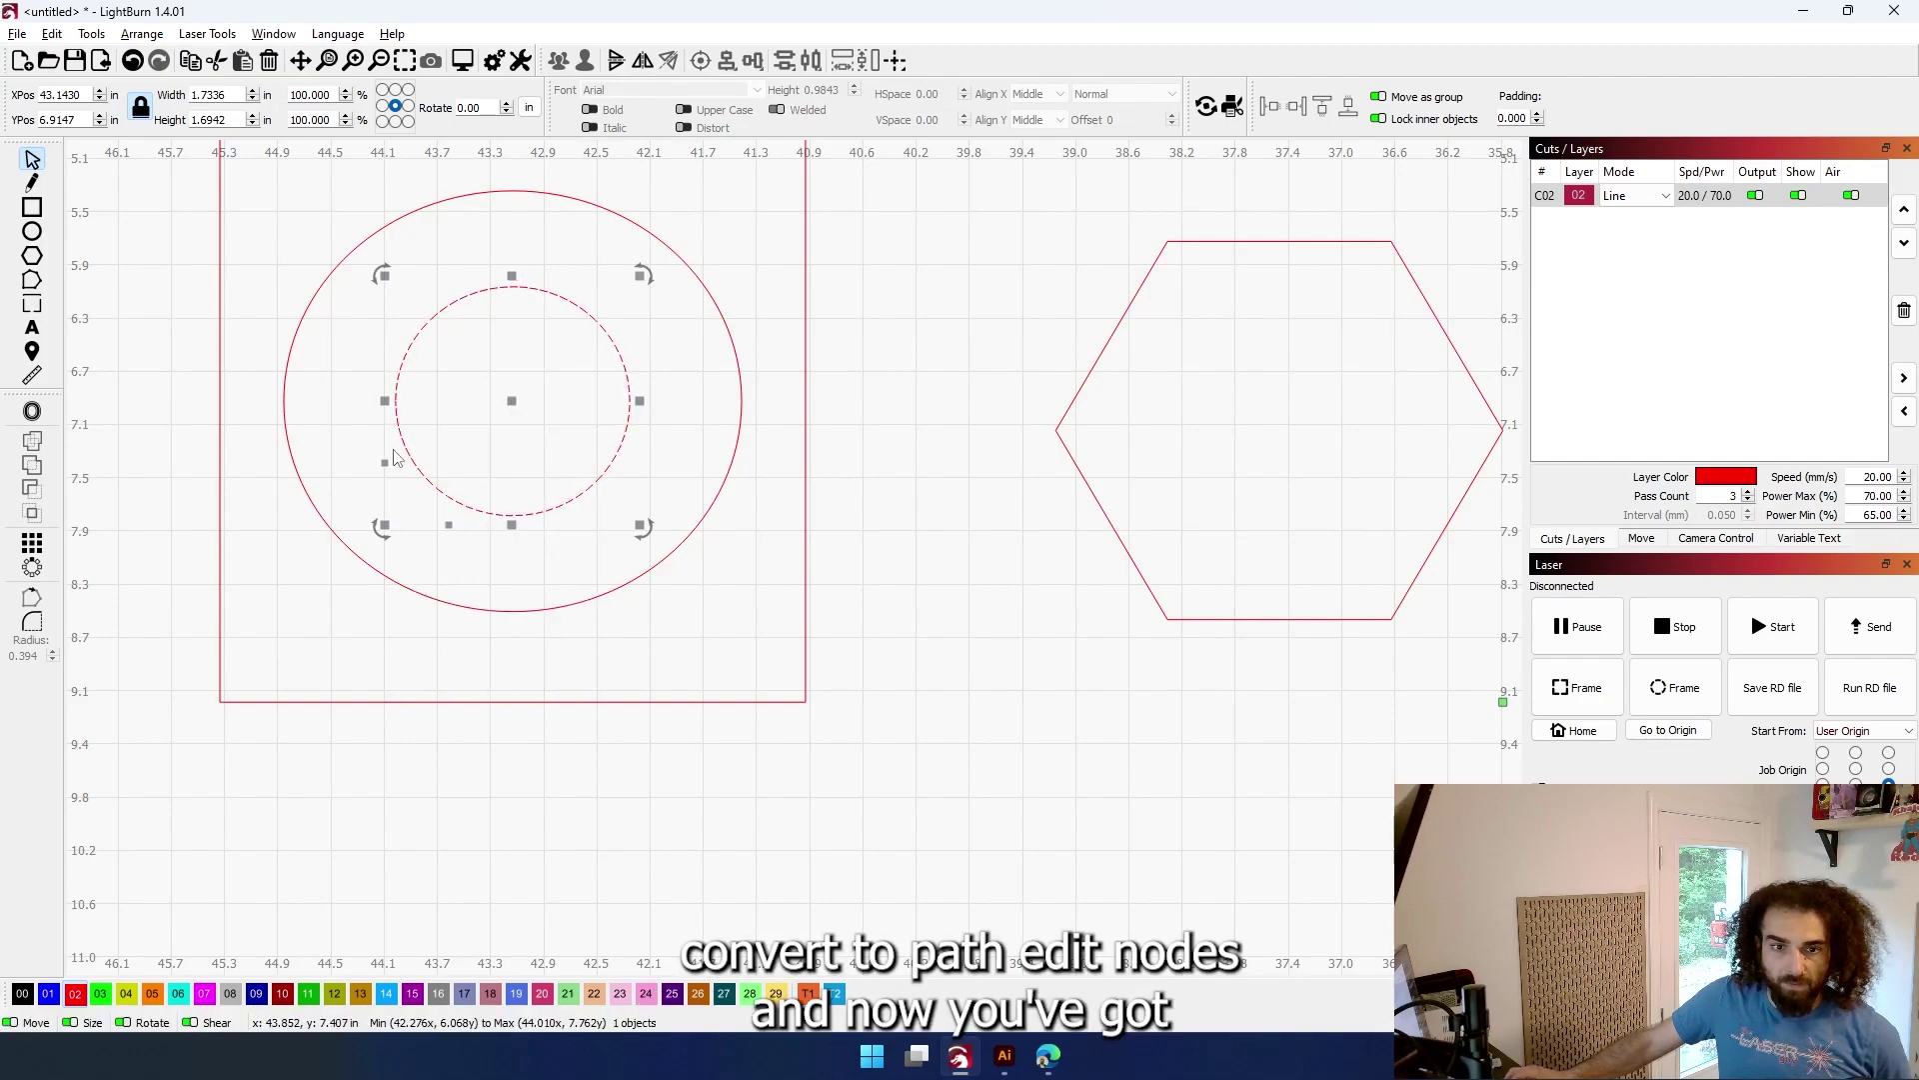
left_click(31, 281)
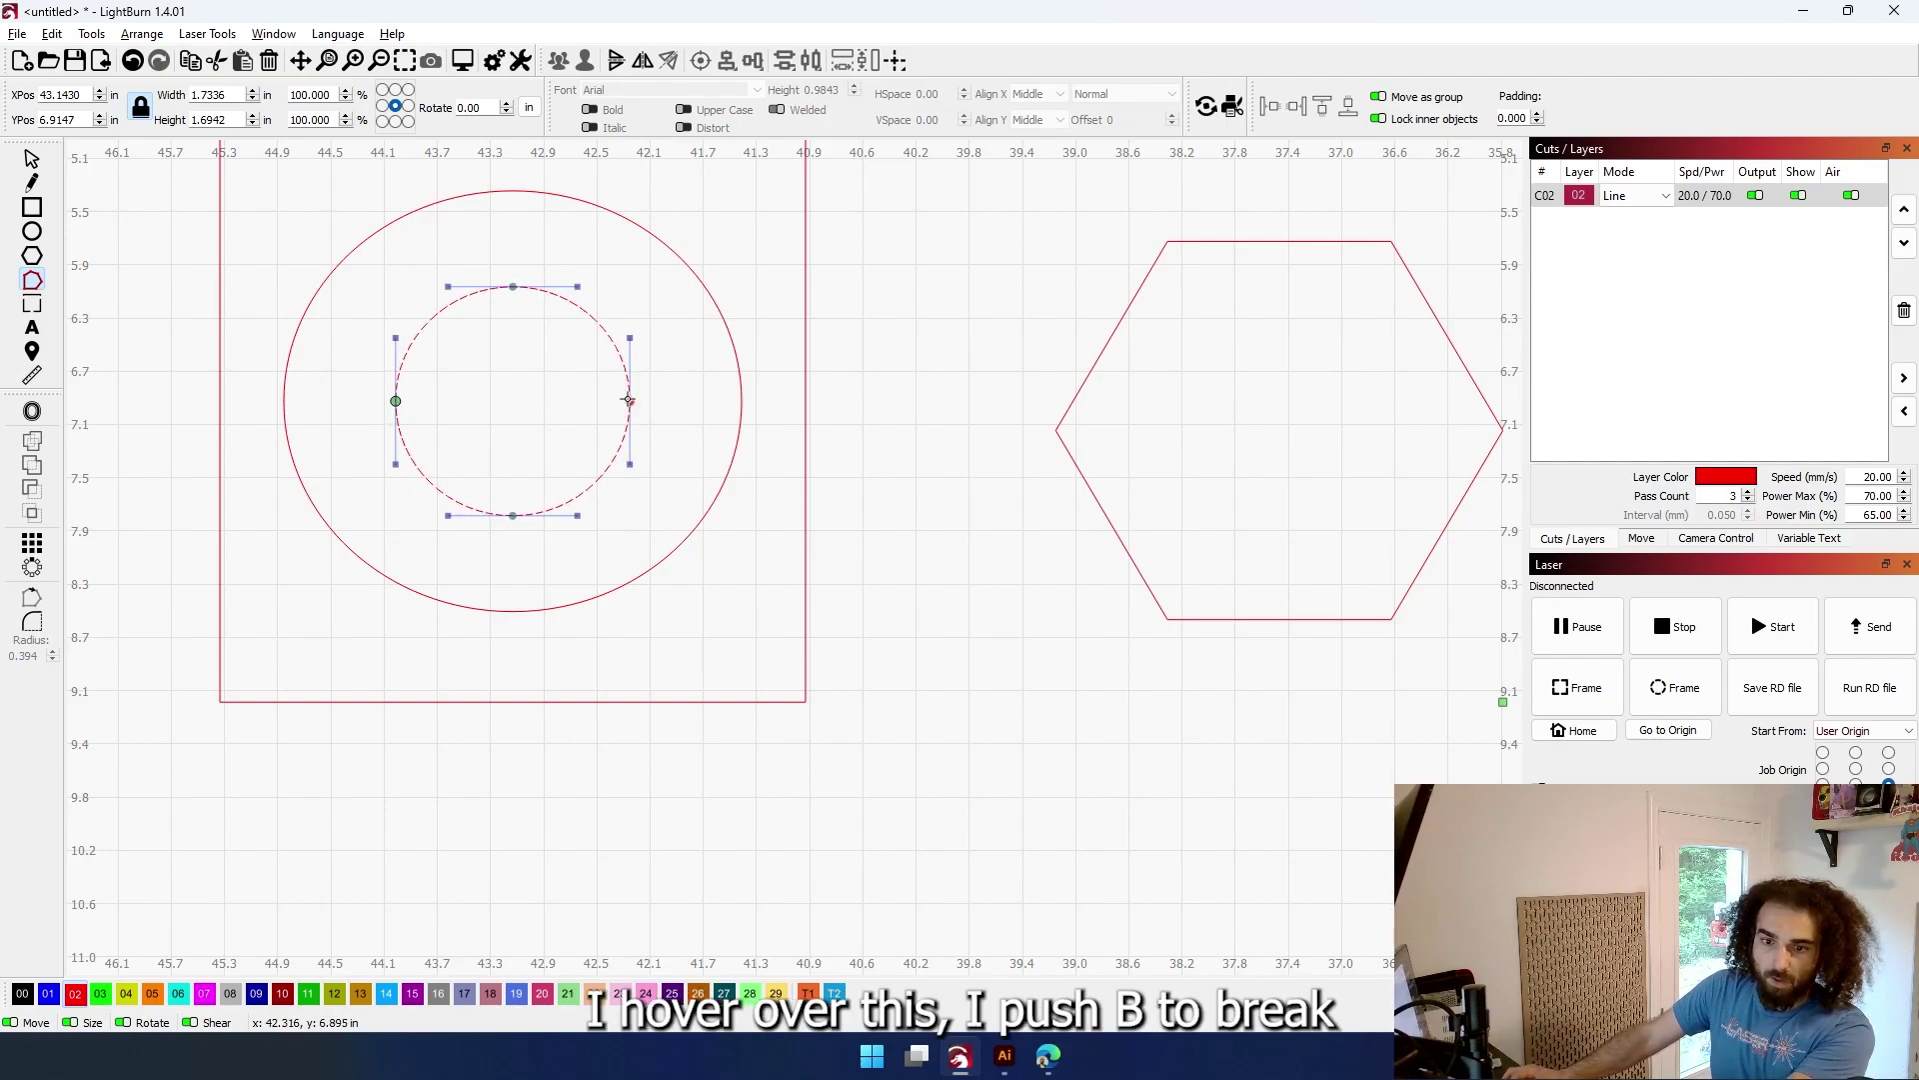
key("b")
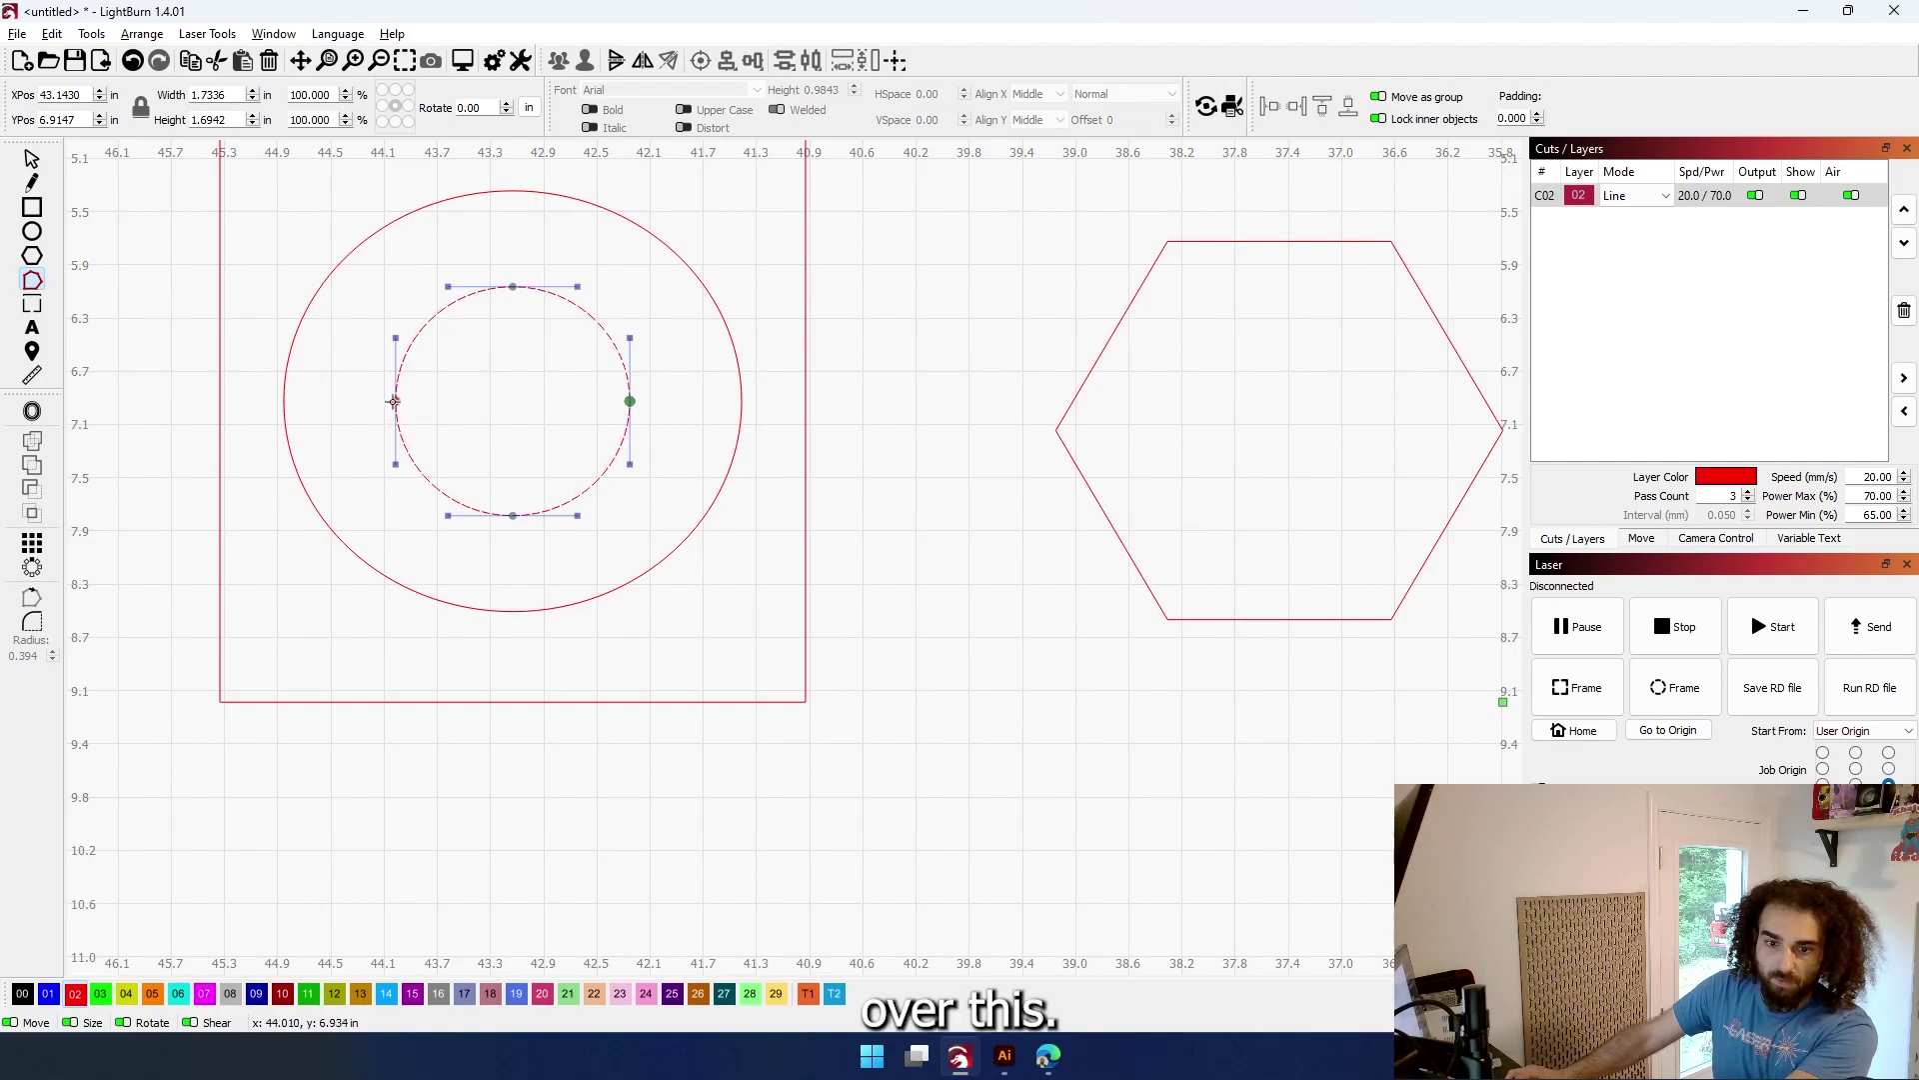
Break the inner circle at its other node and delete its bottom half
key("b")
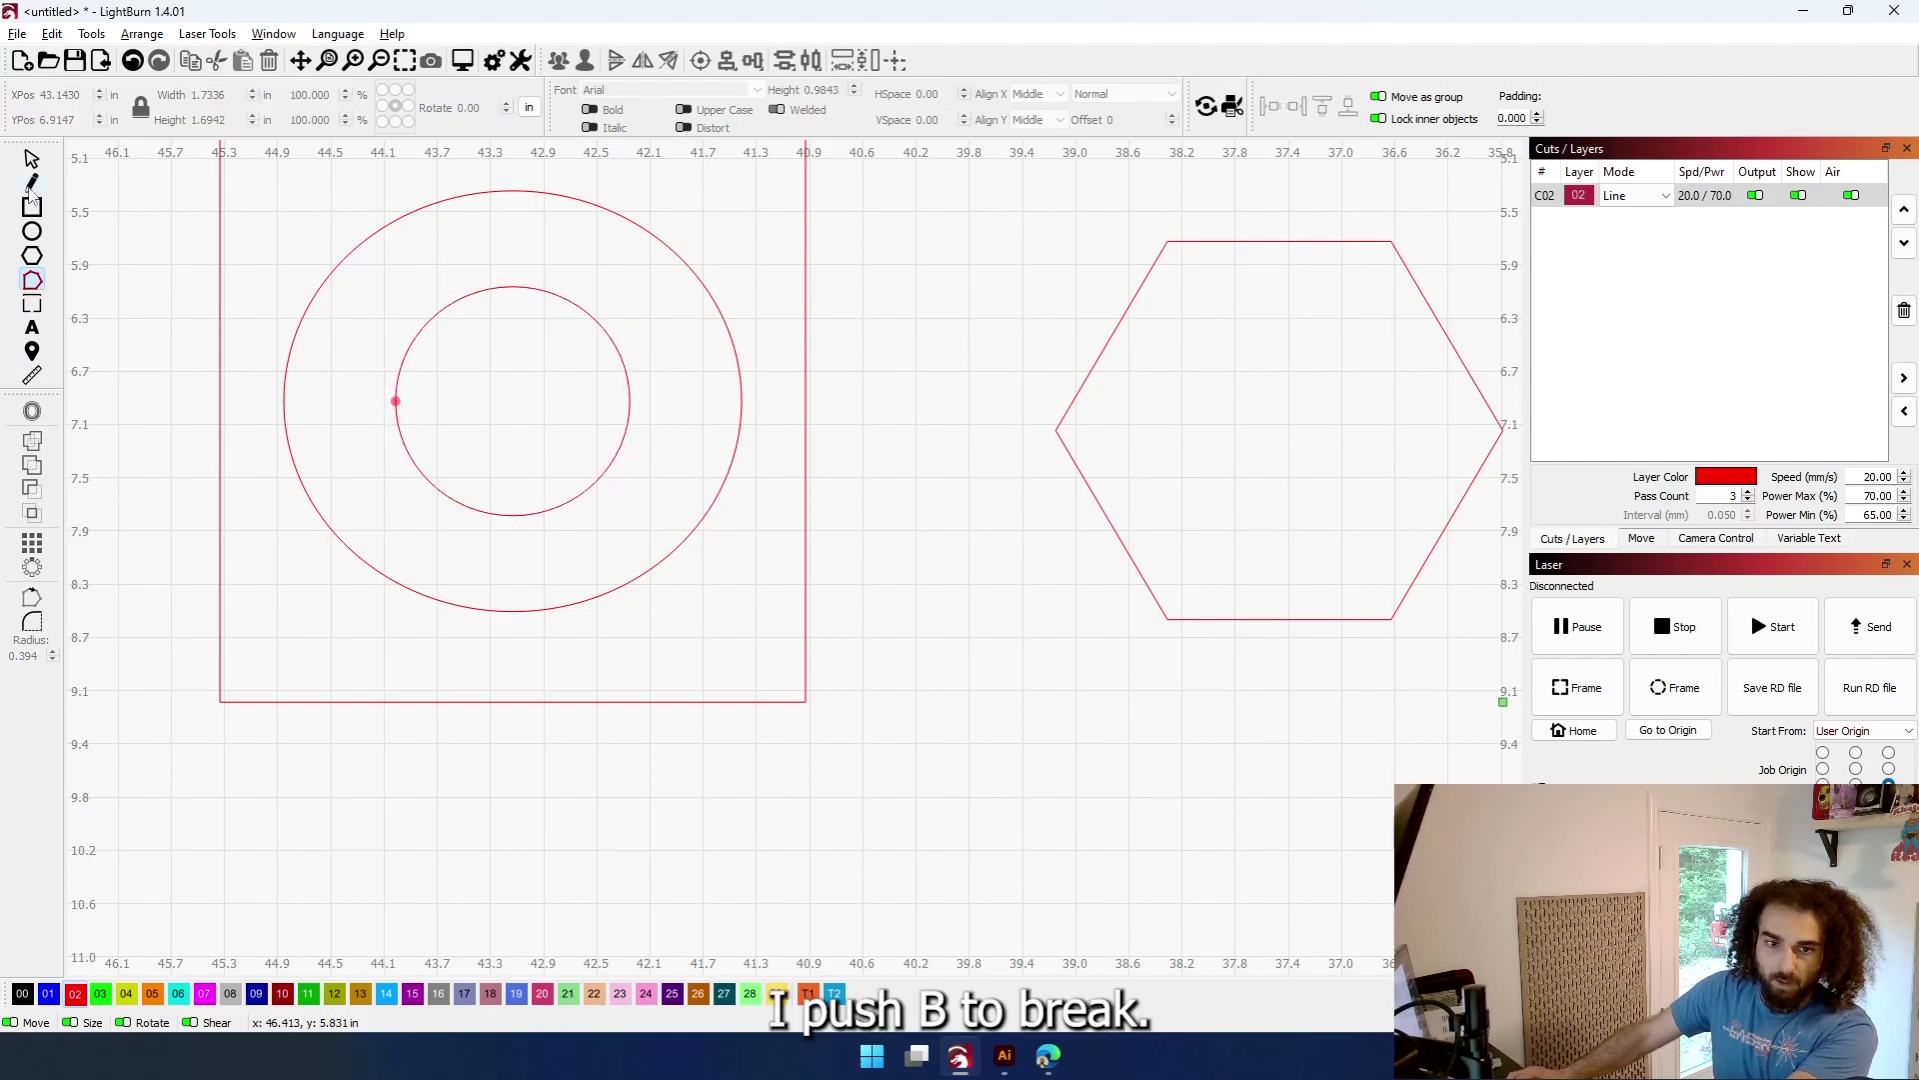
left_click(32, 159)
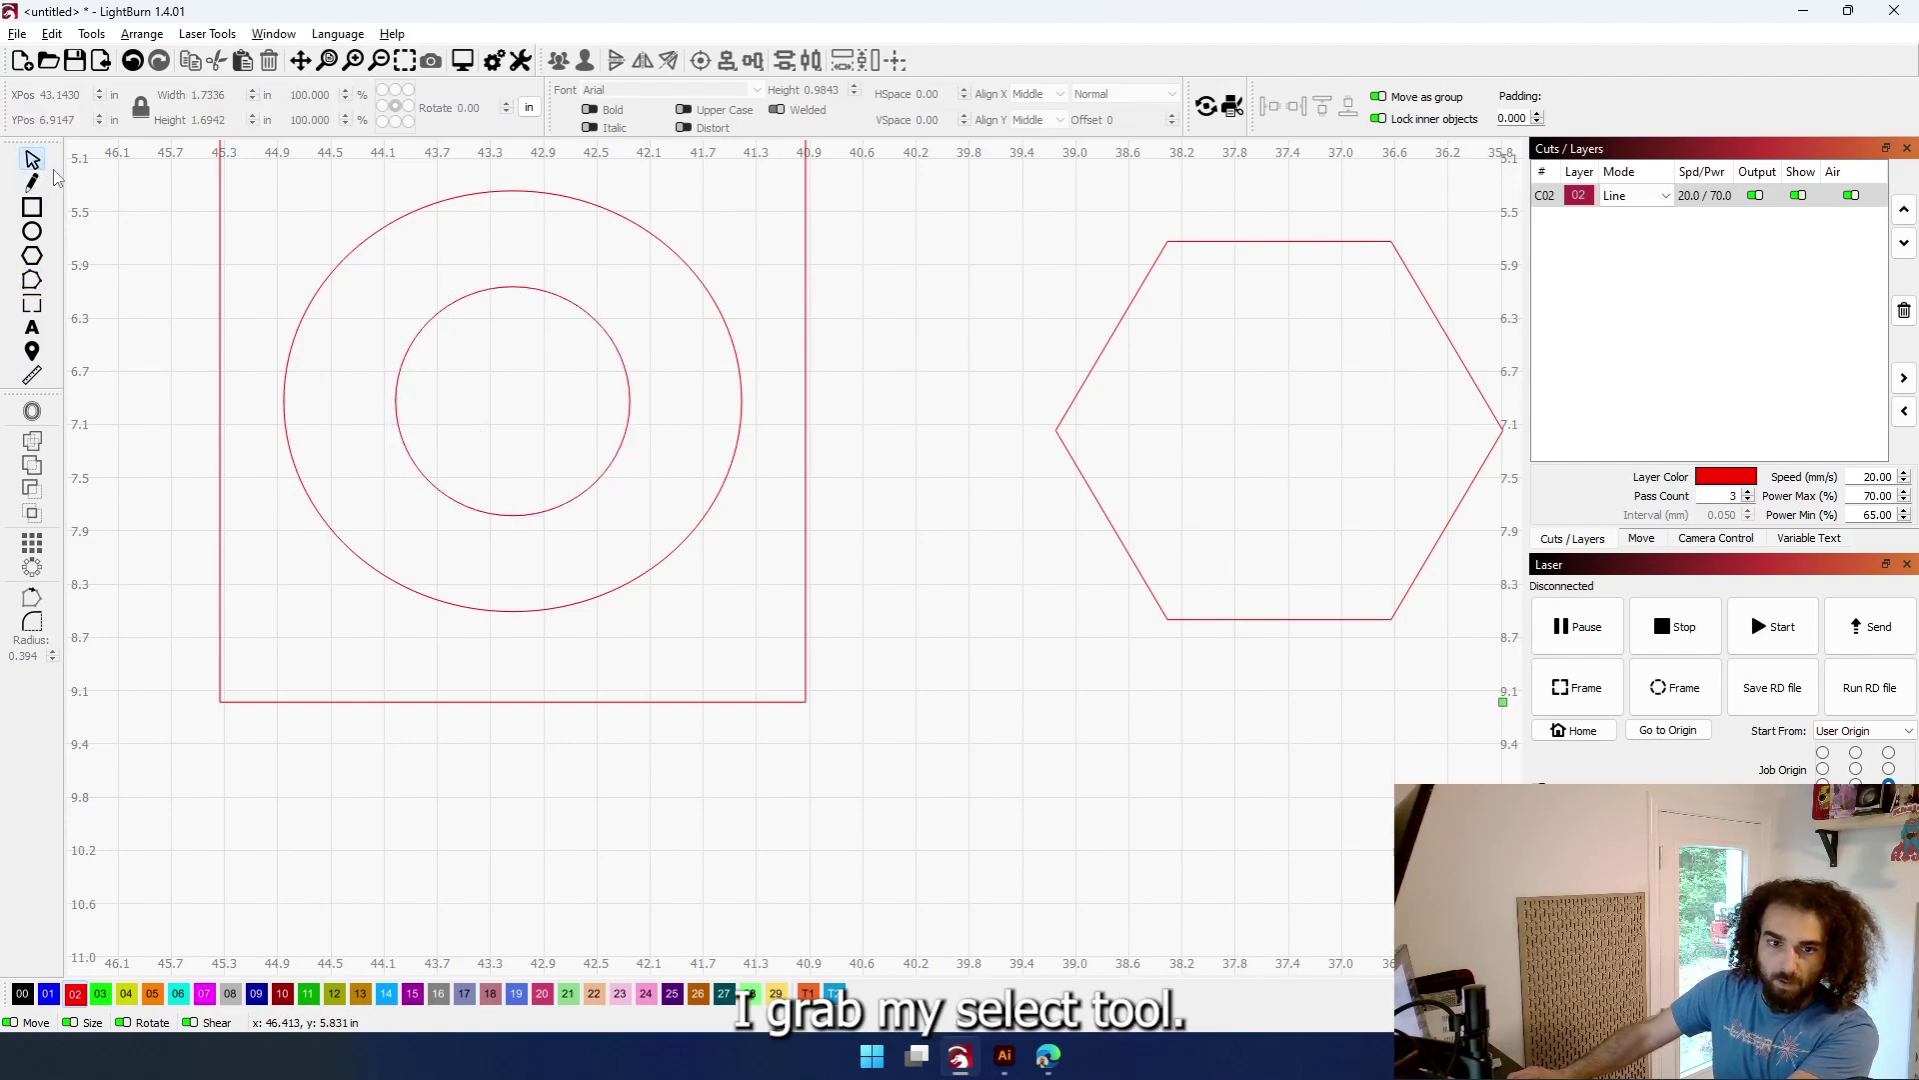
left_click(500, 518)
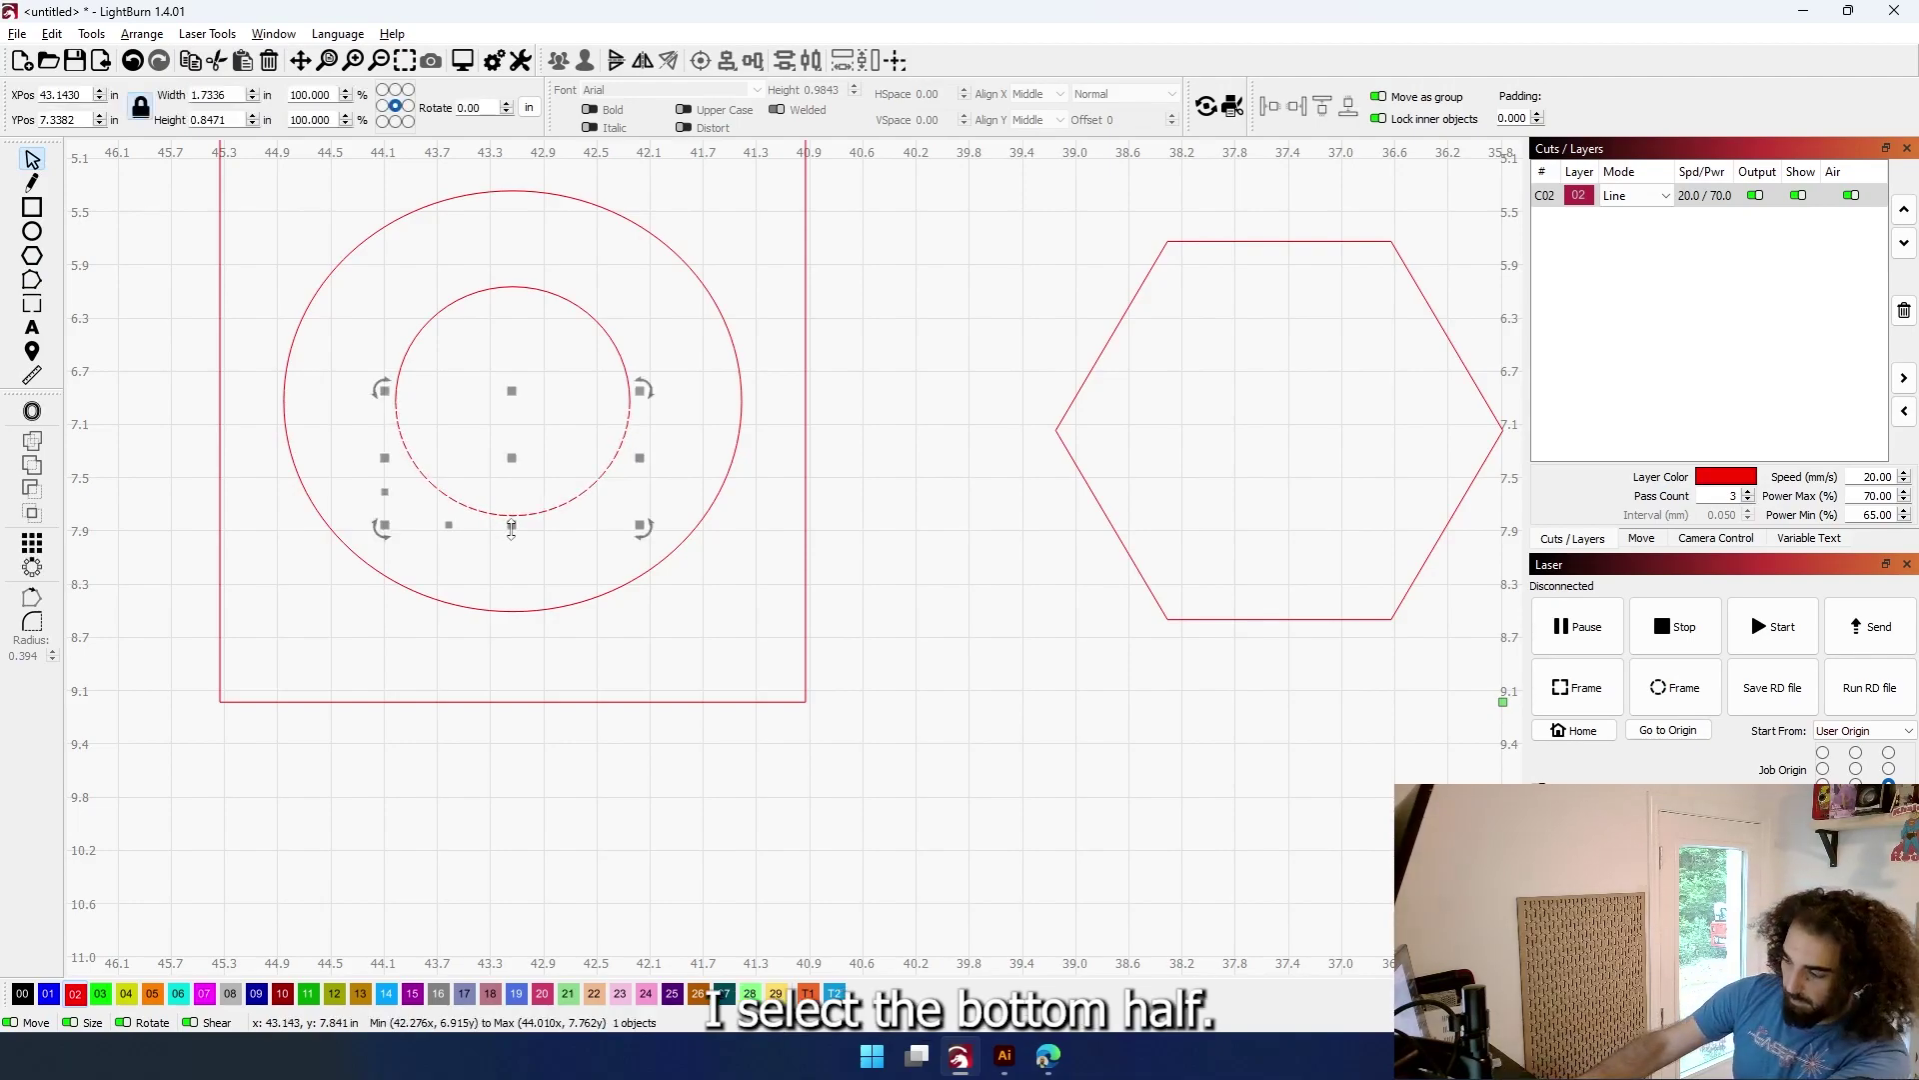
key("Delete")
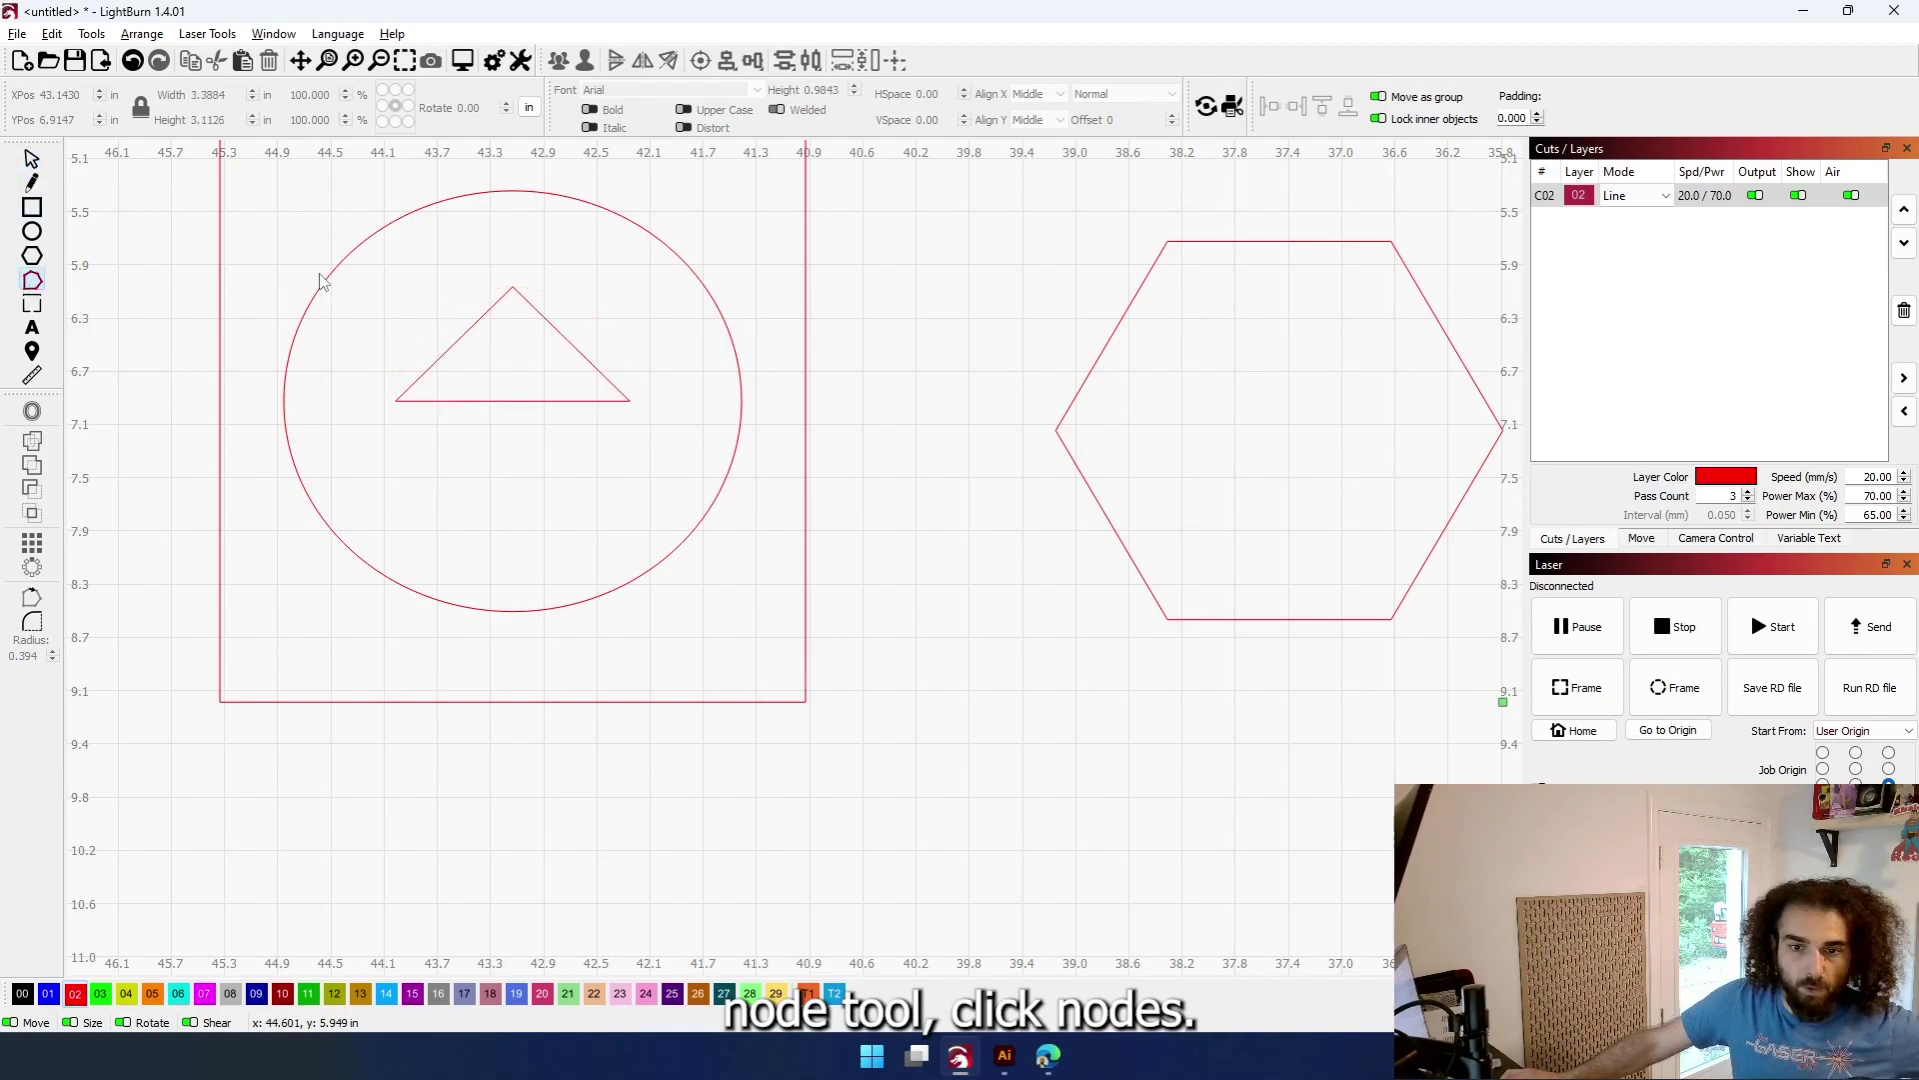
Pull the outer circle's top node upward to turn it into an egg shape
left_click(329, 271)
scroll(315, 277, "down", 3)
scroll(313, 279, "up", 2)
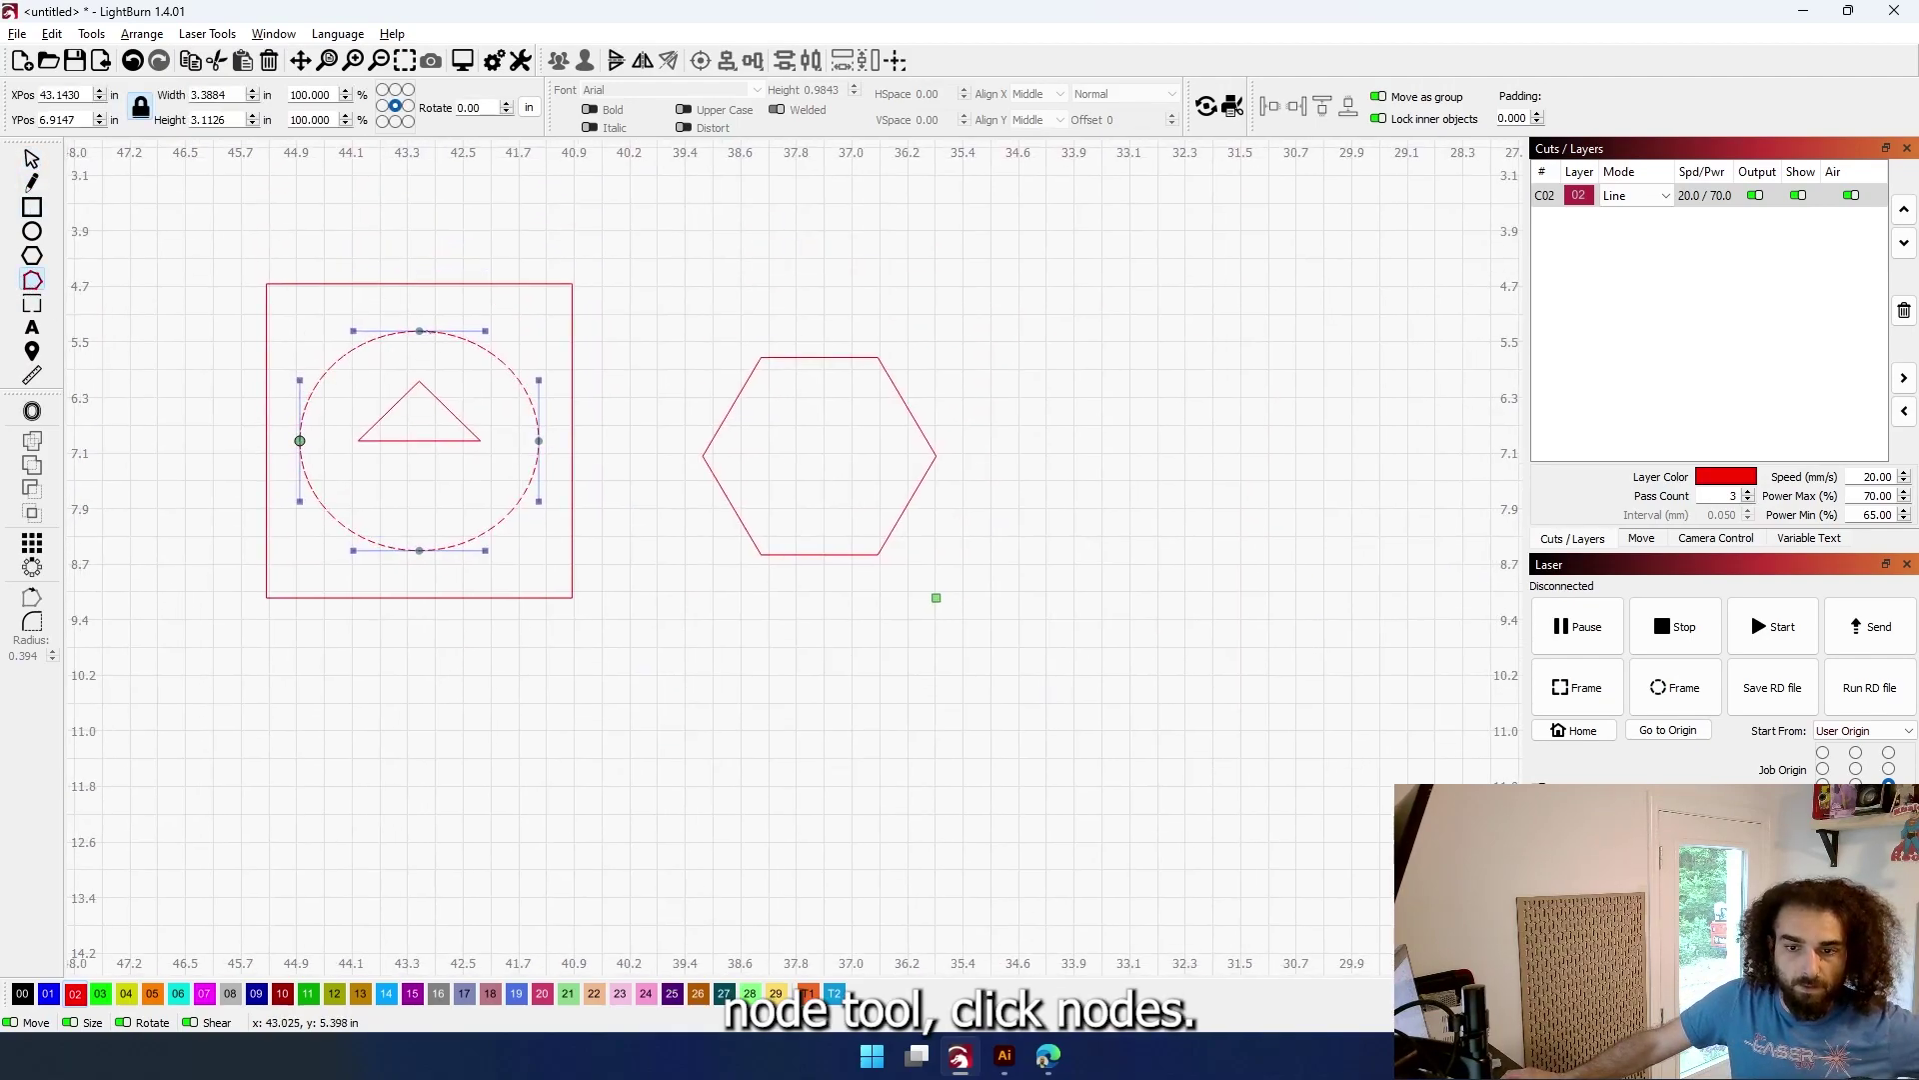
left_click_drag(420, 331, 422, 228)
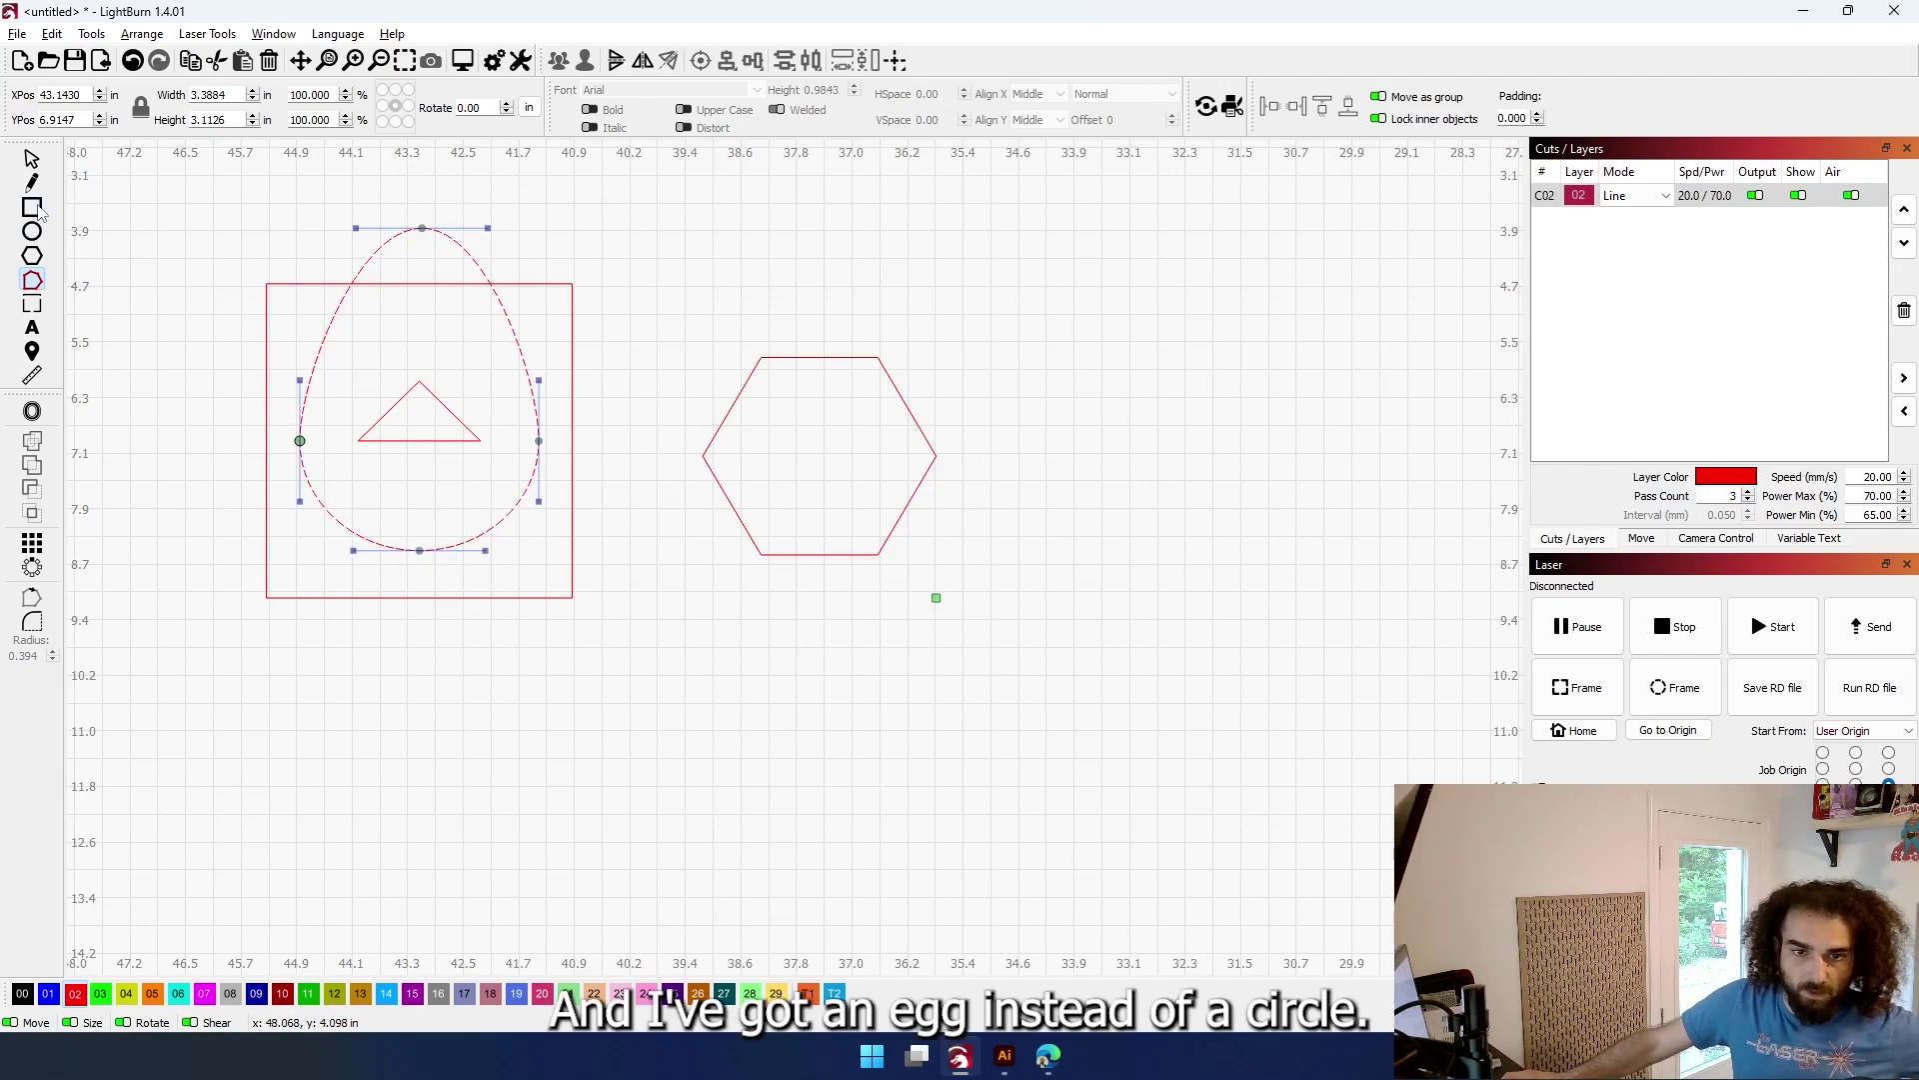
key("Escape")
key("Escape")
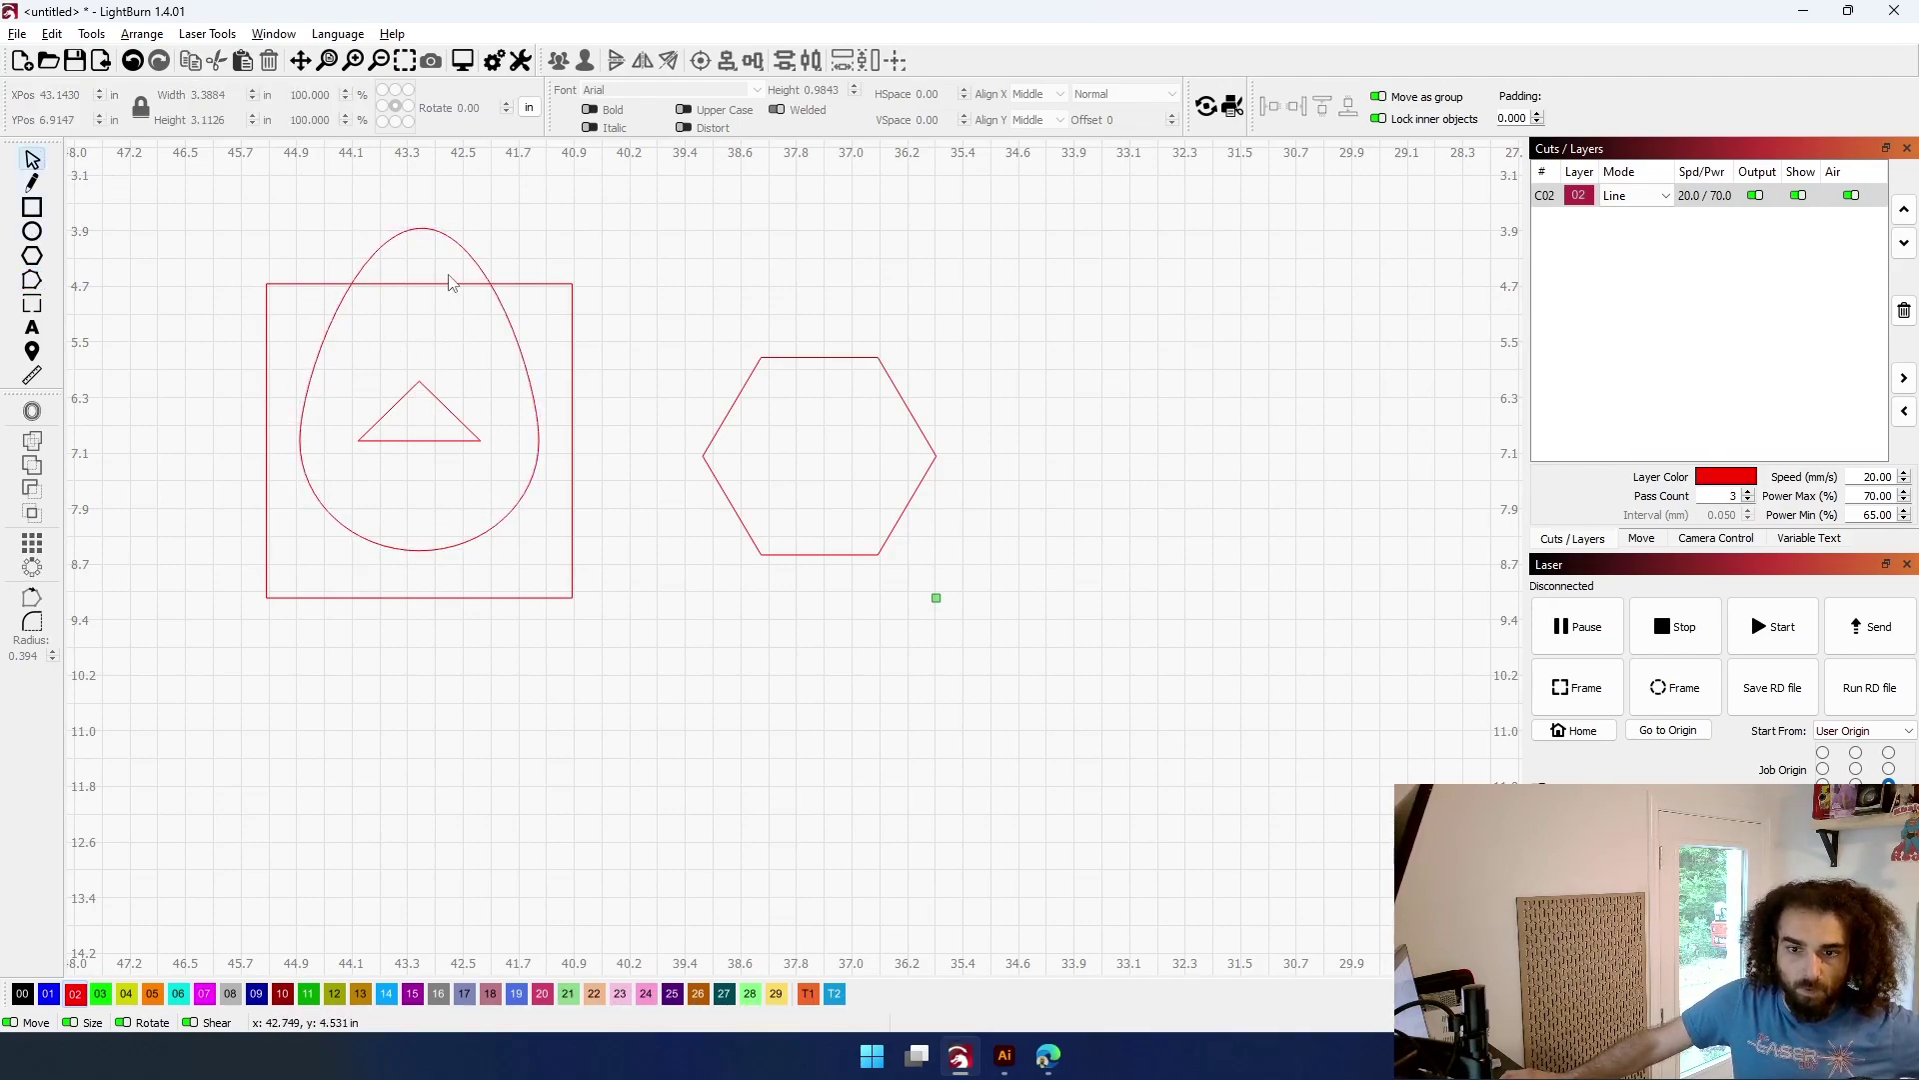
Select the square and the triangle together and delete them
left_click_drag(450, 279, 421, 485)
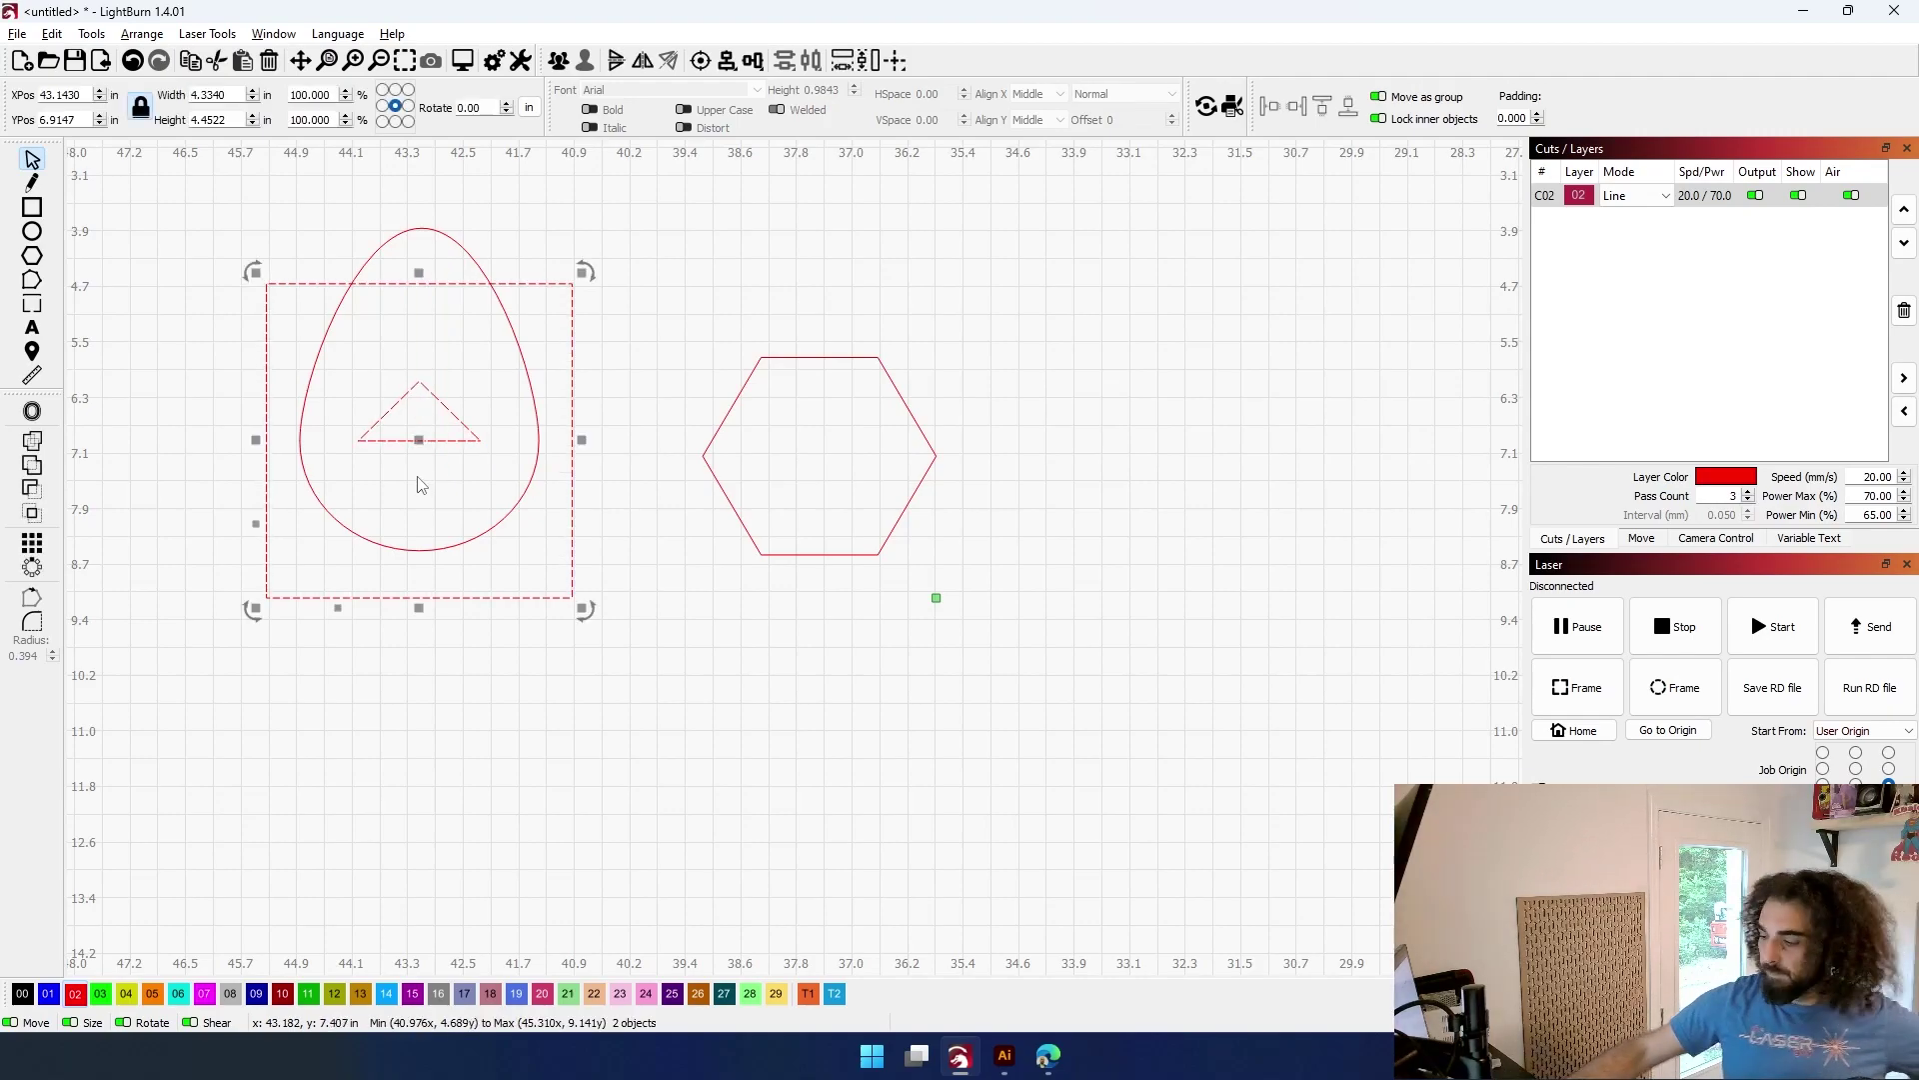
key("Delete")
scroll(418, 484, "down", 5)
scroll(154, 386, "right", 3)
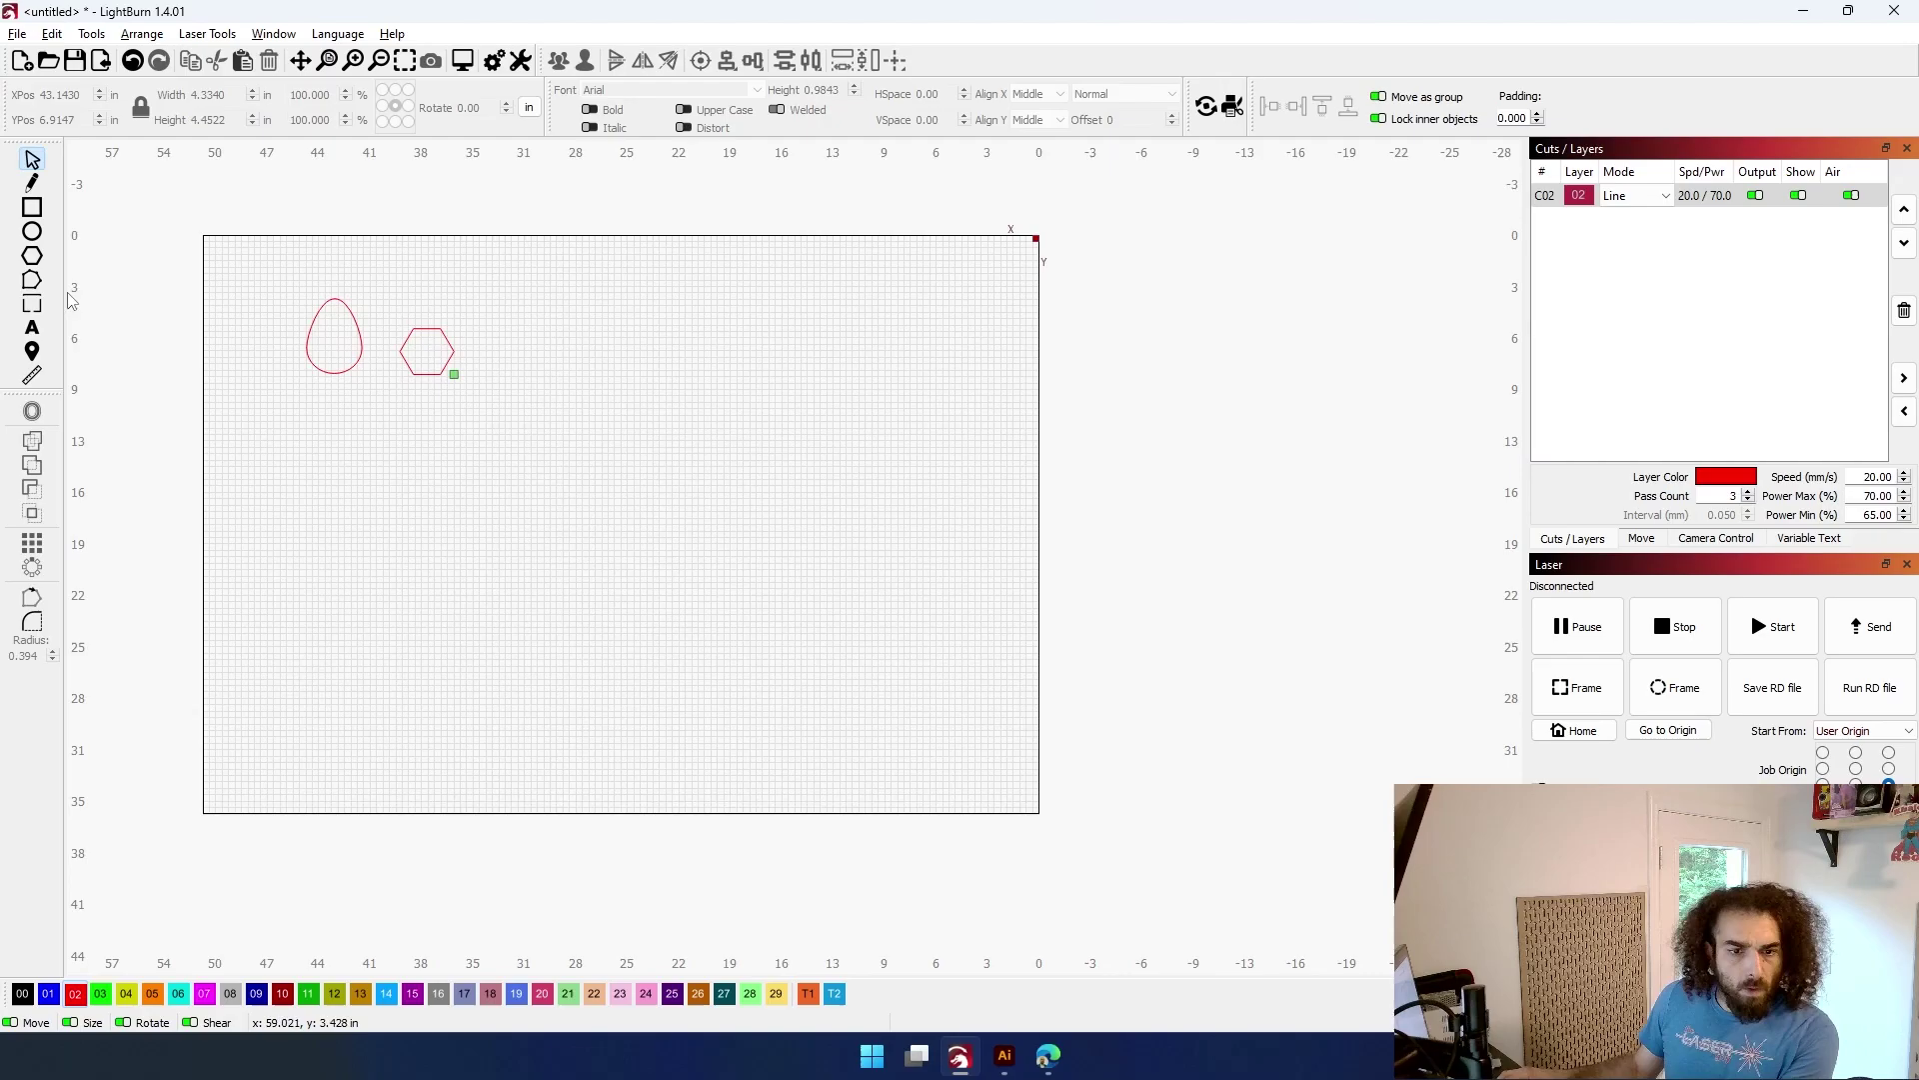
Add the text 'hello', put it on black fill layer 00, and set its height to 4 in
left_click(35, 329)
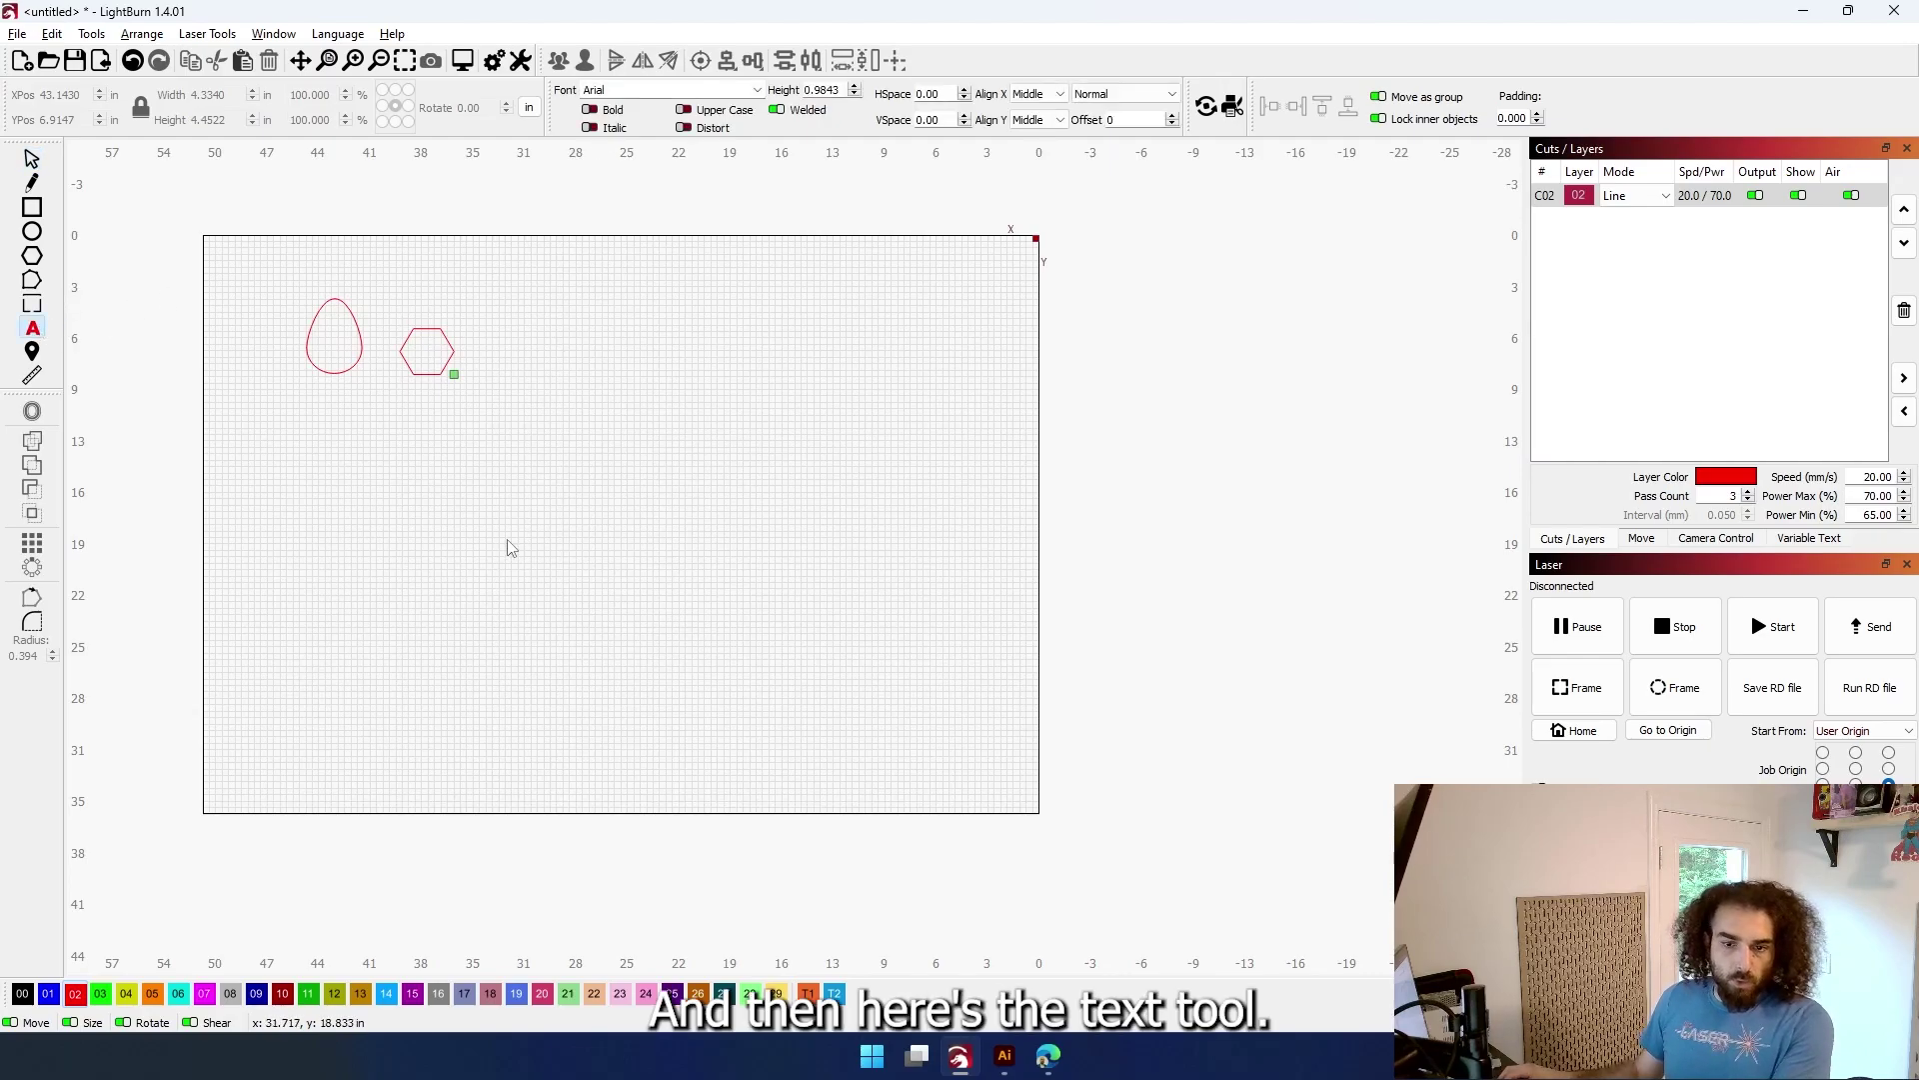
left_click(522, 441)
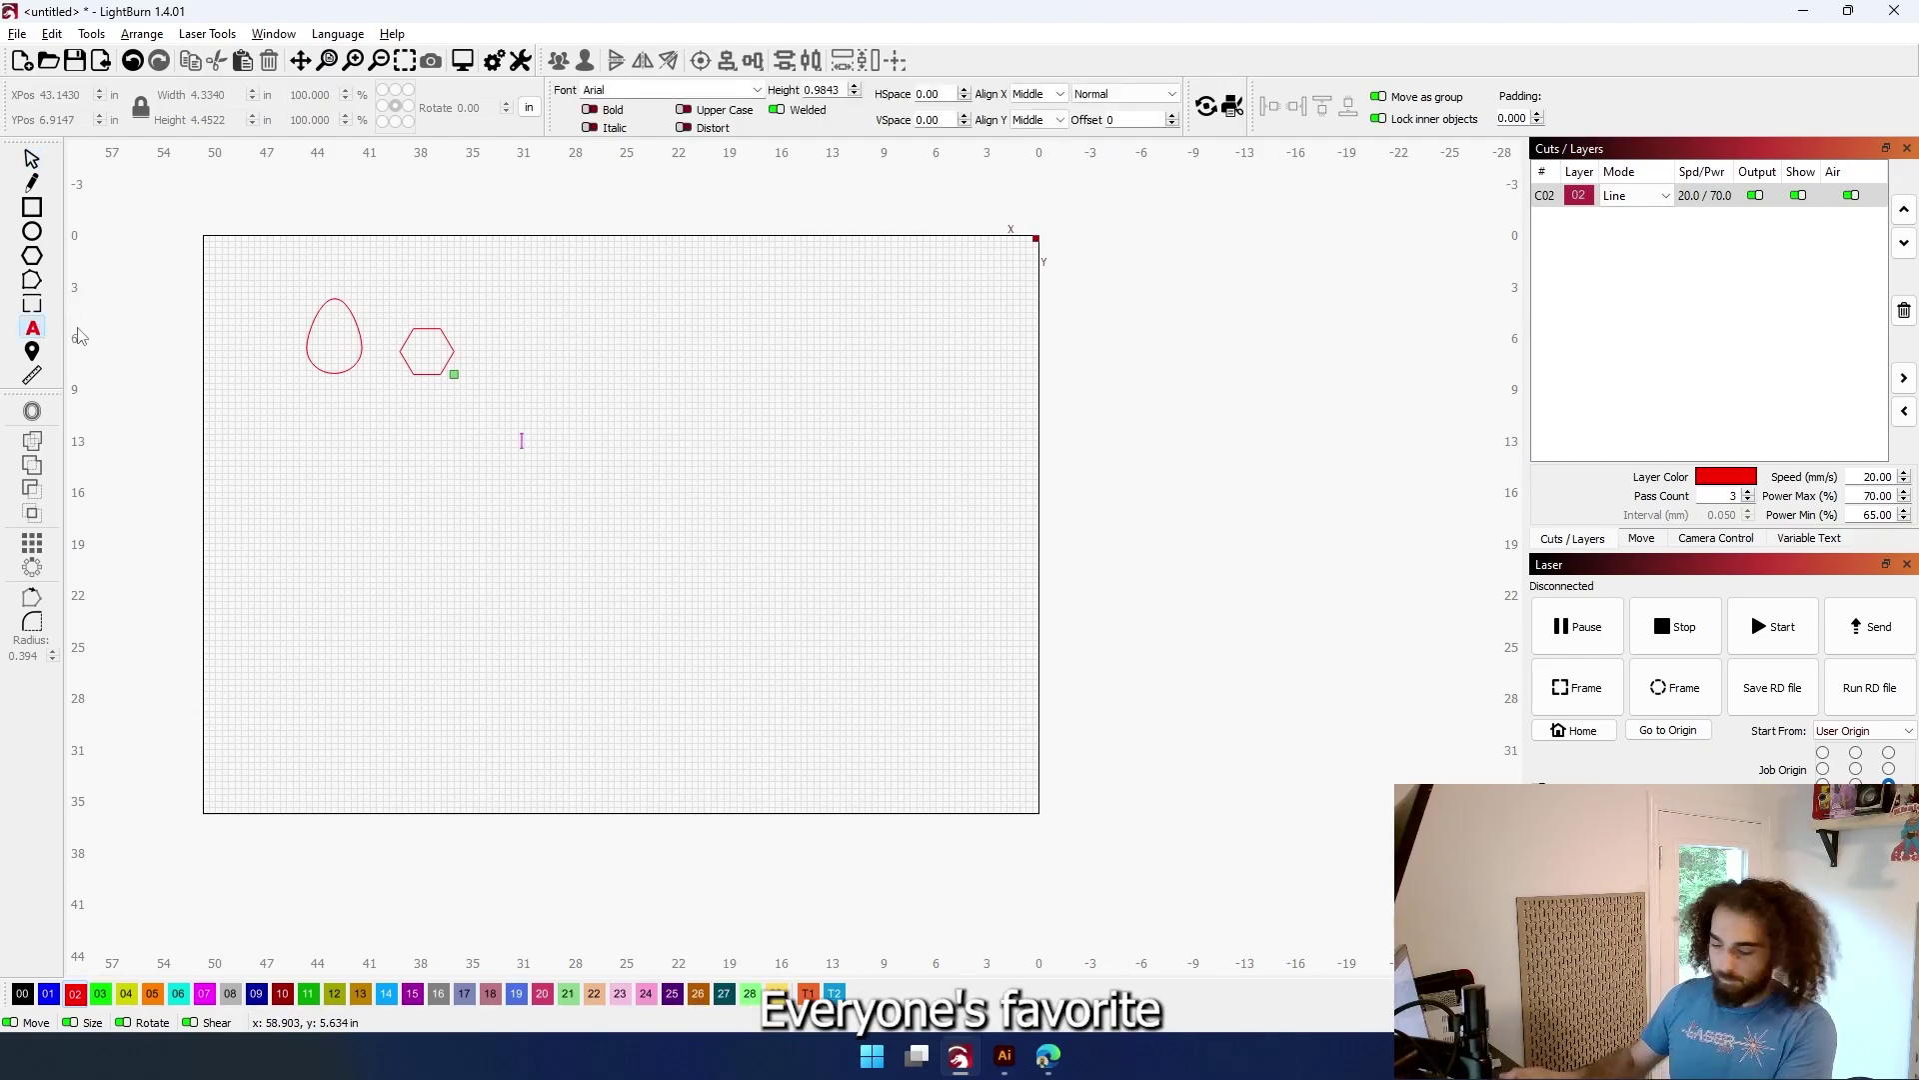
type("hello")
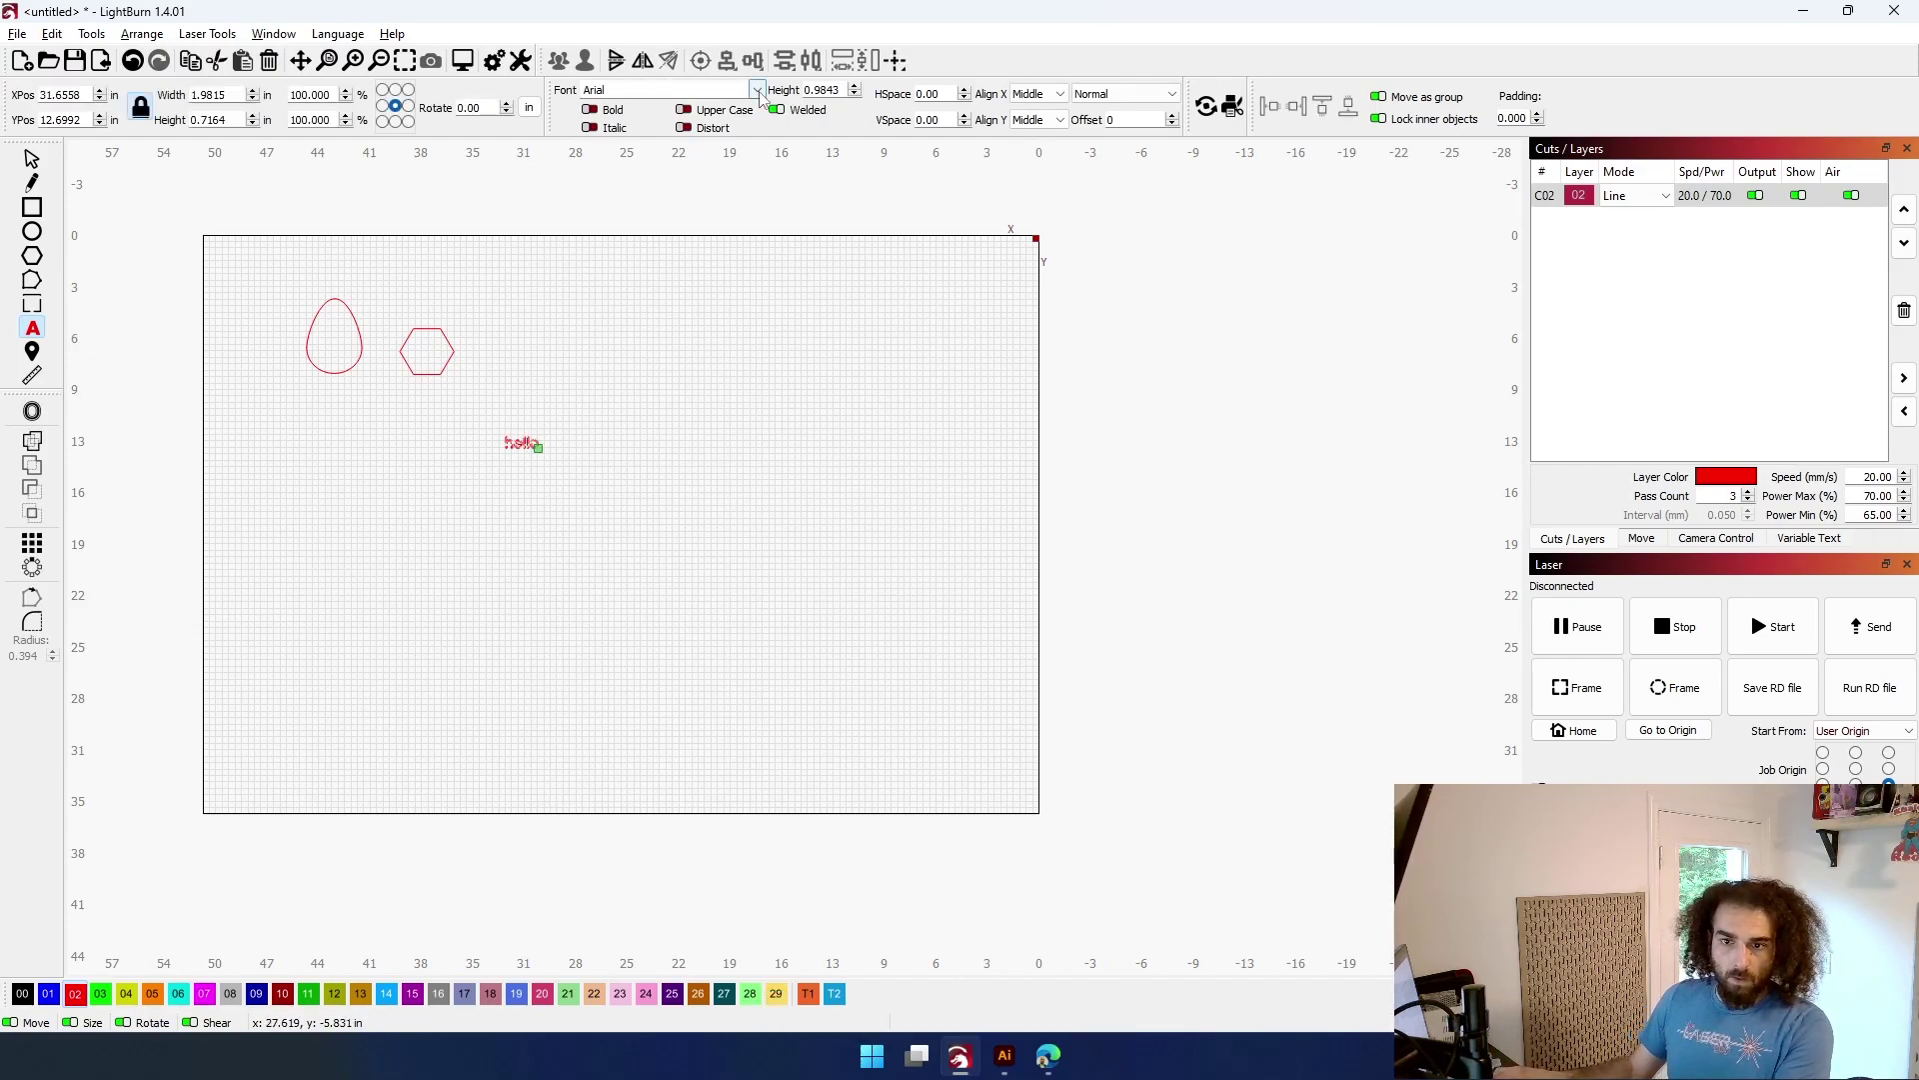
left_click(27, 996)
scroll(377, 536, "up", 5)
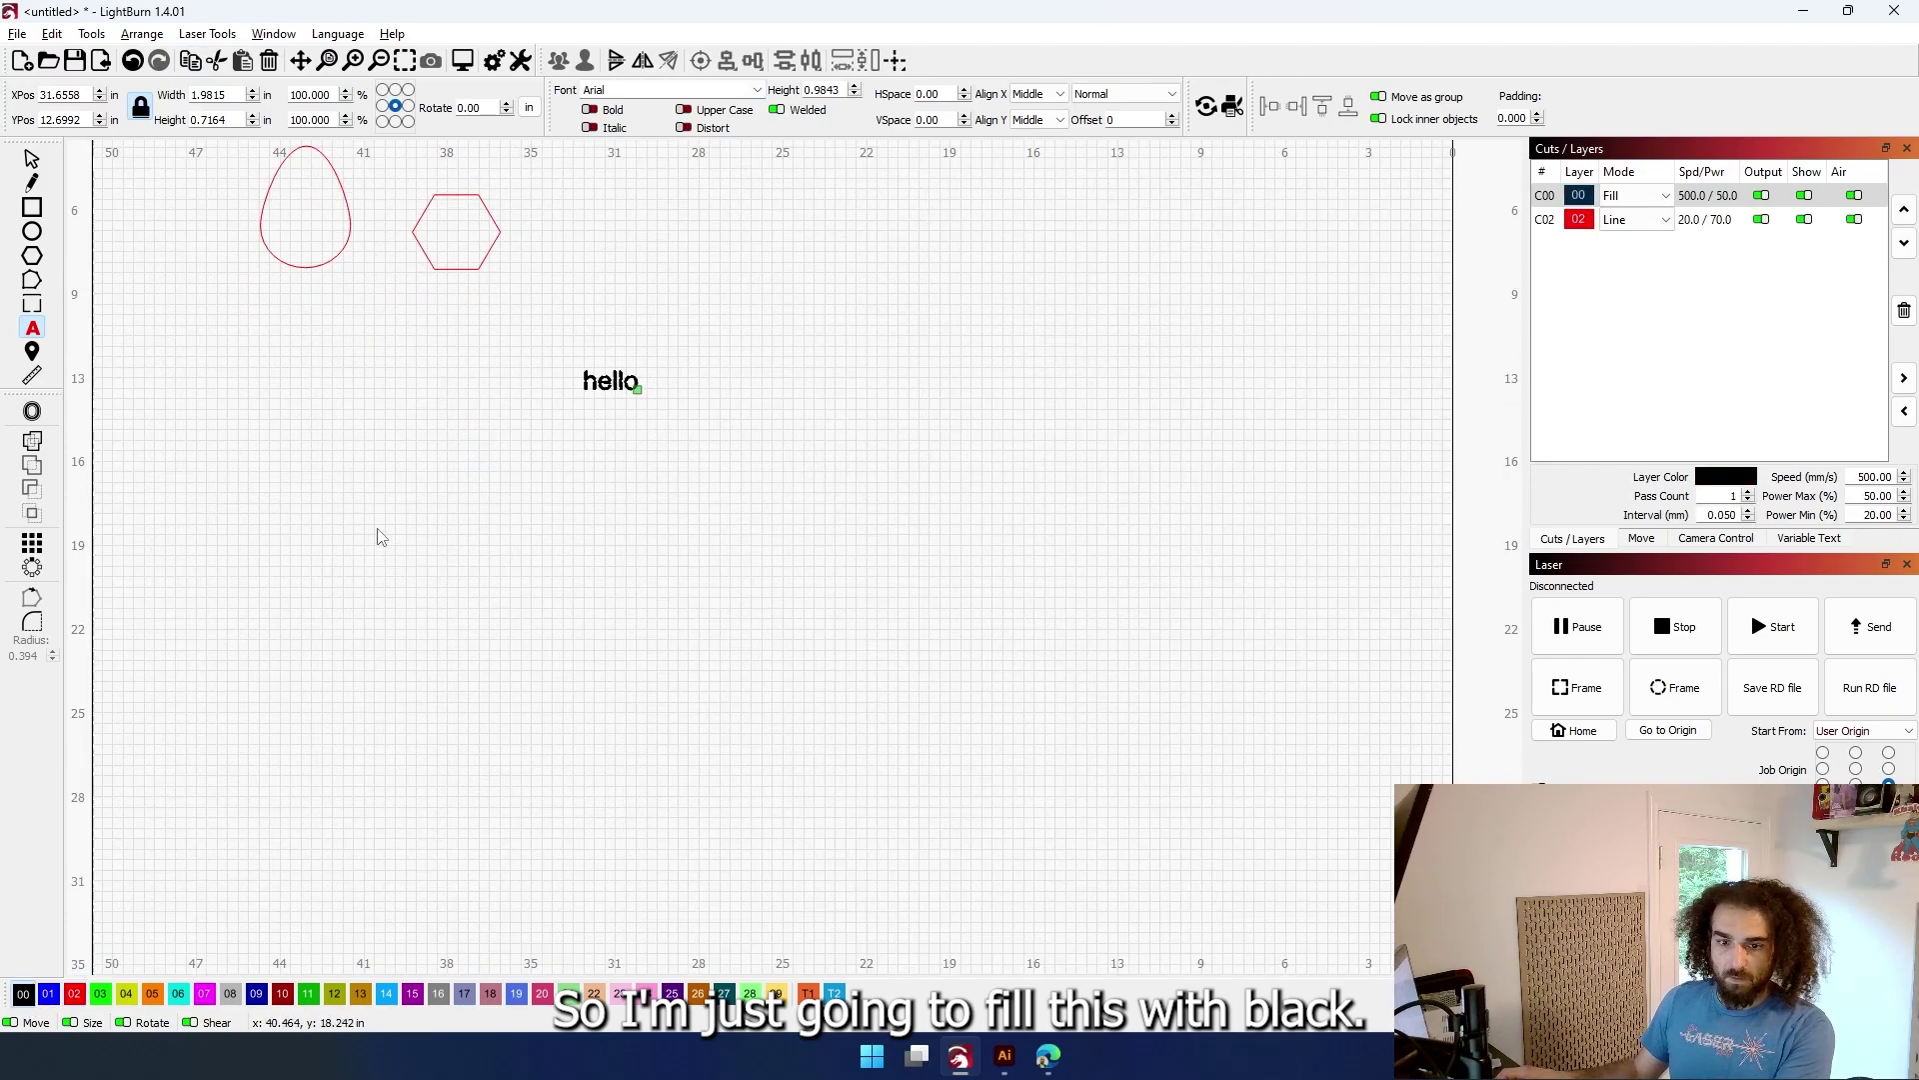
scroll(819, 576, "up", 2)
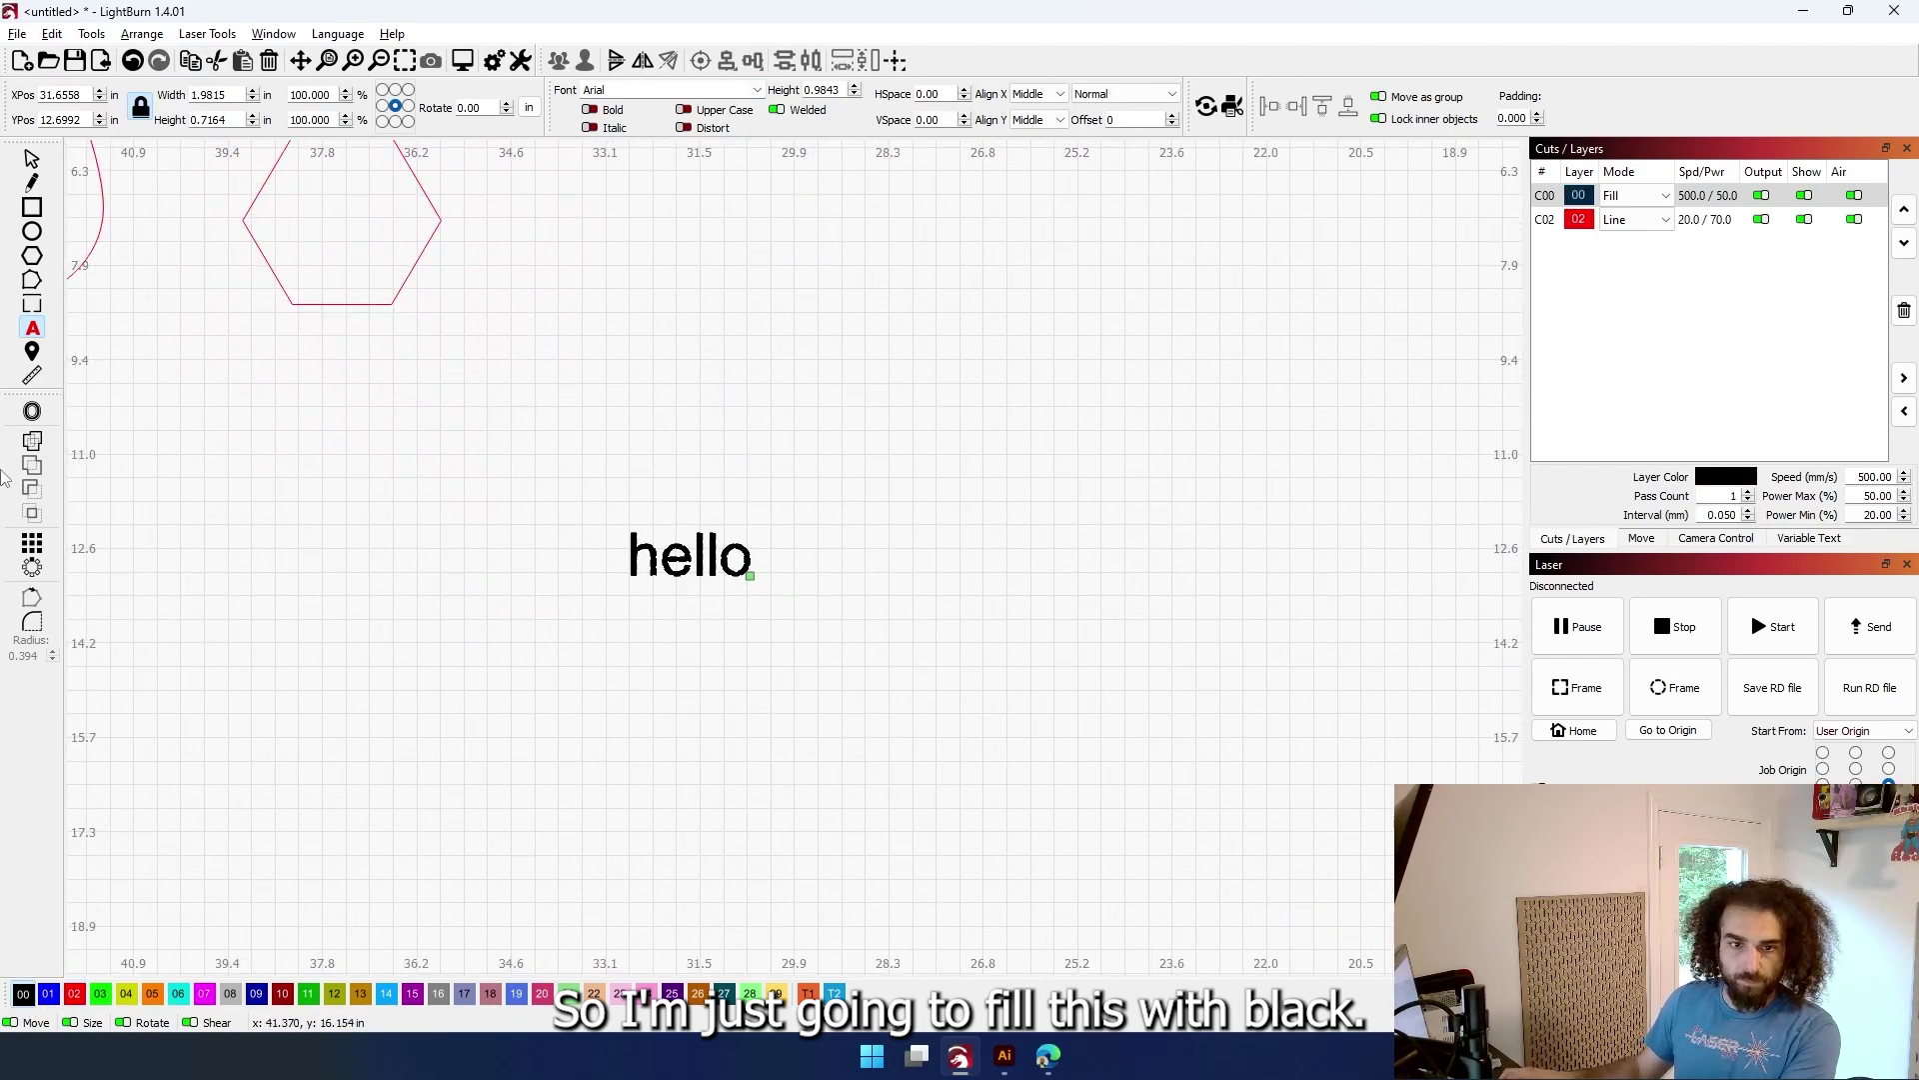
triple_click(215, 120)
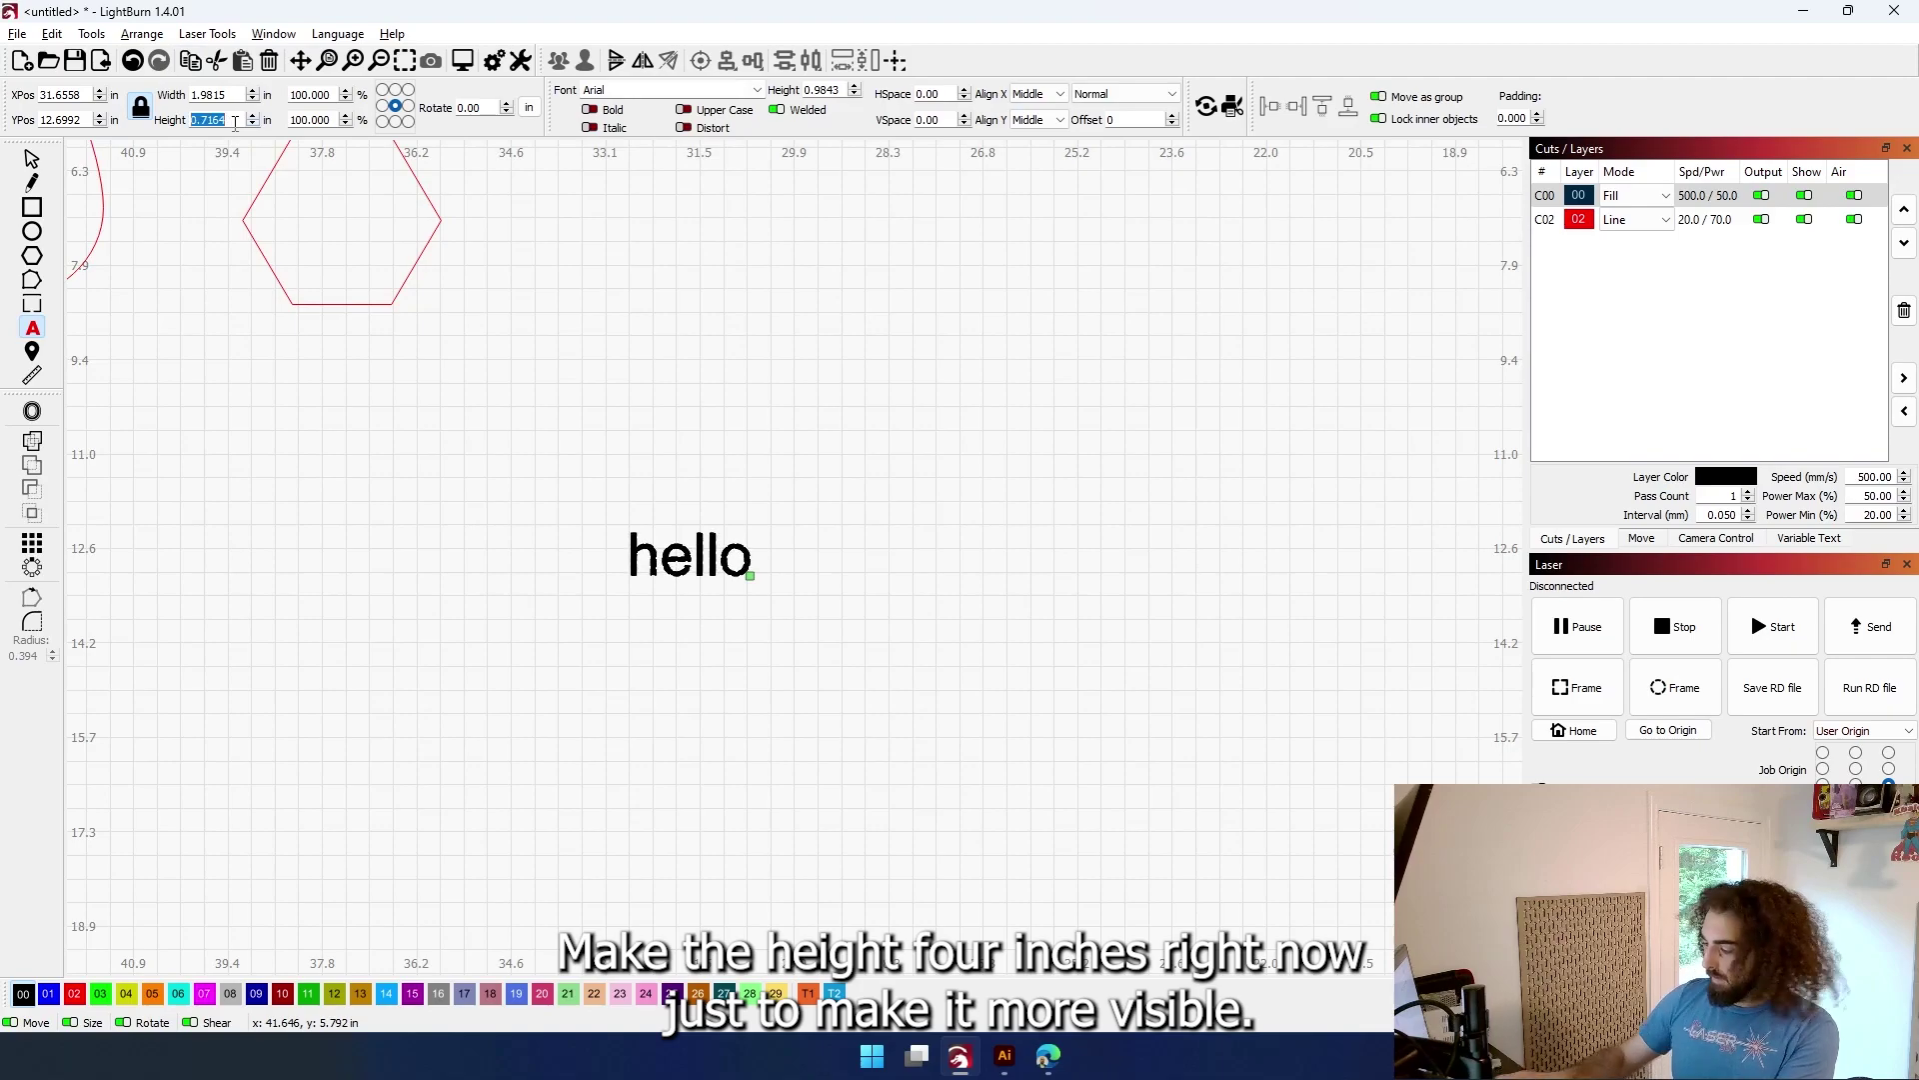
type("4")
key("Return")
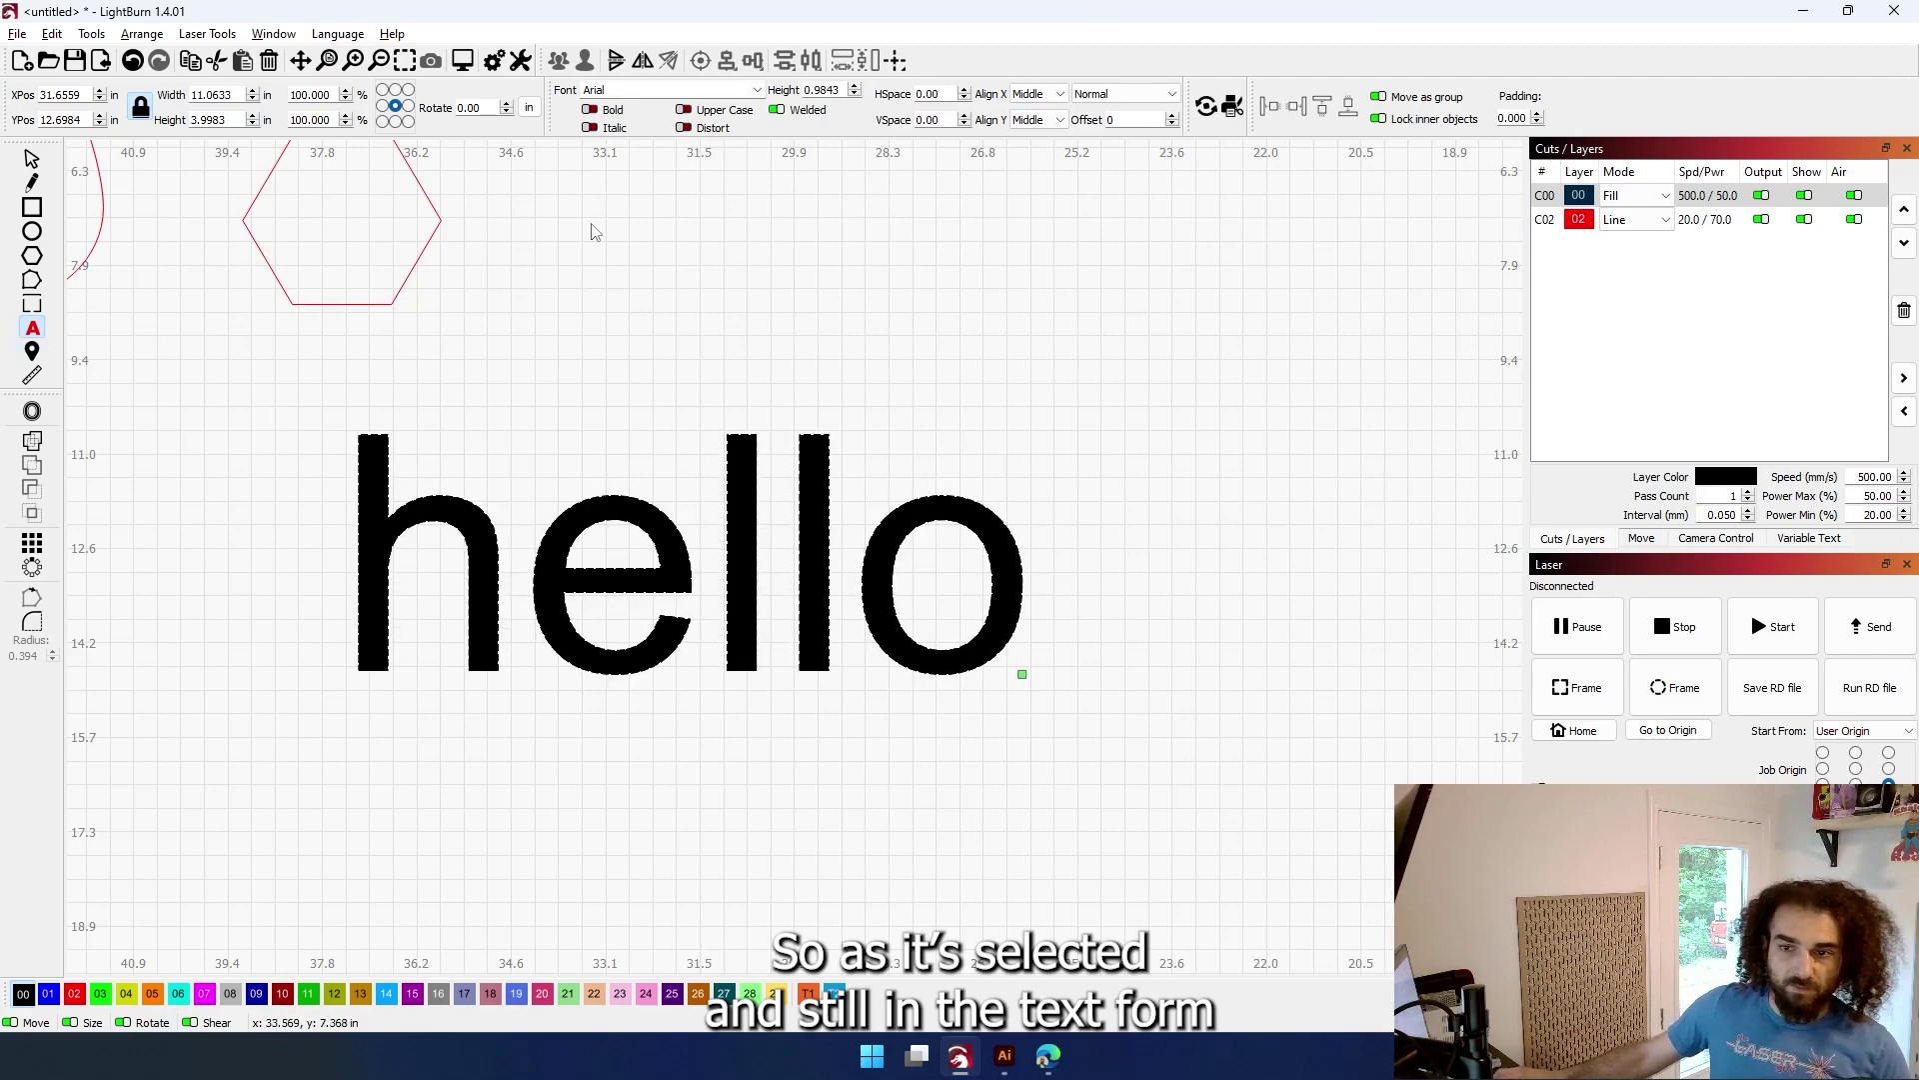
scroll(707, 91, "up", 1)
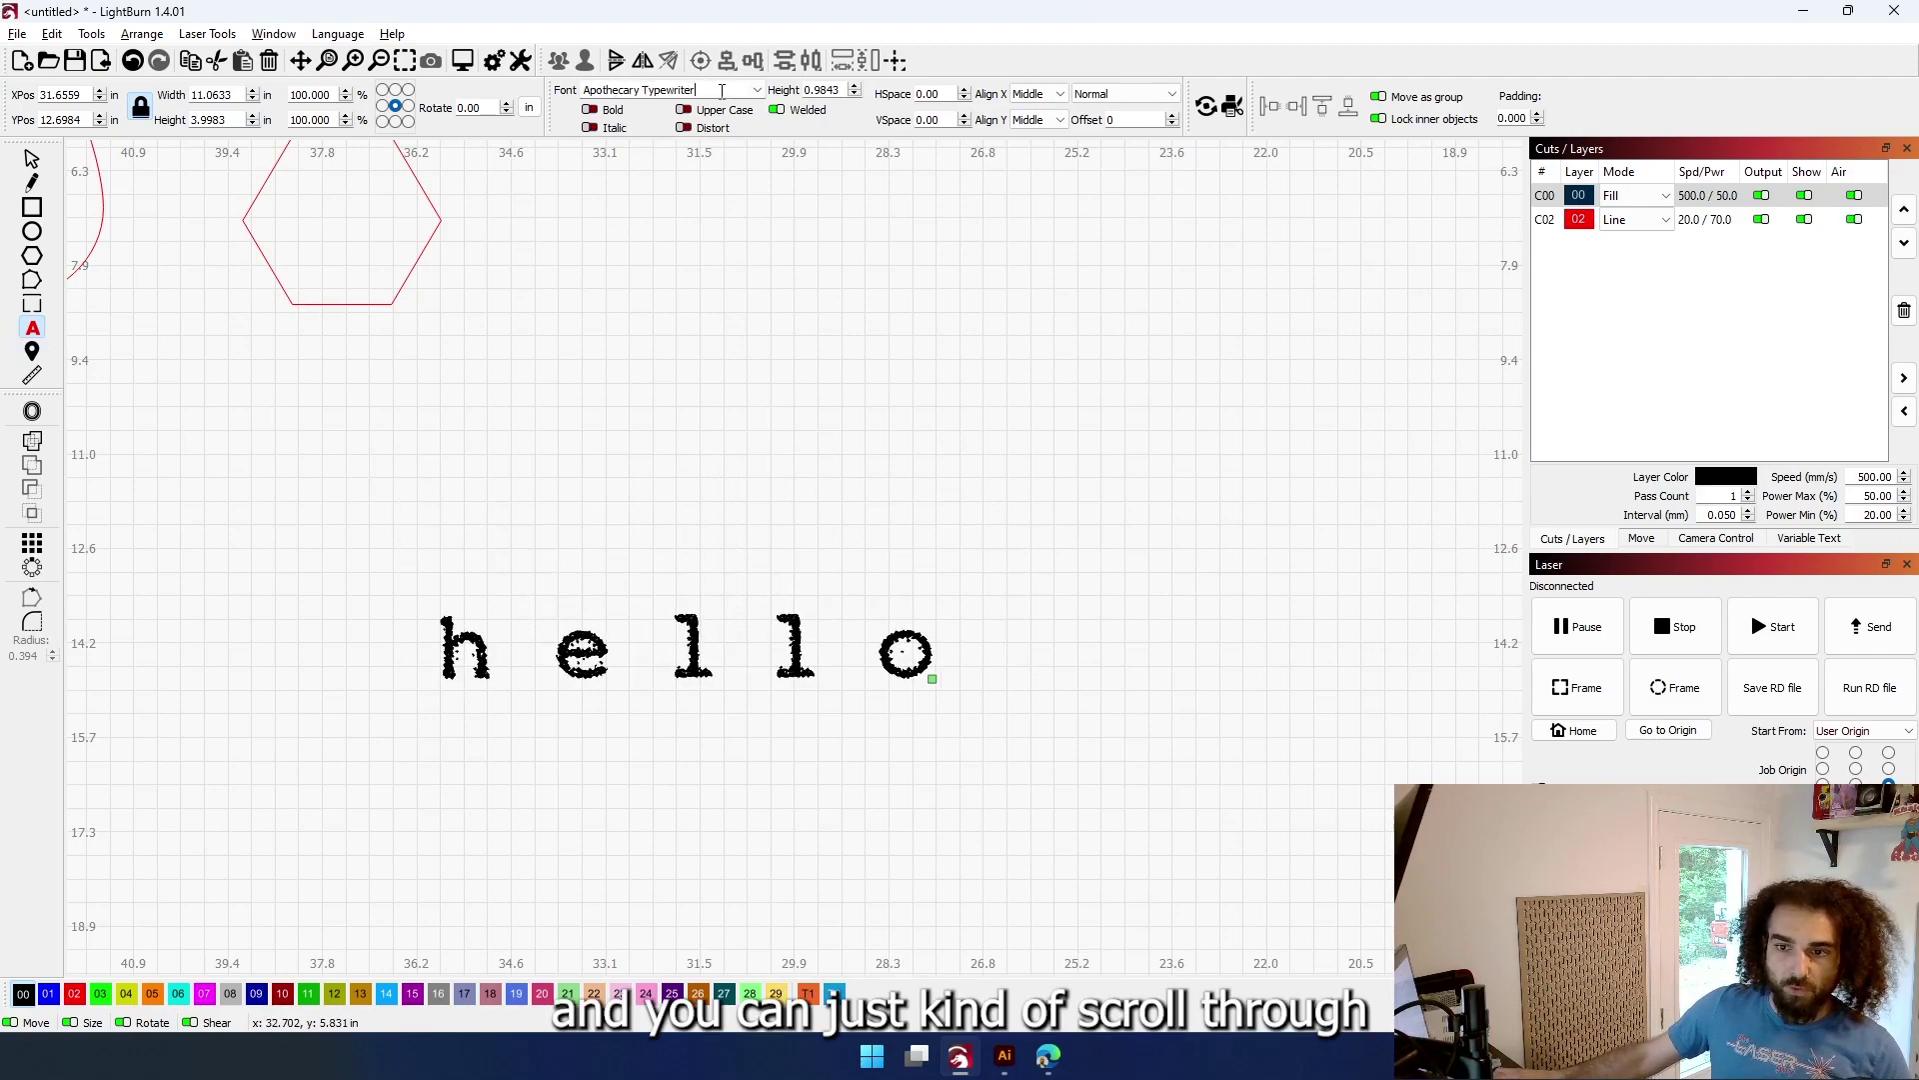
scroll(722, 91, "down", 1)
scroll(722, 91, "down", 1)
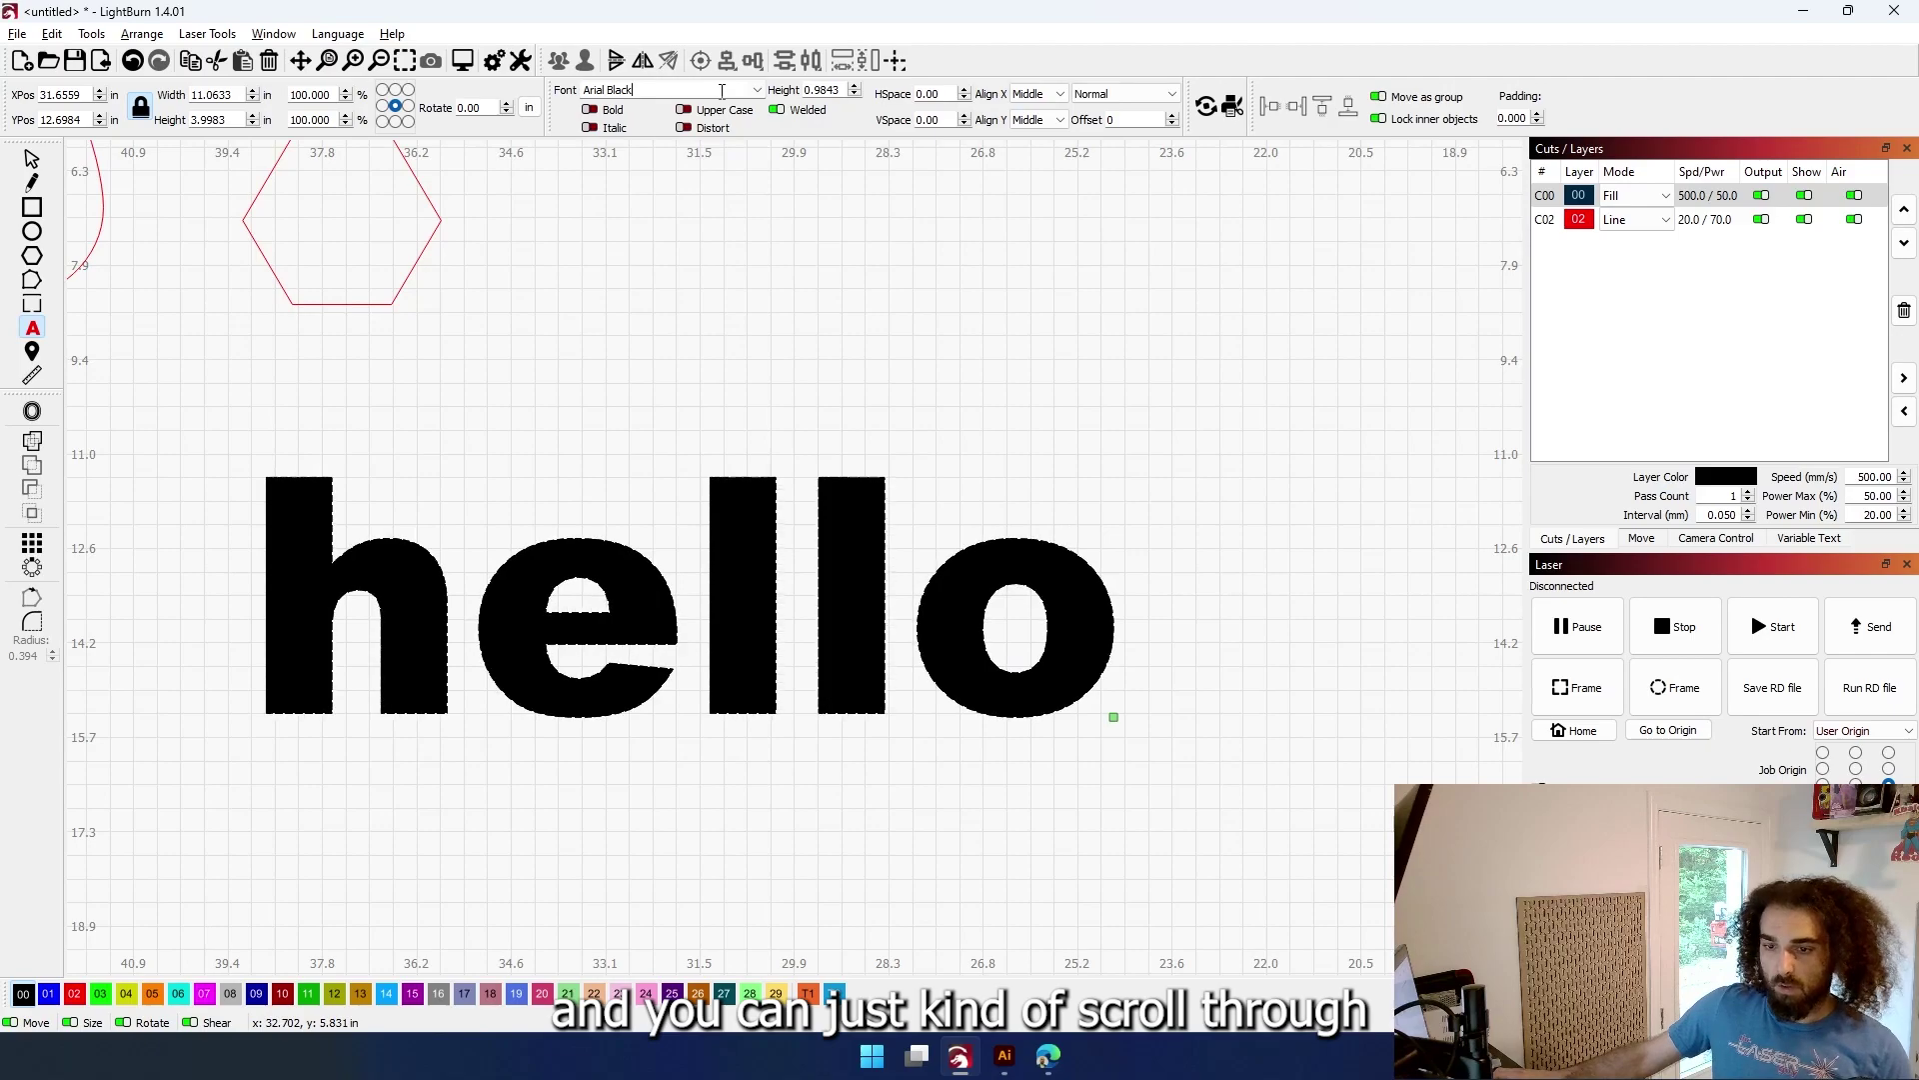
scroll(722, 91, "up", 3)
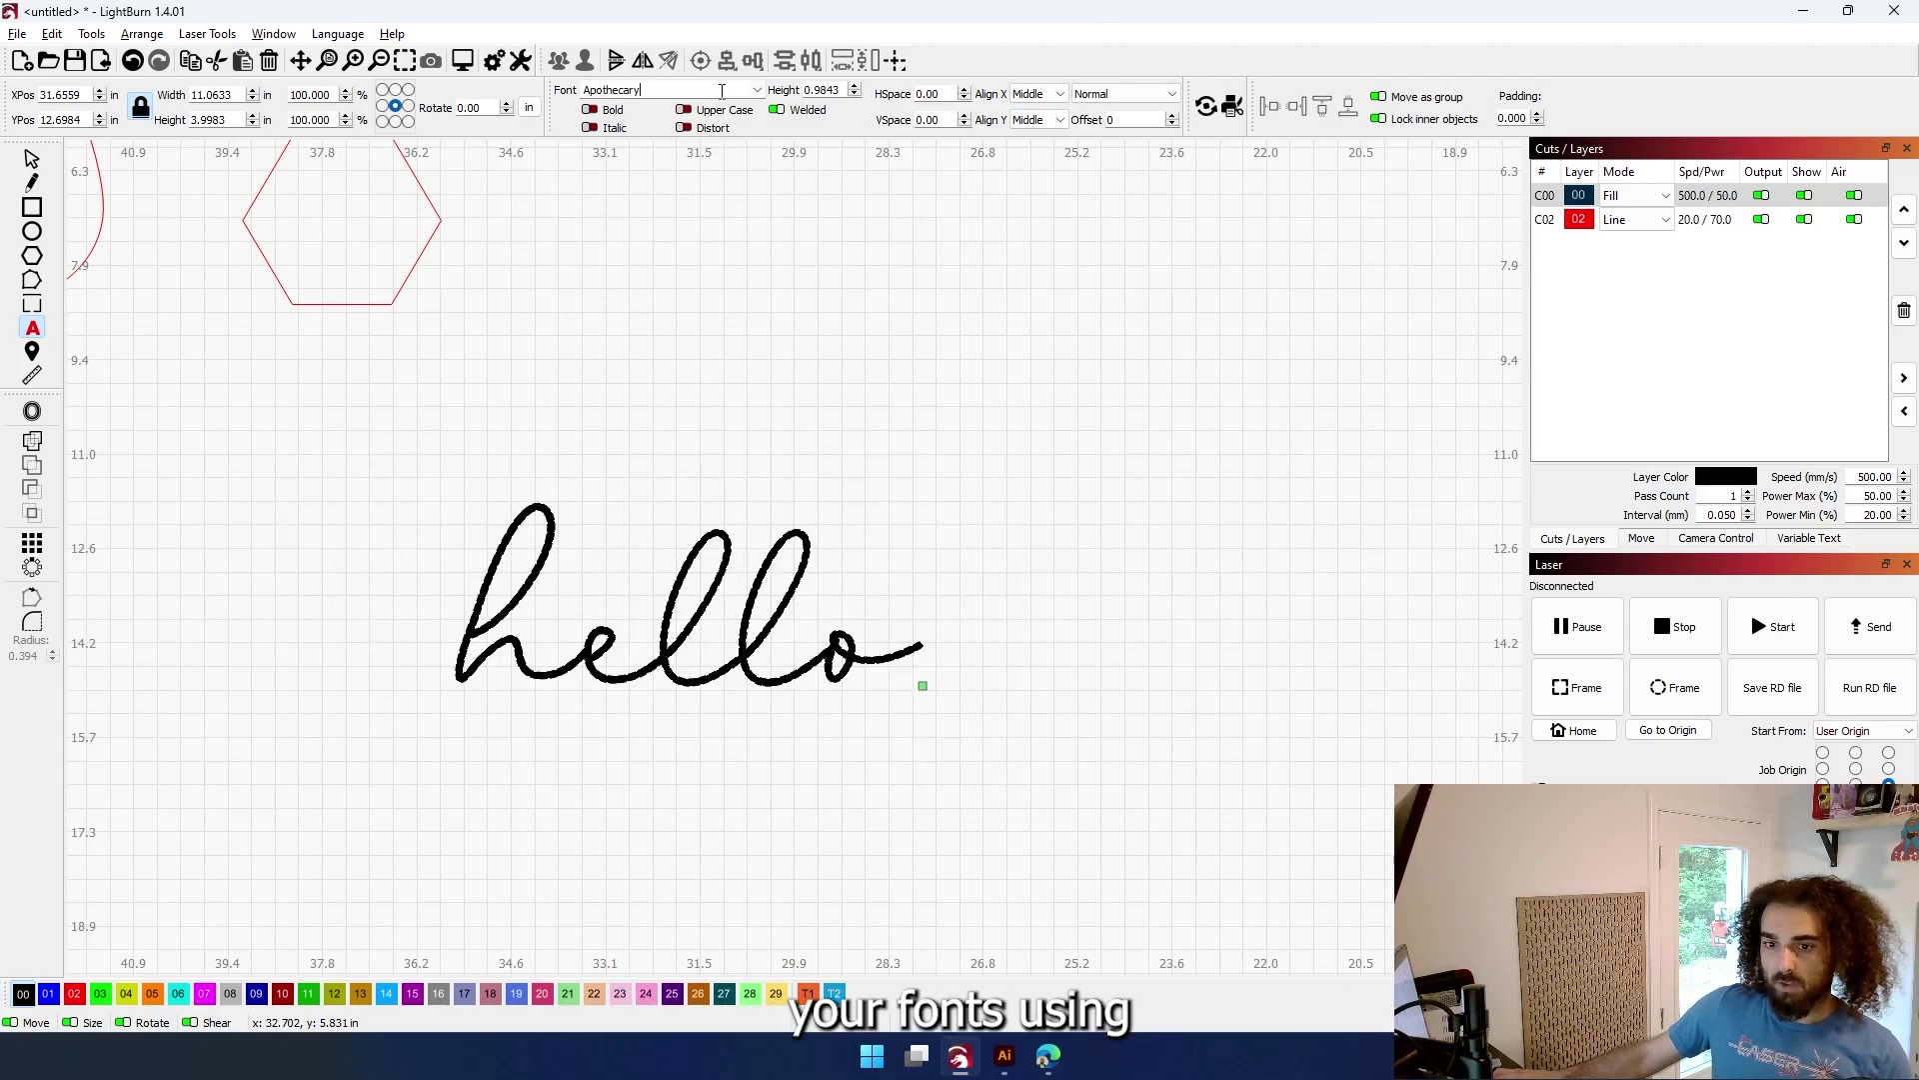
scroll(722, 91, "up", 1)
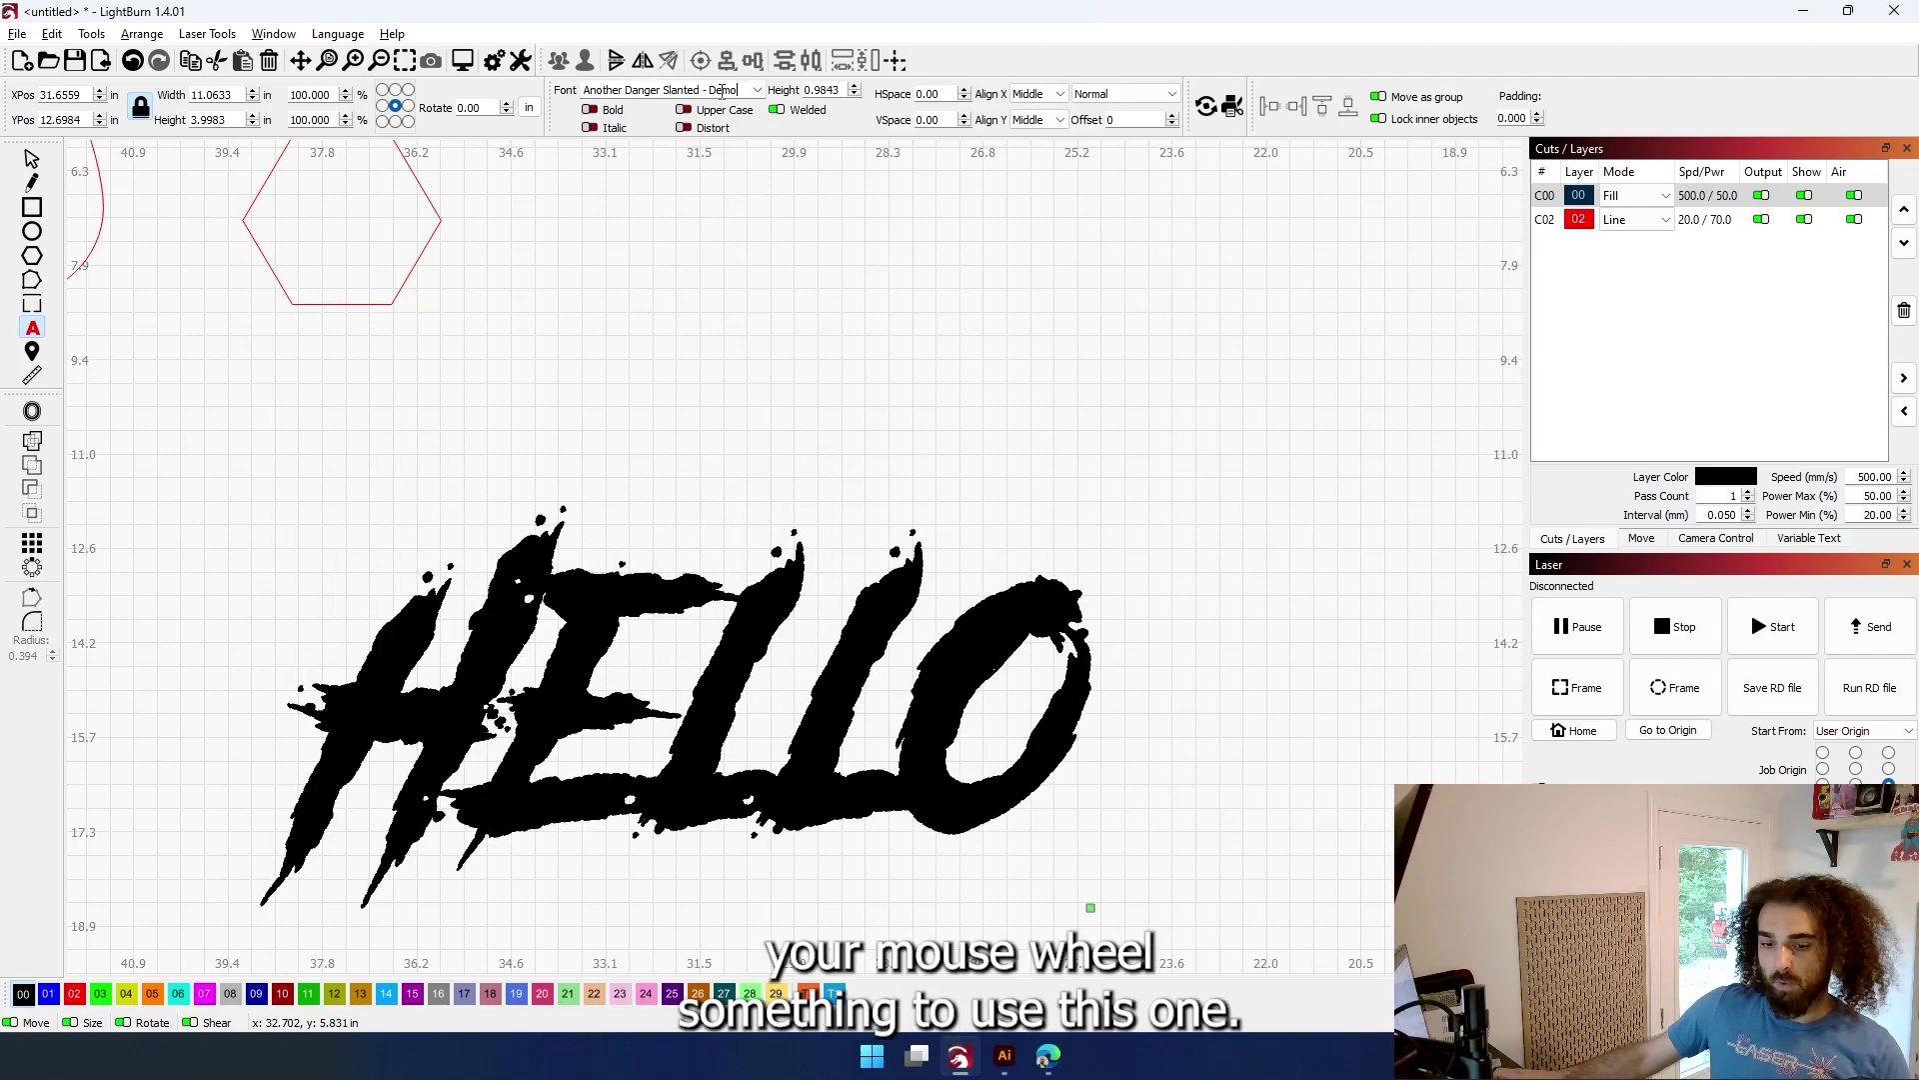
scroll(721, 91, "up", 1)
scroll(722, 91, "up", 1)
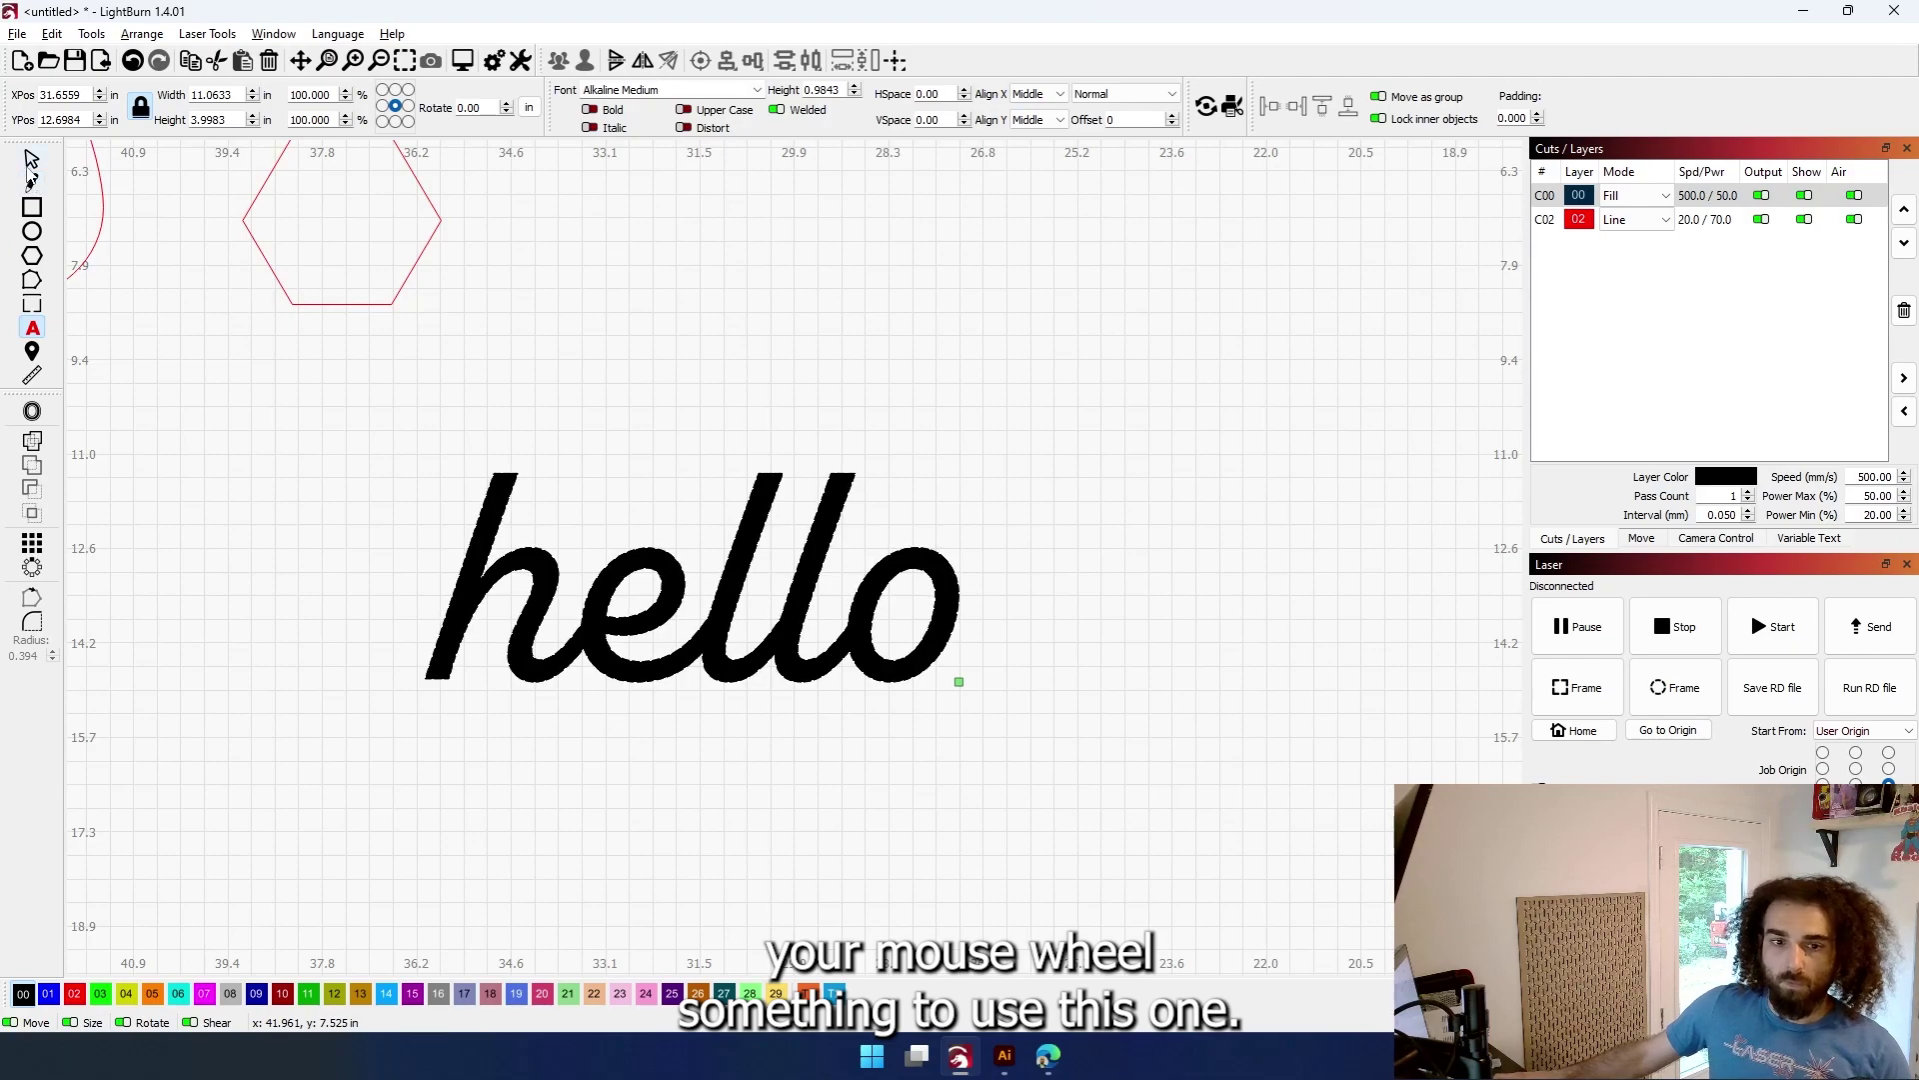
left_click(30, 160)
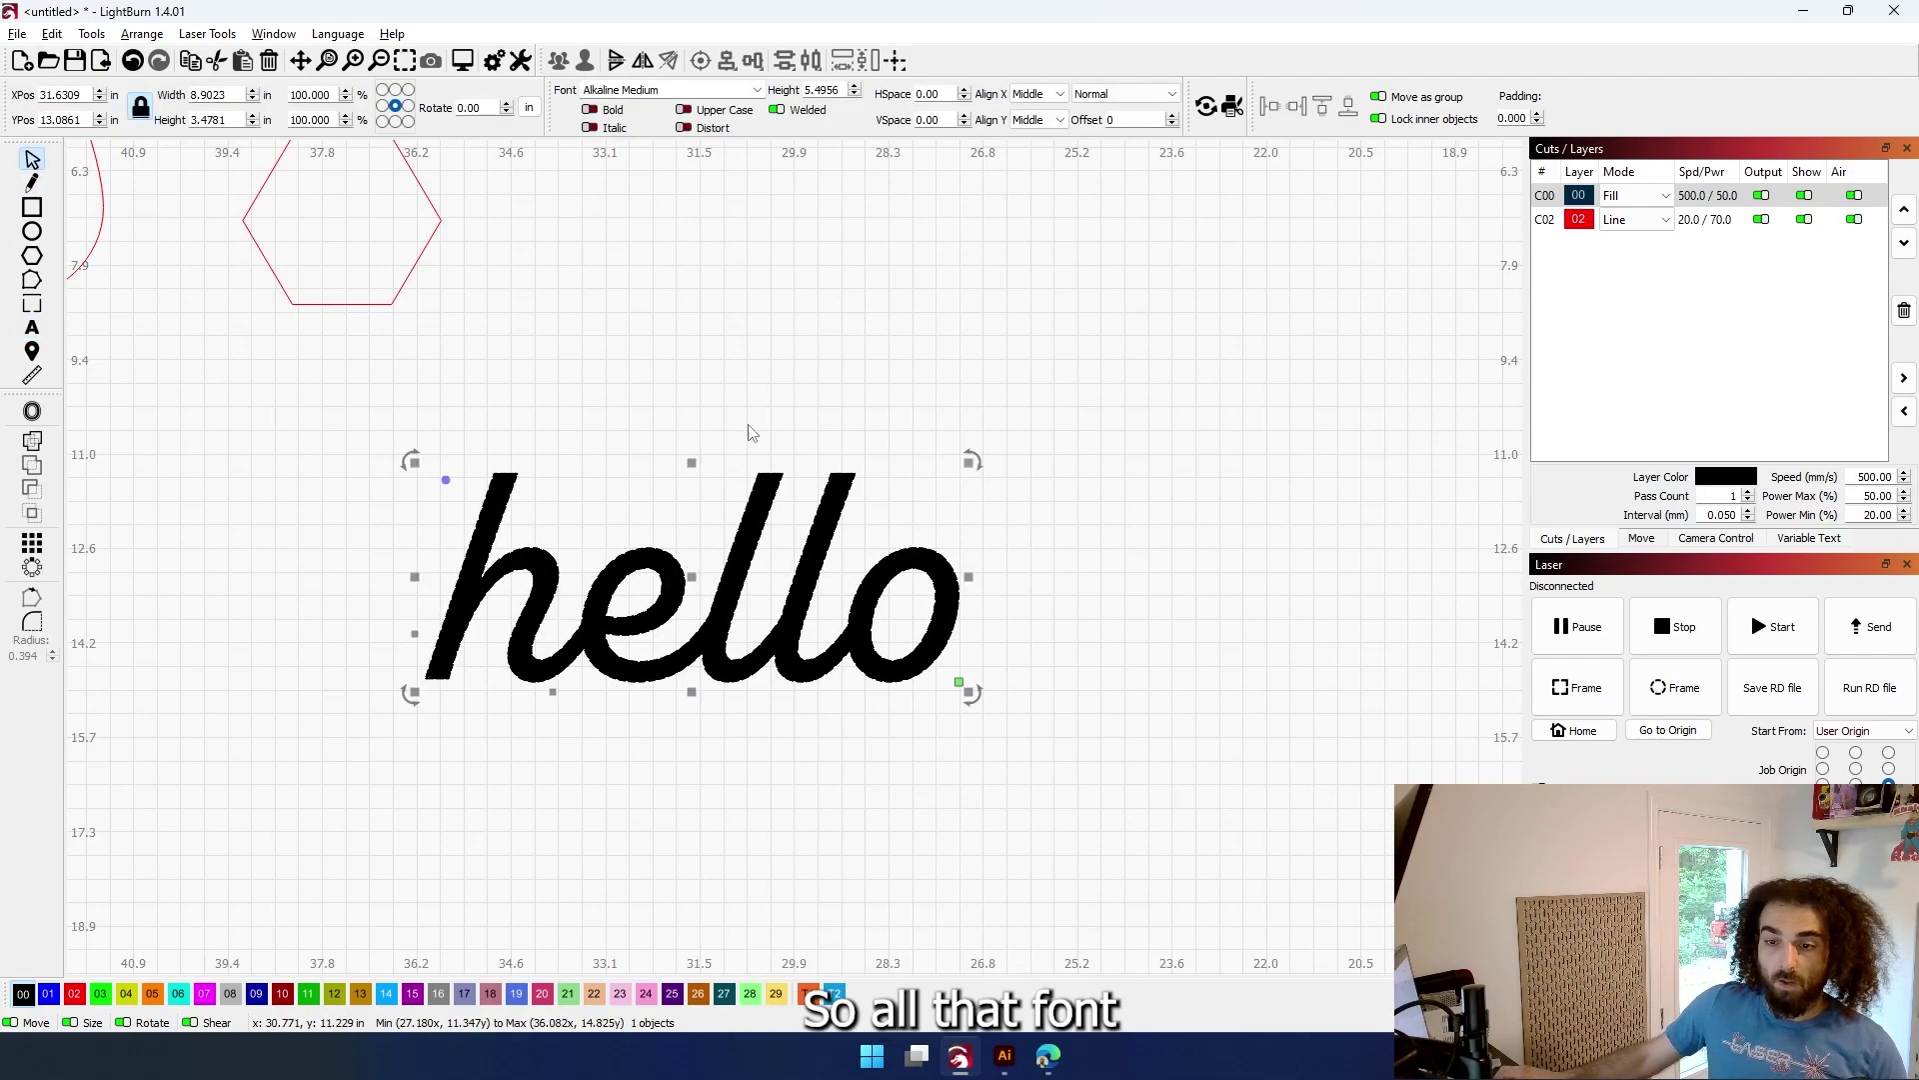
left_click(778, 110)
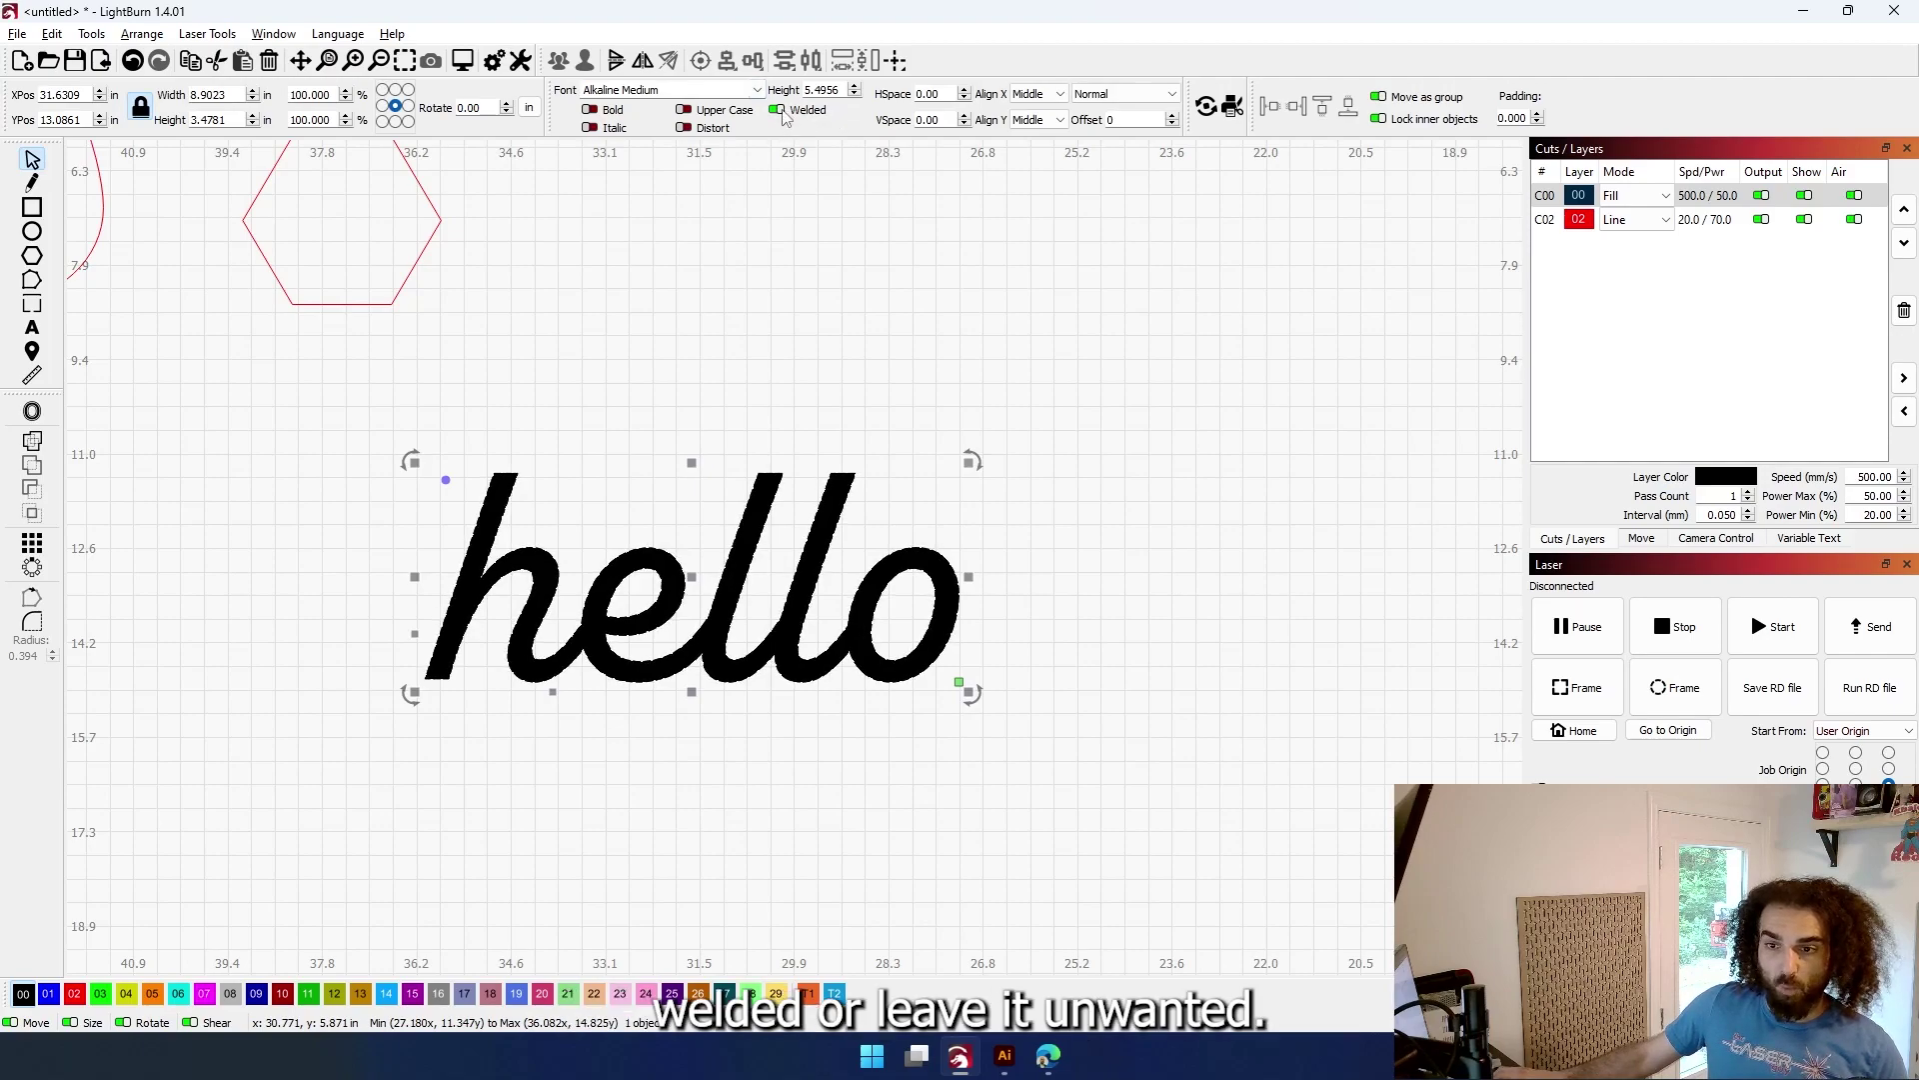
left_click(781, 112)
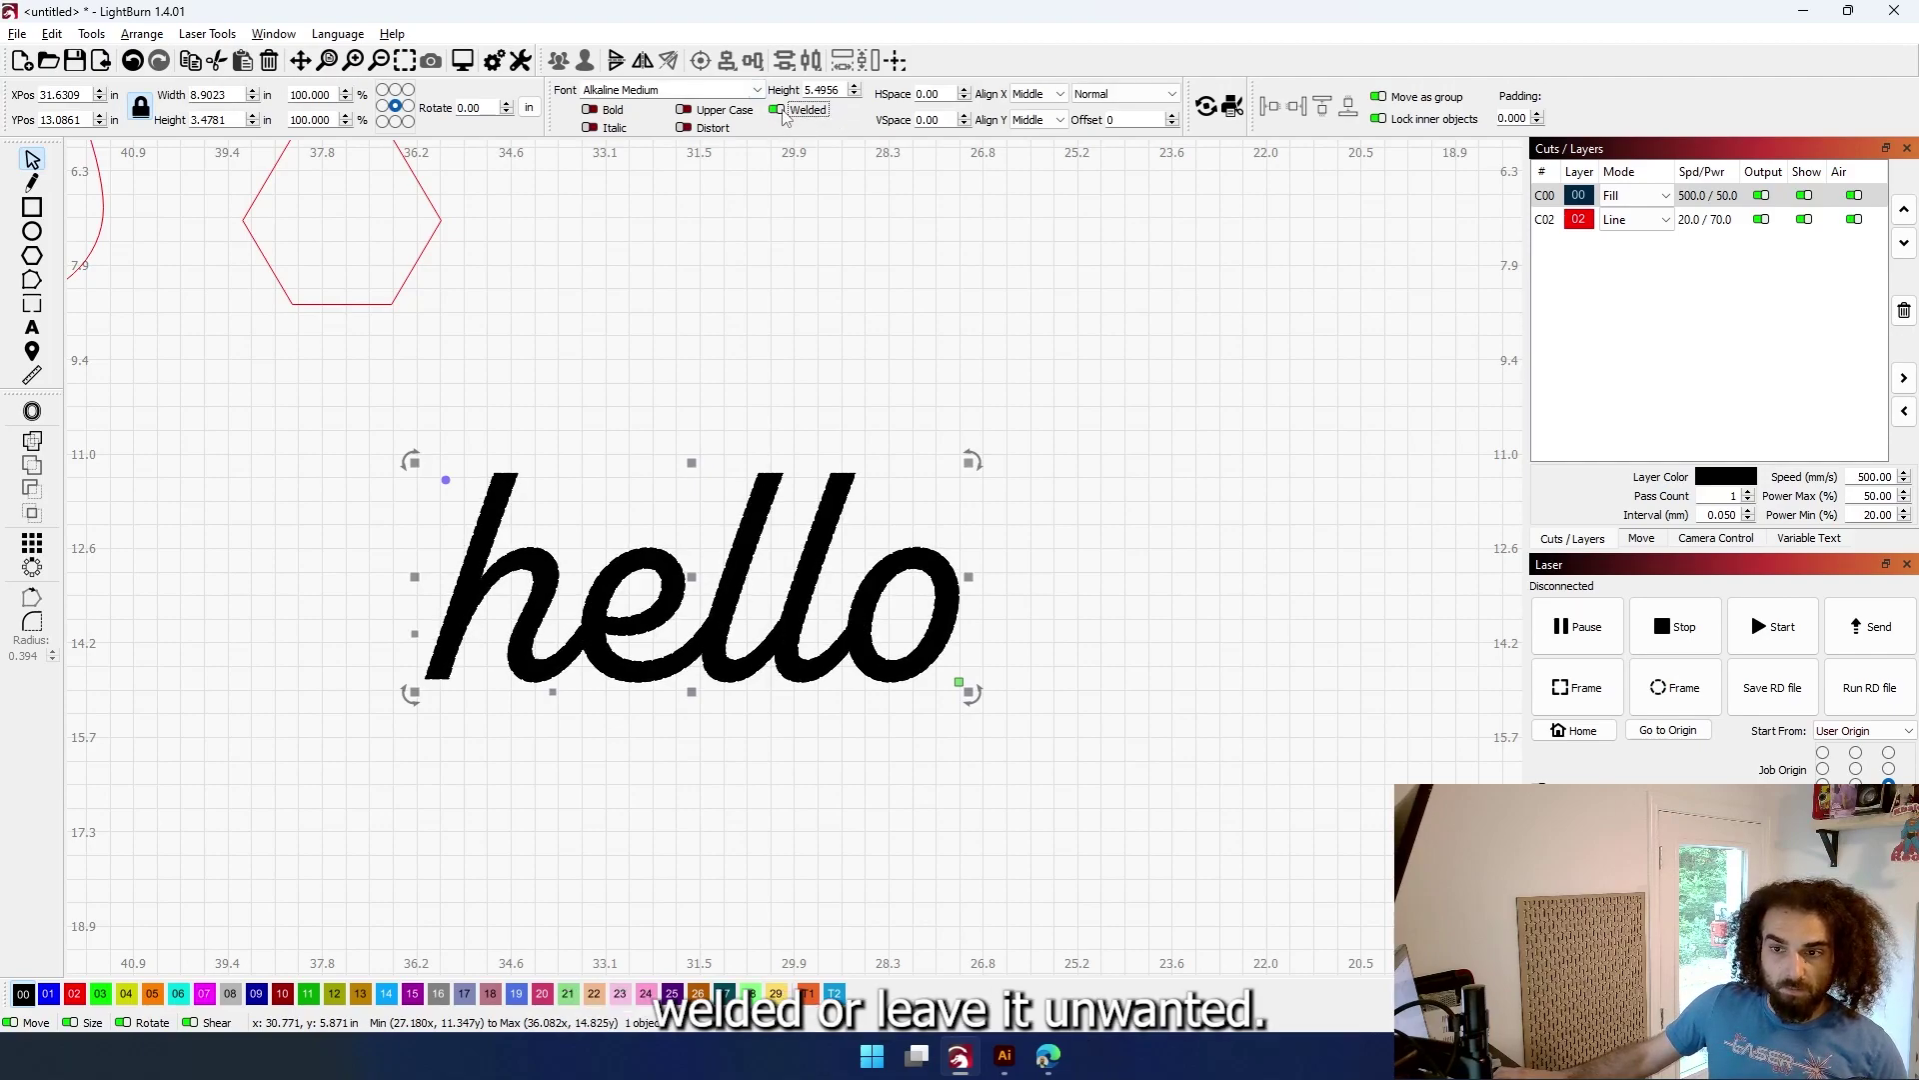
left_click(685, 112)
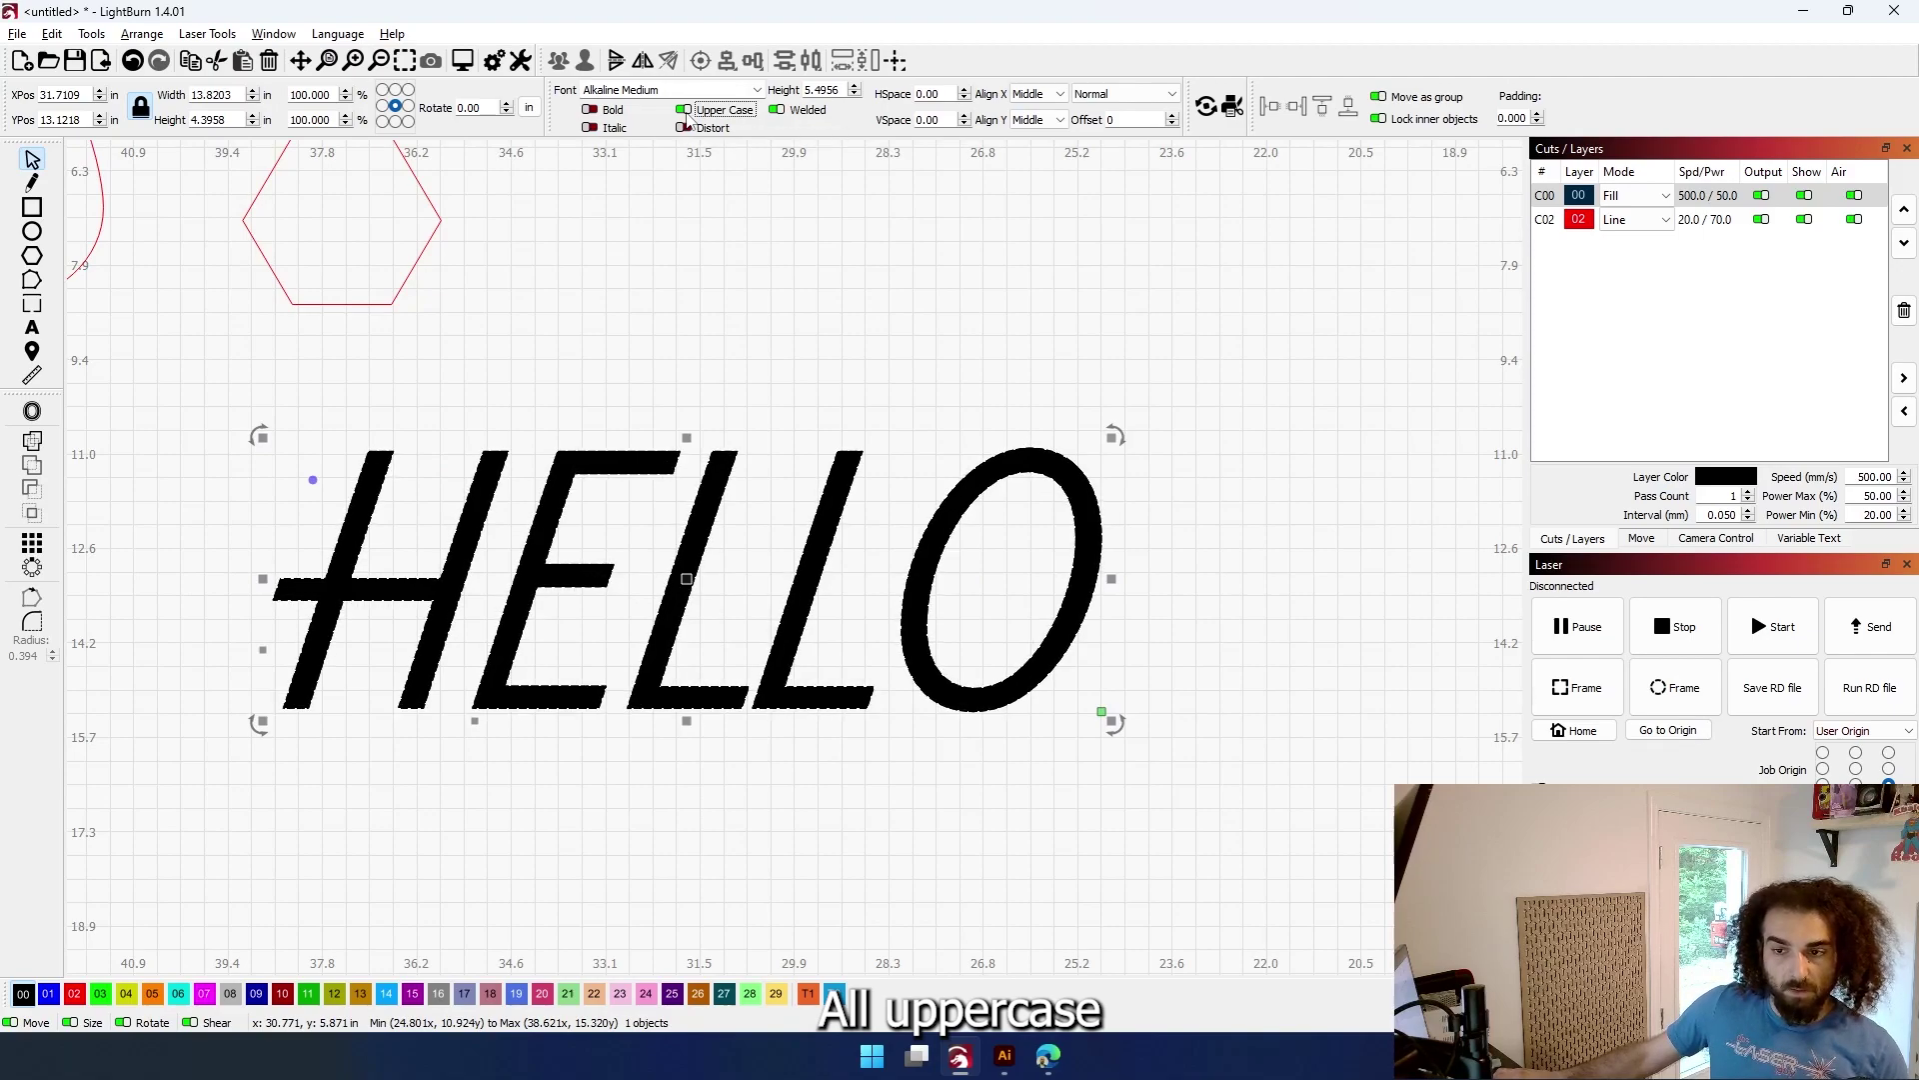
left_click(687, 114)
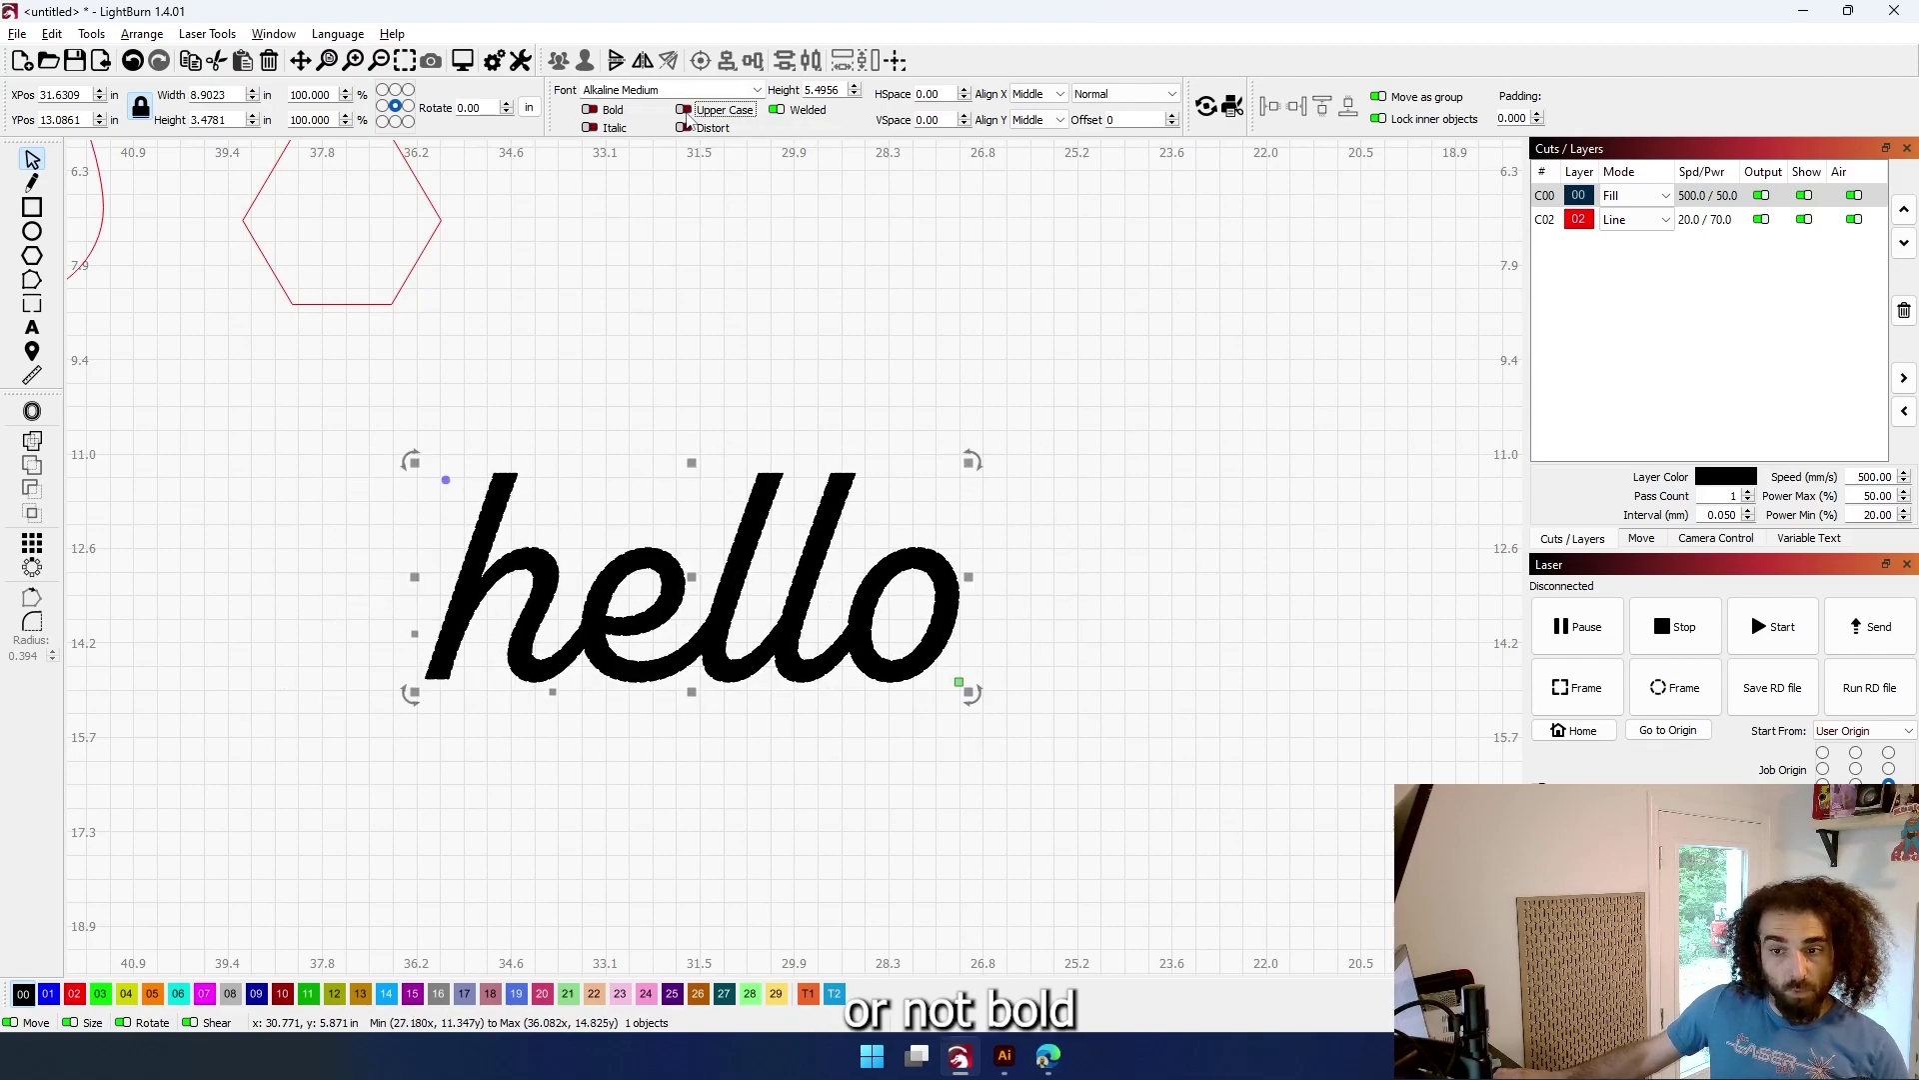
left_click(590, 111)
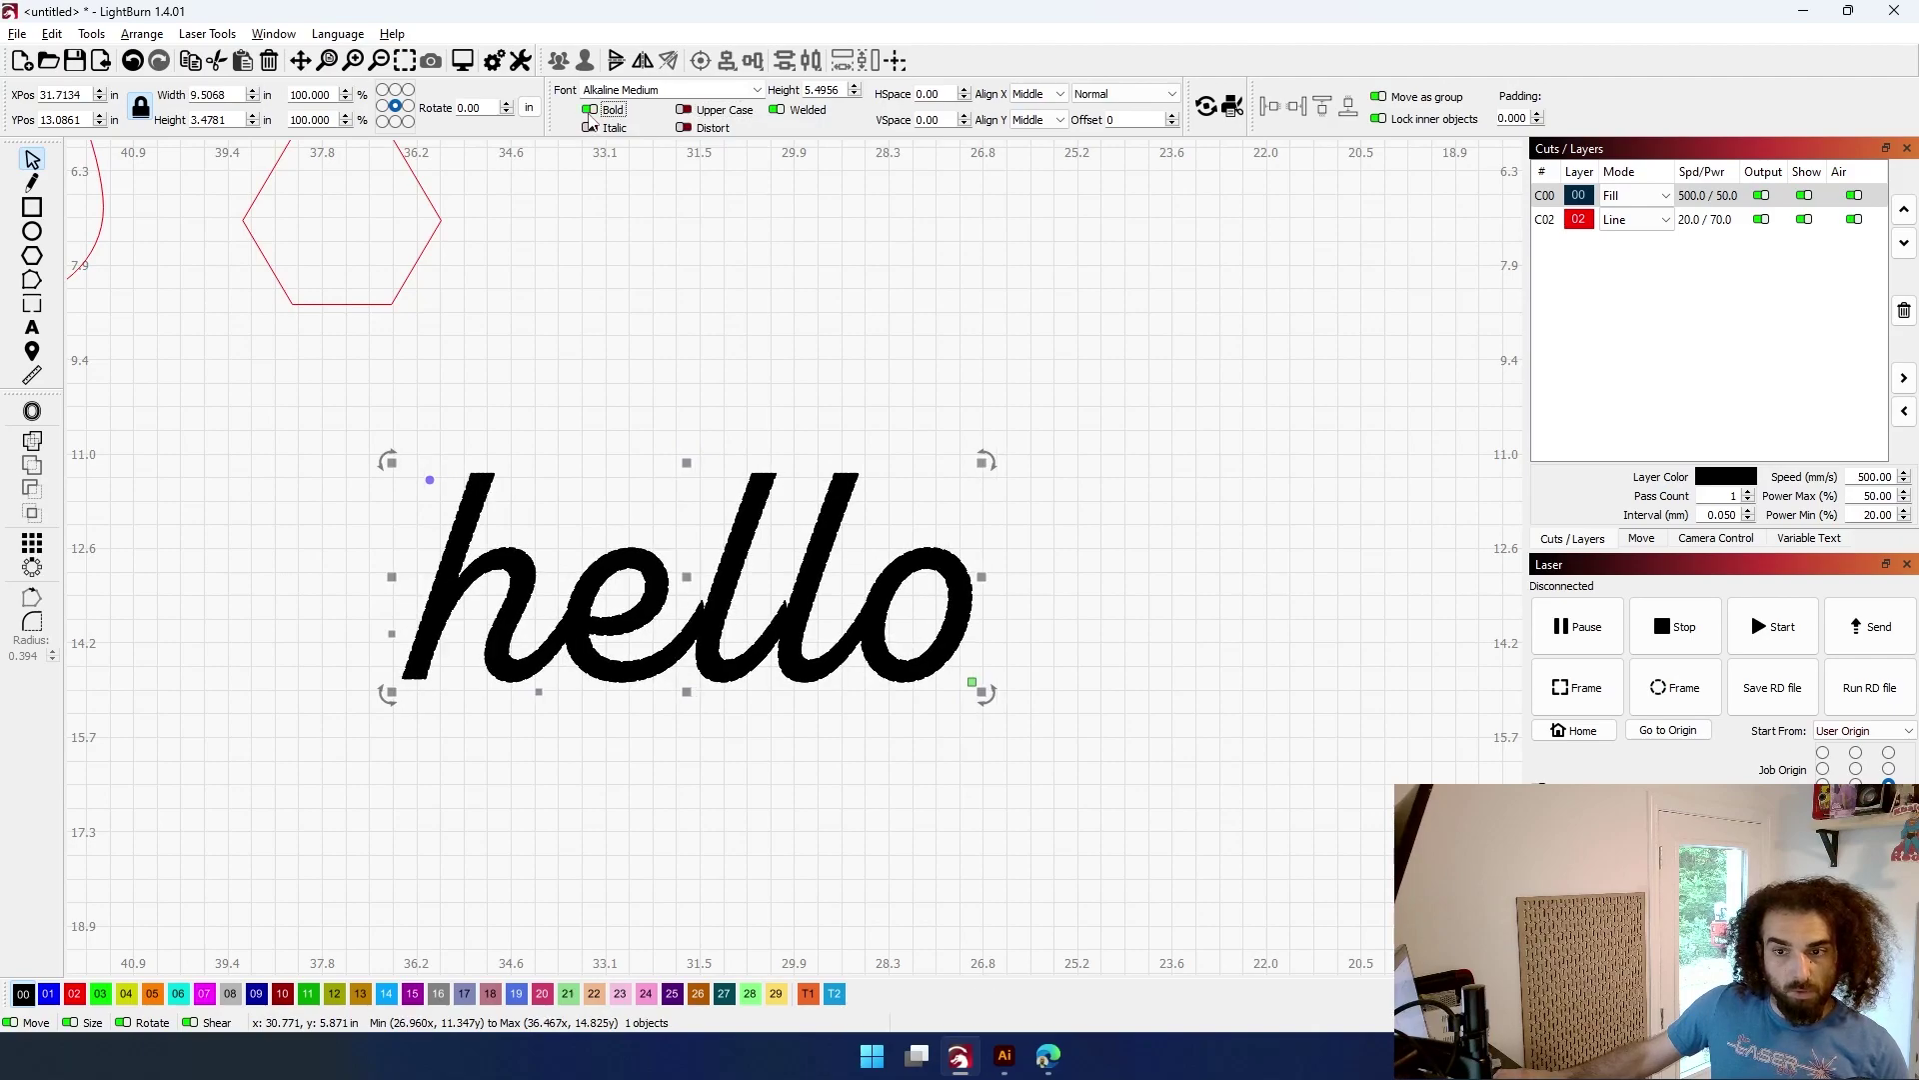
left_click(590, 112)
left_click(589, 128)
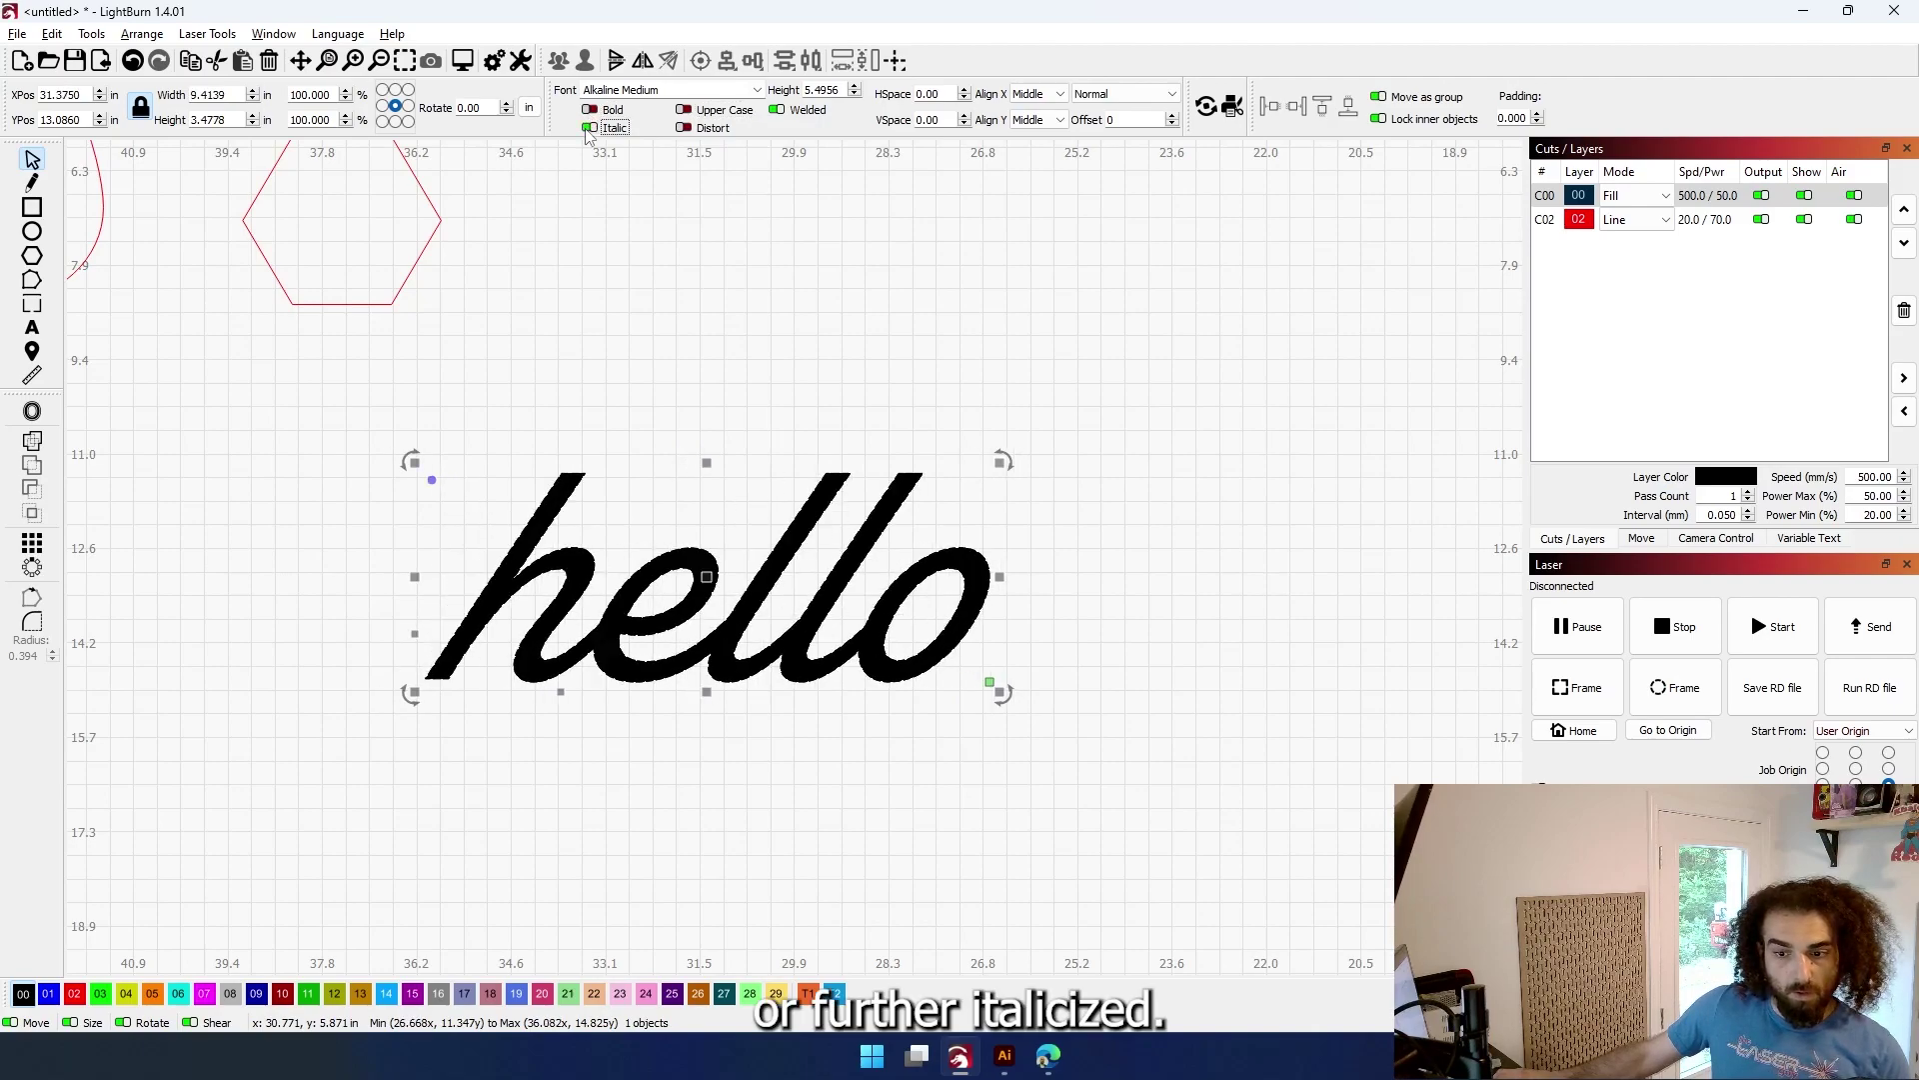
left_click(588, 128)
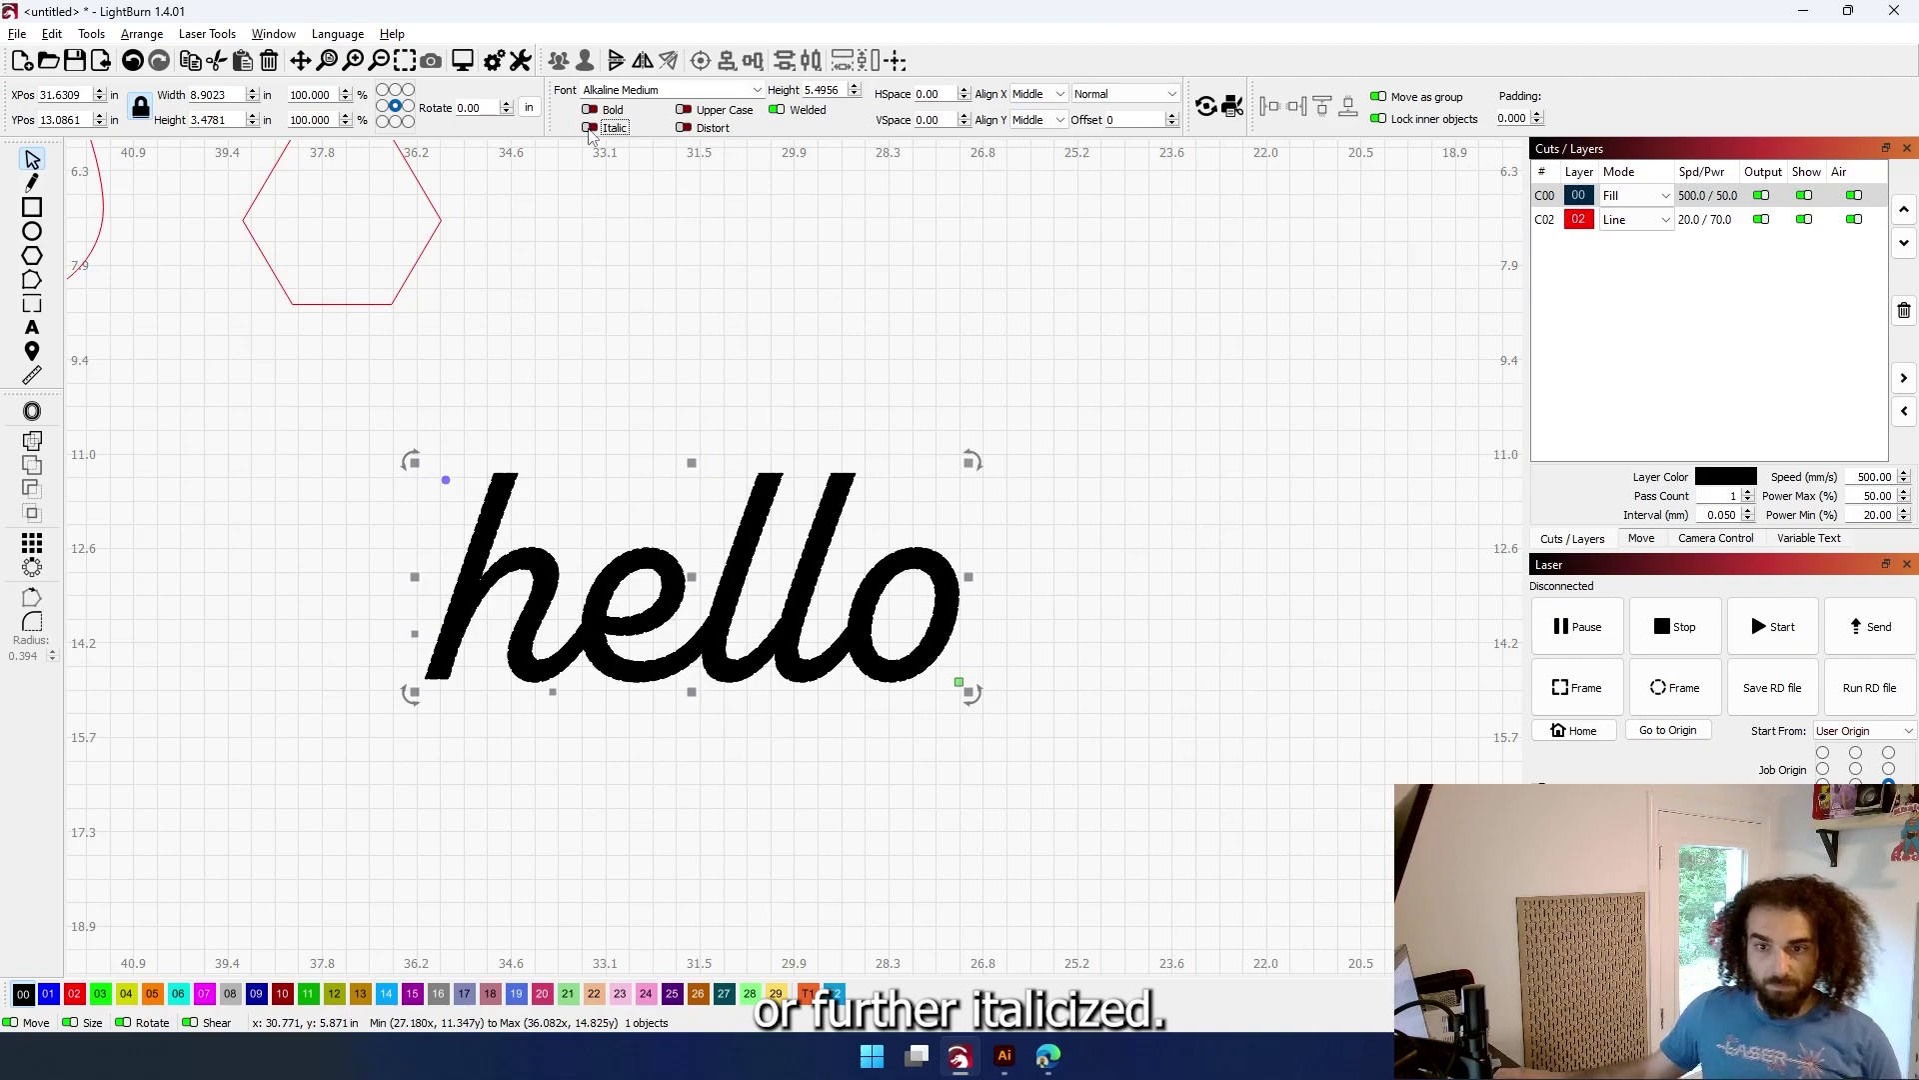
left_click(100, 345)
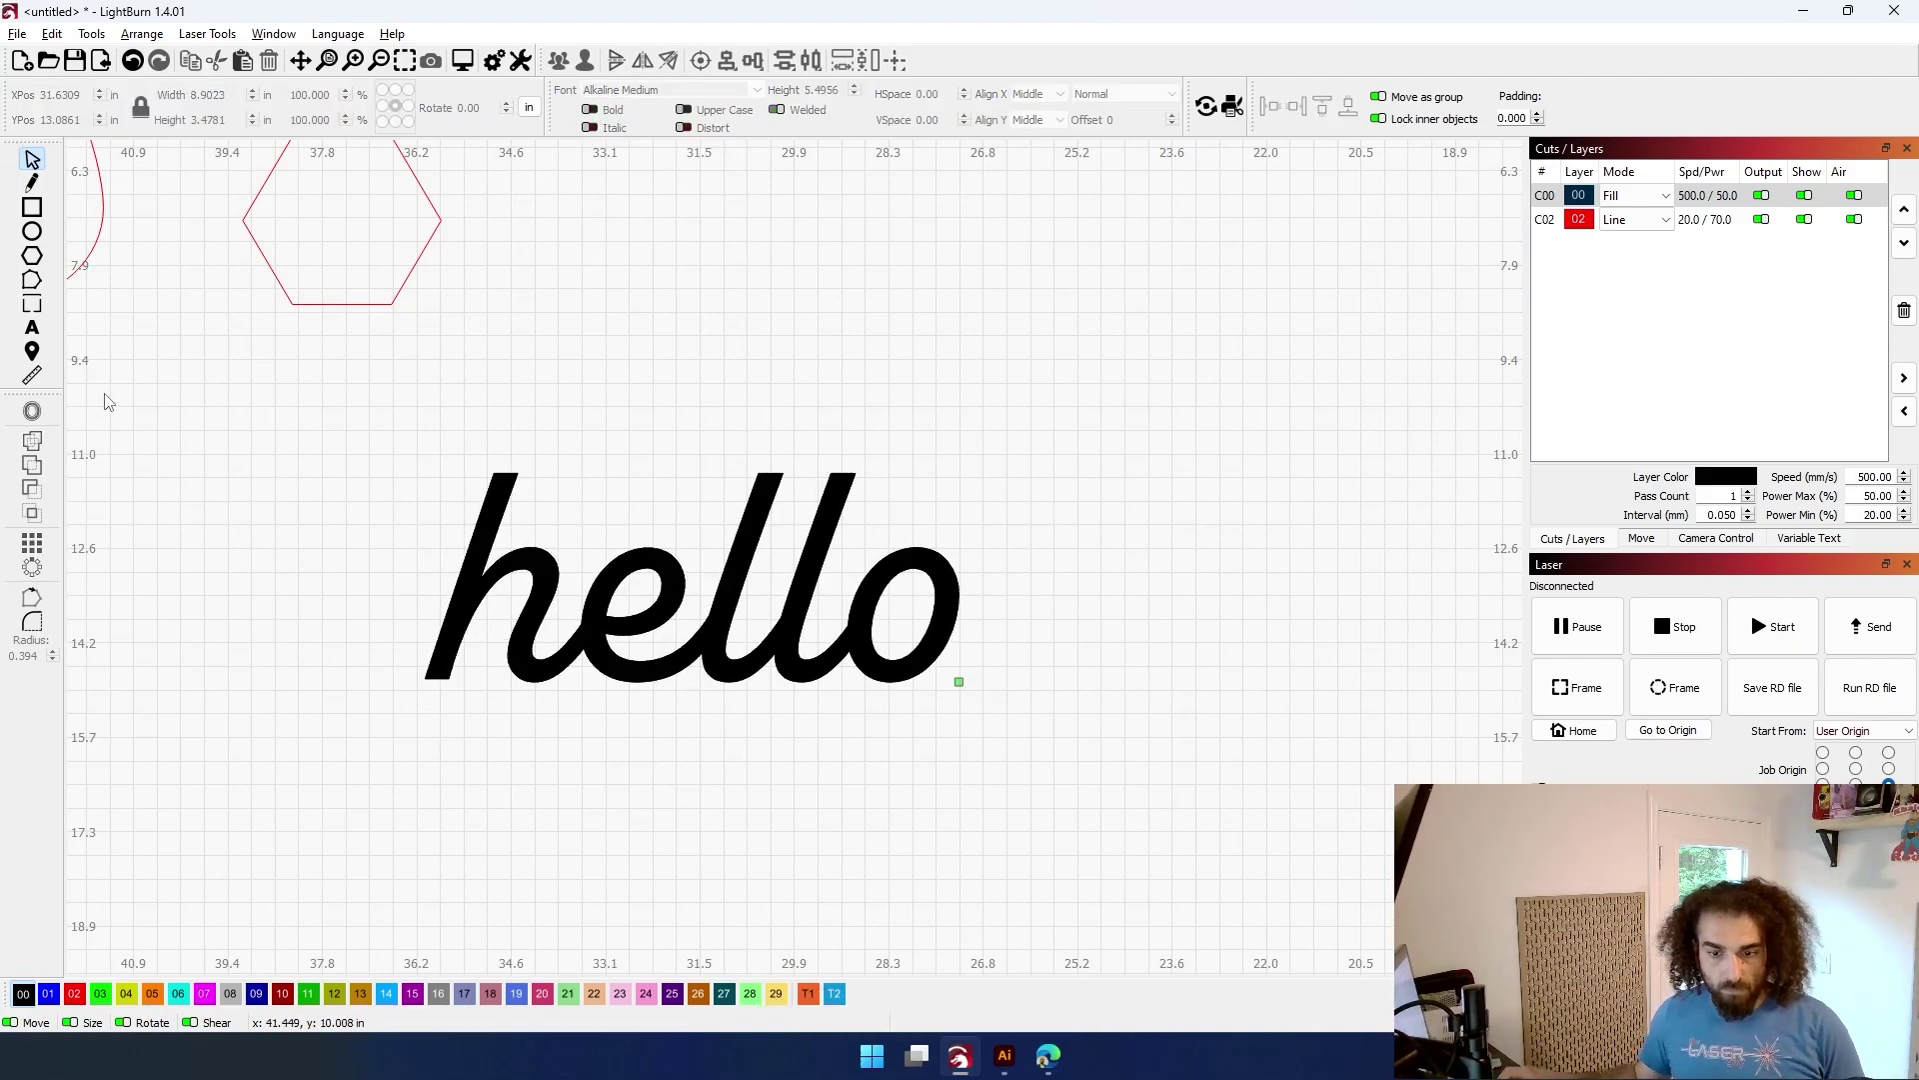
left_click(649, 696)
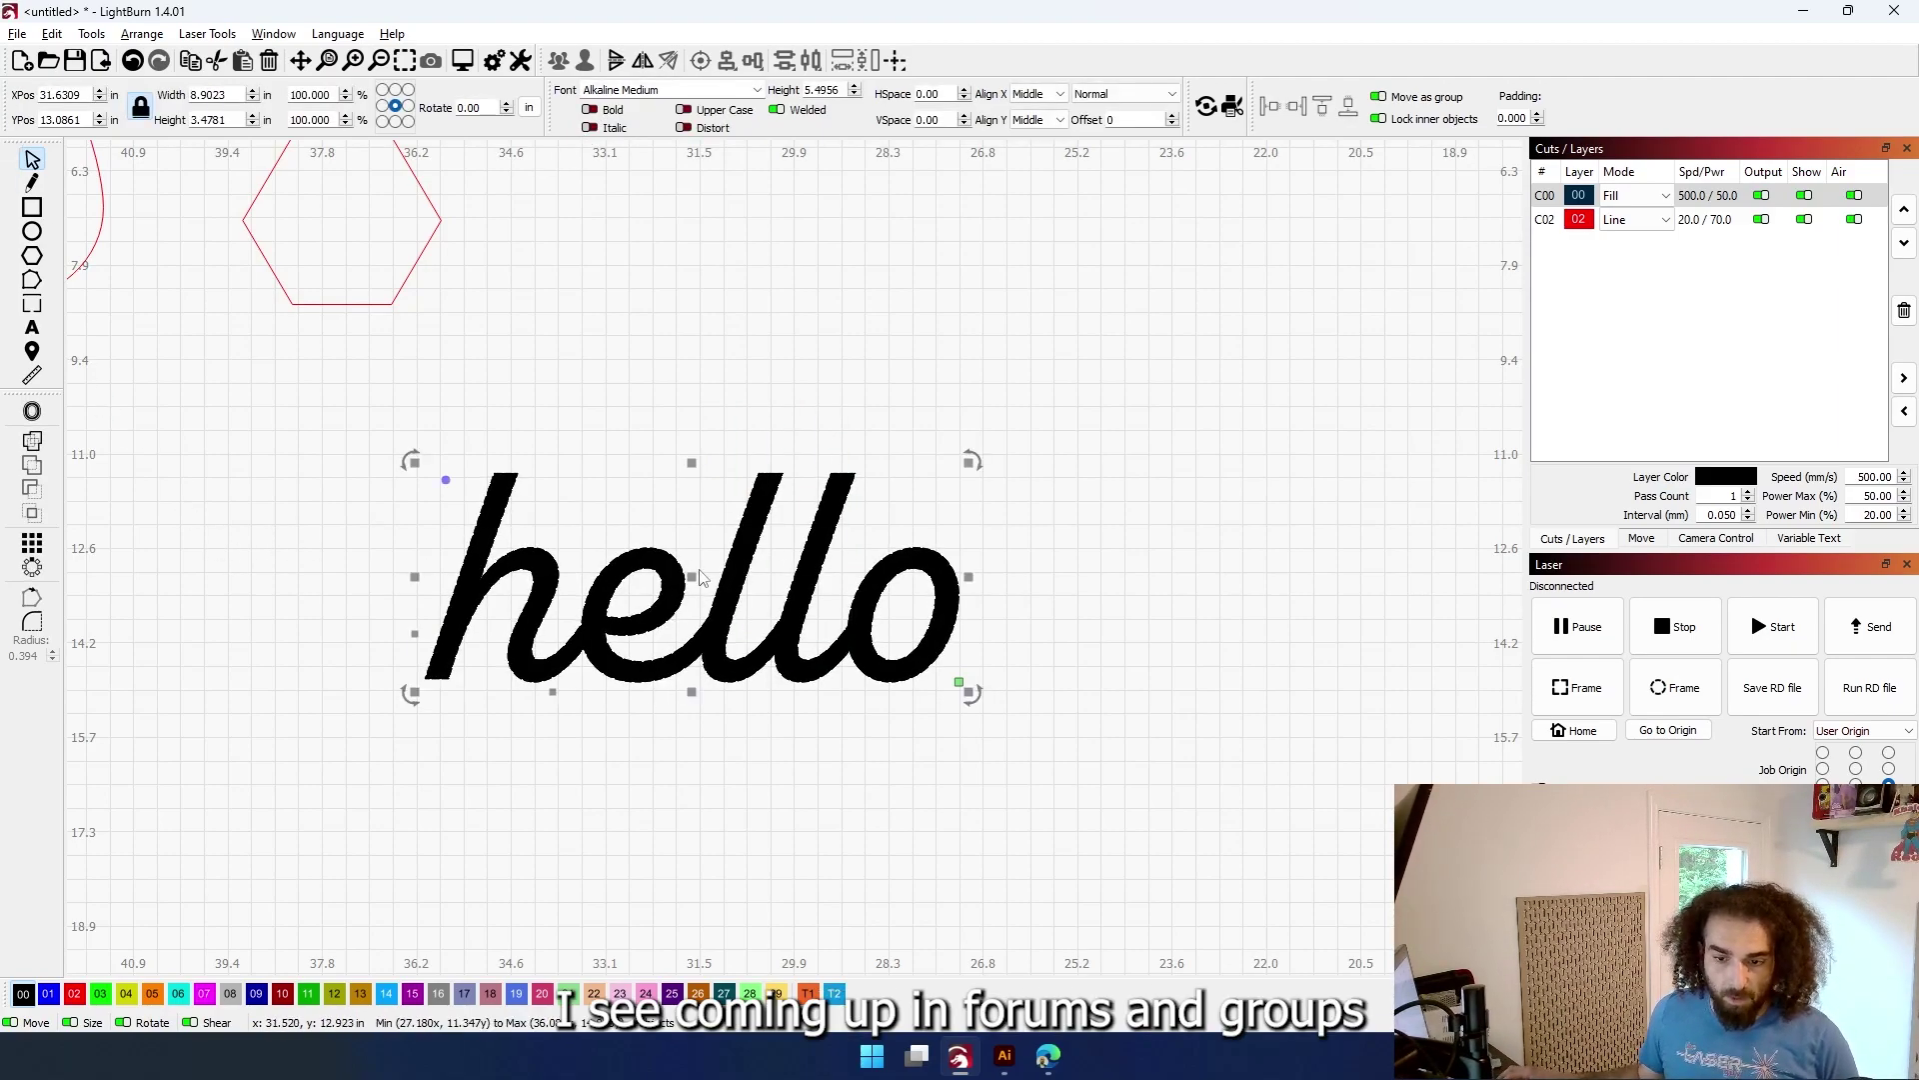
Shift the hello text to the right, toward the centre of the canvas
left_click_drag(700, 577, 874, 570)
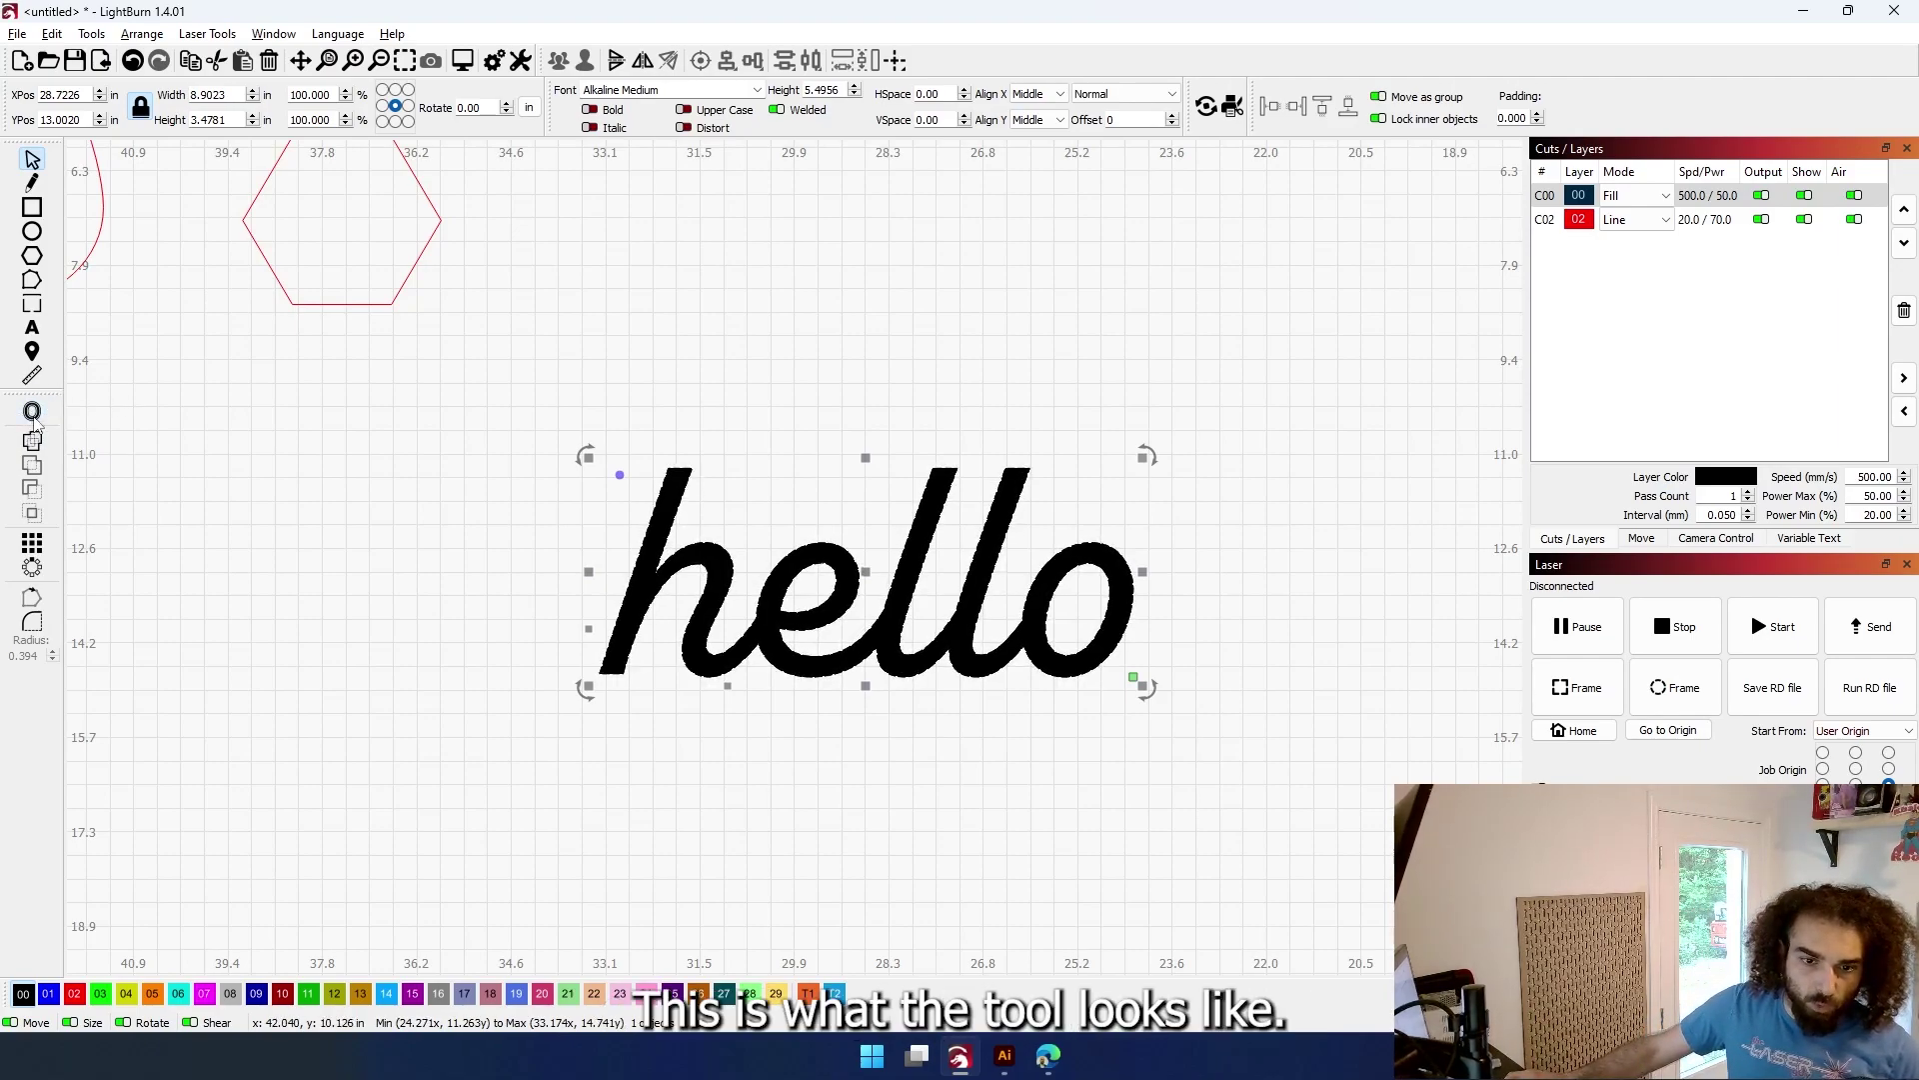
Preview an Offset Shapes outline of hello at 0.3525, direction Both, corner style Corner
left_click(32, 413)
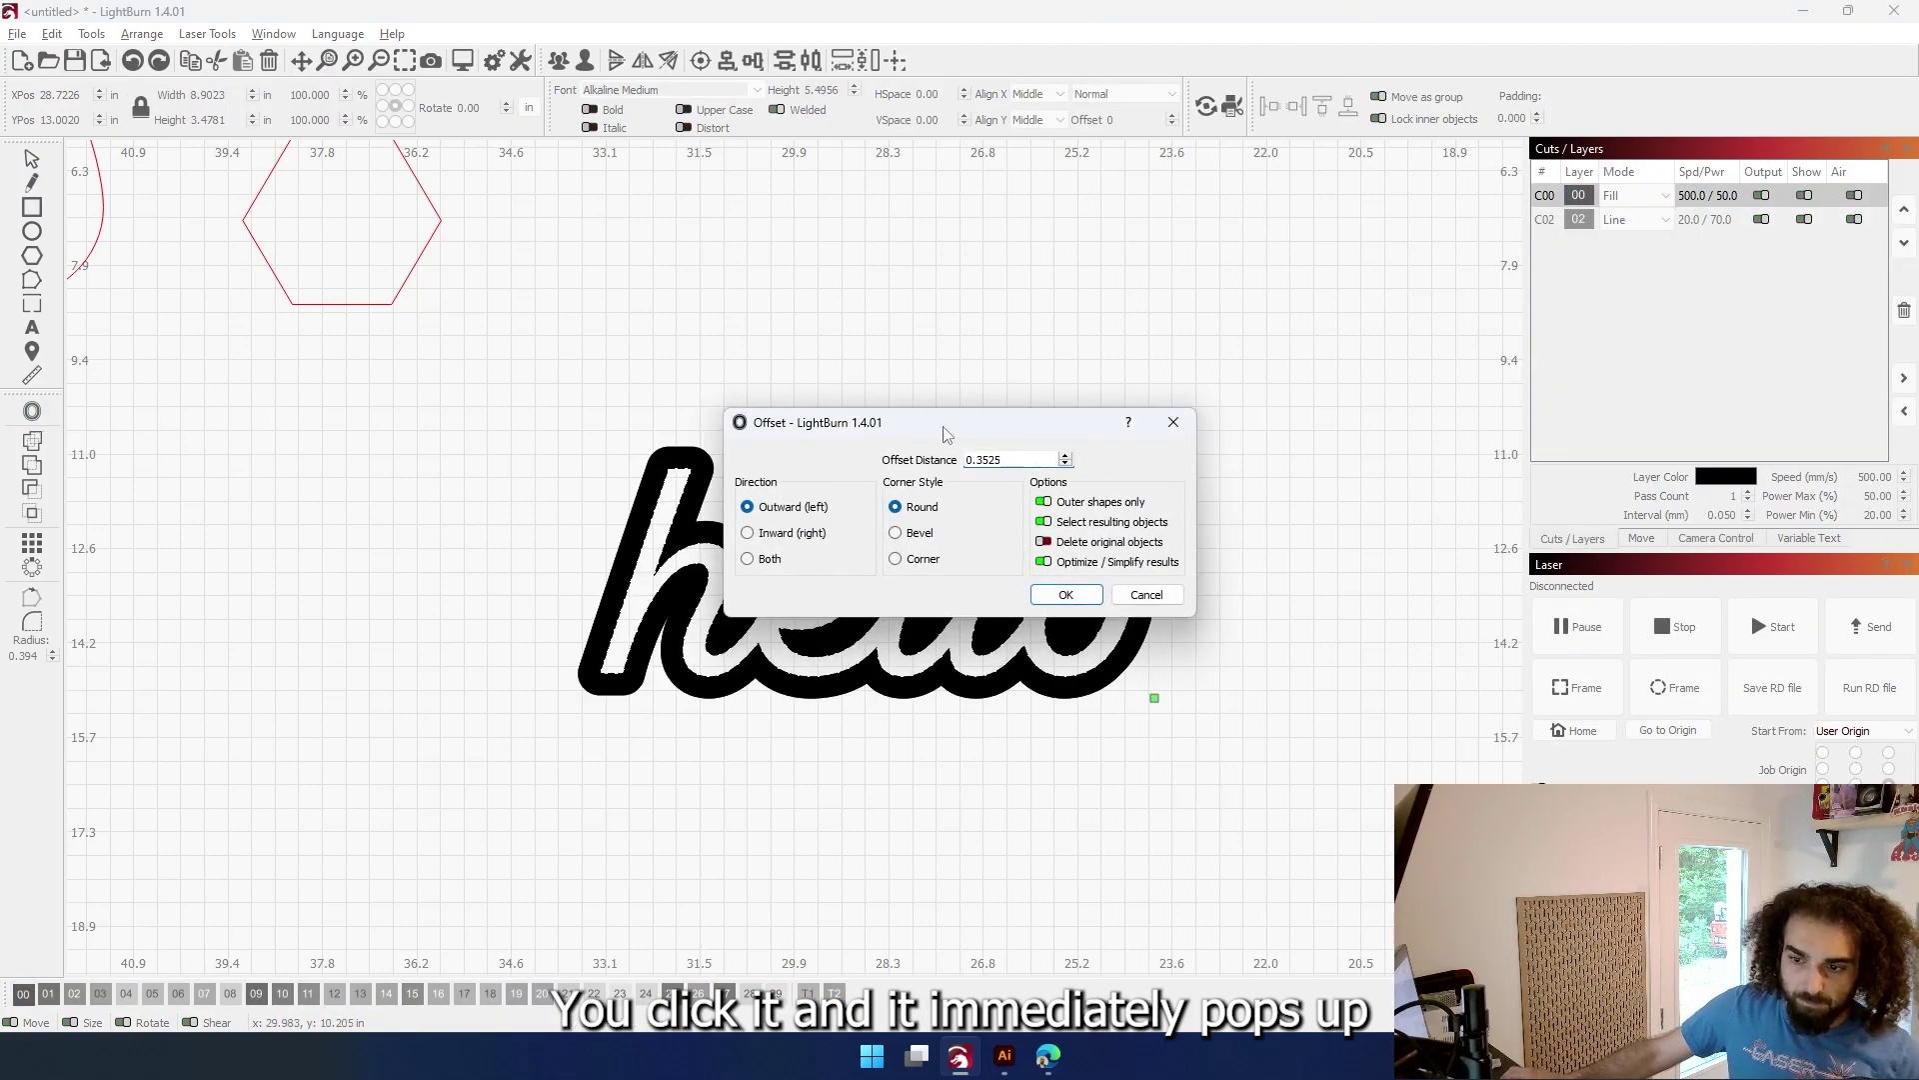
left_click_drag(945, 433, 1174, 210)
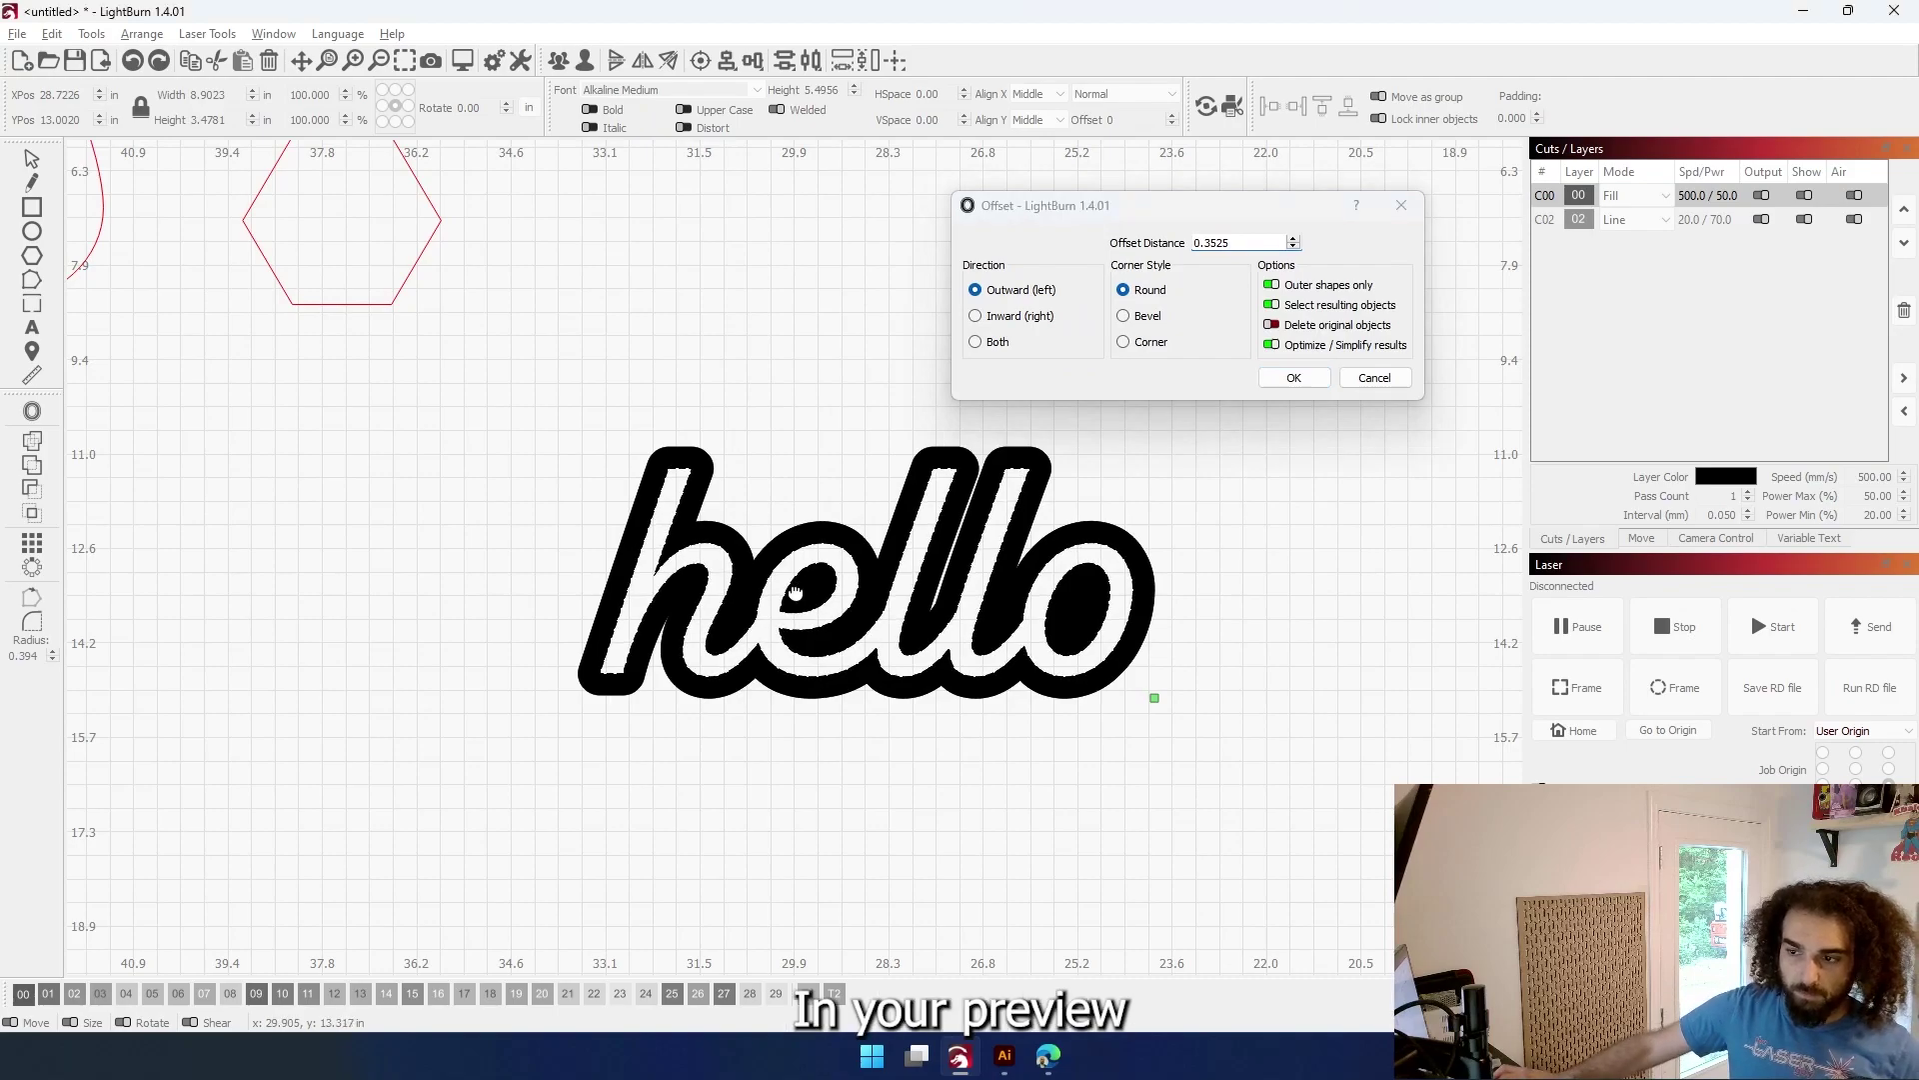
left_click(1082, 207)
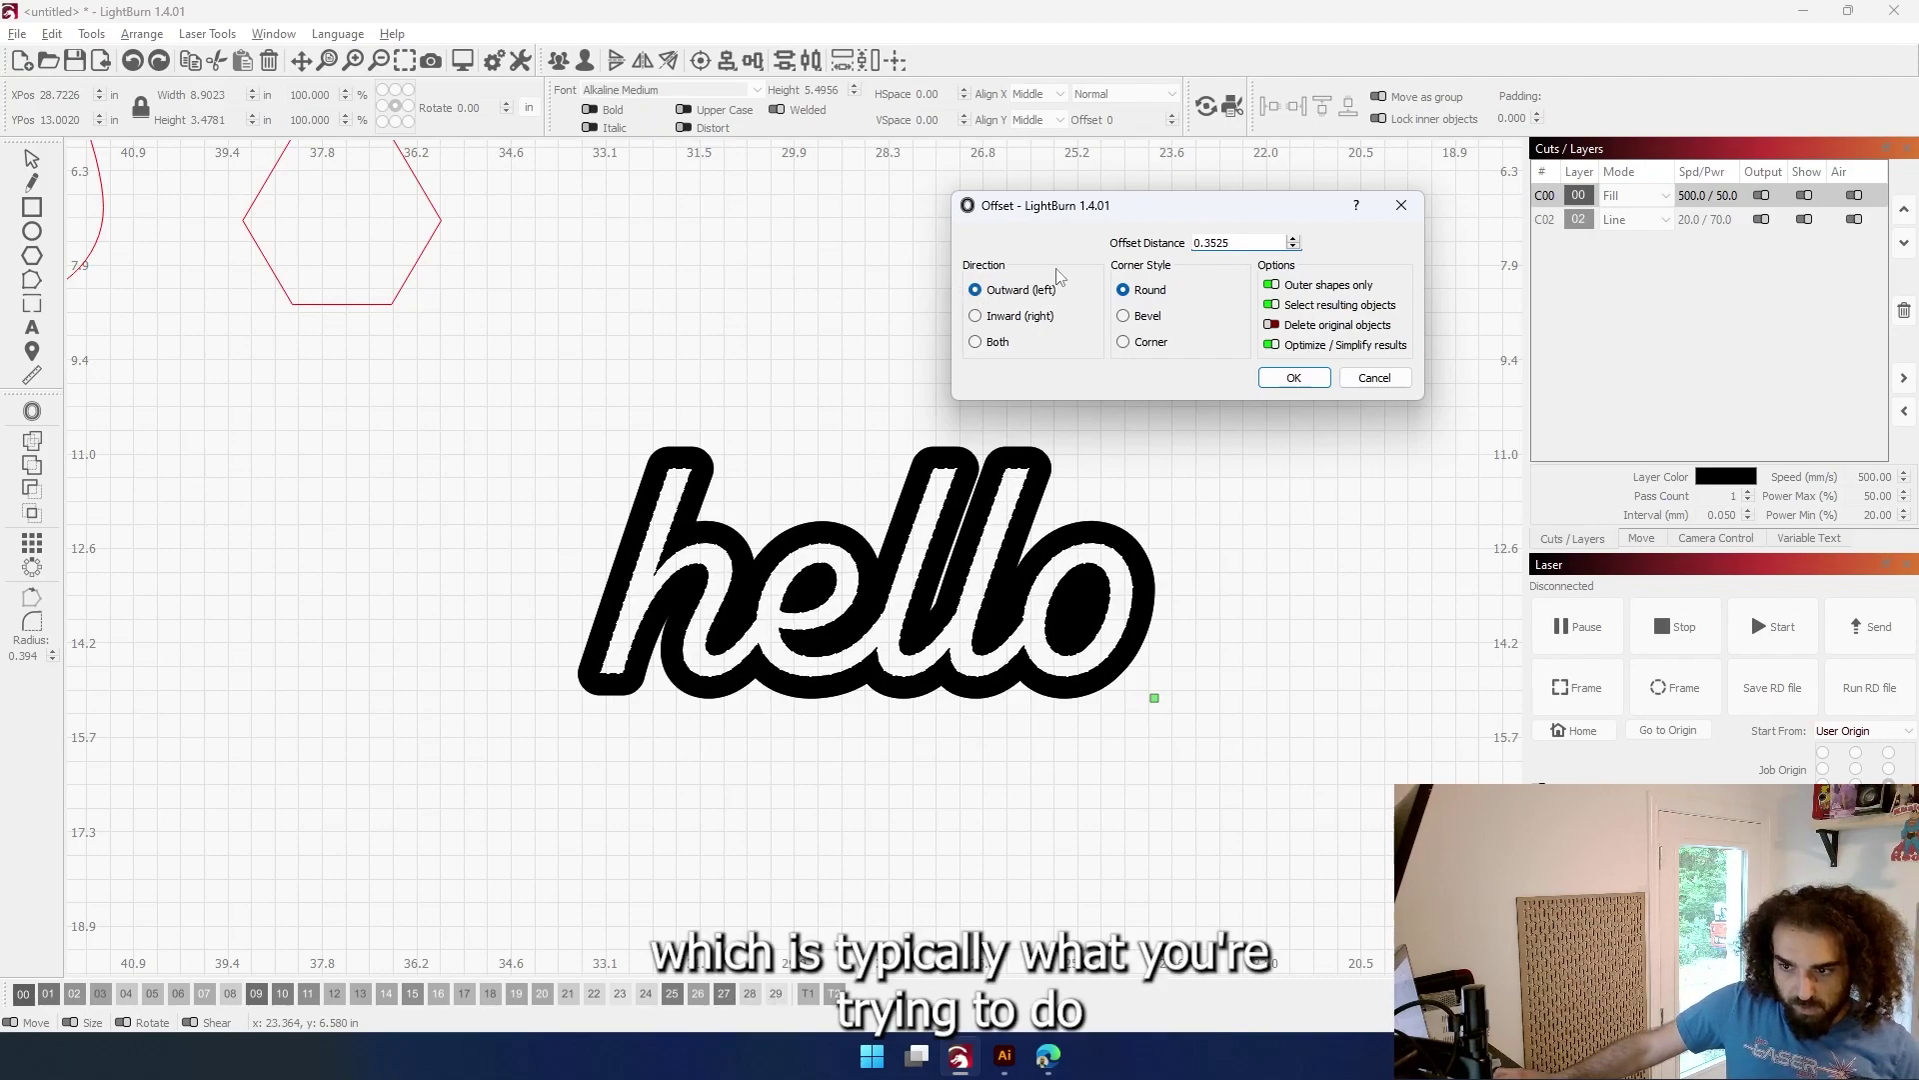
left_click(976, 317)
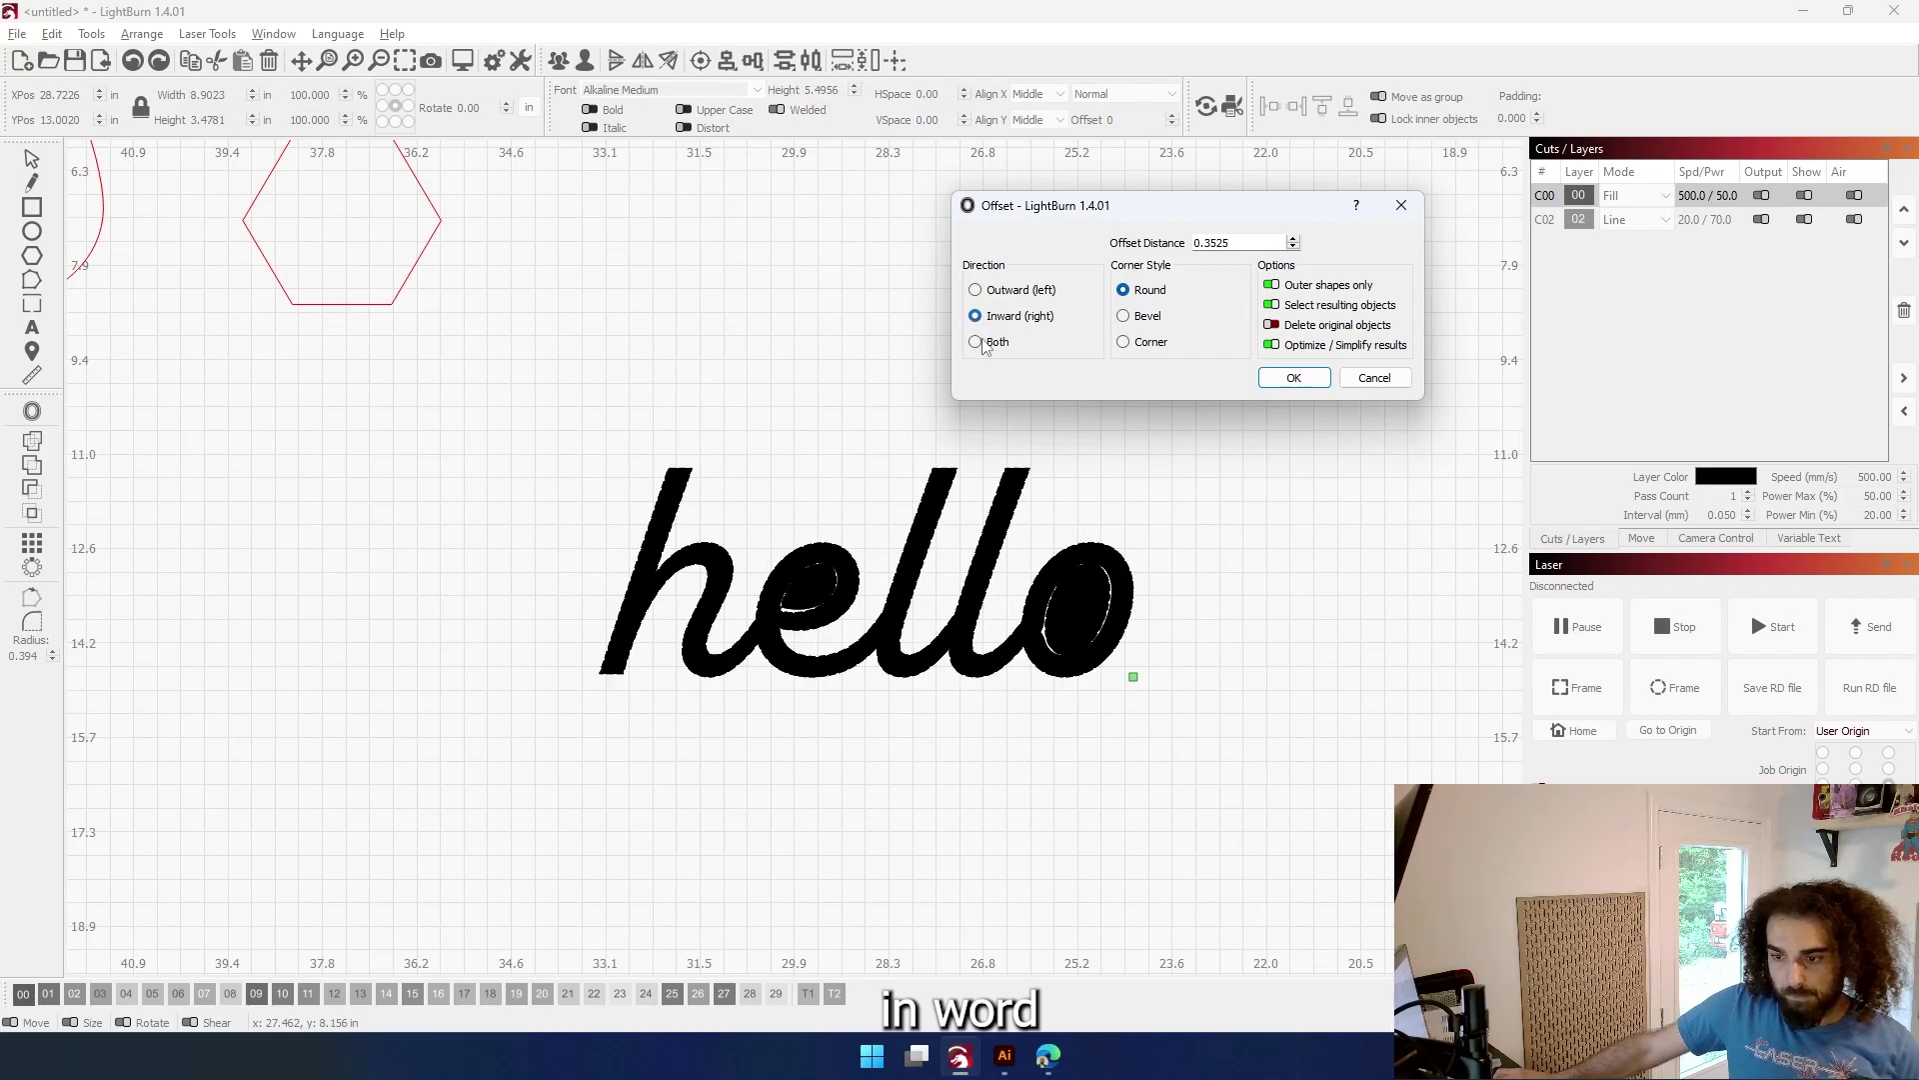
left_click(976, 343)
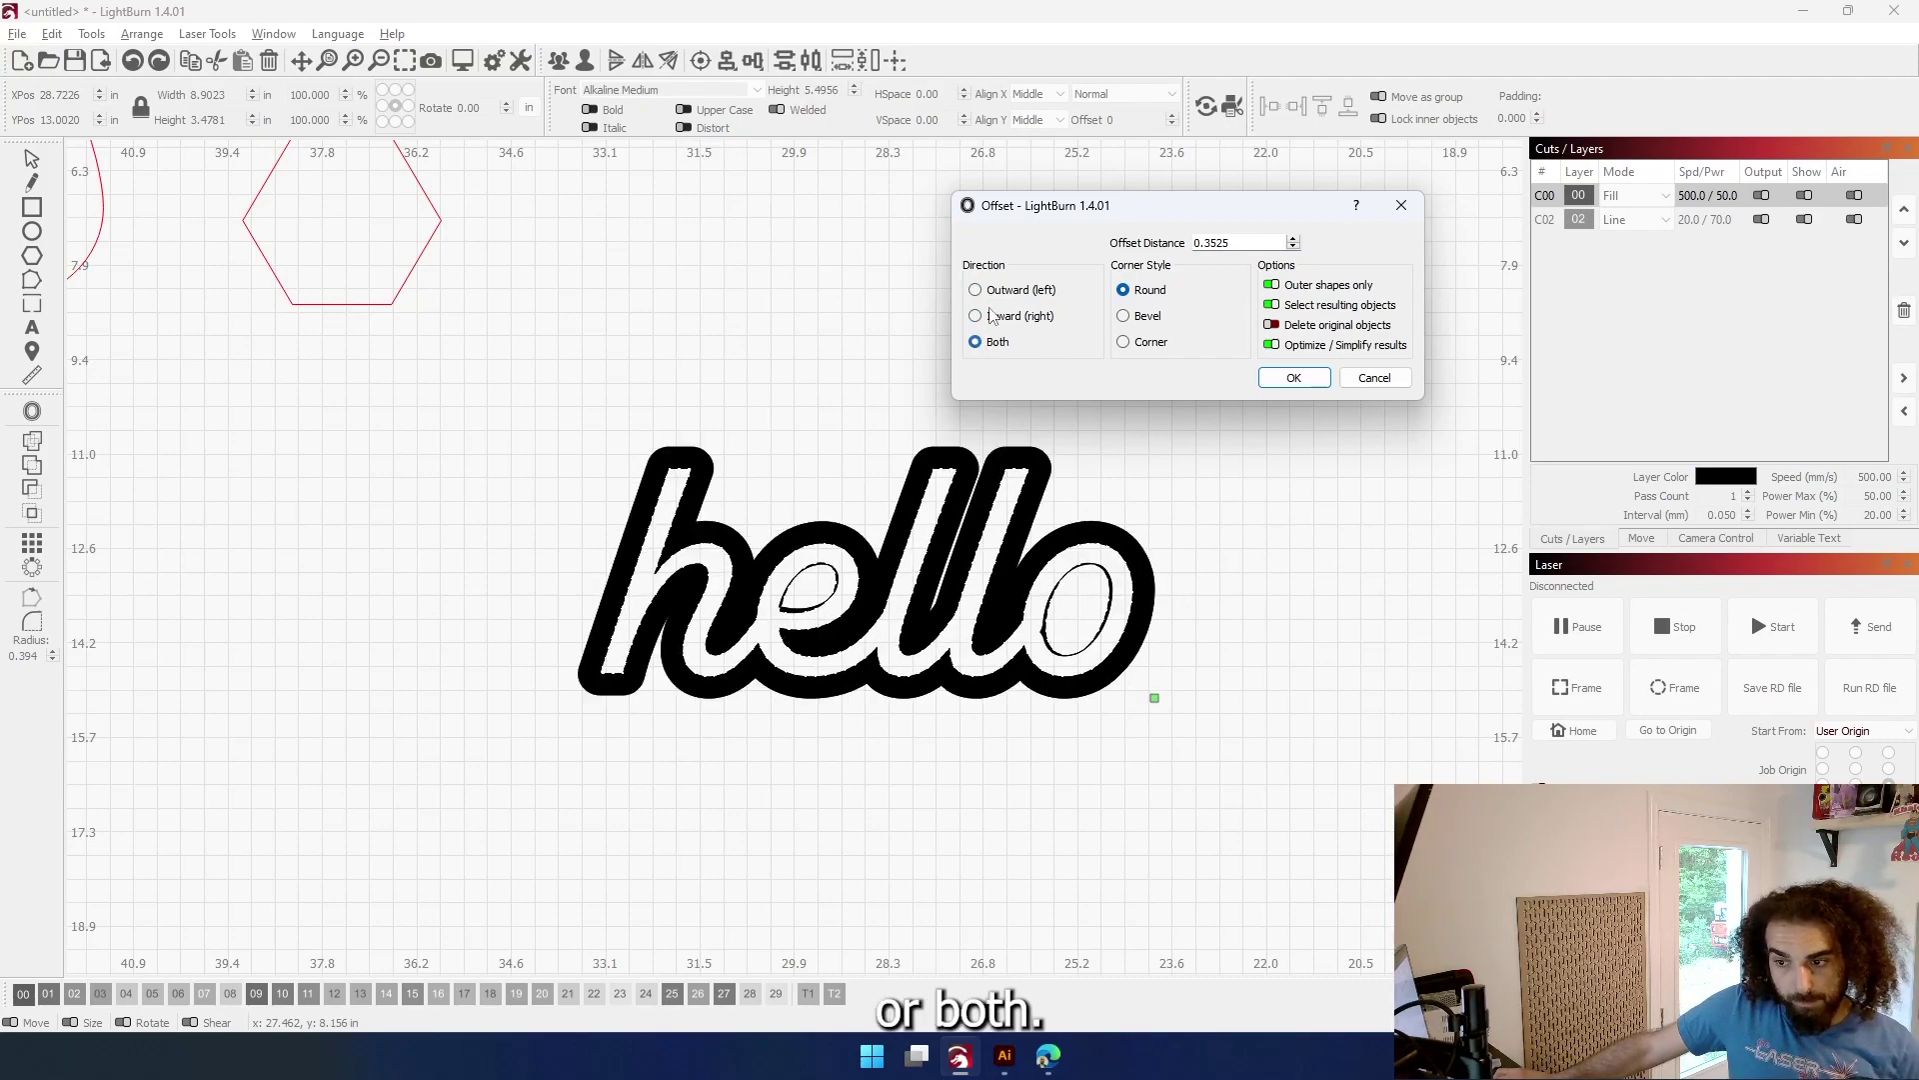
left_click(1122, 316)
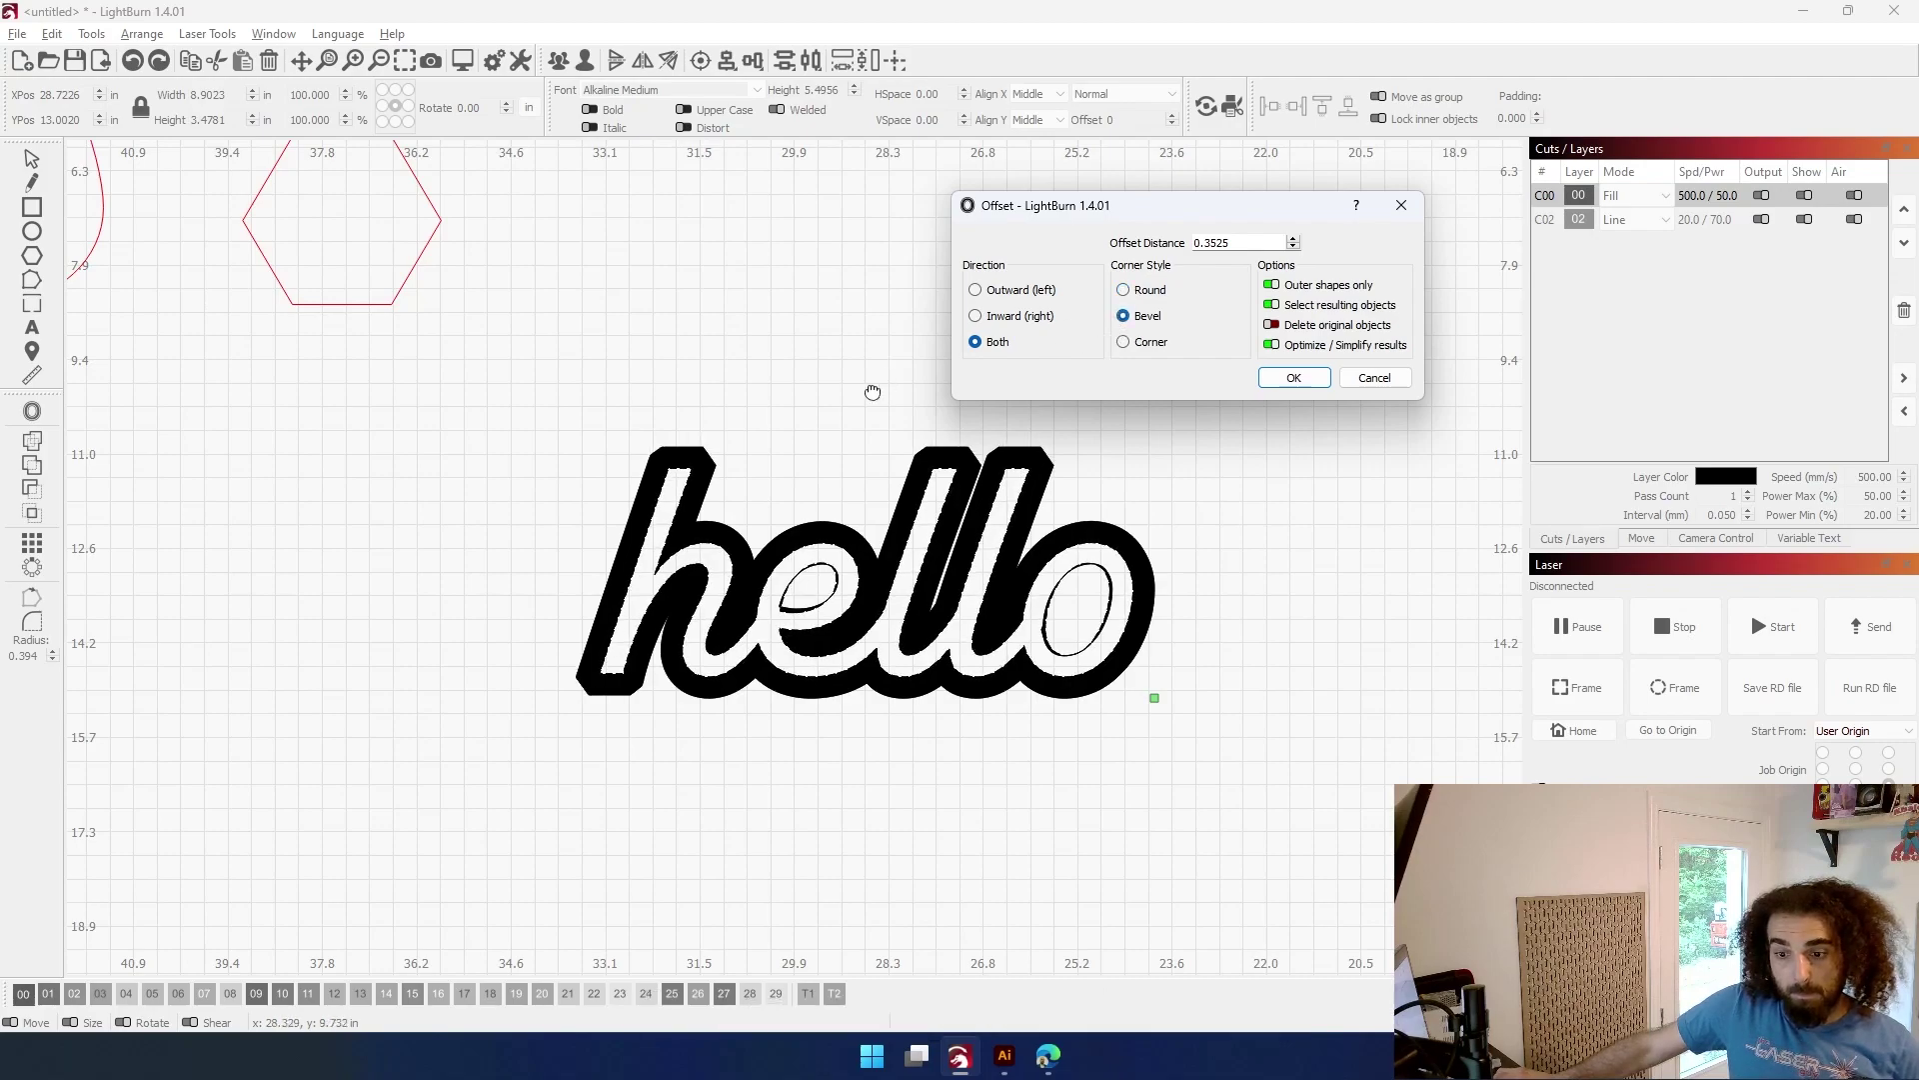
left_click(1123, 342)
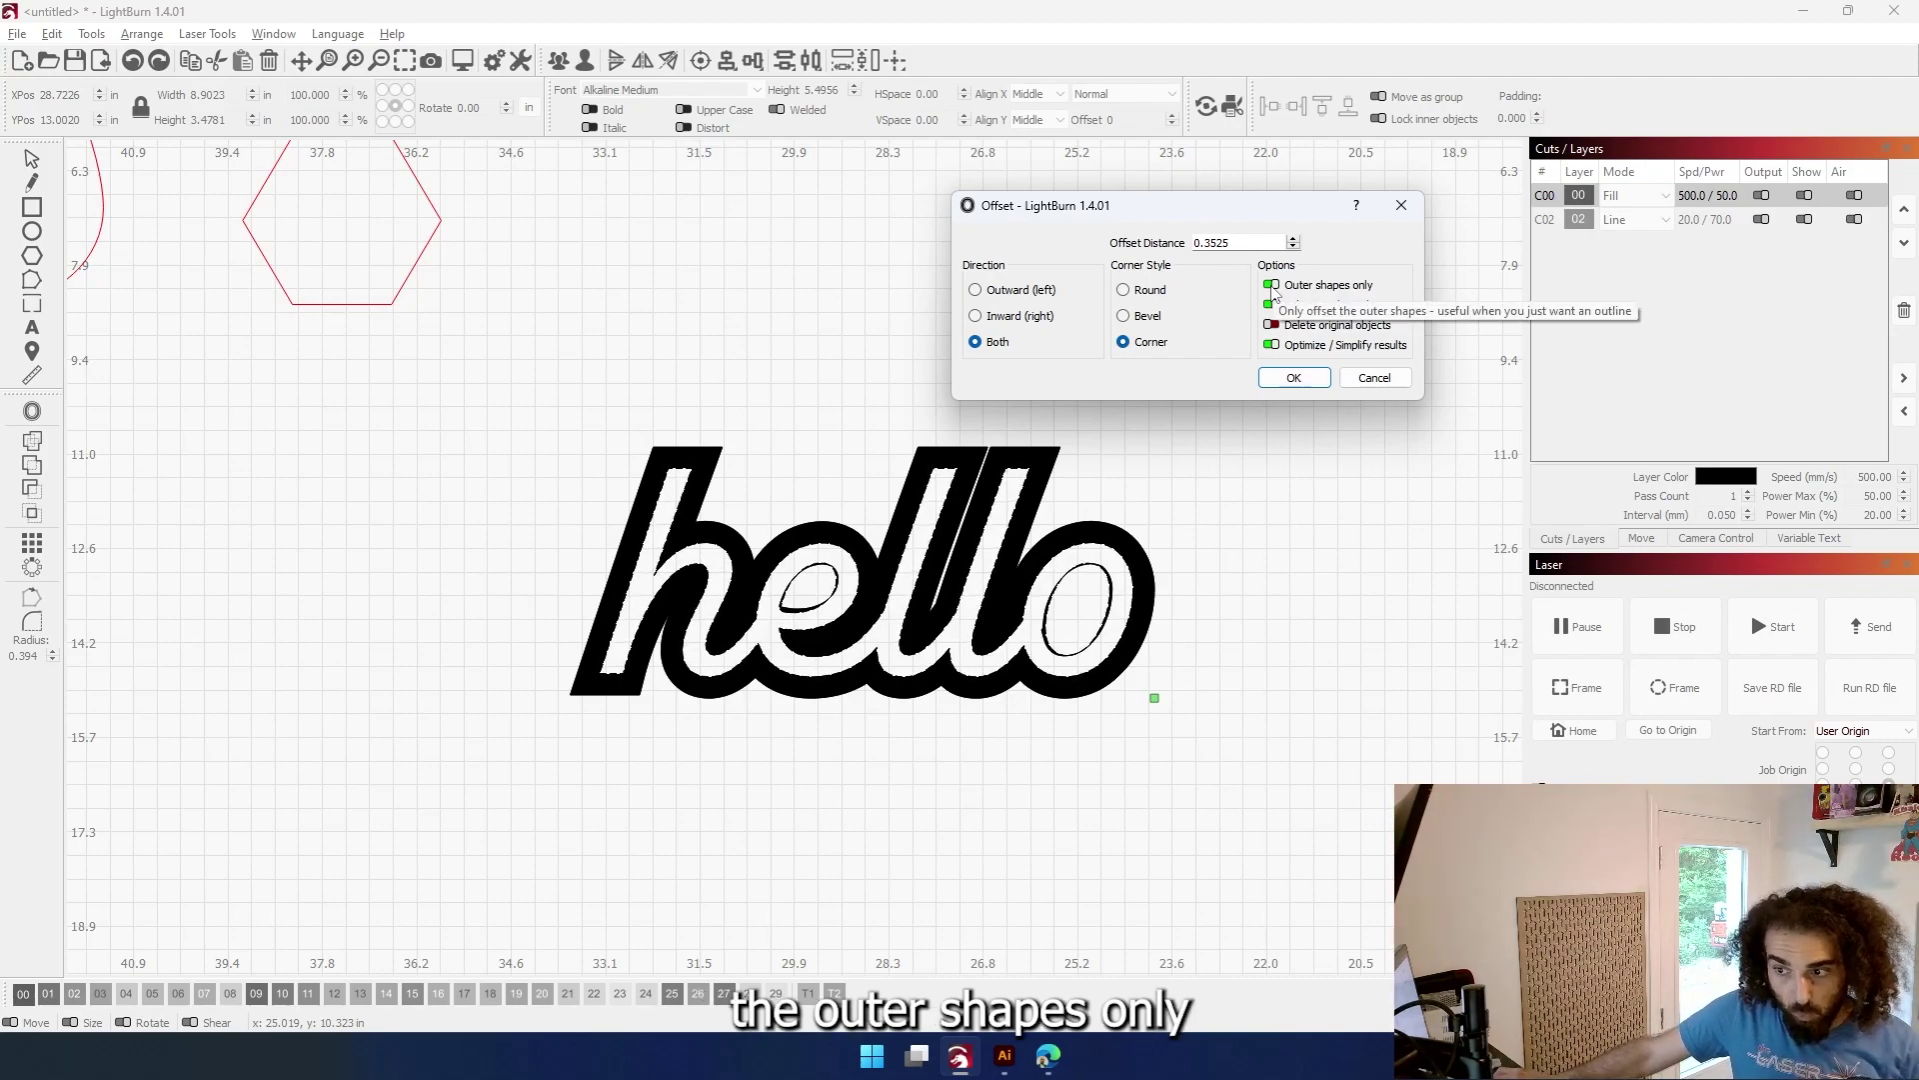
Keep Outer shapes only and Select results on, then choose Round corners and Outward direction
left_click(1273, 286)
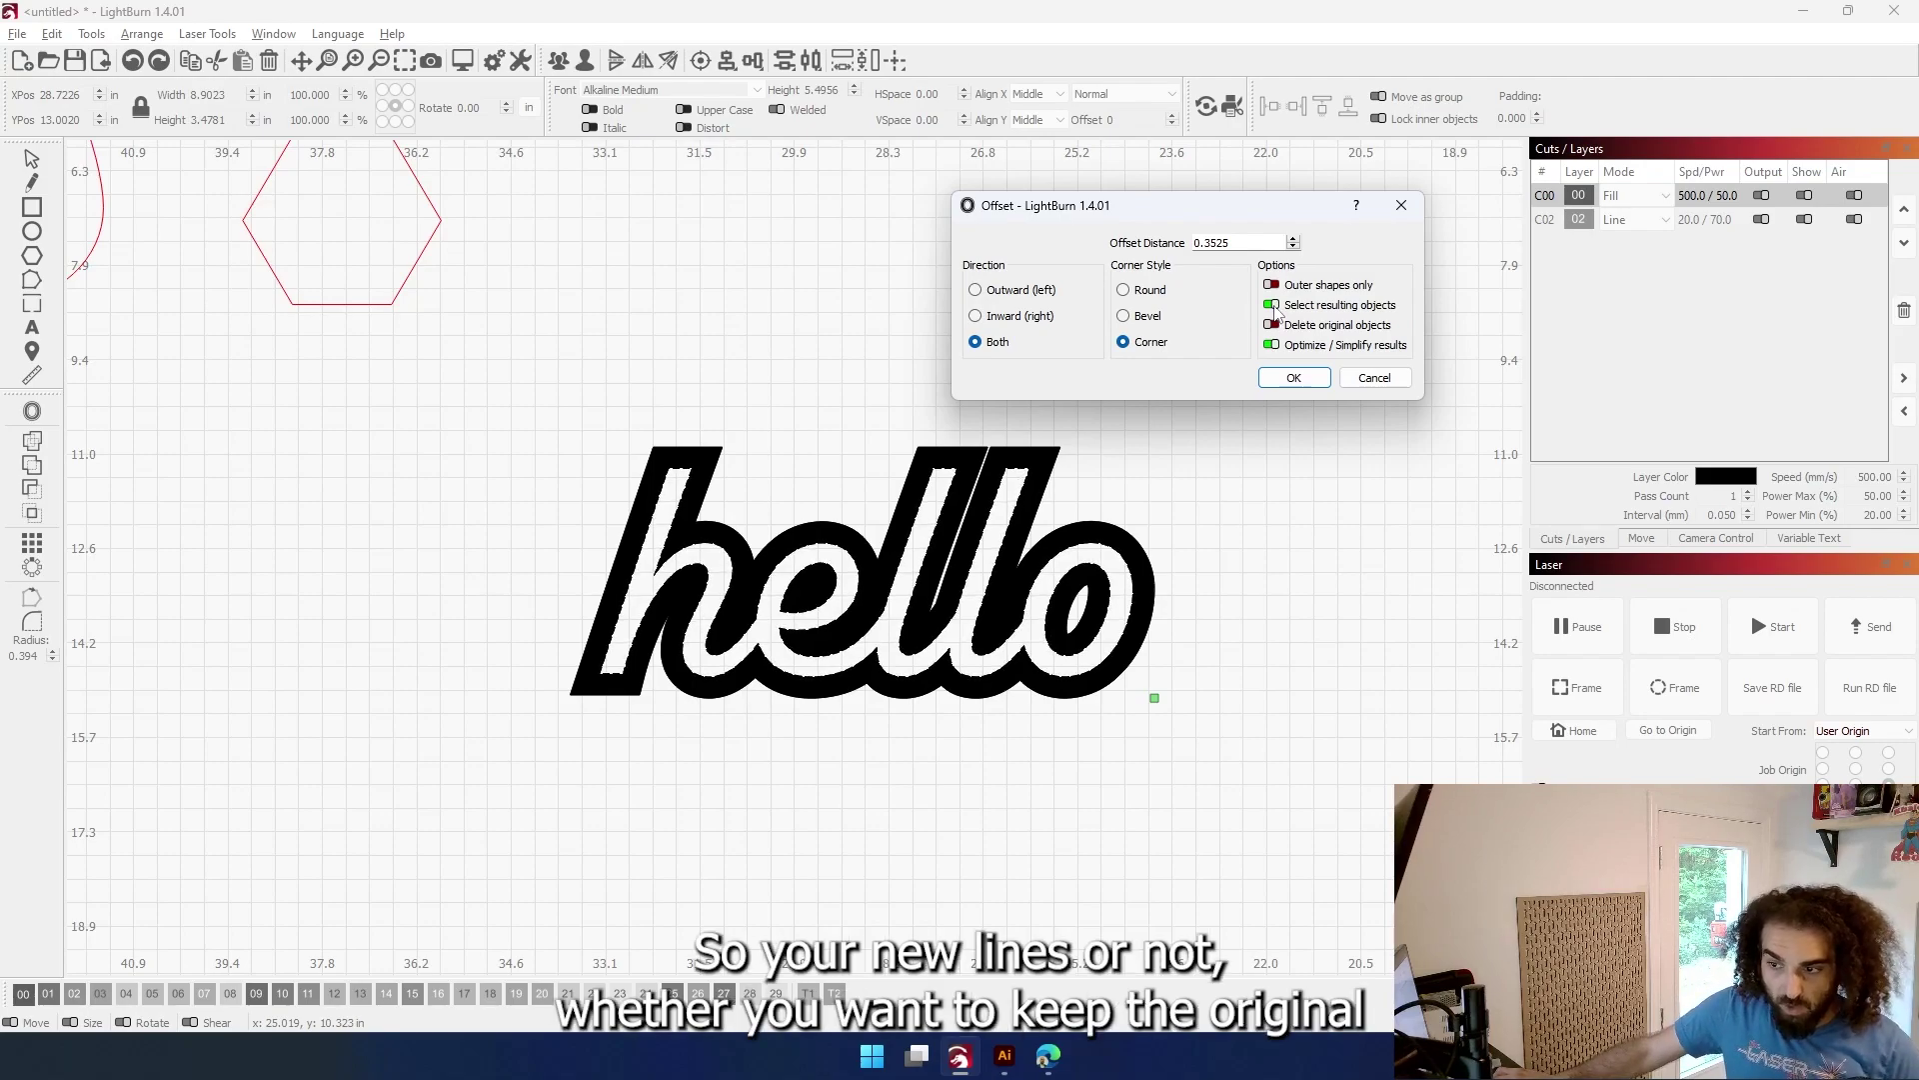
left_click(1271, 305)
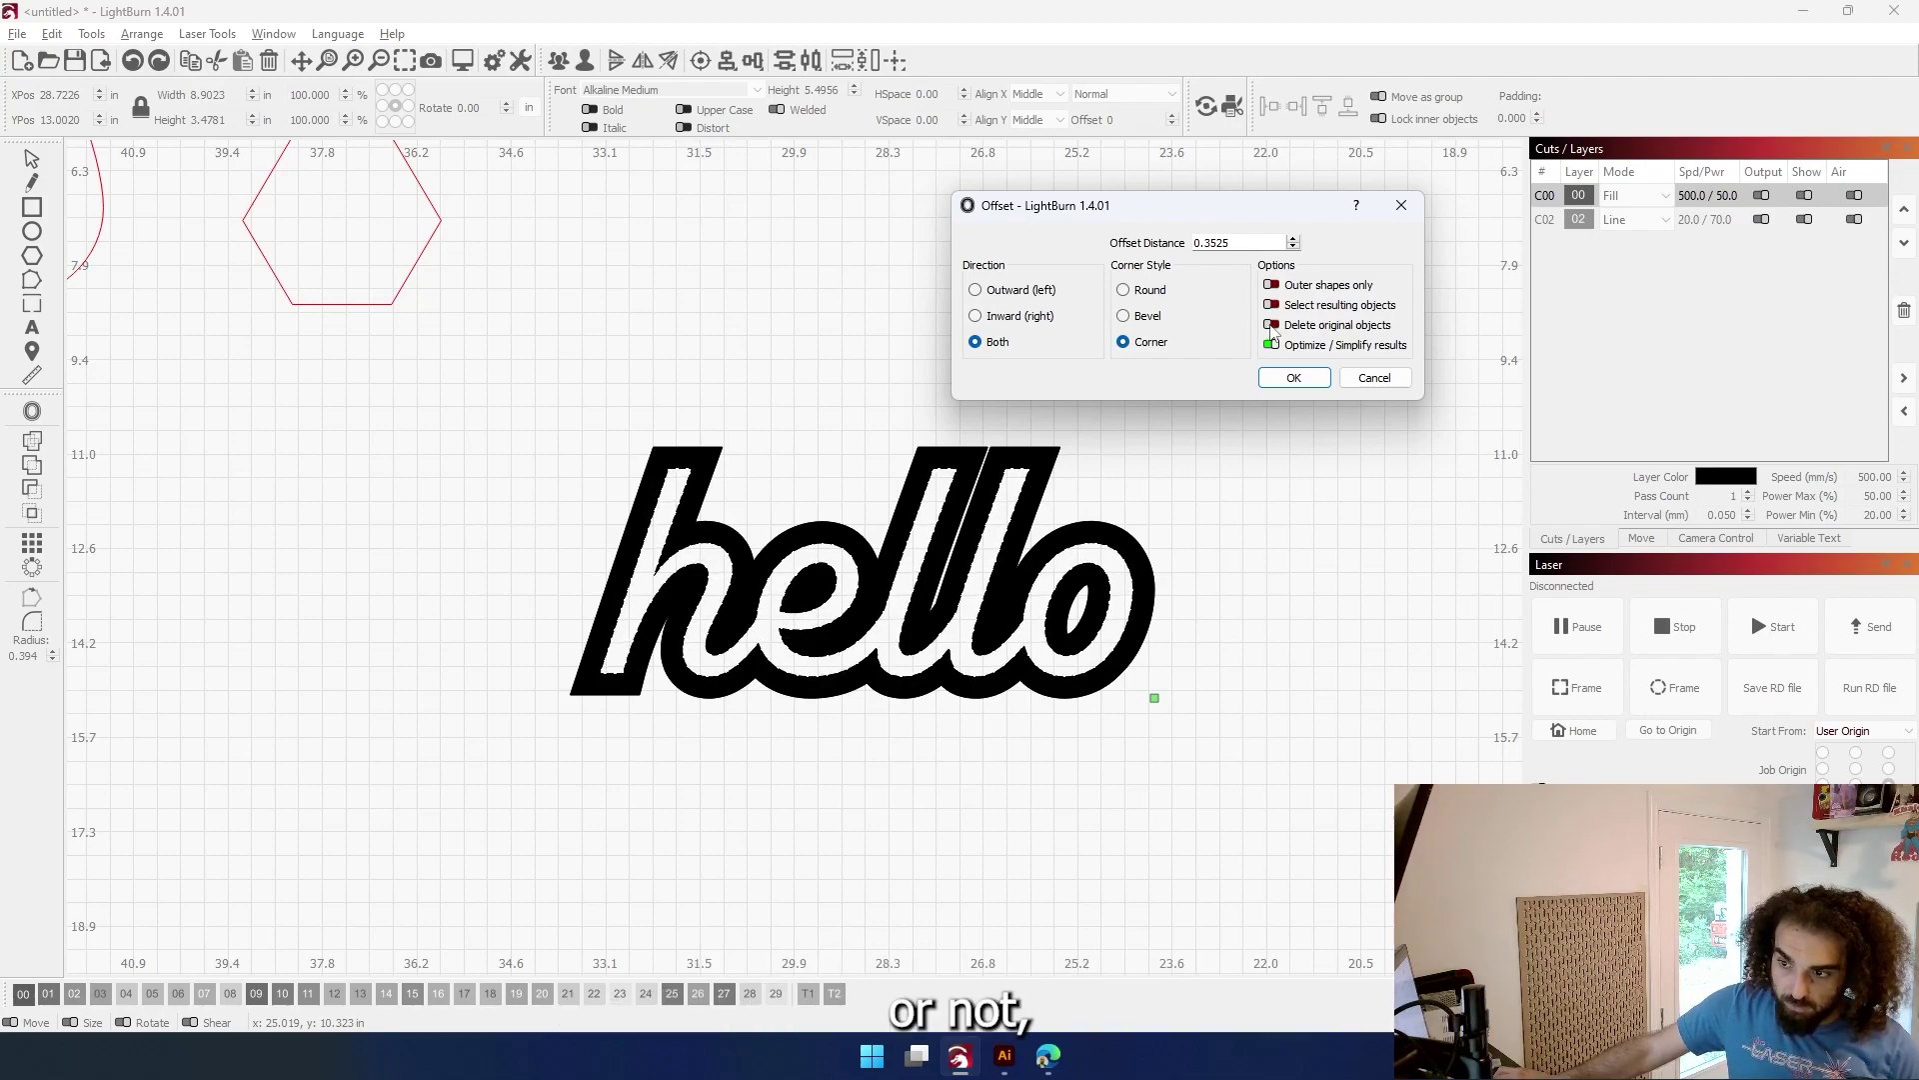
left_click(1271, 345)
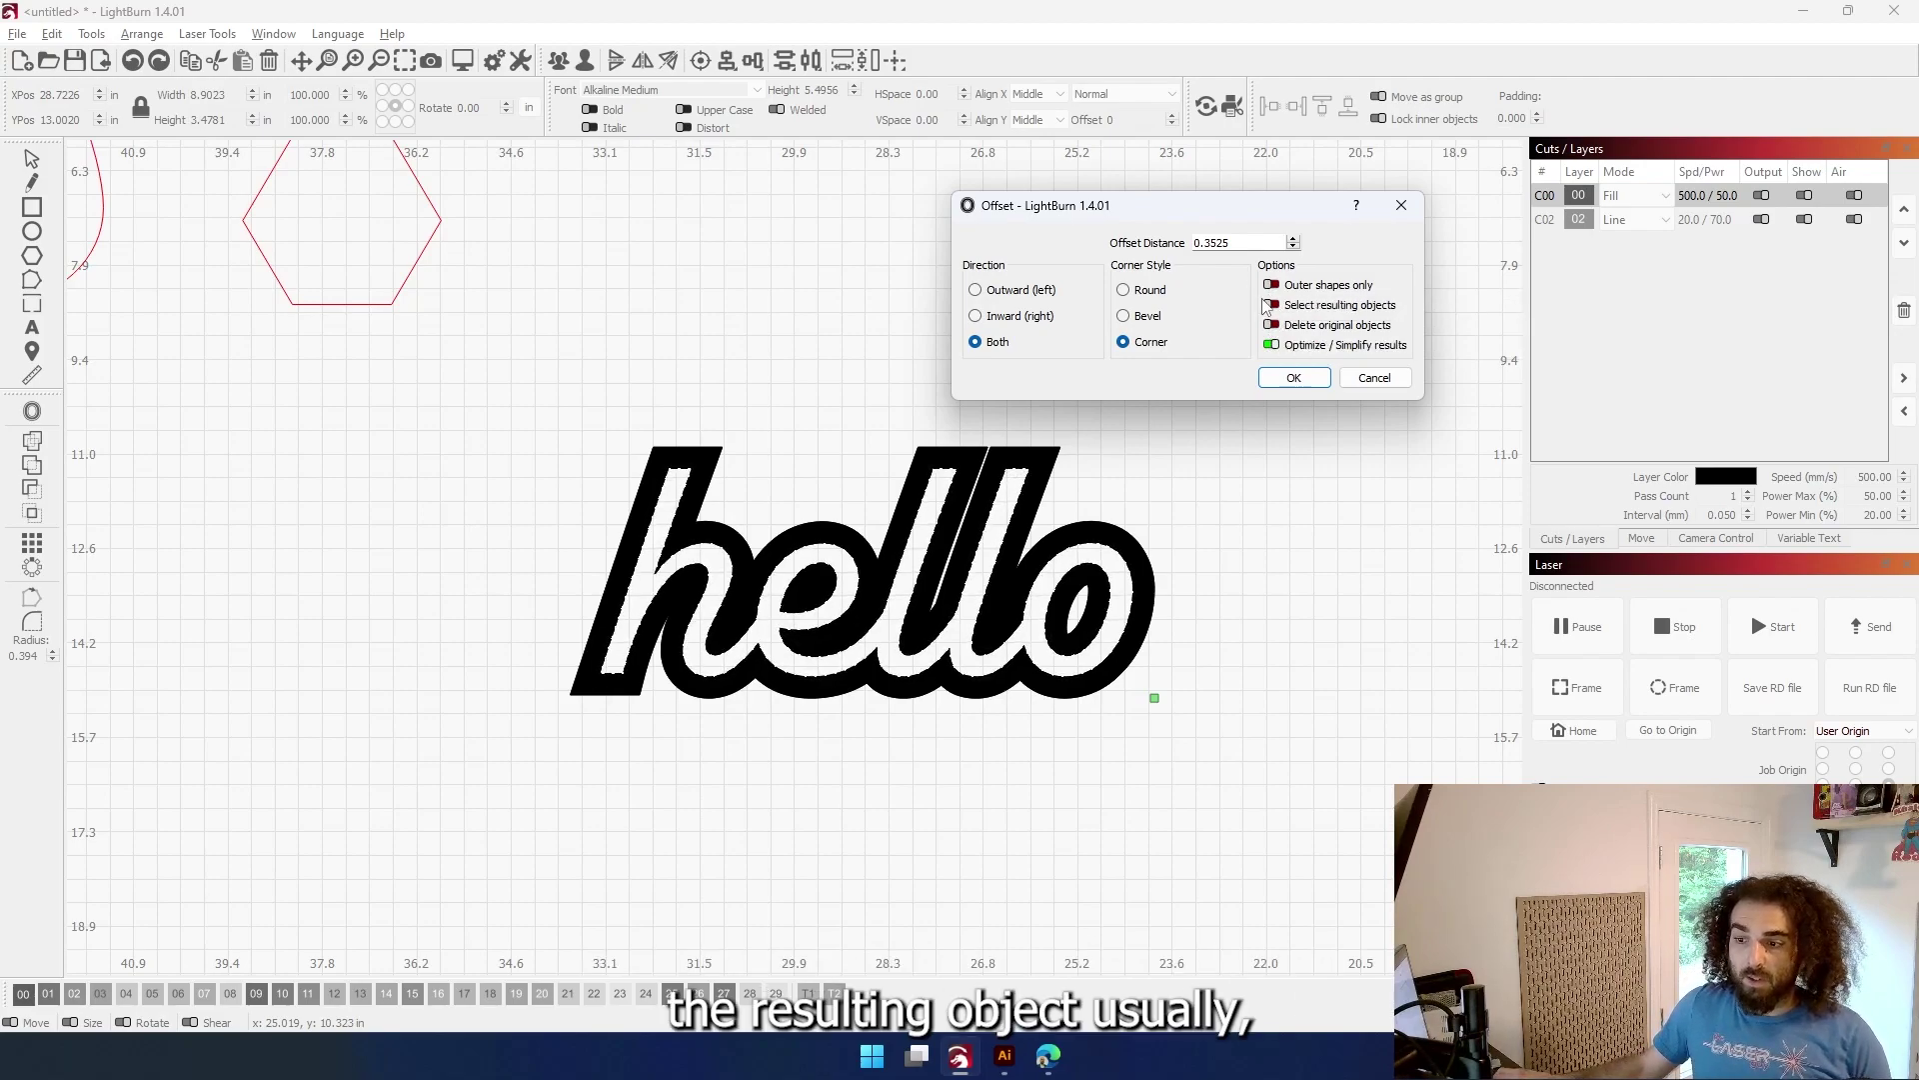
left_click(1268, 305)
left_click(1270, 286)
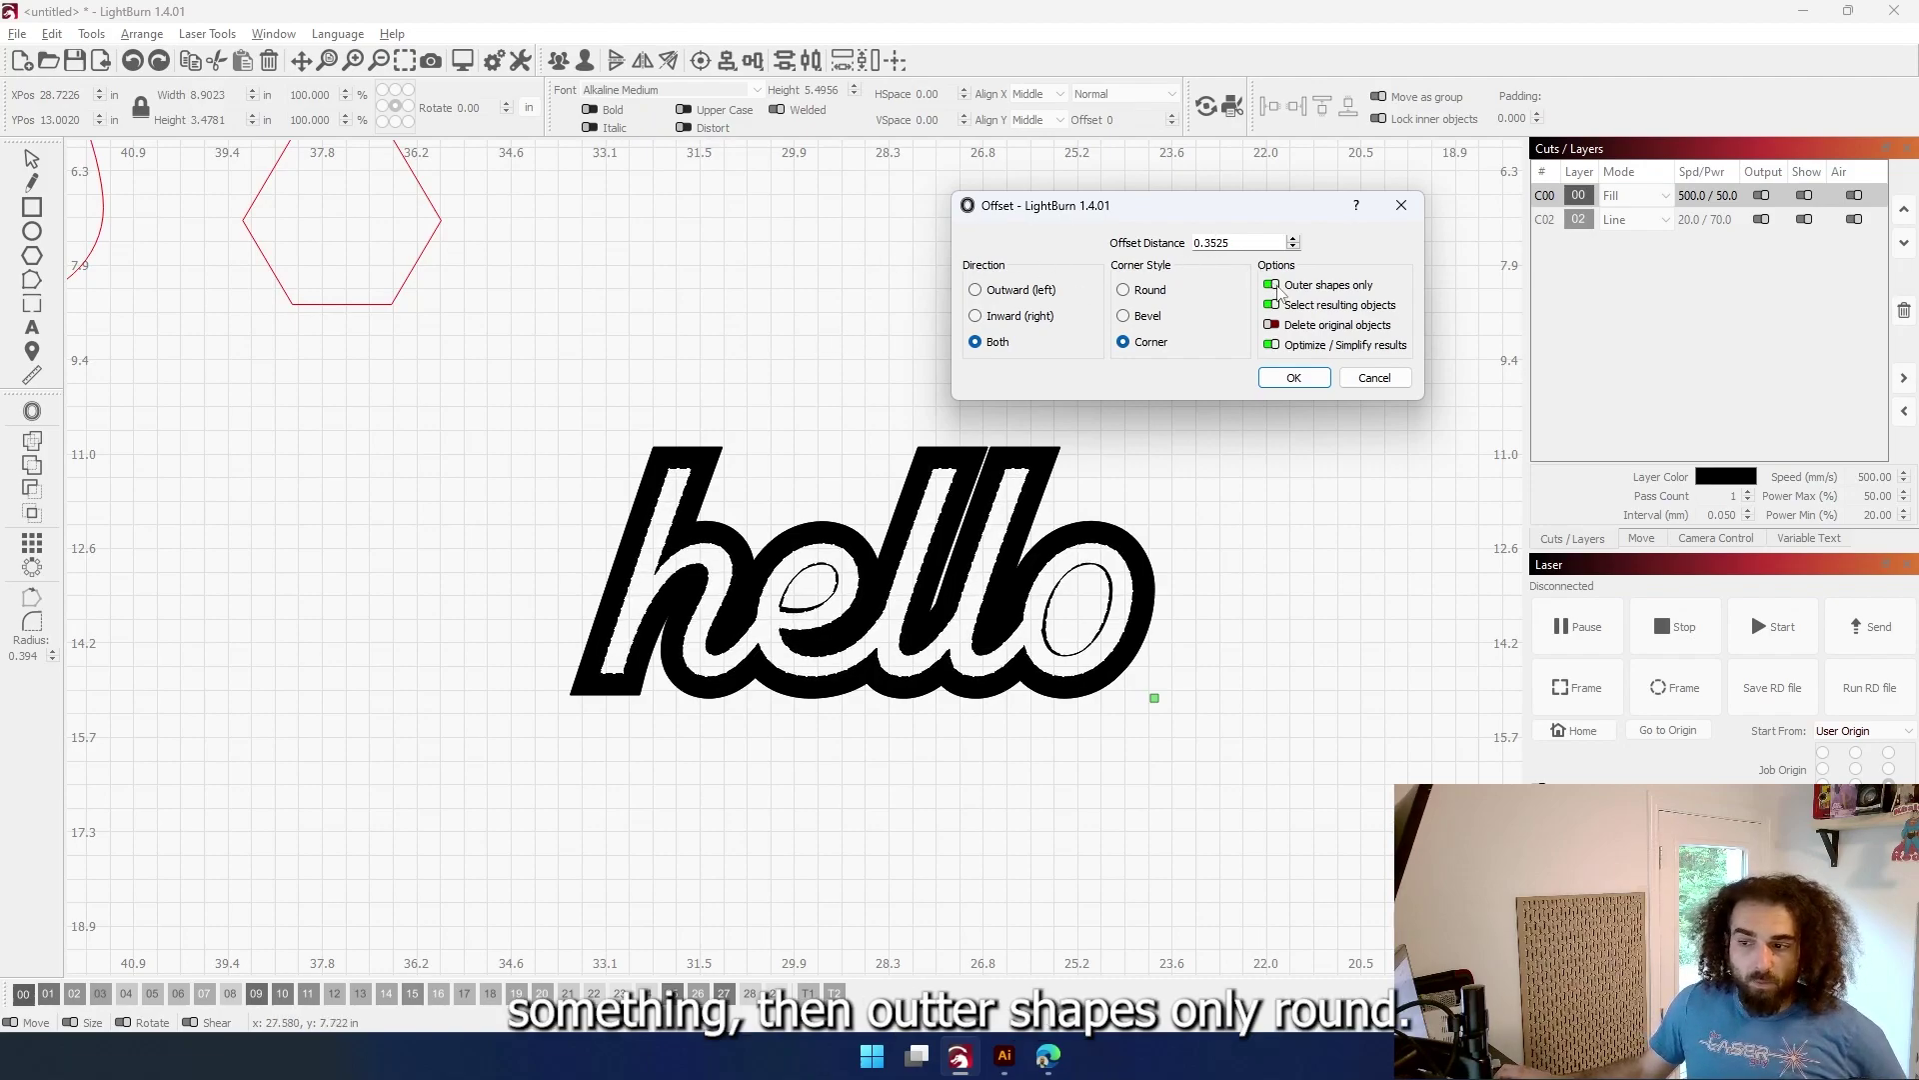
left_click(1123, 290)
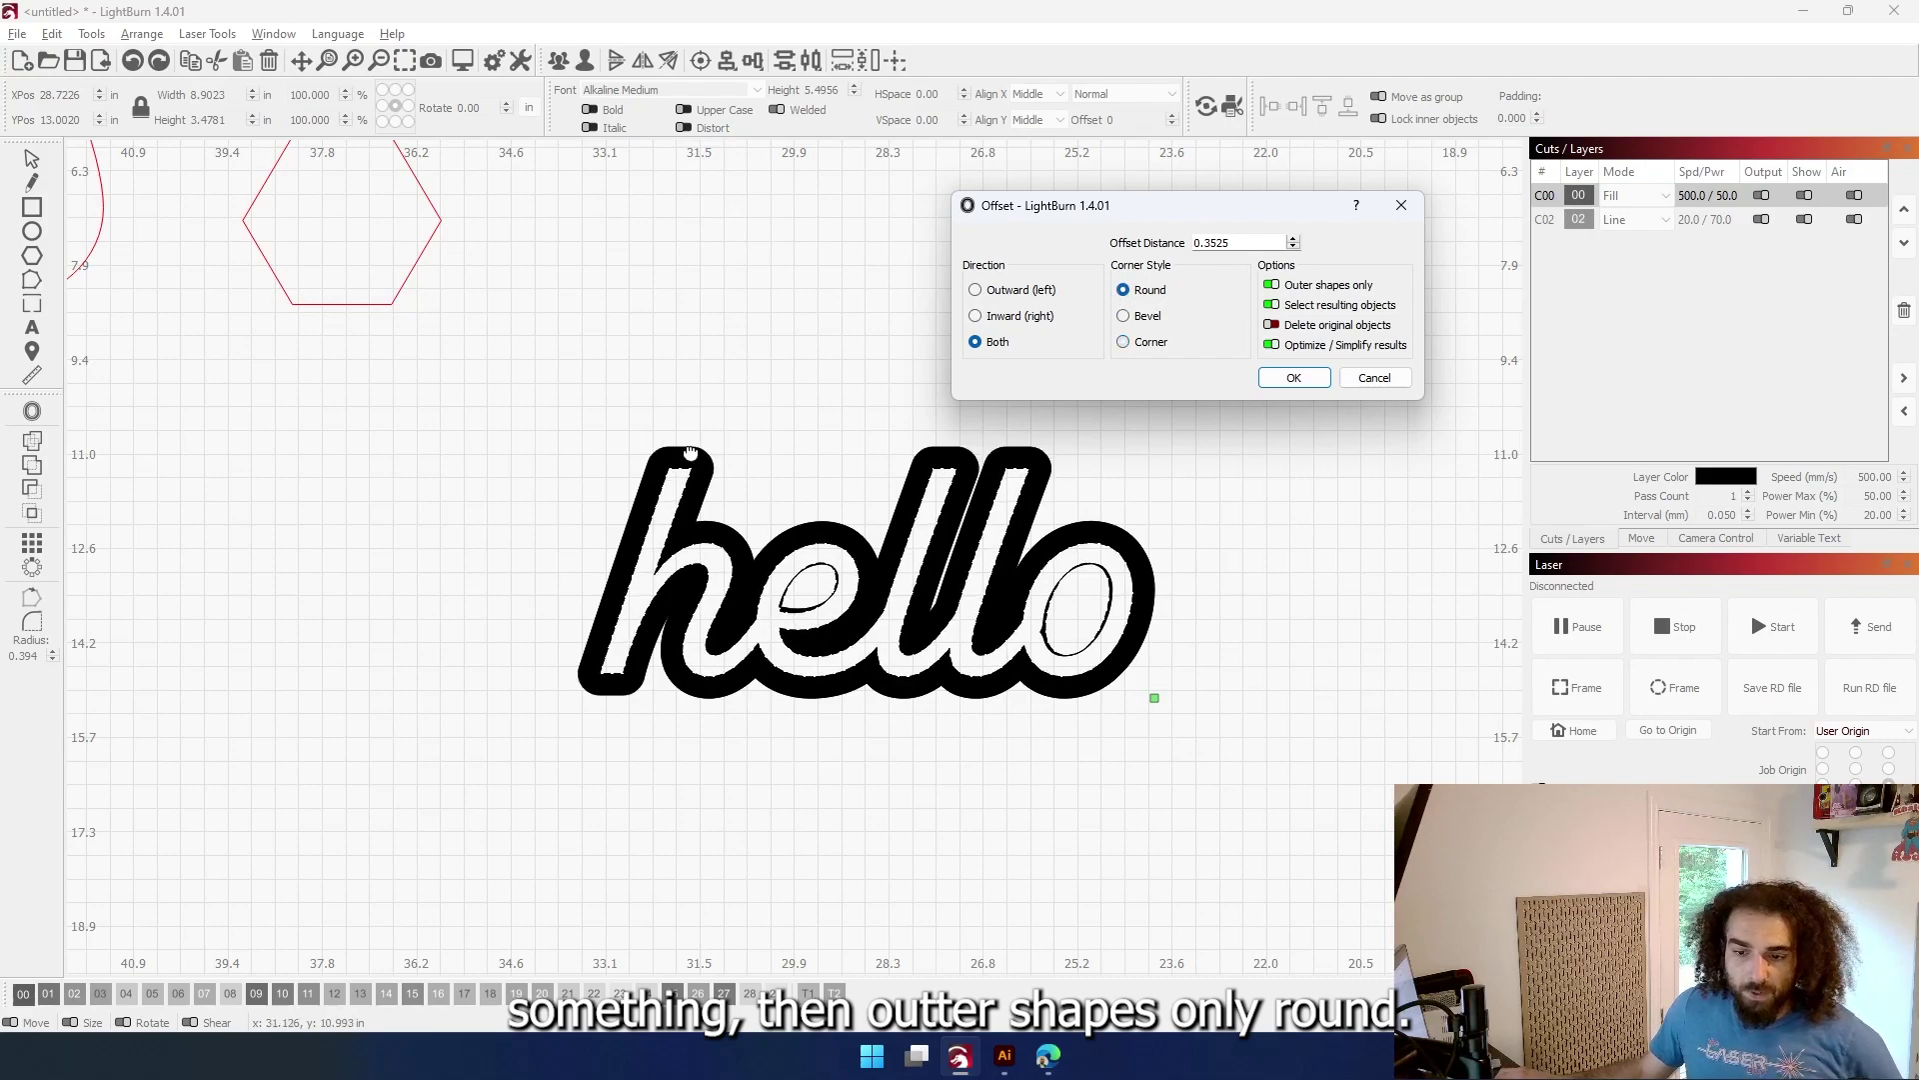
left_click(987, 290)
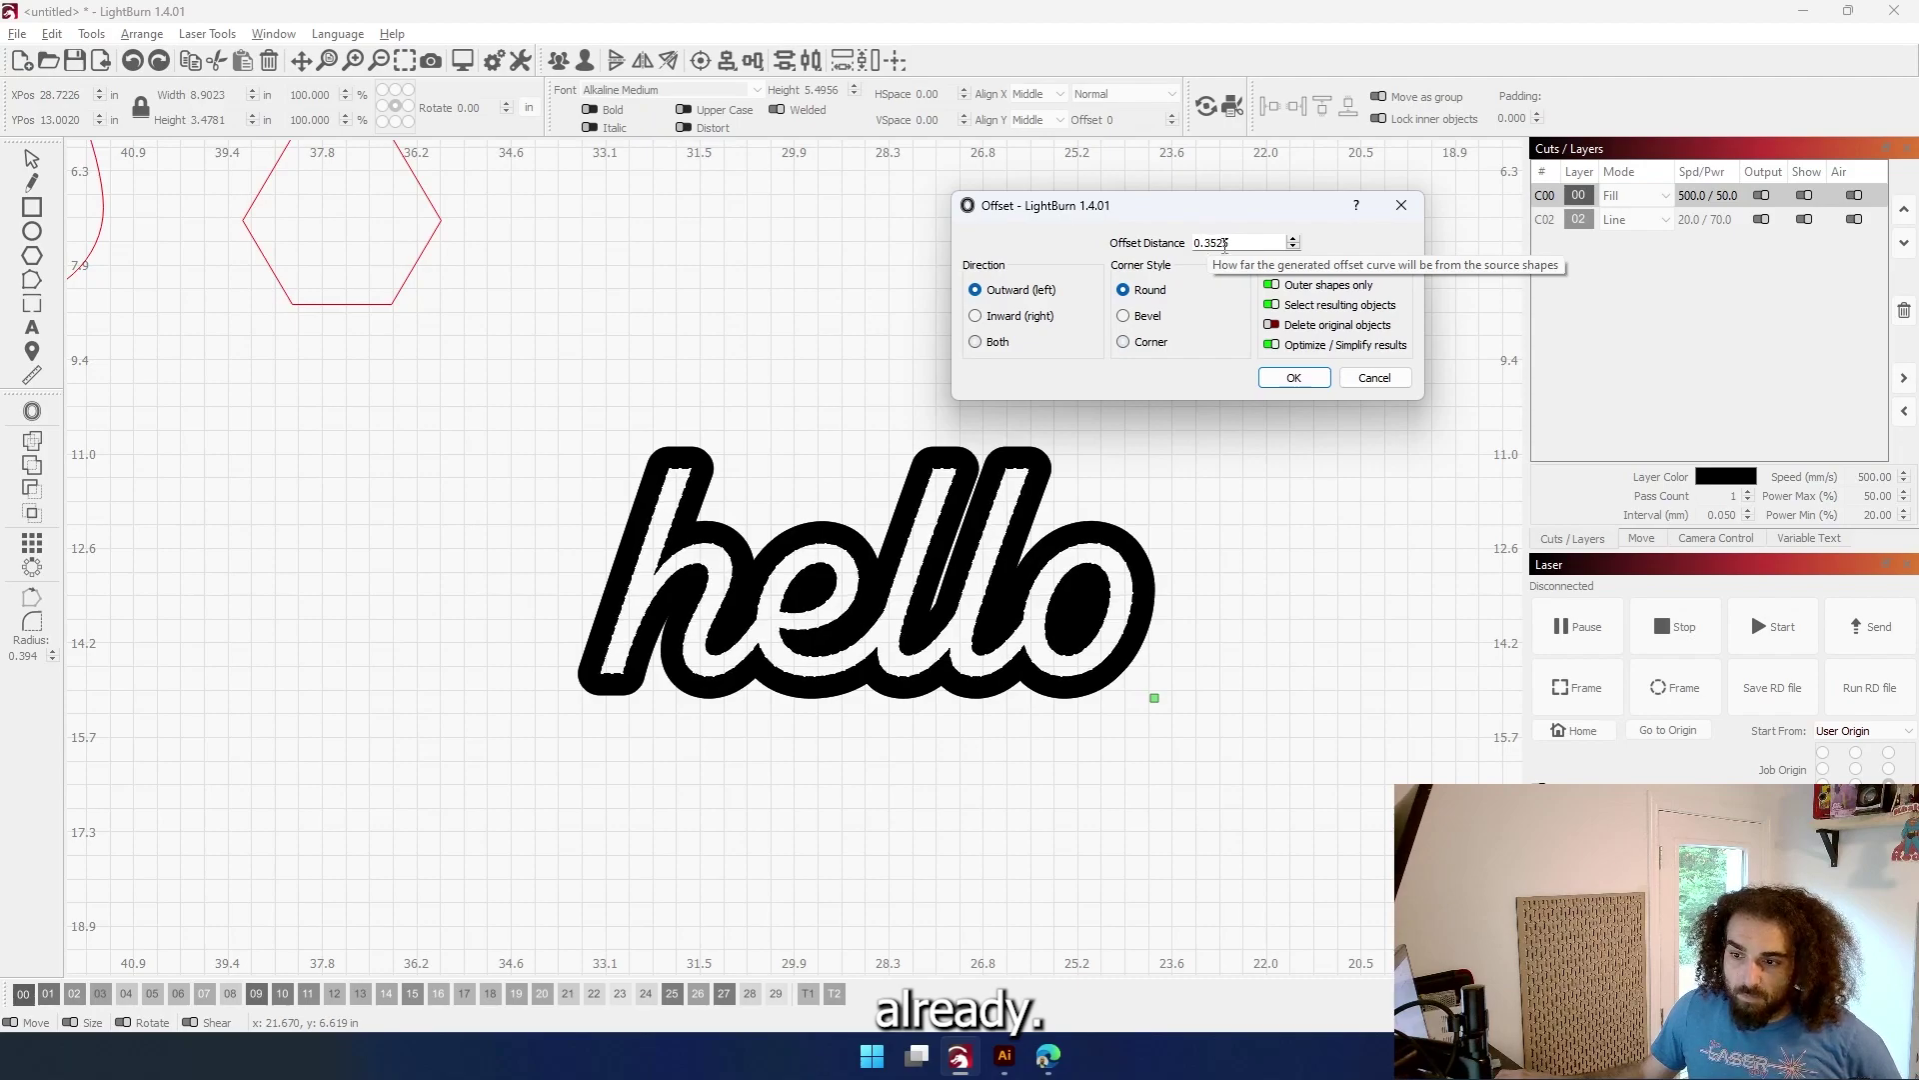
Apply the outward offset, move the outline to red cut layer 02, and ungroup it
left_click(1294, 380)
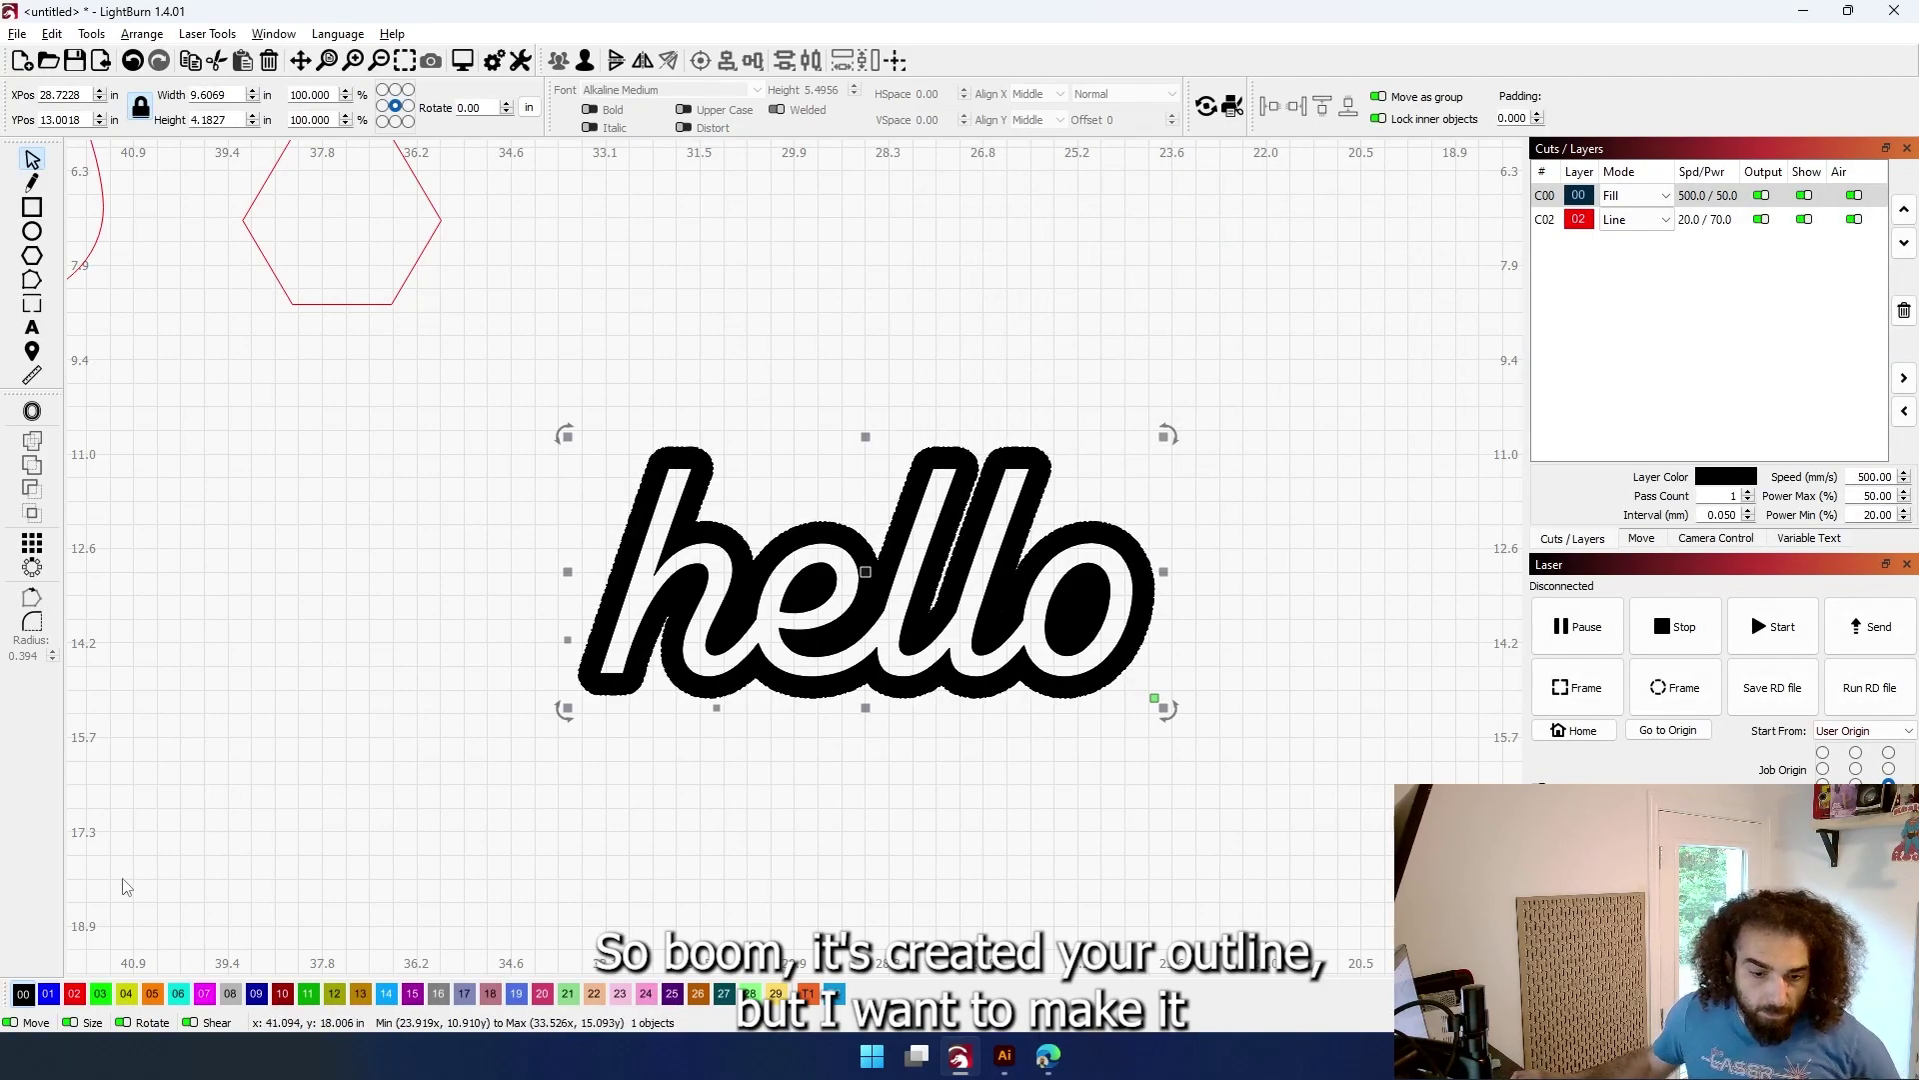
left_click(76, 998)
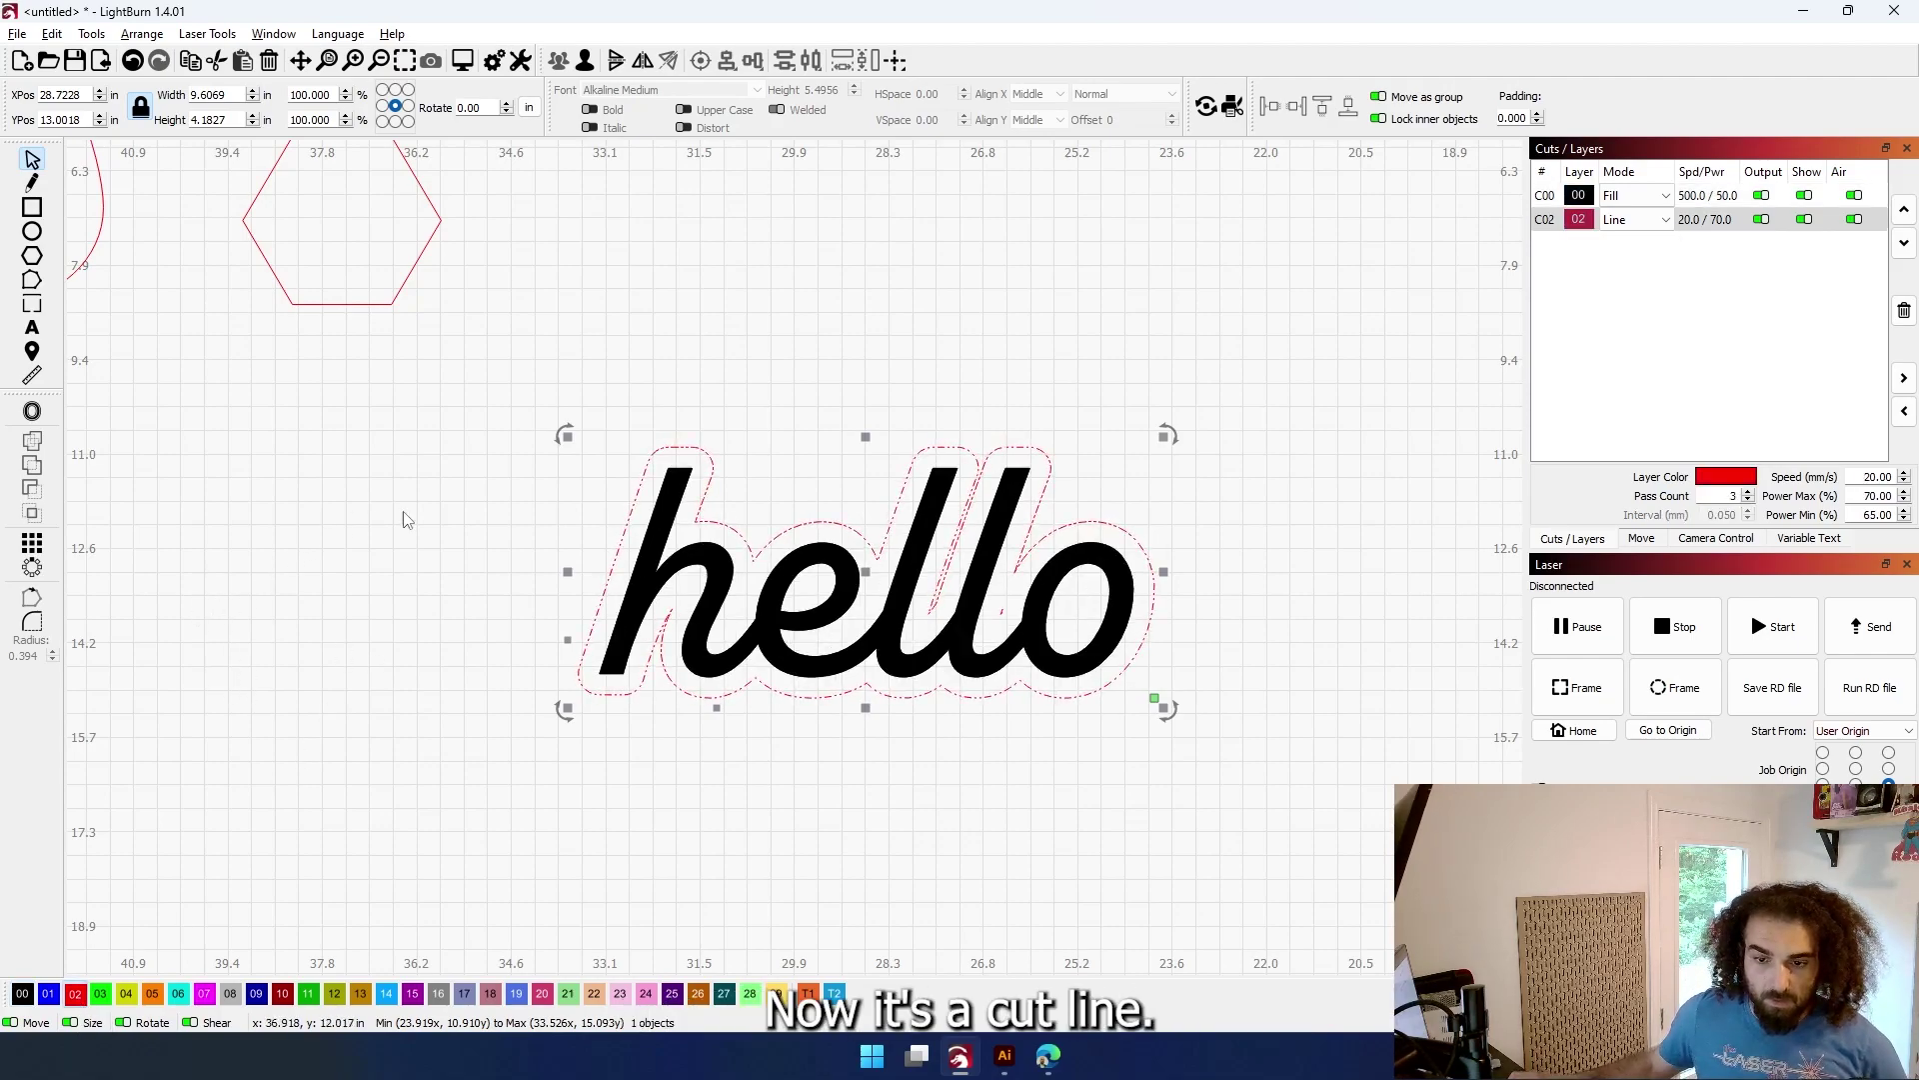
right_click(769, 536)
left_click(823, 719)
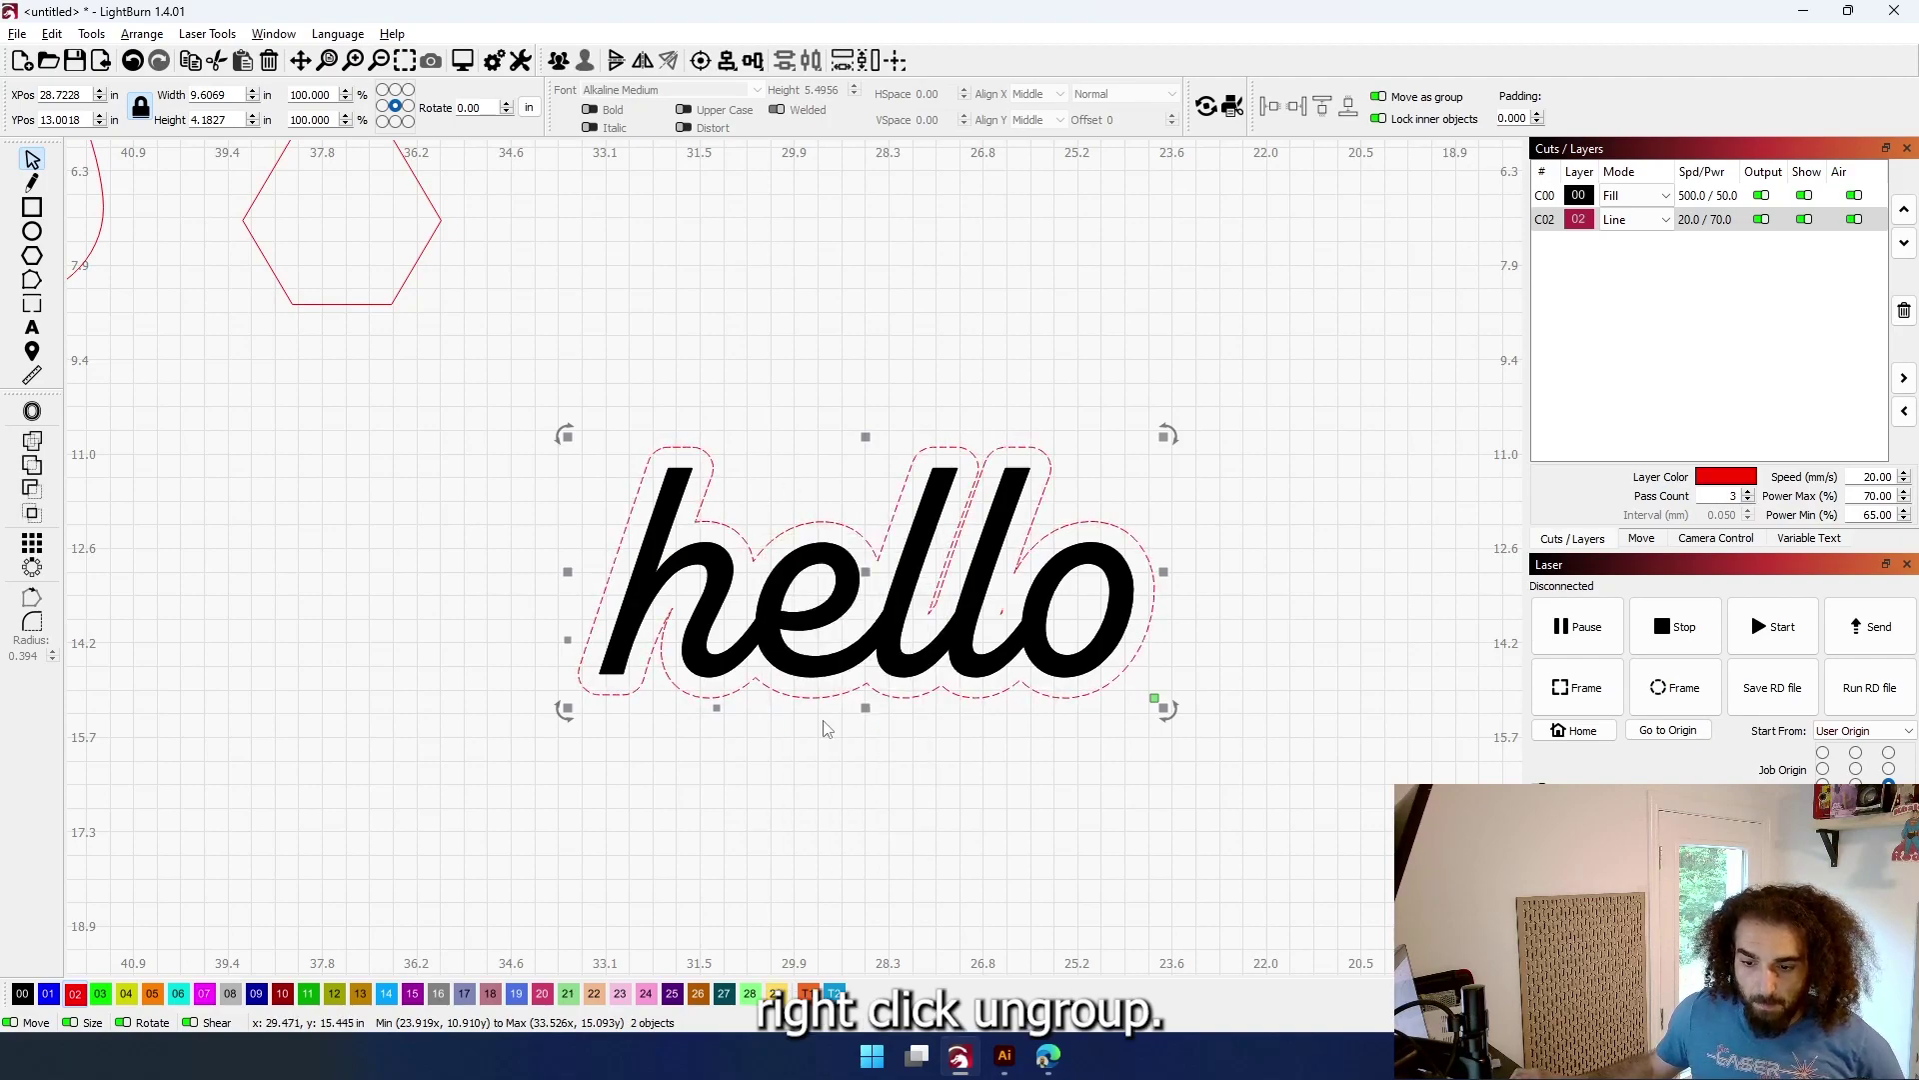
Delete the tiny stray outline fragment between the l and o
scroll(823, 728, "up", 3)
left_click(1036, 557)
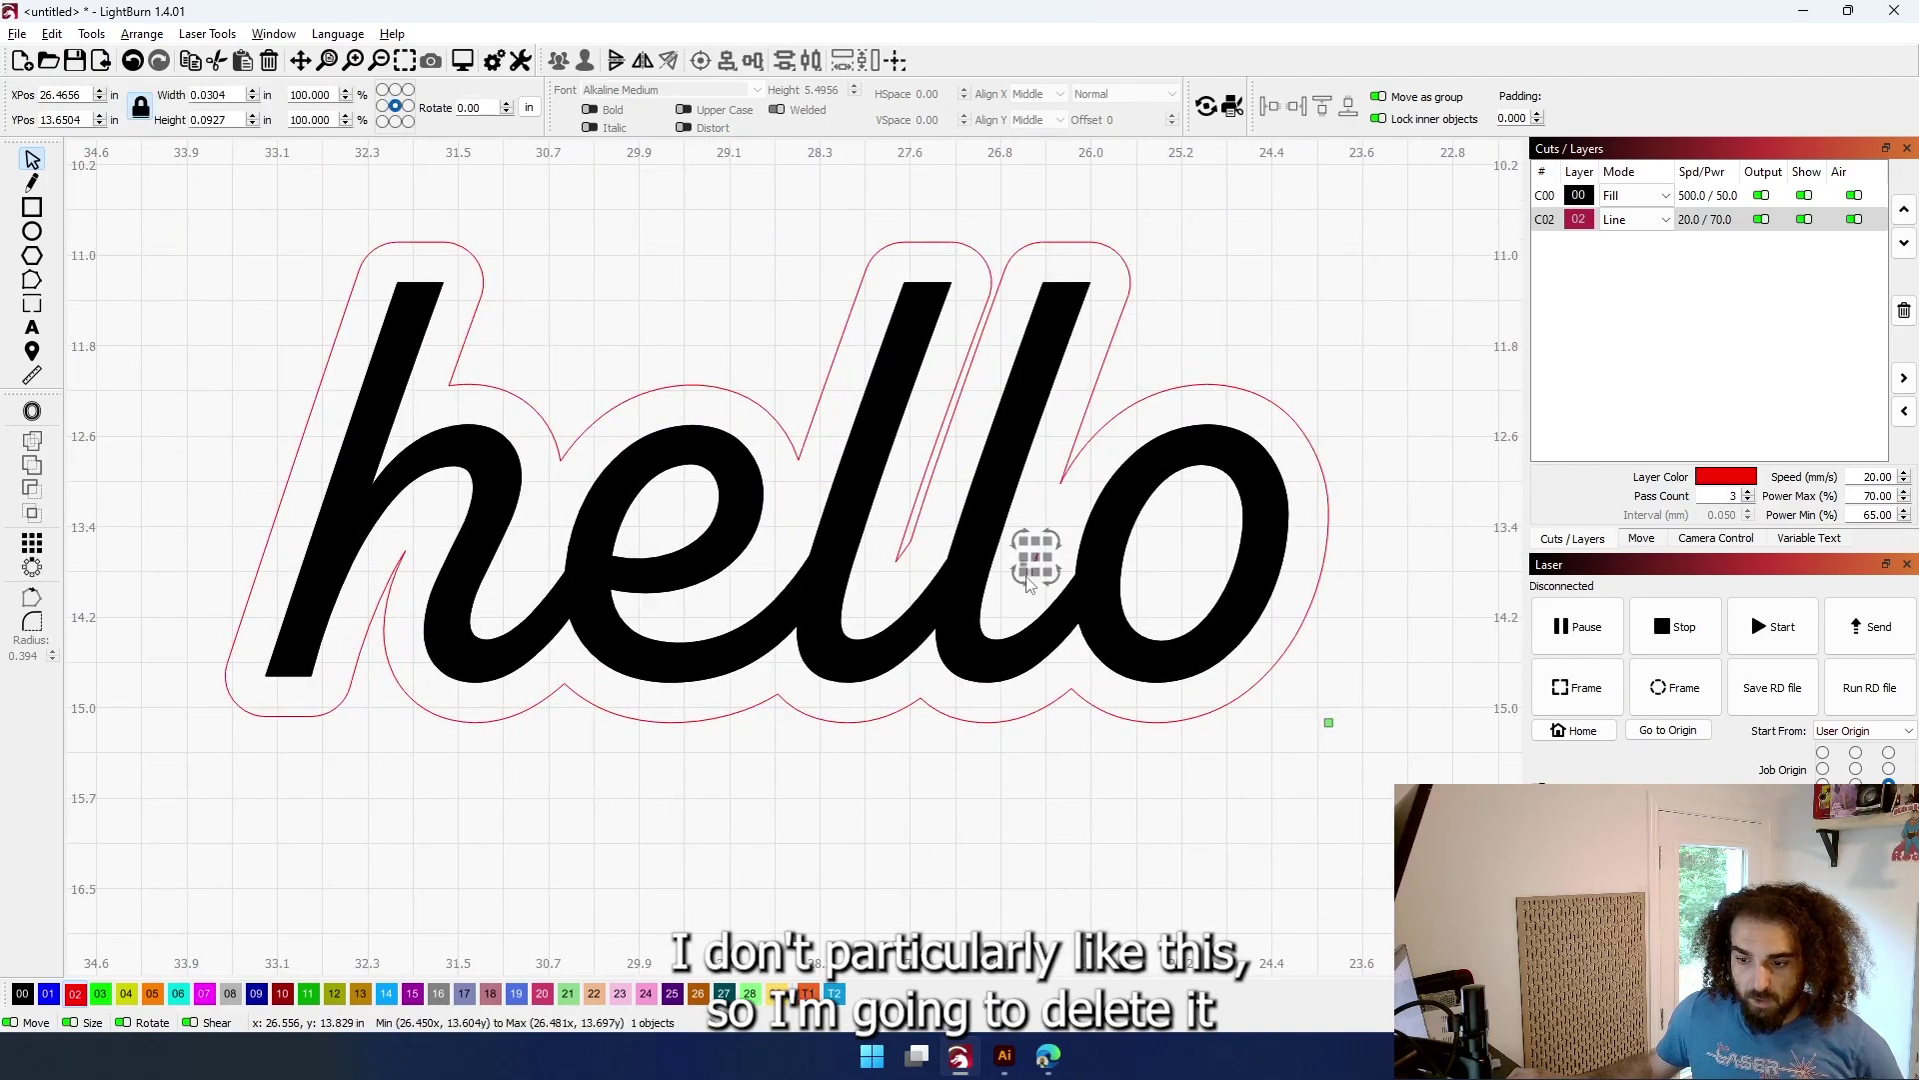
key("Delete")
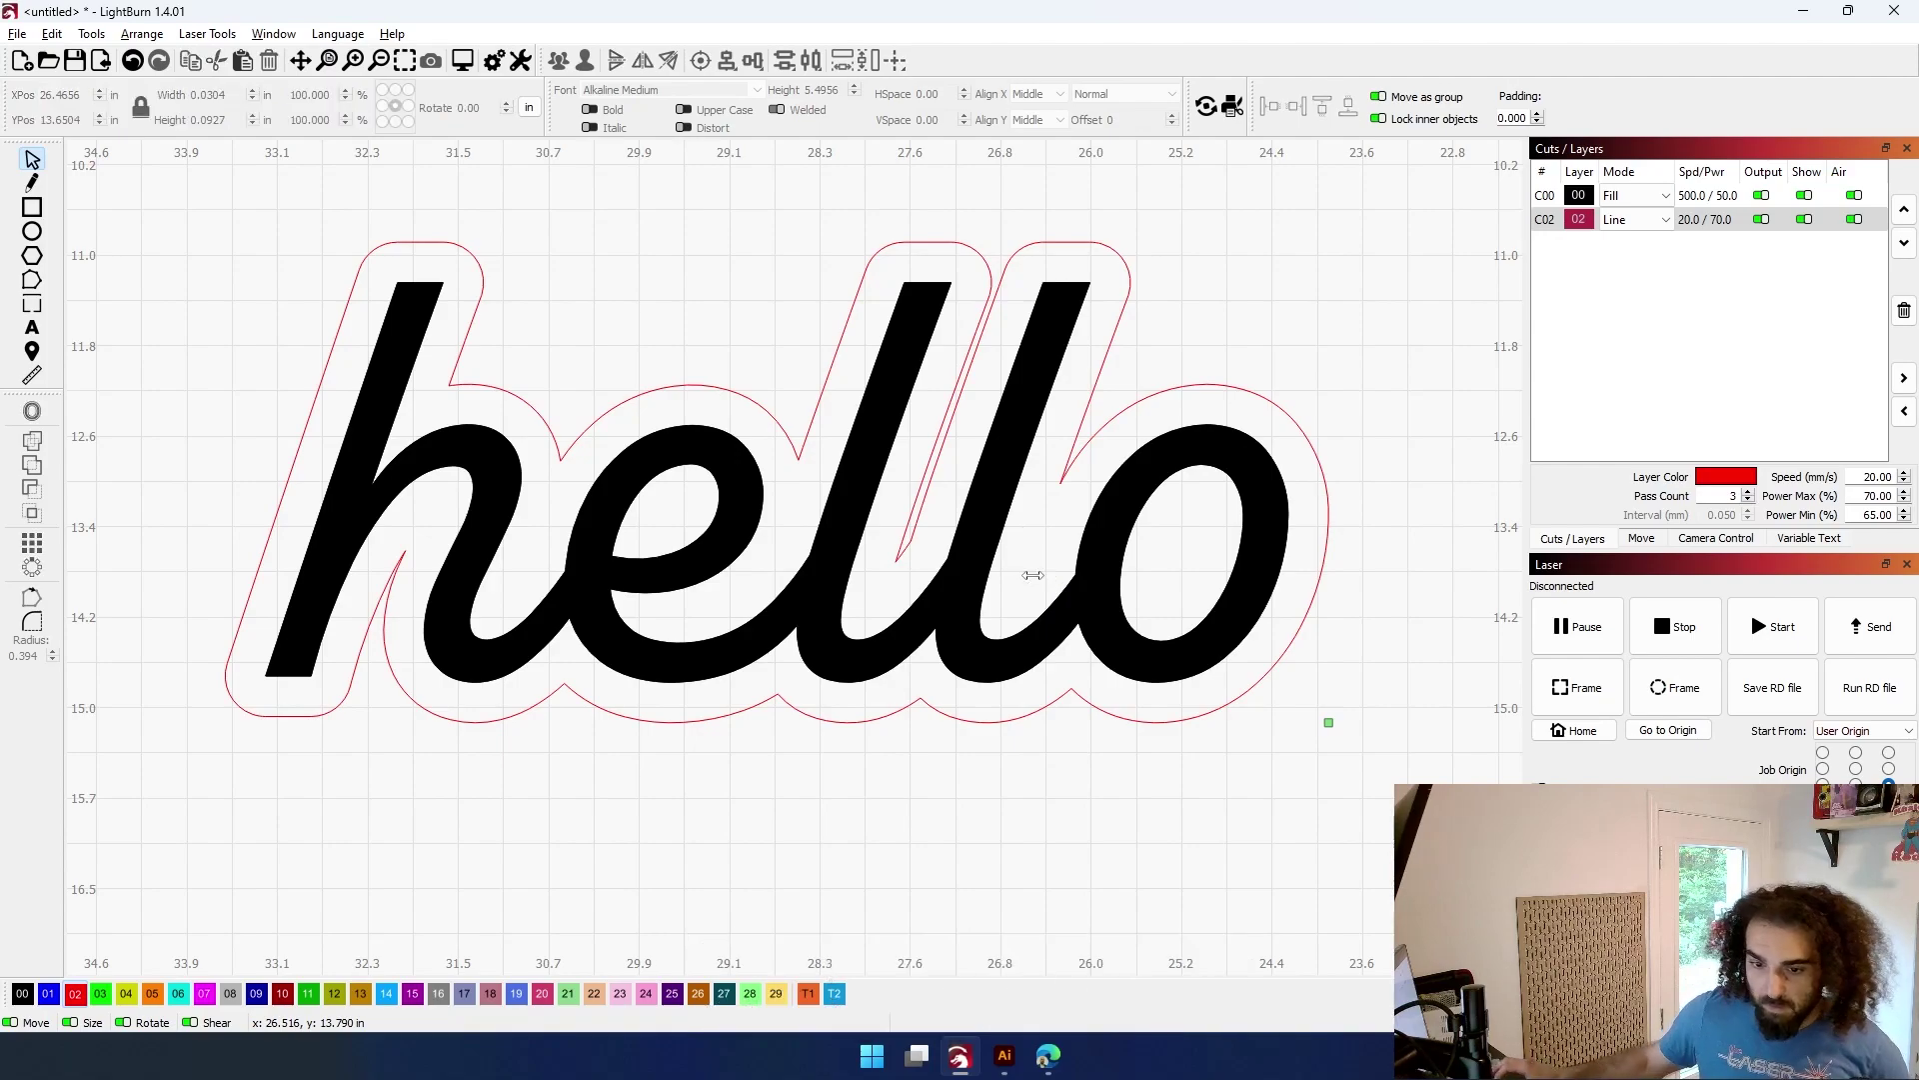
scroll(985, 522, "down", 3)
left_click_drag(946, 388, 992, 379)
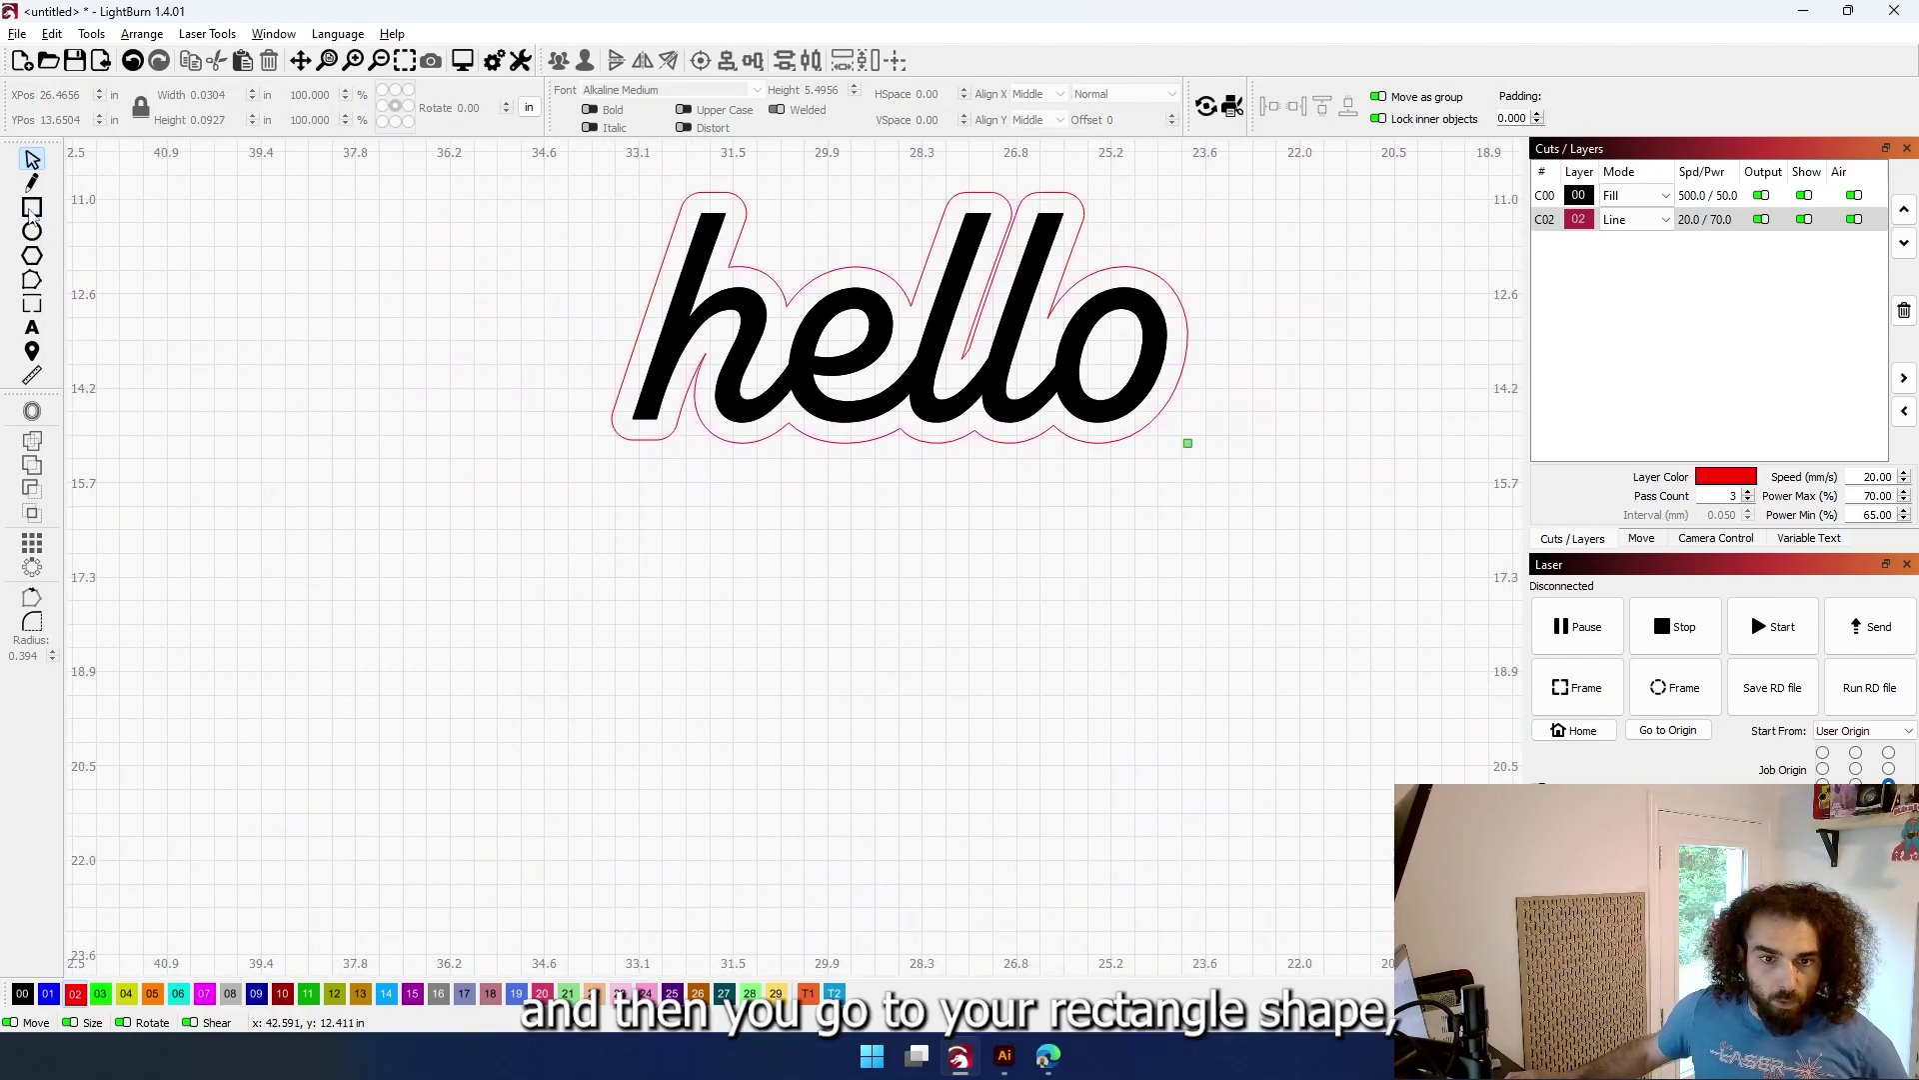
Draw a narrow stick rectangle, about 0.75 by 5.91 in, below the hello outline
left_click(31, 207)
mouse_move(697, 460)
left_mouse_down()
mouse_move(706, 536)
mouse_move(734, 415)
mouse_move(762, 428)
mouse_move(801, 592)
mouse_move(791, 750)
left_mouse_up()
scroll(744, 478, "down", 2)
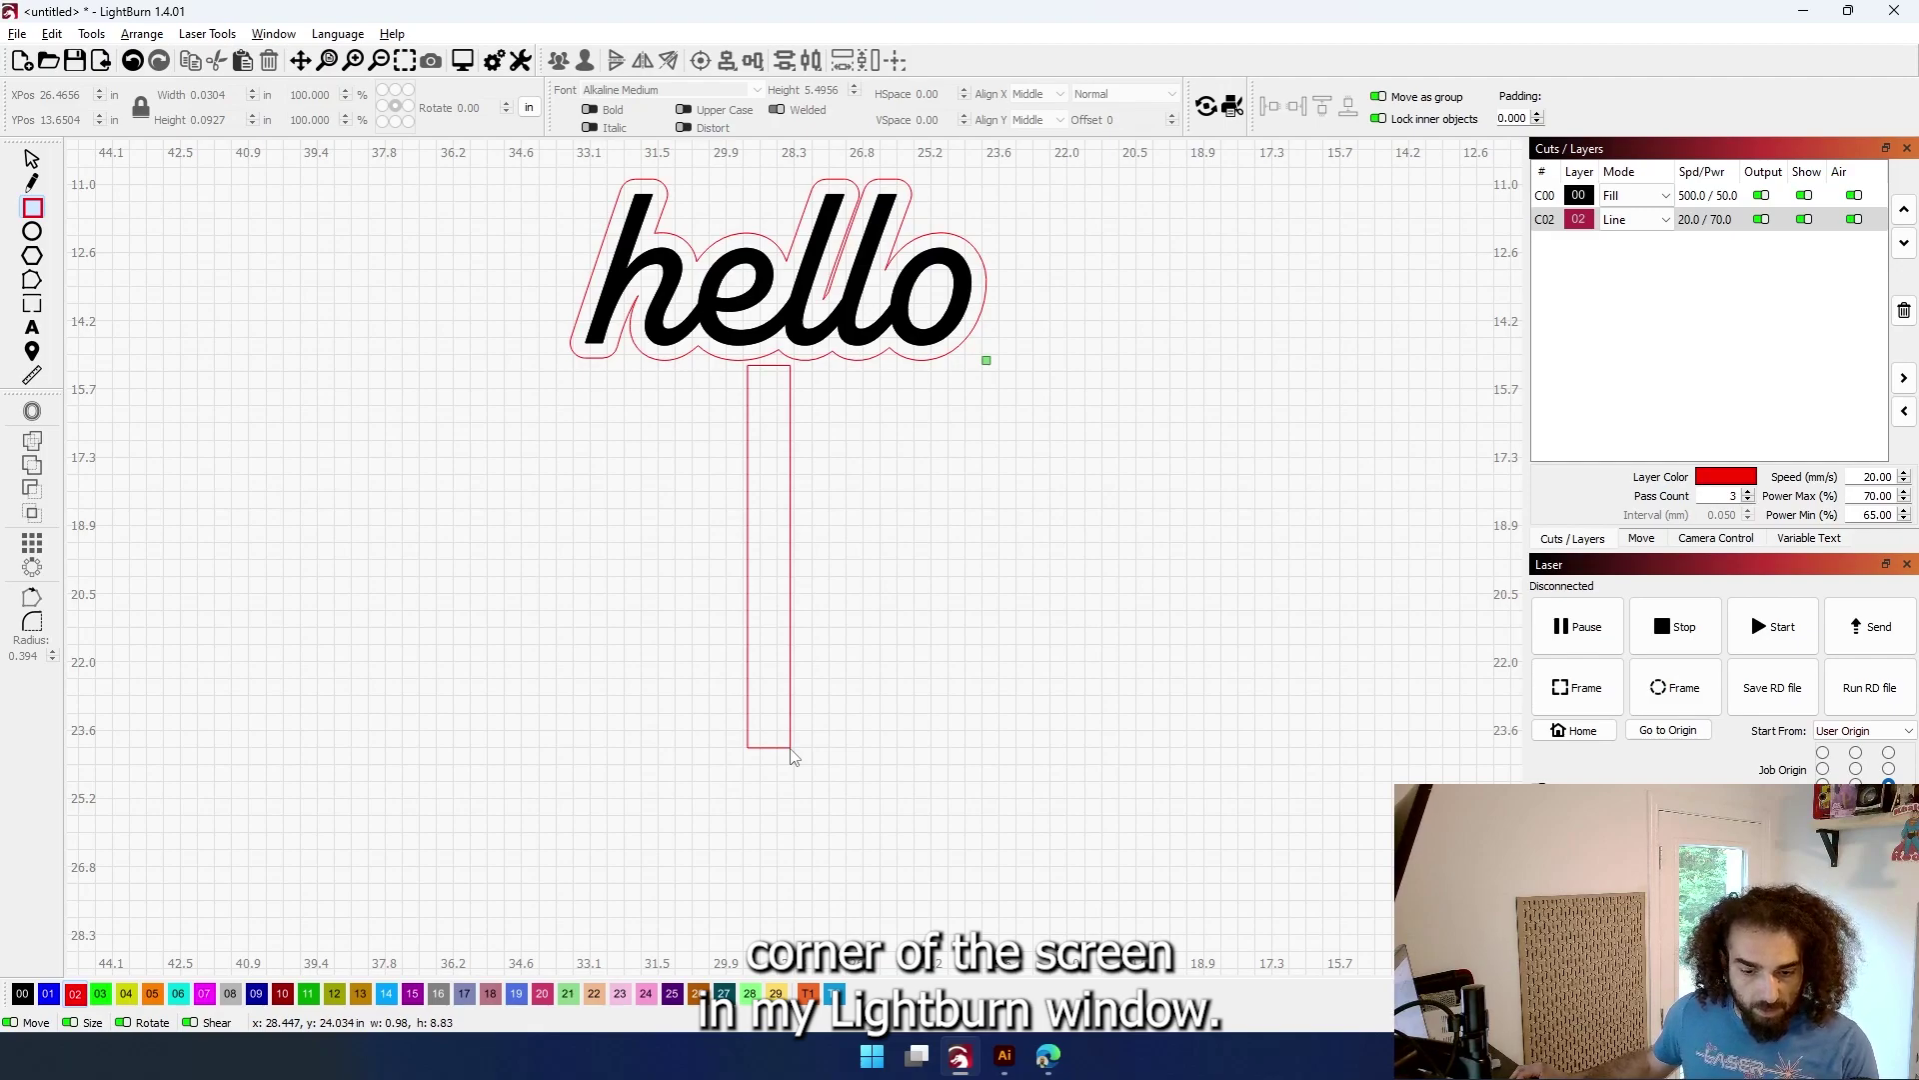
left_click_drag(791, 756, 784, 758)
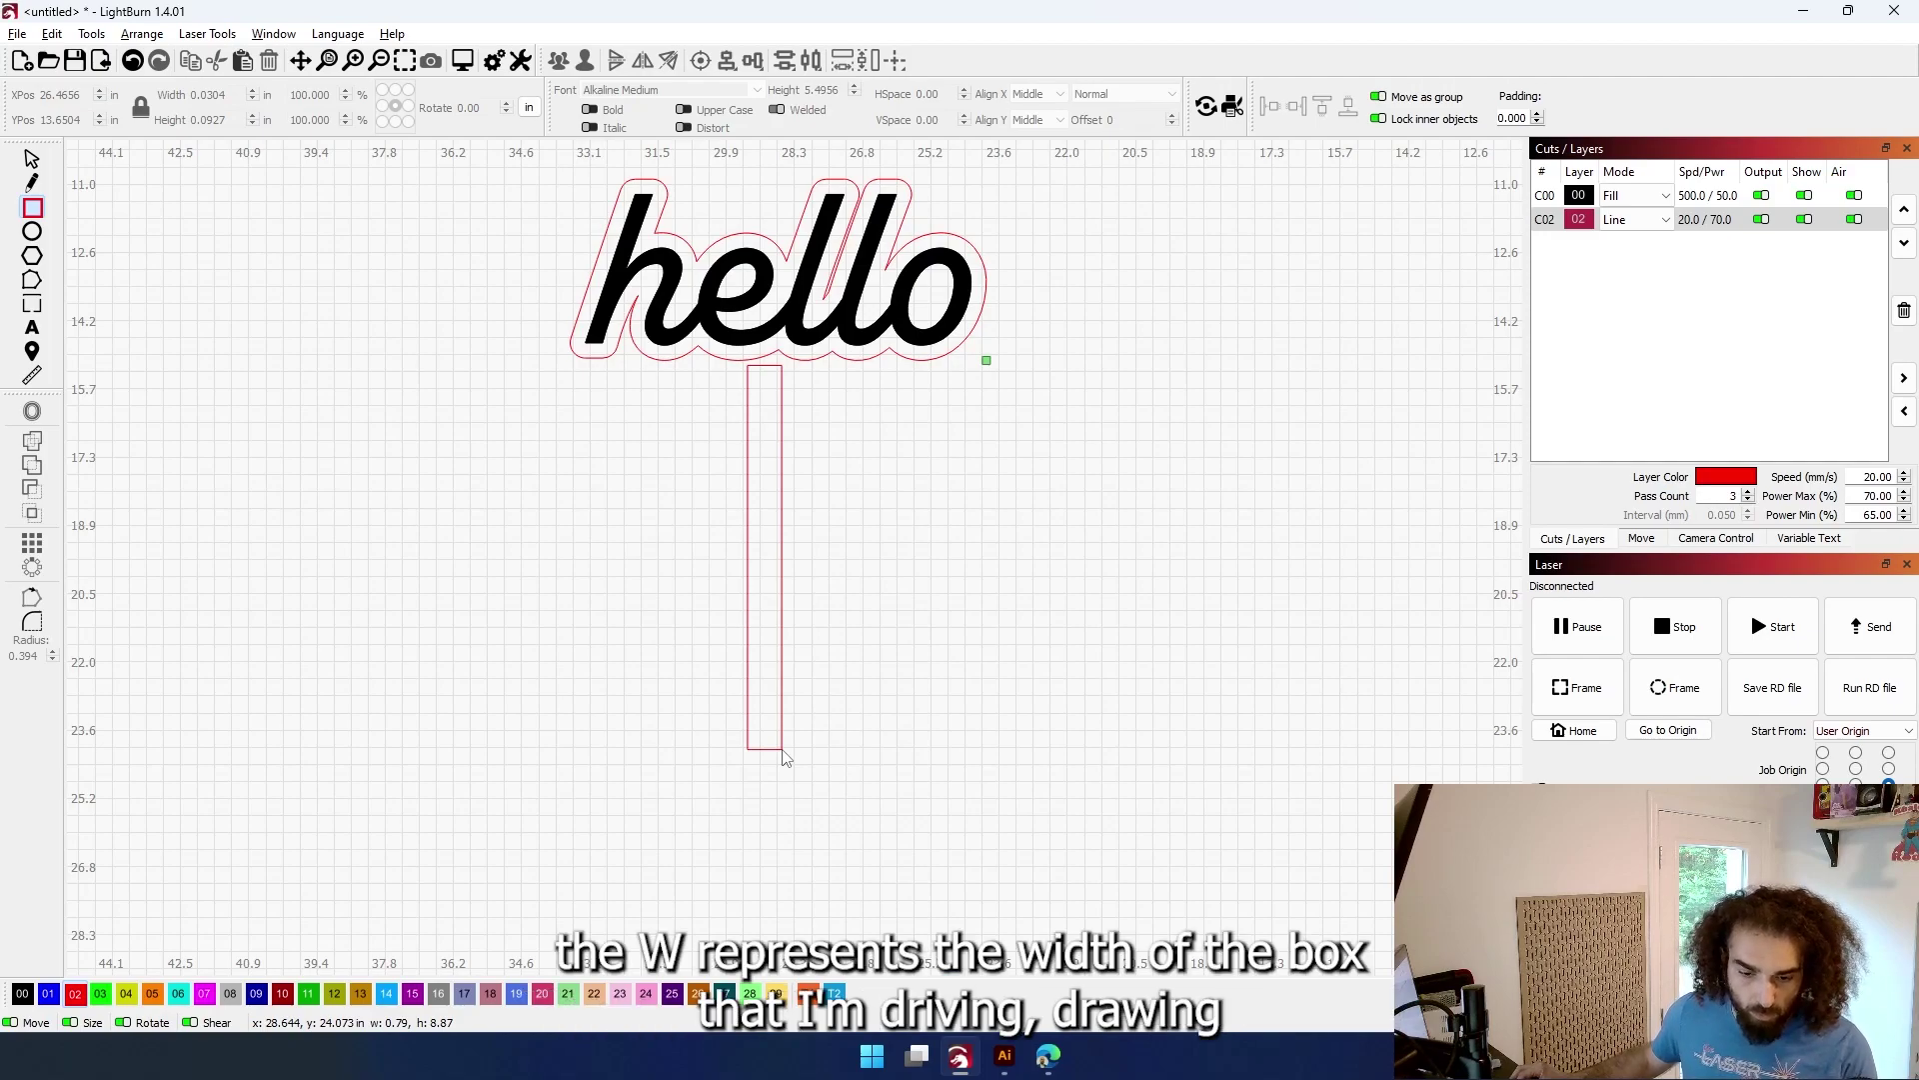
mouse_move(782, 749)
left_mouse_down()
mouse_move(780, 562)
mouse_move(773, 697)
mouse_move(792, 607)
mouse_move(773, 626)
left_mouse_up()
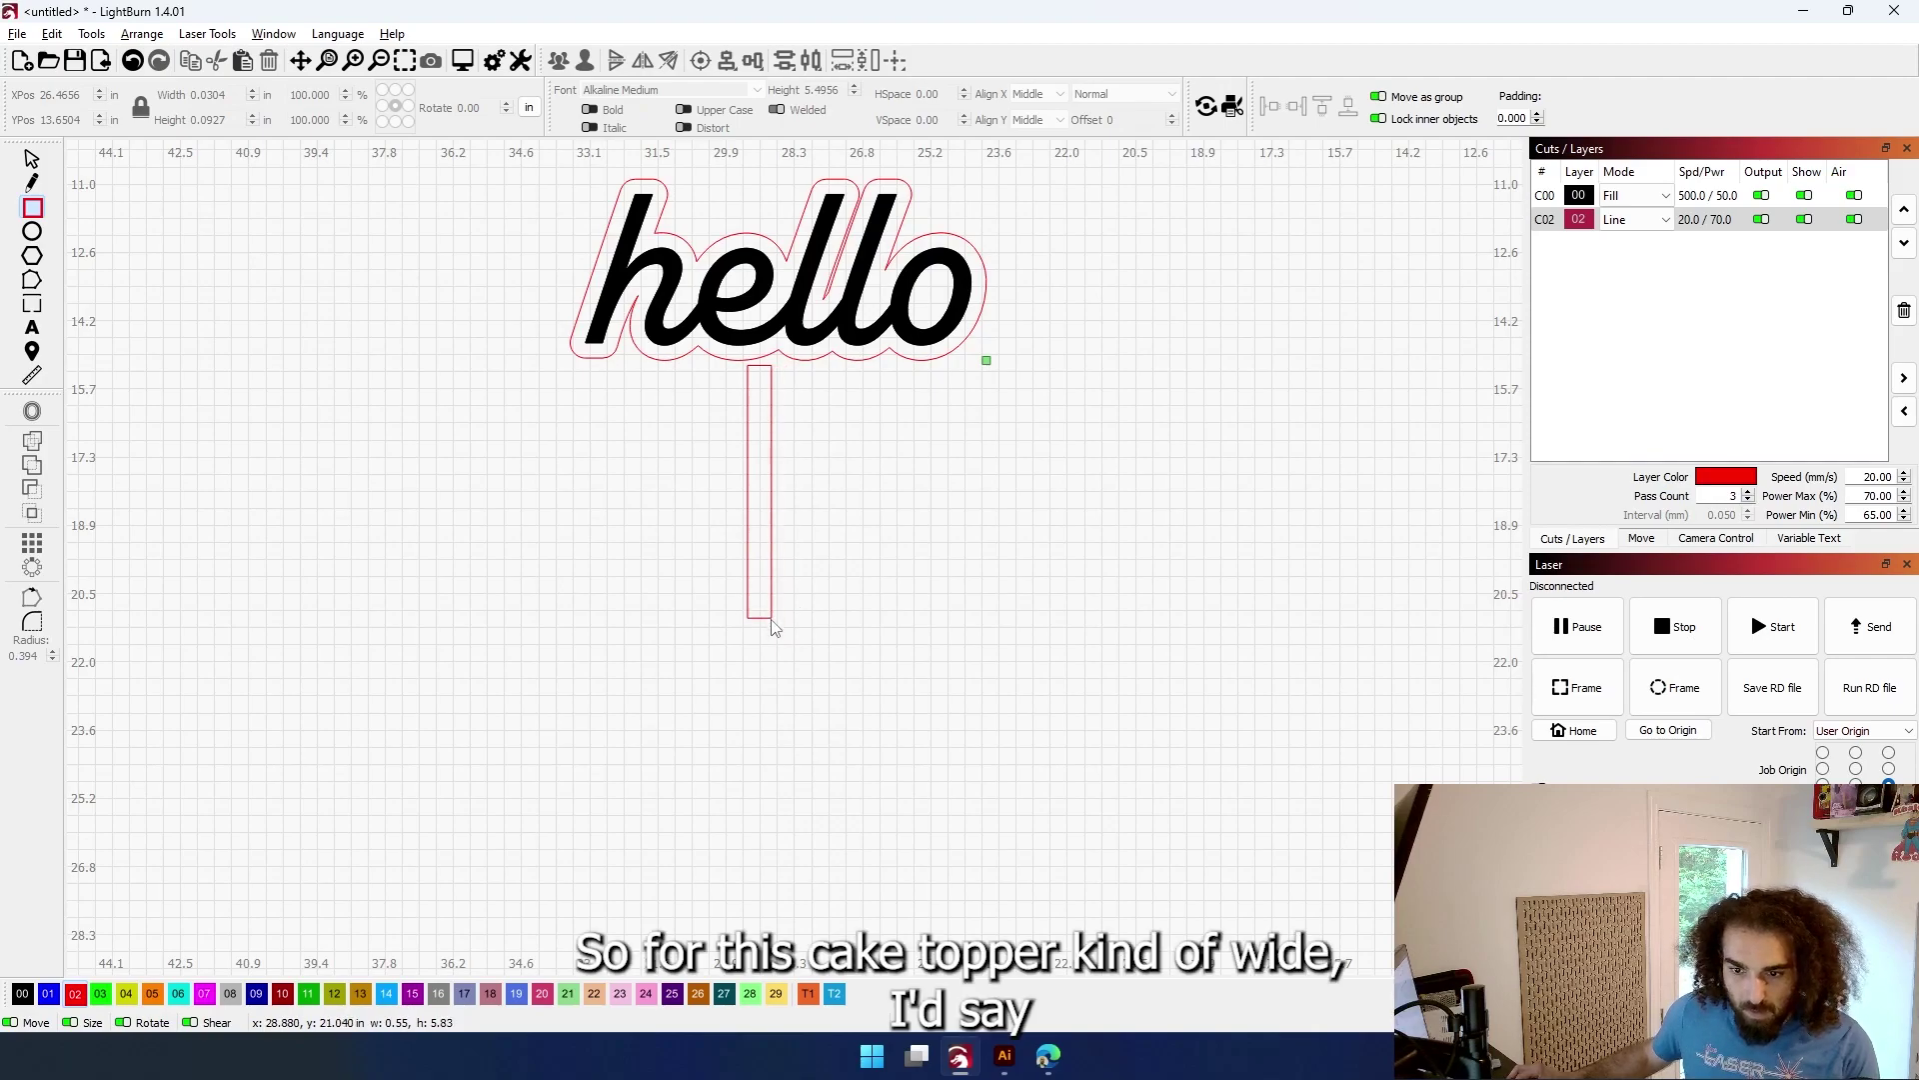
left_click_drag(776, 627, 785, 630)
Extend the stick rectangle's top up into the hello outline
left_click(32, 160)
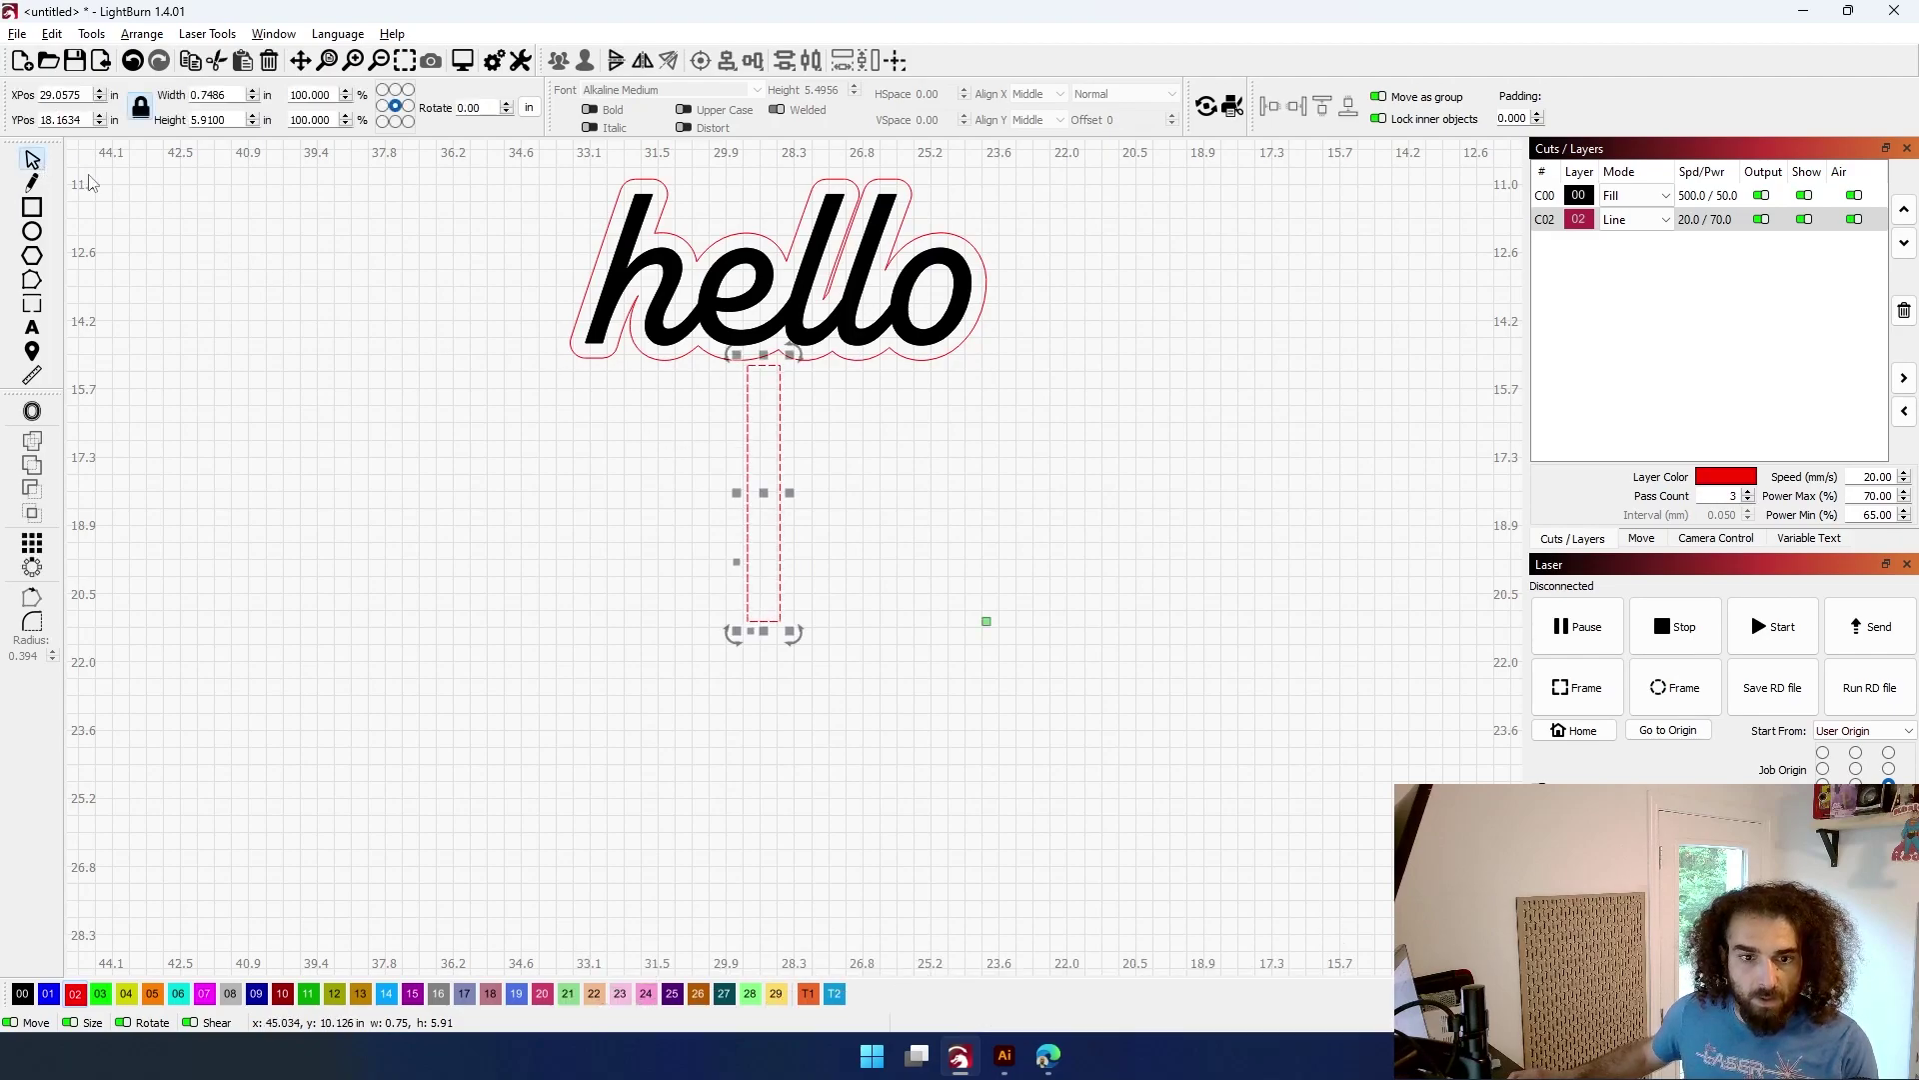
left_click_drag(764, 365, 775, 319)
scroll(774, 352, "up", 5)
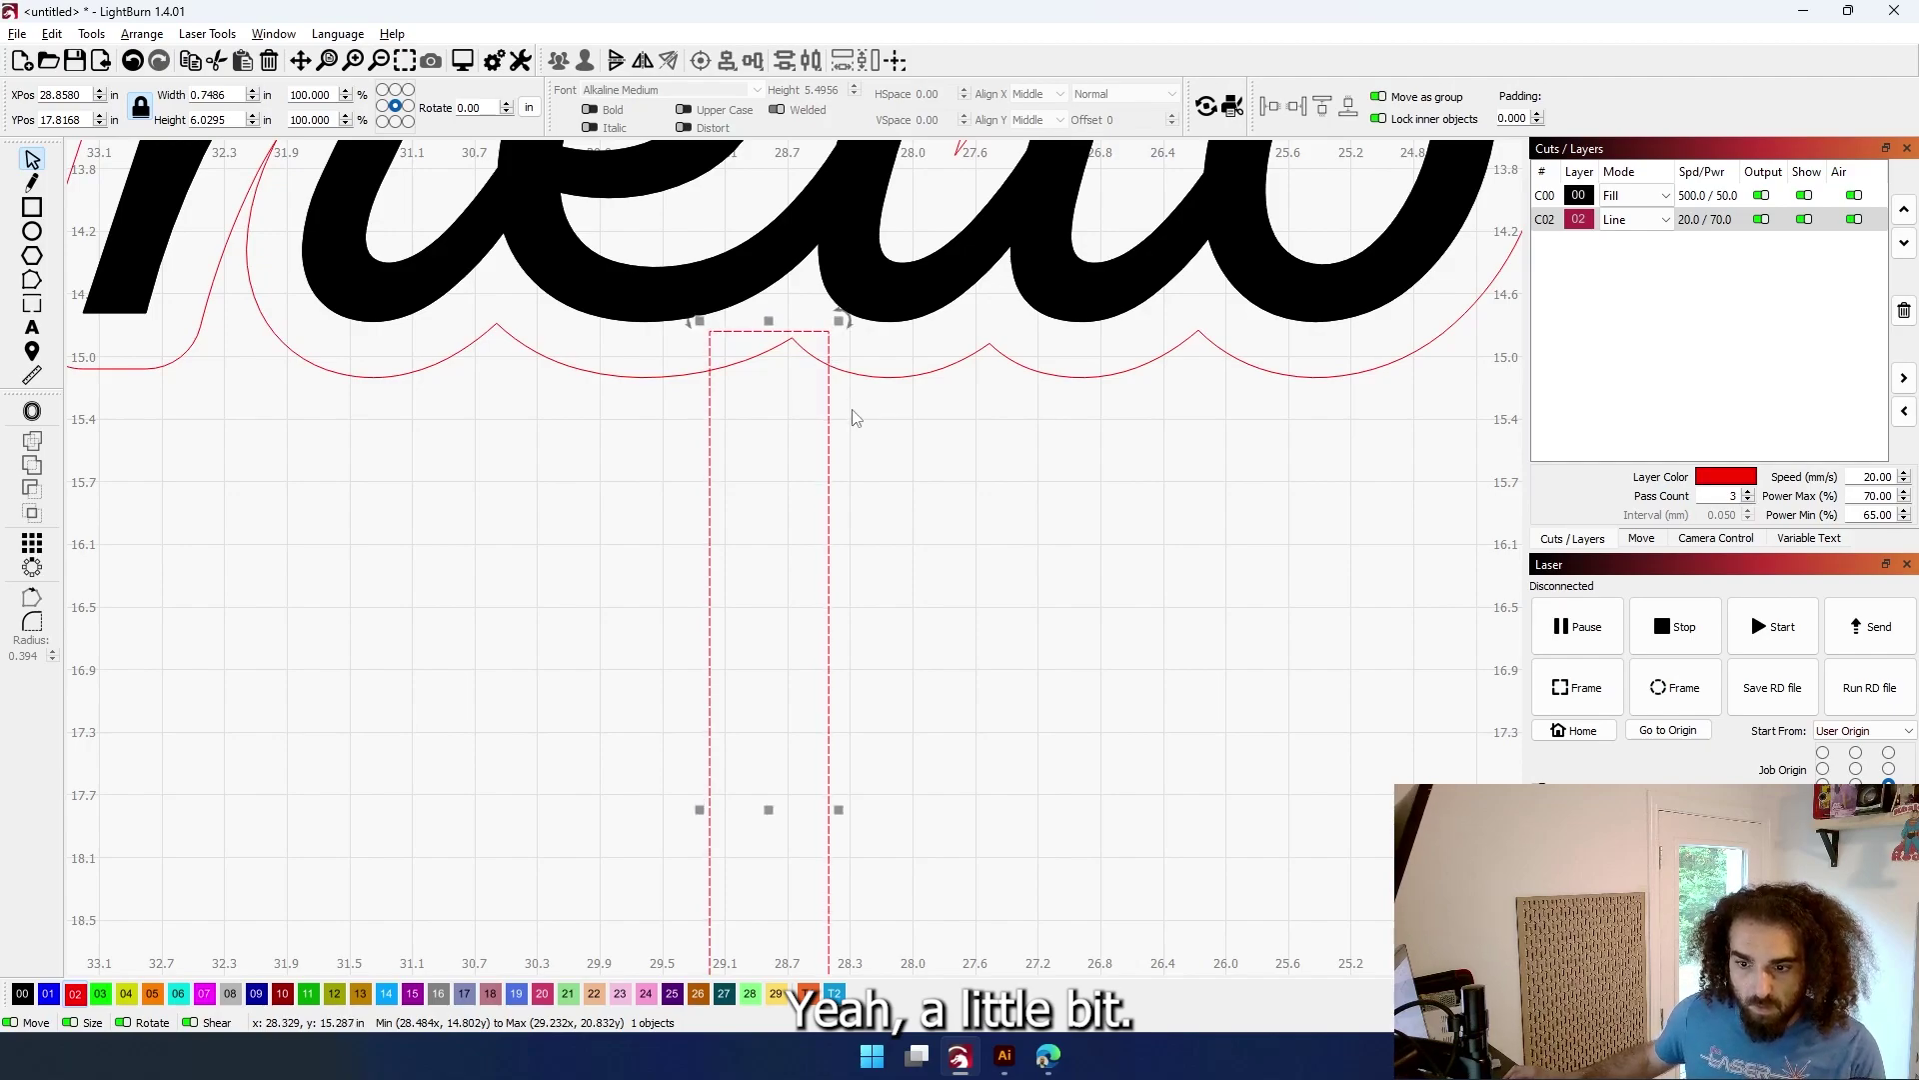
Weld the stick and hello outline into one cut shape, about 9.61 by 9.92 in
left_click(797, 360, "shift")
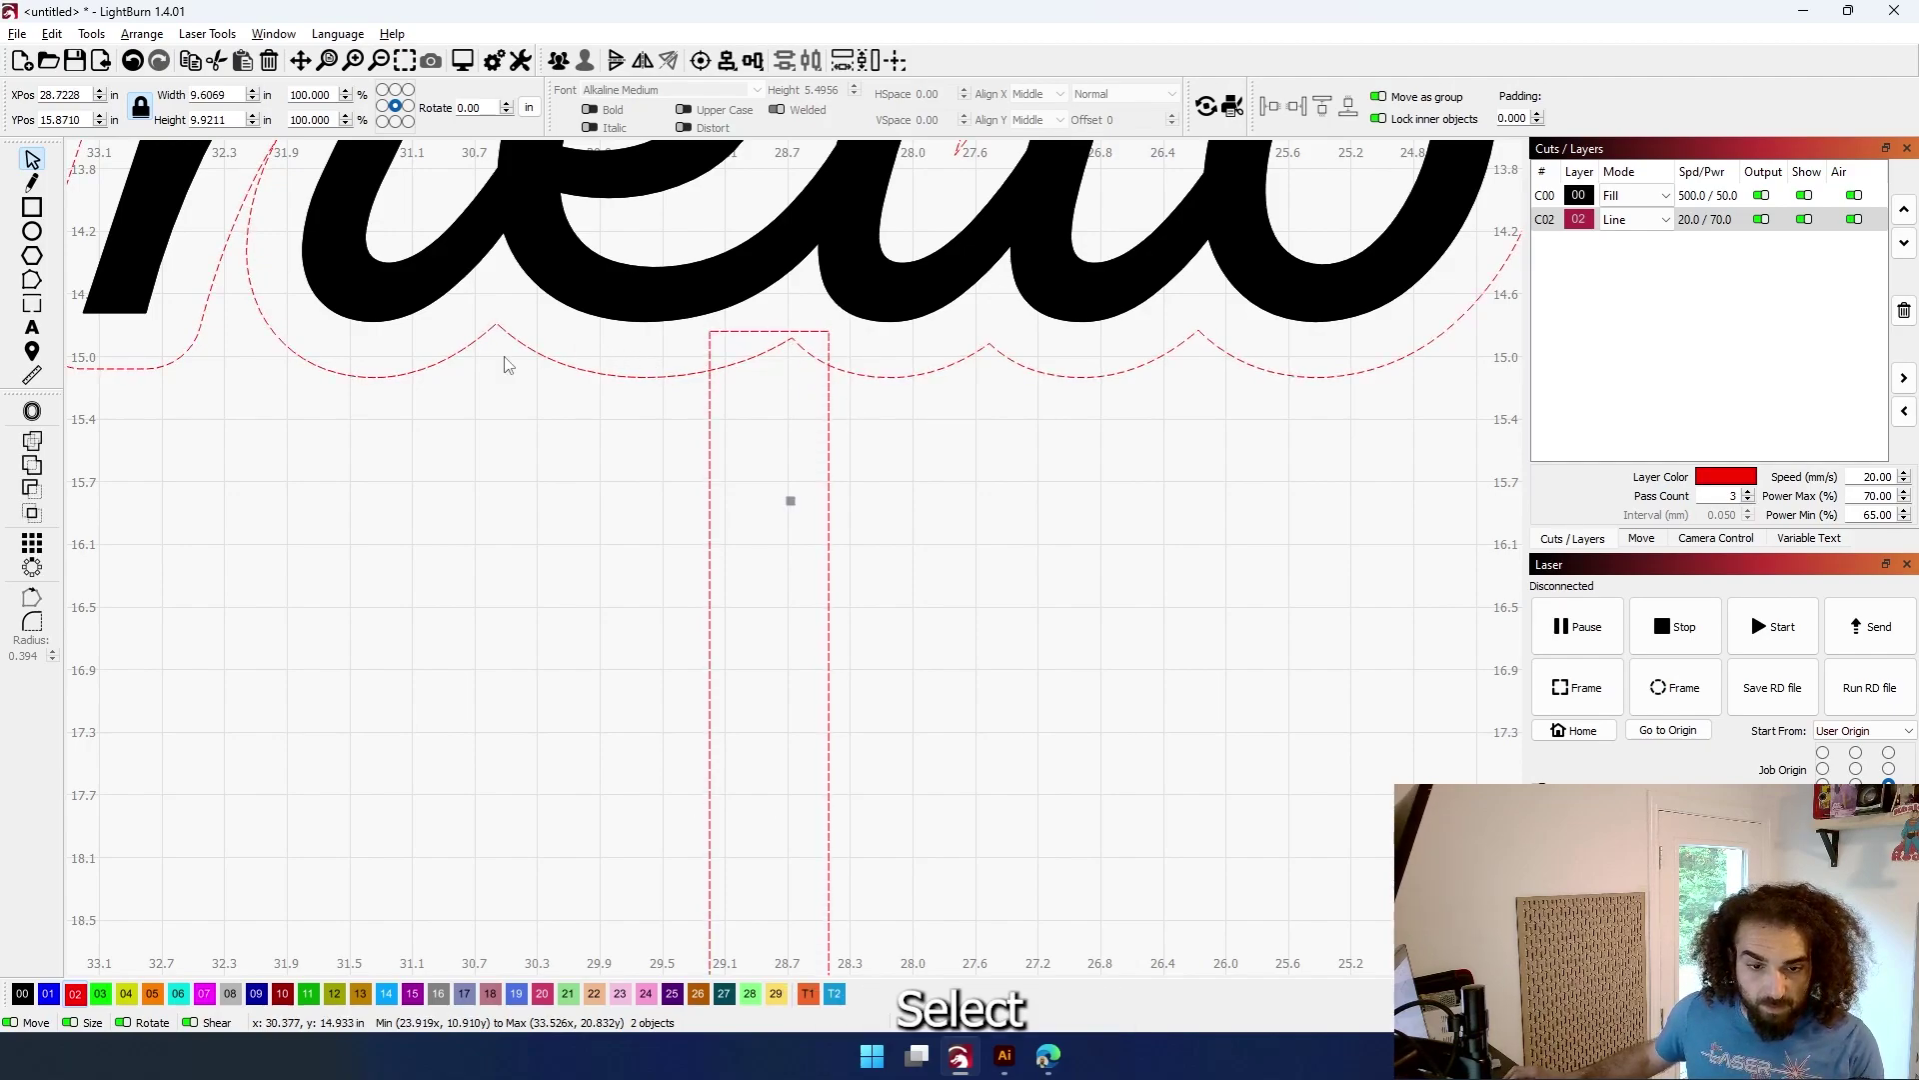
left_click(32, 441)
scroll(297, 471, "down", 5)
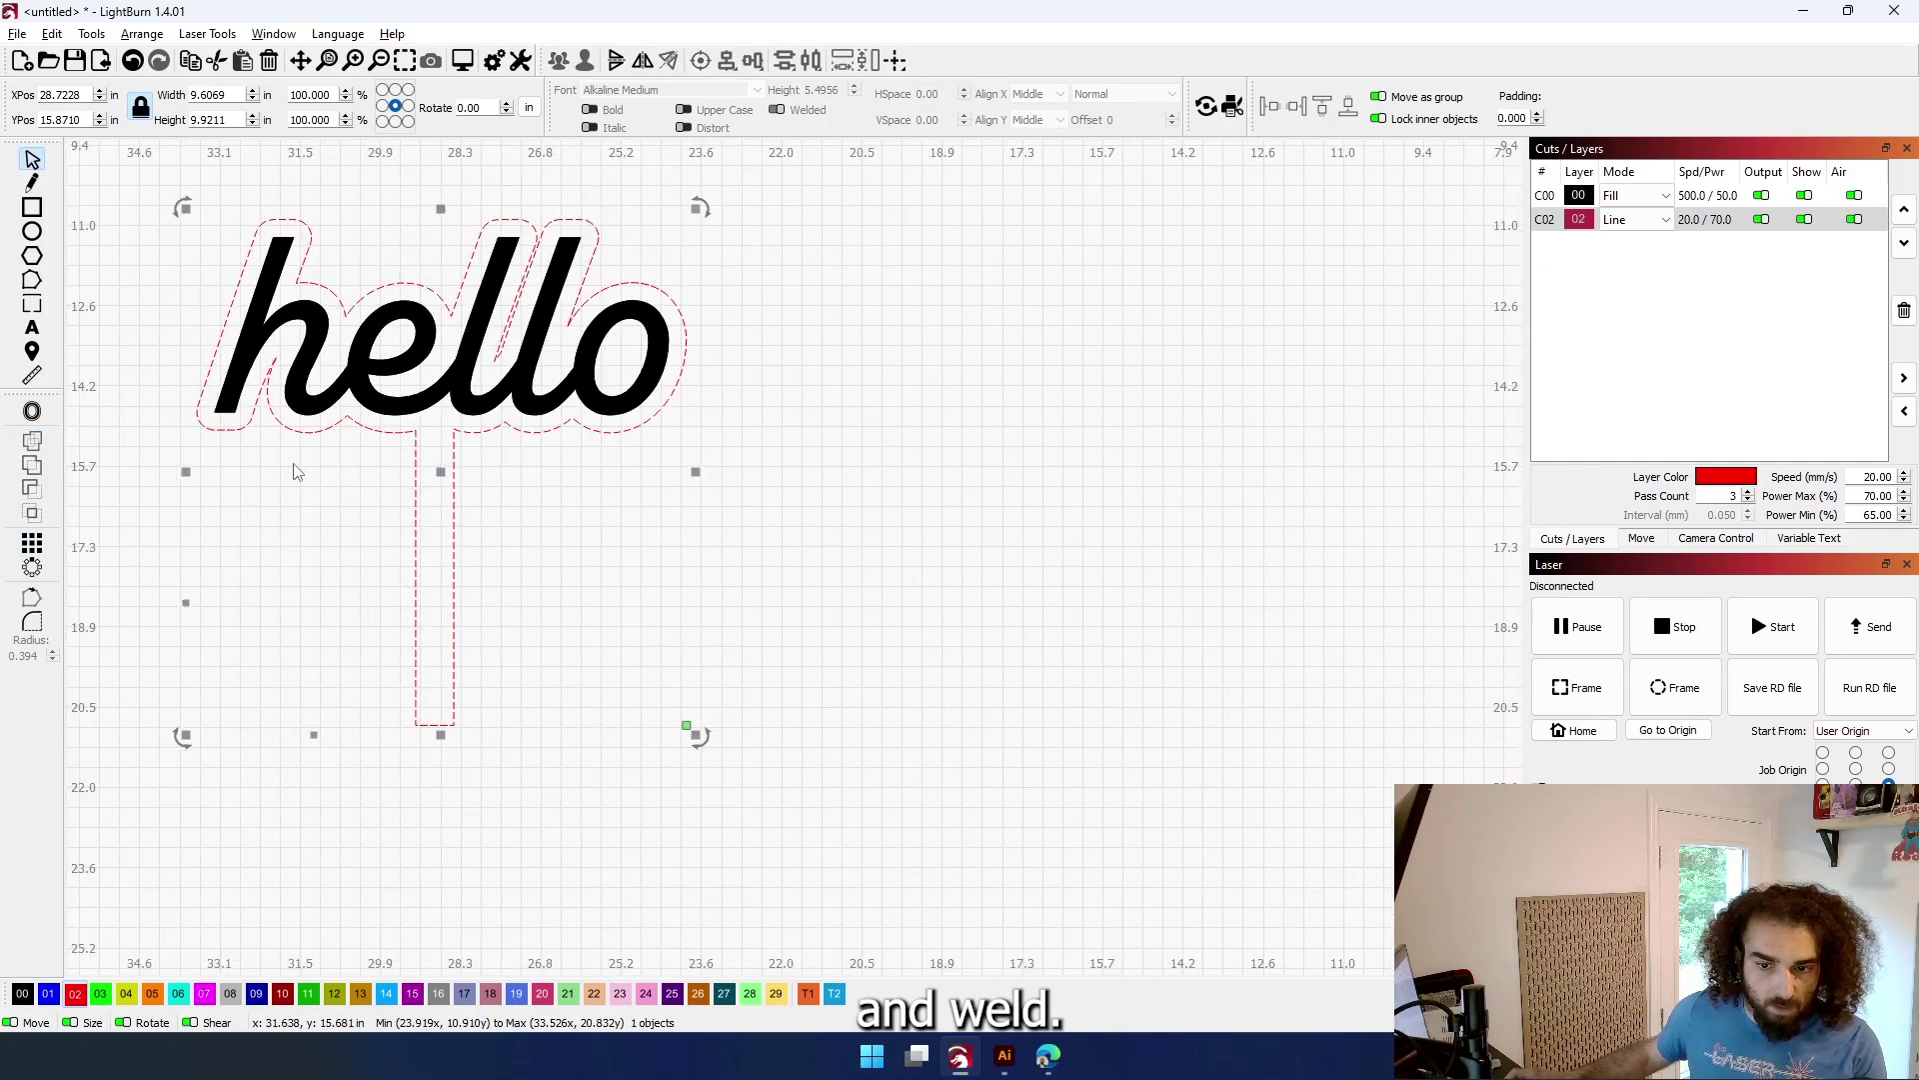
left_click_drag(297, 472, 412, 488)
left_click(414, 490)
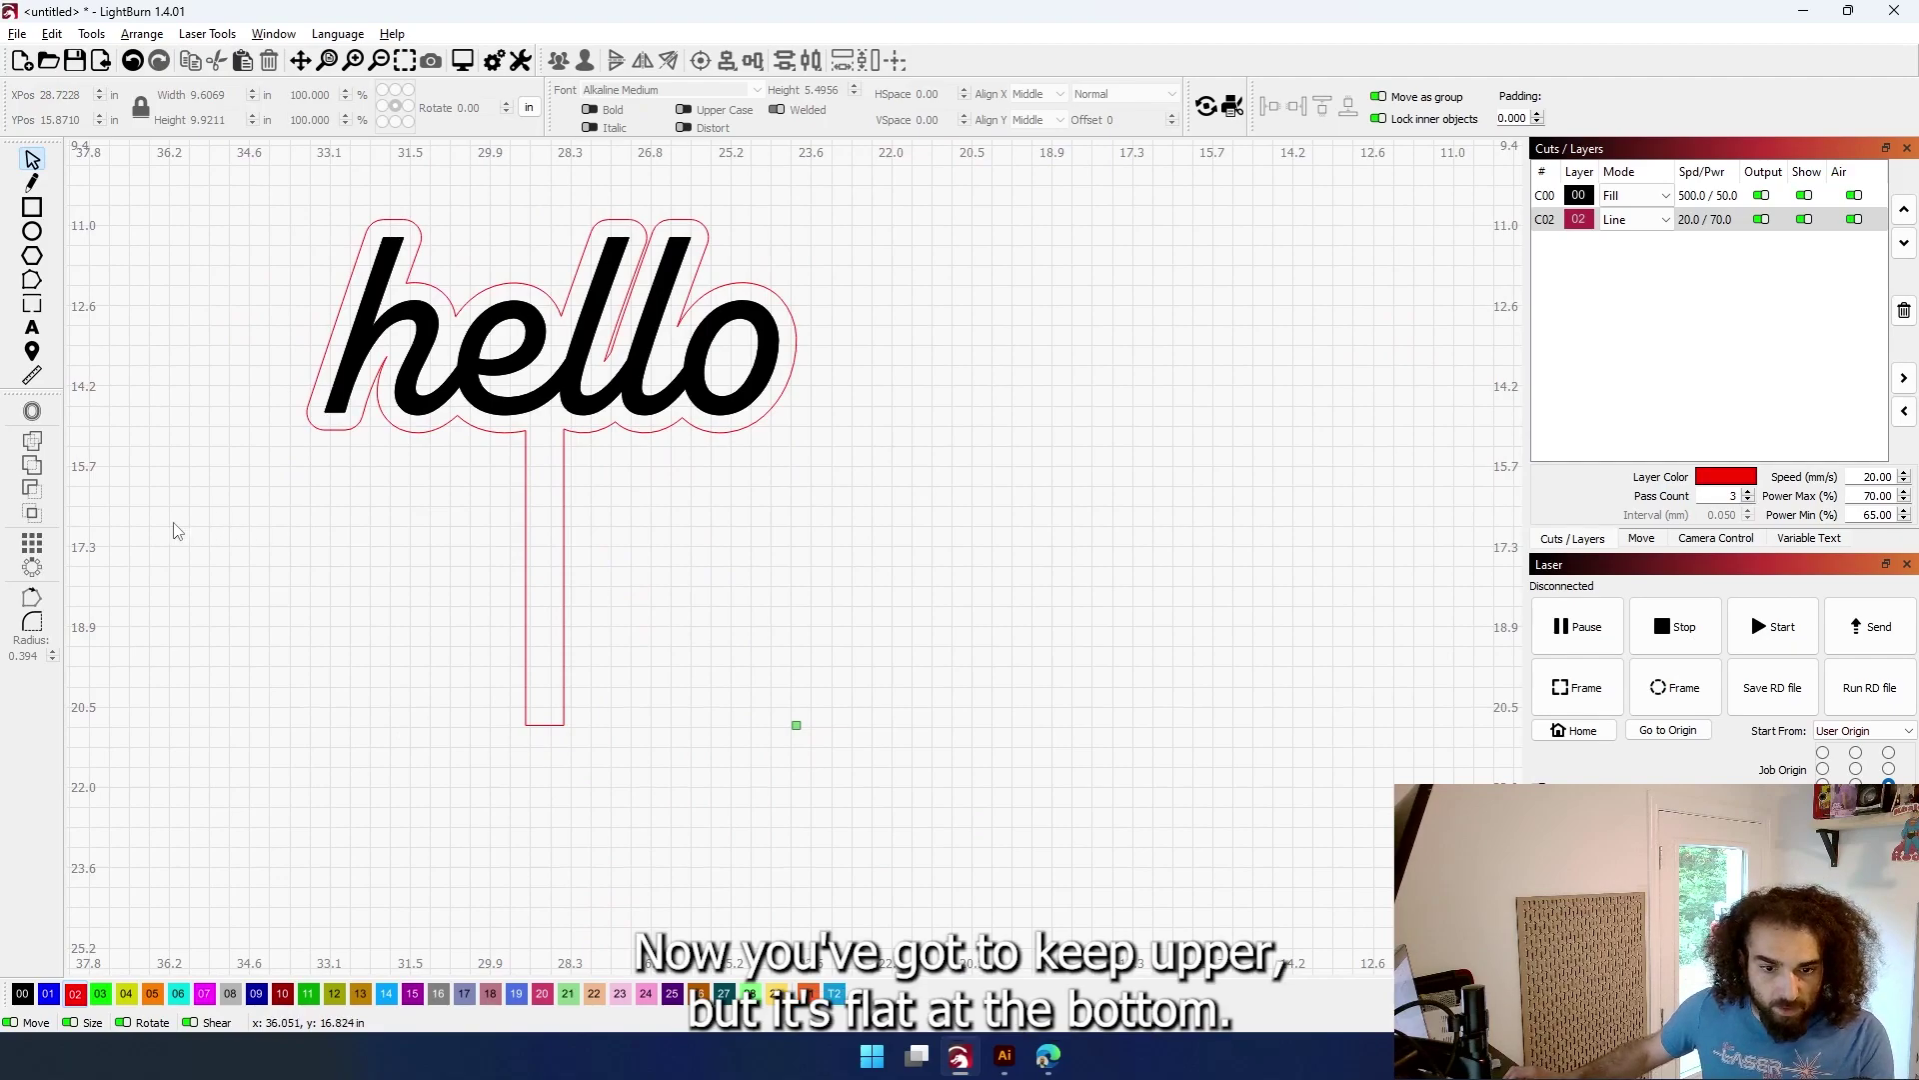
scroll(570, 740, "up", 1)
scroll(569, 740, "up", 2)
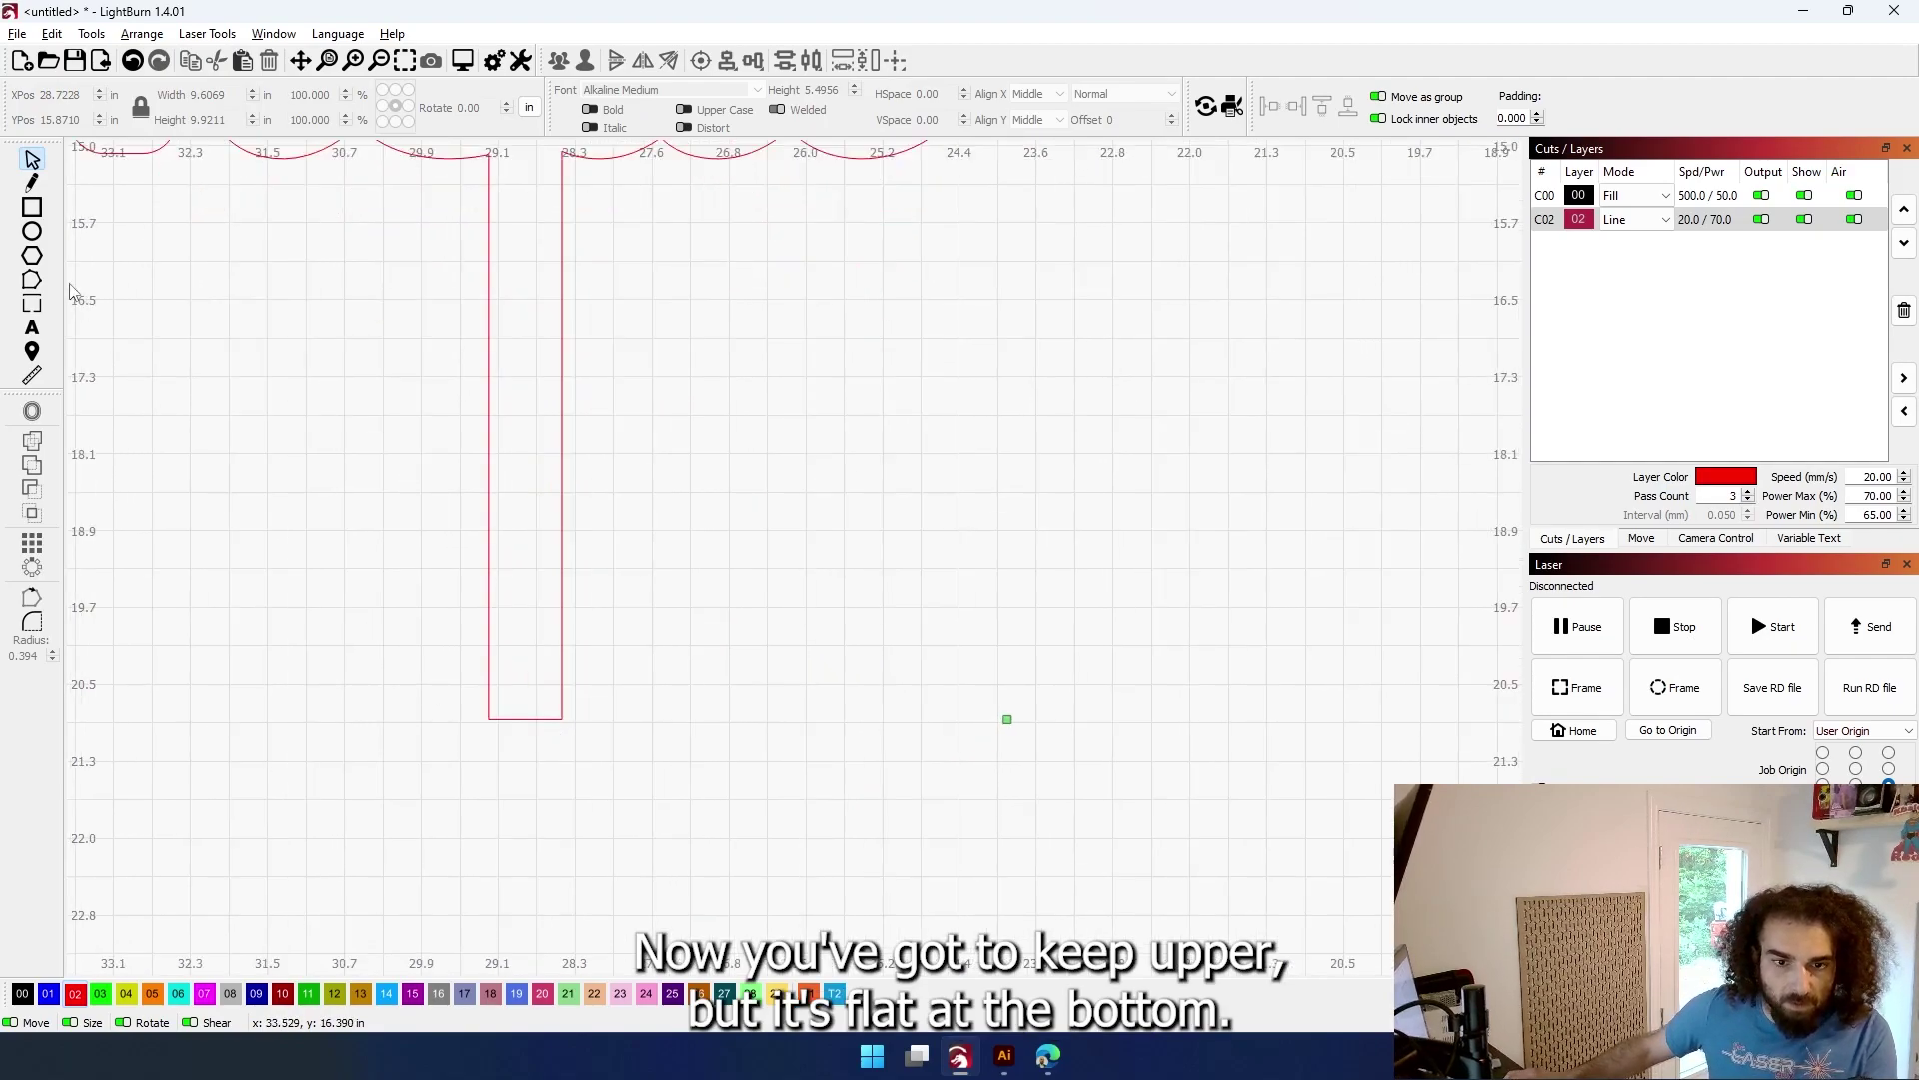
Pull the stem's bottom-middle node down so the stake ends in a pointed V tip
left_click(561, 491)
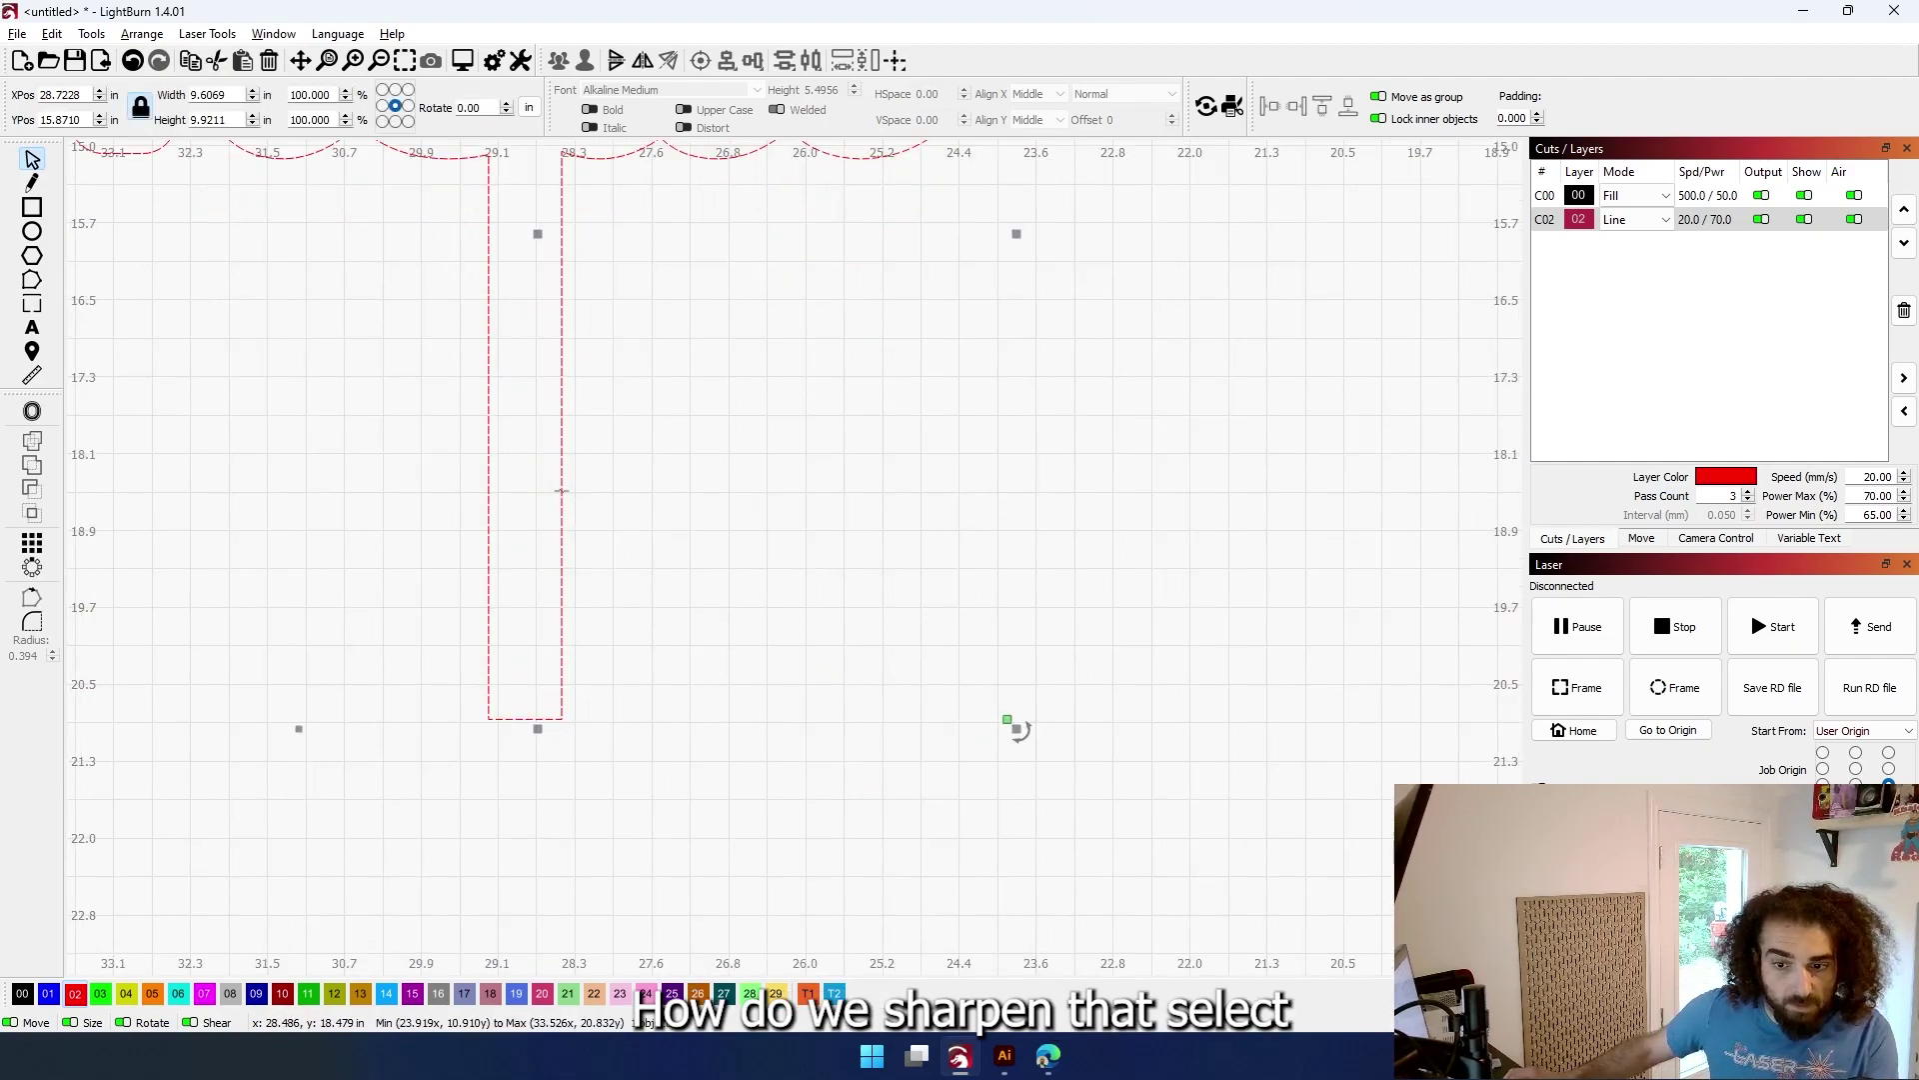
left_click(34, 284)
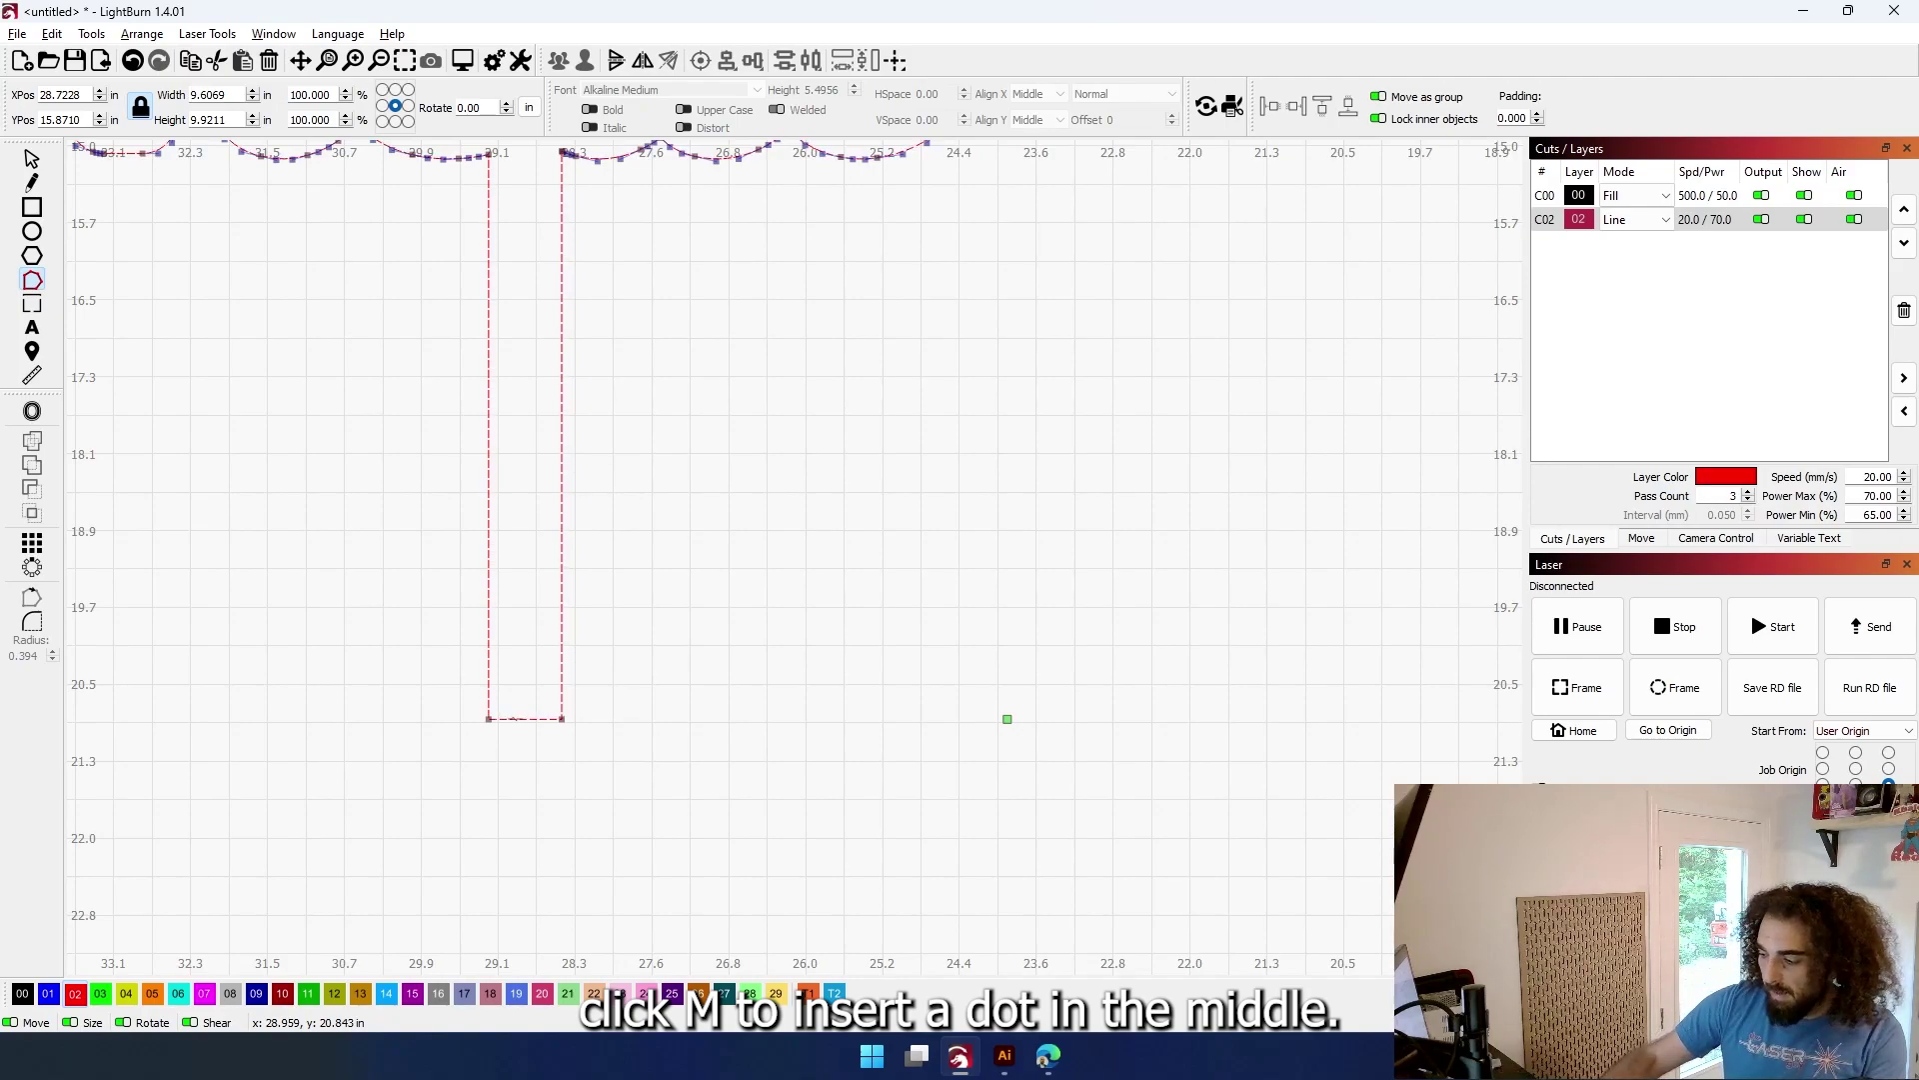
left_click(525, 719)
left_click_drag(526, 745, 525, 772)
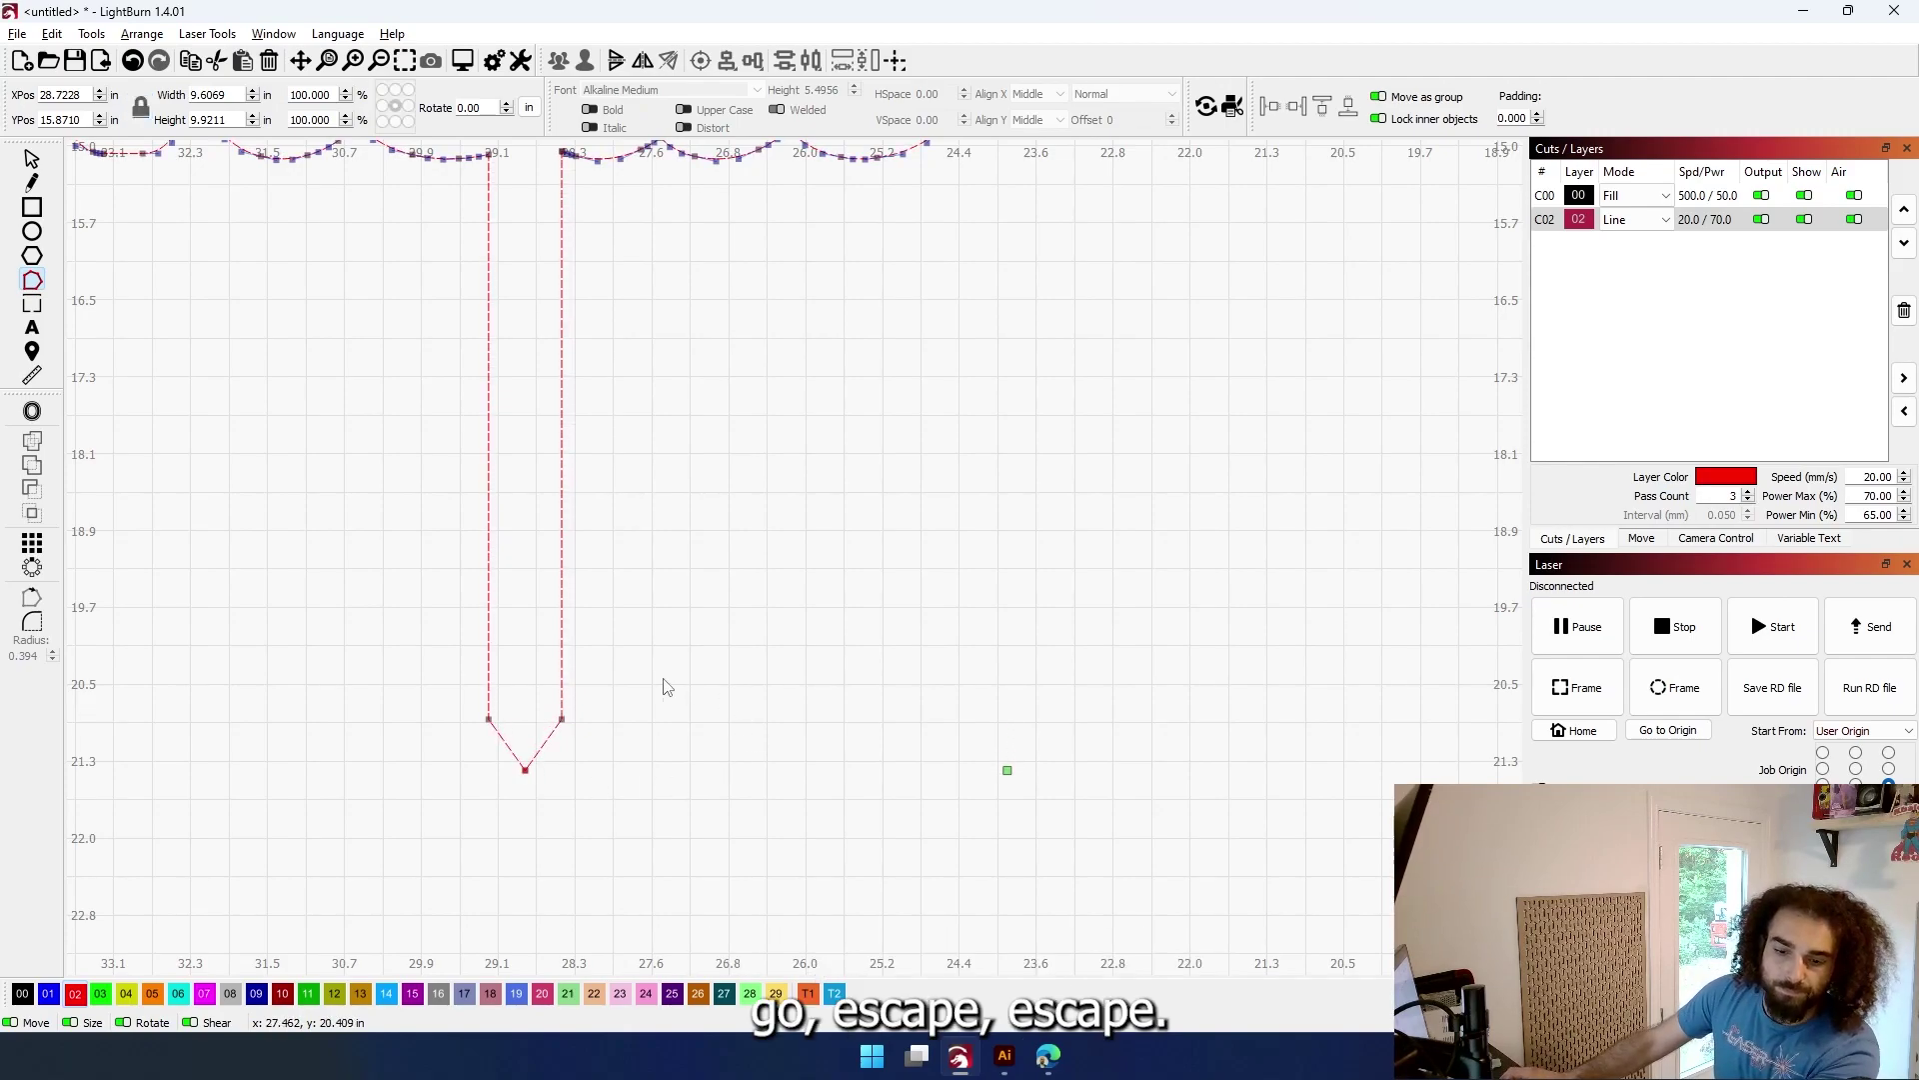
key("Escape")
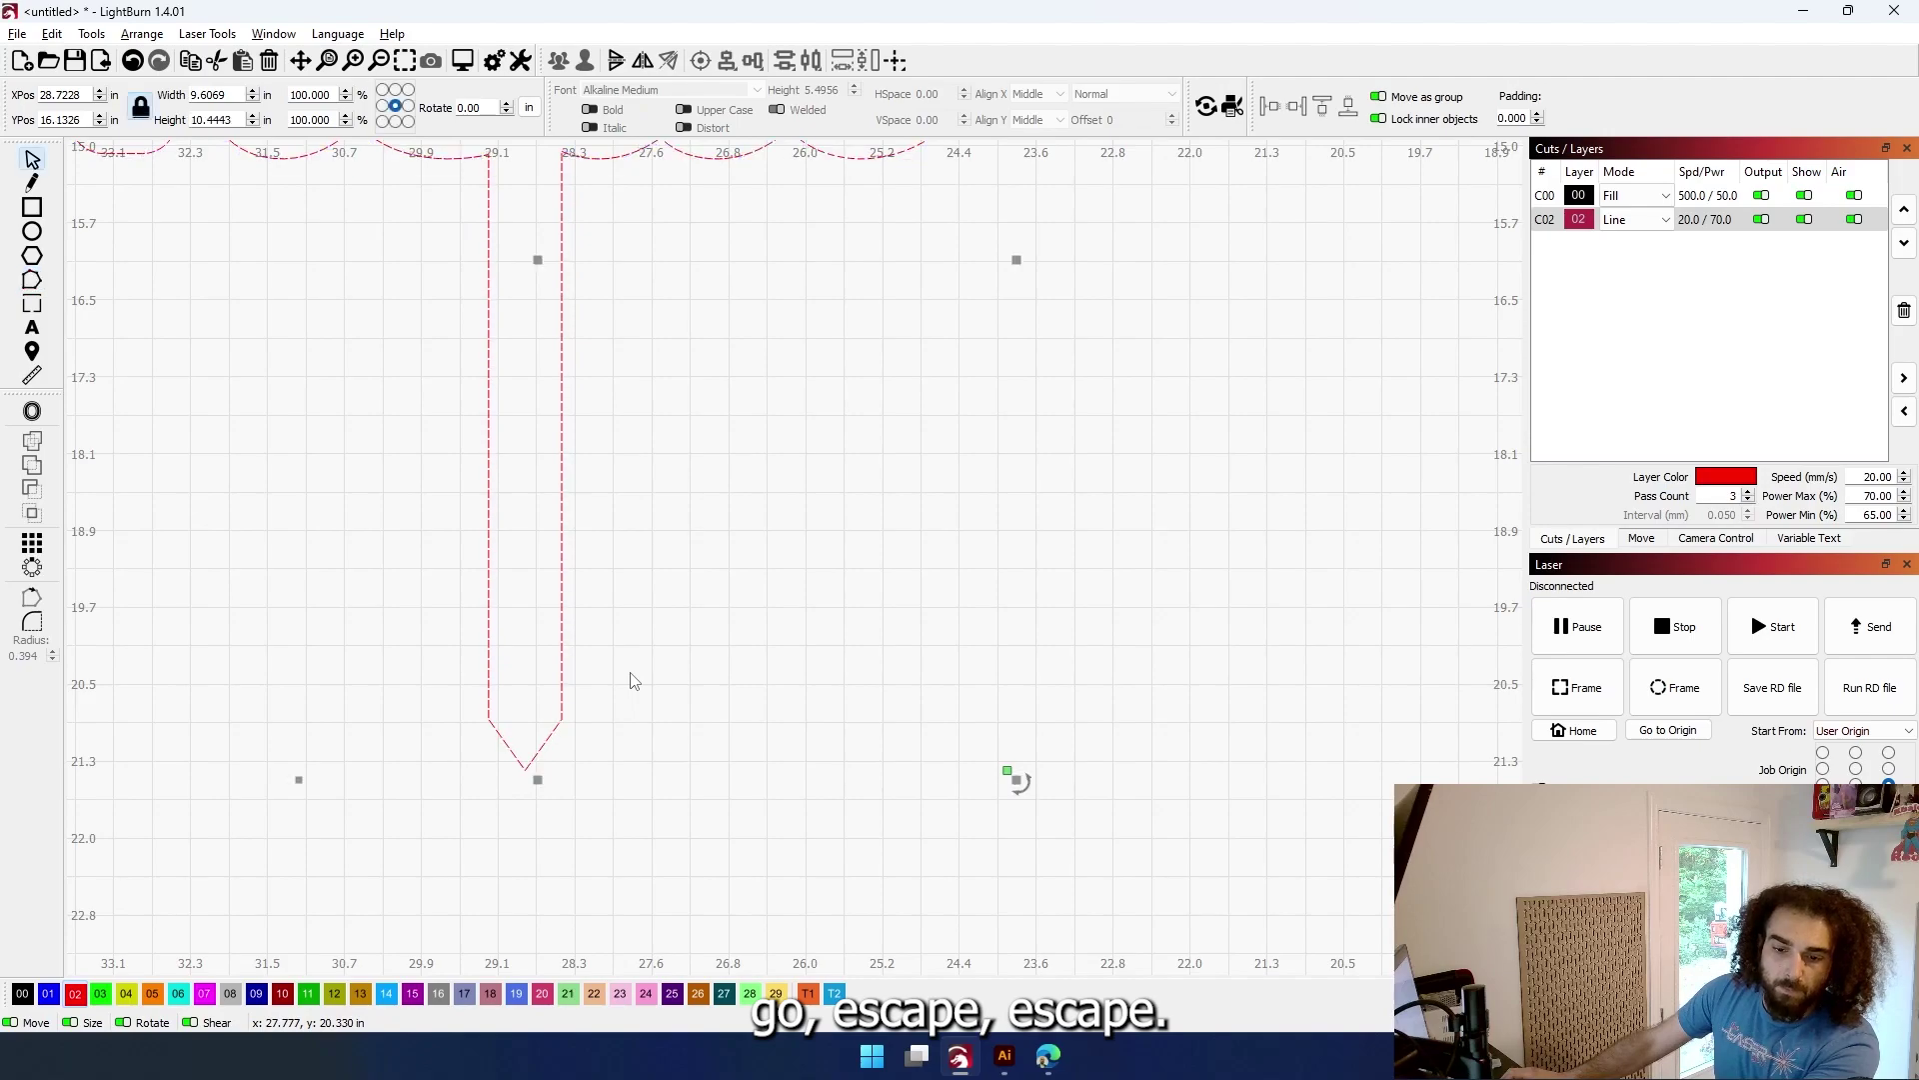
key("Escape")
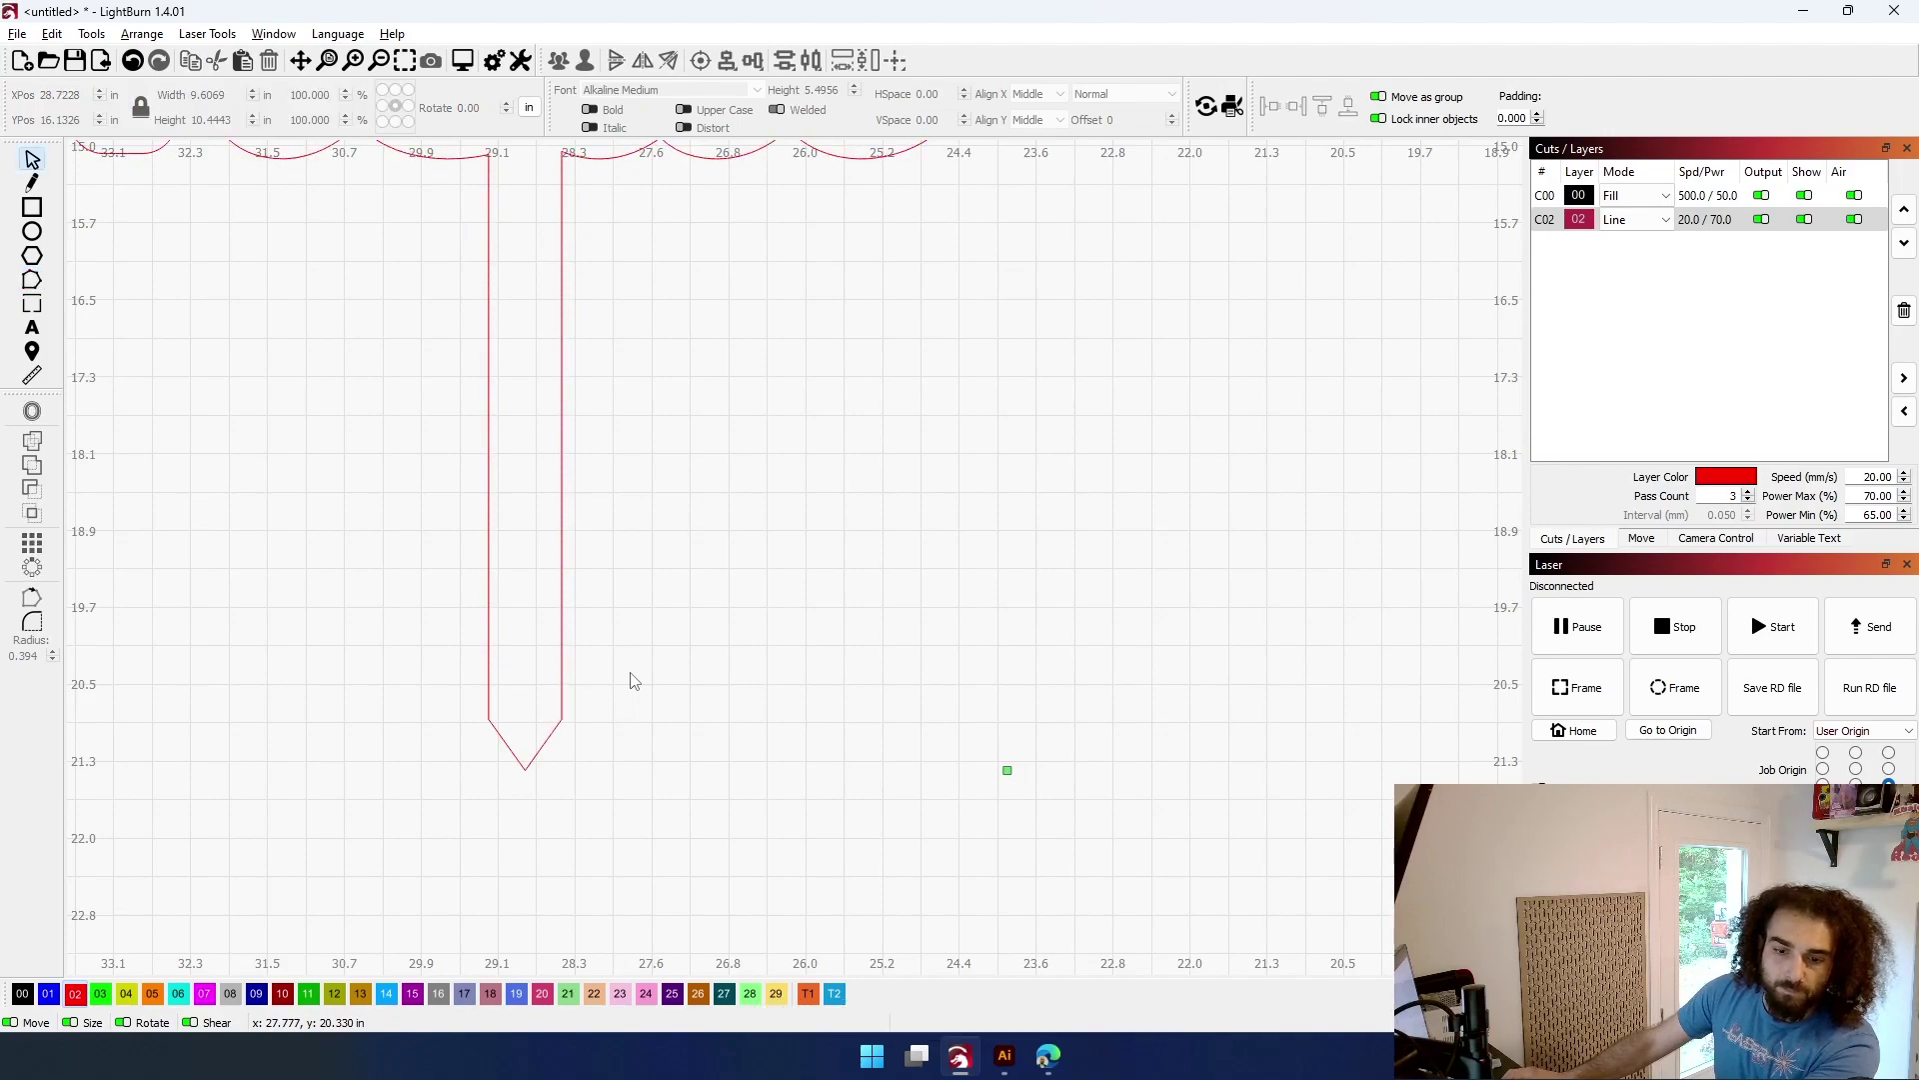
scroll(630, 680, "down", 4)
Drag the whole hello topper up to the top of the bed beside the egg and hexagon
scroll(770, 567, "up", 4)
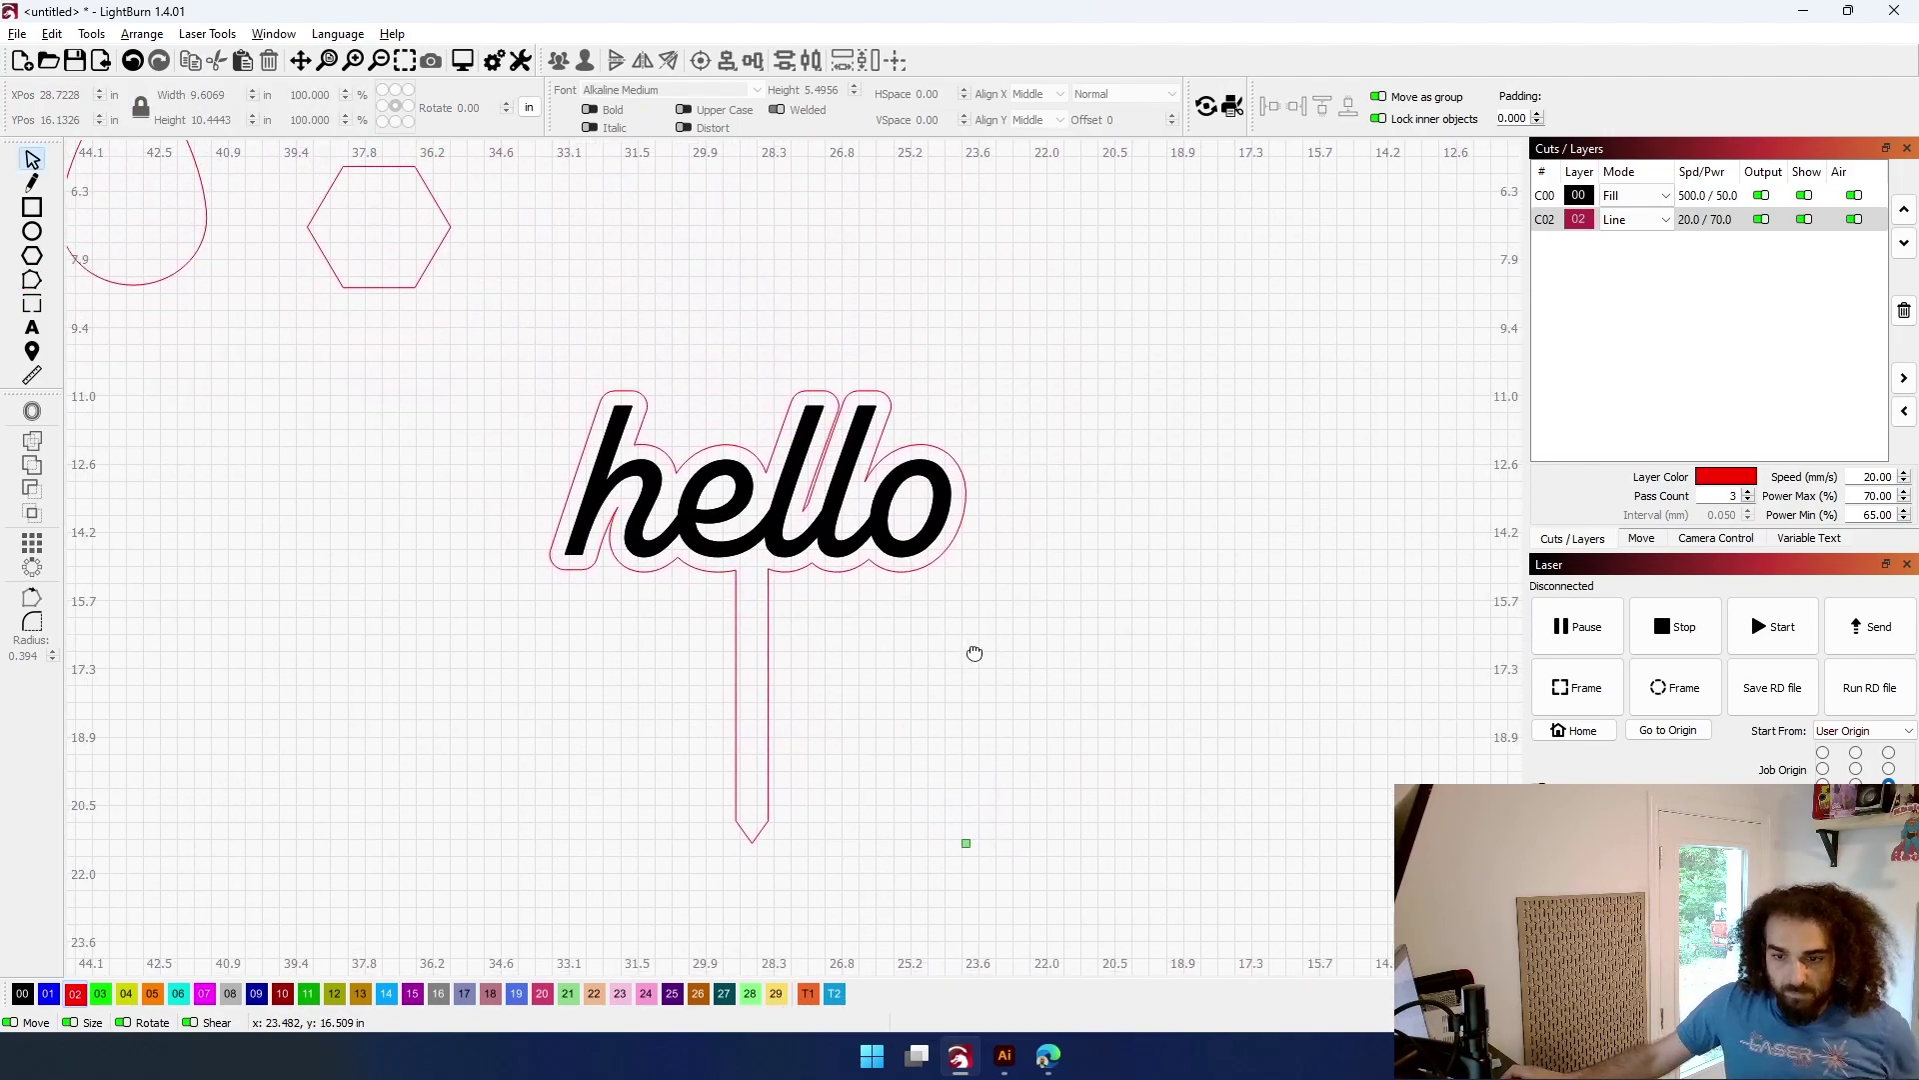
scroll(938, 604, "down", 2)
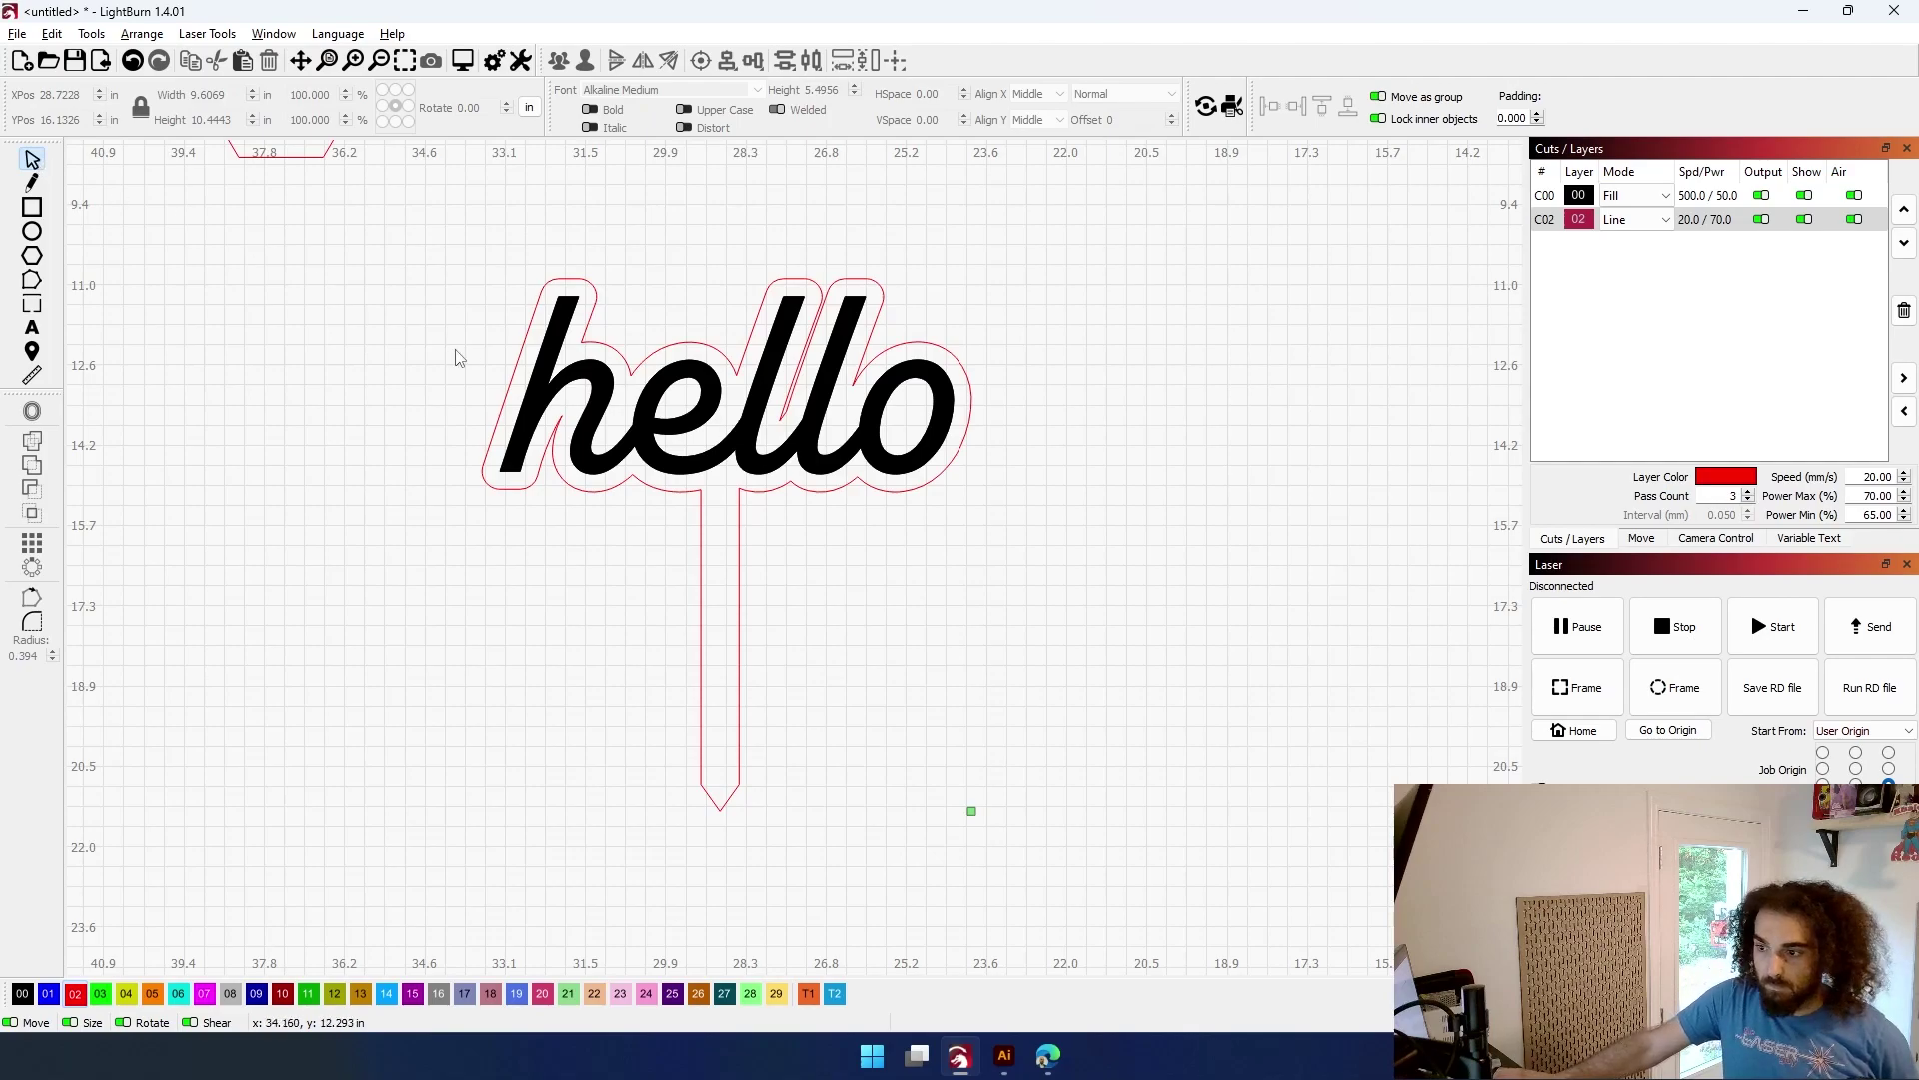
scroll(600, 360, "down", 3)
left_click_drag(837, 340, 565, 600)
scroll(583, 520, "down", 3)
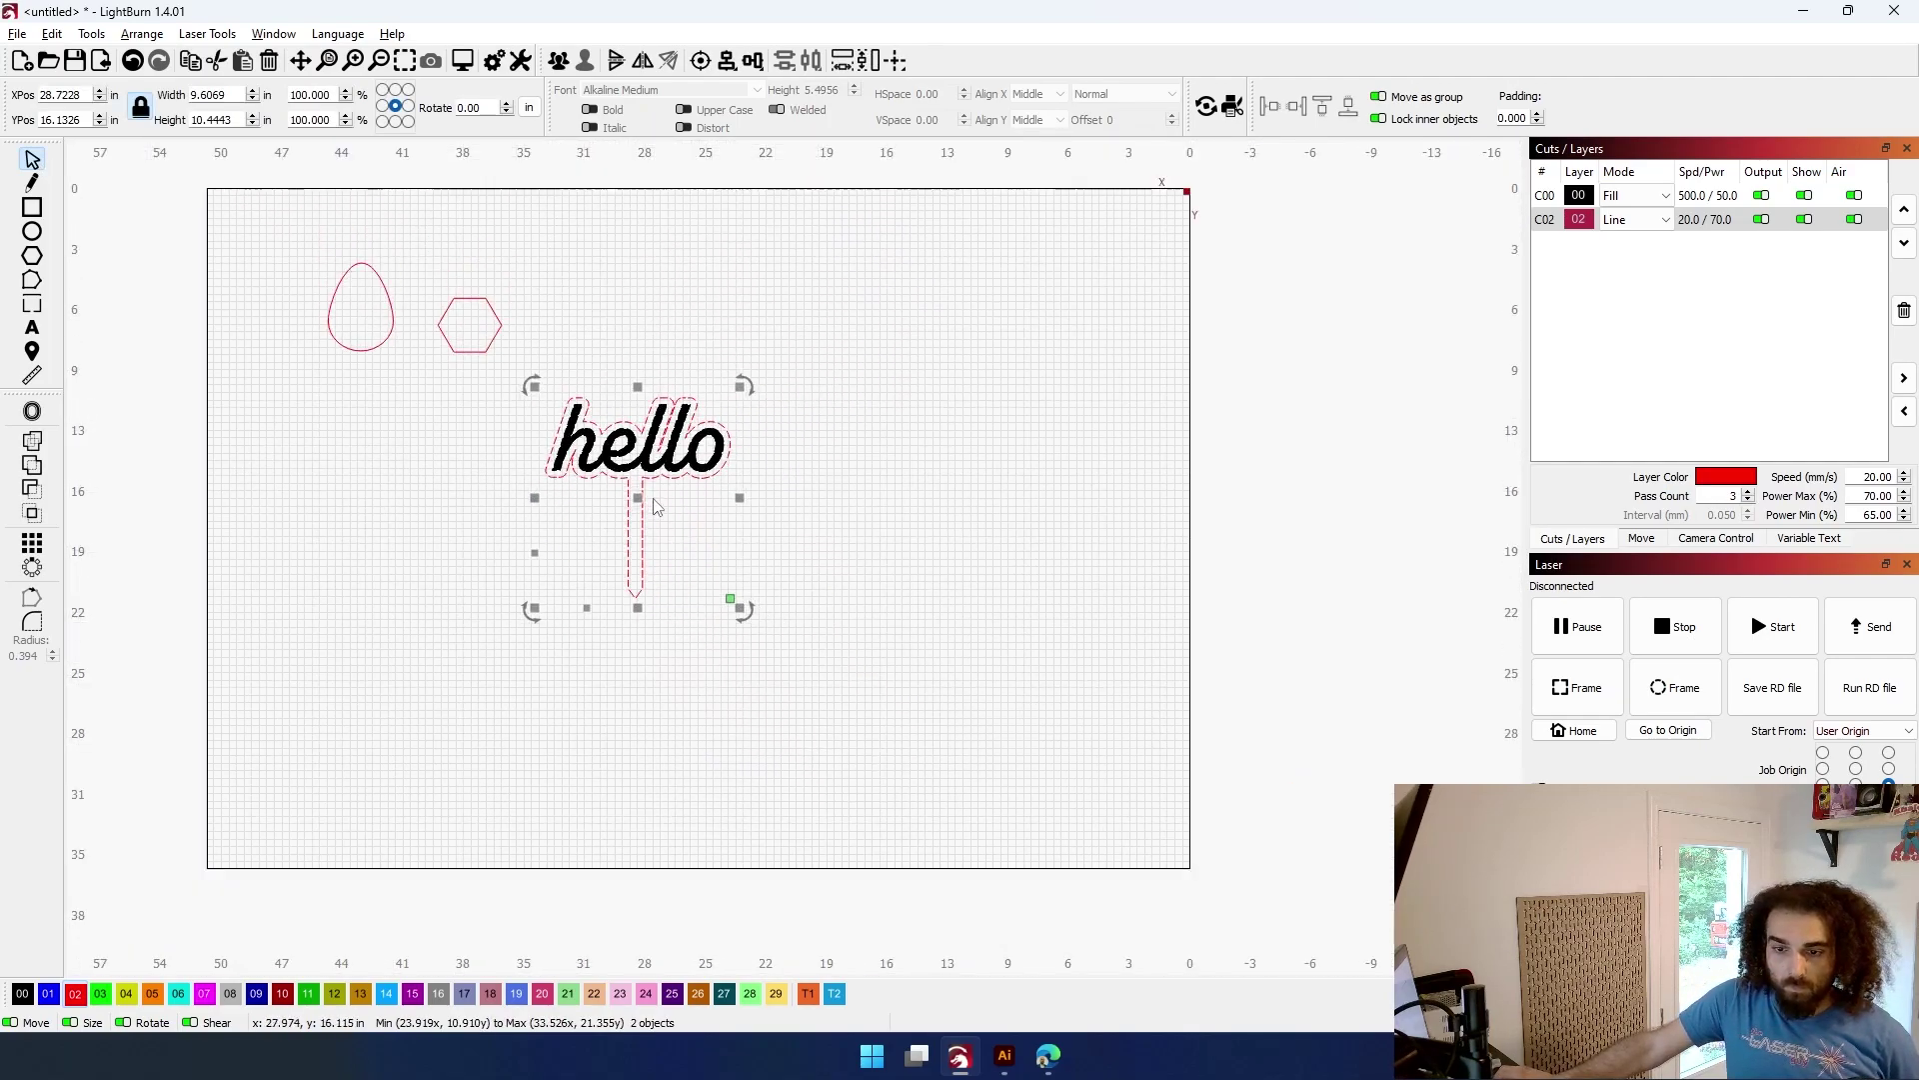
left_click_drag(634, 514, 531, 310)
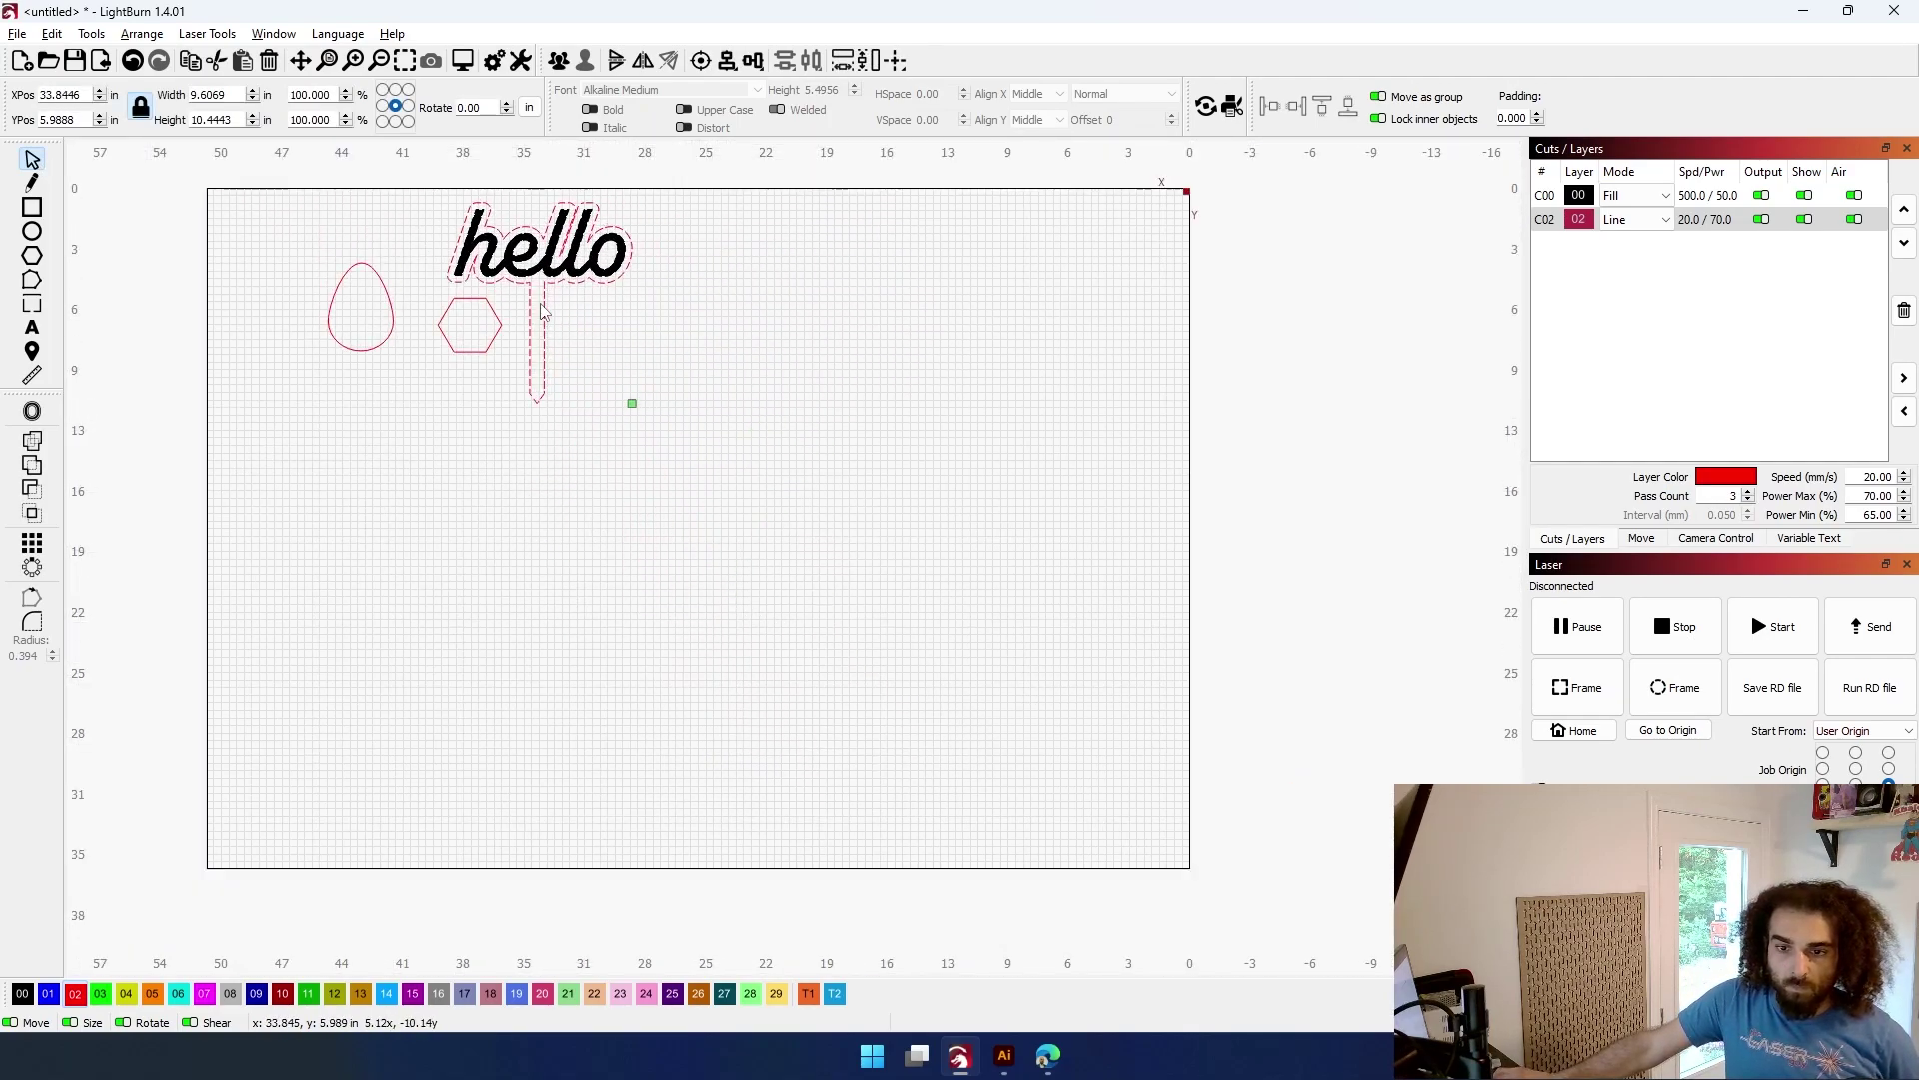
left_click(672, 369)
left_click(32, 207)
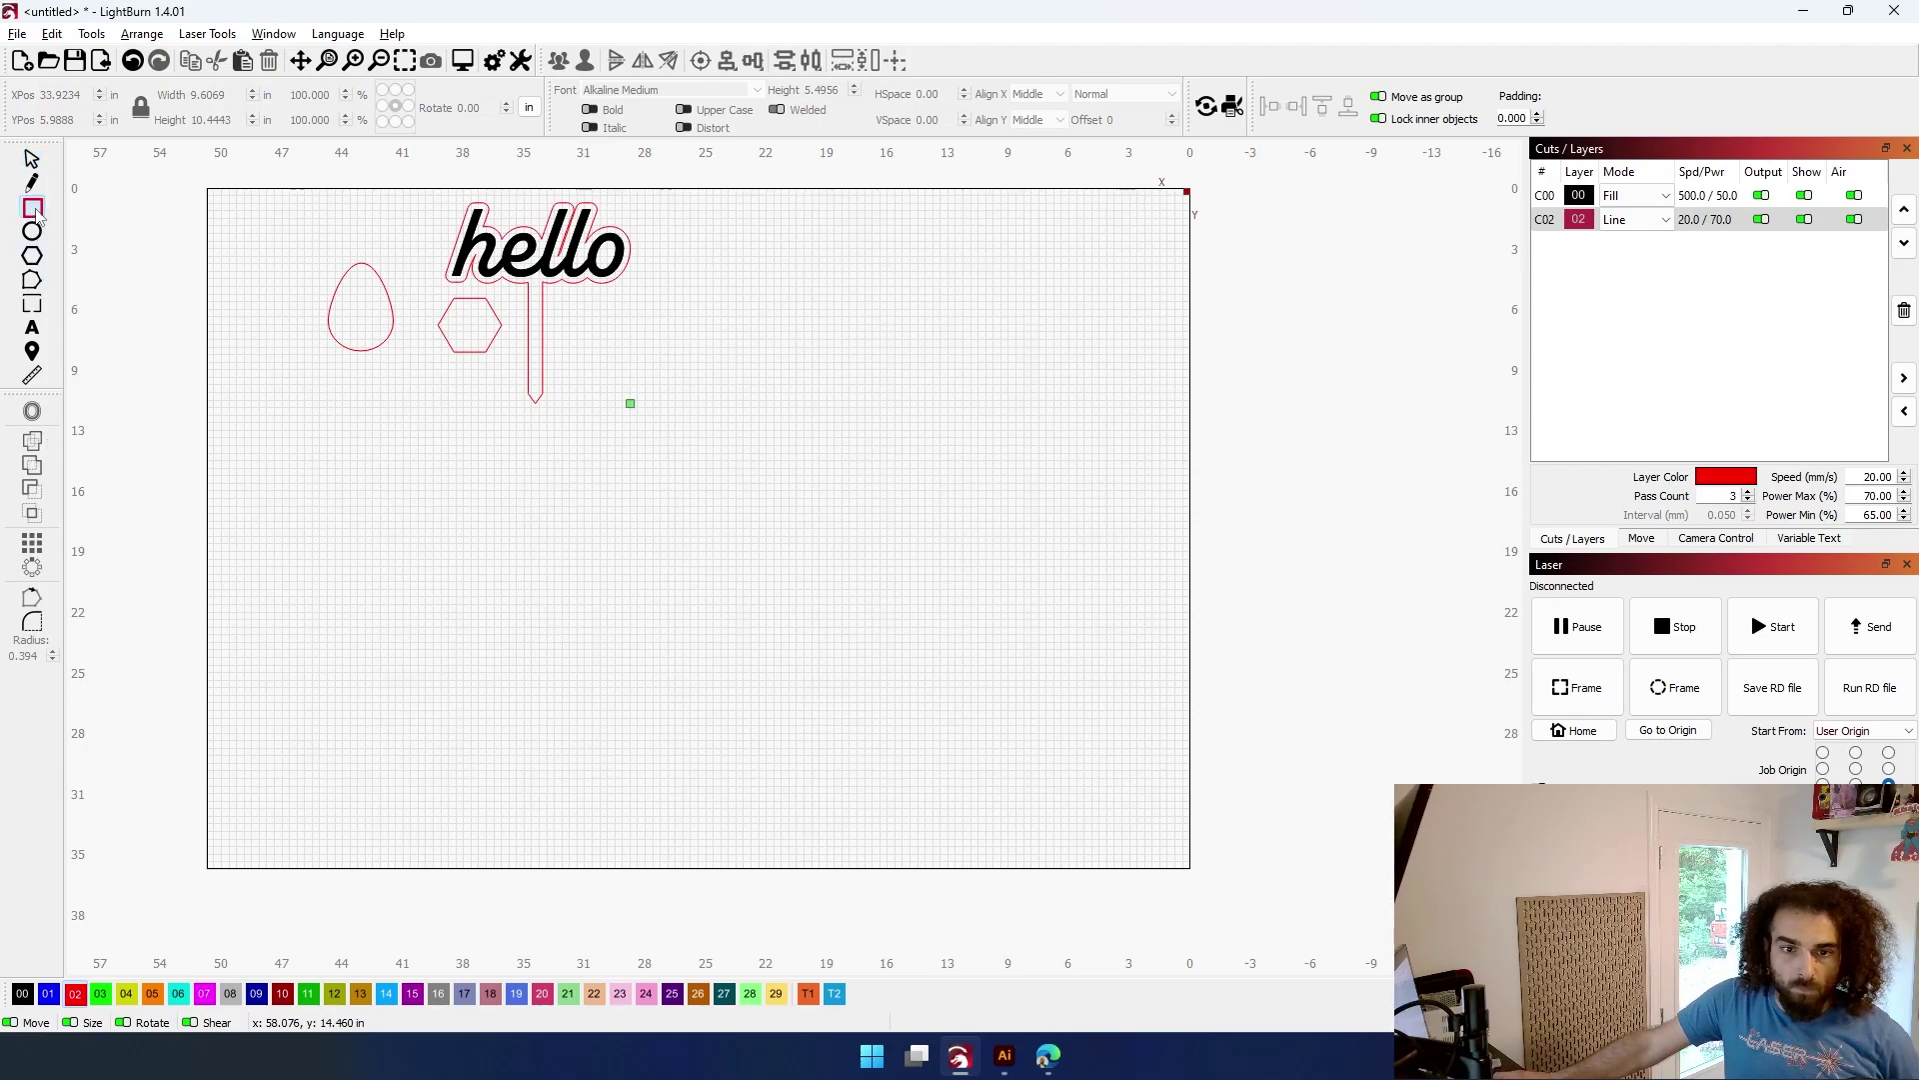
Draw a roughly 6.54 by 6.34 in square and a 12.14 in circle centred on its lower-right corner
left_click_drag(414, 478, 540, 601)
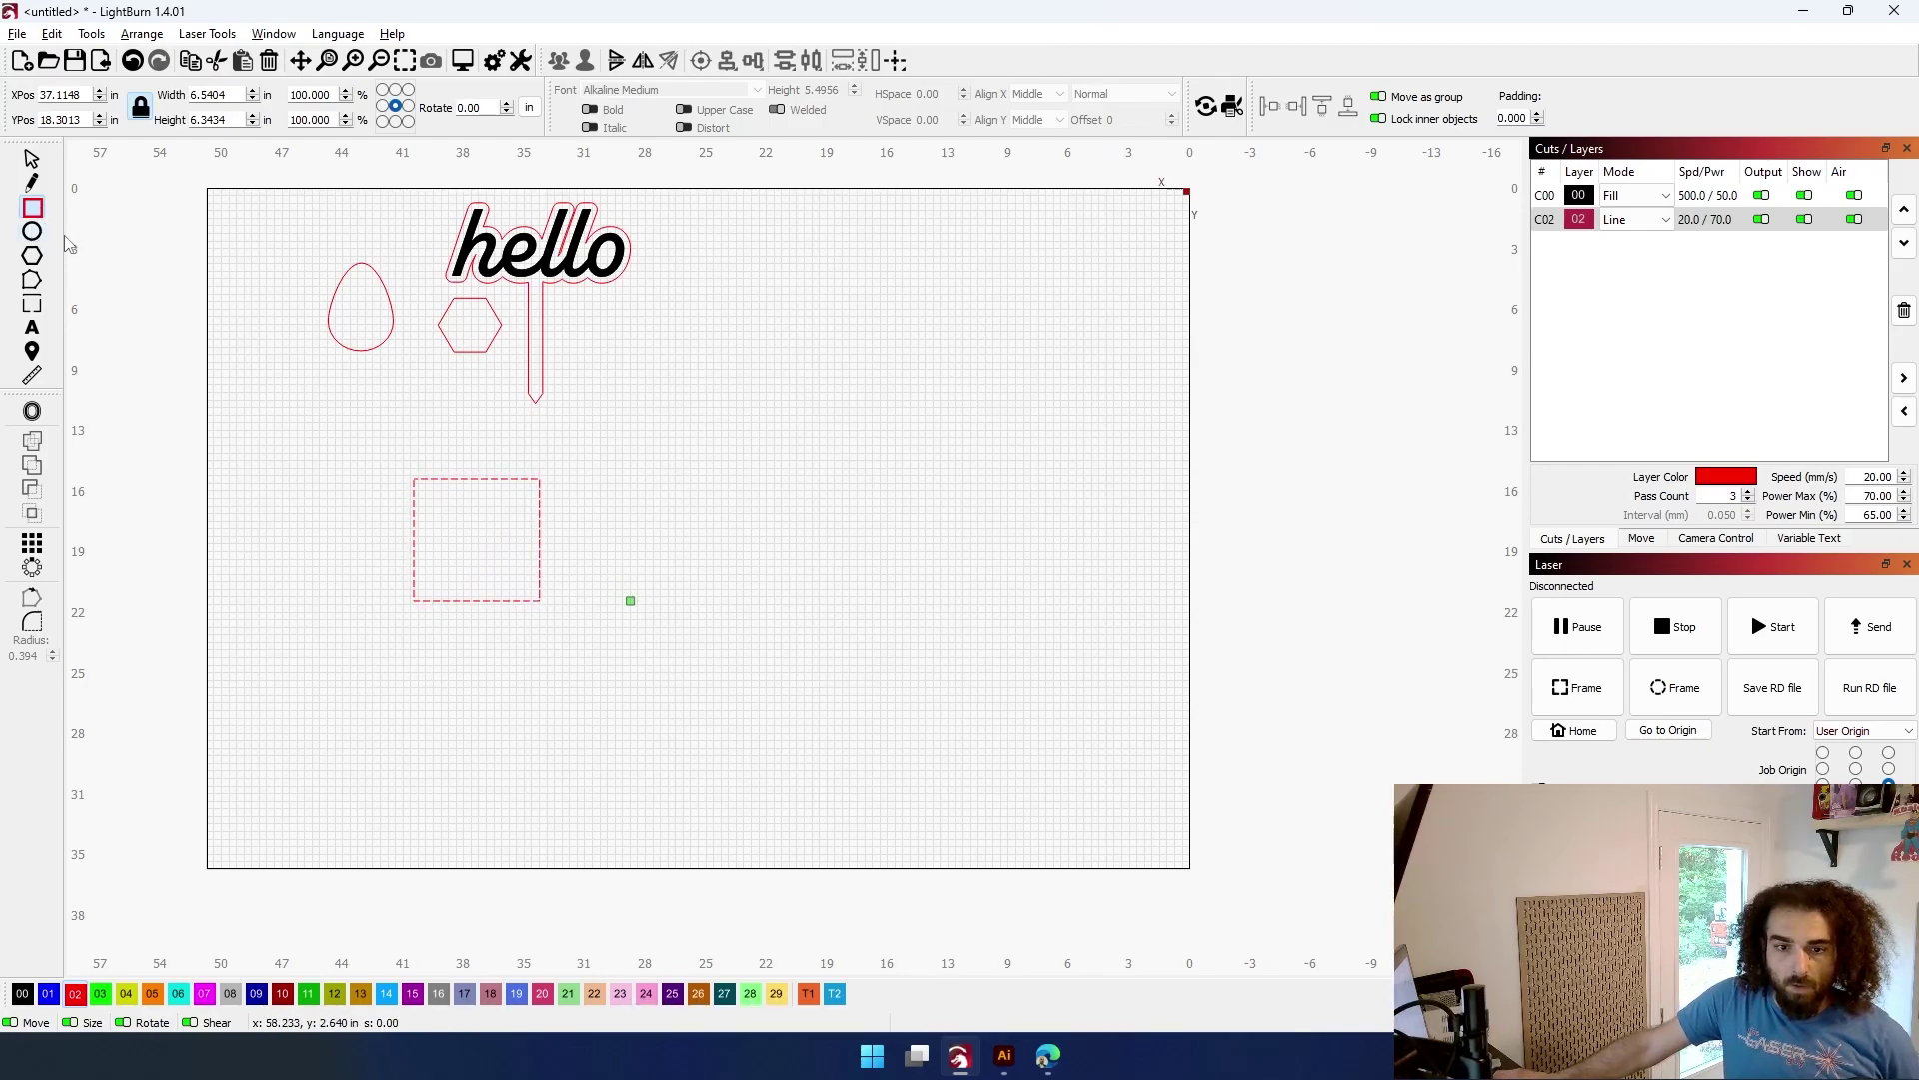
left_click(33, 232)
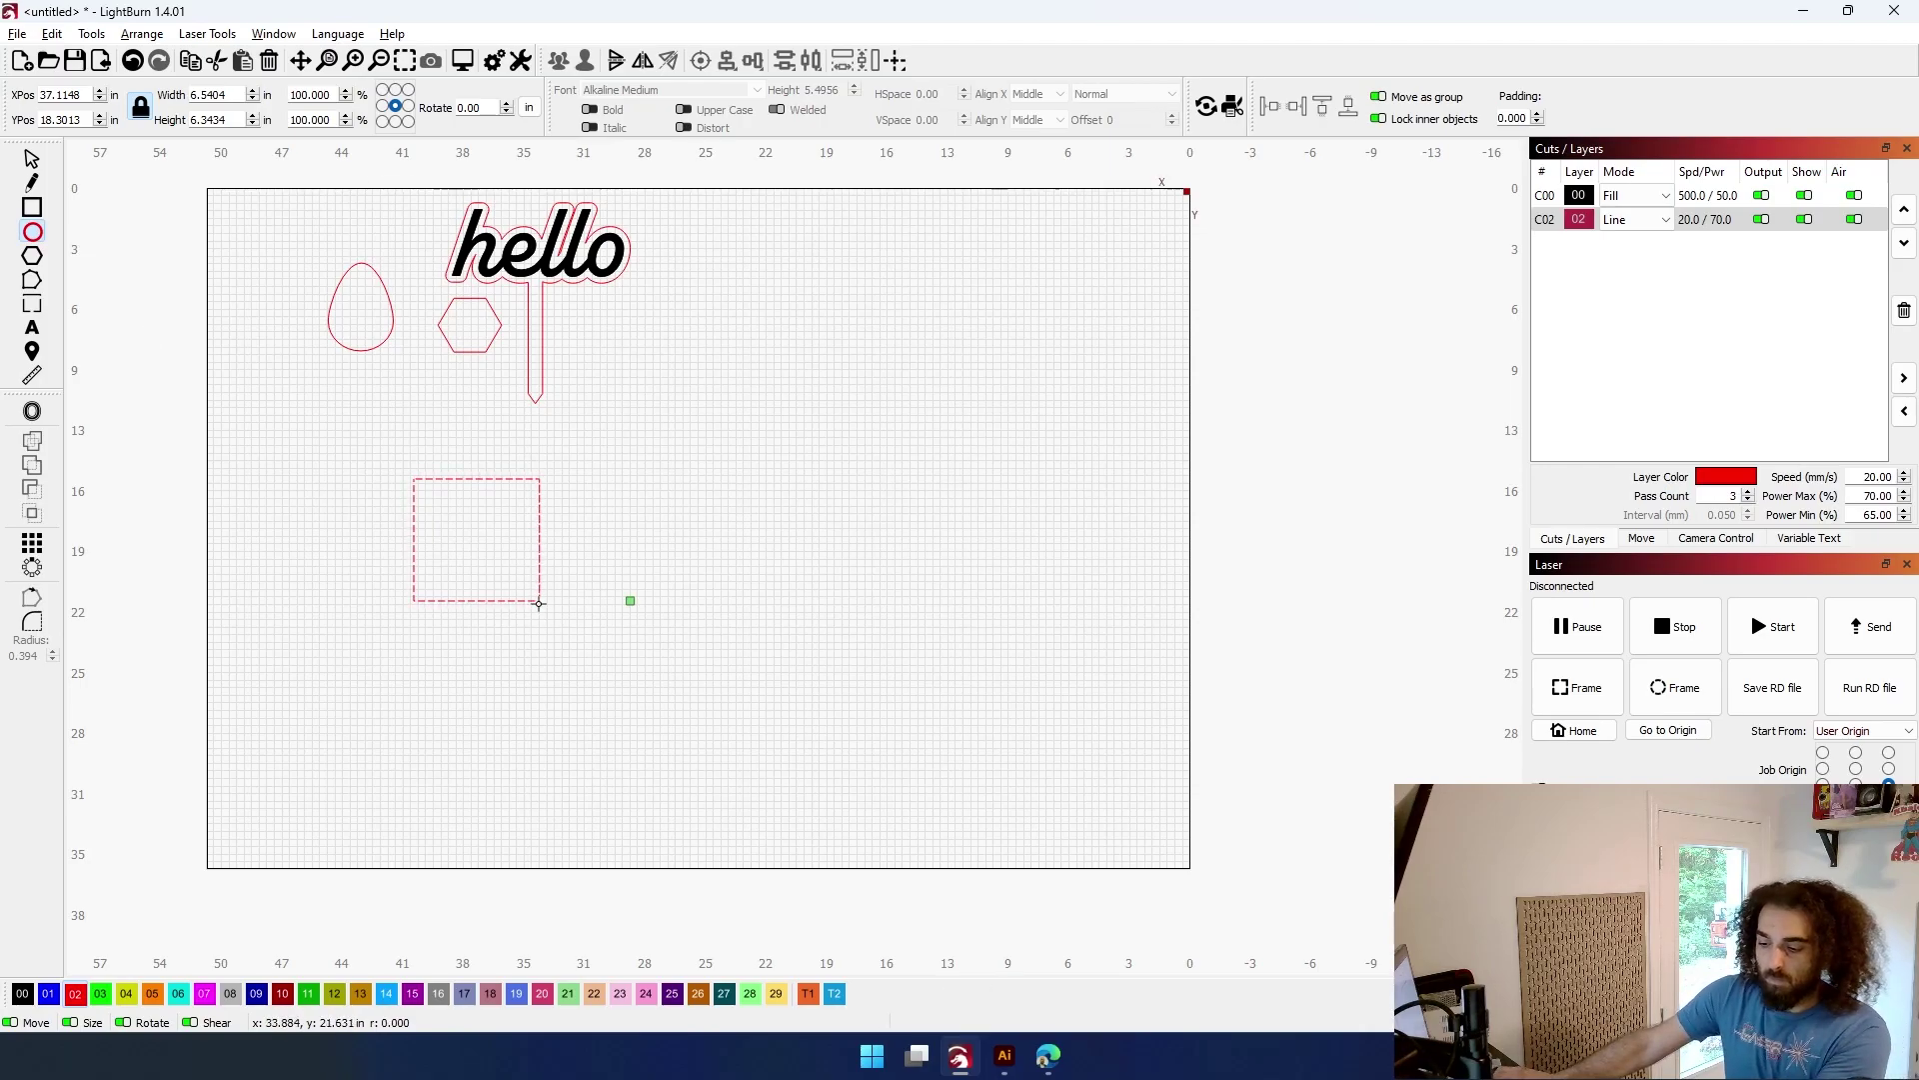
left_click_drag(538, 603, 650, 722)
key("ctrl")
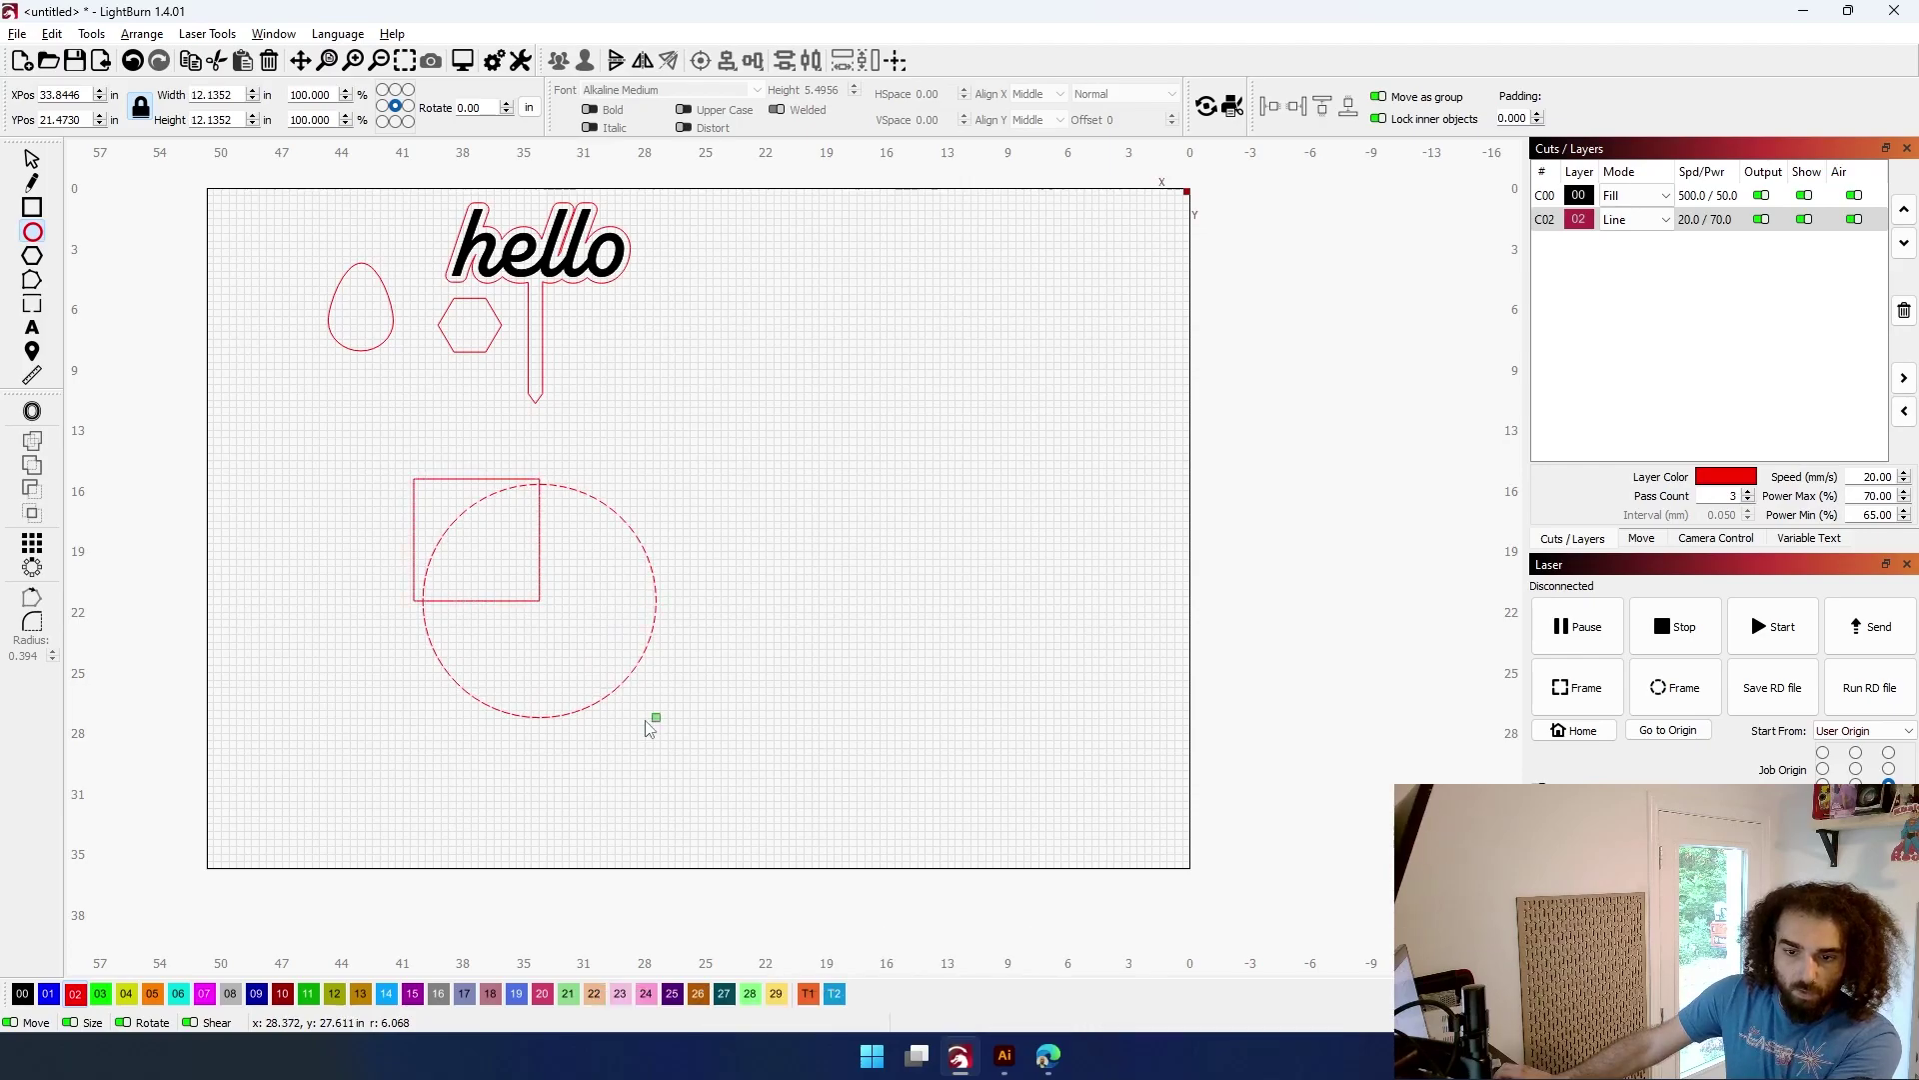
Select both the circle and the square together
left_click(30, 160)
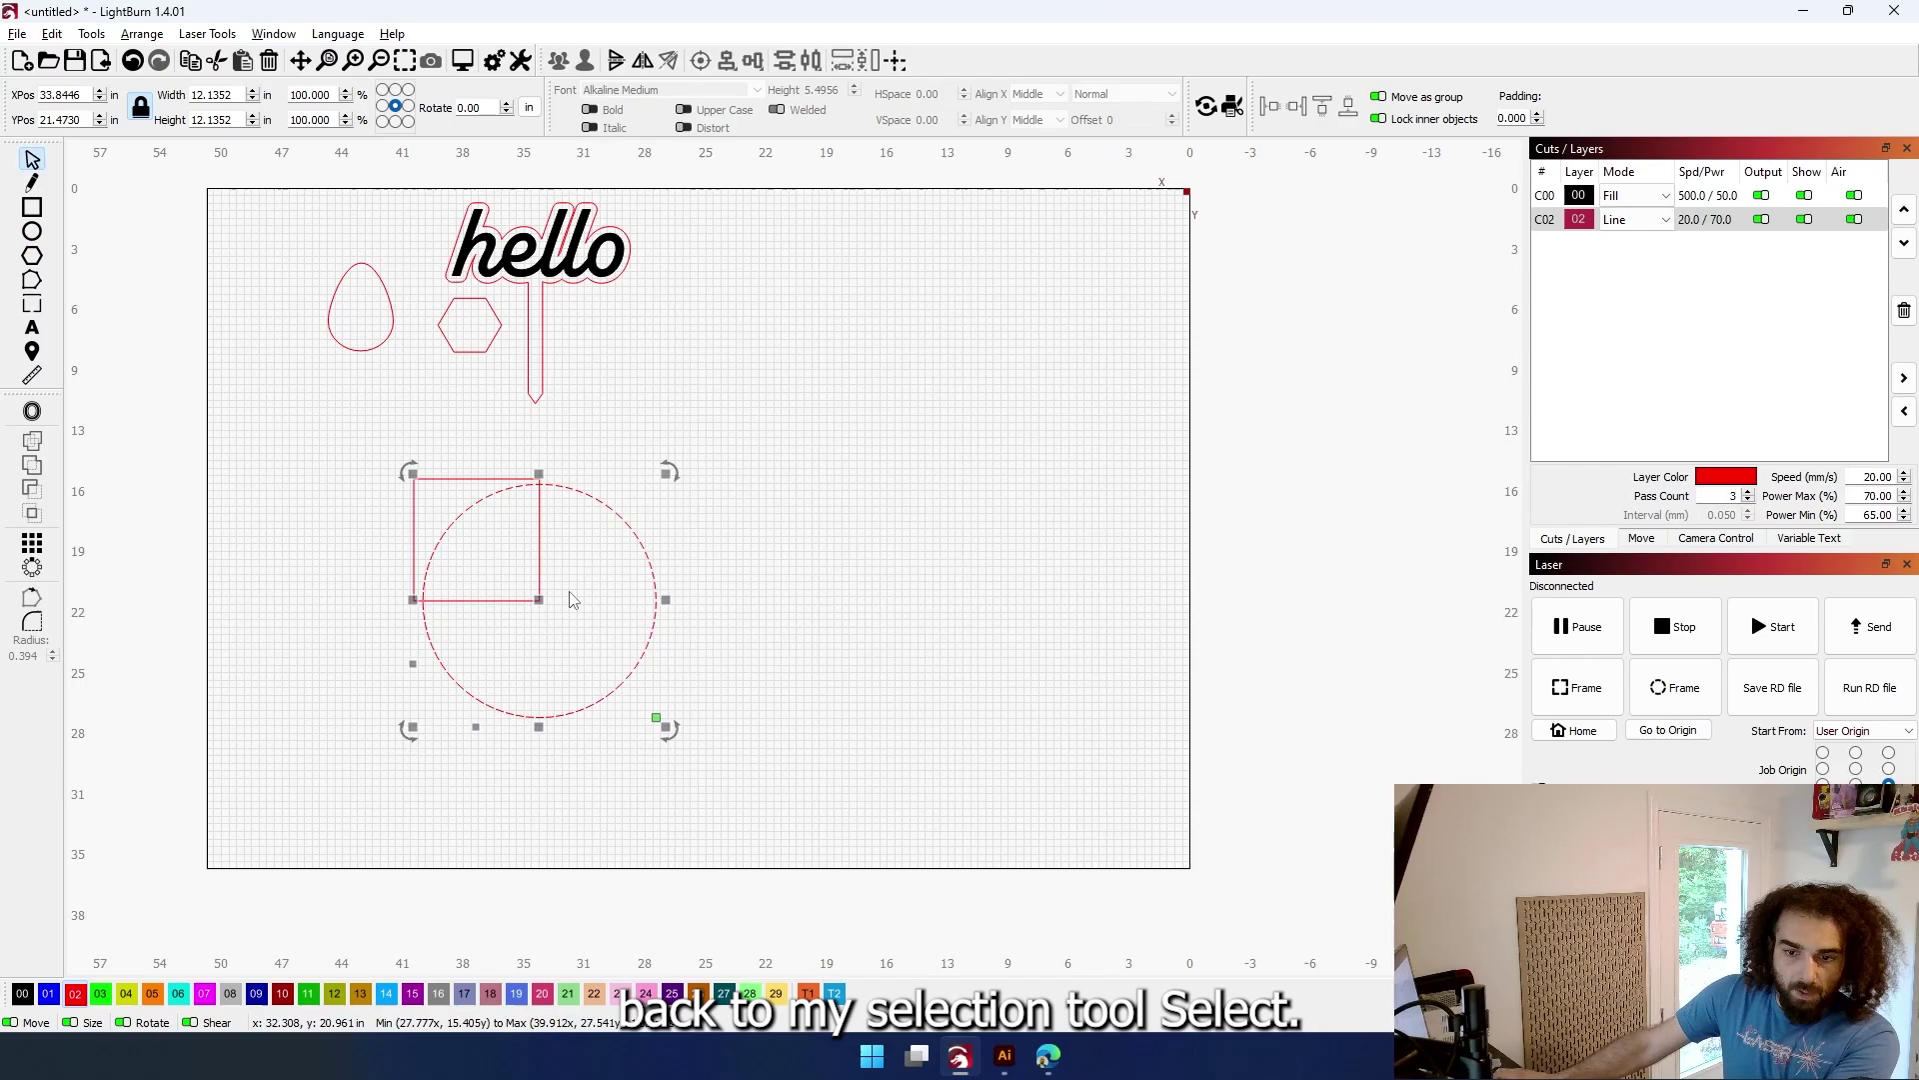
scroll(573, 600, "up", 3)
left_click(300, 339, "shift")
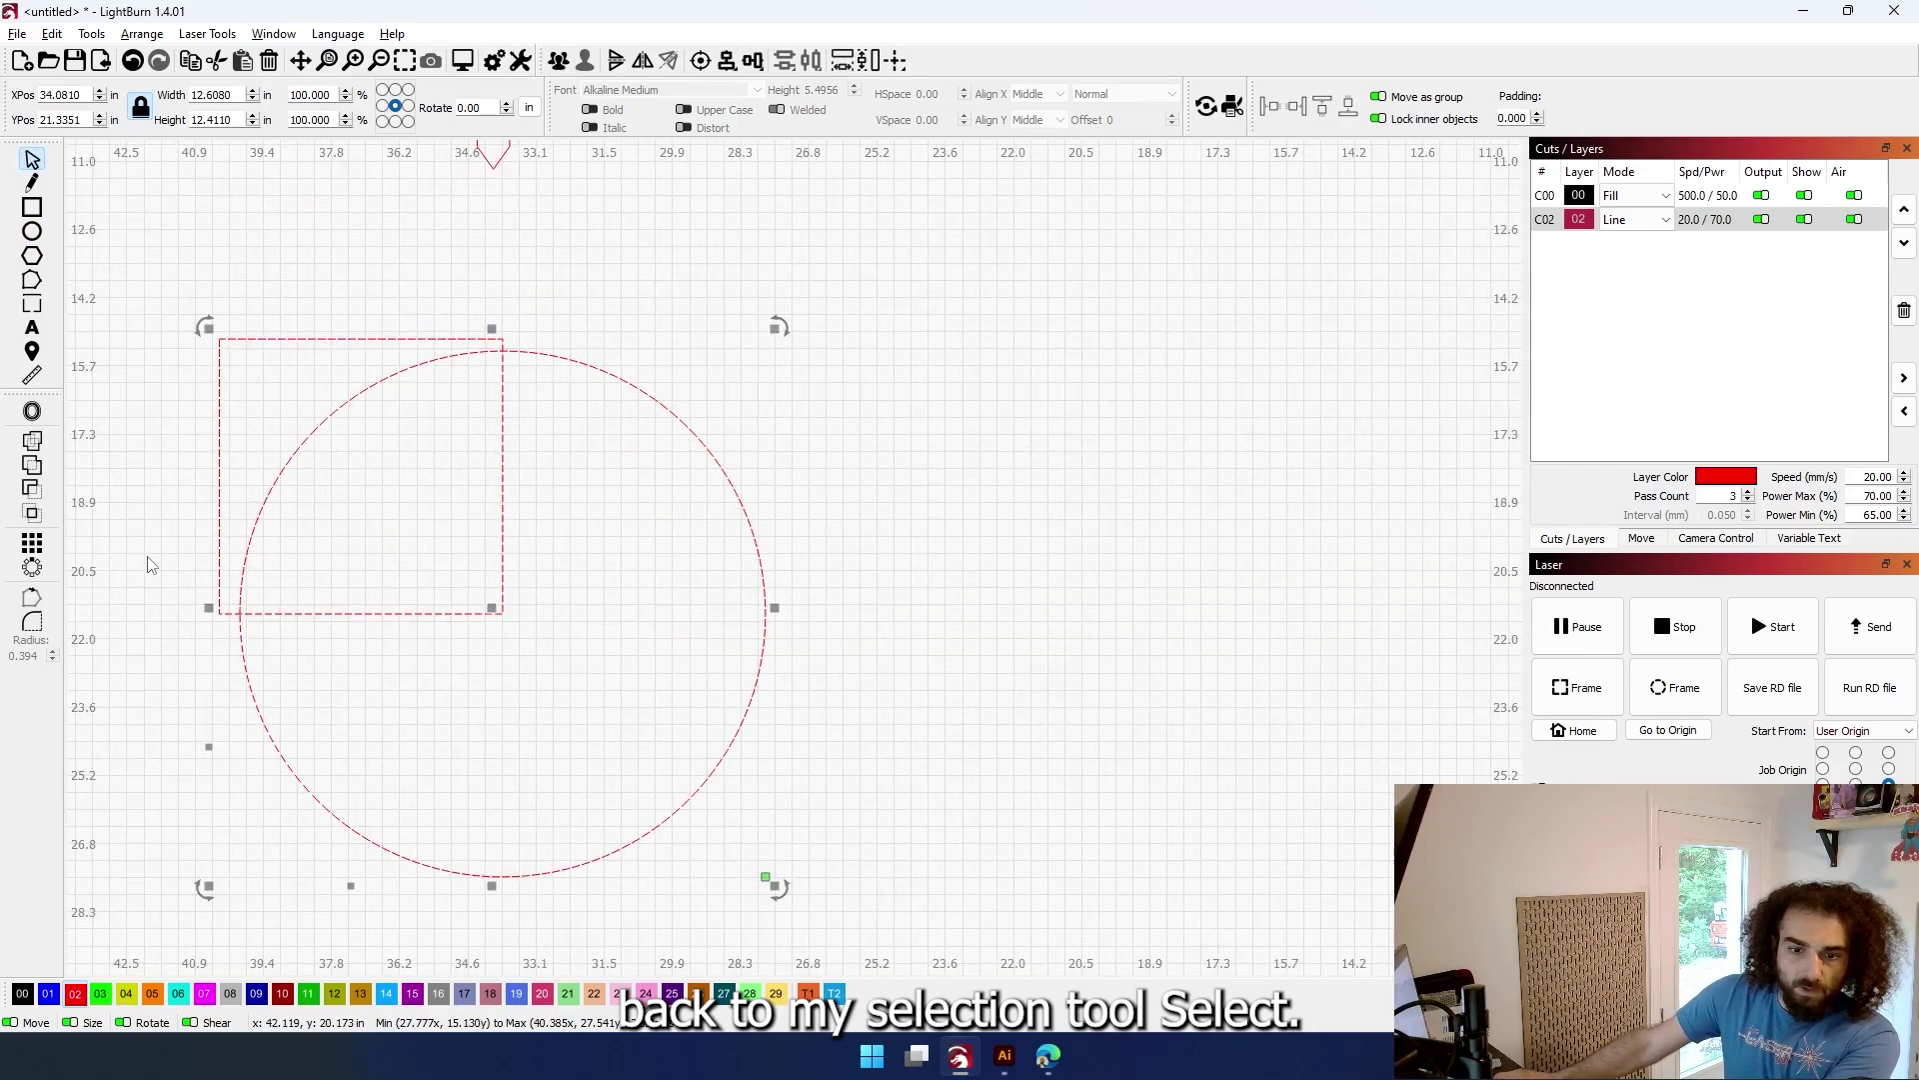
Try a Boolean Union of the square and circle twice, undoing it each time
left_click_drag(150, 564, 309, 592)
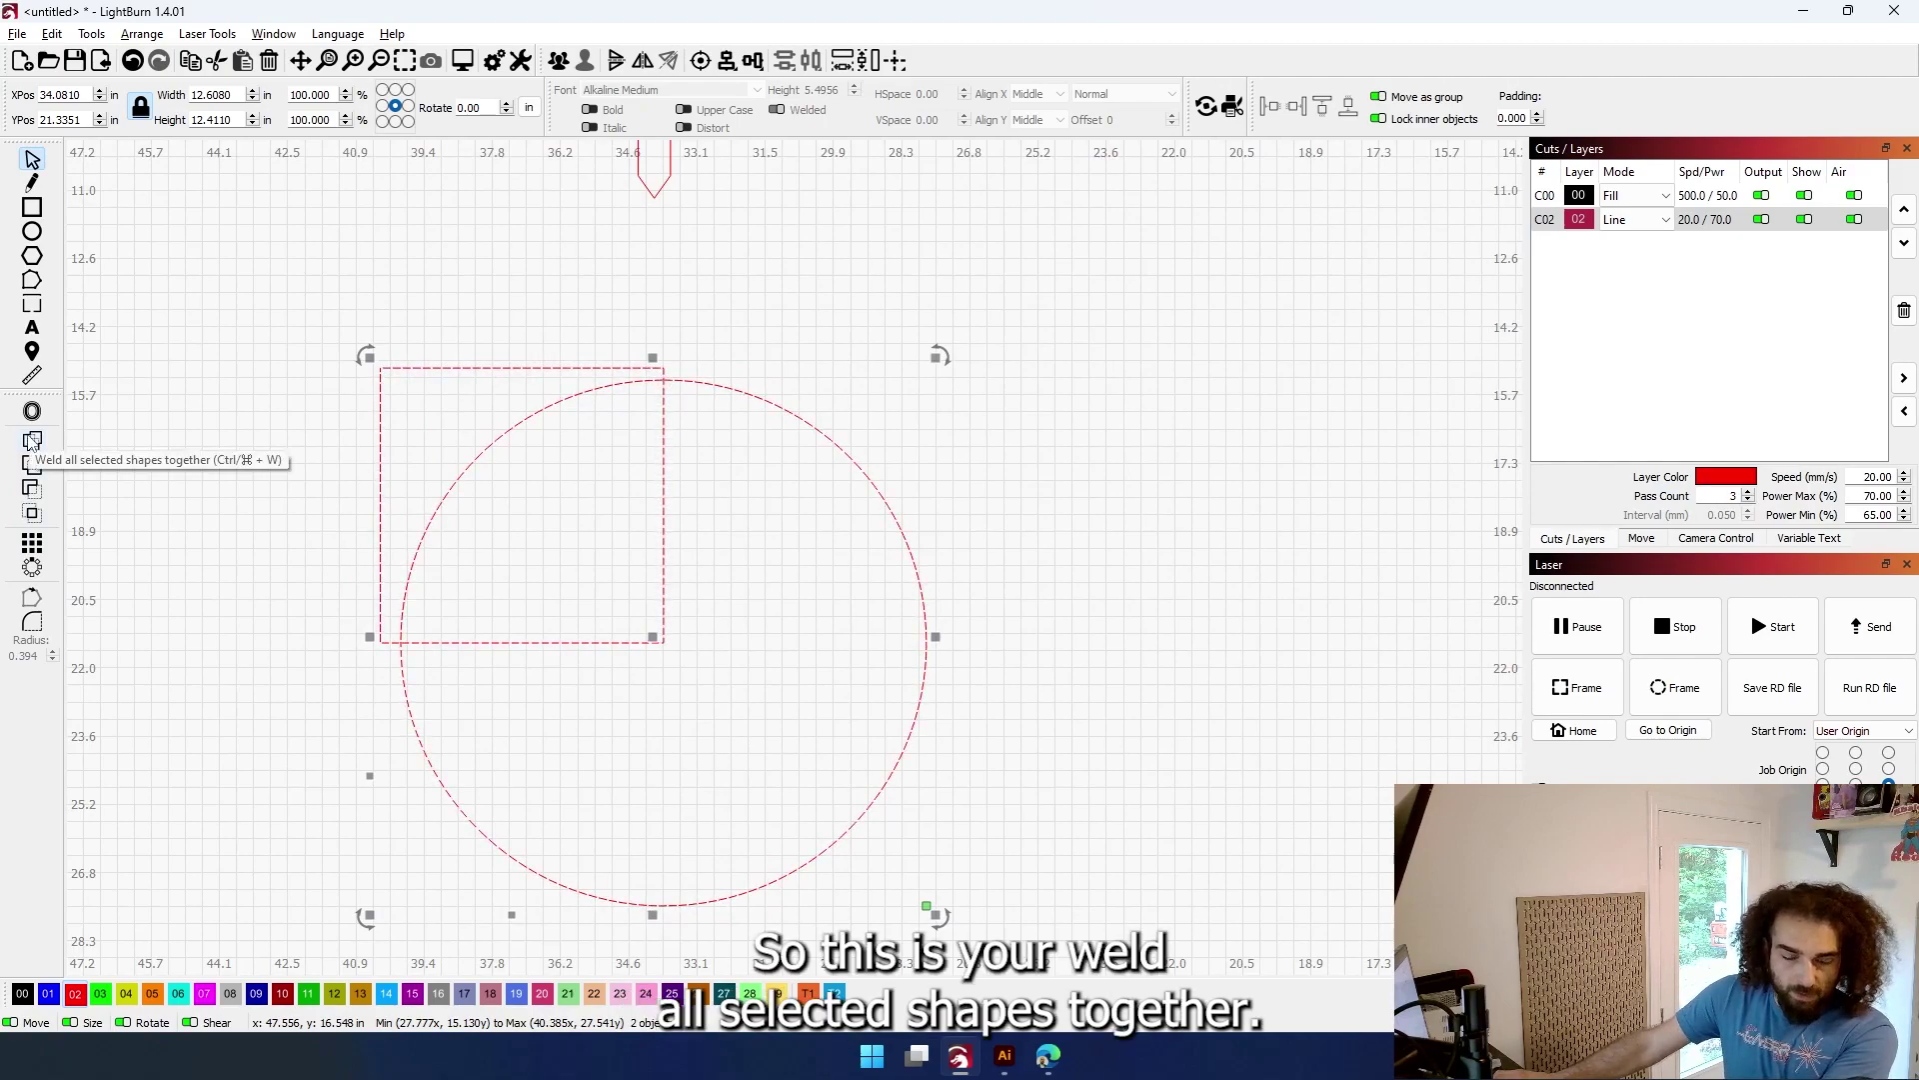
left_click_drag(190, 386, 307, 775)
left_click_drag(743, 303, 765, 29)
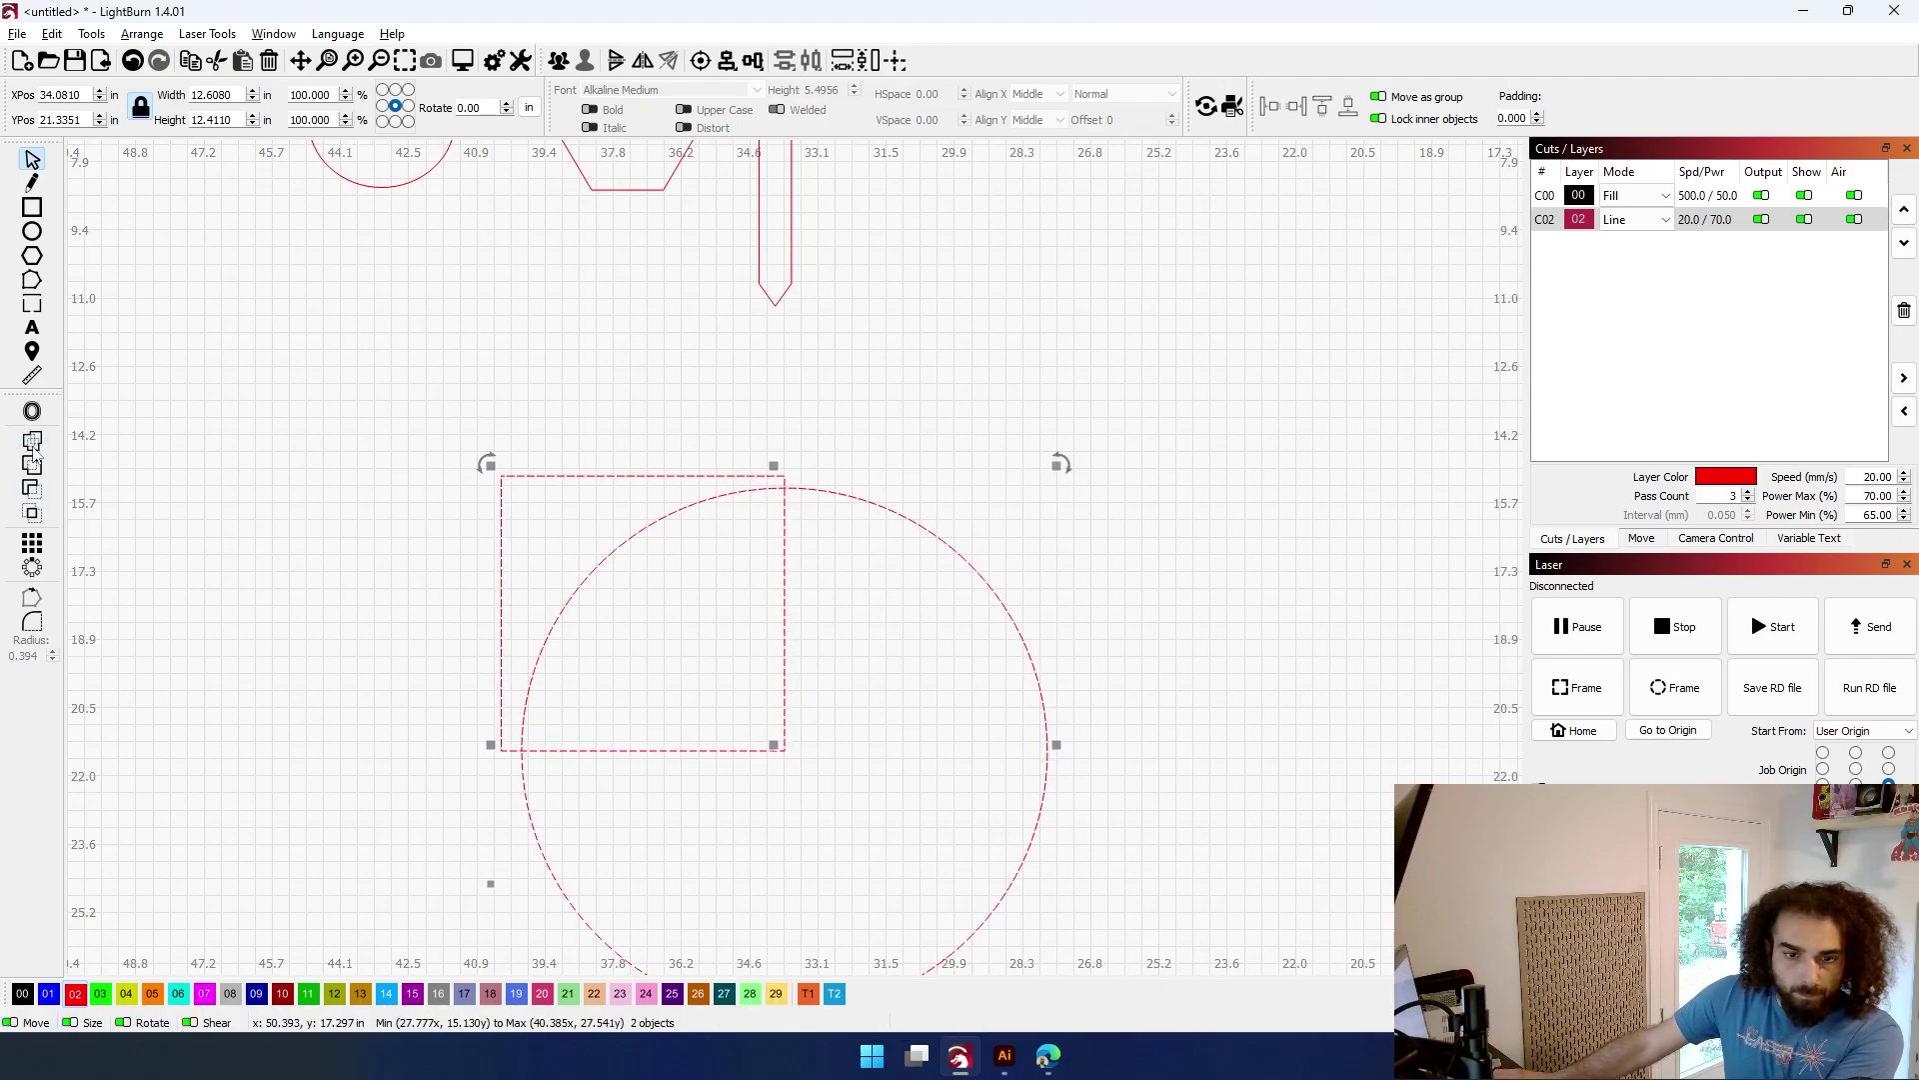
left_click(33, 441)
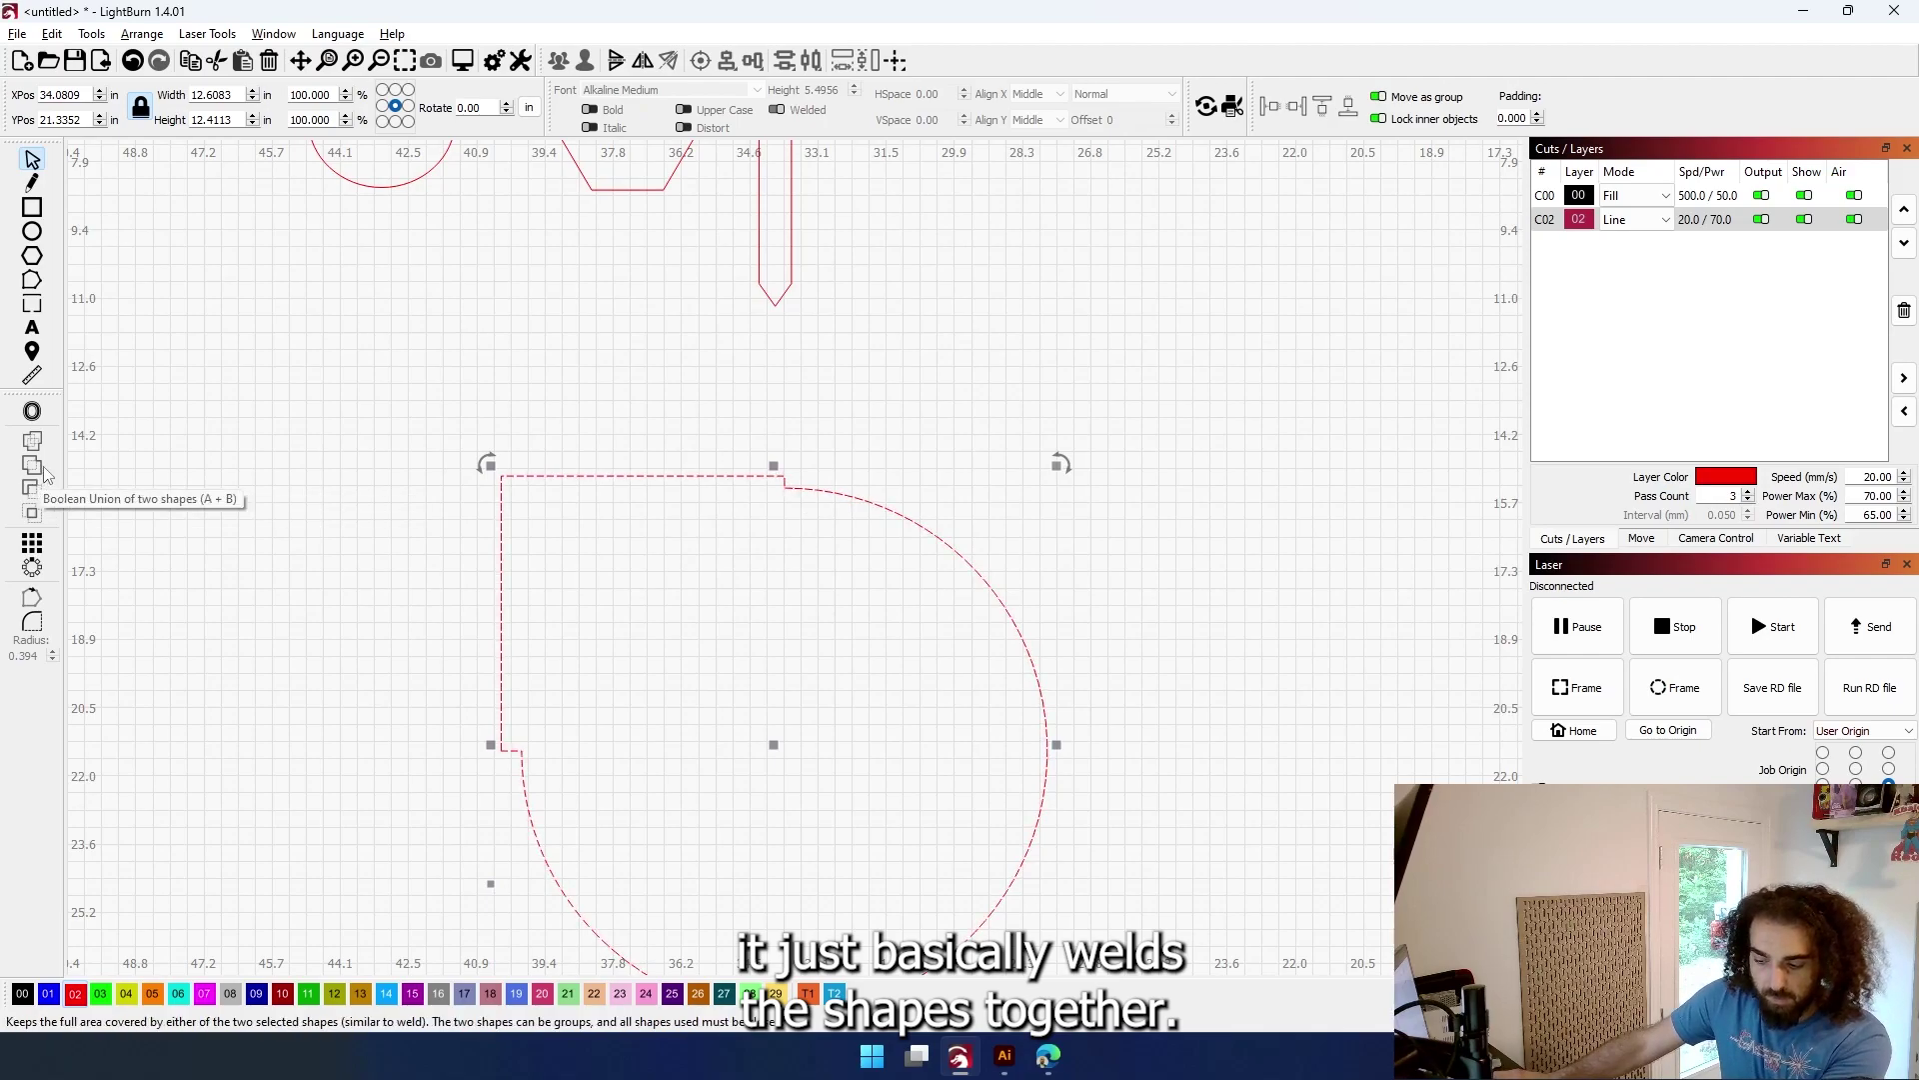
key("ctrl+z")
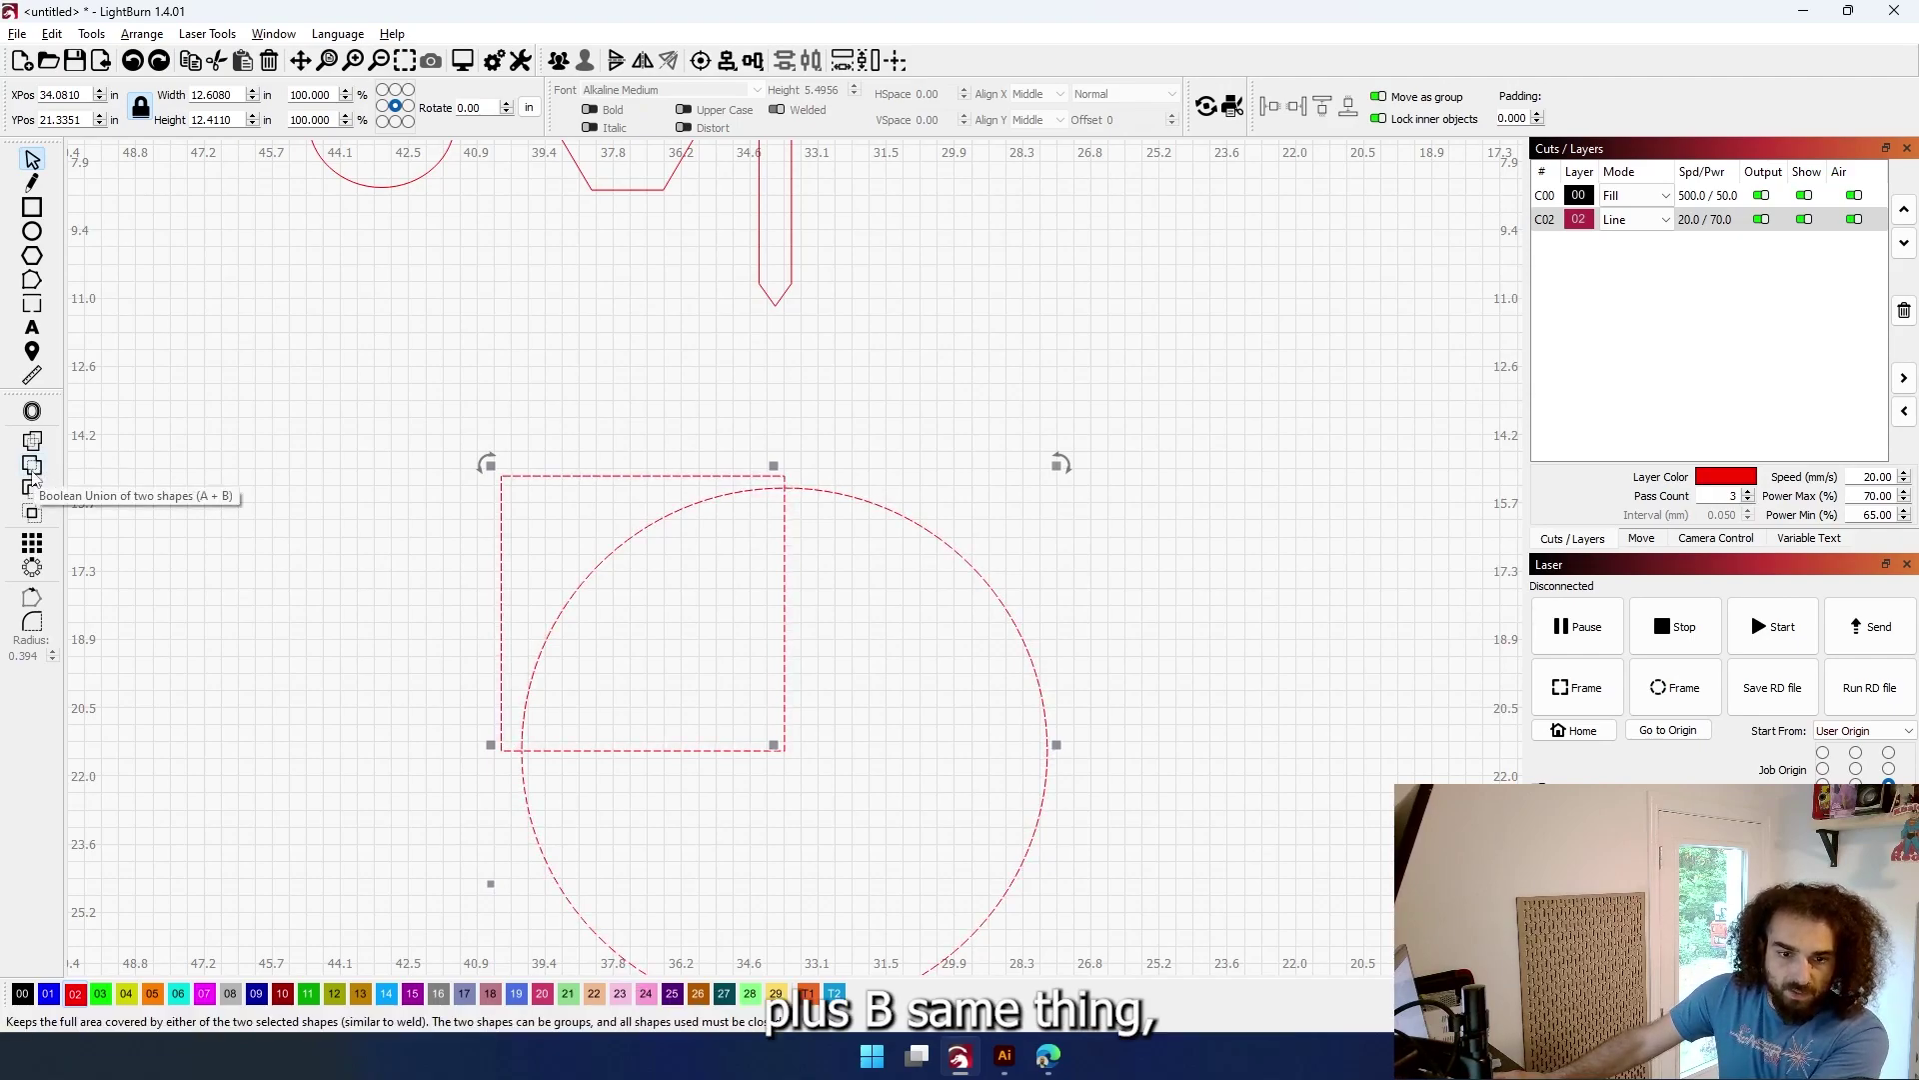
left_click(34, 481)
key("ctrl+z")
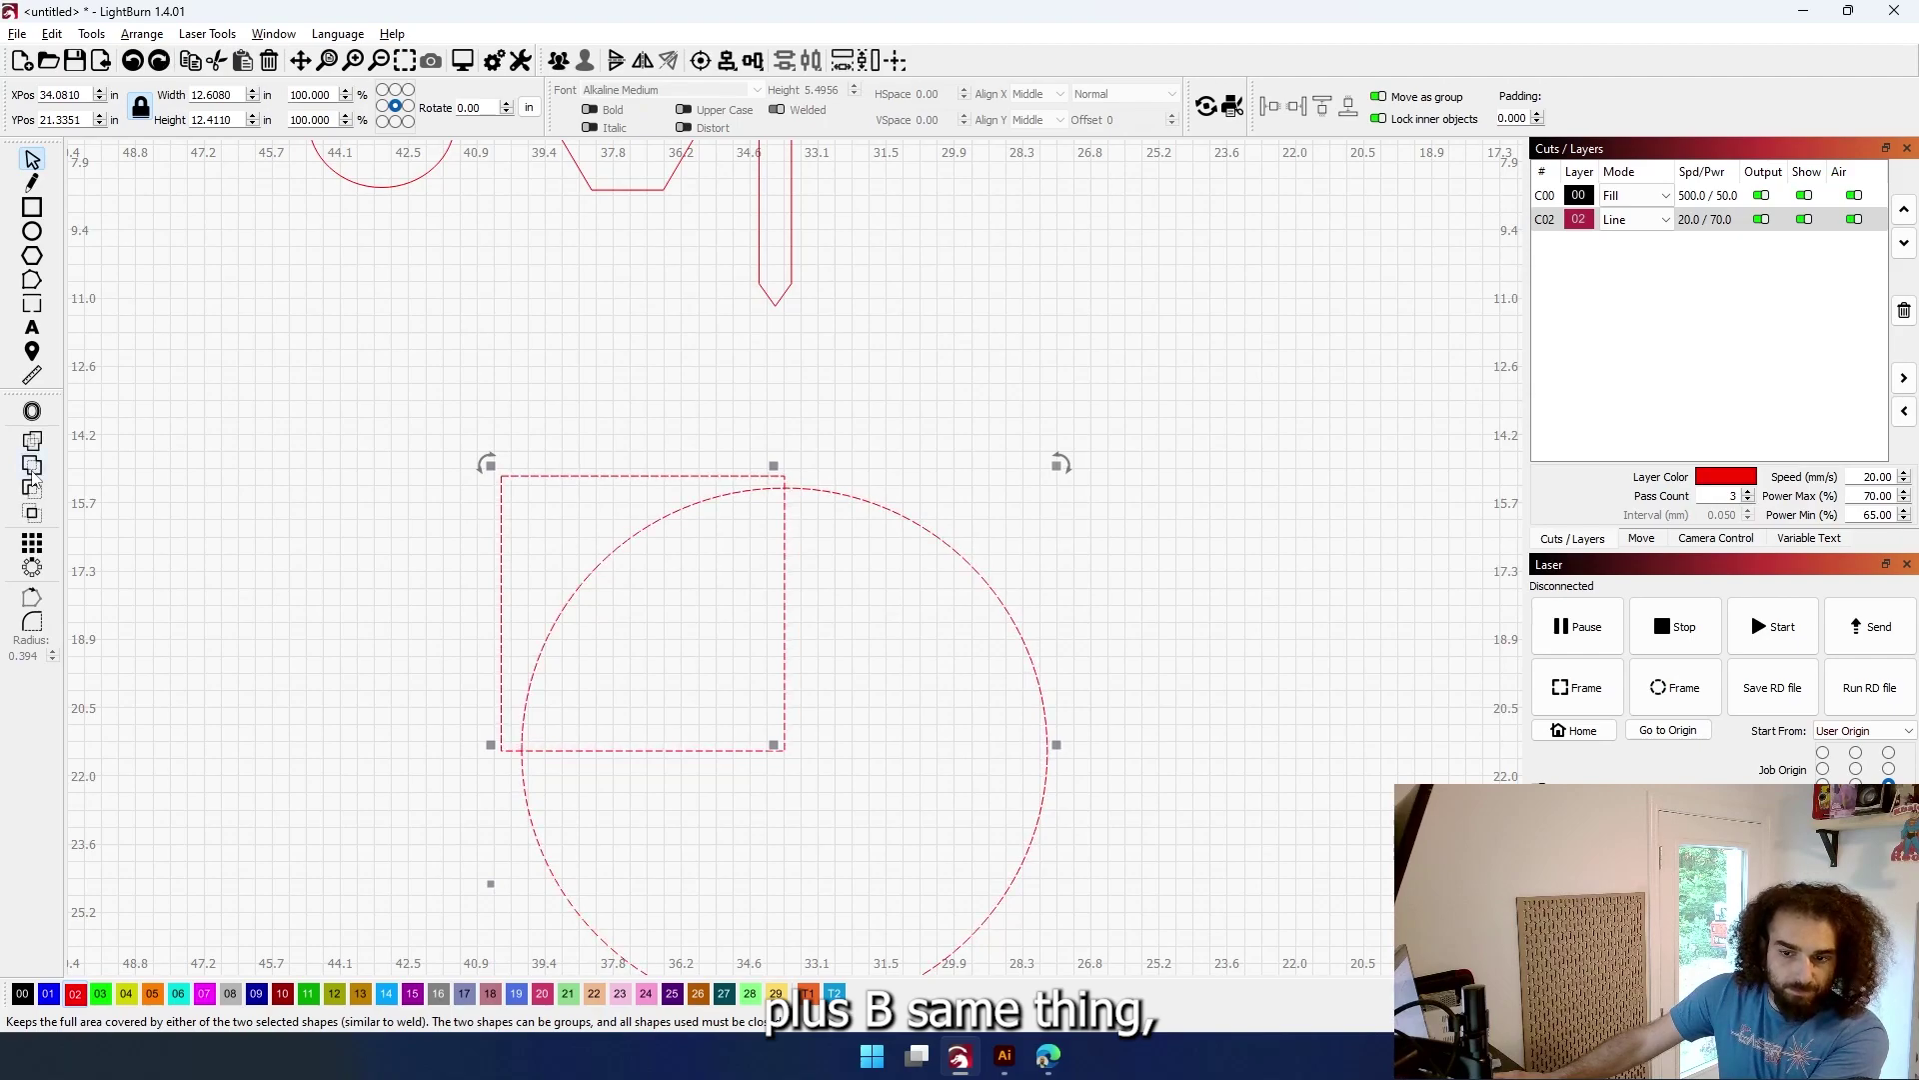
Move the square further left so it only overlaps the circle's upper-left edge, then reselect both
left_click(368, 497)
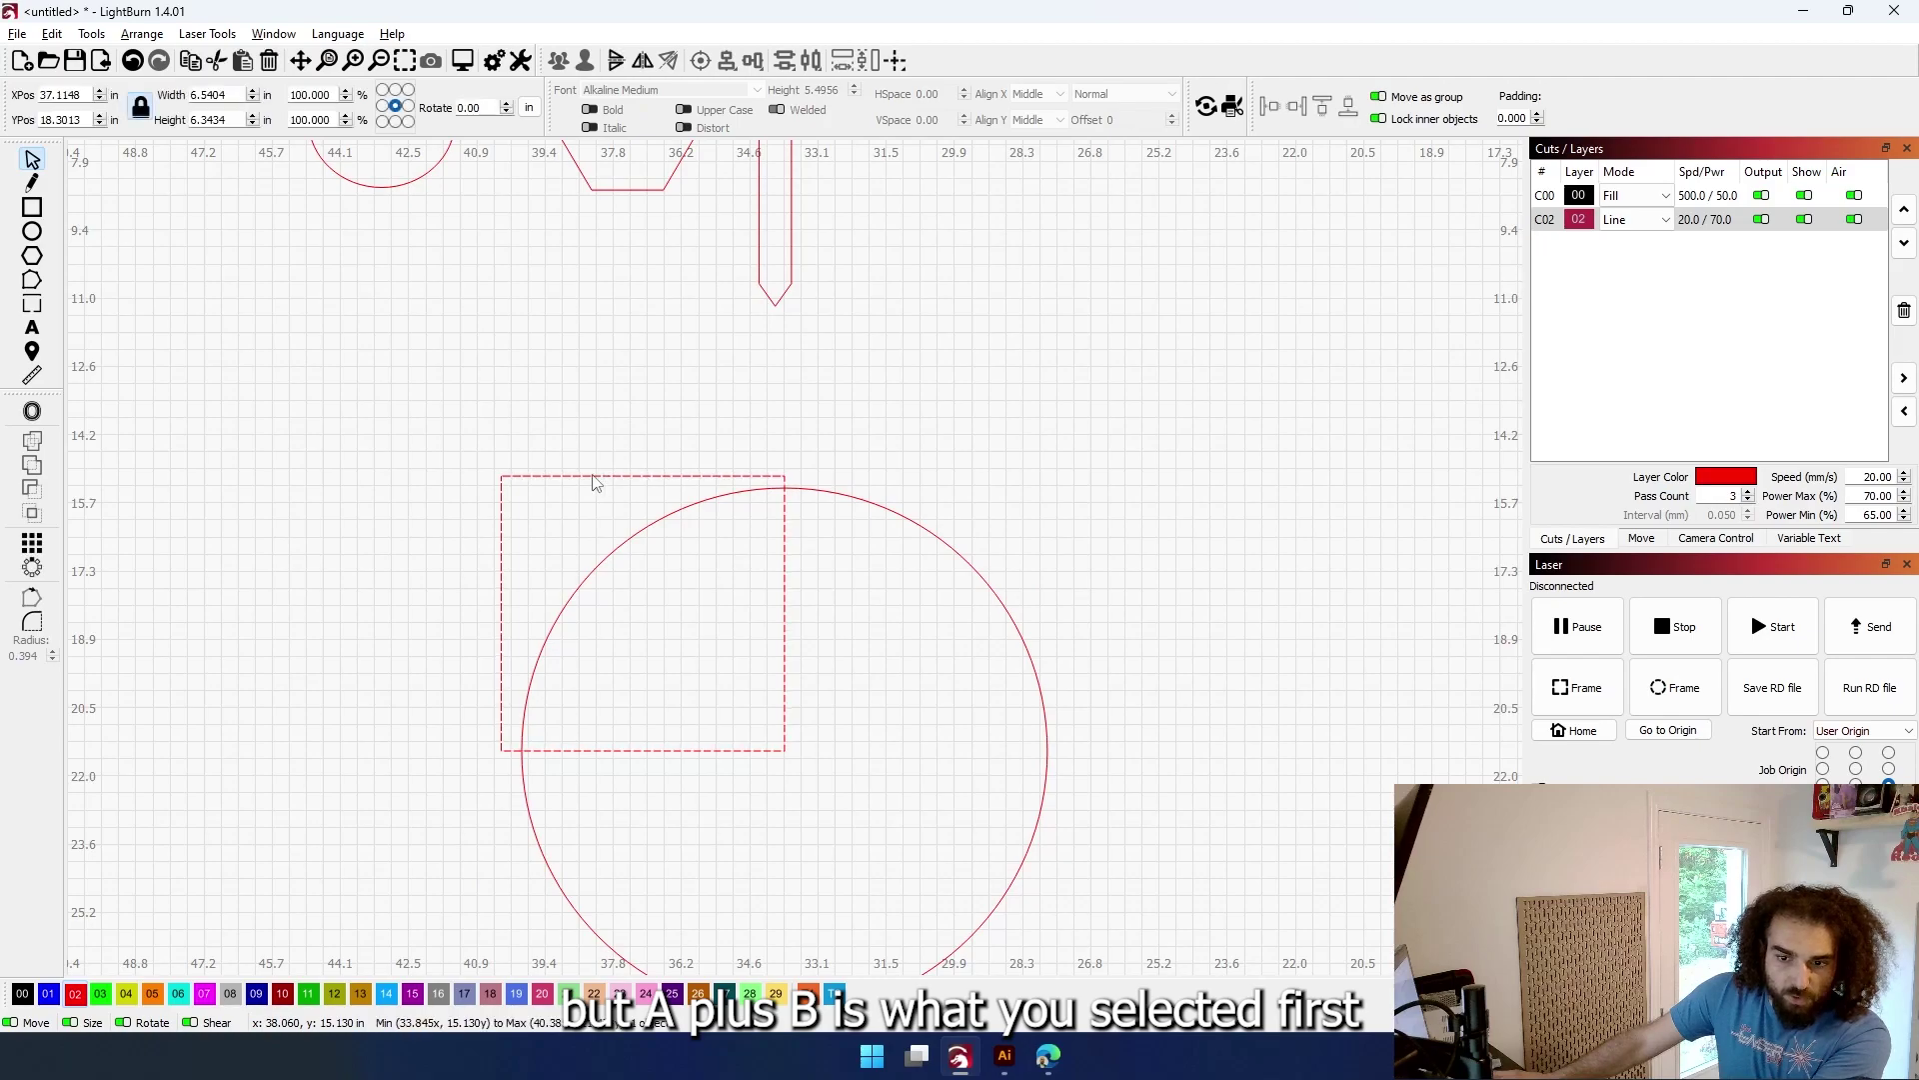
left_click_drag(596, 479, 461, 471)
left_click(770, 489, "shift")
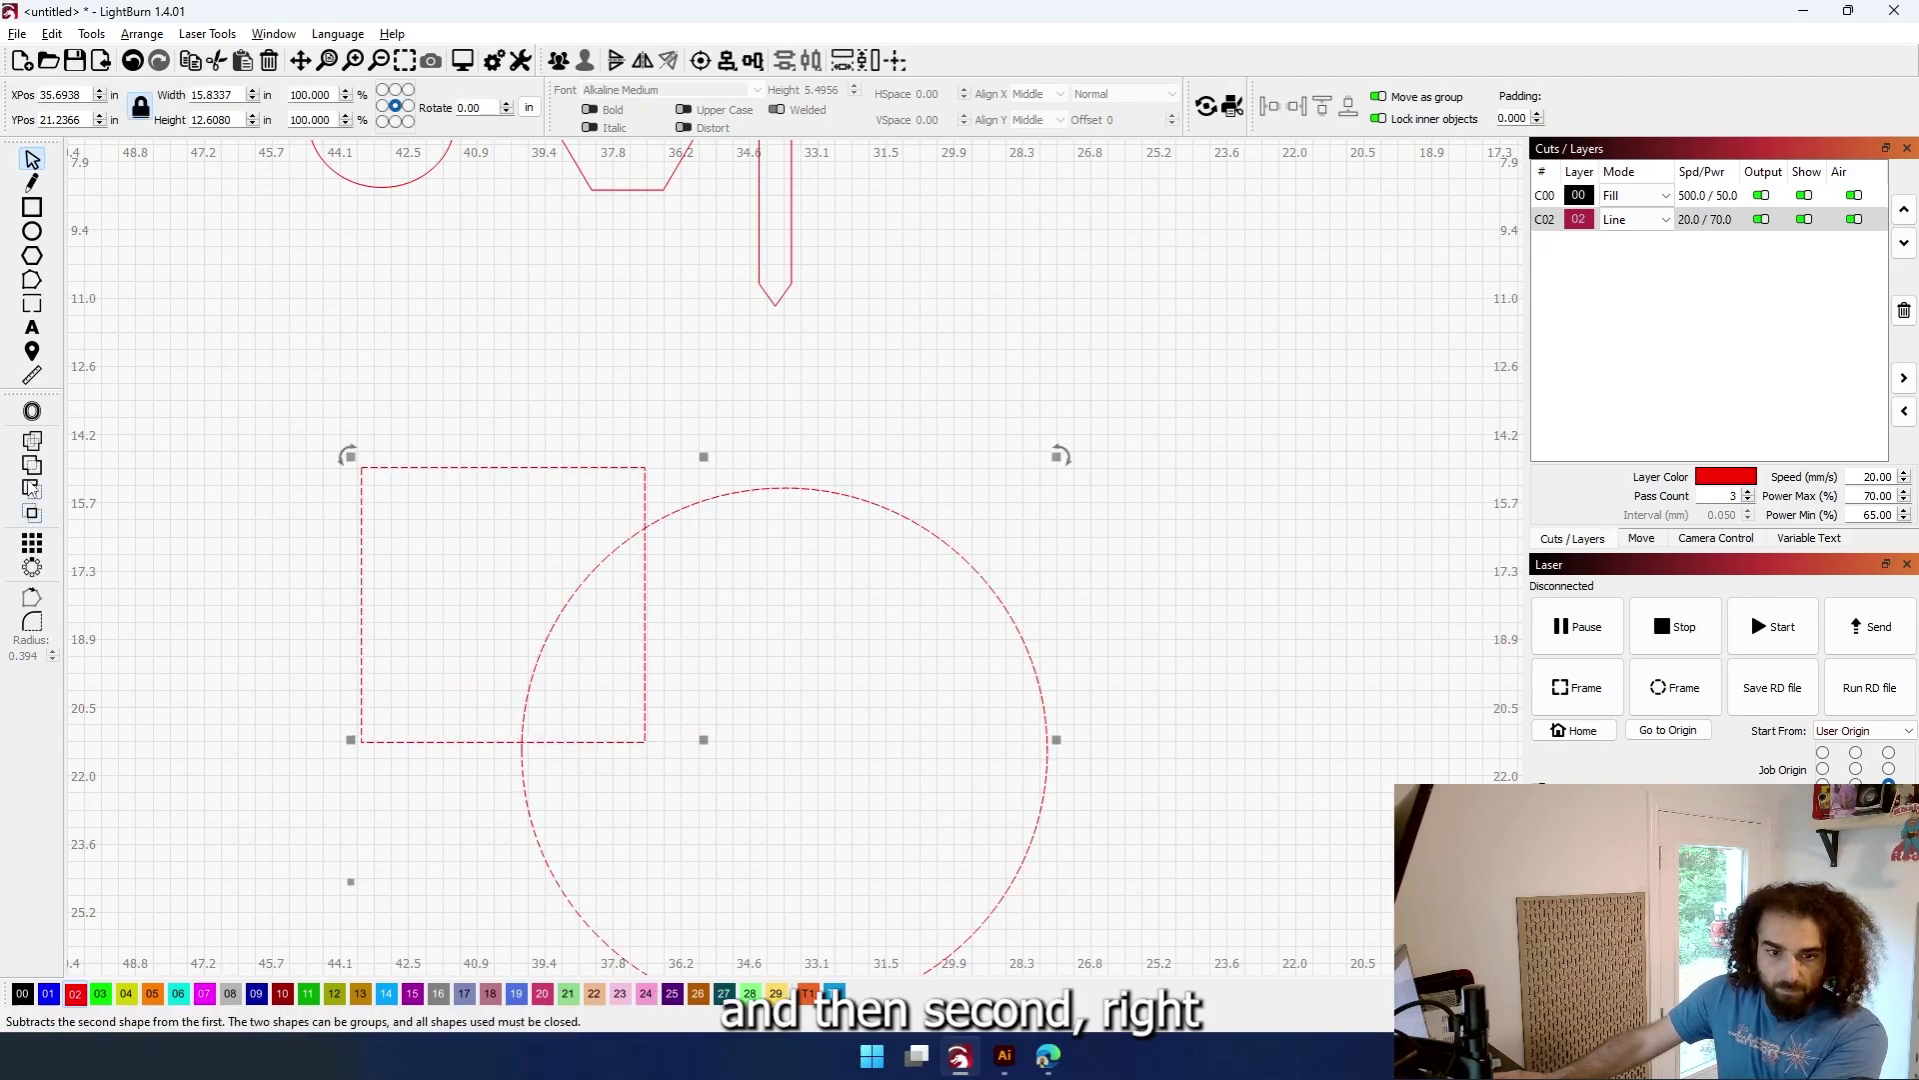
Subtract the circle from the square, then undo the subtraction
left_click(378, 441)
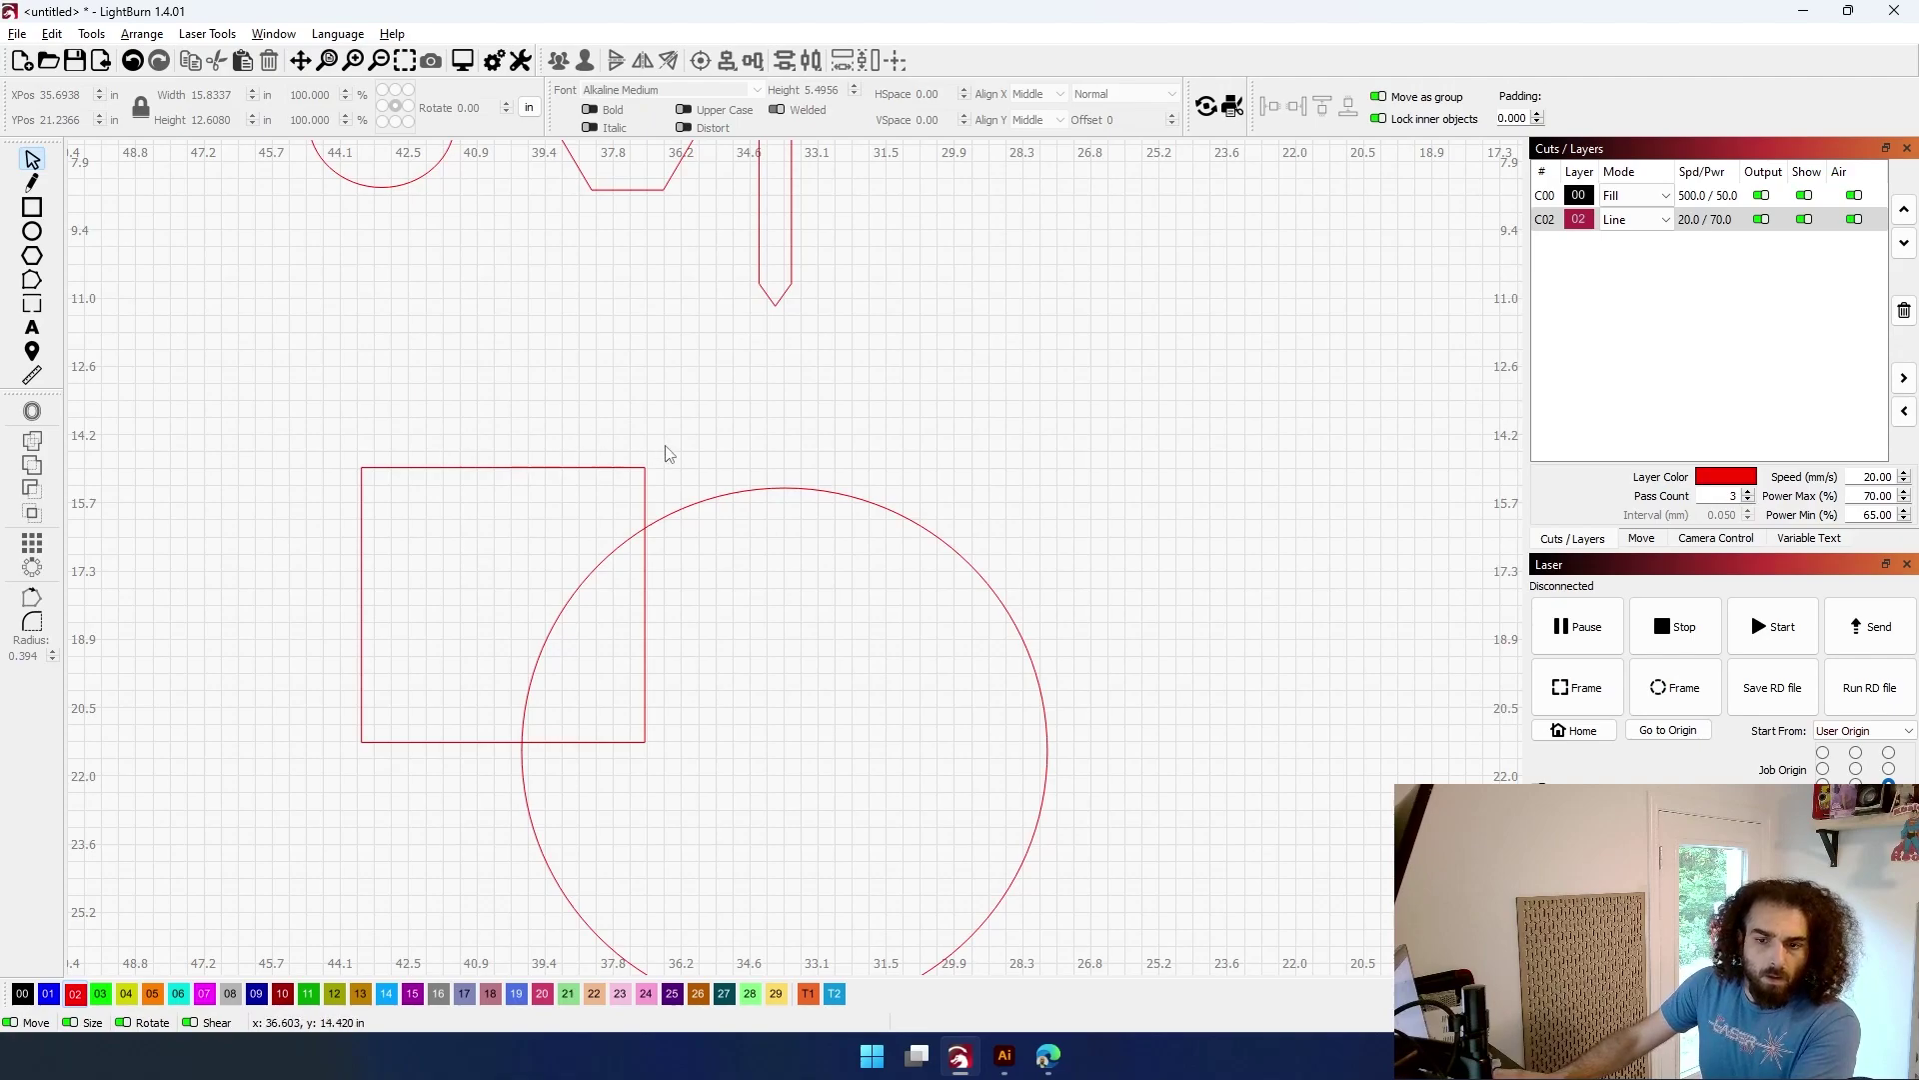
left_click(632, 467)
left_click(710, 500, "shift")
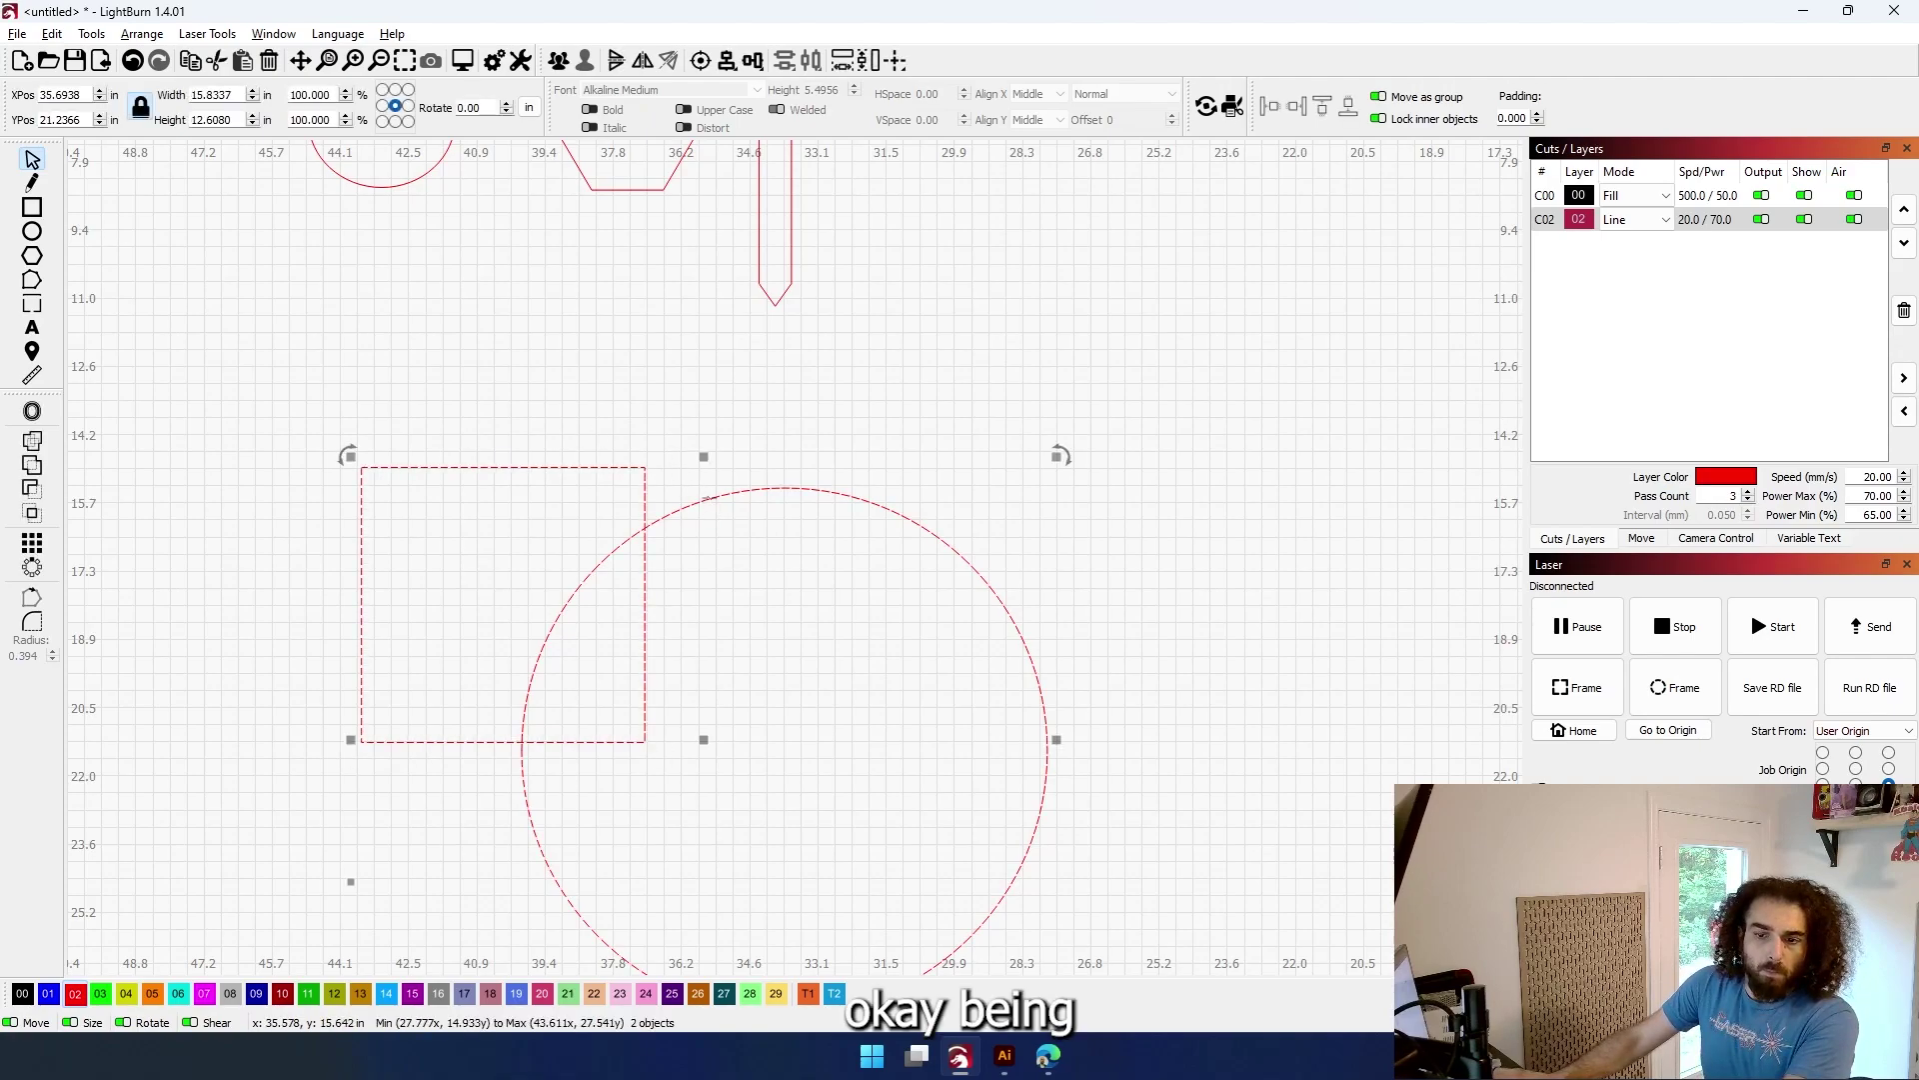
left_click(30, 489)
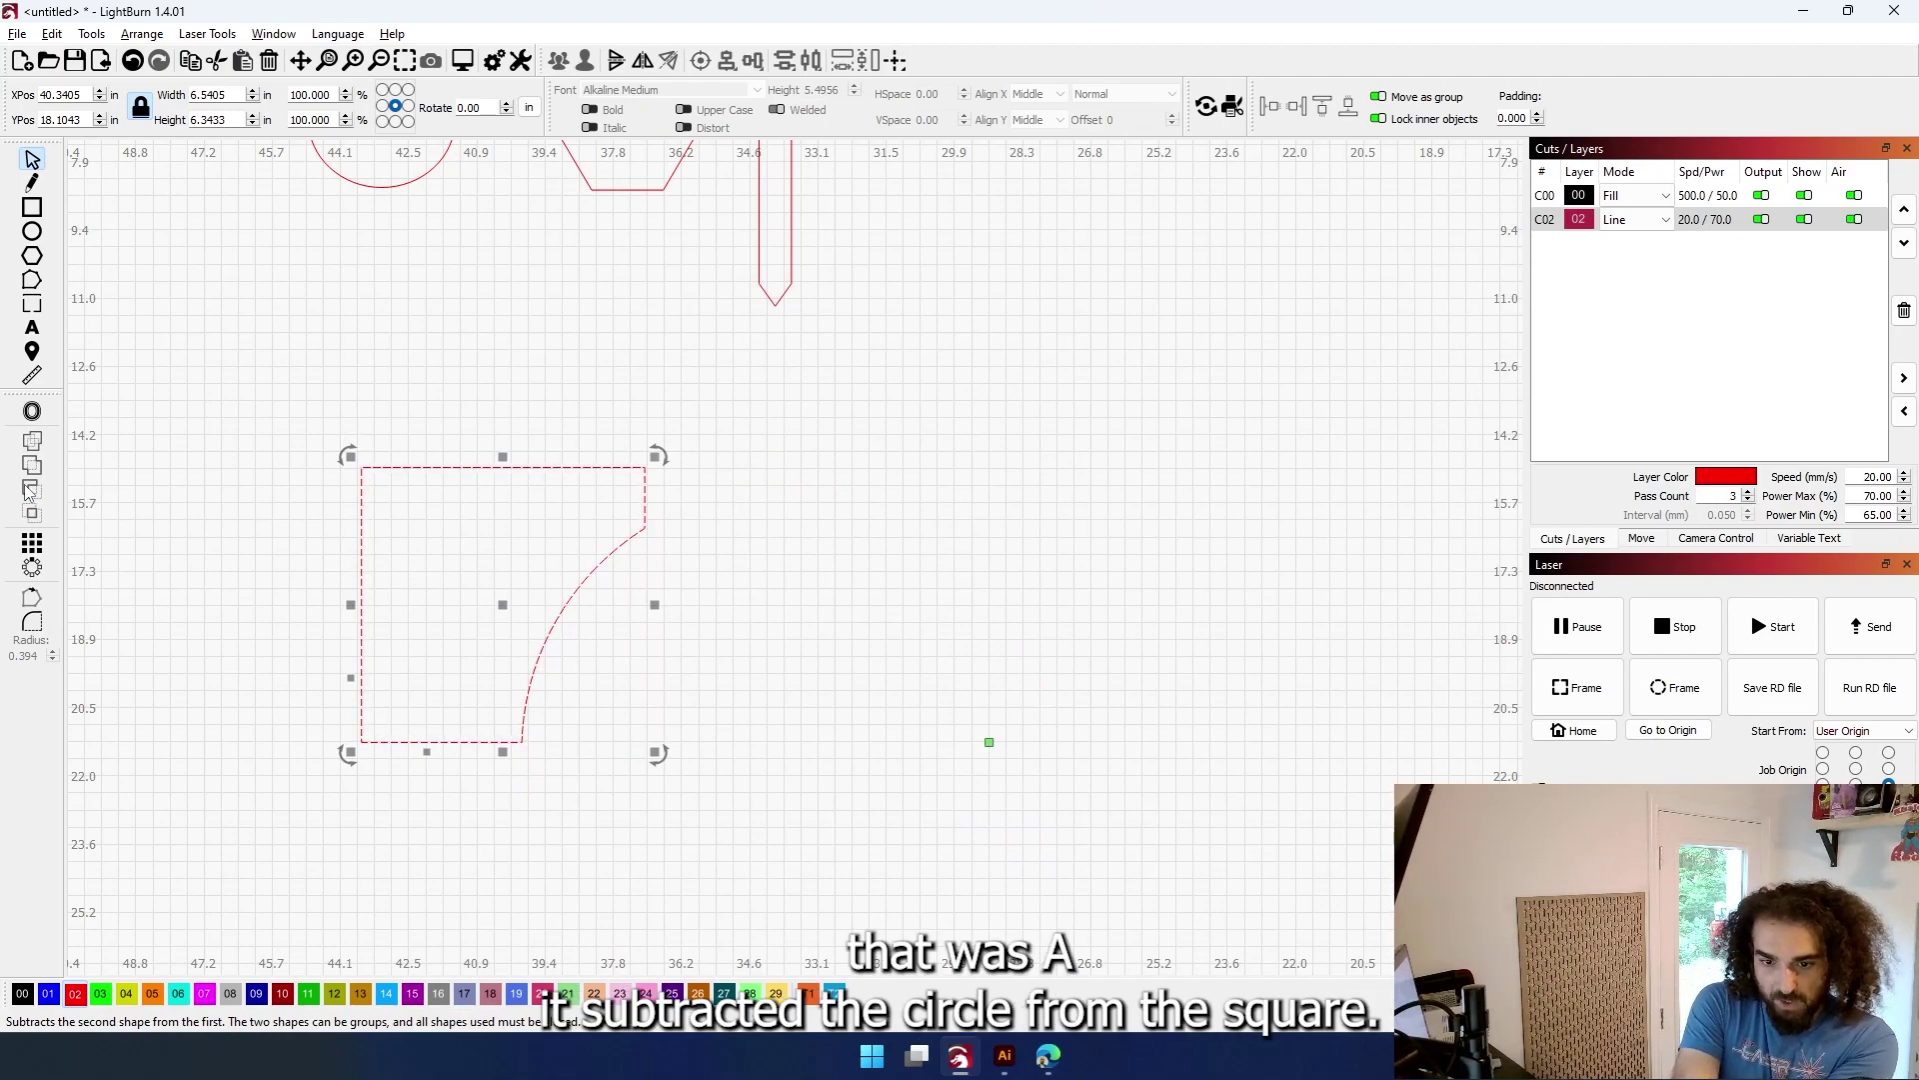
key("ctrl+z")
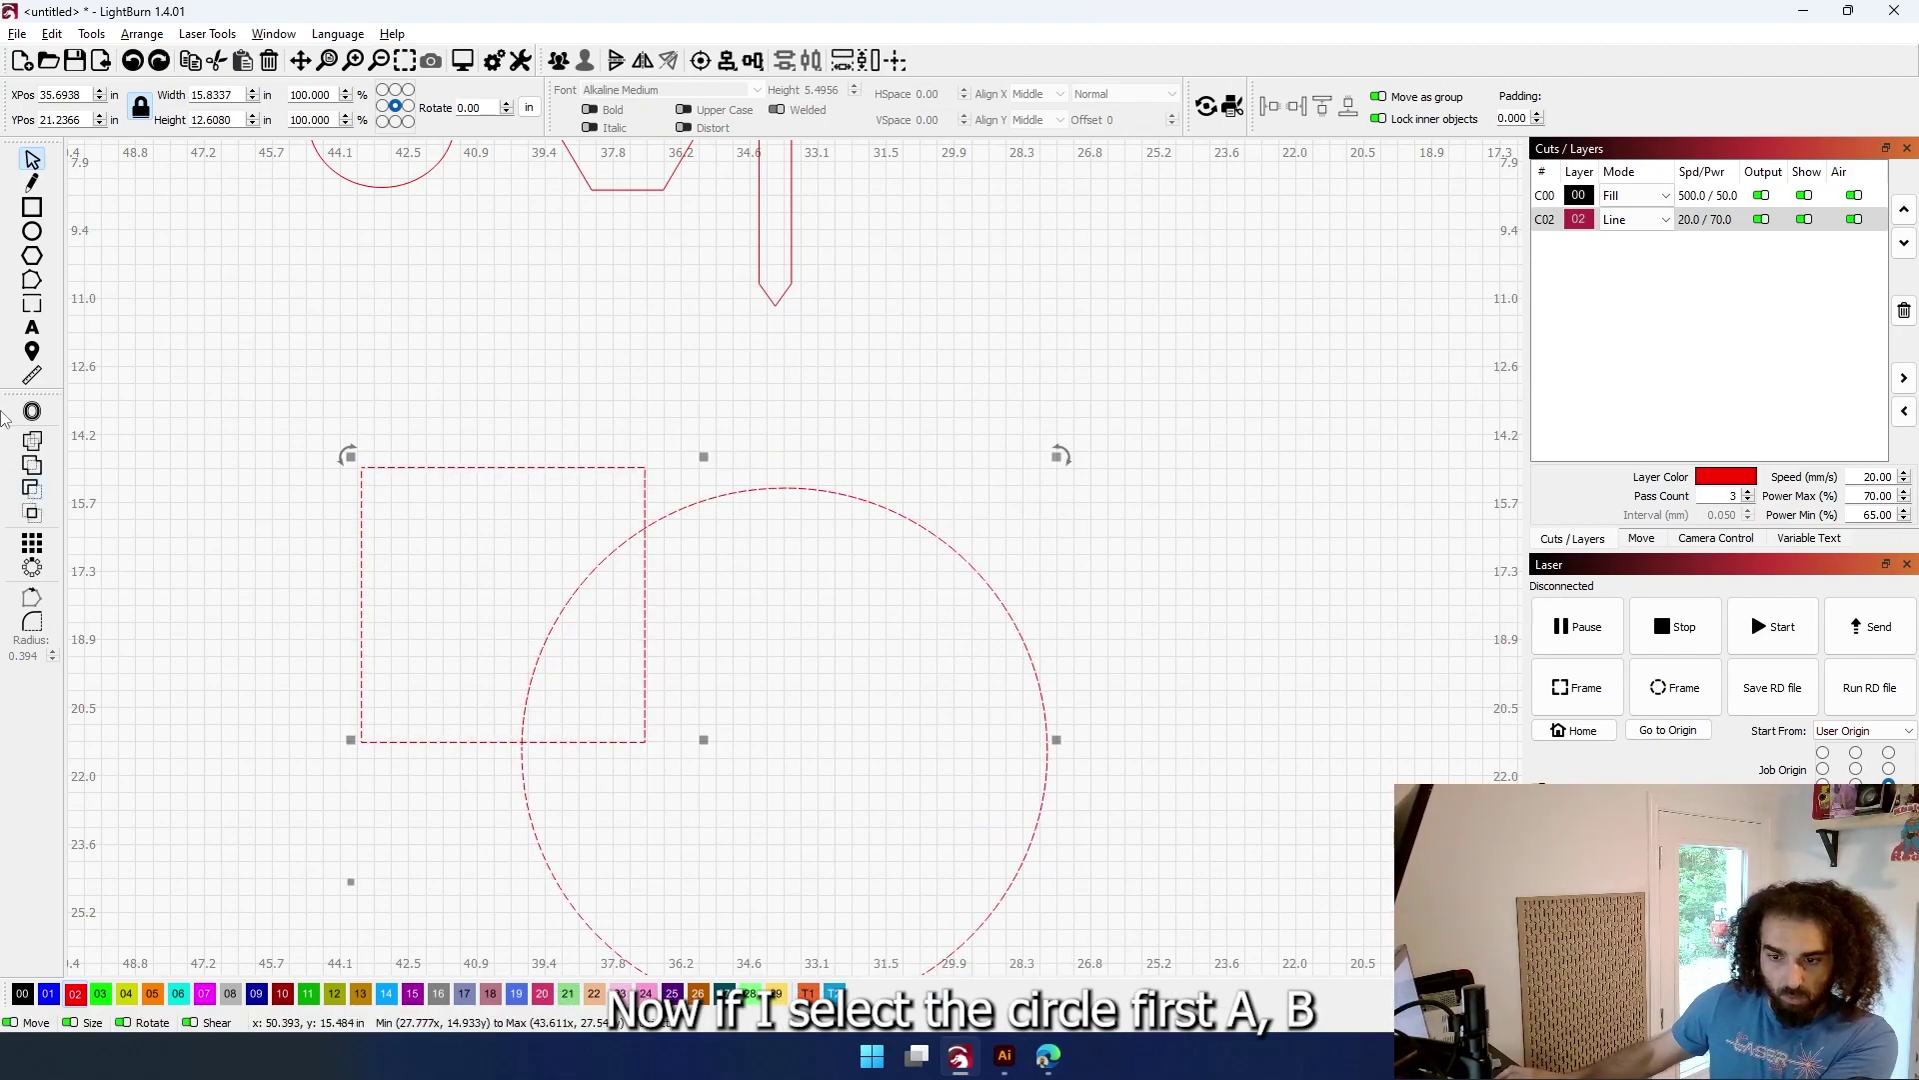
Subtract the square from the circle instead, then undo to restore both separate shapes
left_click(900, 450)
left_click_drag(823, 569, 824, 571)
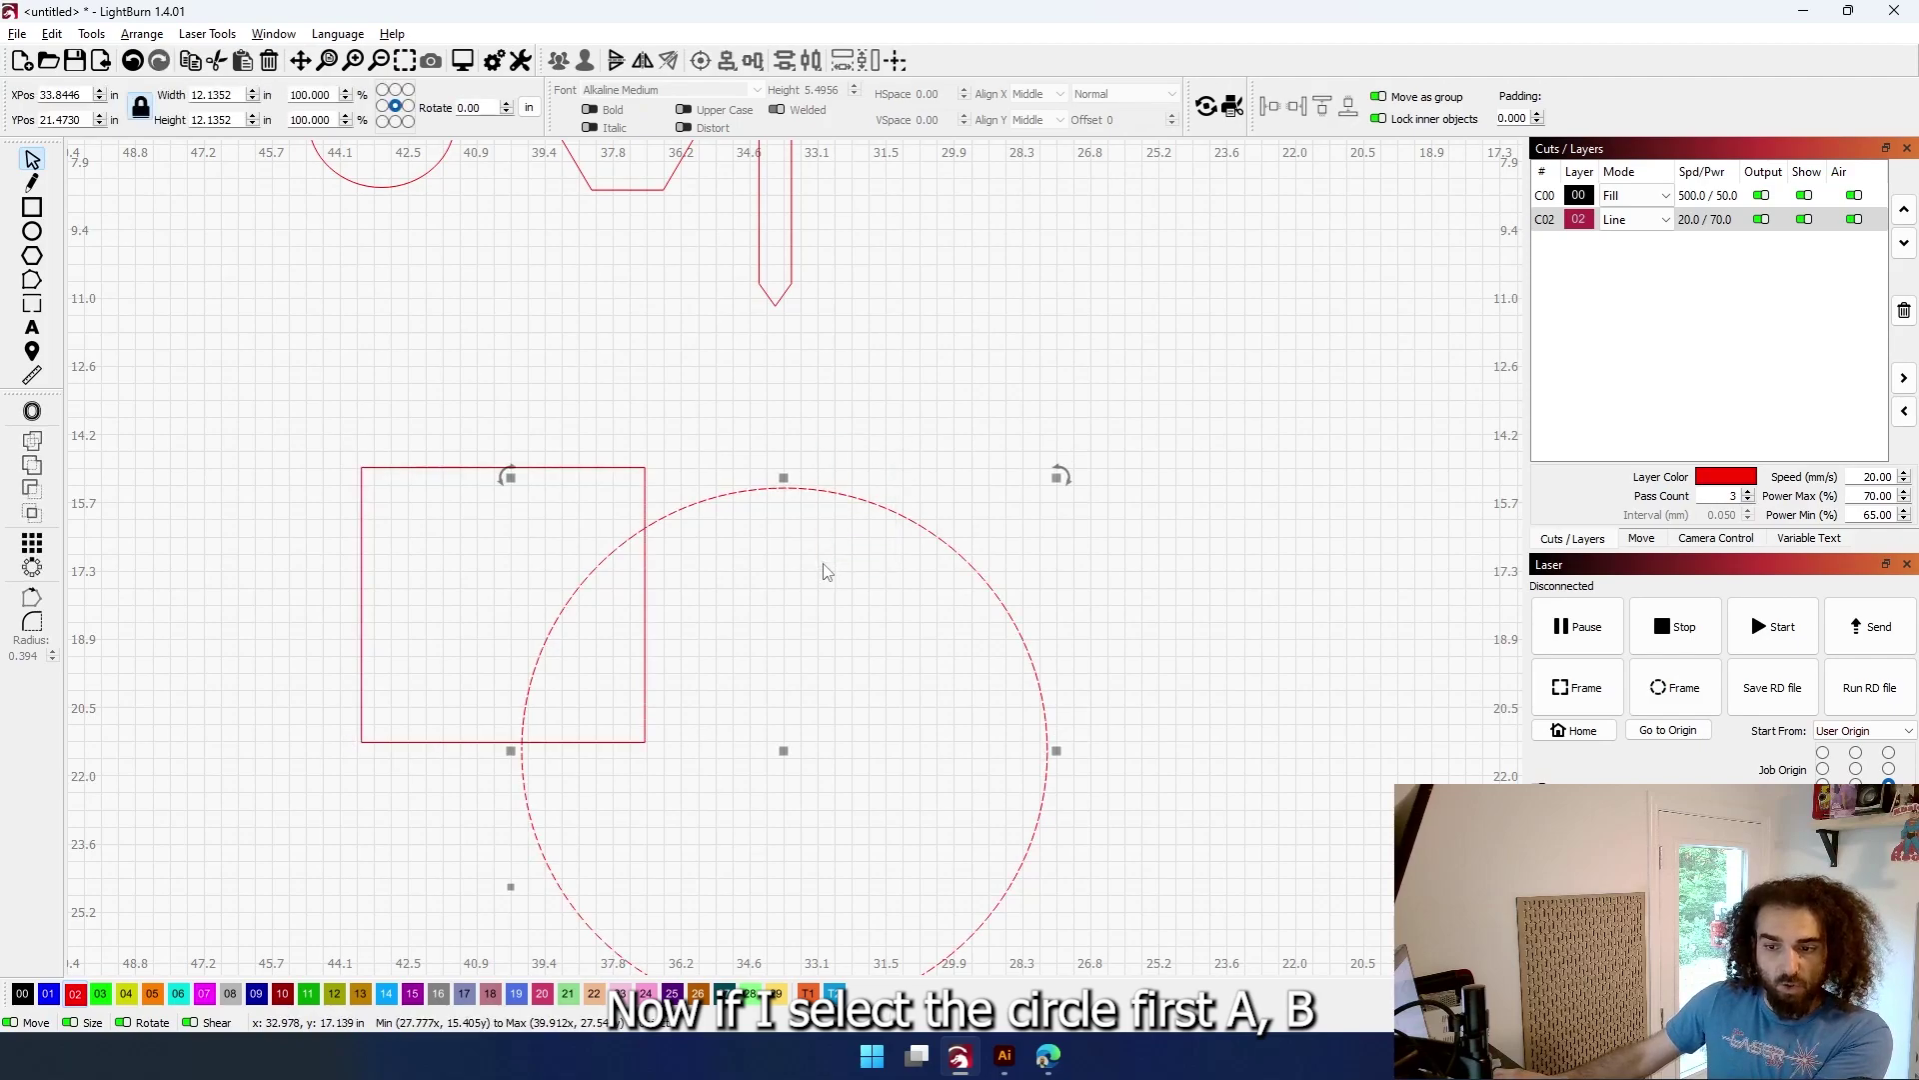
left_click(583, 467, "shift")
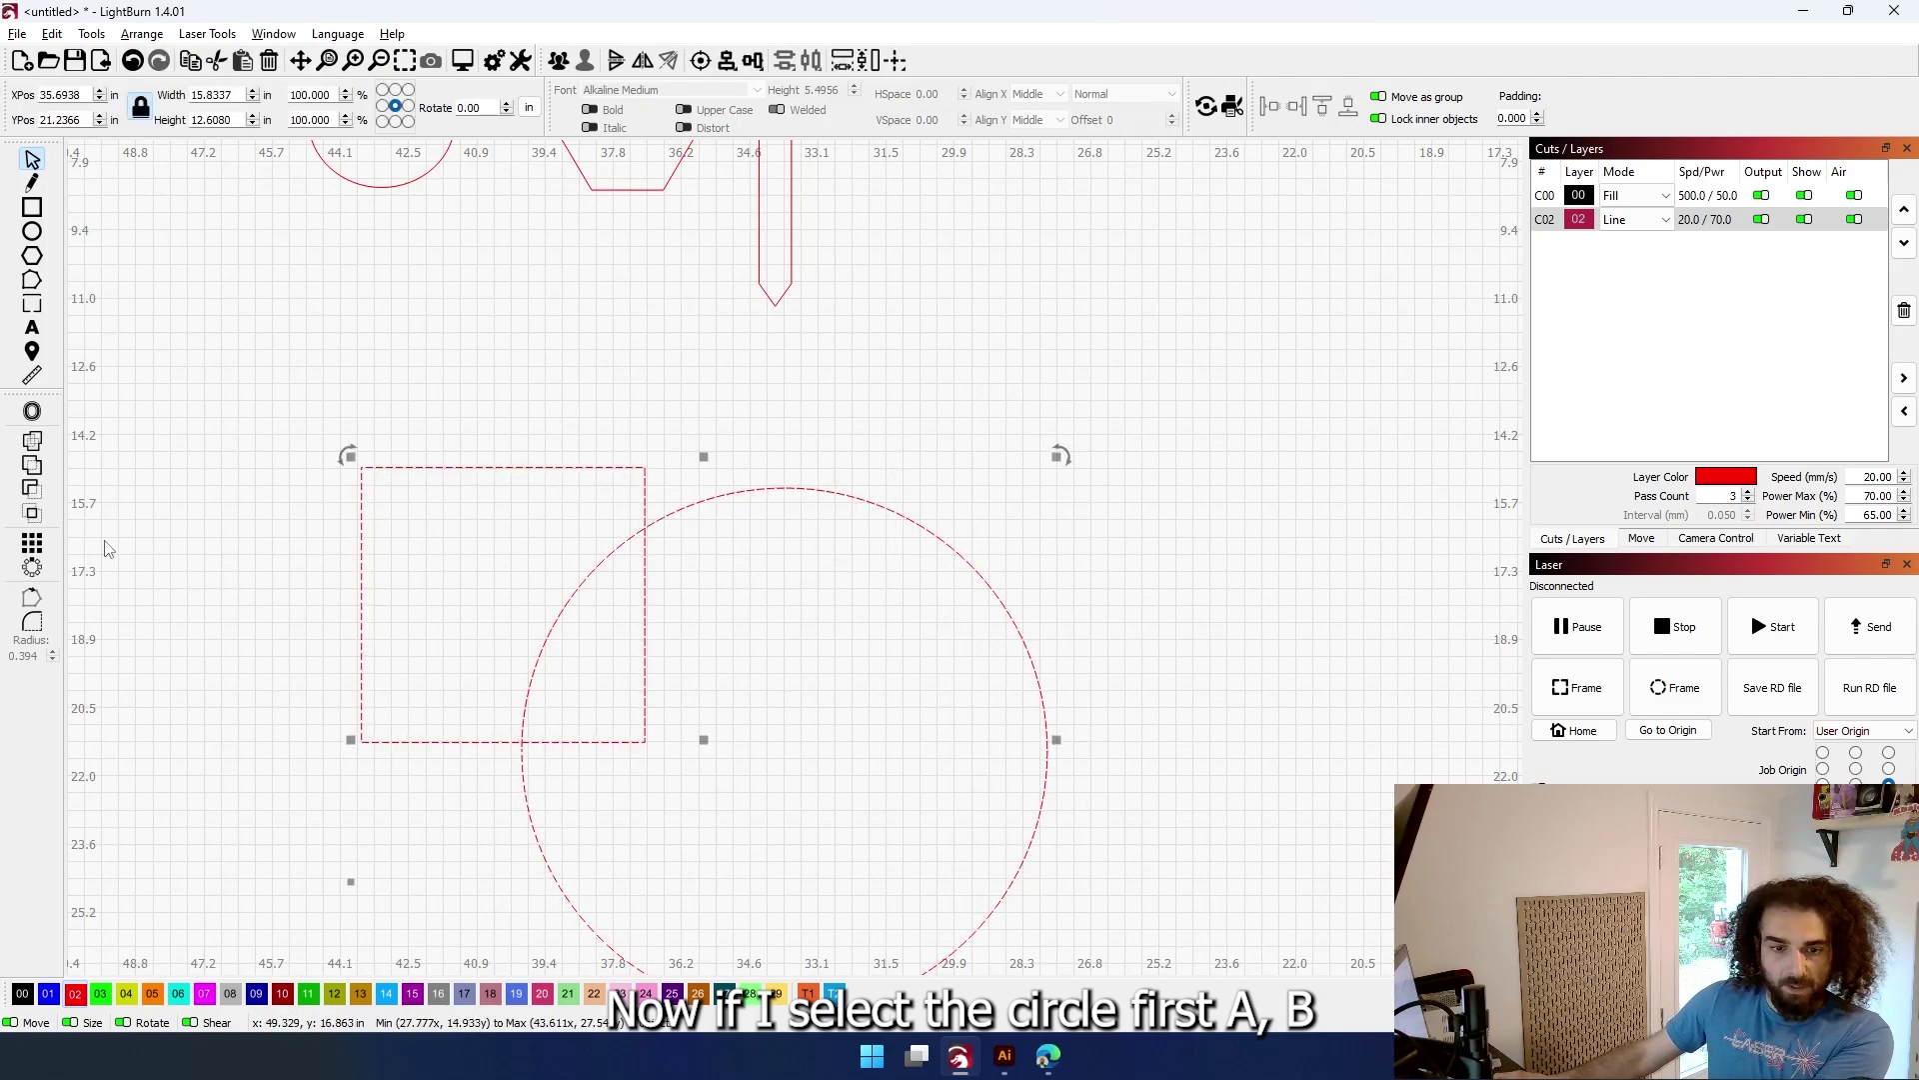
left_click(33, 490)
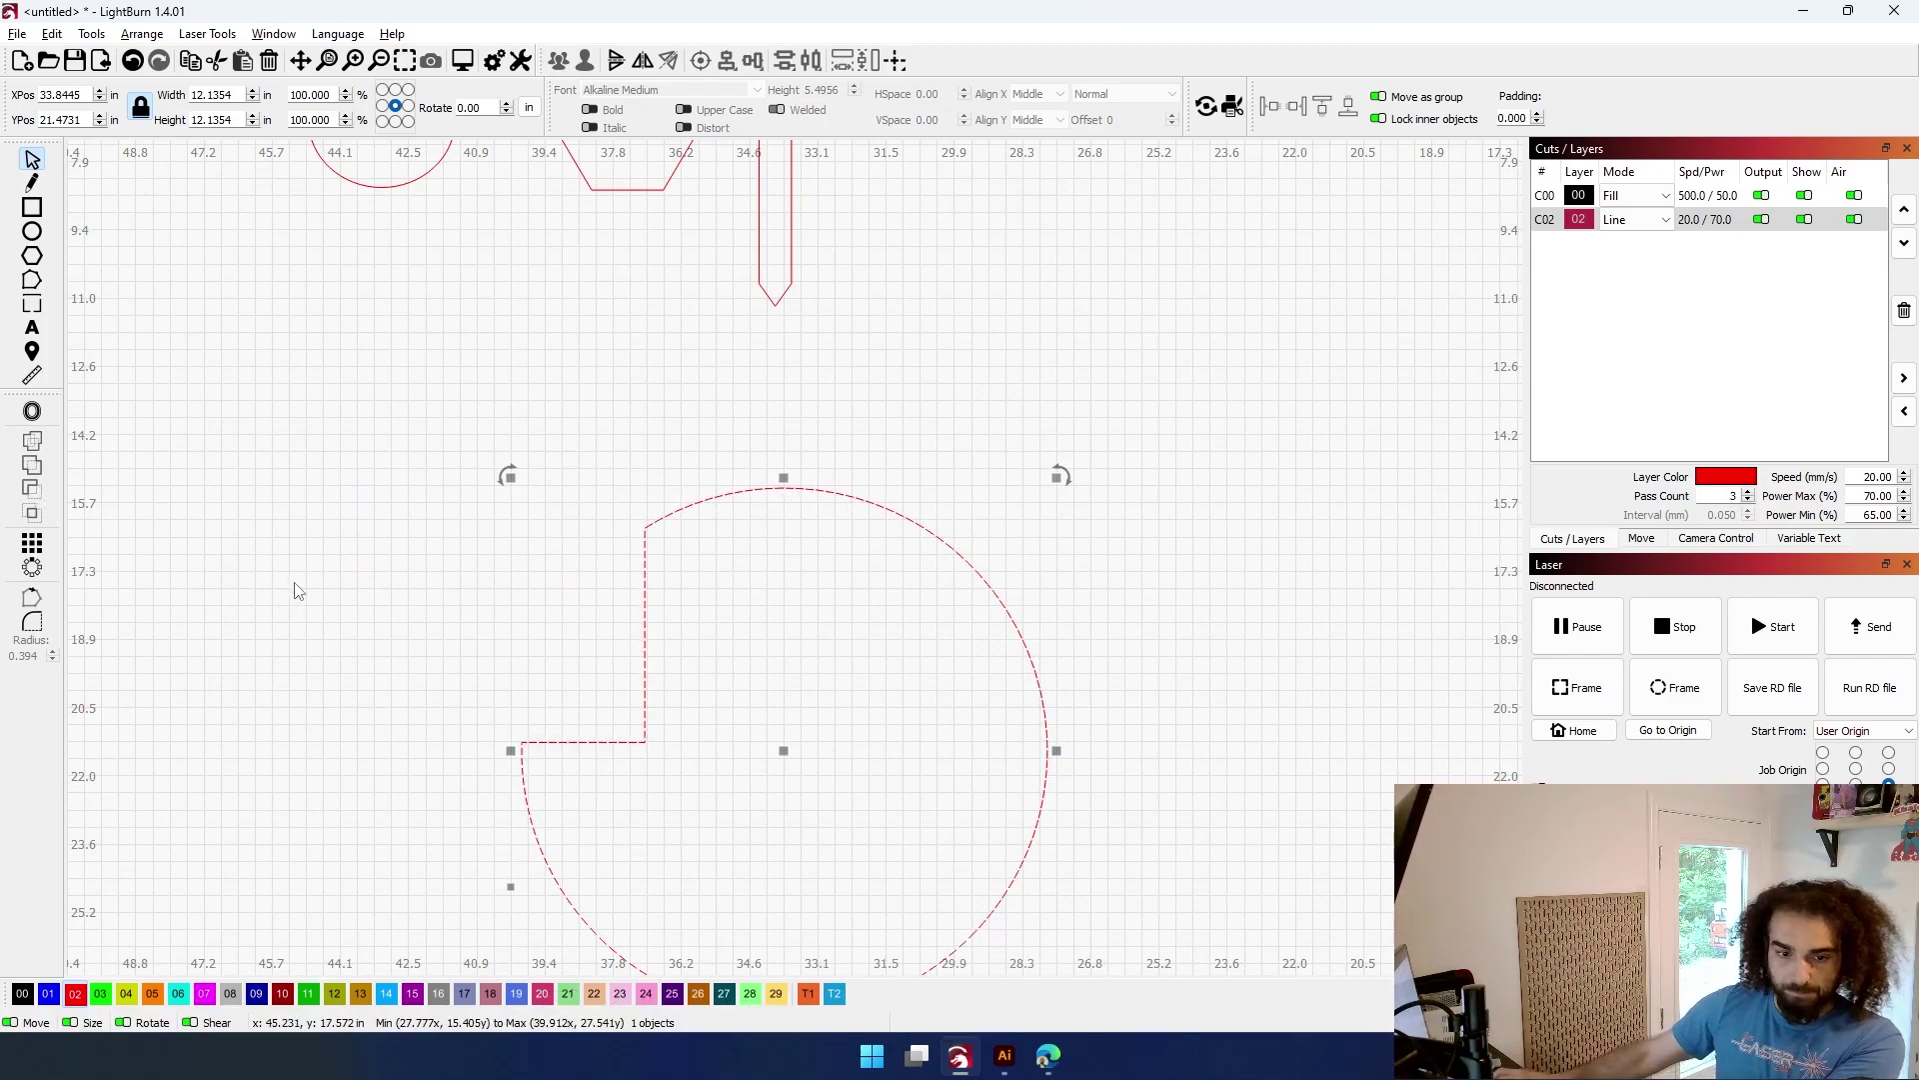
left_click(318, 606)
key("ctrl+z")
key("ctrl+z")
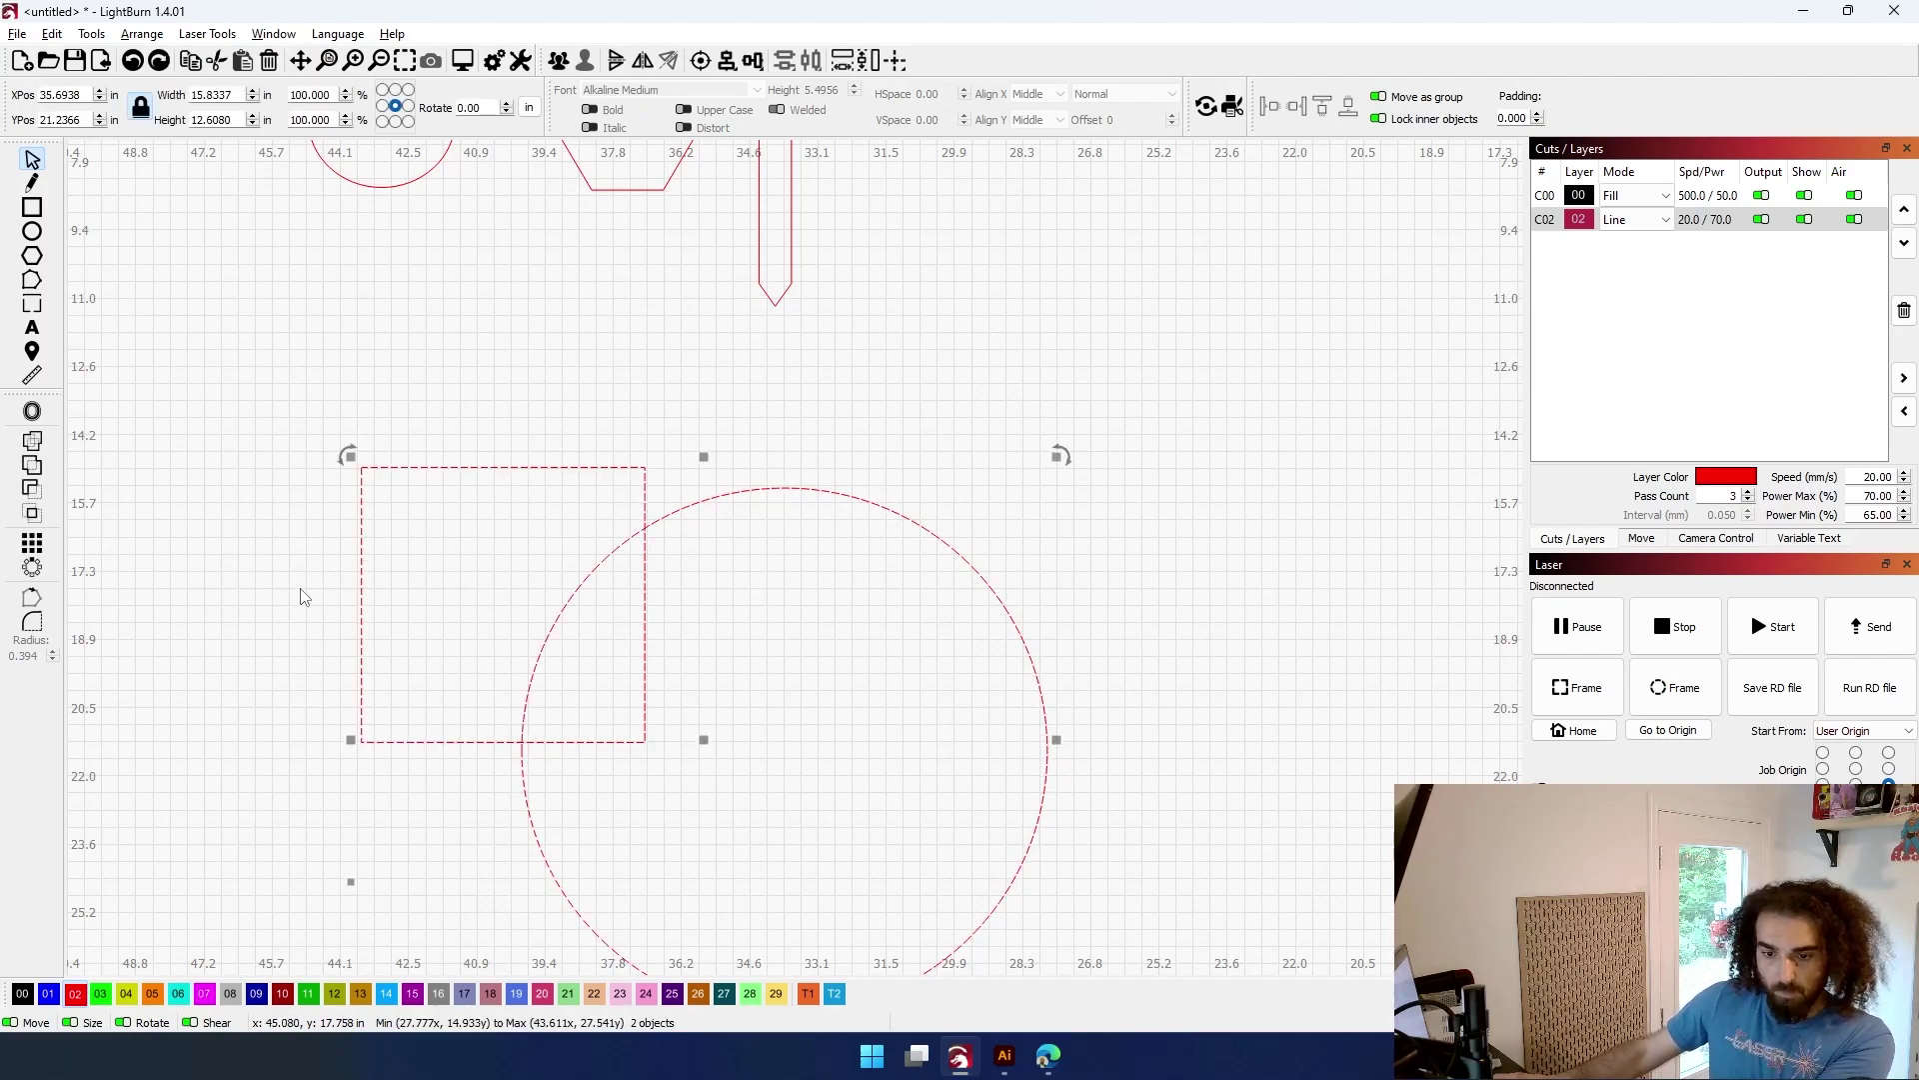
Intersect the square and circle, undo once, then reapply Intersection to leave a 2.84 × 4.94 in wedge
left_click(180, 534)
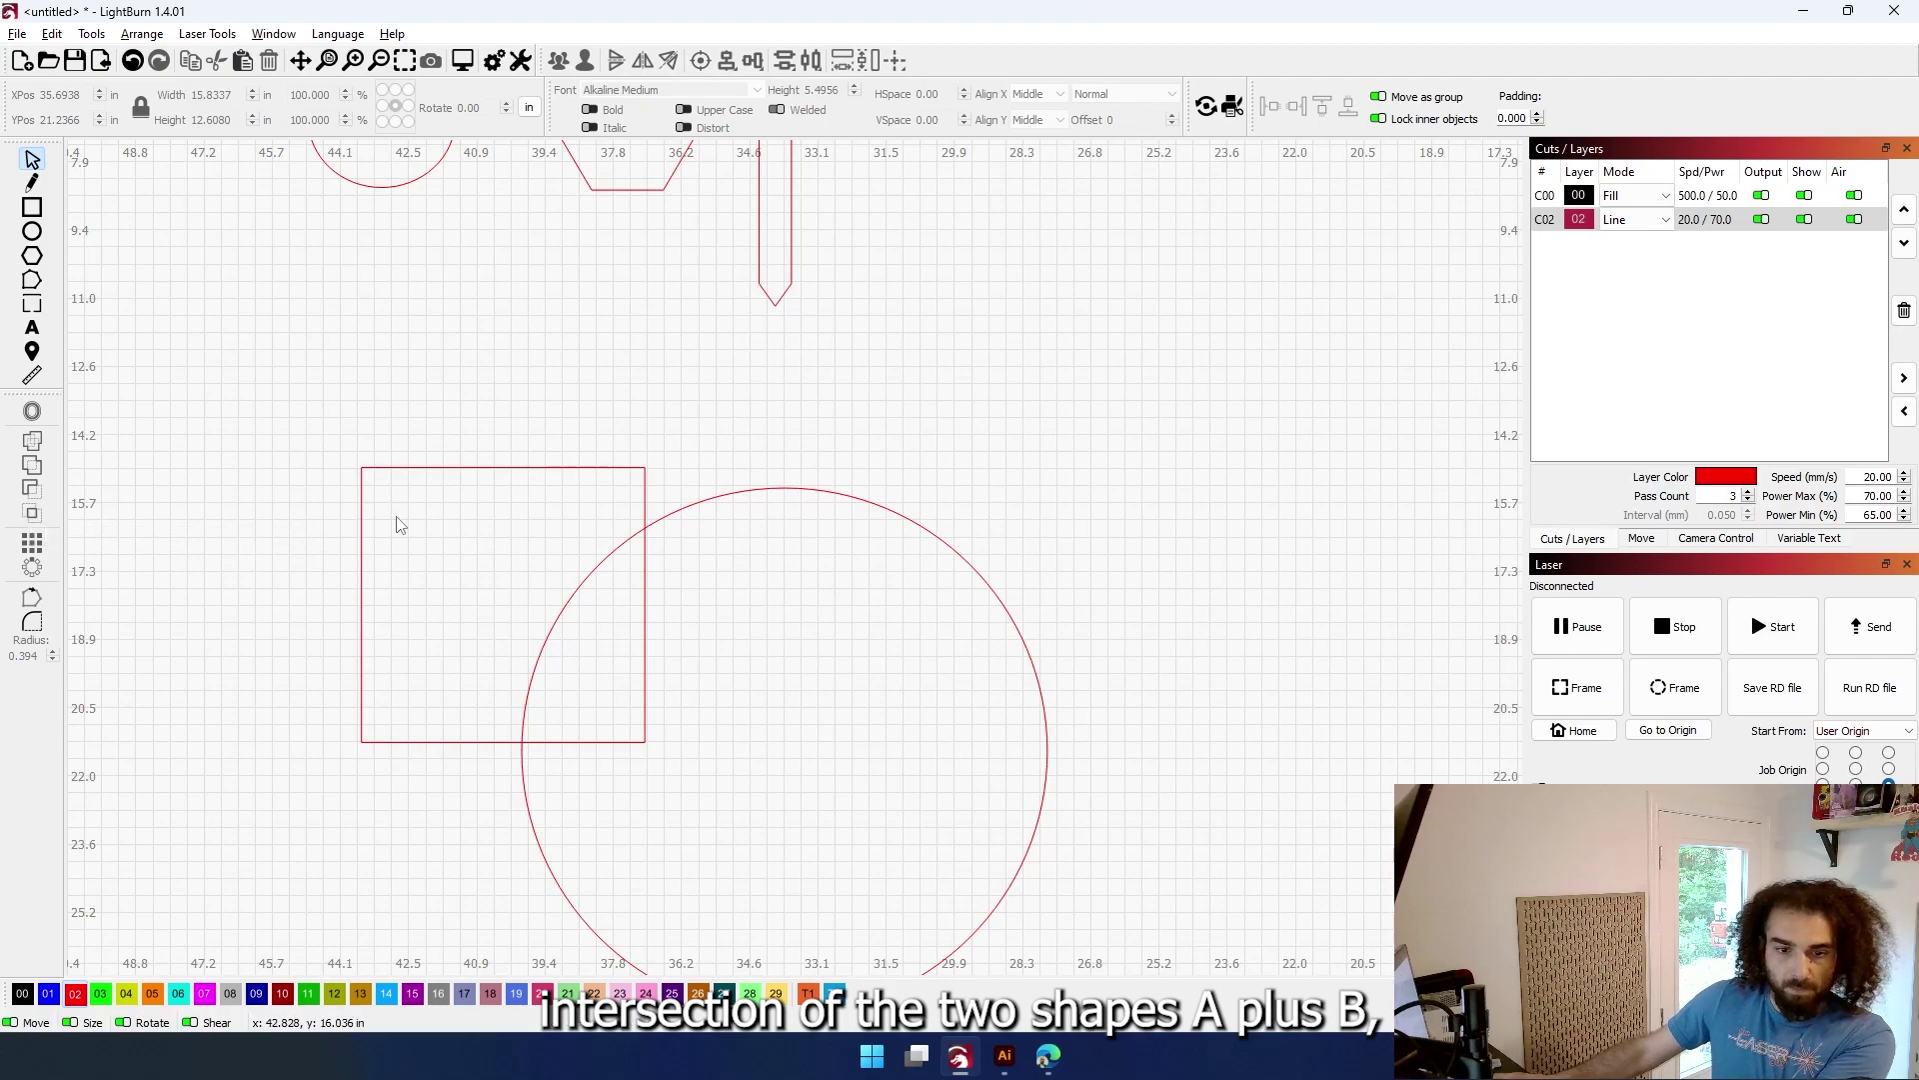
left_click(643, 502)
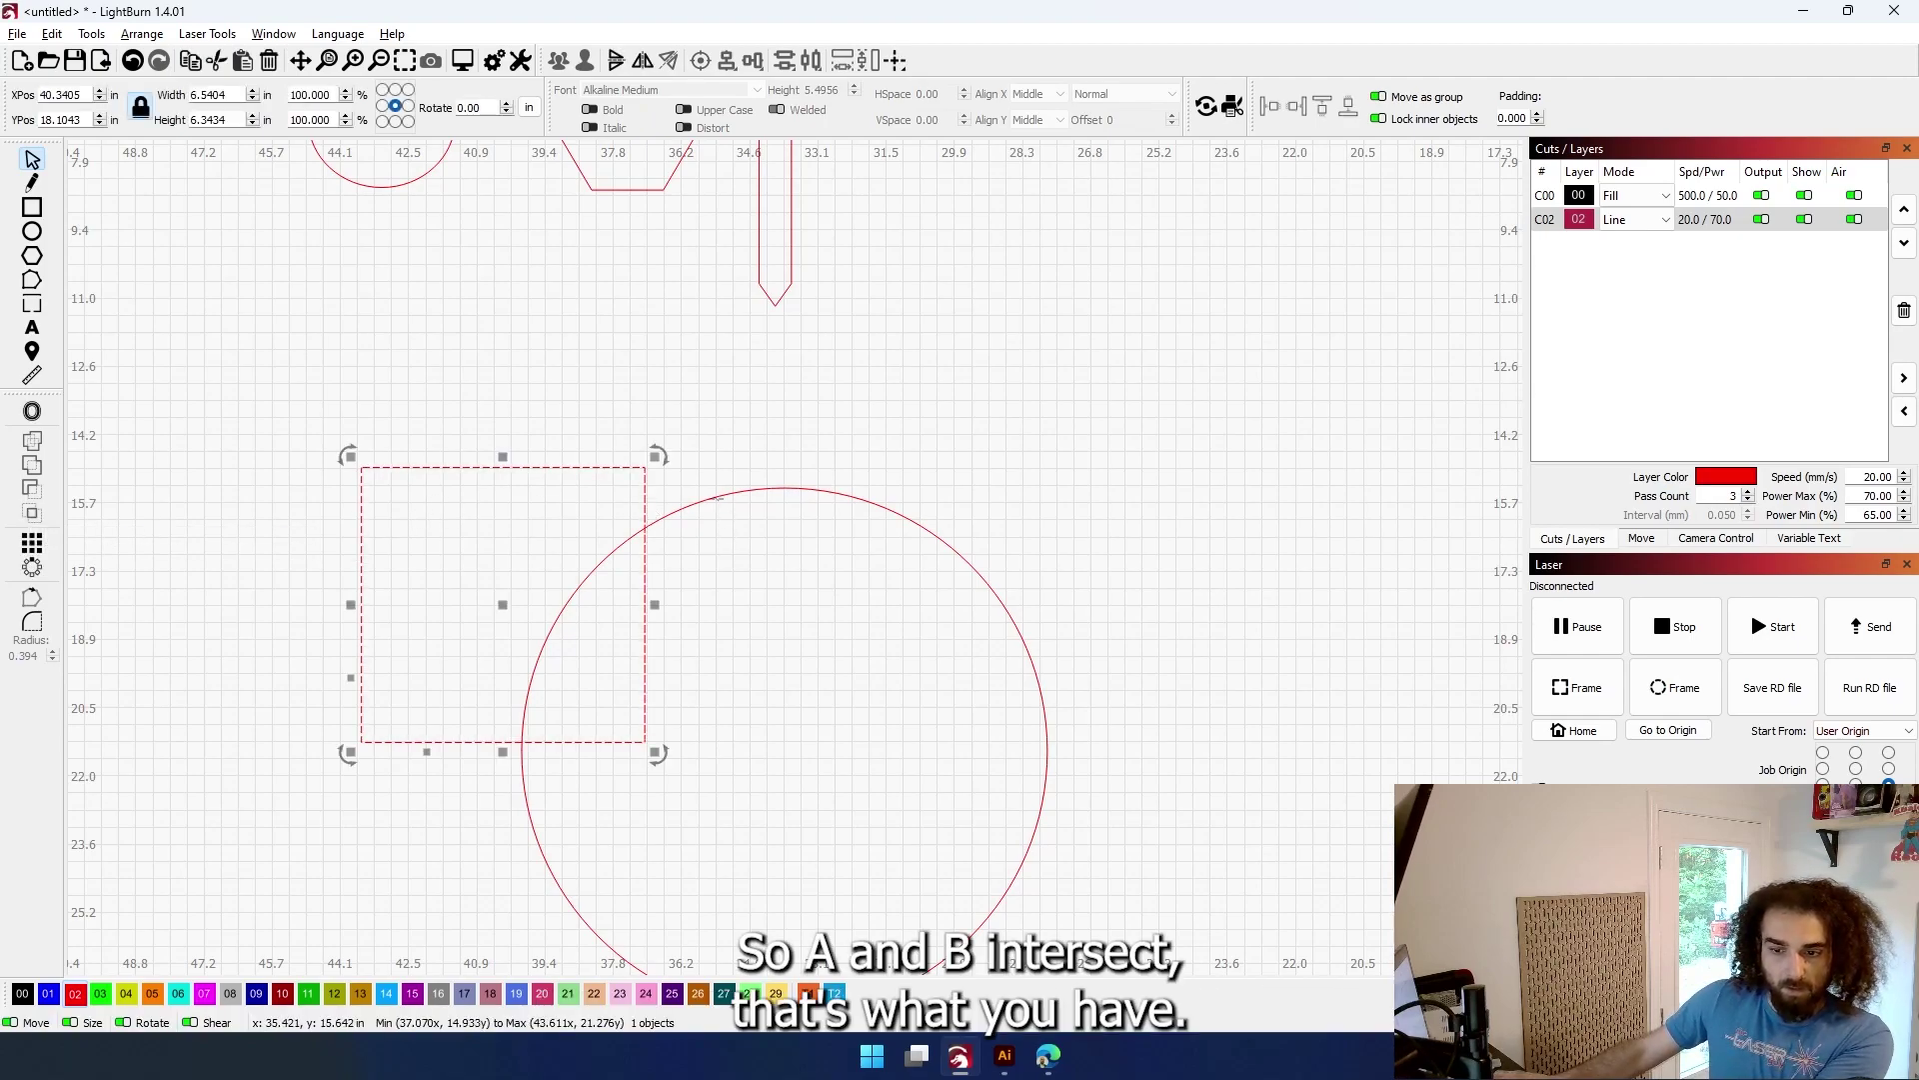
left_click(717, 497, "shift")
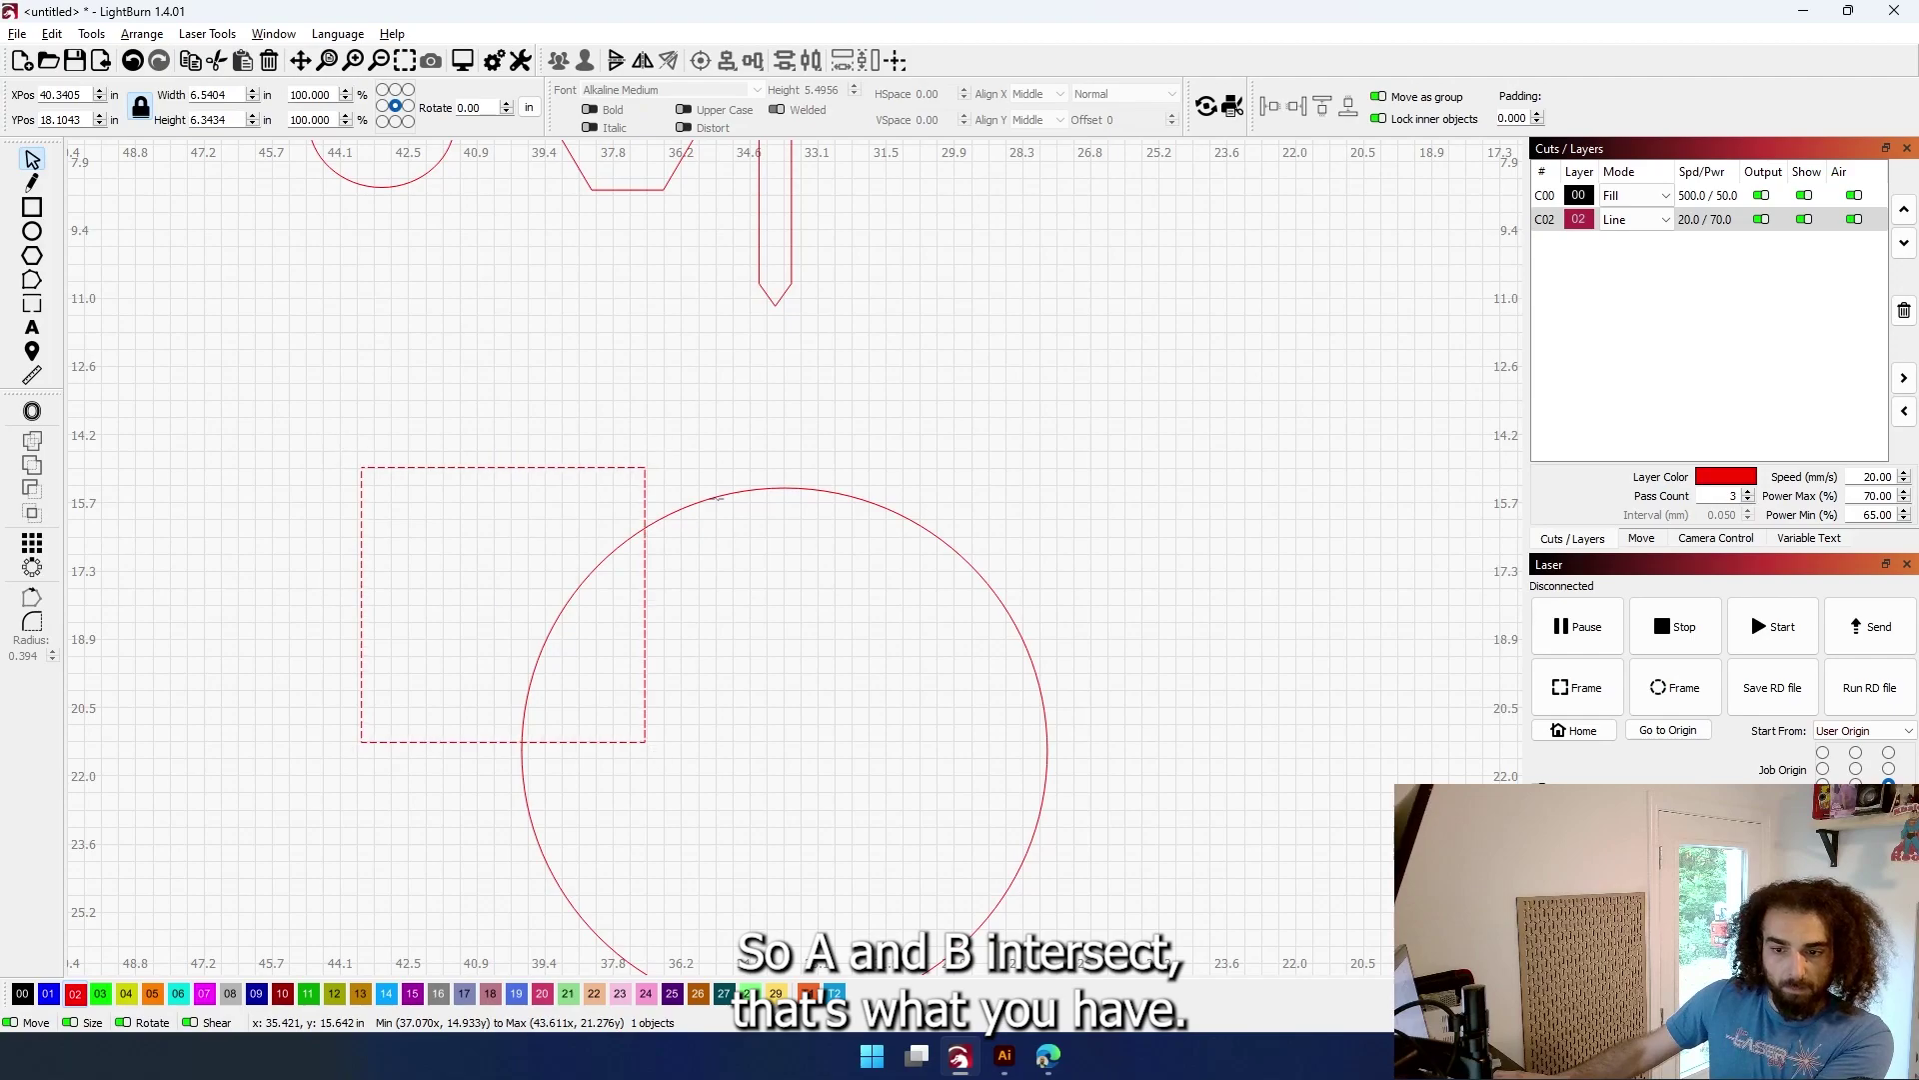
left_click(32, 515)
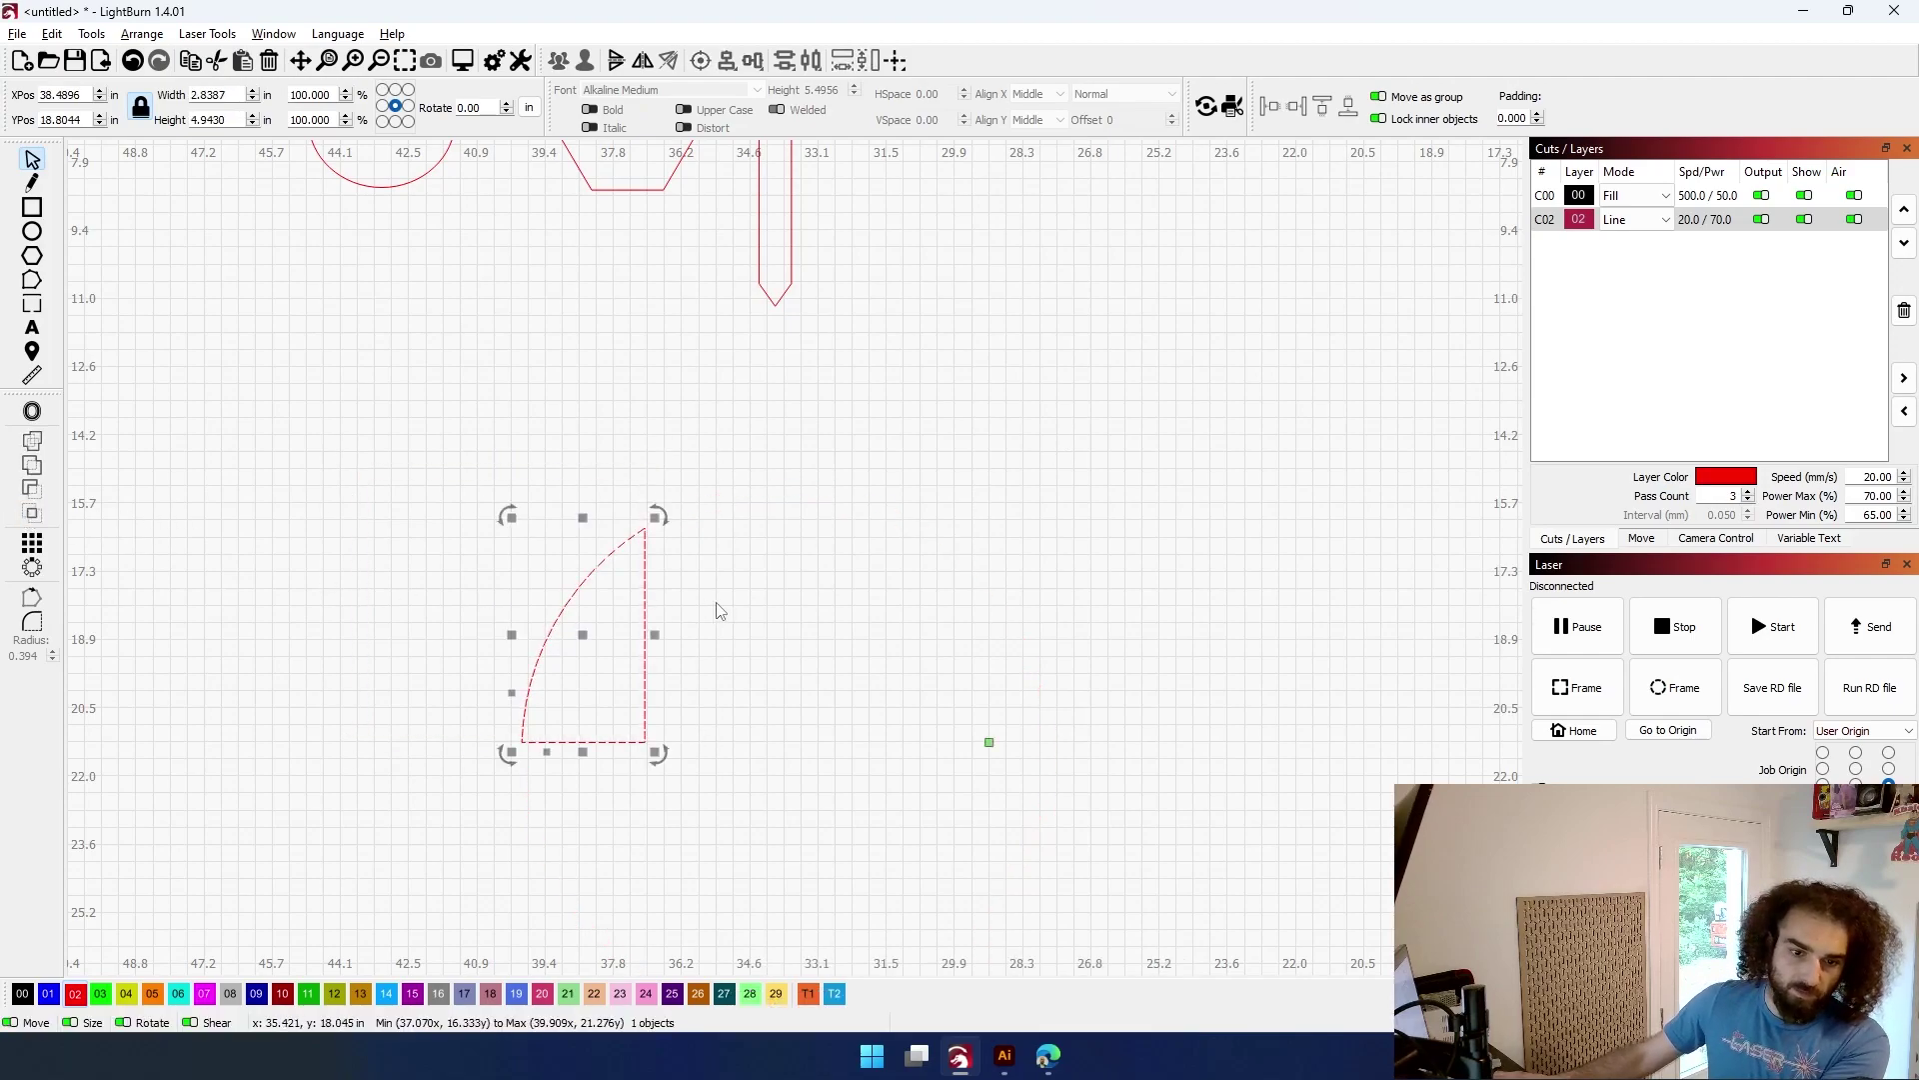
key("ctrl+z")
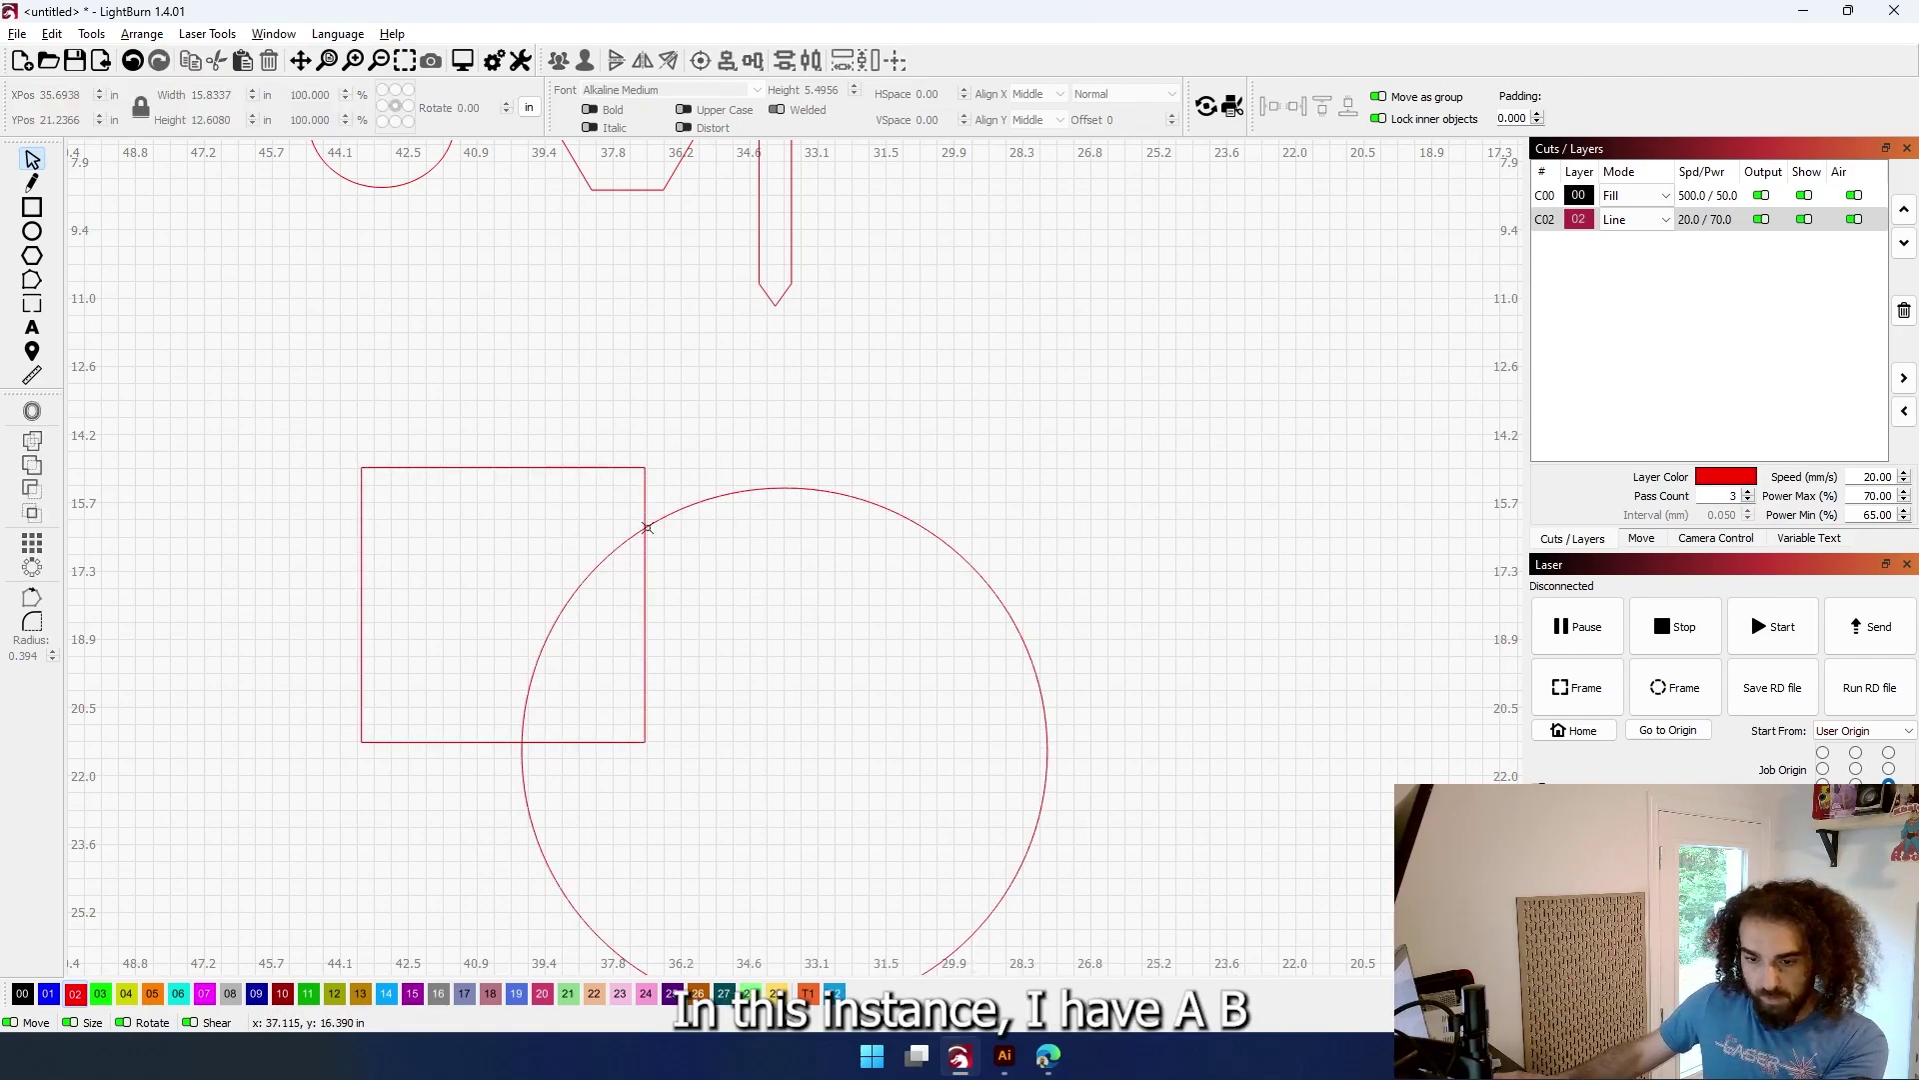
left_click(737, 491)
left_click(604, 467, "shift")
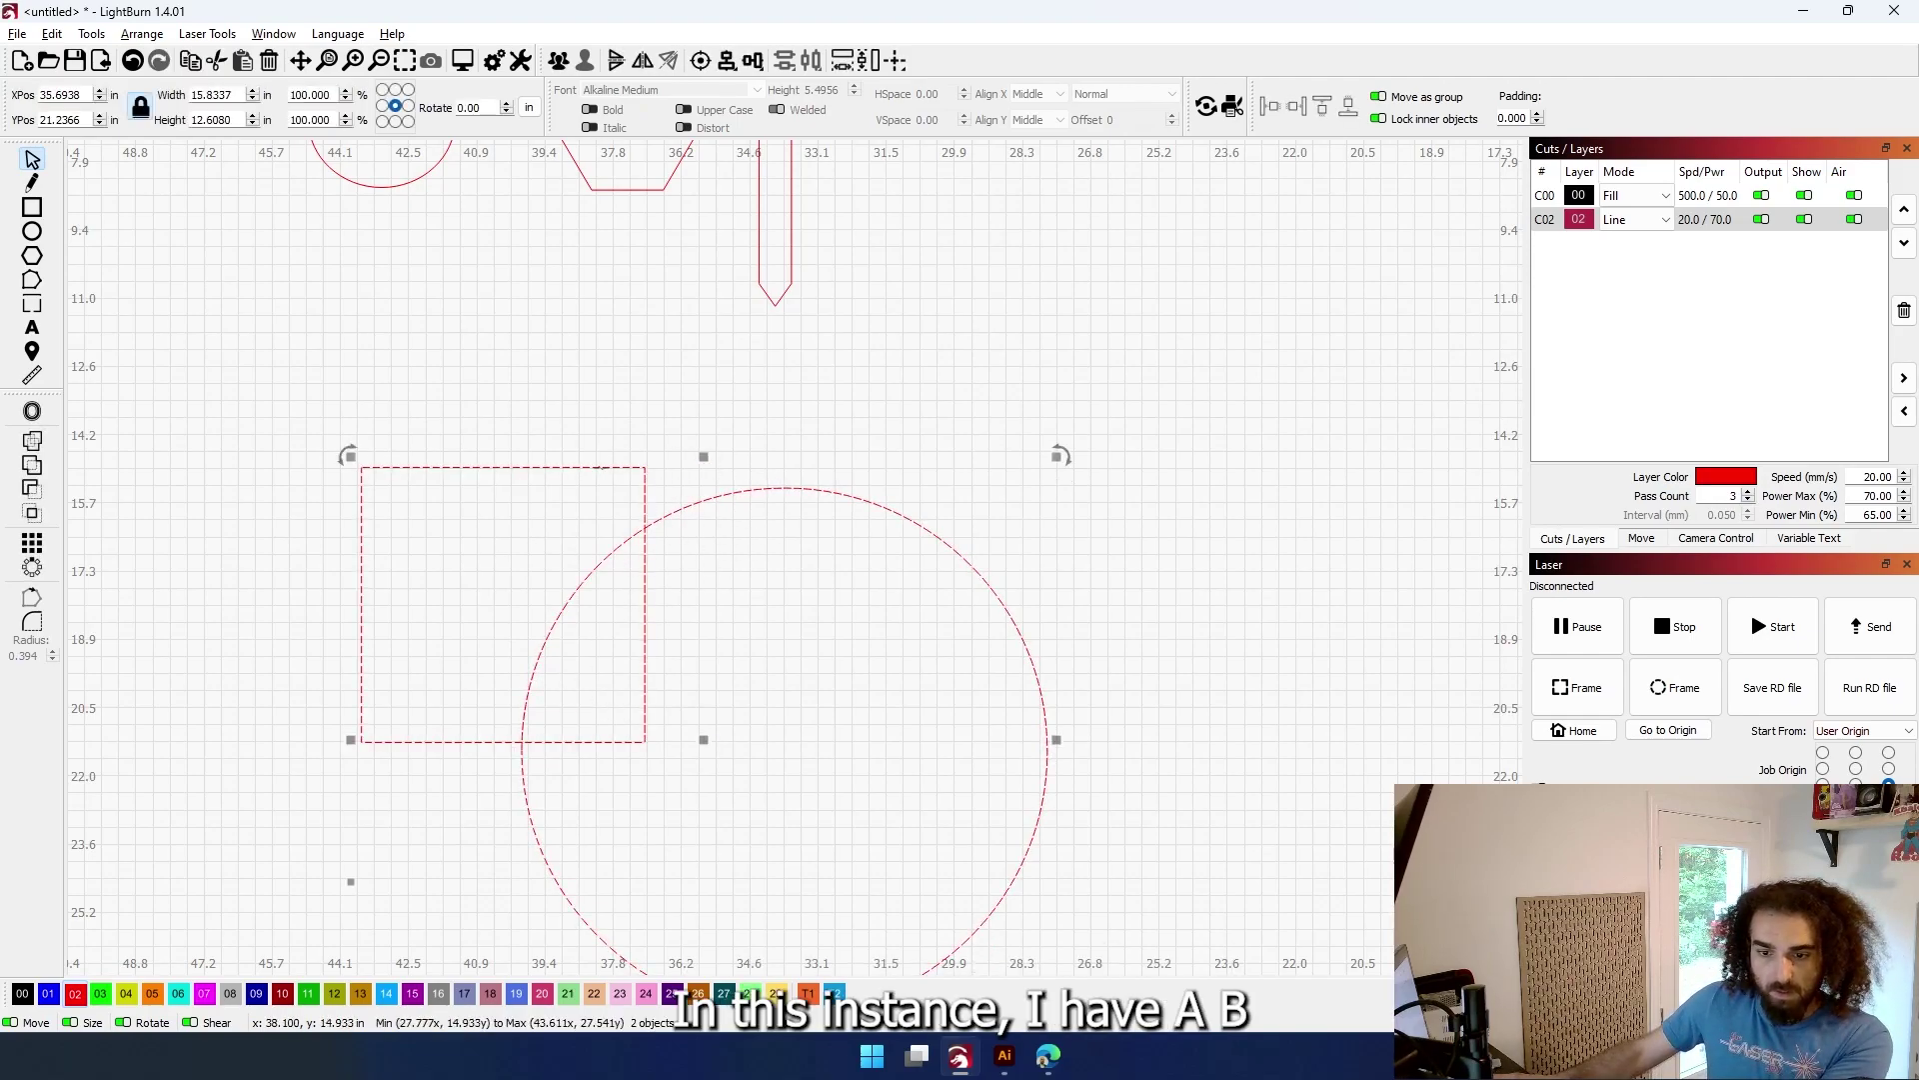
left_click(31, 517)
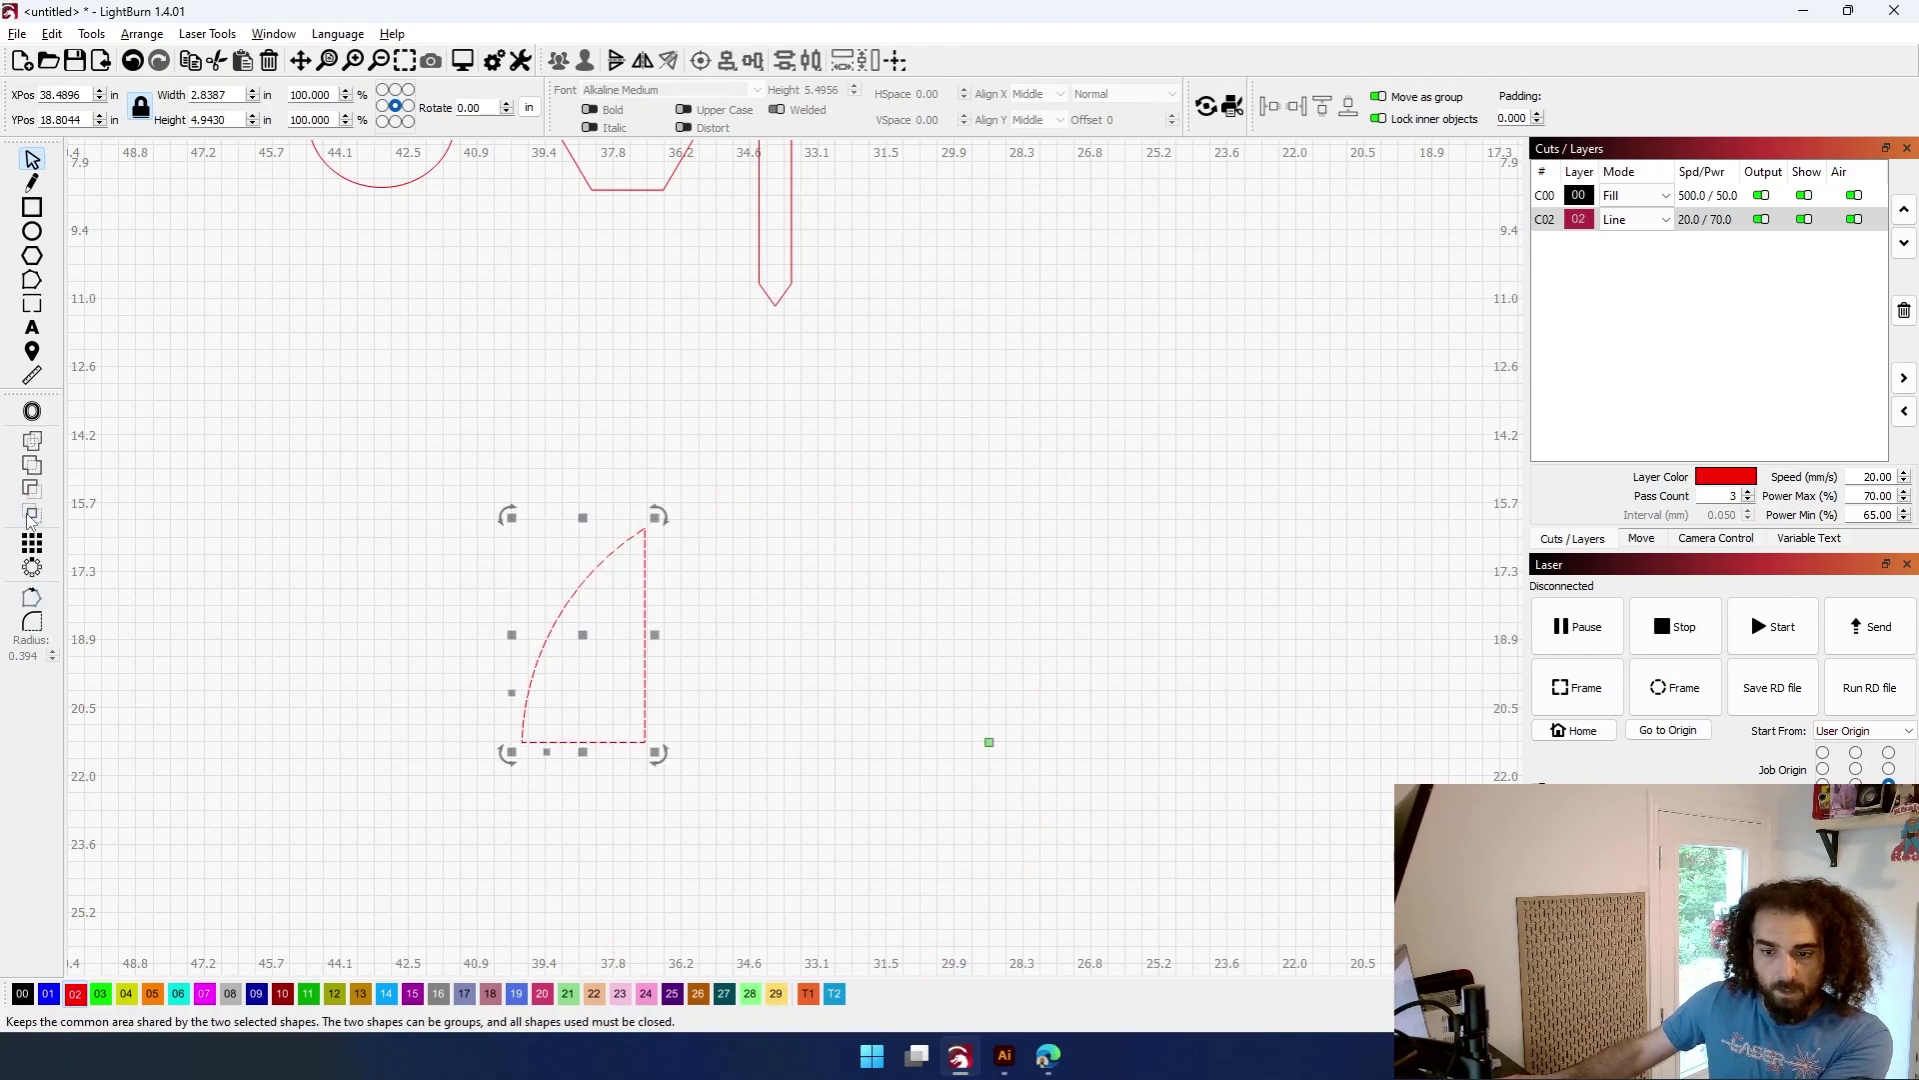
Undo the intersection to get the separate square and circle back
scroll(266, 664, "down", 3)
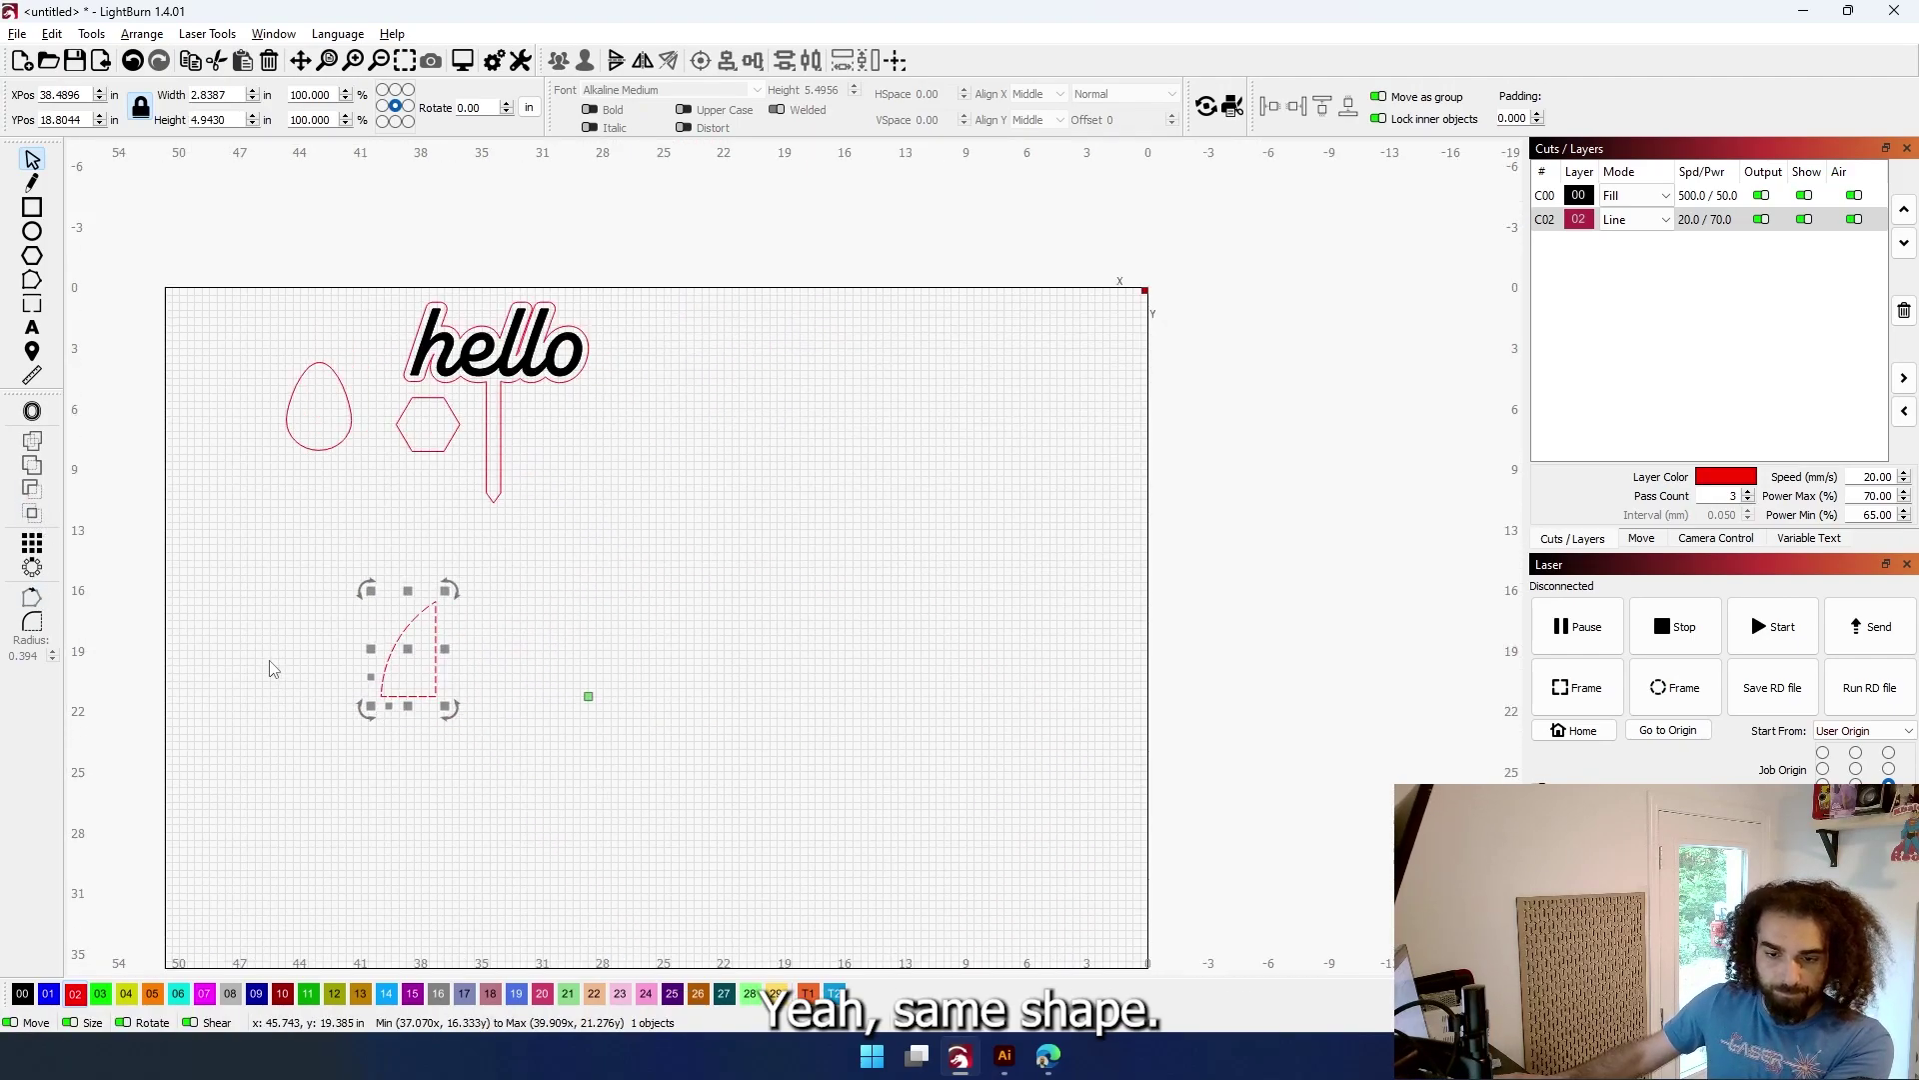
left_click(402, 651)
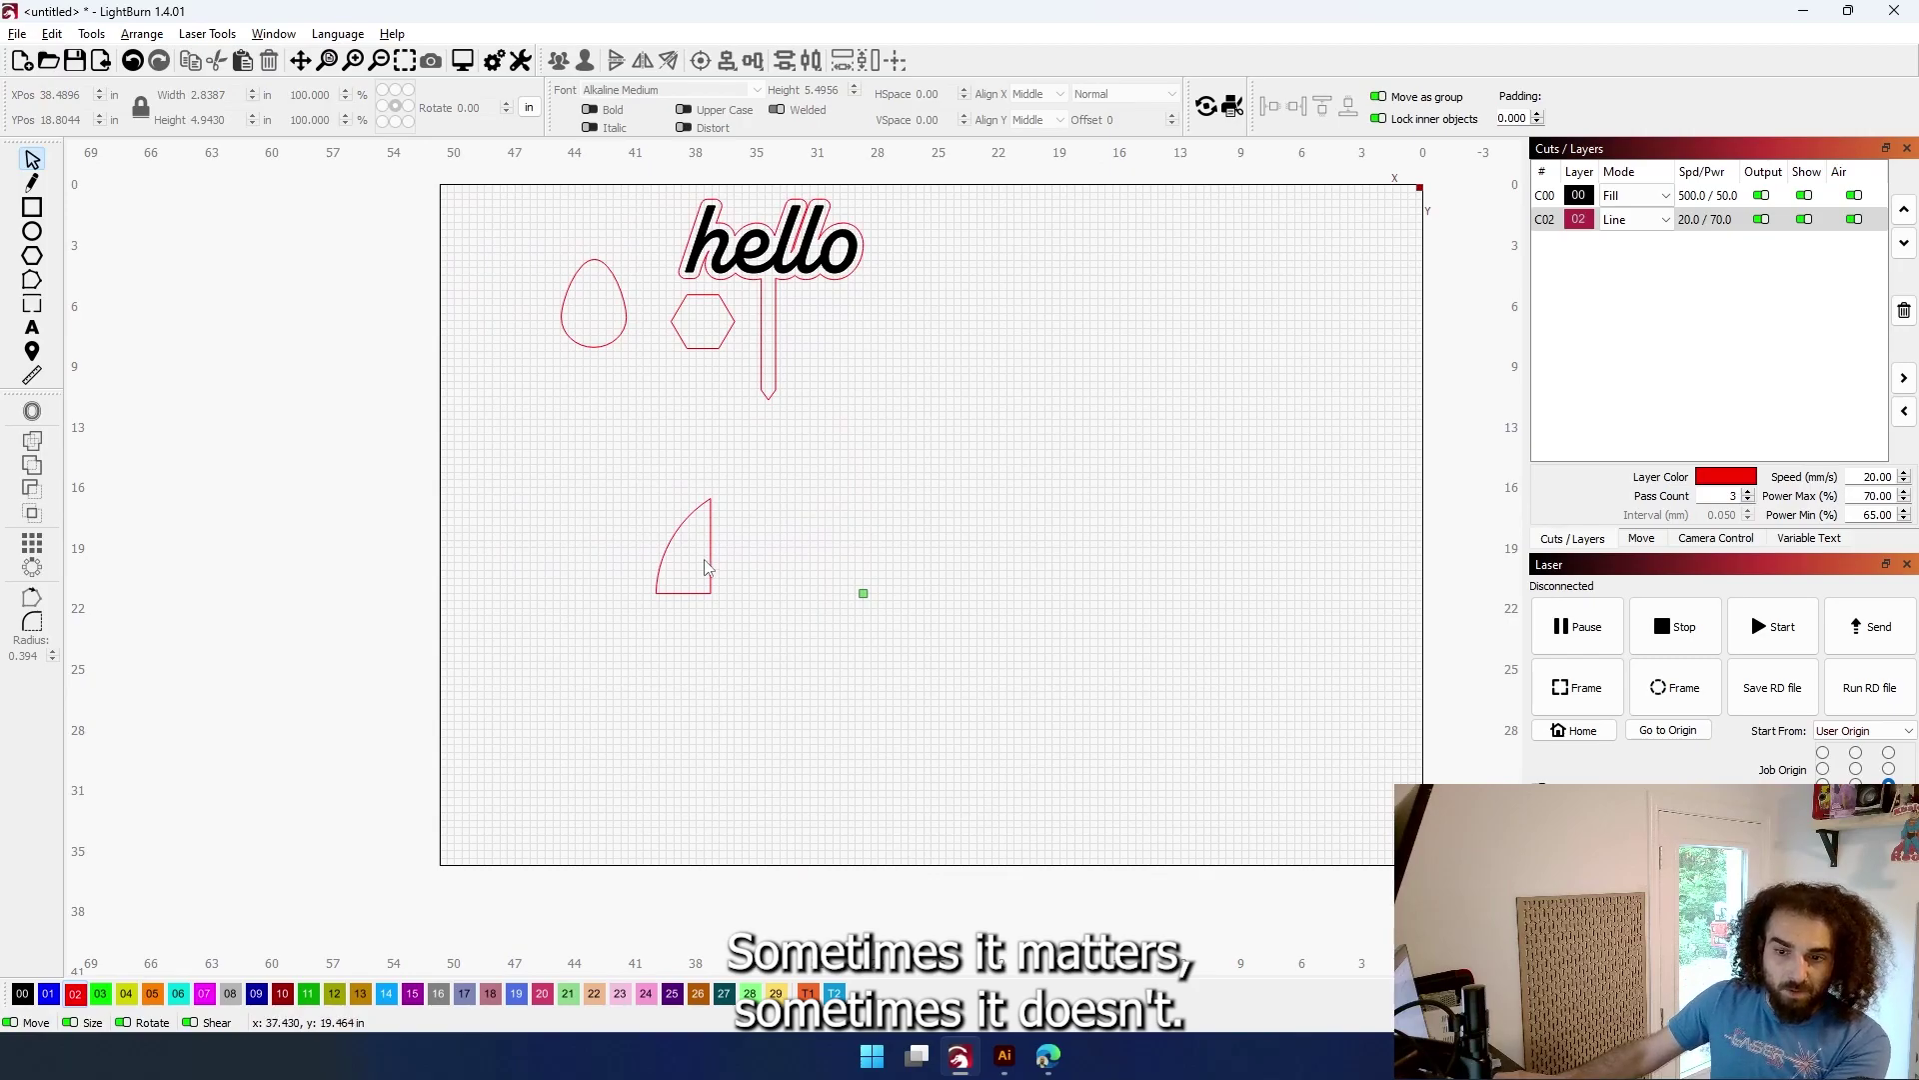
left_click(705, 568)
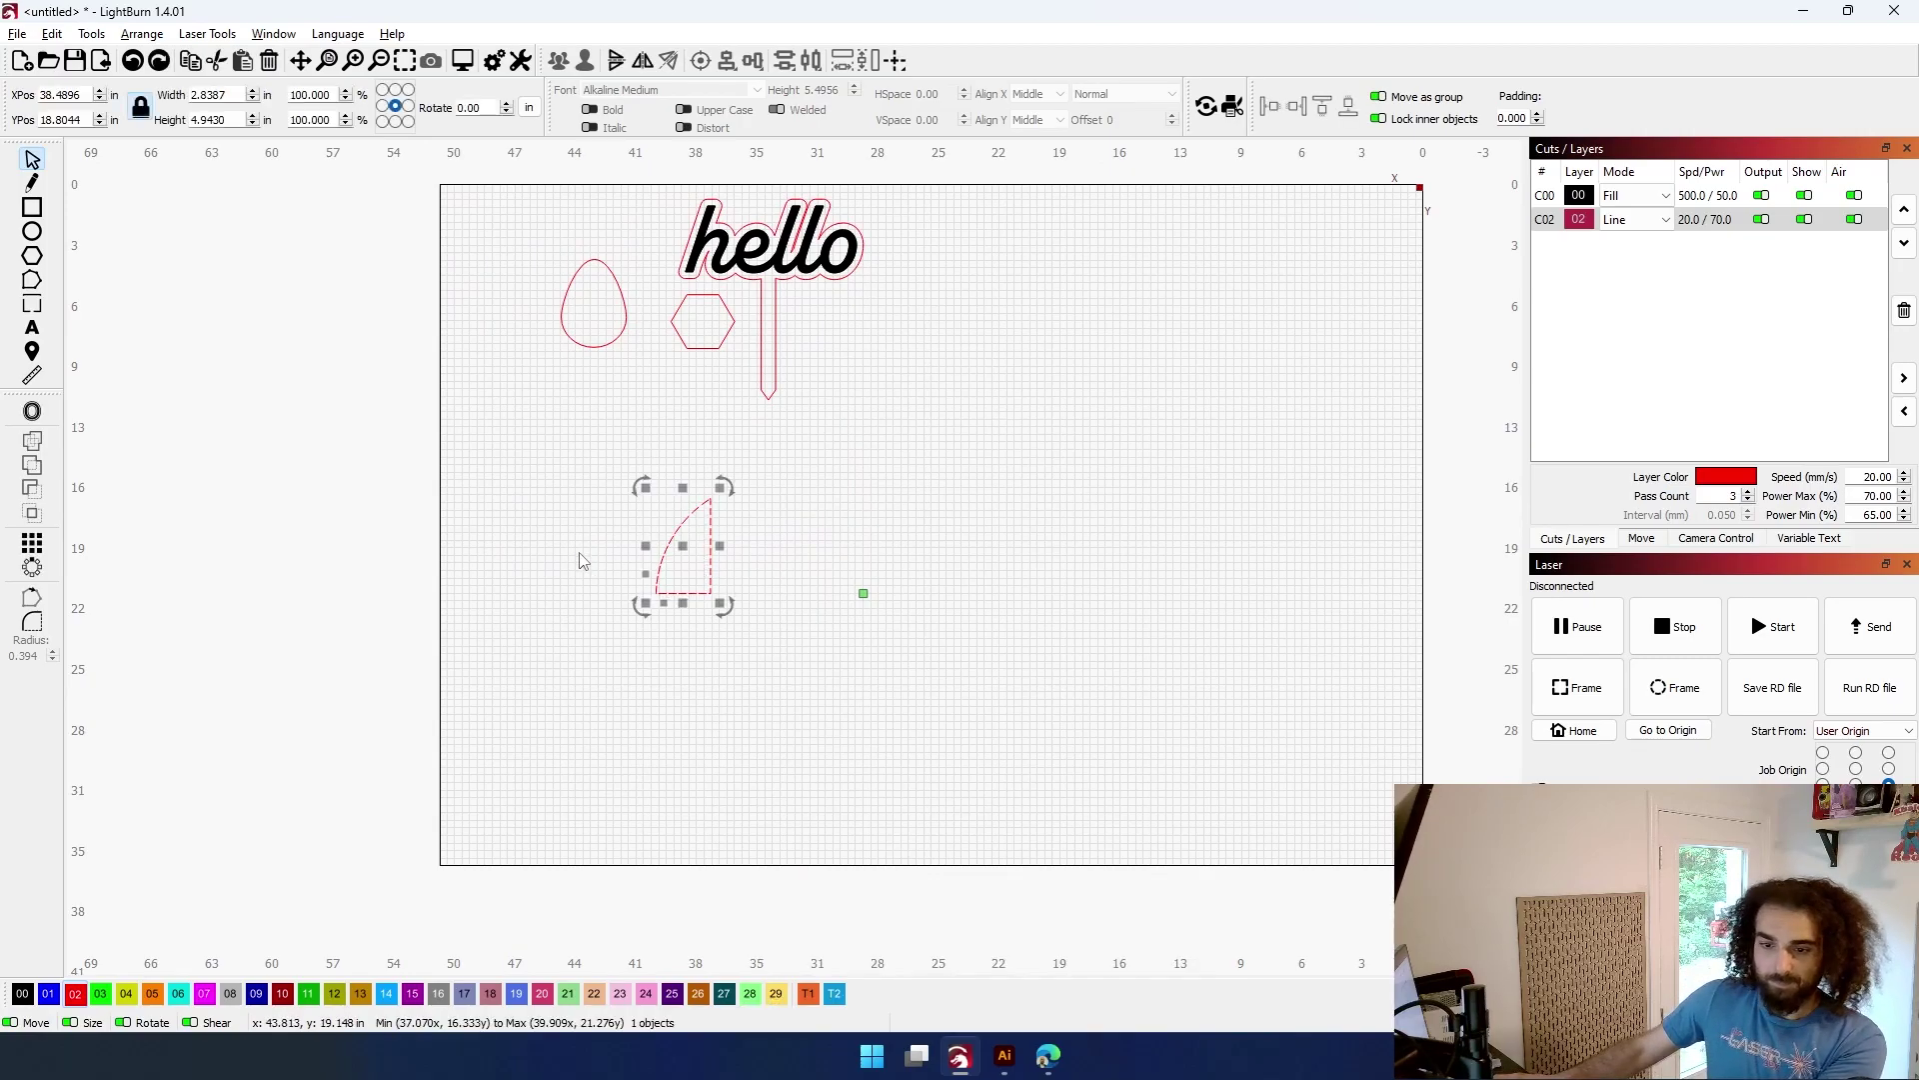
key("ctrl+z")
left_click(533, 527)
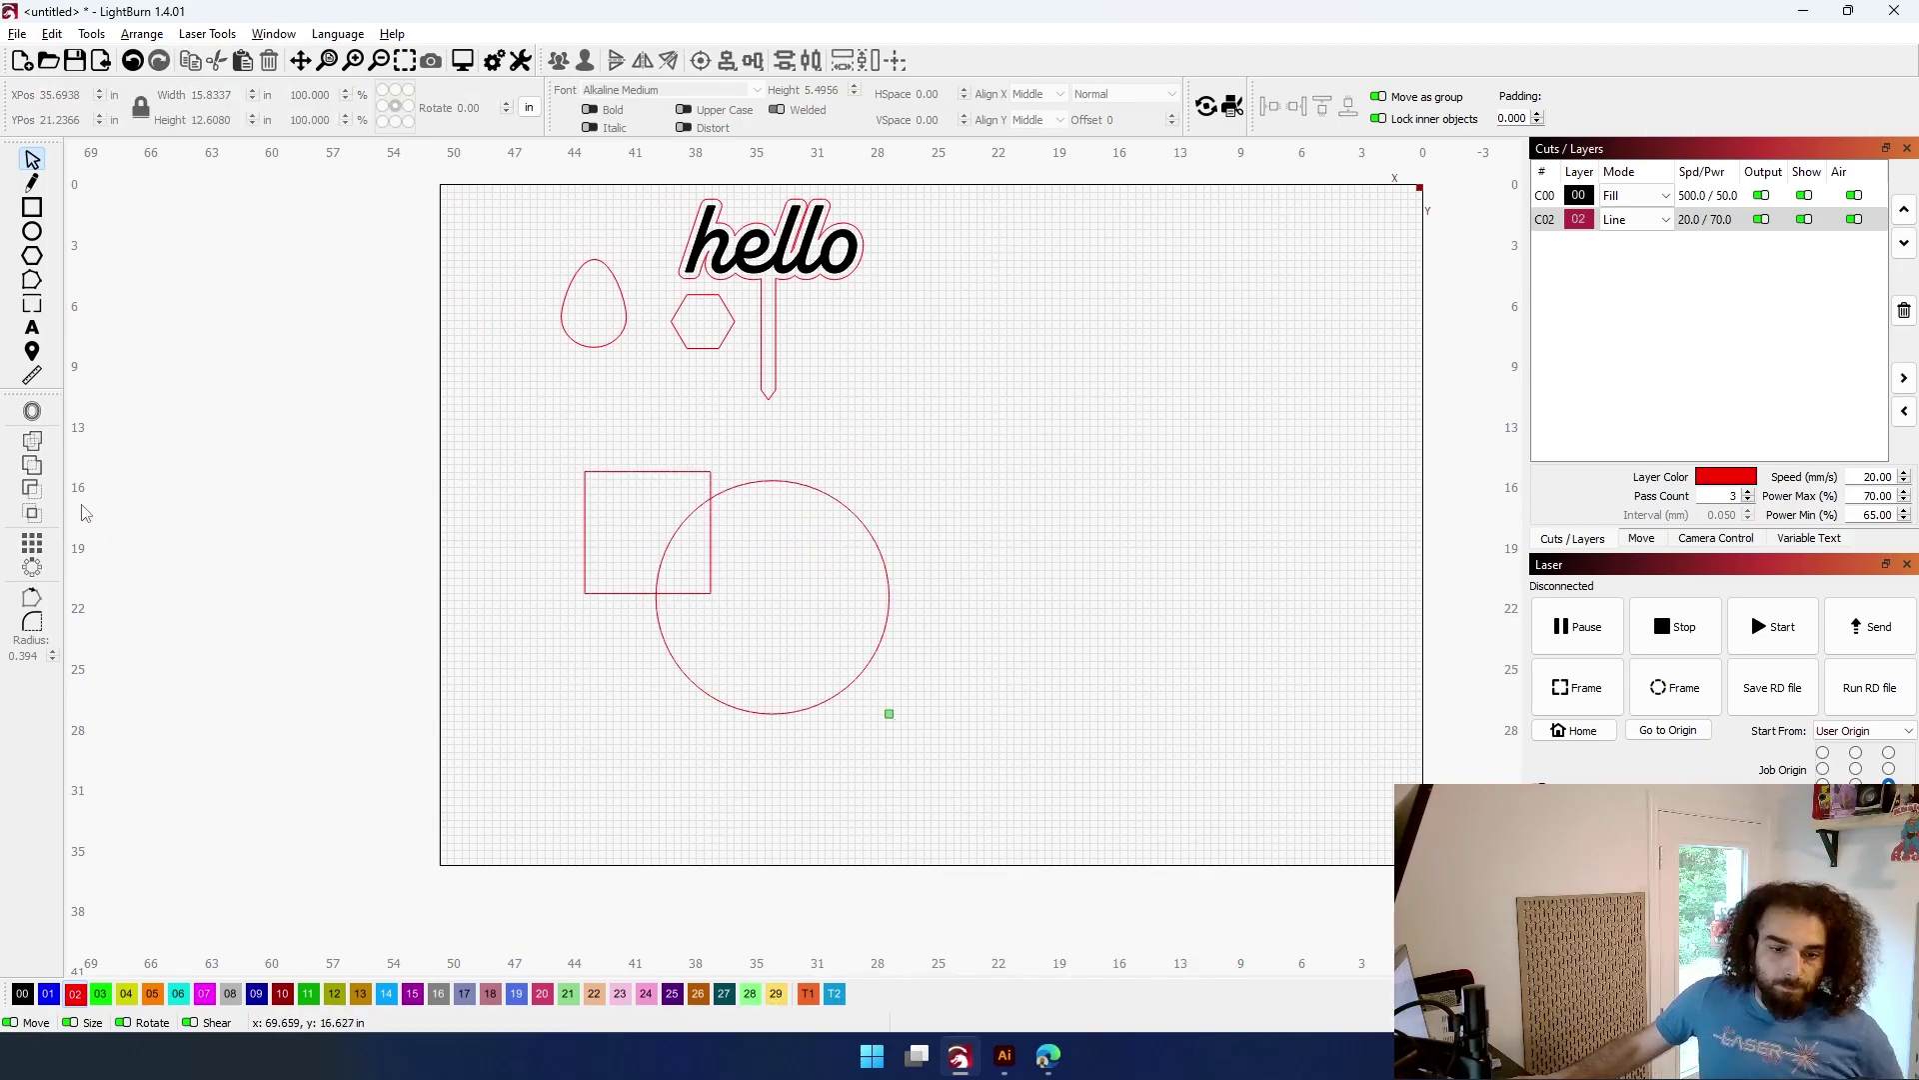
Move the circle up beside the stake under 'hello', then select the square alone
left_click_drag(855, 478, 811, 530)
left_click_drag(780, 597, 920, 386)
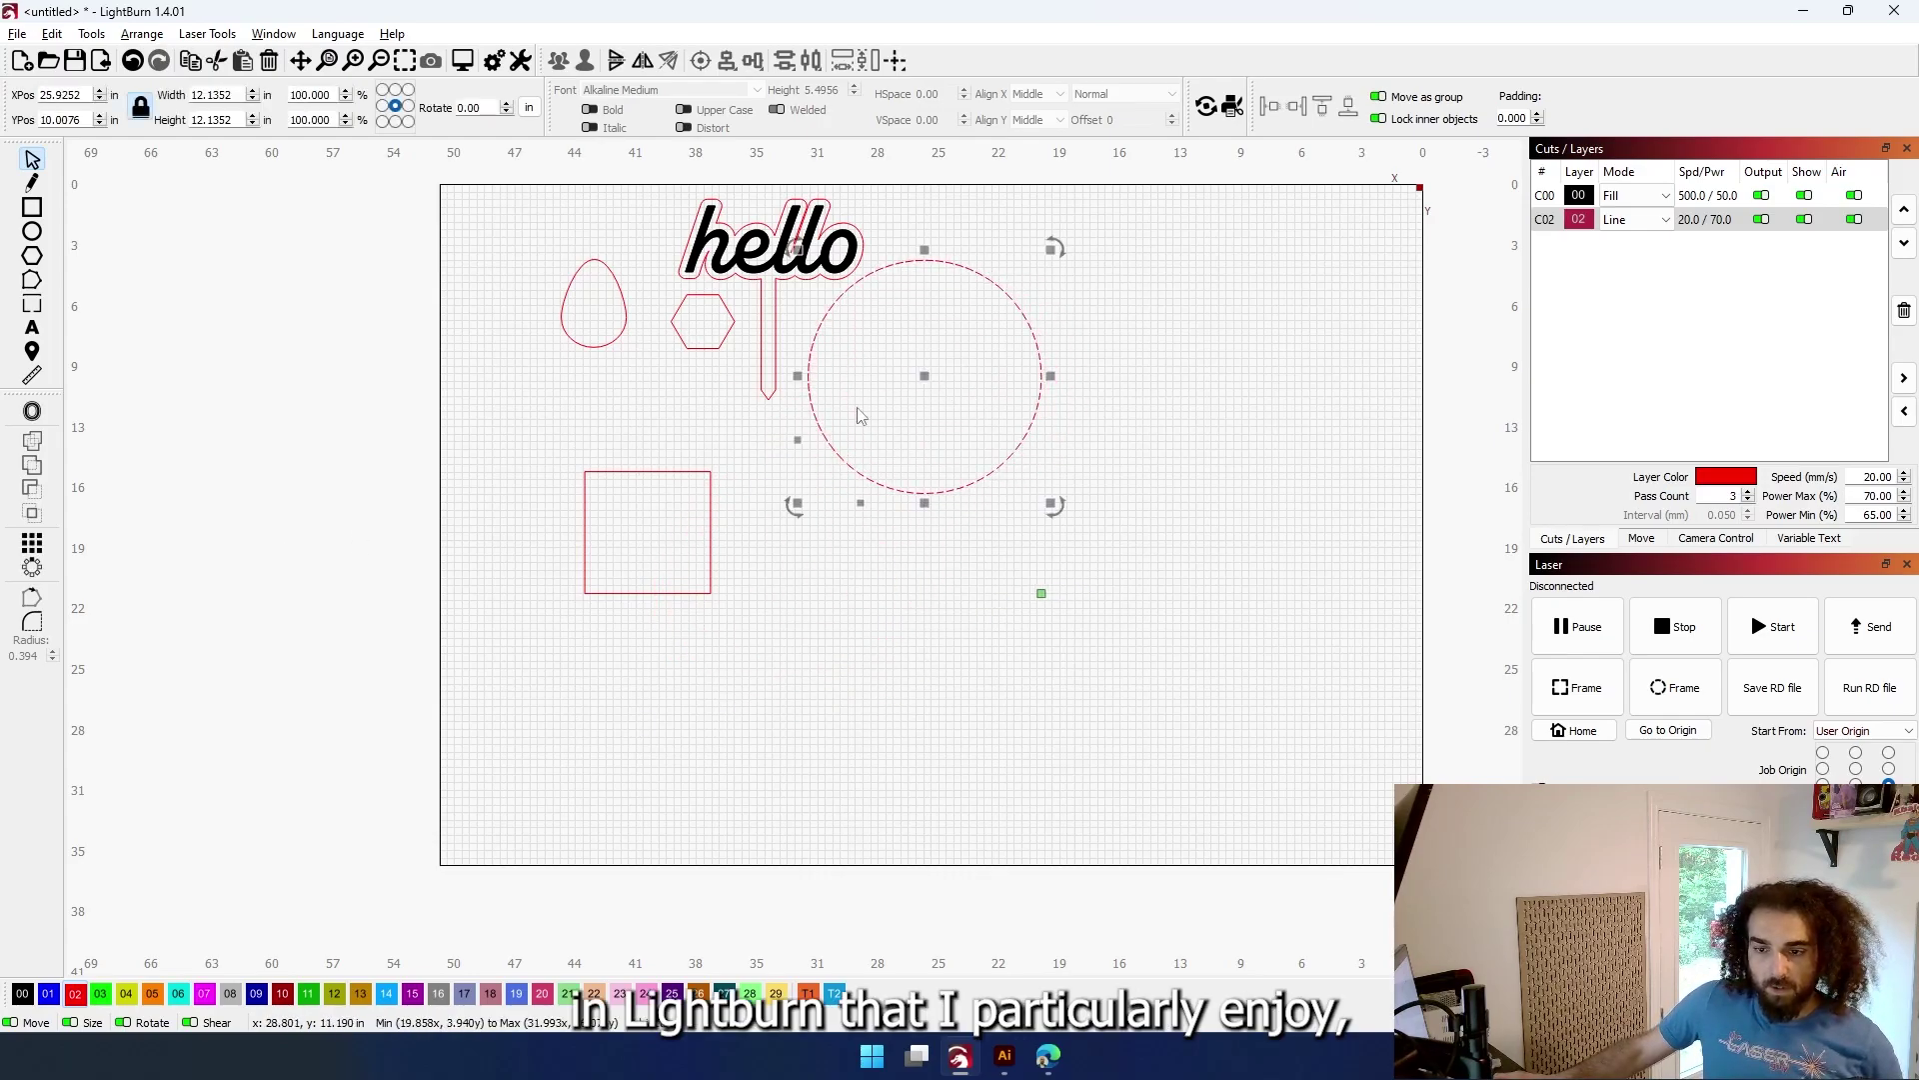
left_click_drag(714, 478, 497, 612)
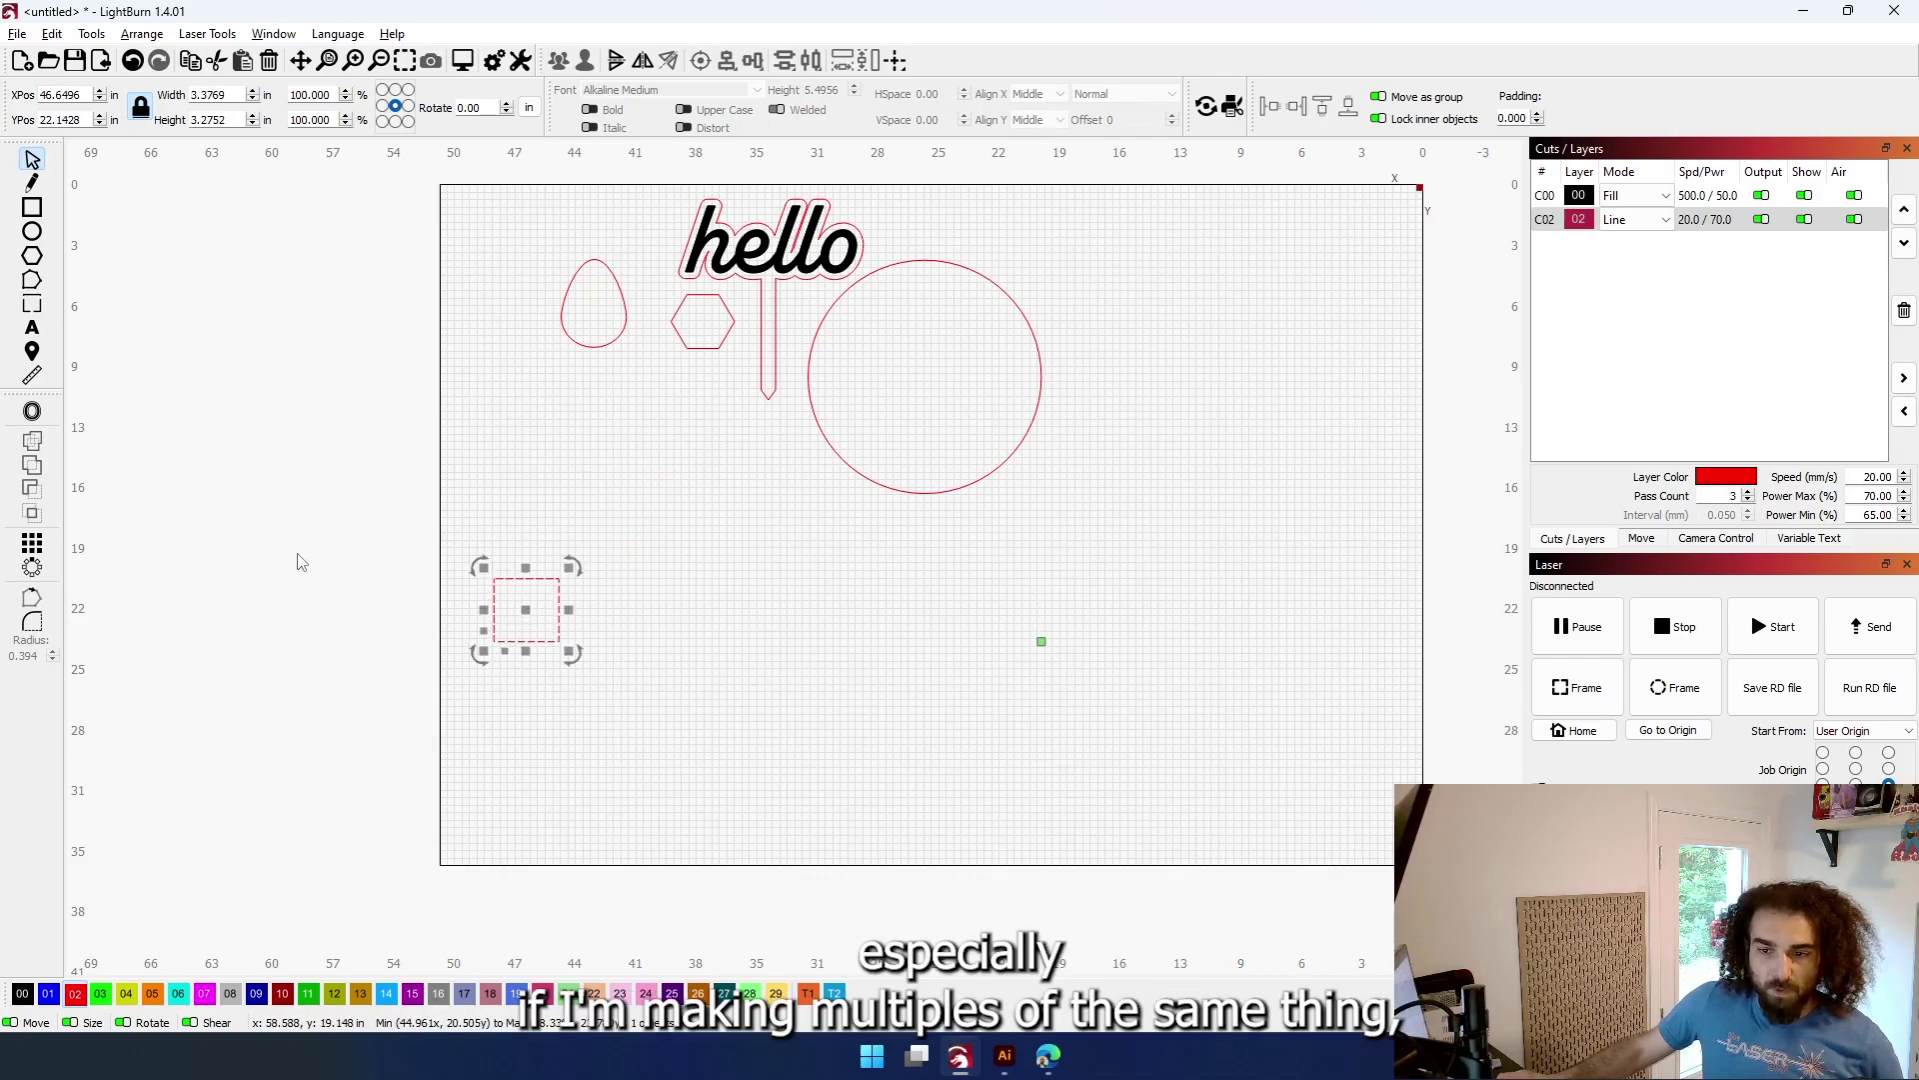
left_click(861, 229)
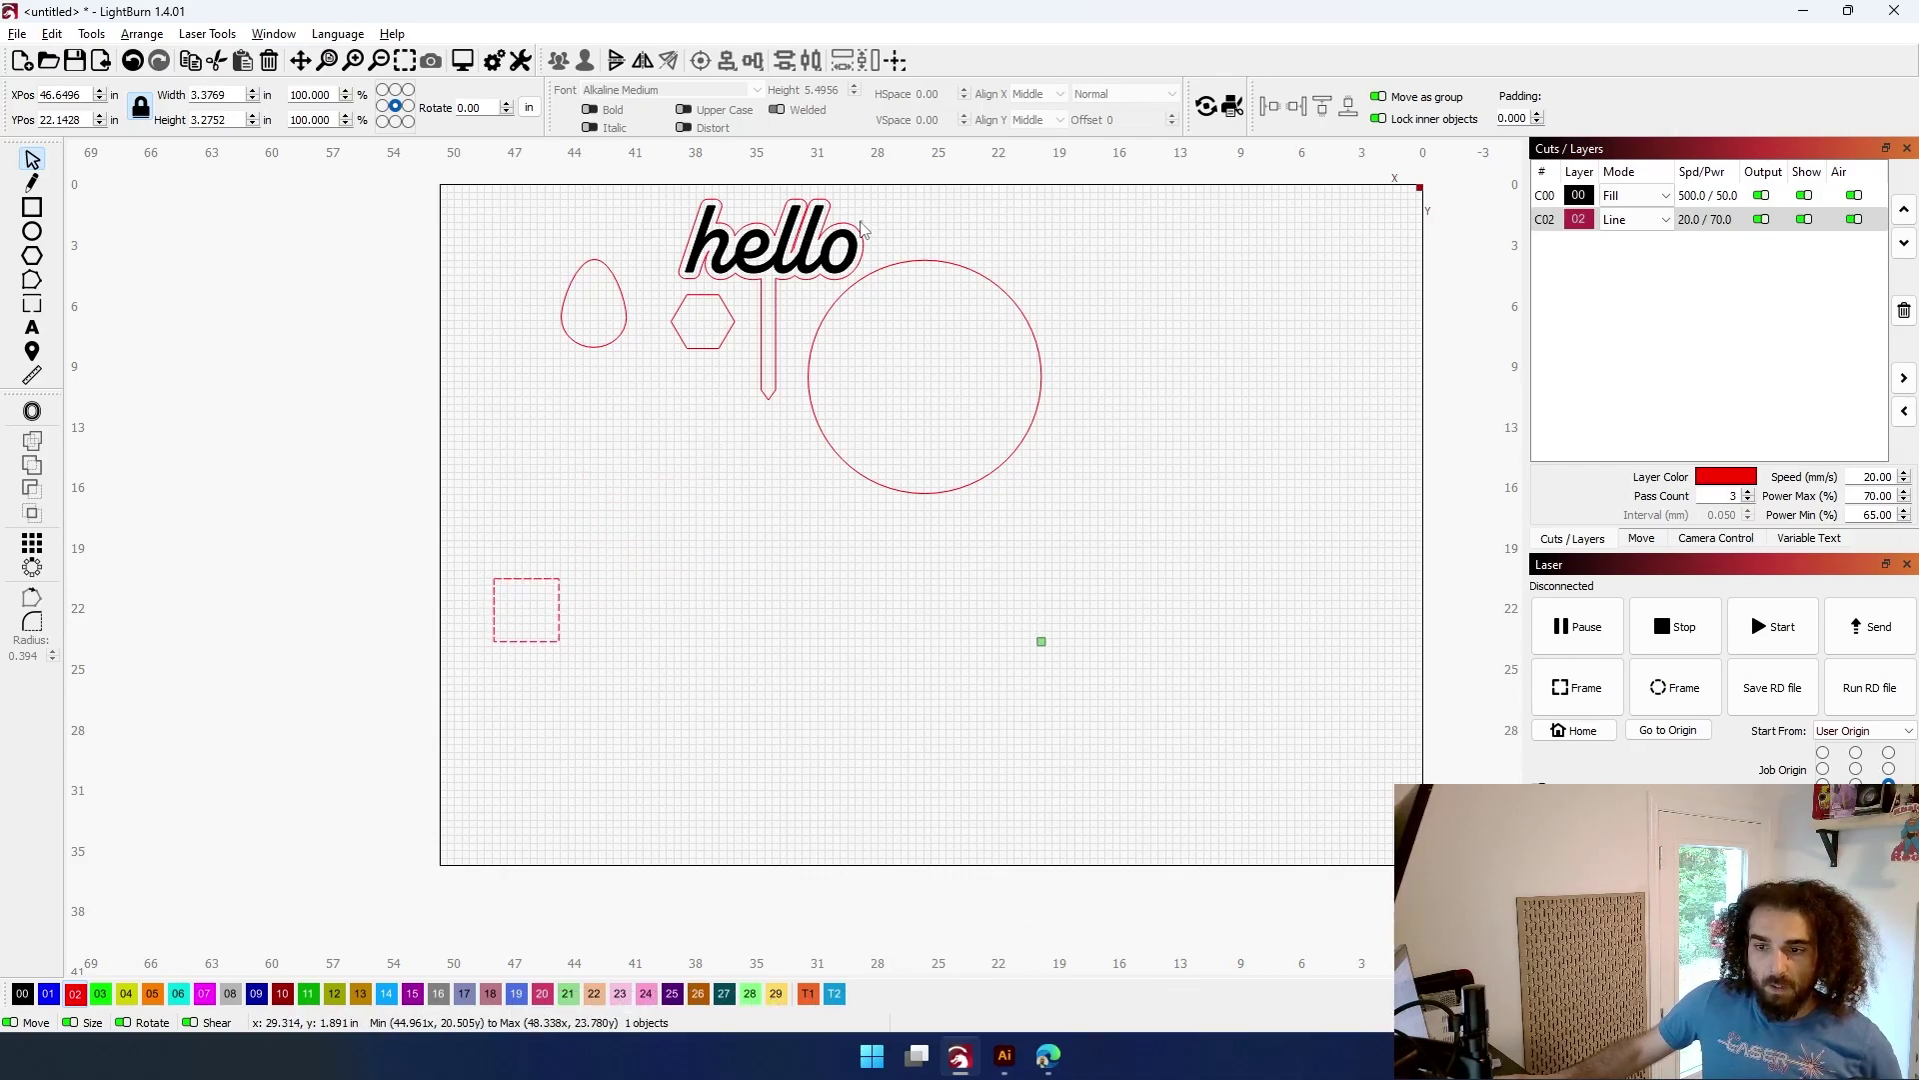
left_click_drag(534, 555, 462, 672)
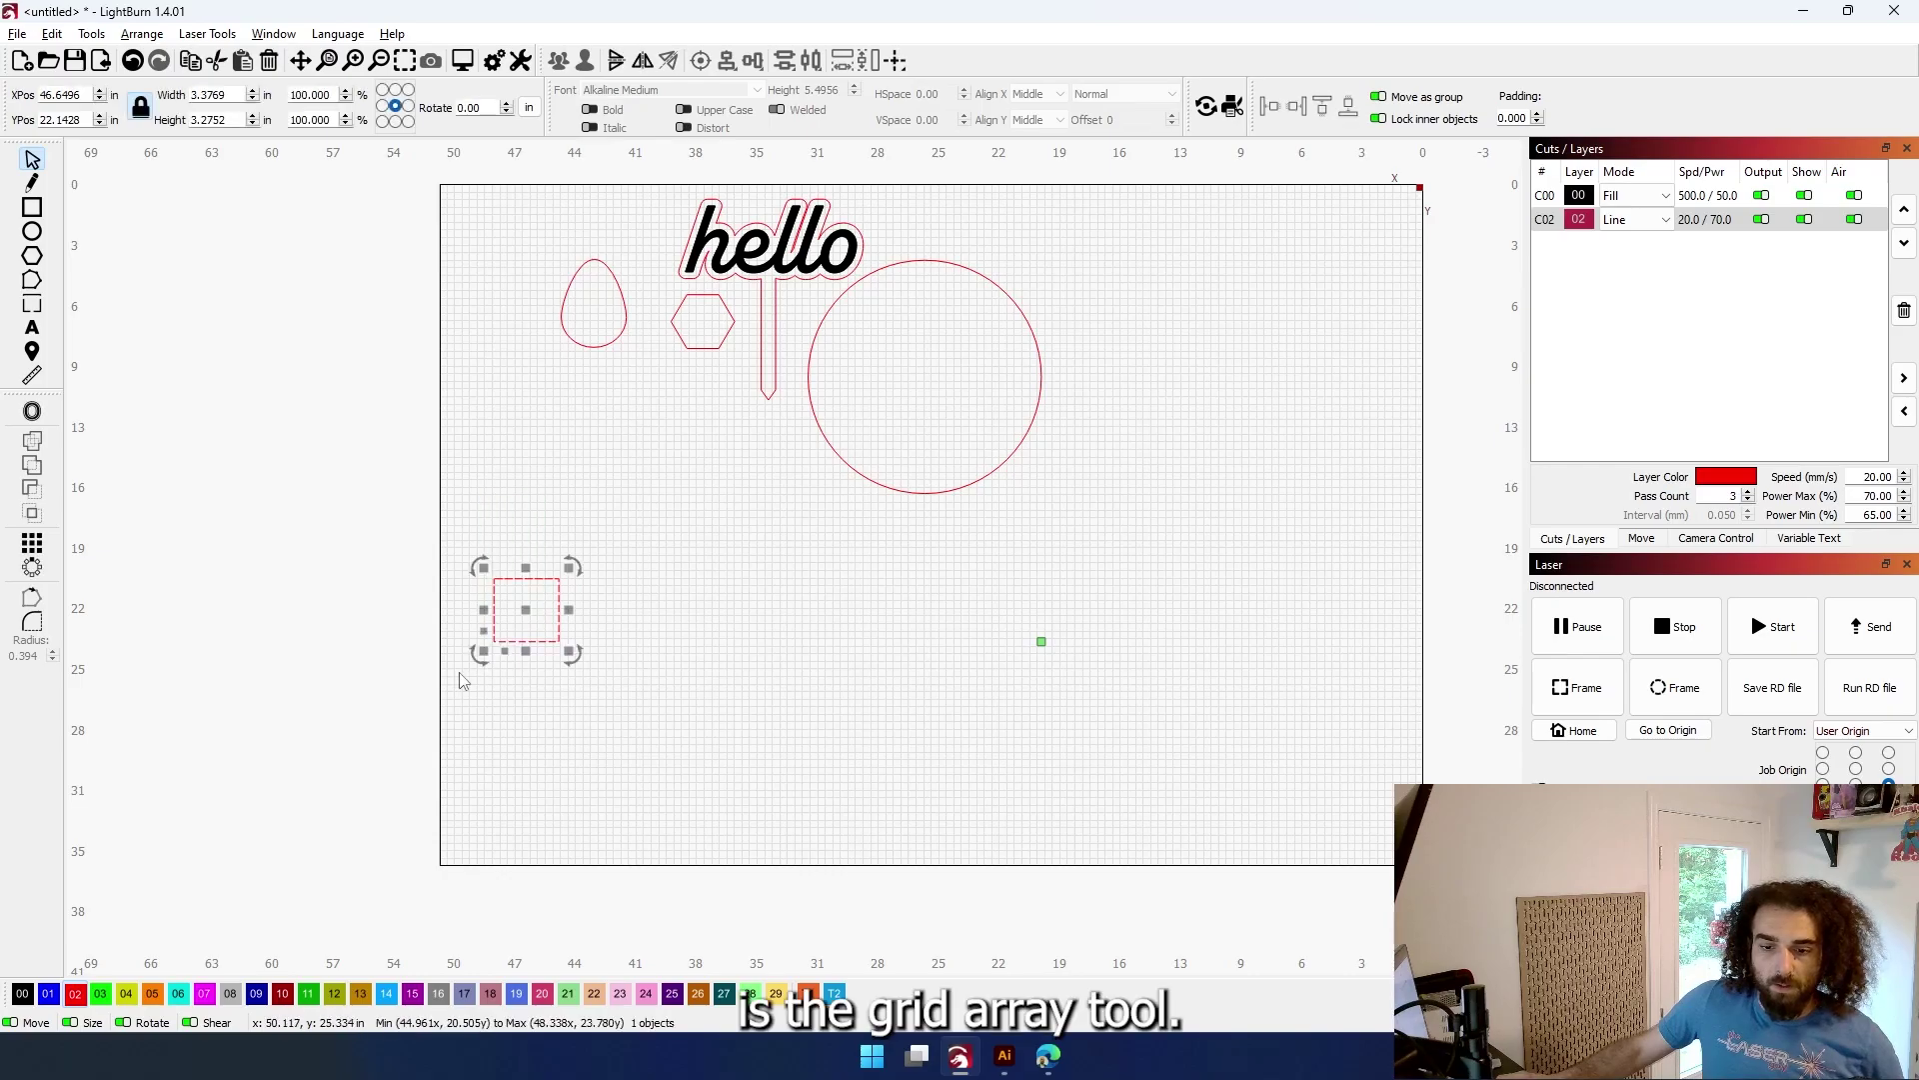
Grid-array the square into a row of 5 columns with 0 spacing so the squares touch
left_click(28, 547)
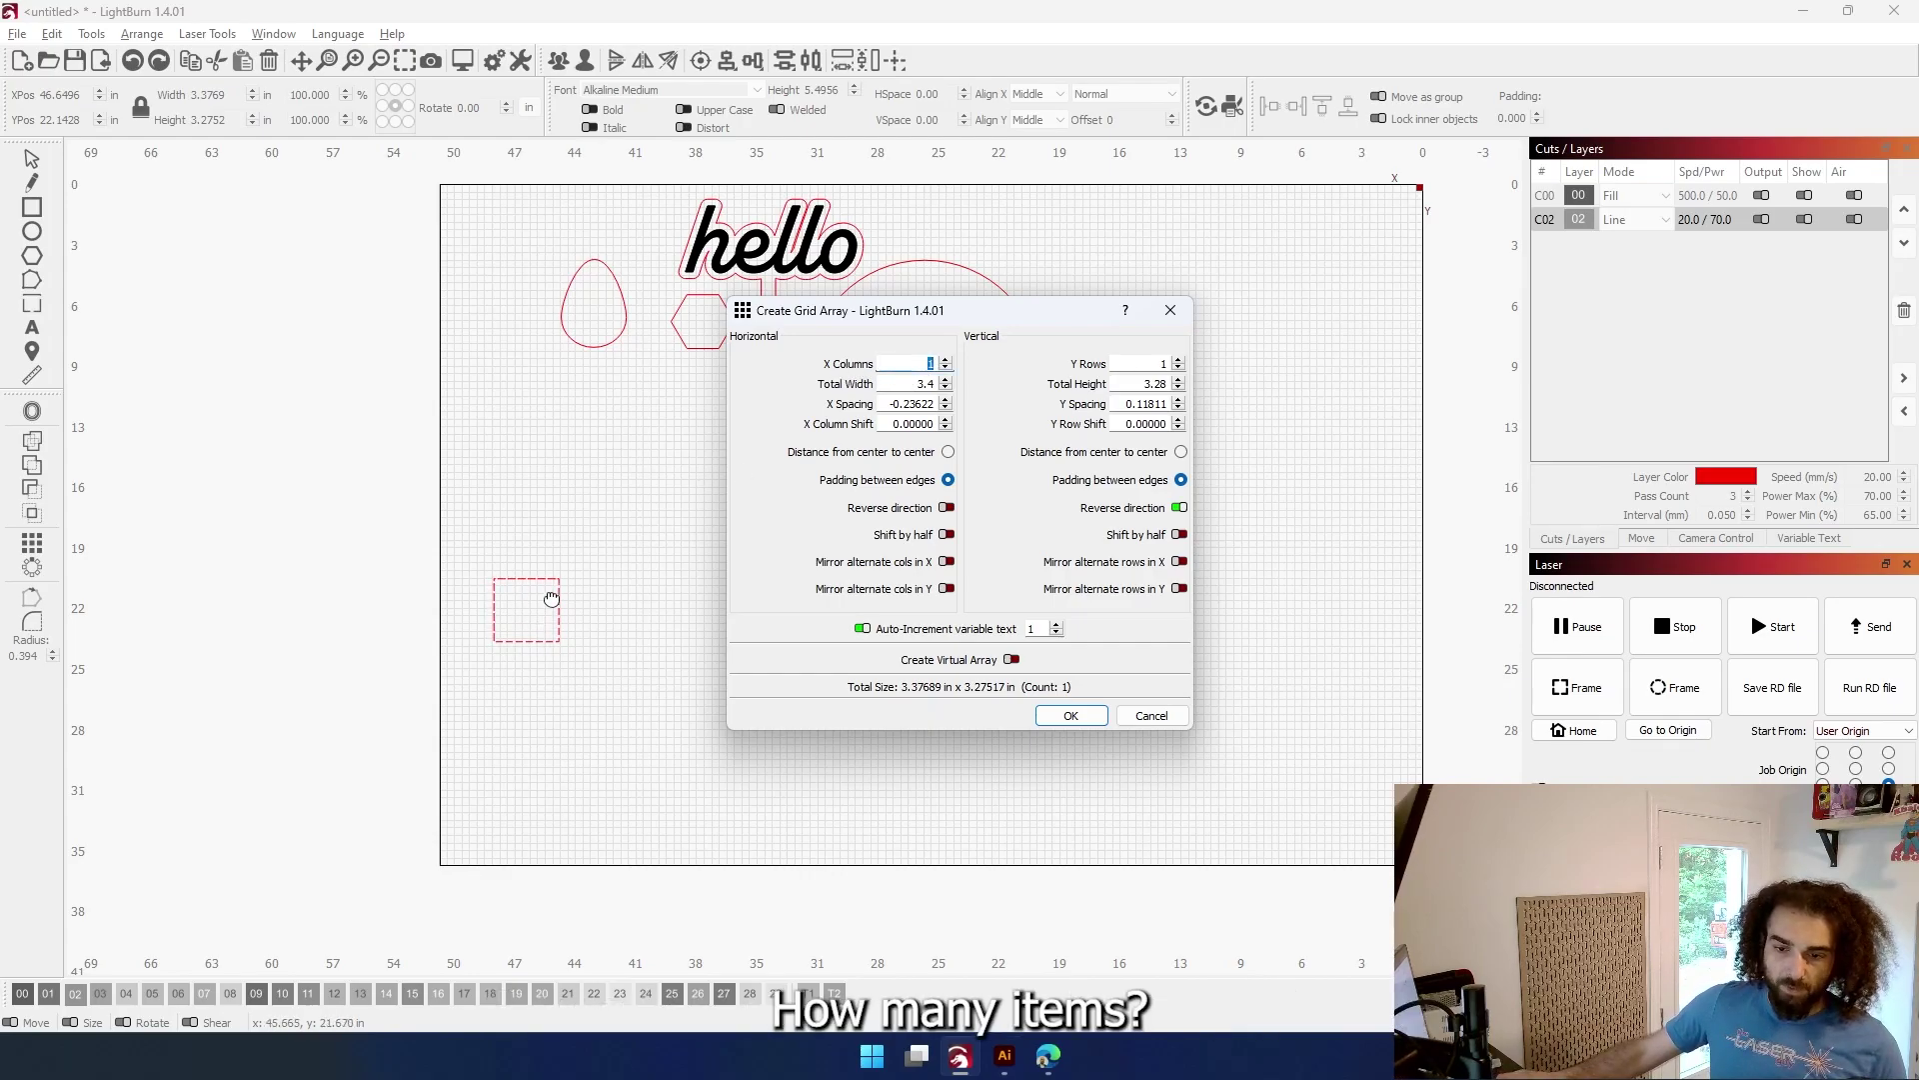
scroll(909, 363, "up", 2)
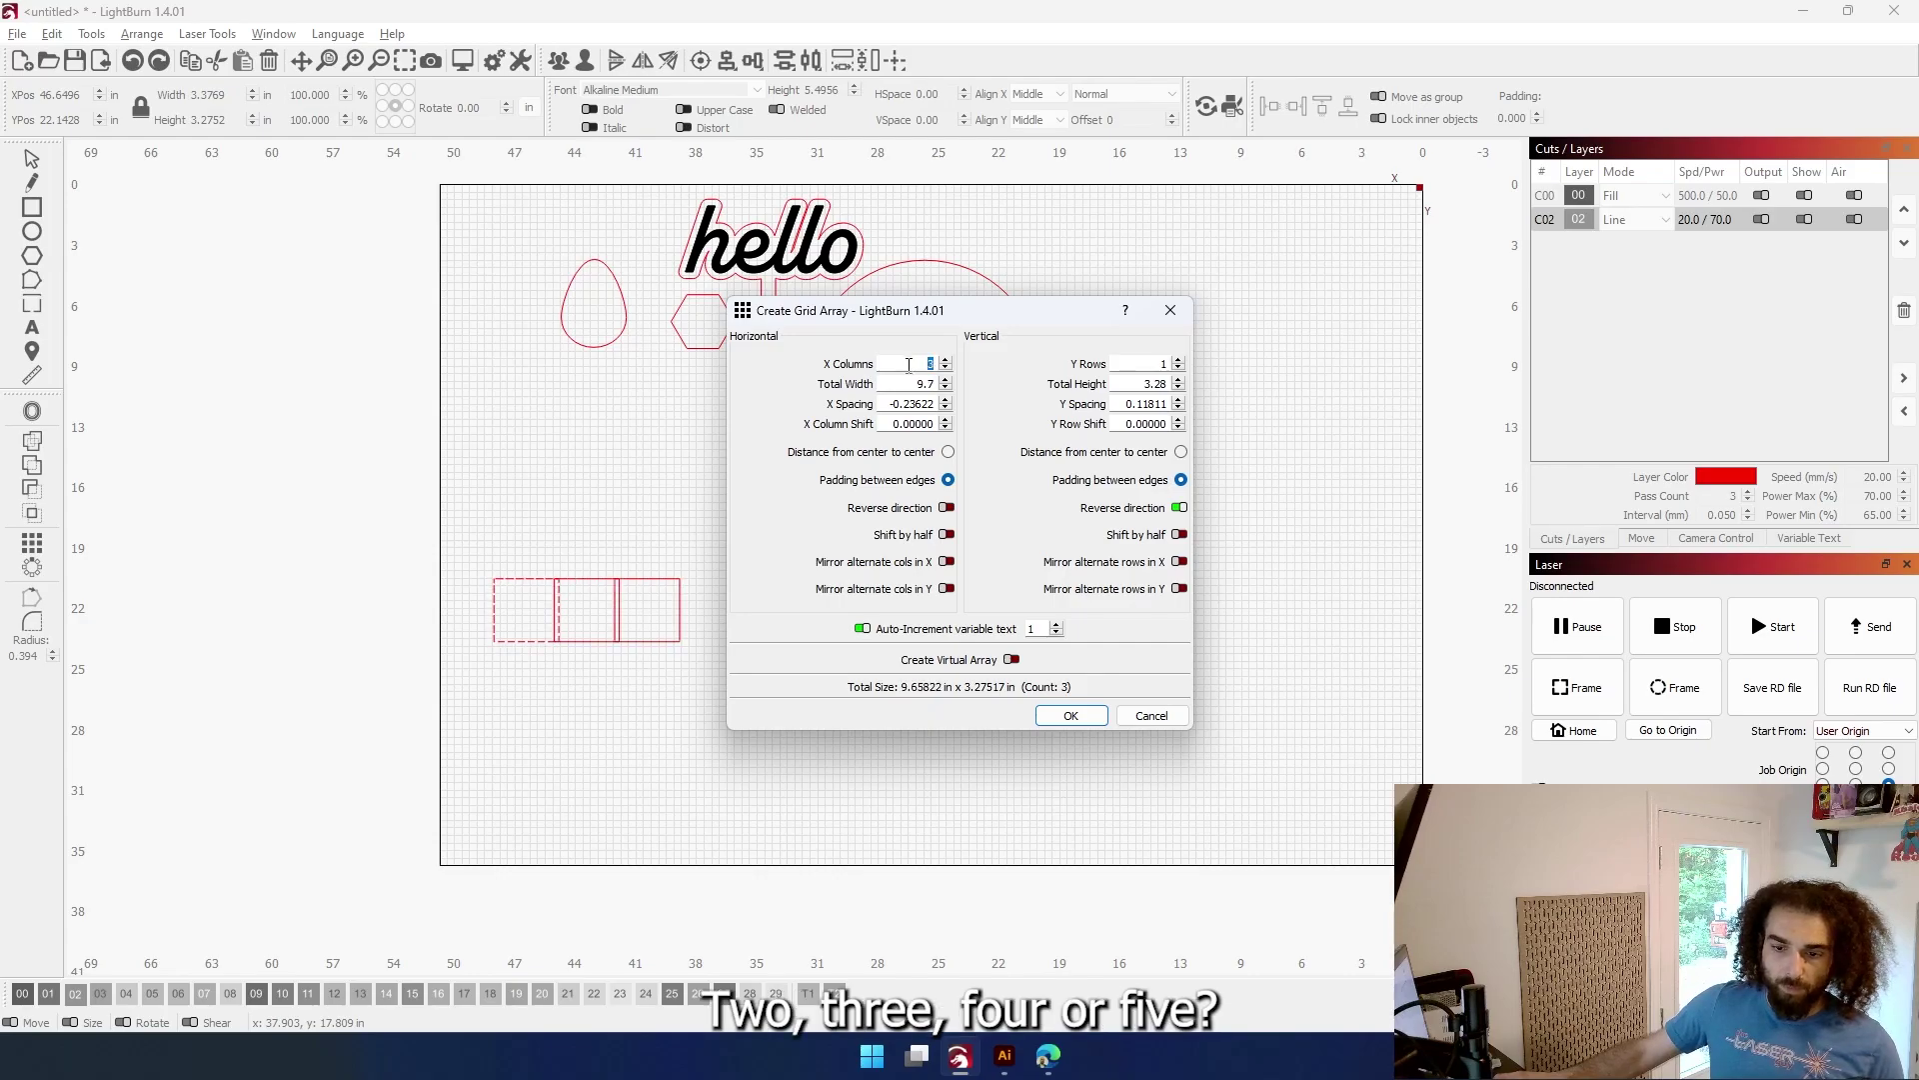
scroll(908, 364, "up", 2)
left_click_drag(900, 309, 1286, 349)
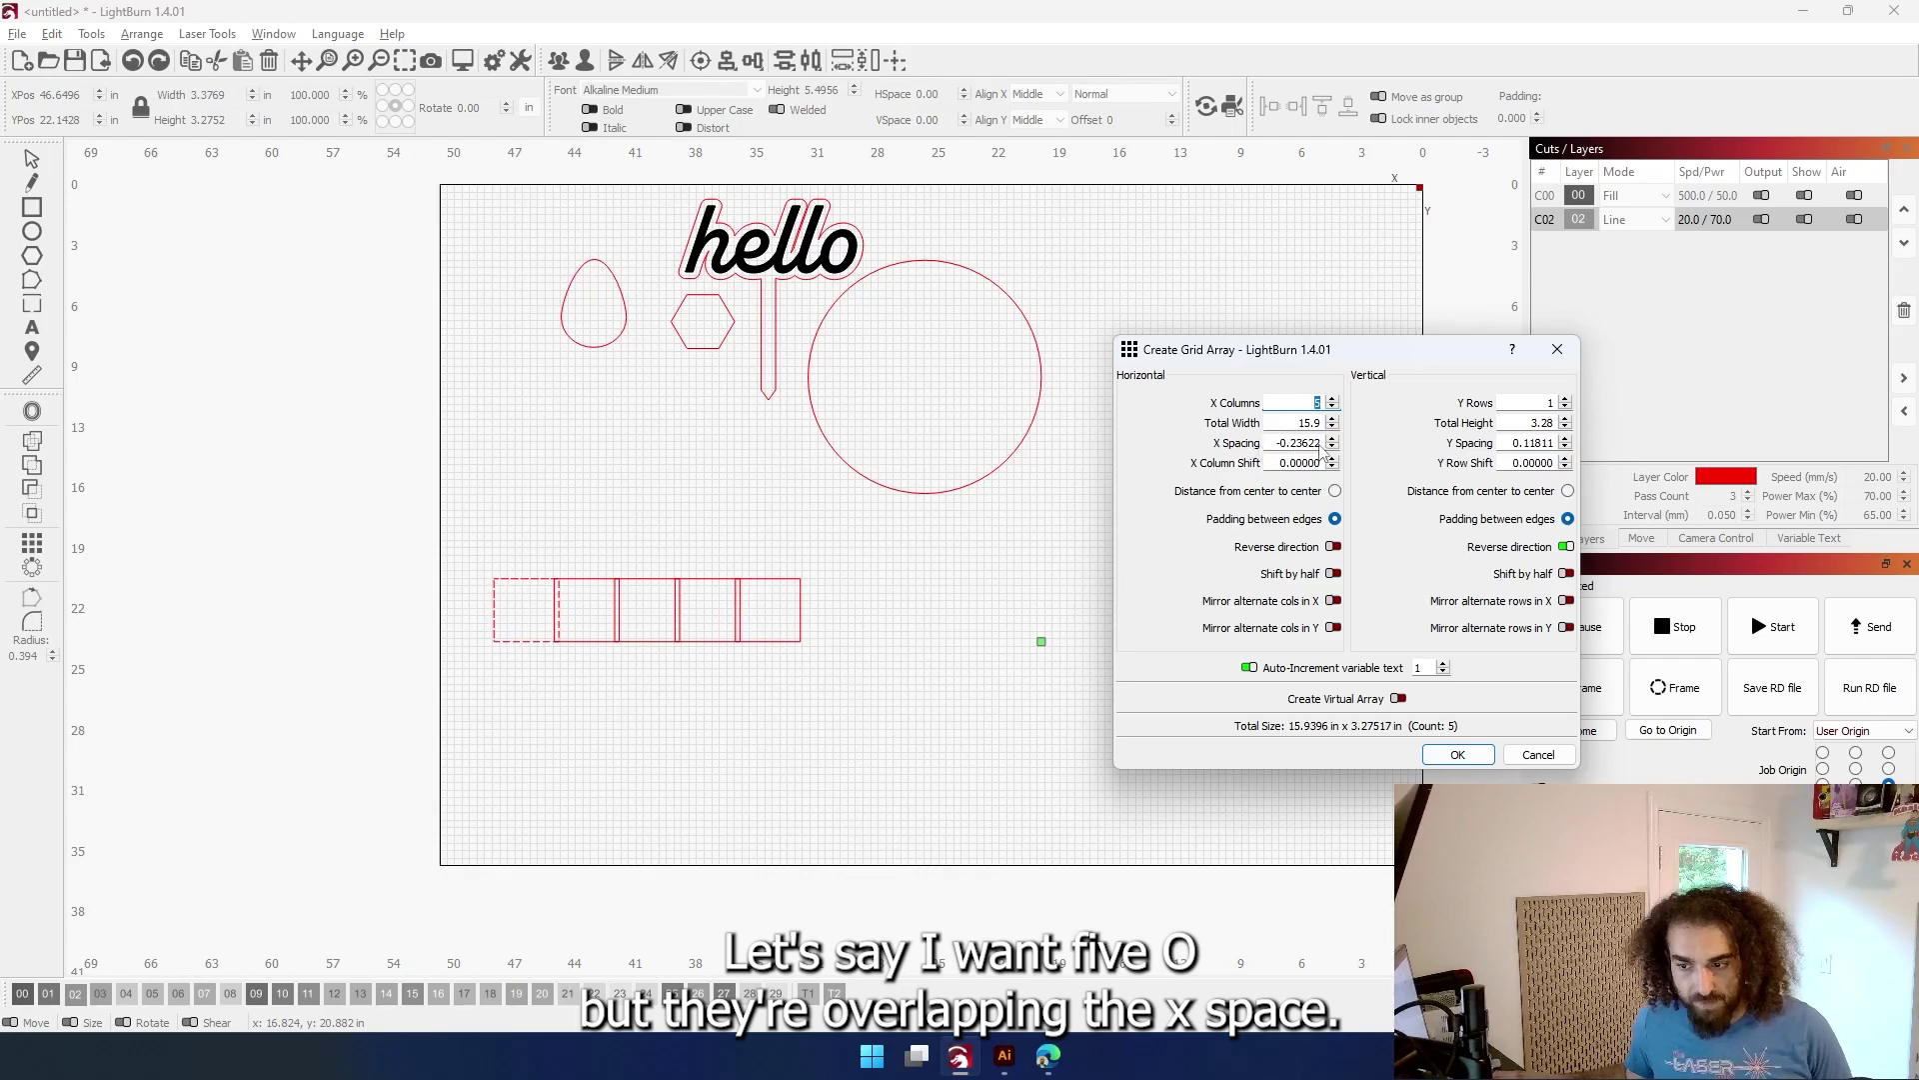
scroll(1311, 443, "up", 8)
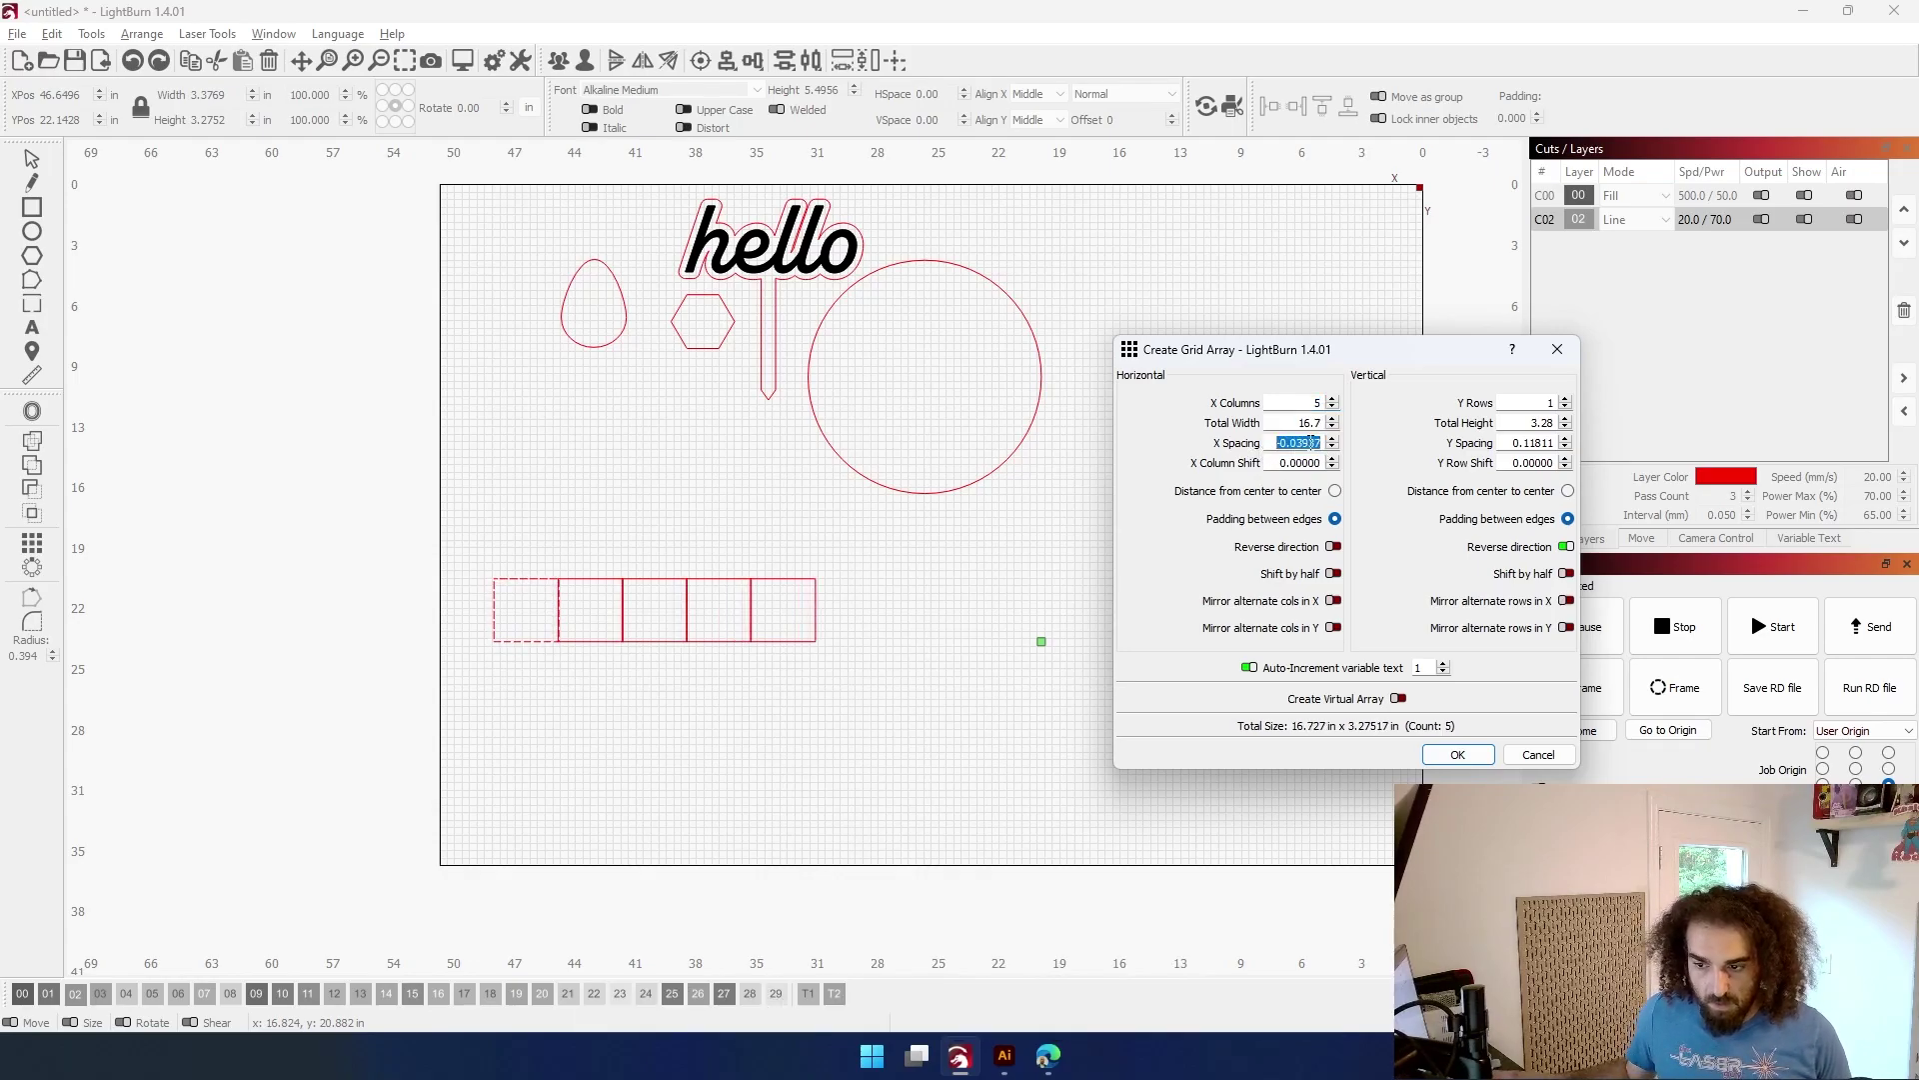
scroll(1311, 443, "down", 2)
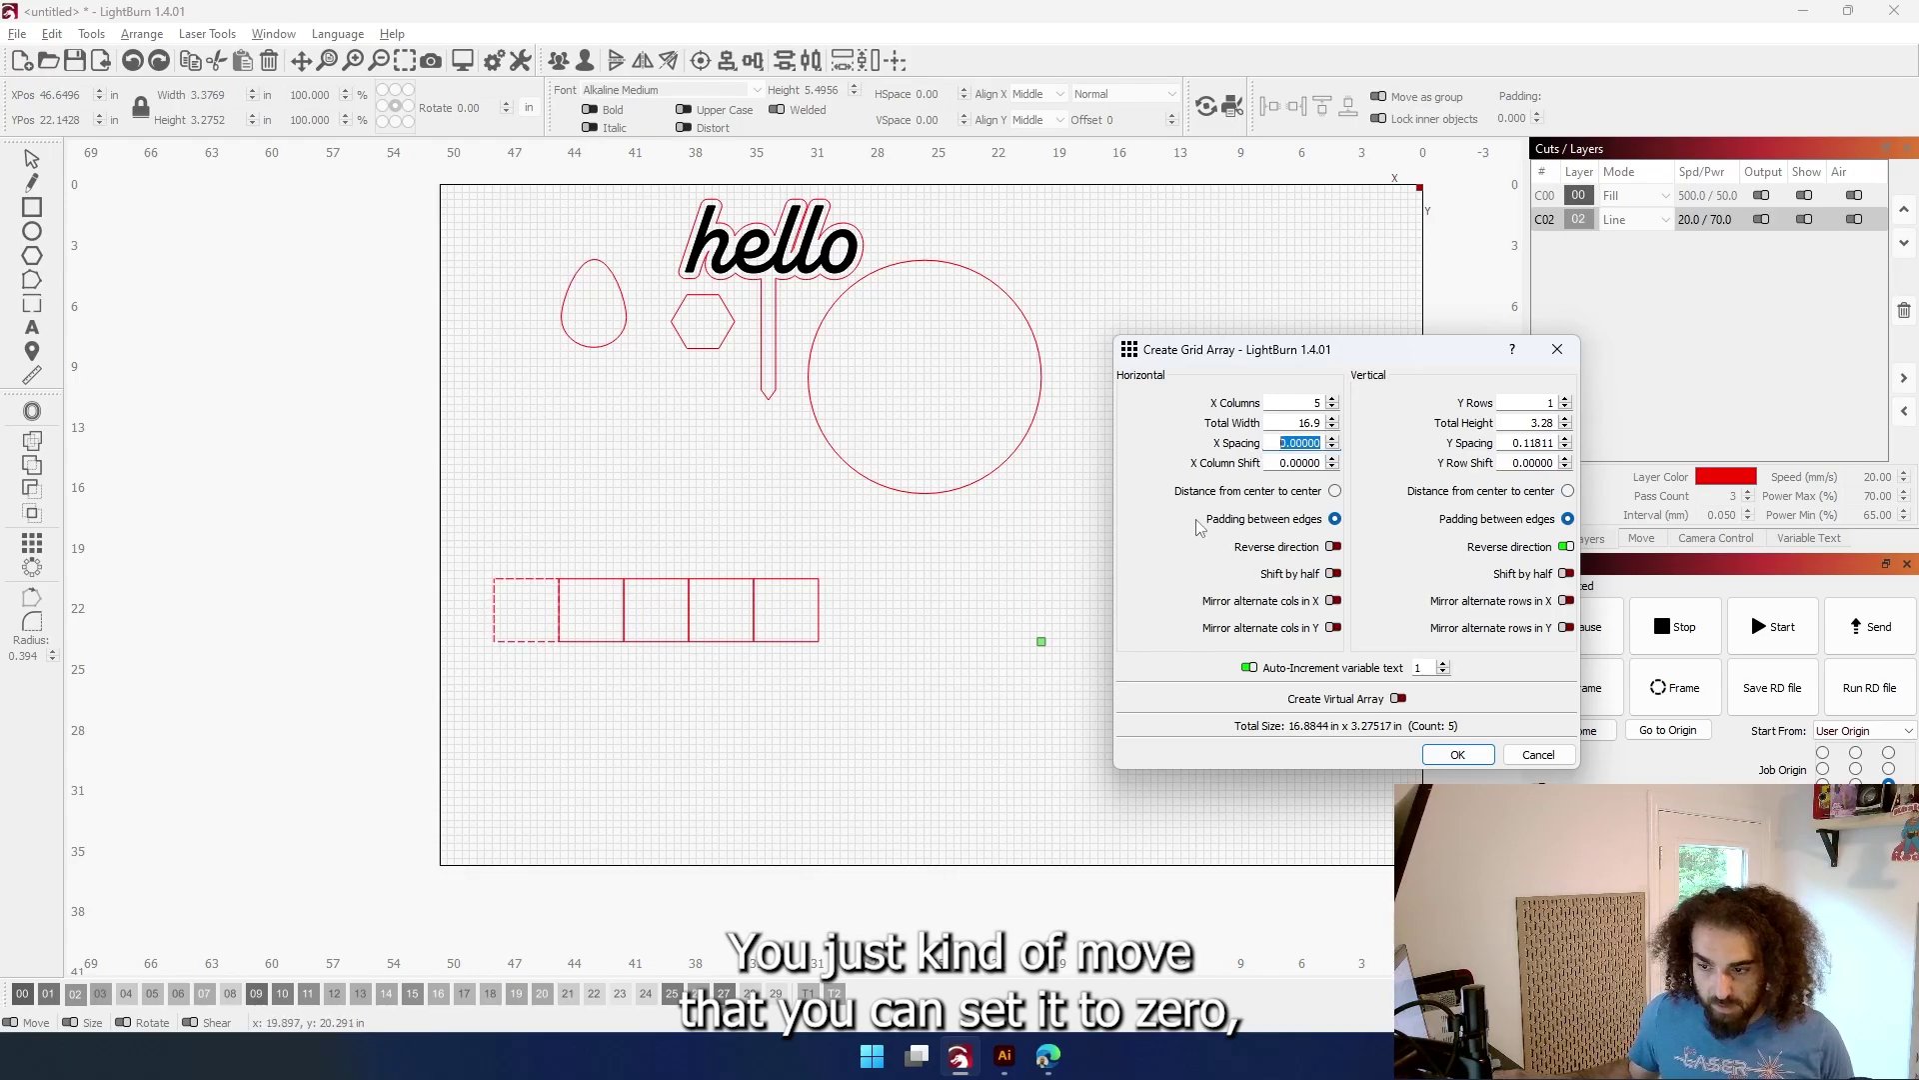
left_click(1458, 755)
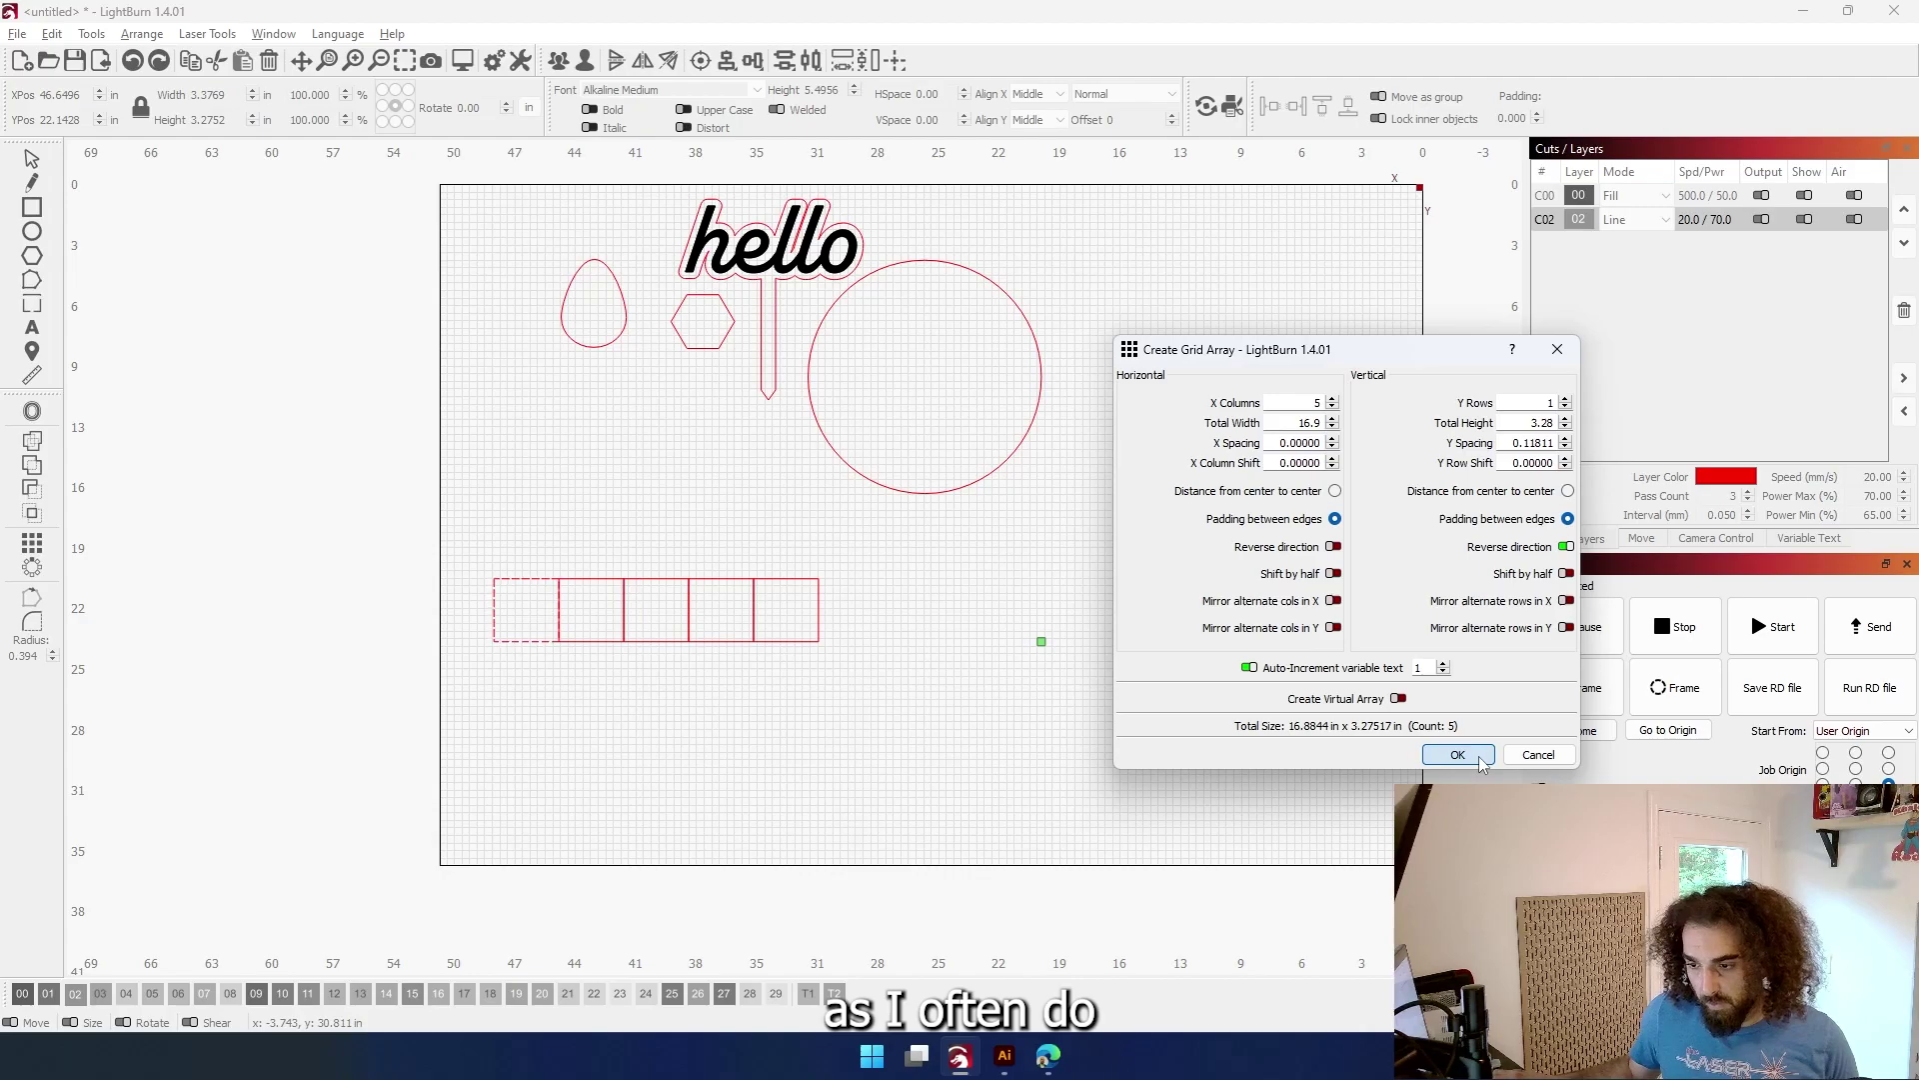
left_click_drag(1525, 443, 1555, 443)
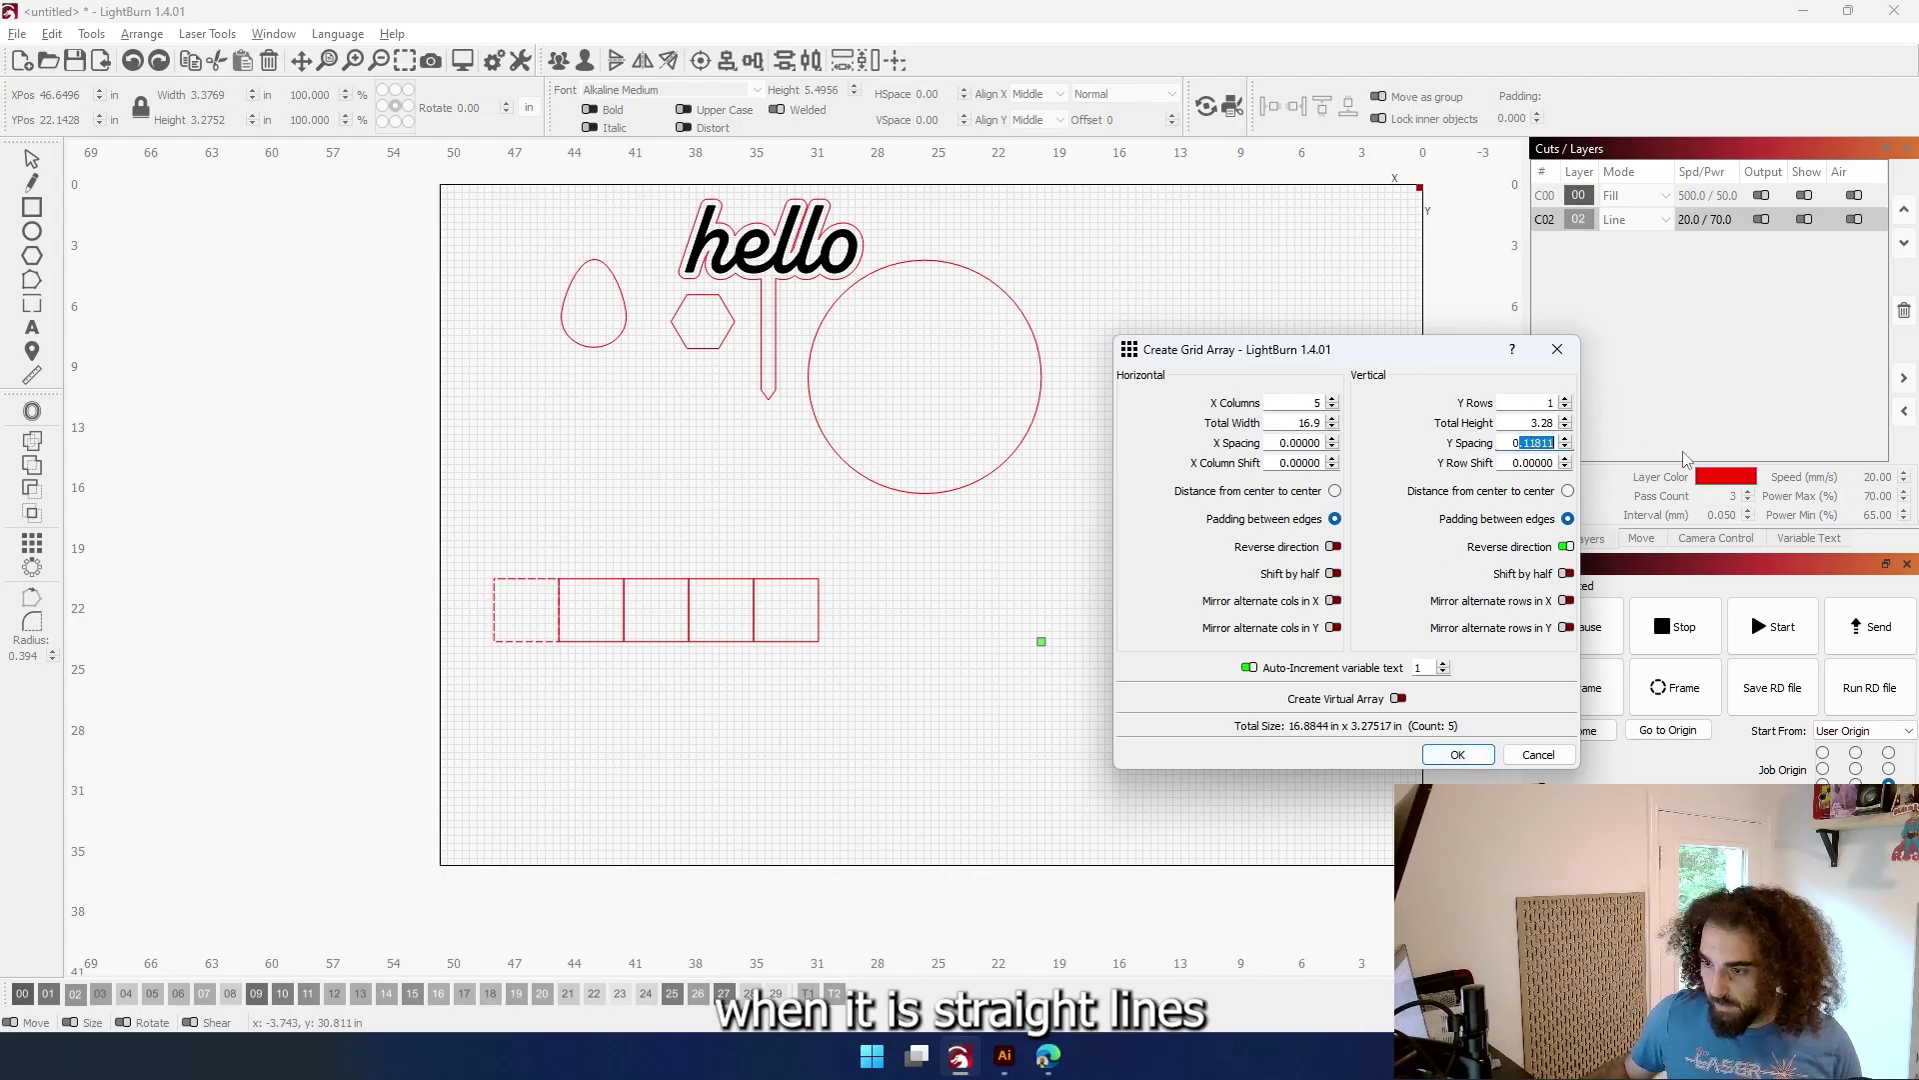
key("BackSpace")
key("Return")
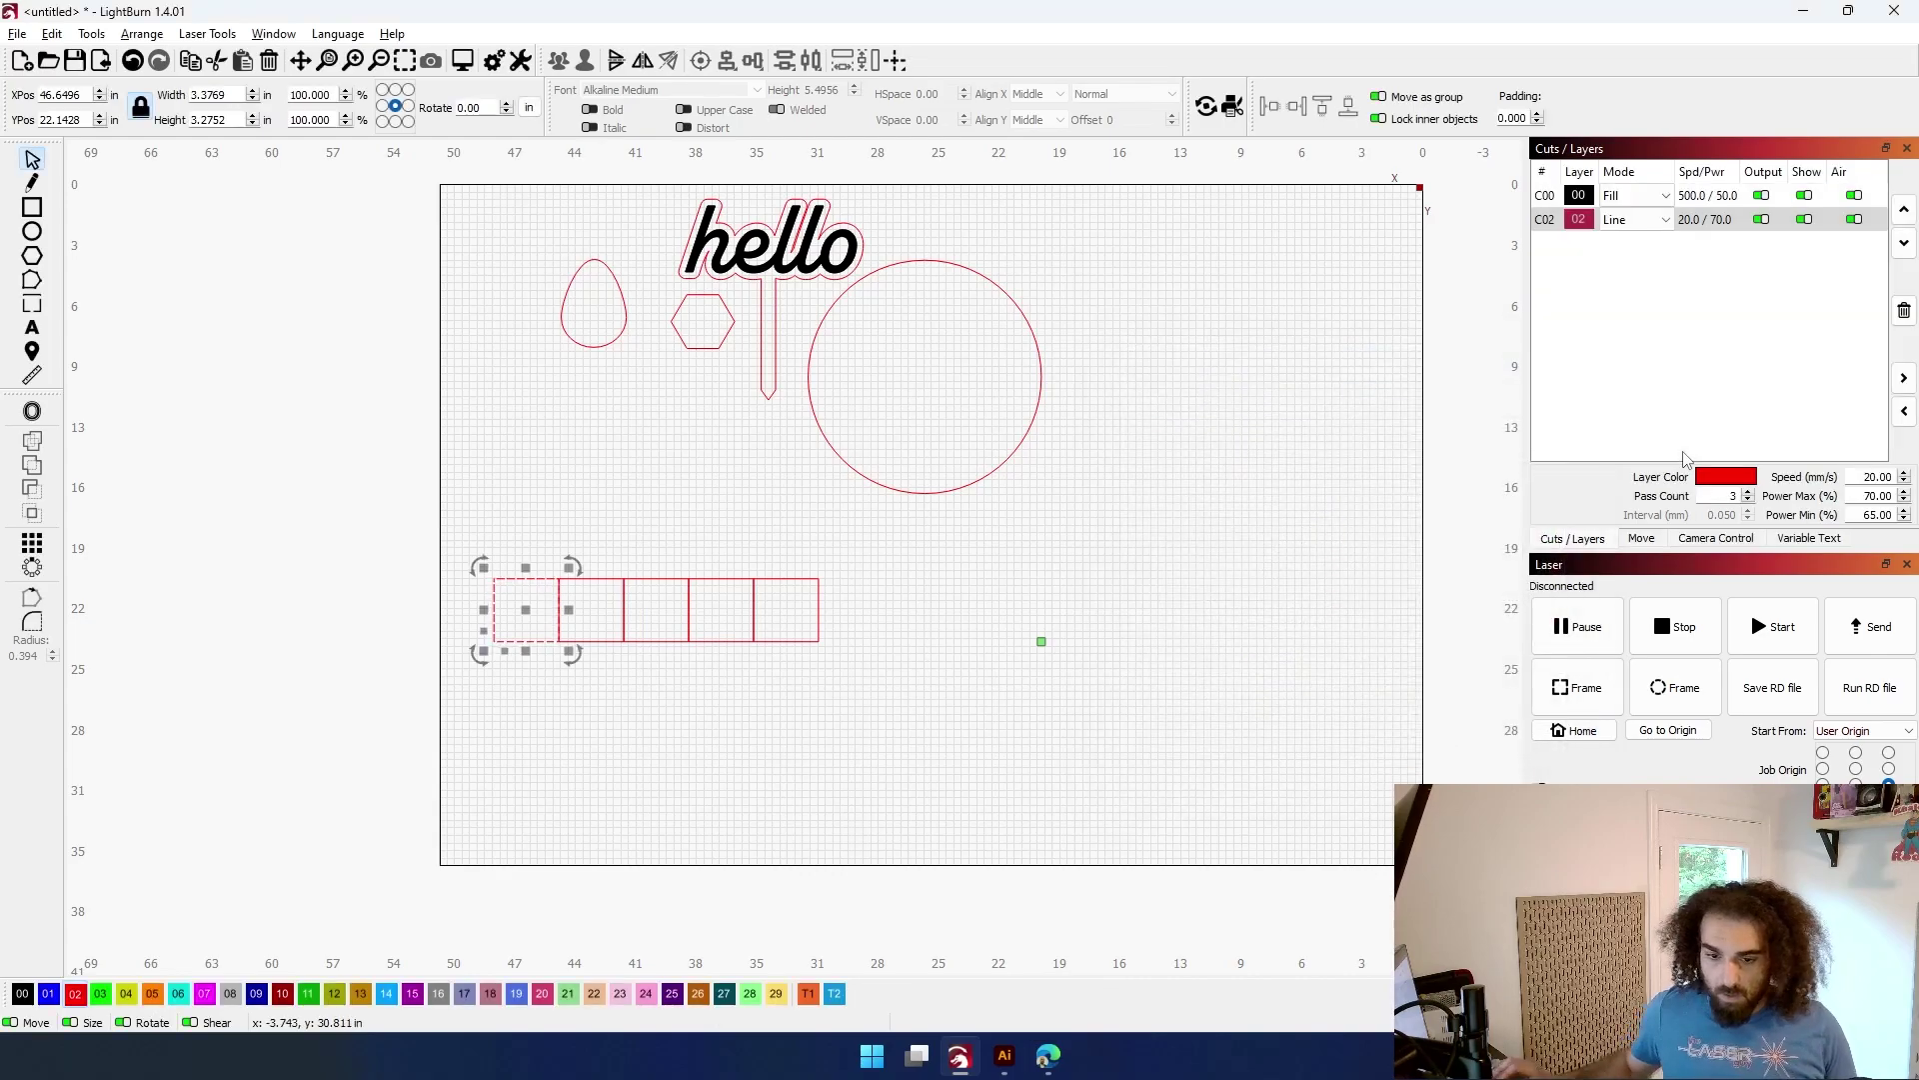
Delete the four copied squares, leaving only the original 3.38 × 3.28 in square
left_click_drag(700, 620, 887, 505)
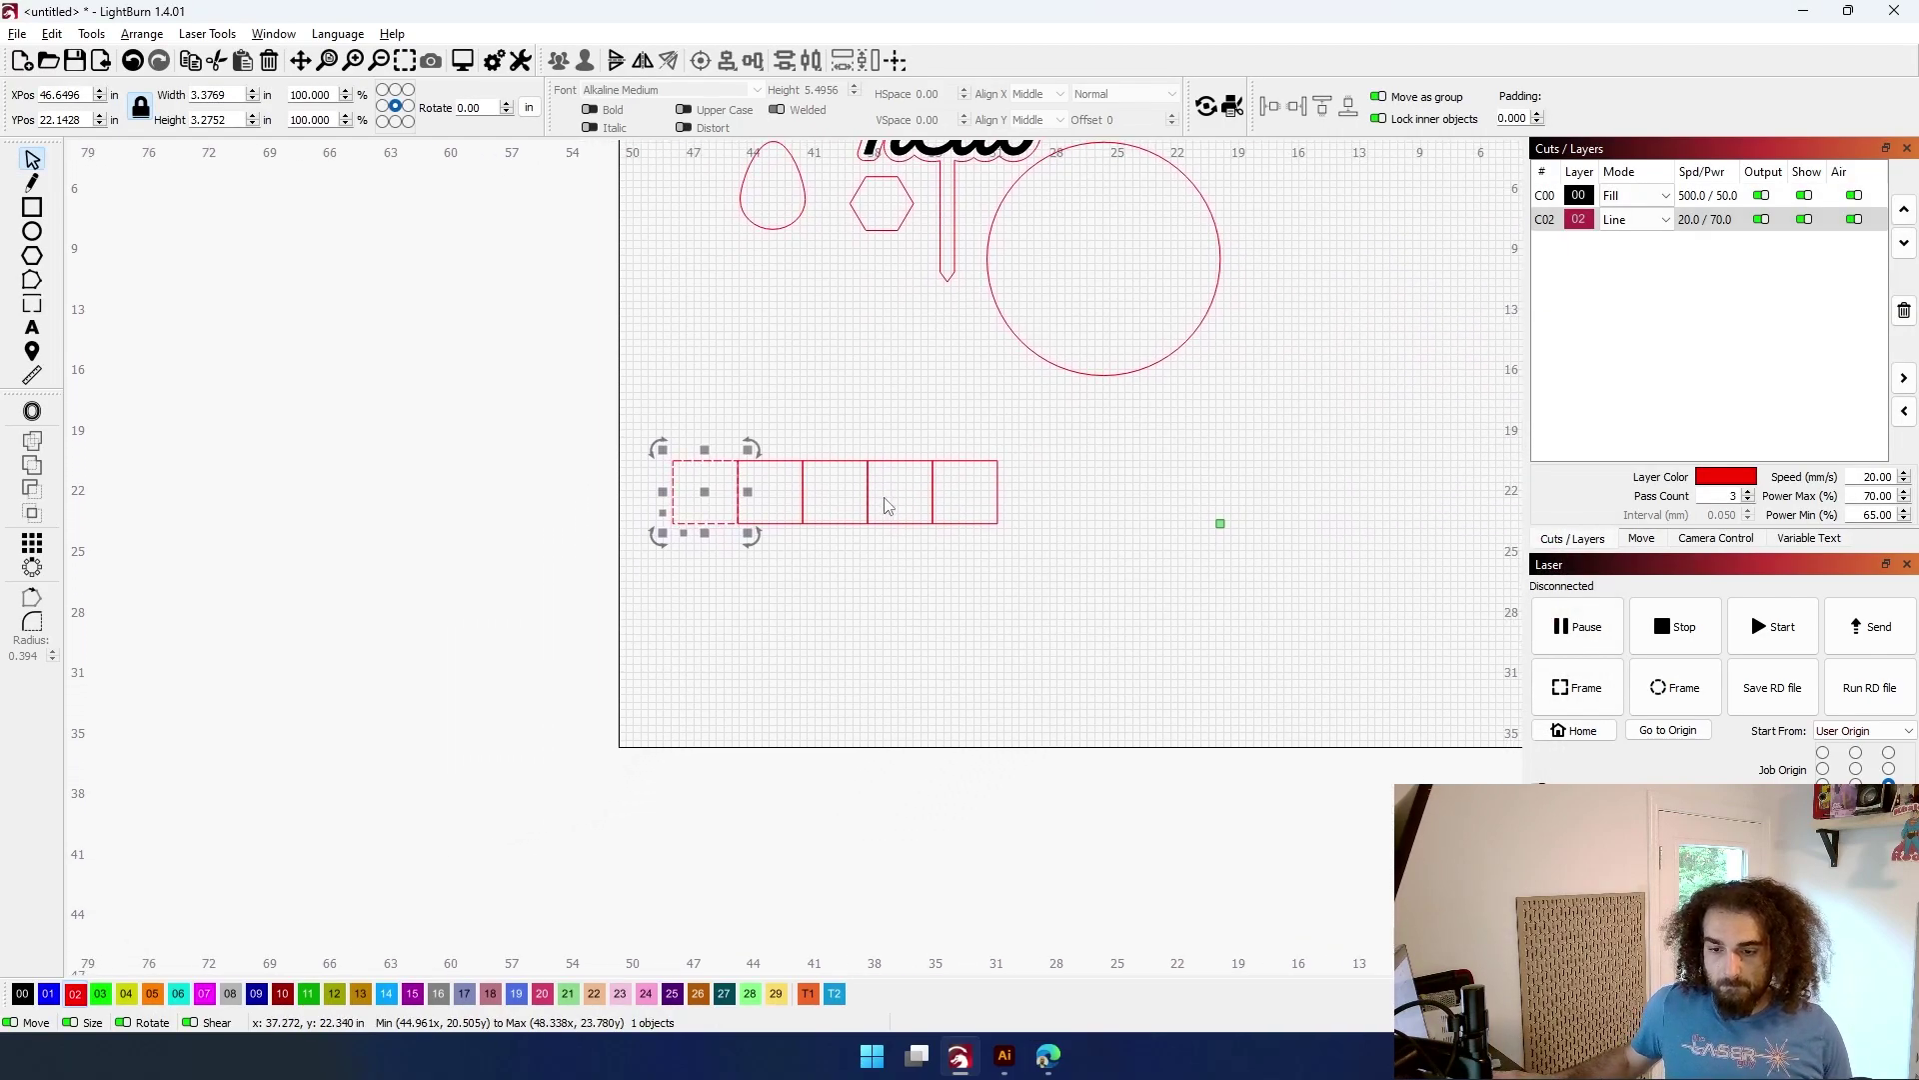
left_click(889, 512)
left_click_drag(978, 420, 645, 515)
key("Delete")
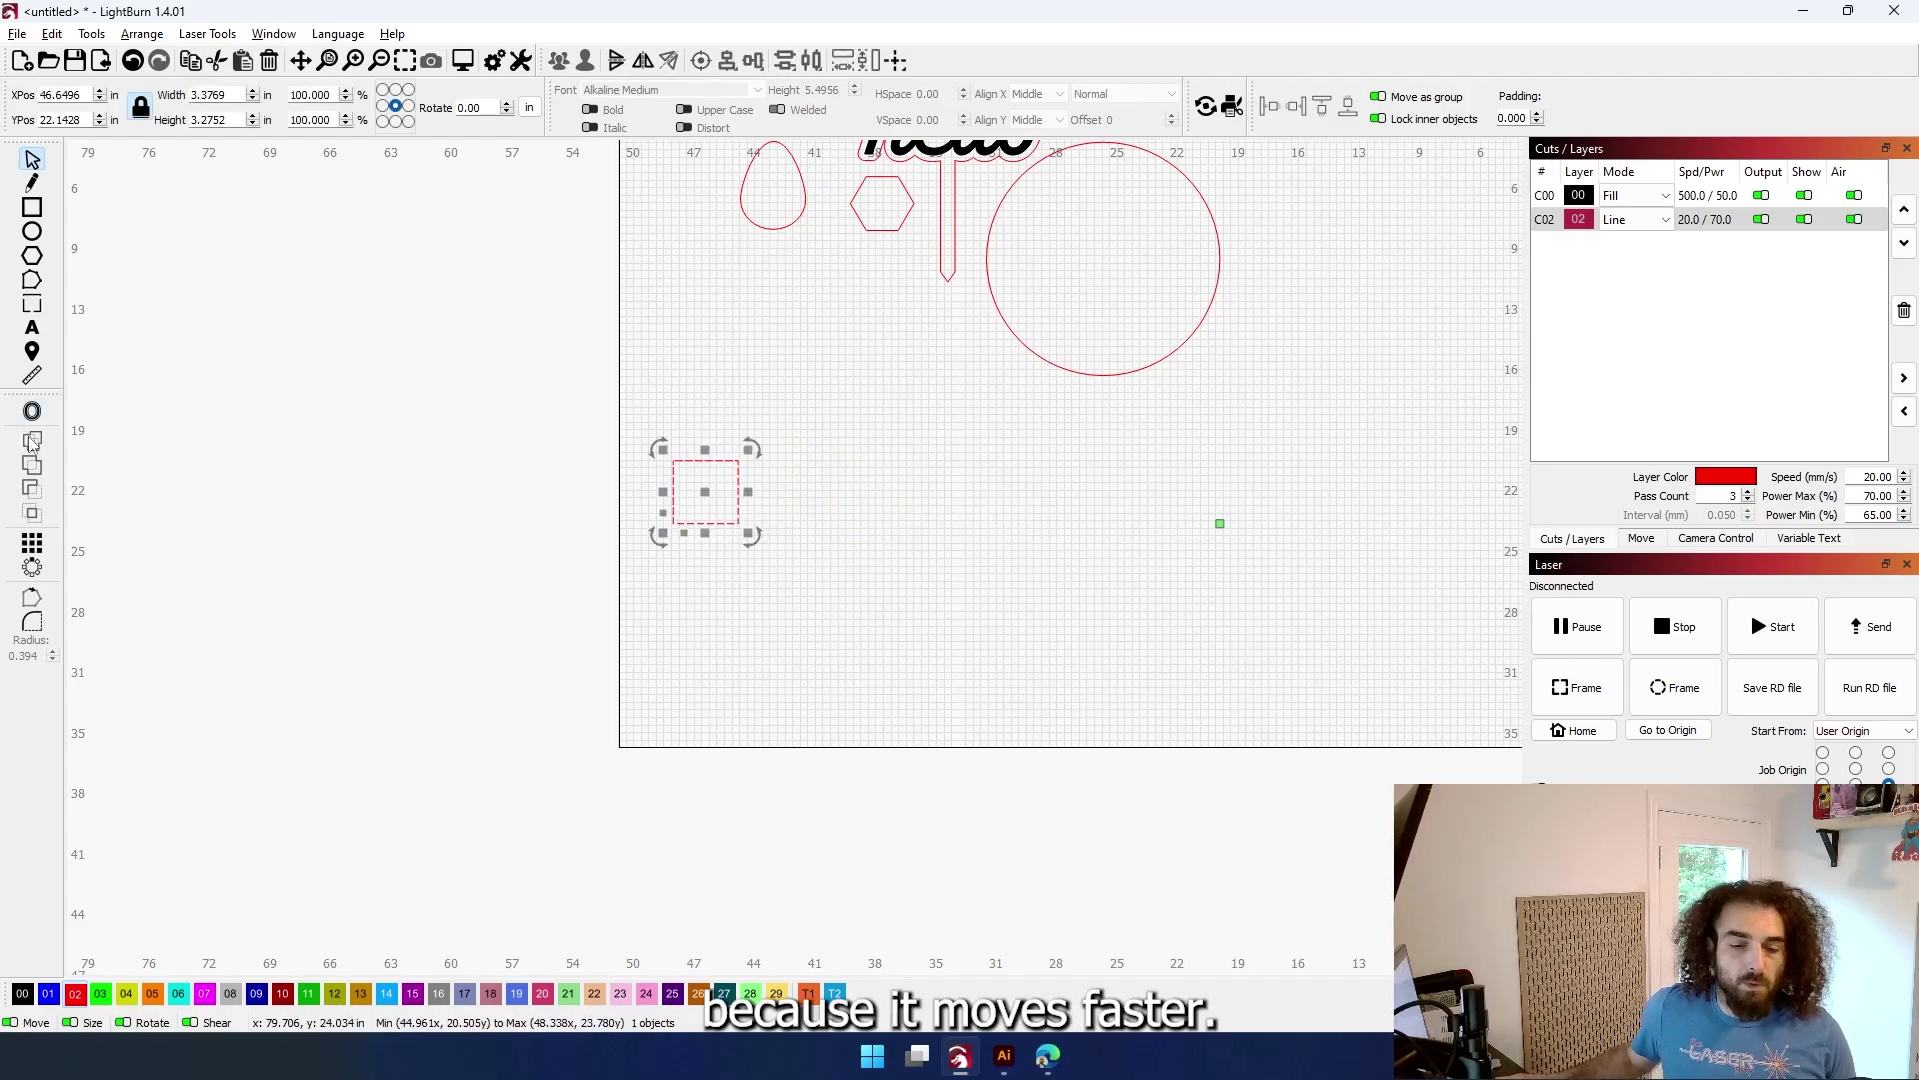
Configure a 5-column by 4-row grid array, 16.9 × 13.10 in total, padding between edges
left_click(30, 545)
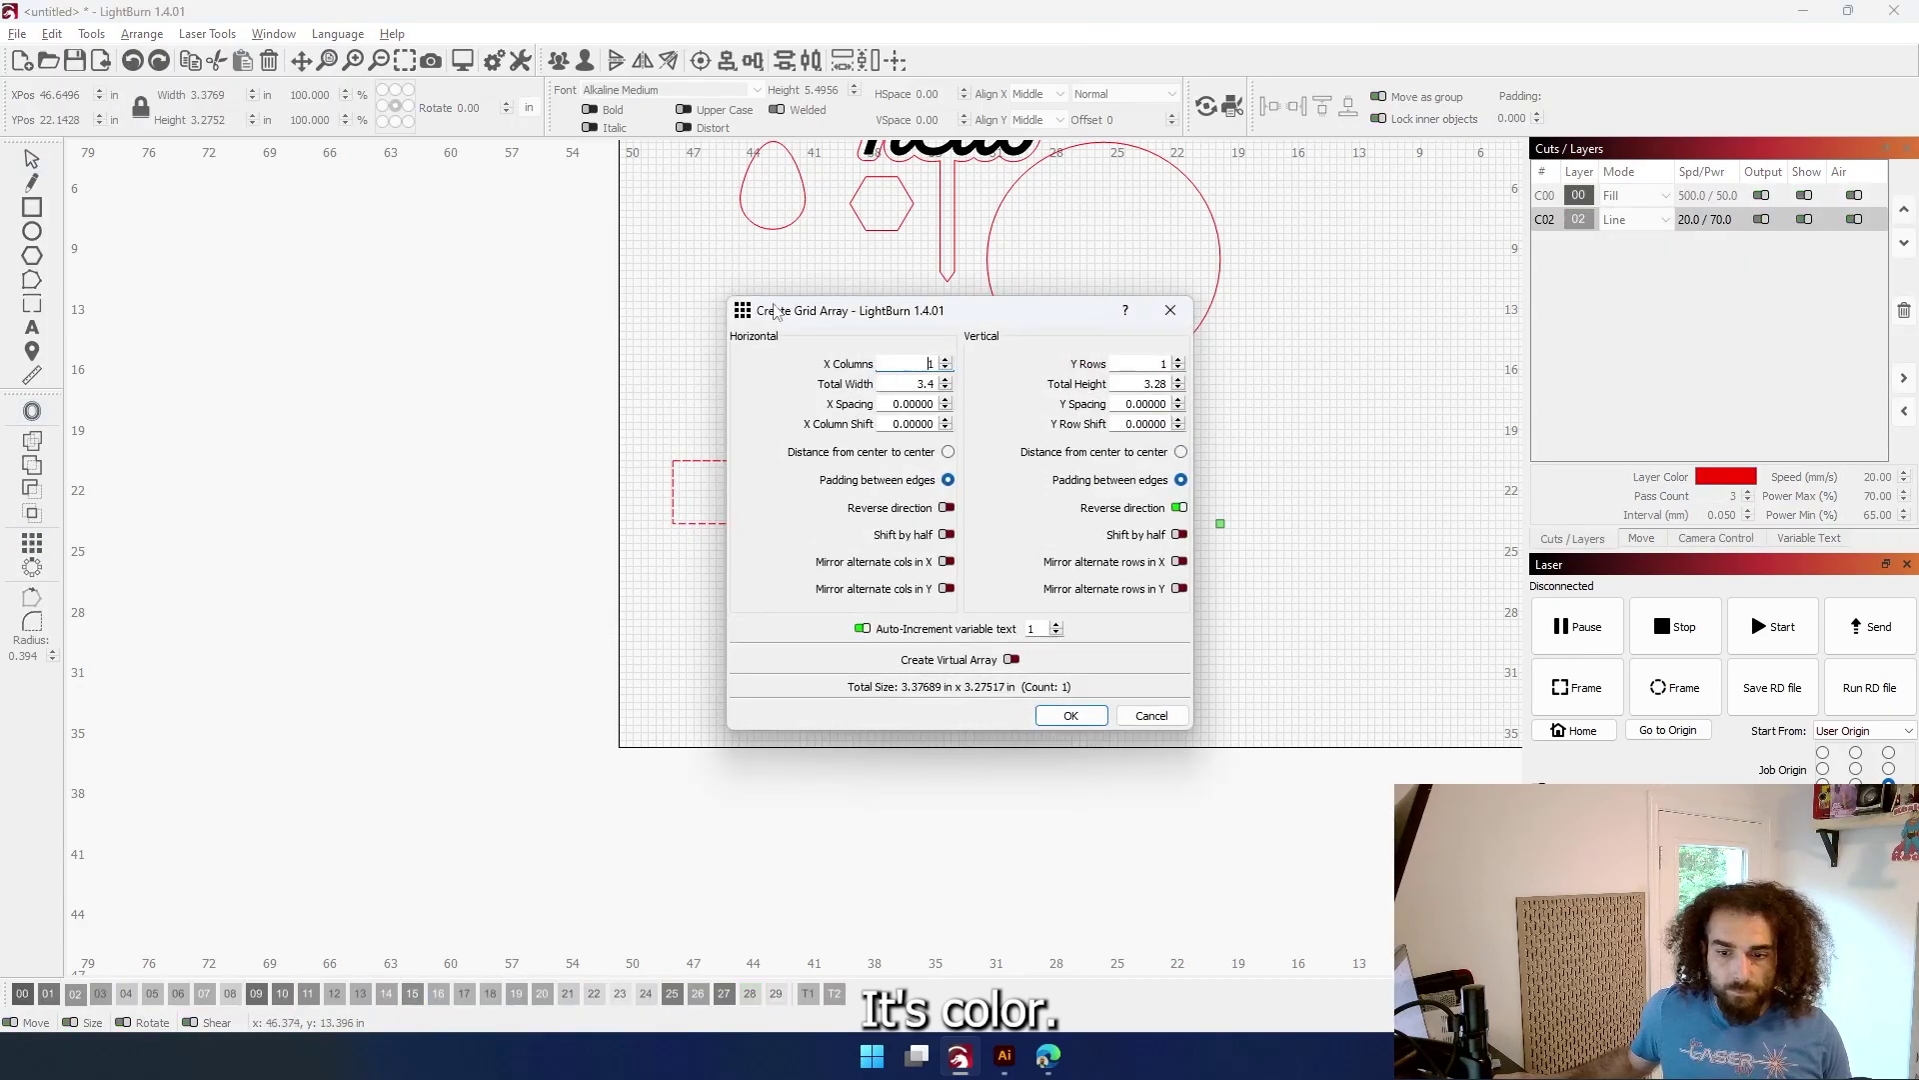
scroll(905, 370, "up", 3)
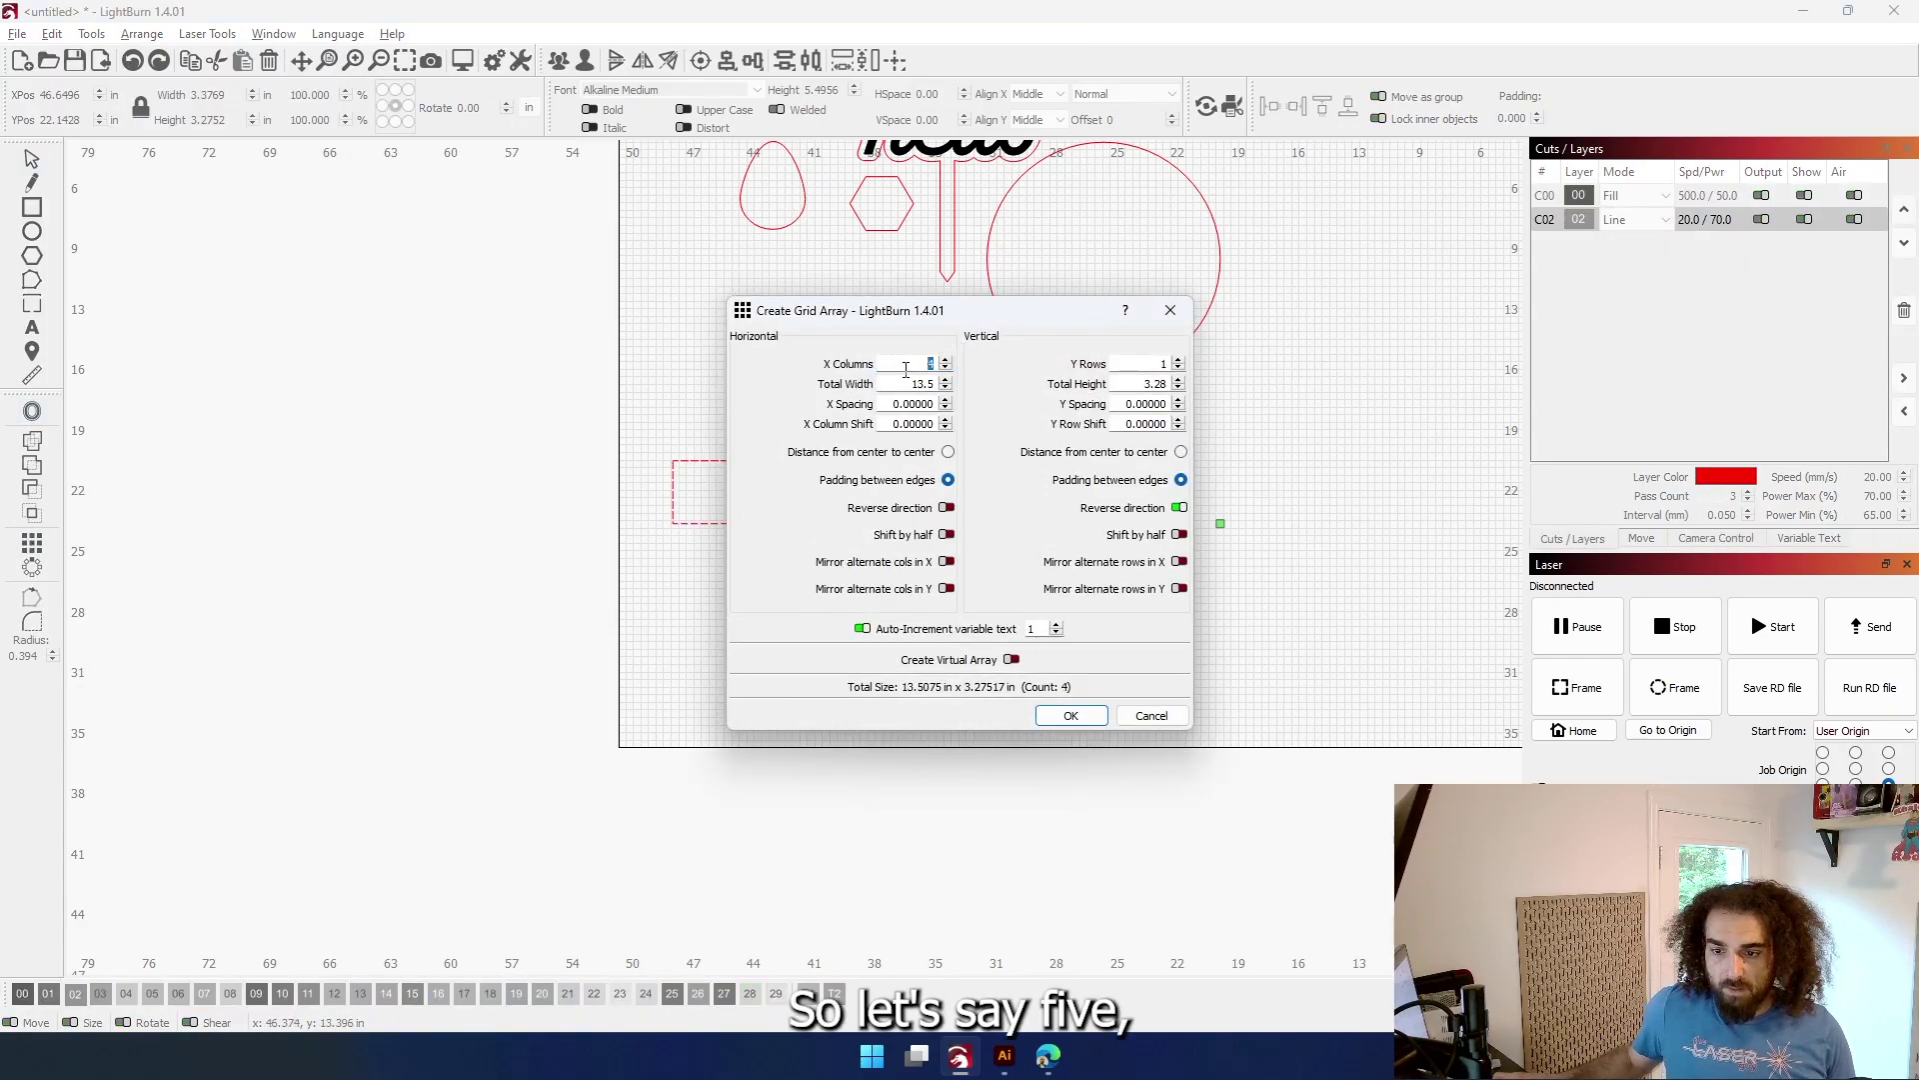
scroll(1134, 366, "up", 1)
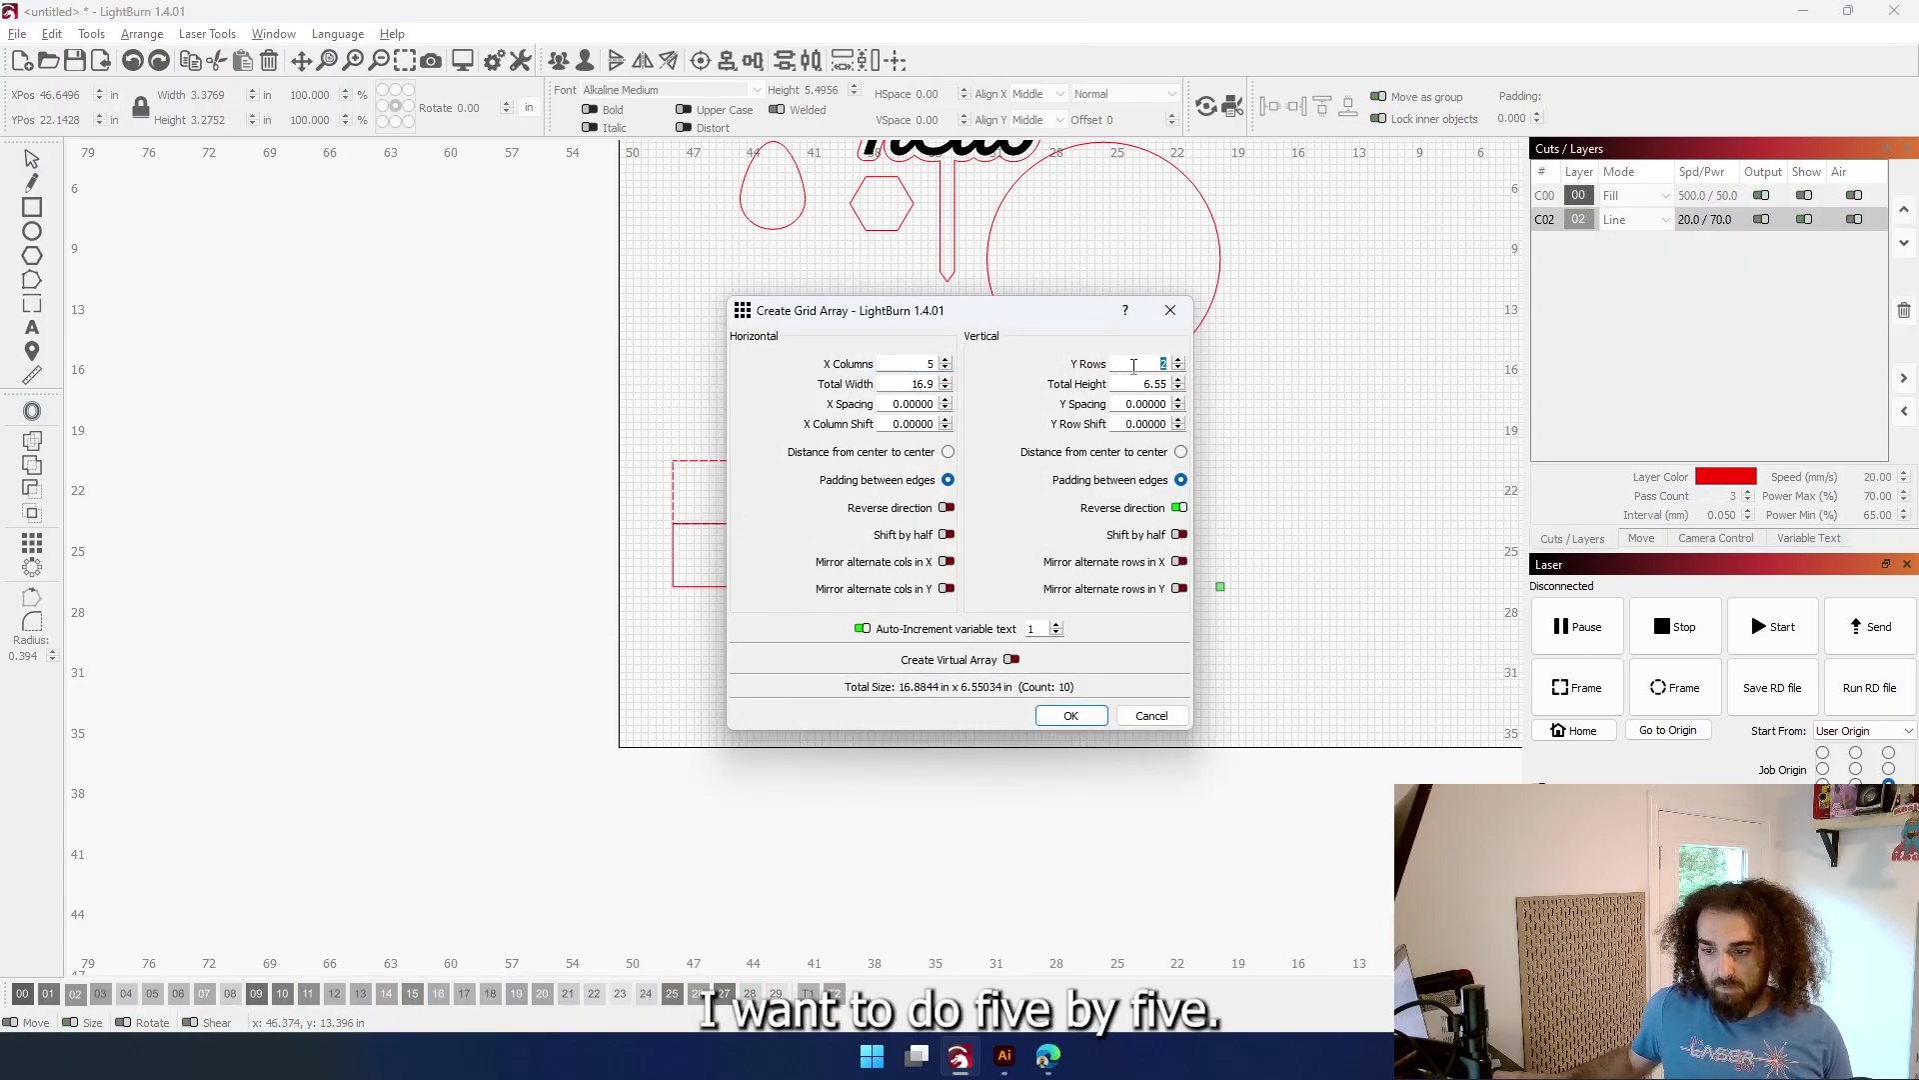
scroll(1135, 366, "up", 1)
scroll(1135, 366, "up", 1)
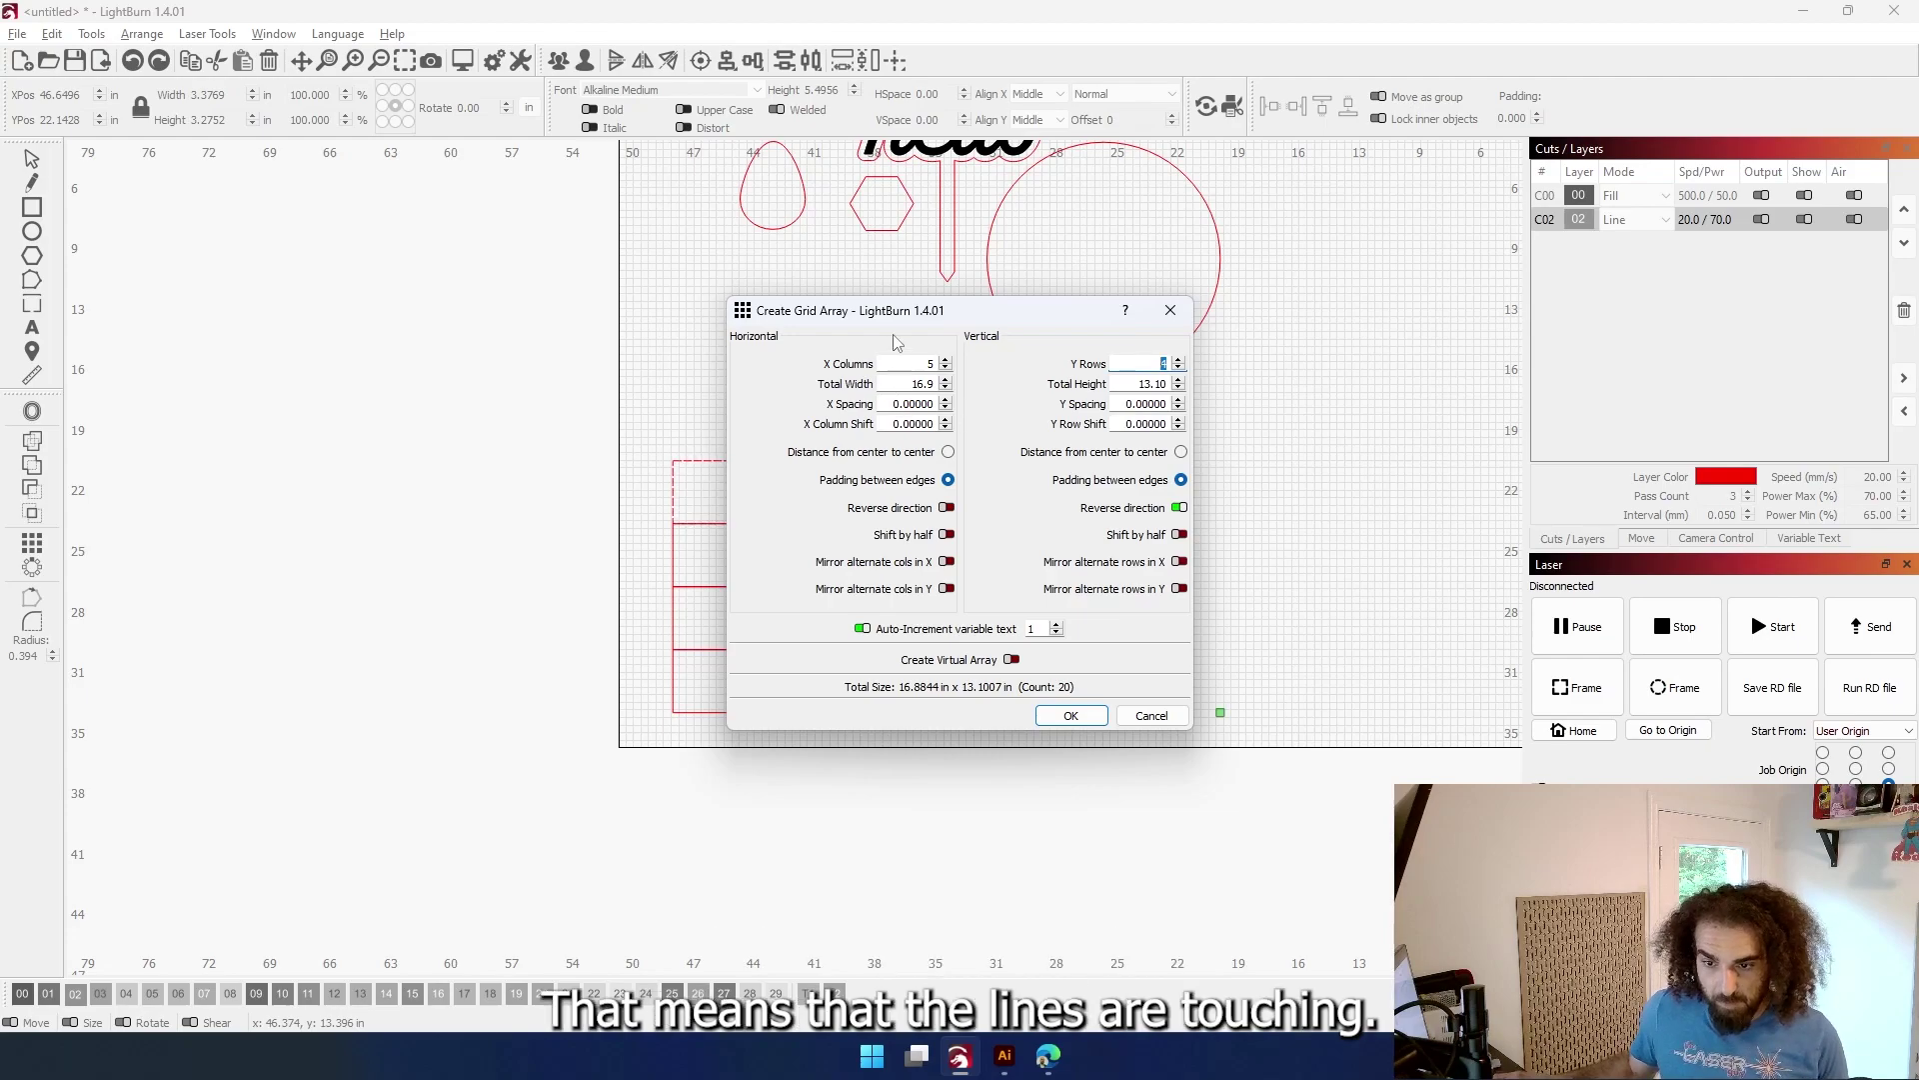
scroll(700, 530, "up", 6)
scroll(643, 550, "up", 8)
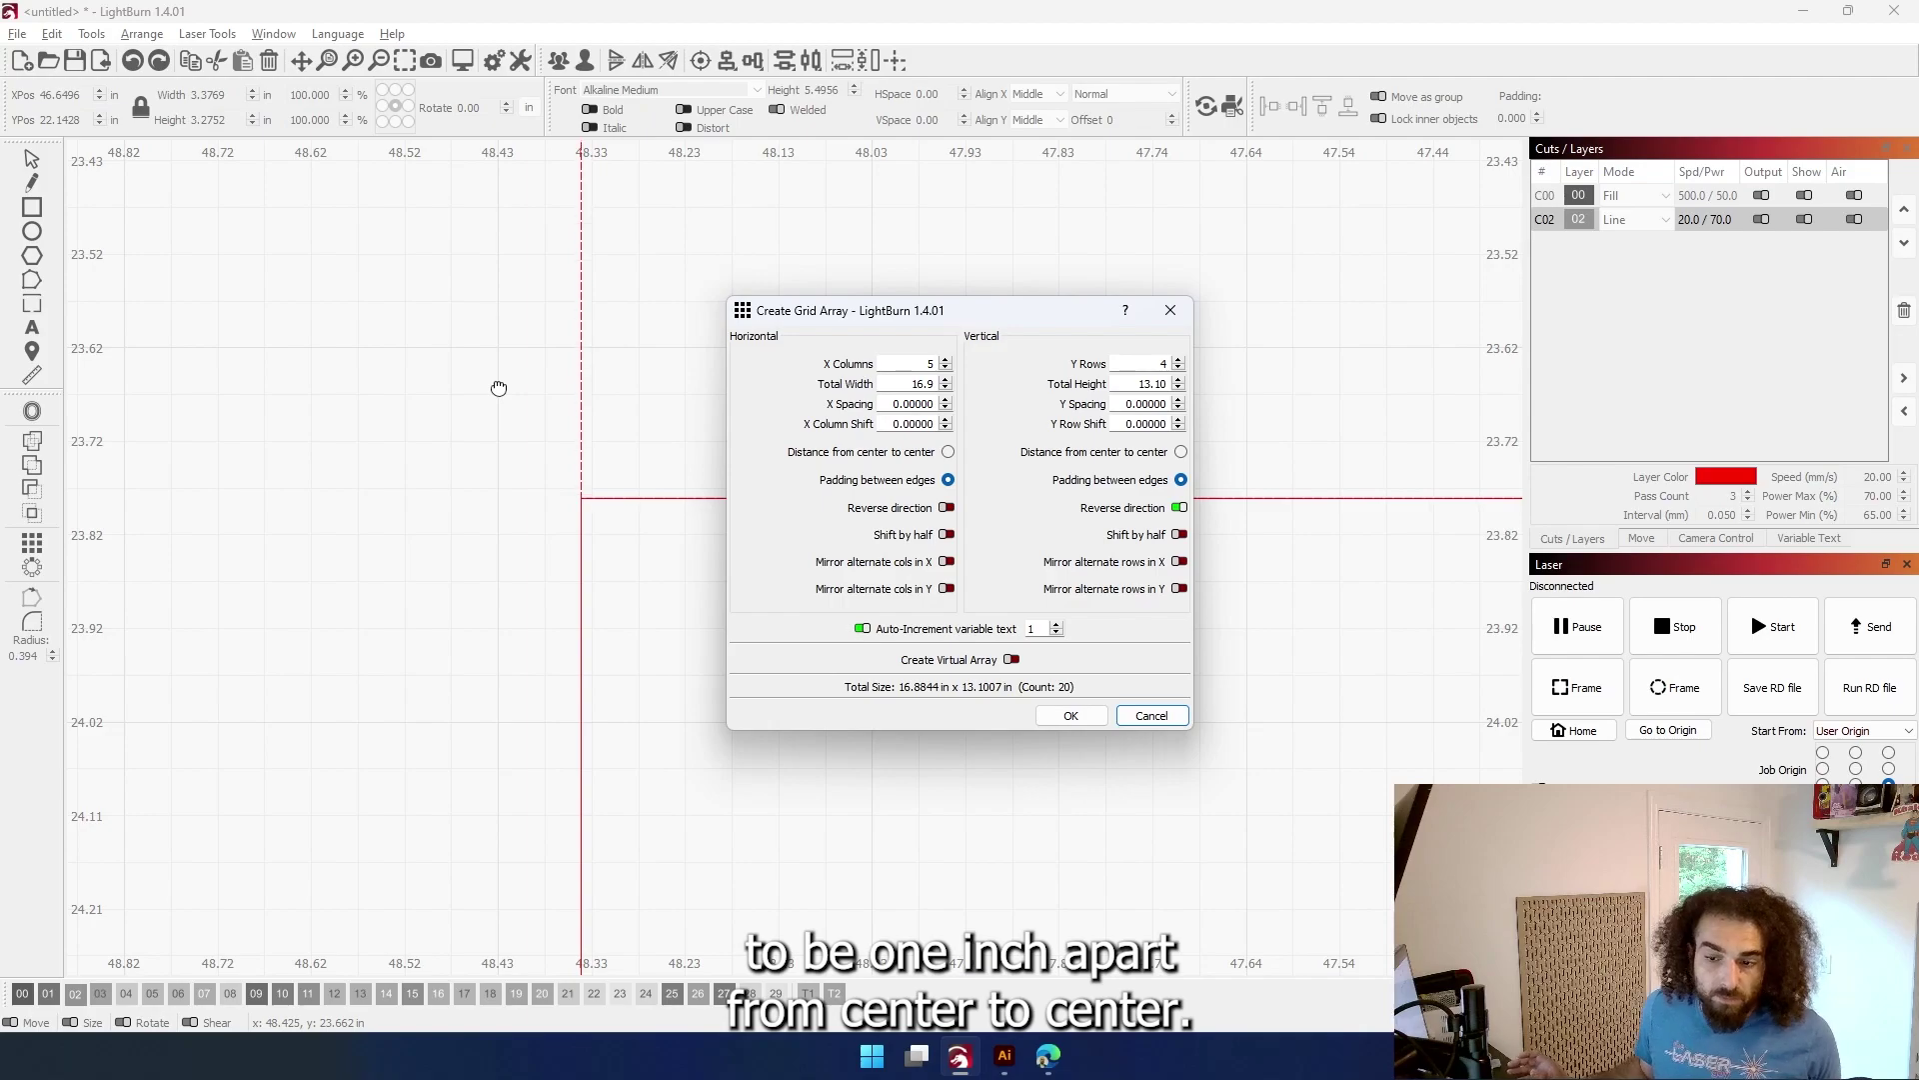
Try Reverse direction, switch it off, and enable horizontal Shift by half for a staggered grid
left_click(948, 453)
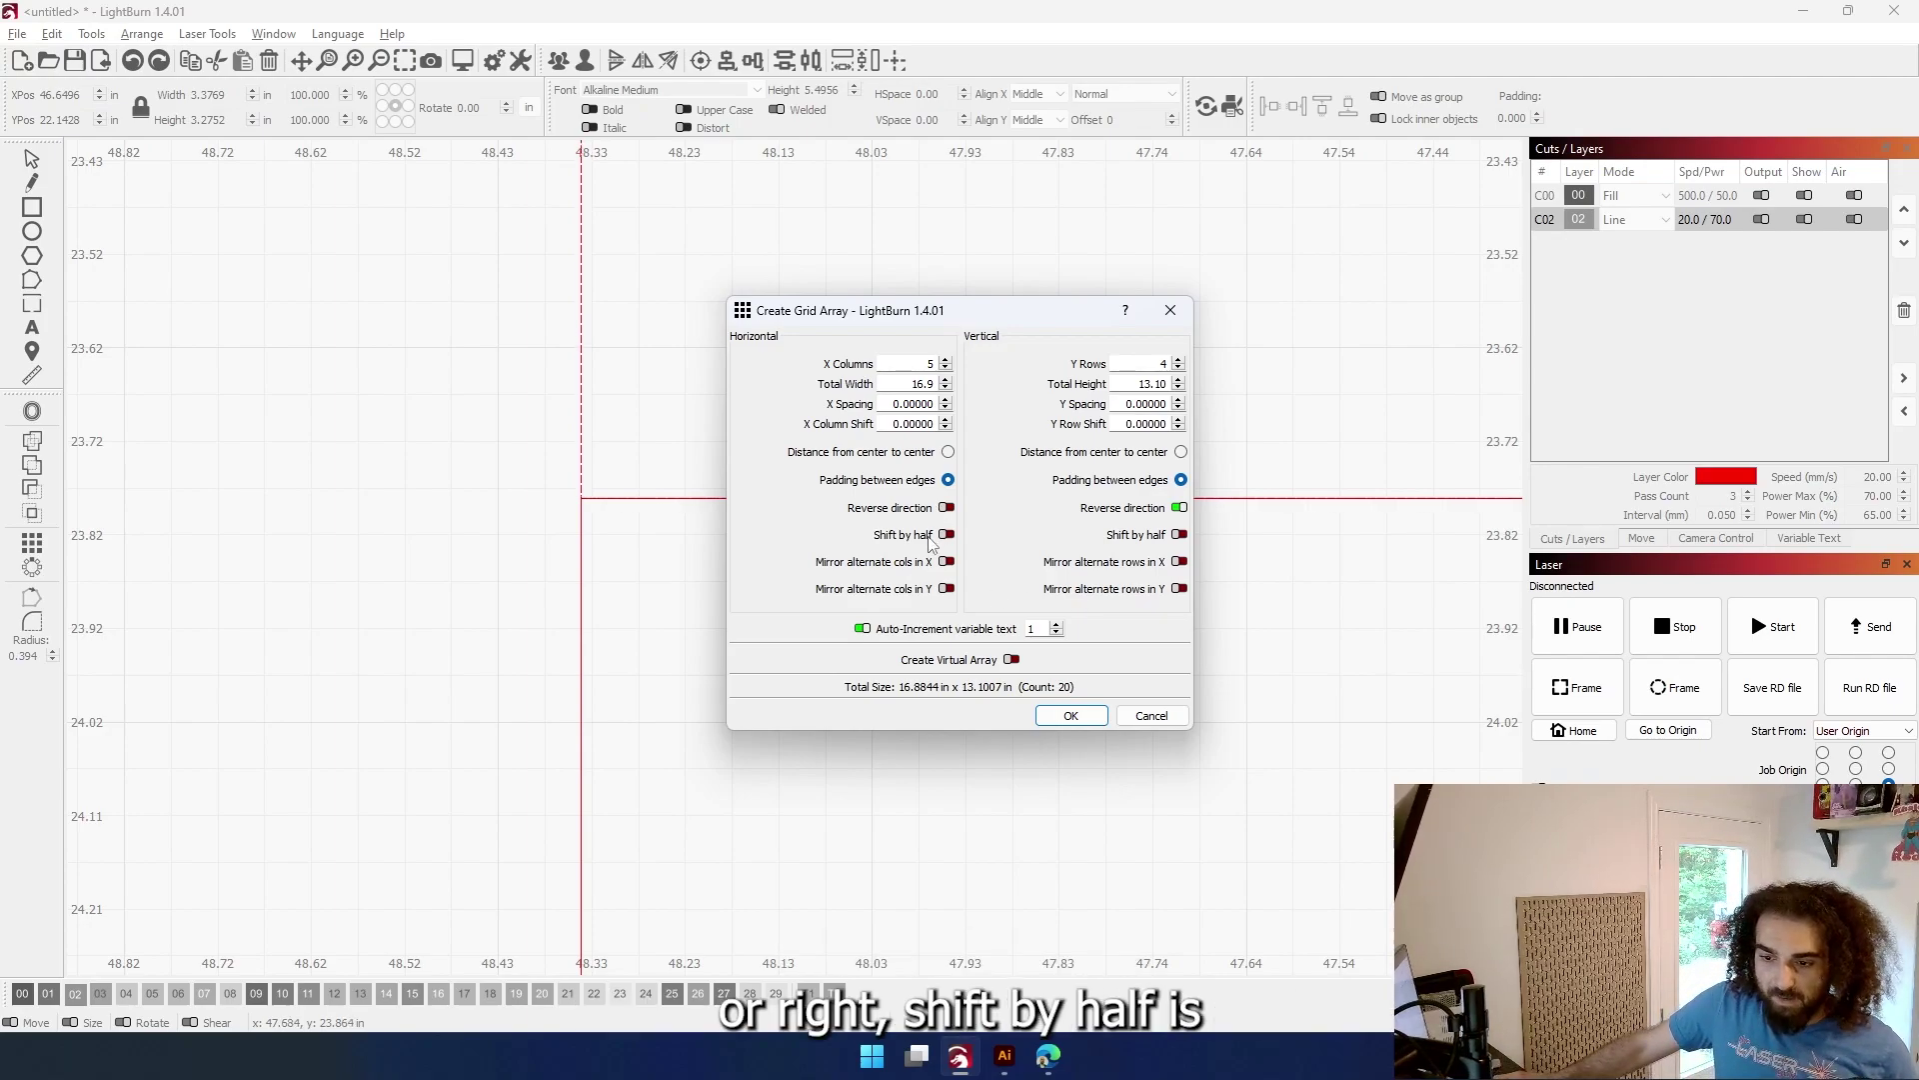
scroll(1289, 410, "down", 10)
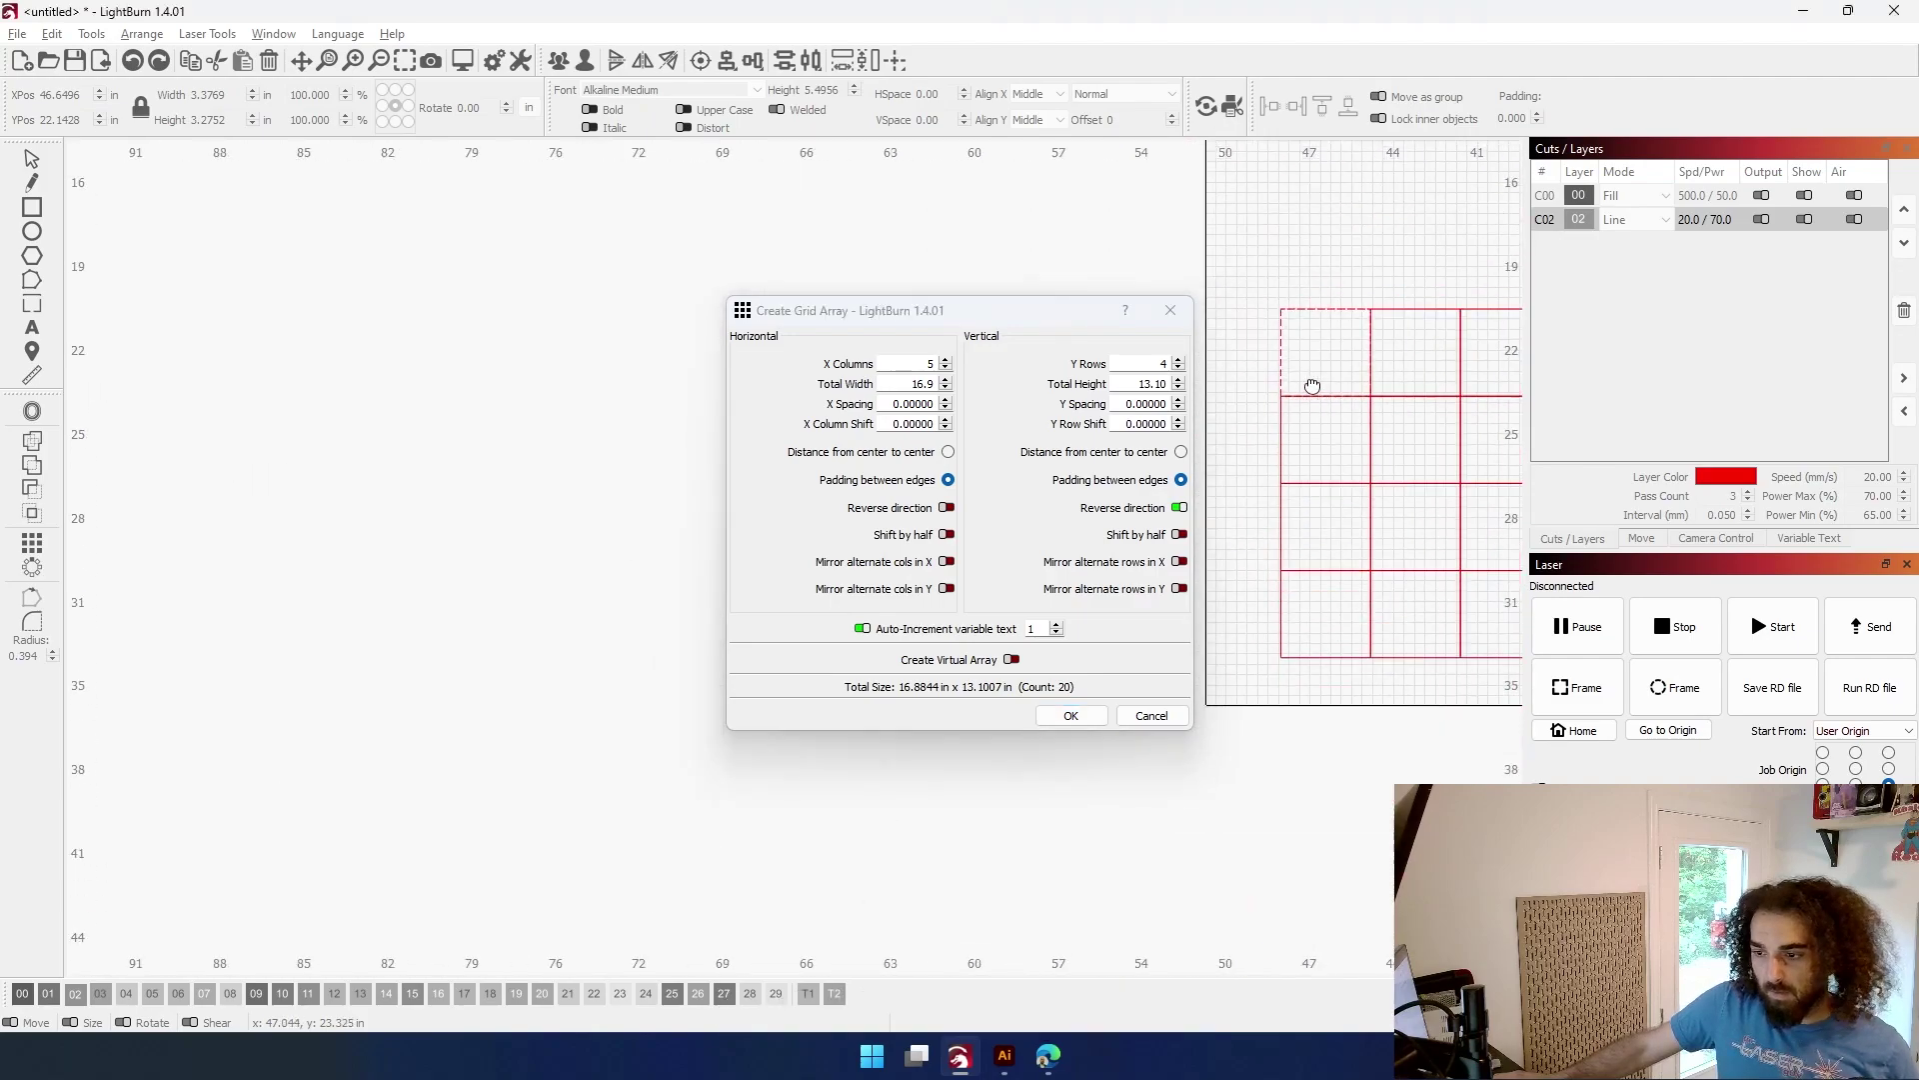
left_click(945, 509)
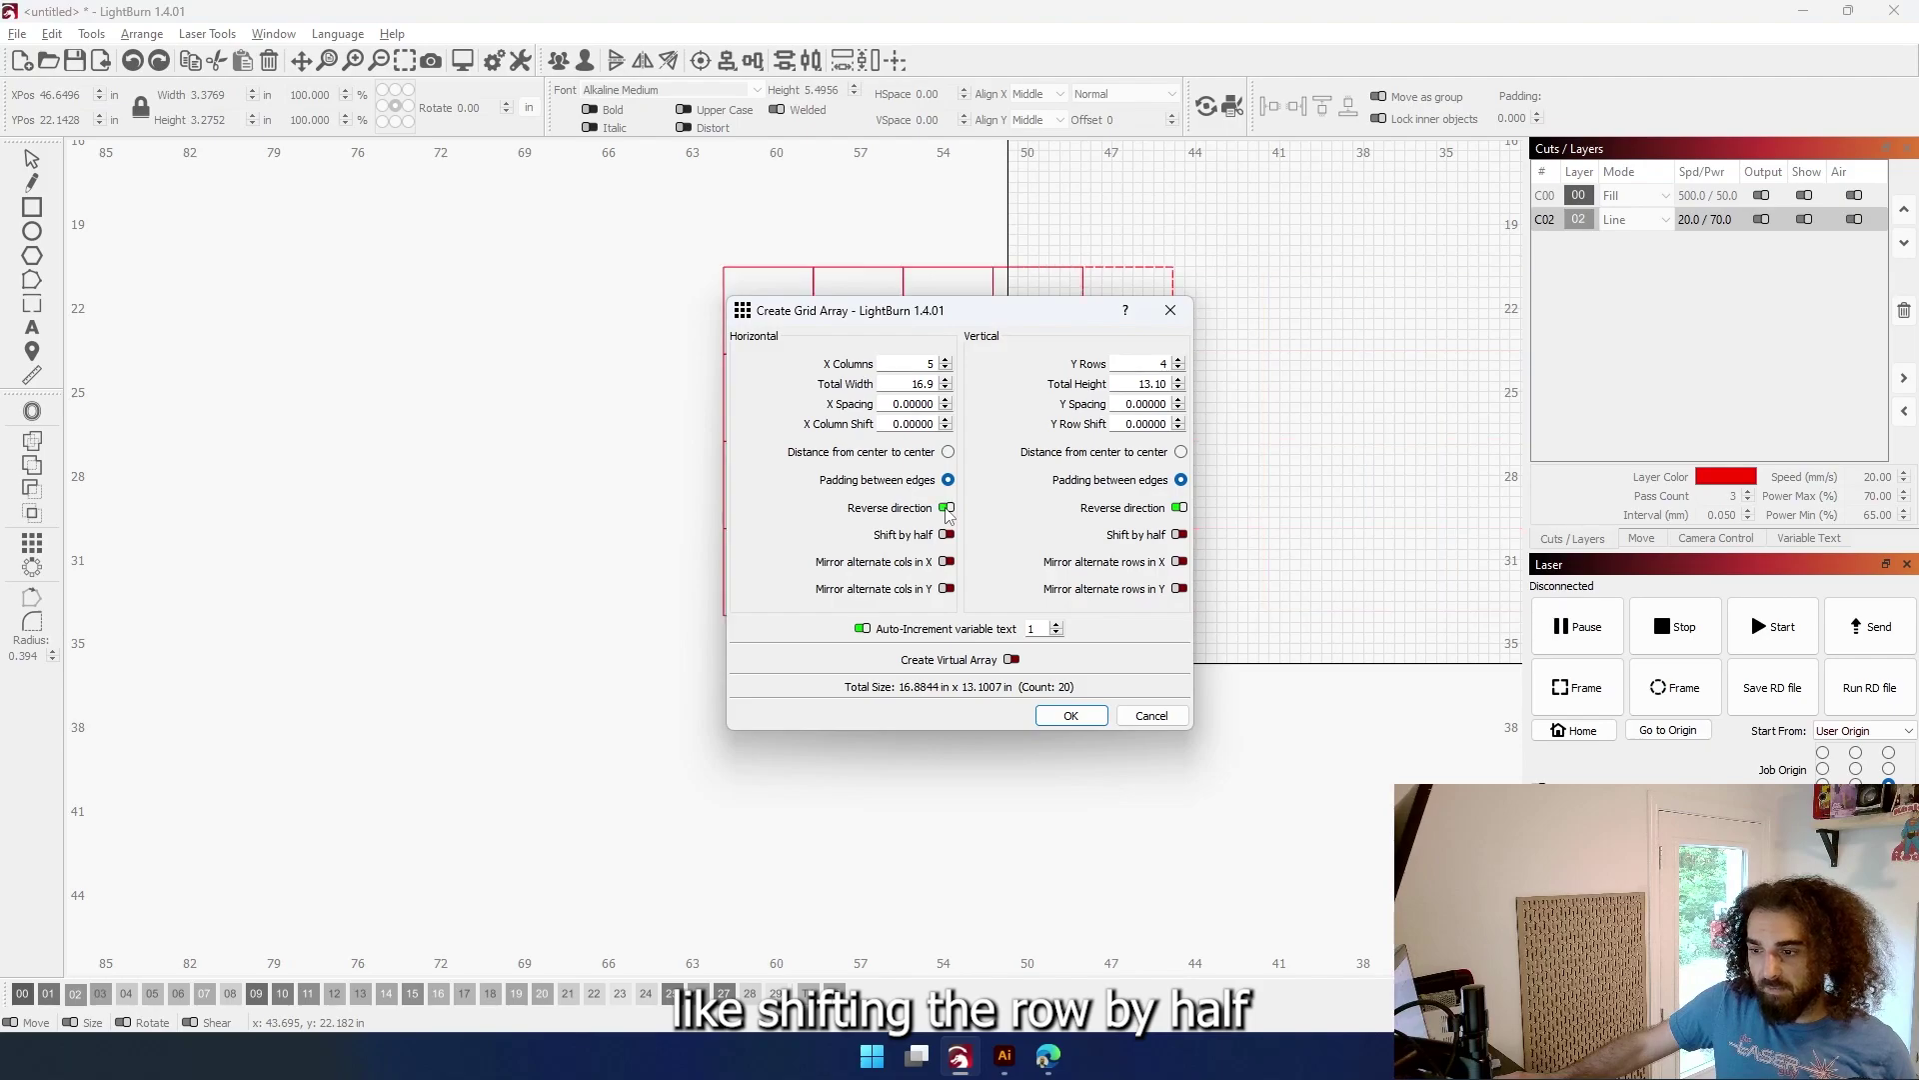
left_click_drag(990, 310, 410, 391)
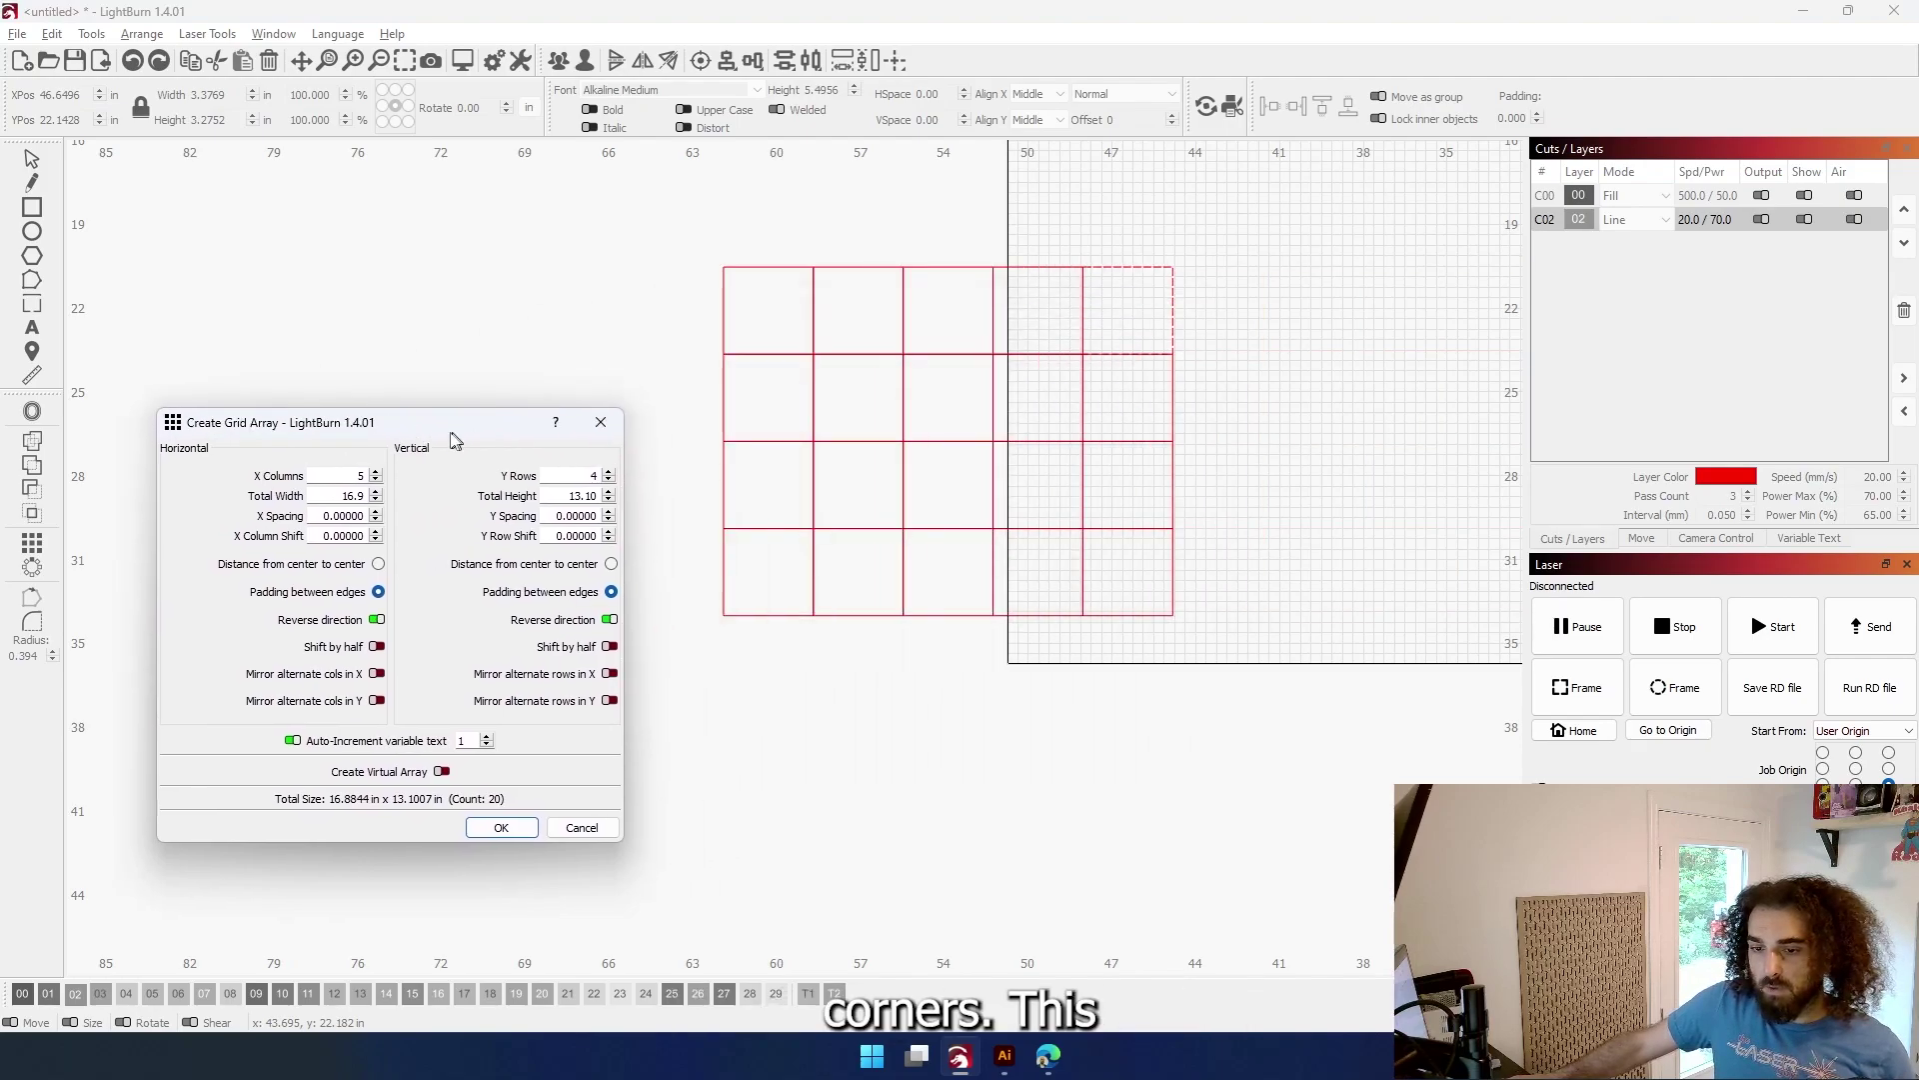
left_click(367, 588)
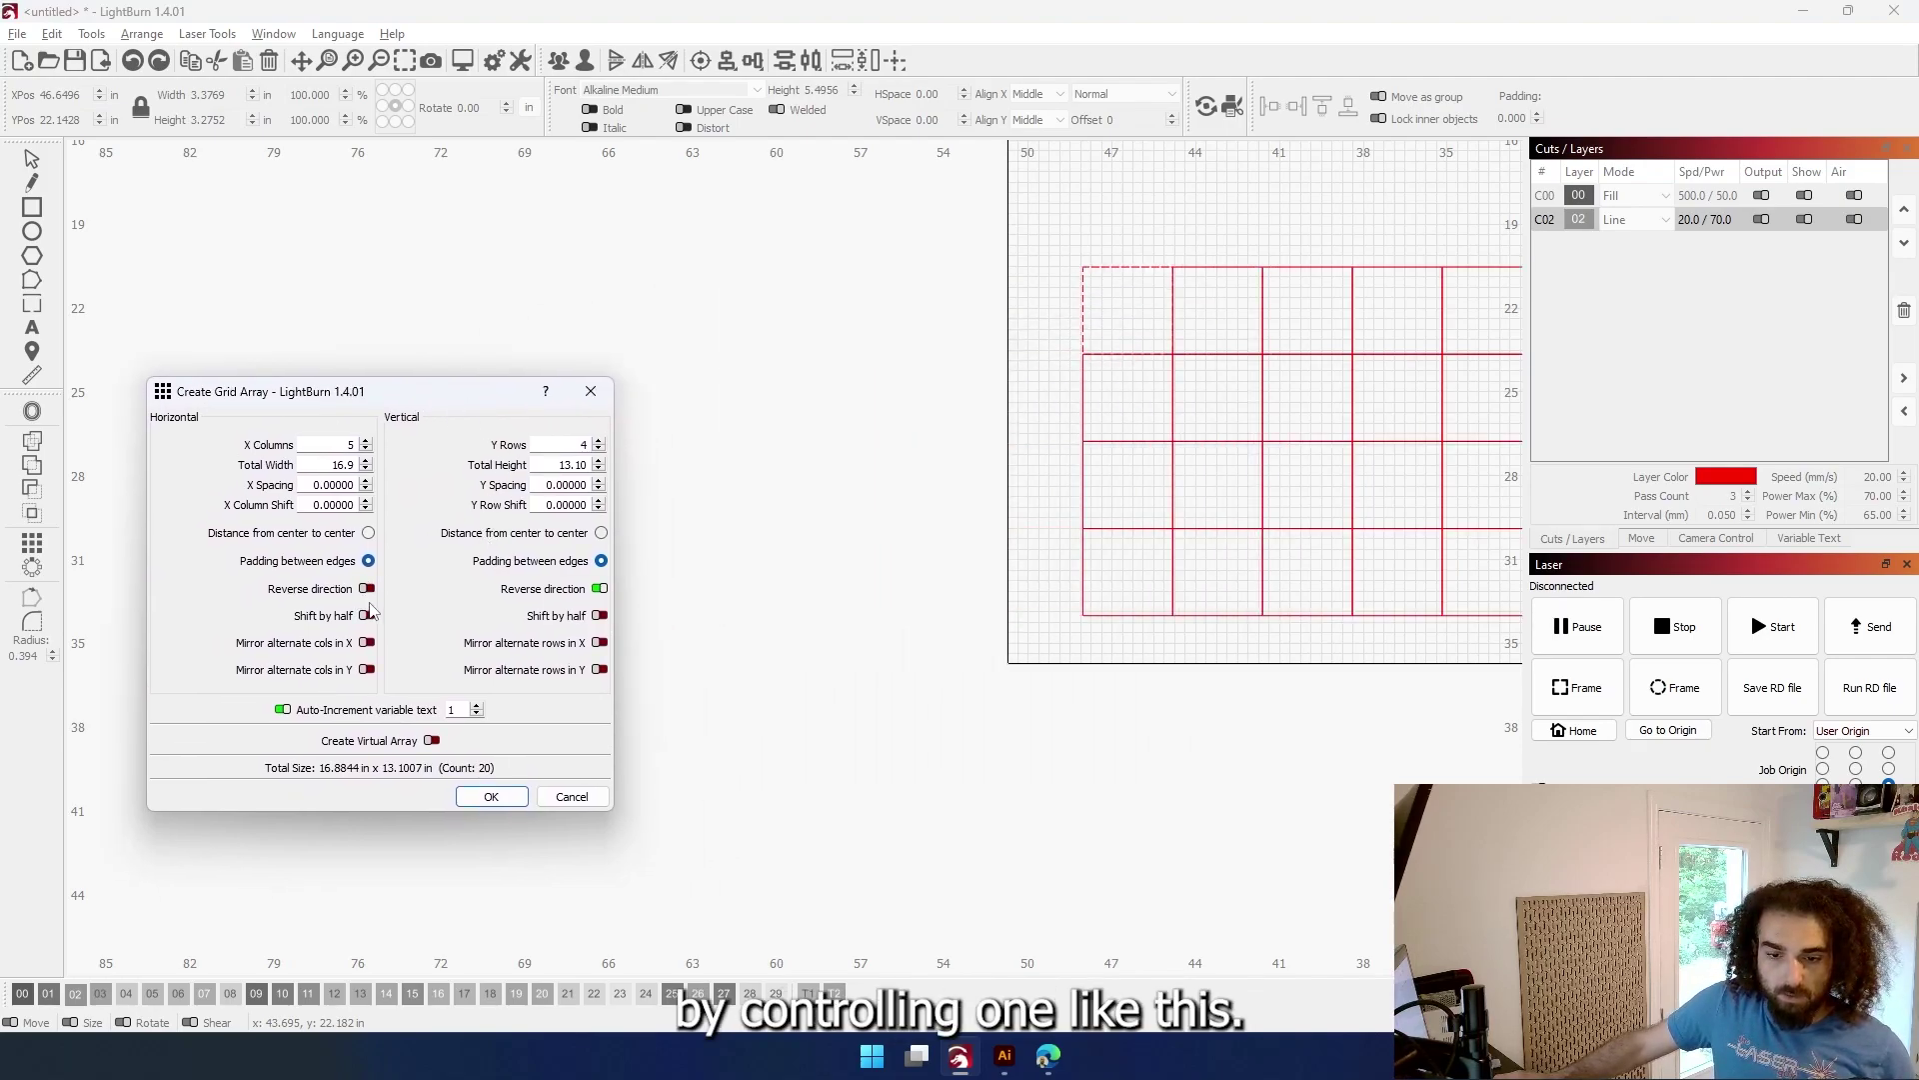
left_click(367, 614)
scroll(637, 556, "right", 5)
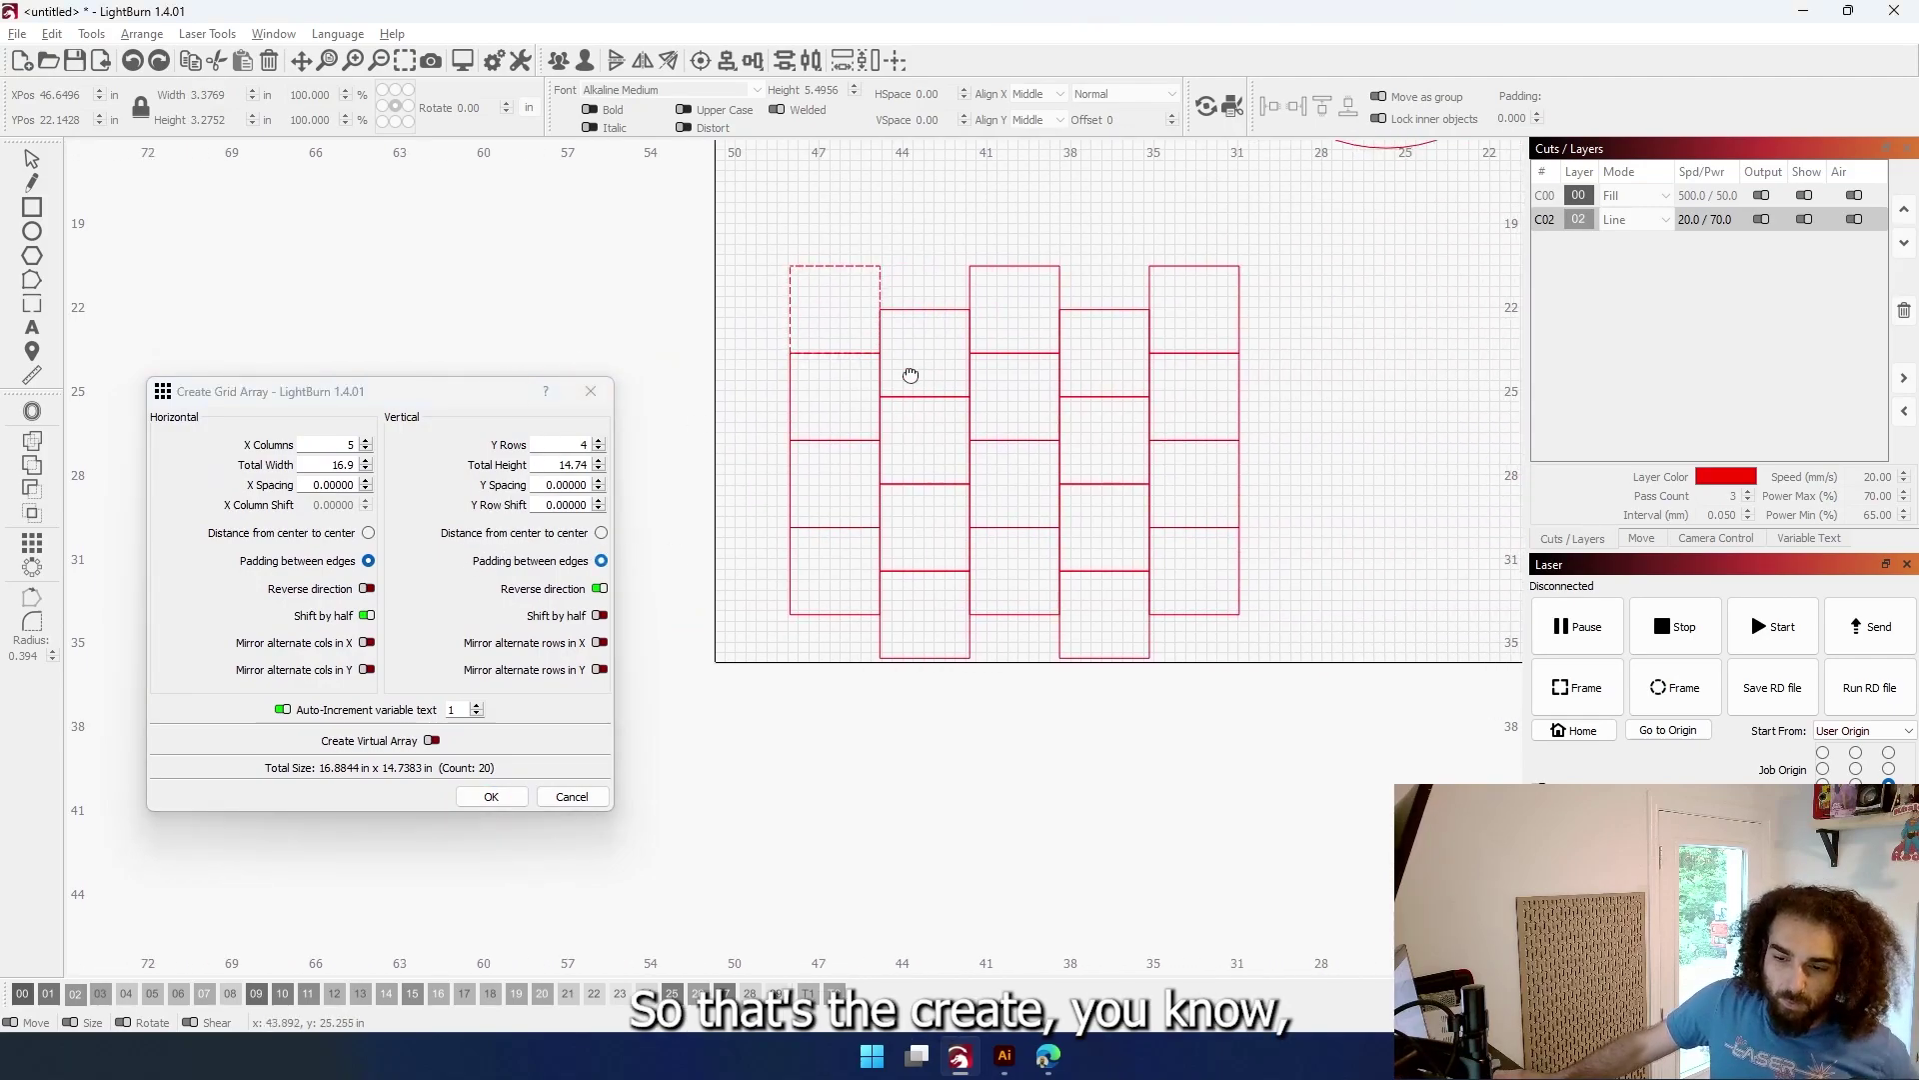
scroll(1025, 345, "up", 3)
scroll(1019, 343, "down", 4)
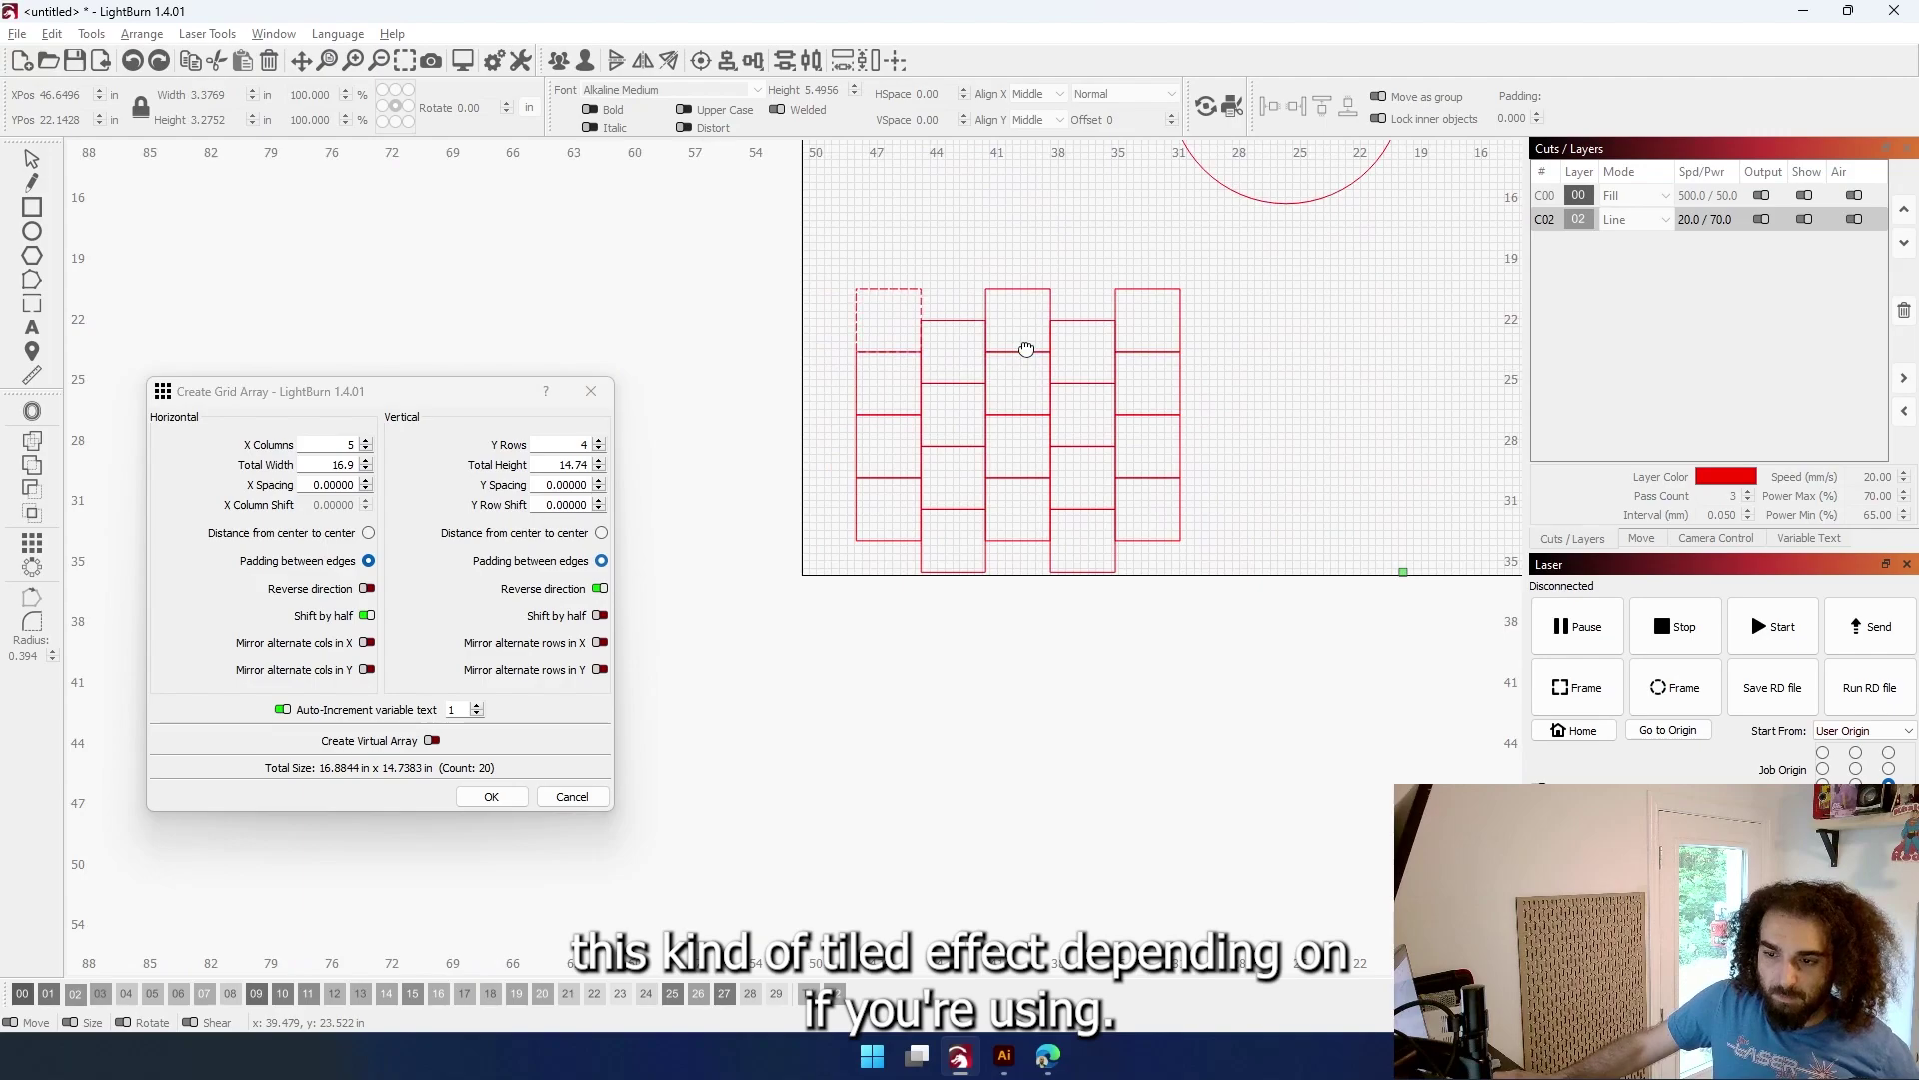
left_click_drag(968, 240, 927, 340)
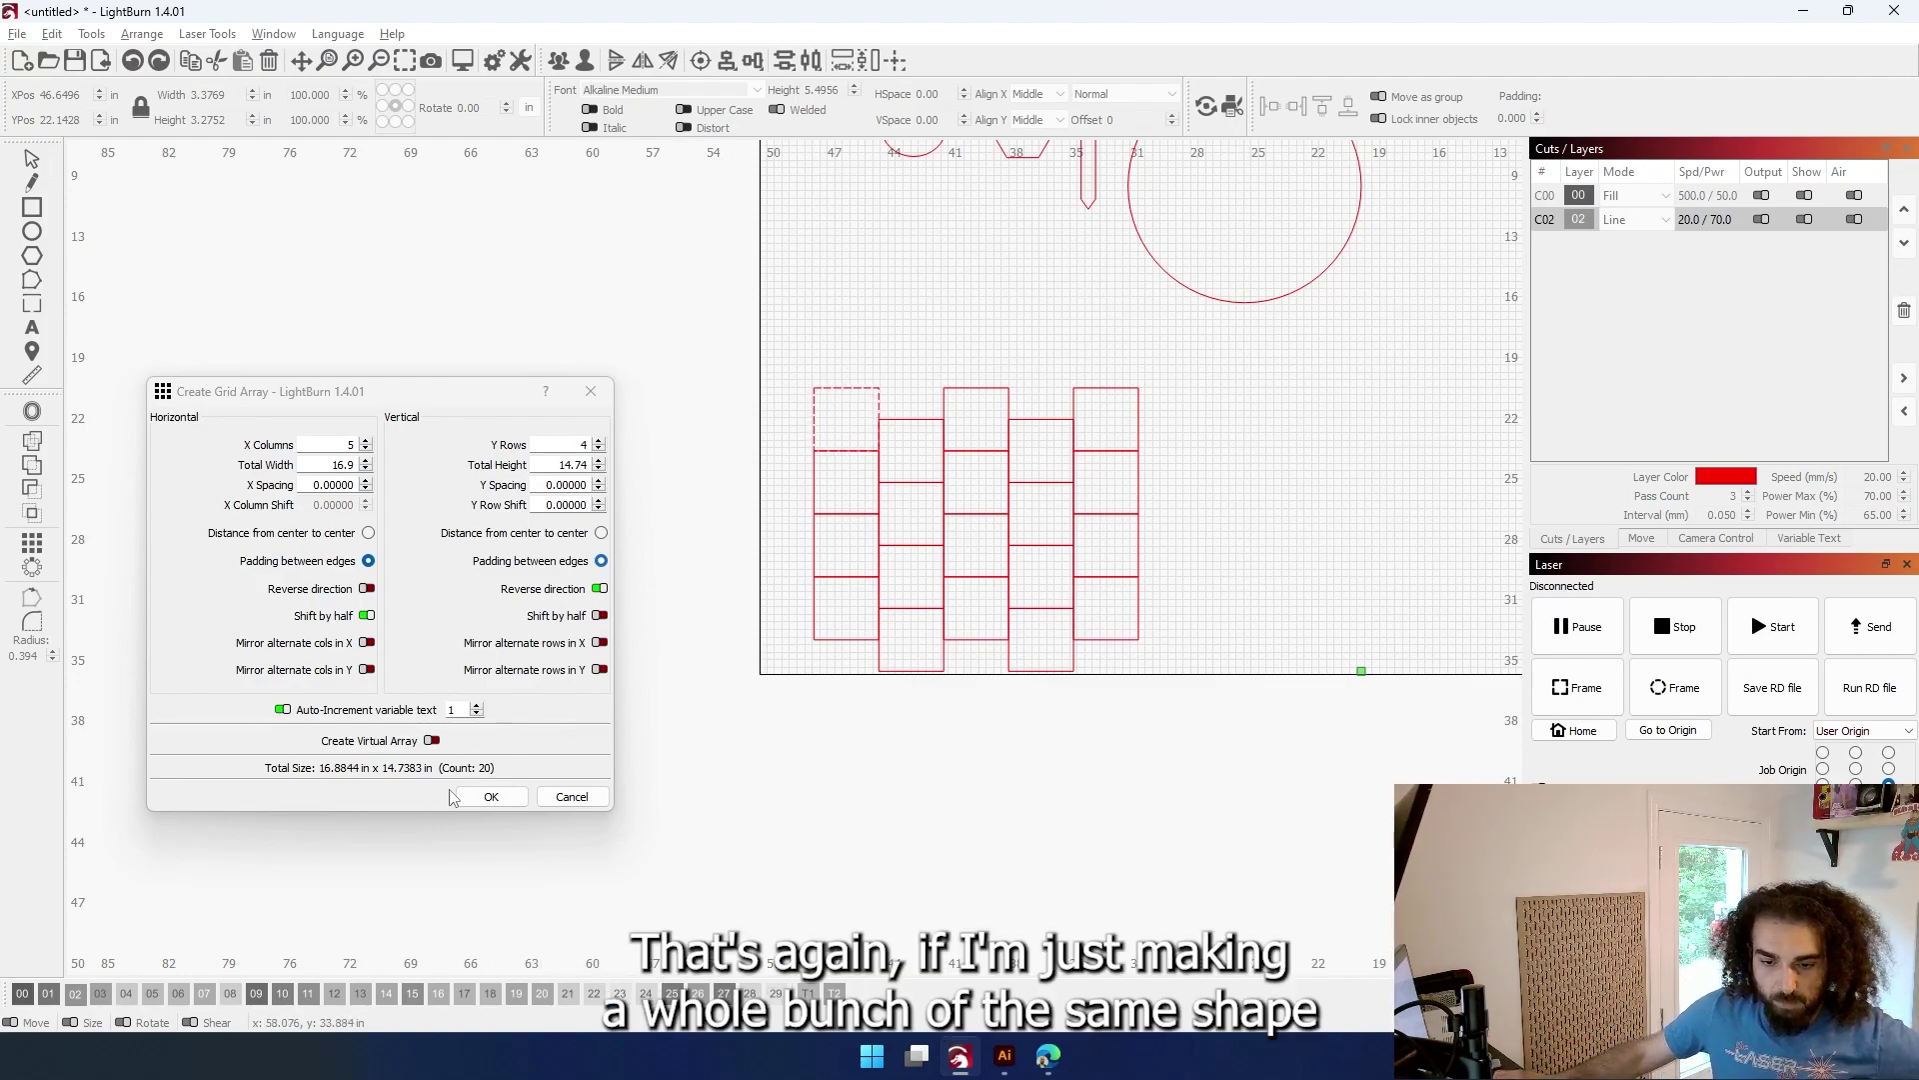
Place the staggered grid, select all tiles, and enable Remove overlapping lines (0.025mm) in Cut Optimization
left_click(492, 797)
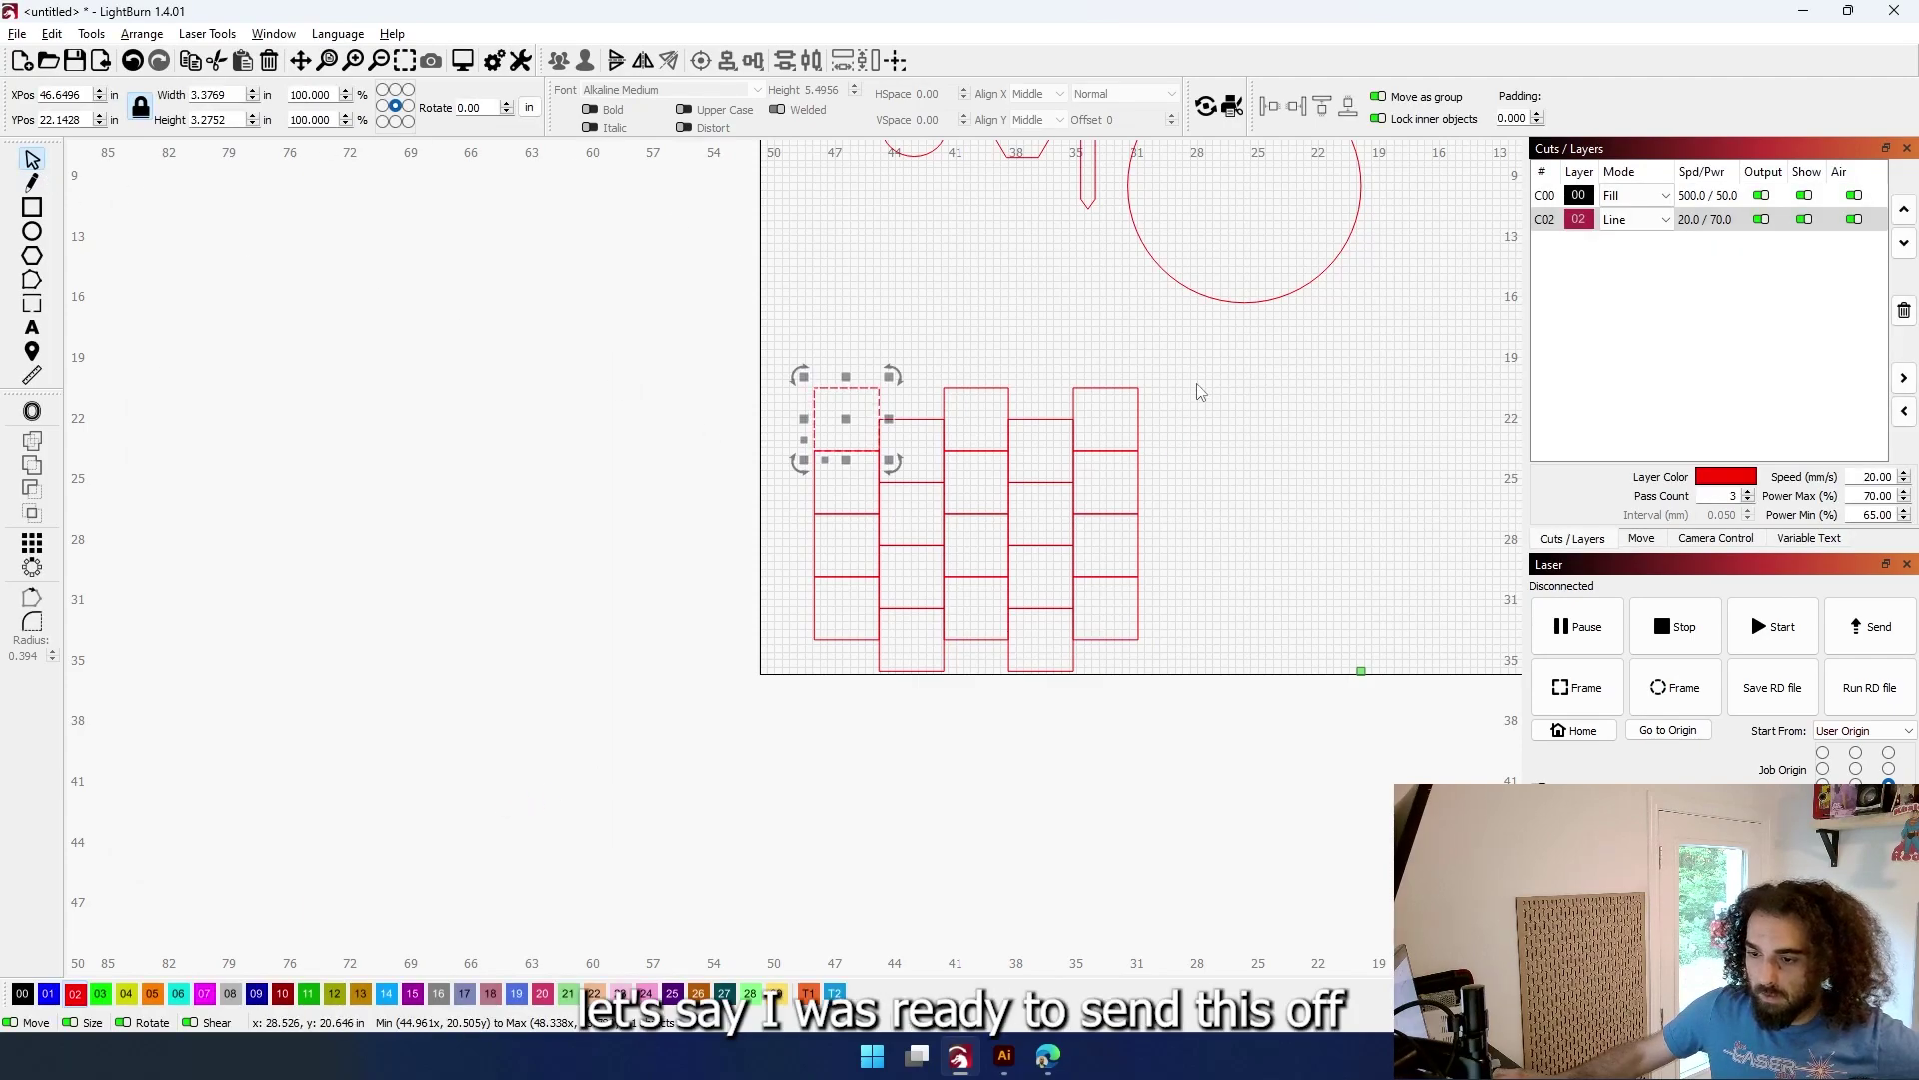
left_click_drag(1197, 368, 612, 895)
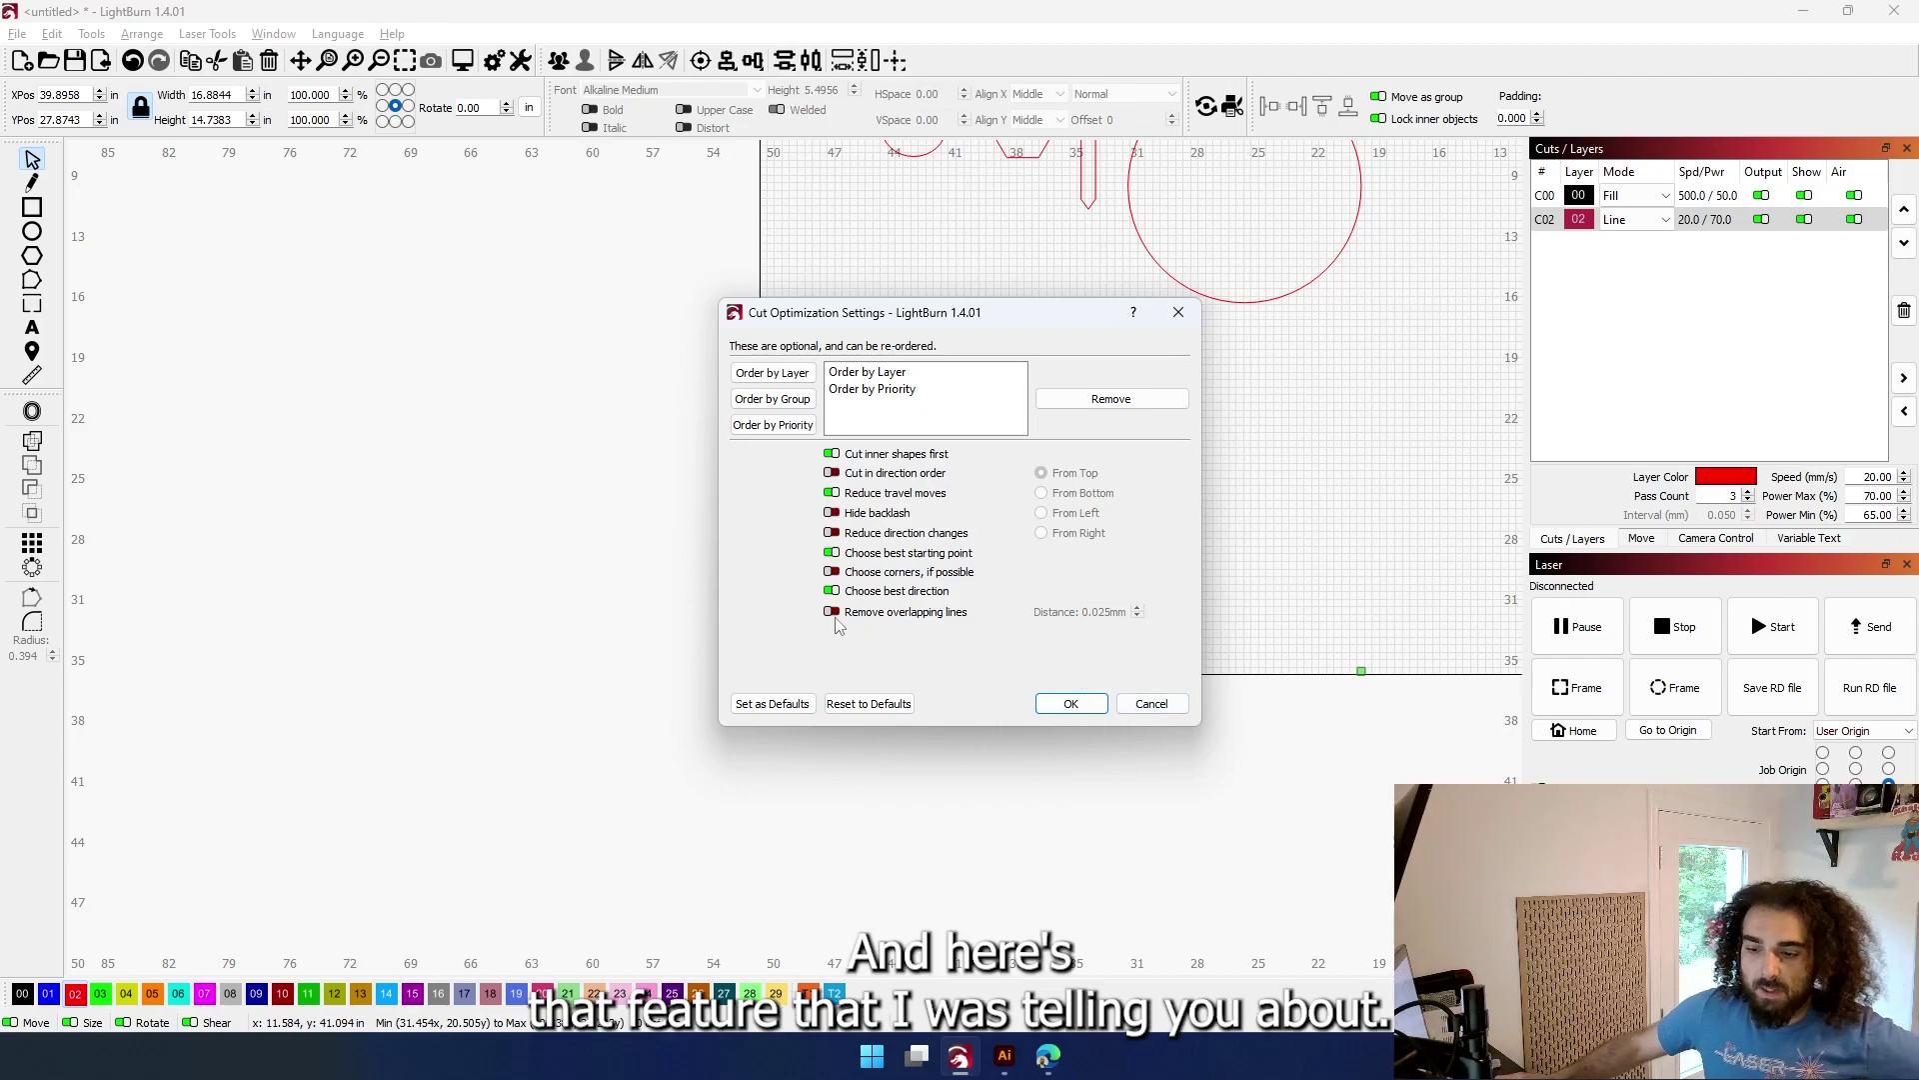
left_click(843, 613)
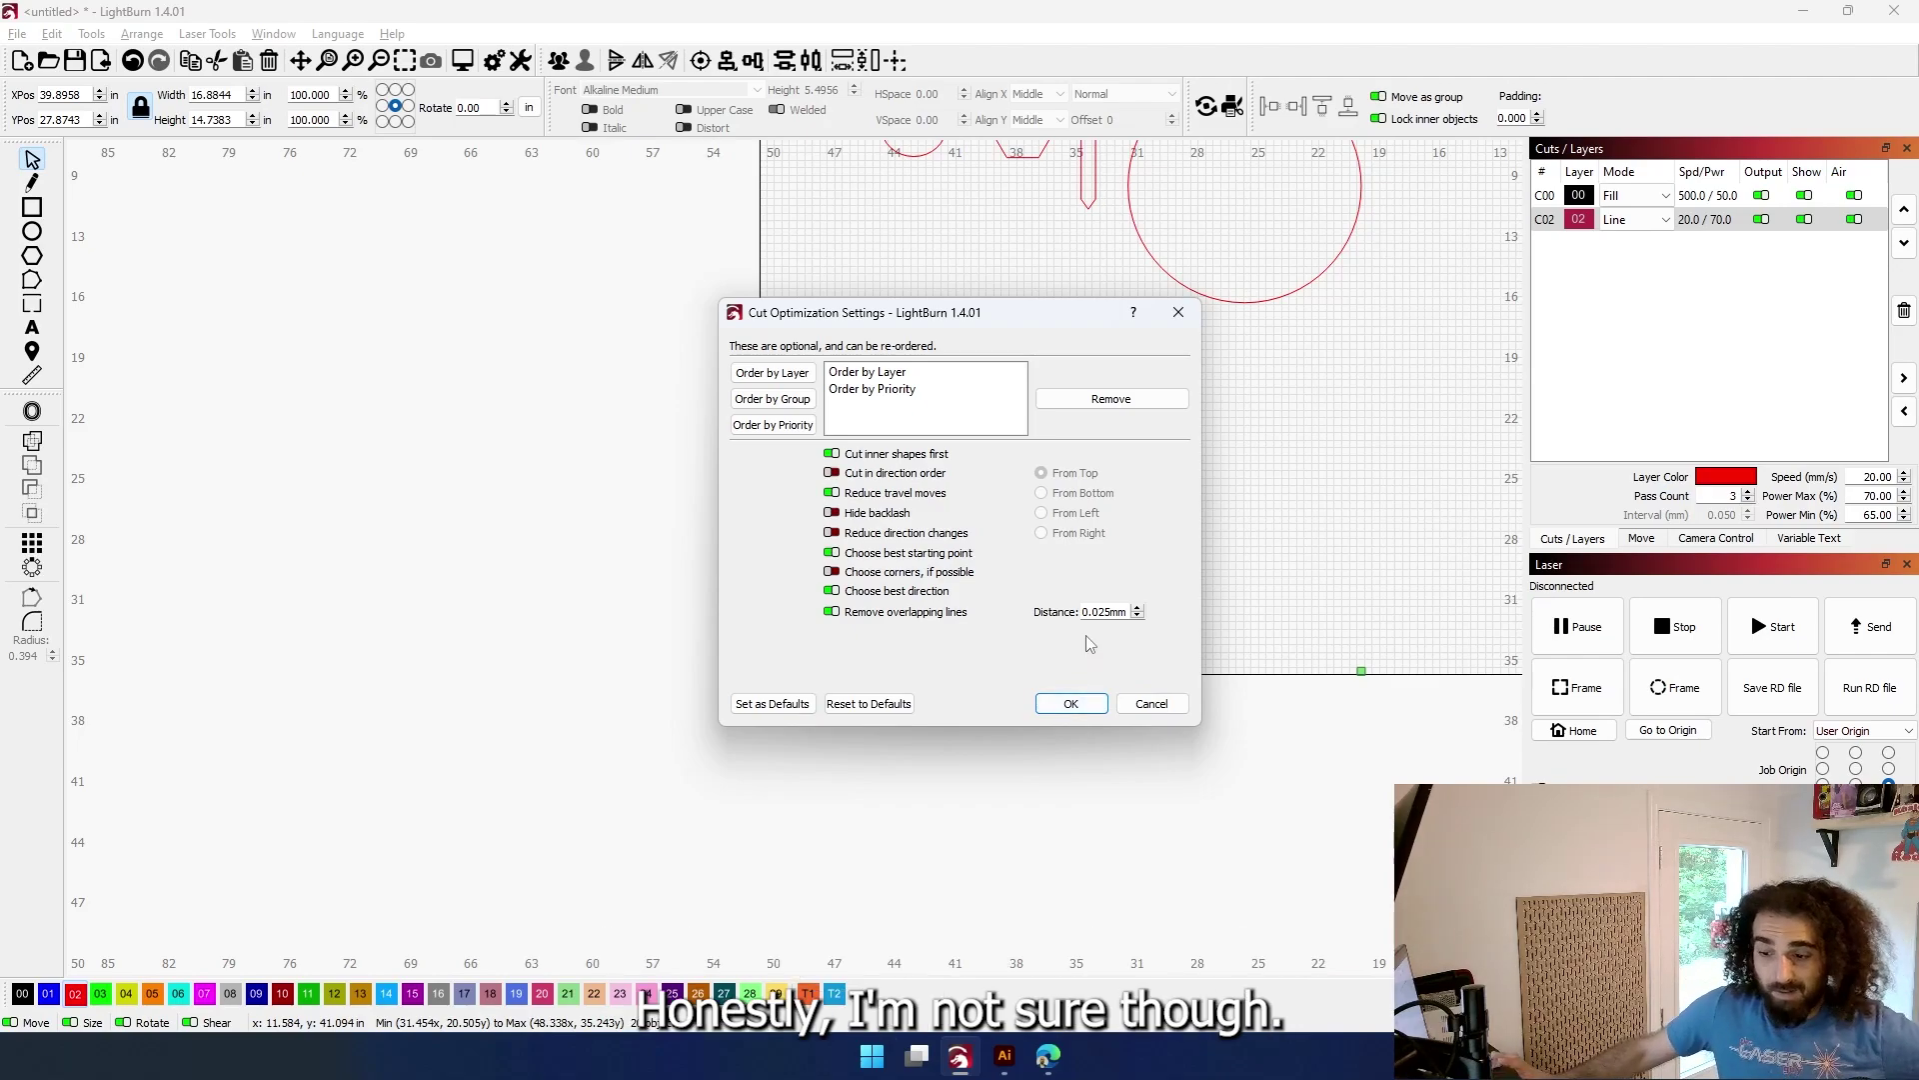
left_click(1070, 702)
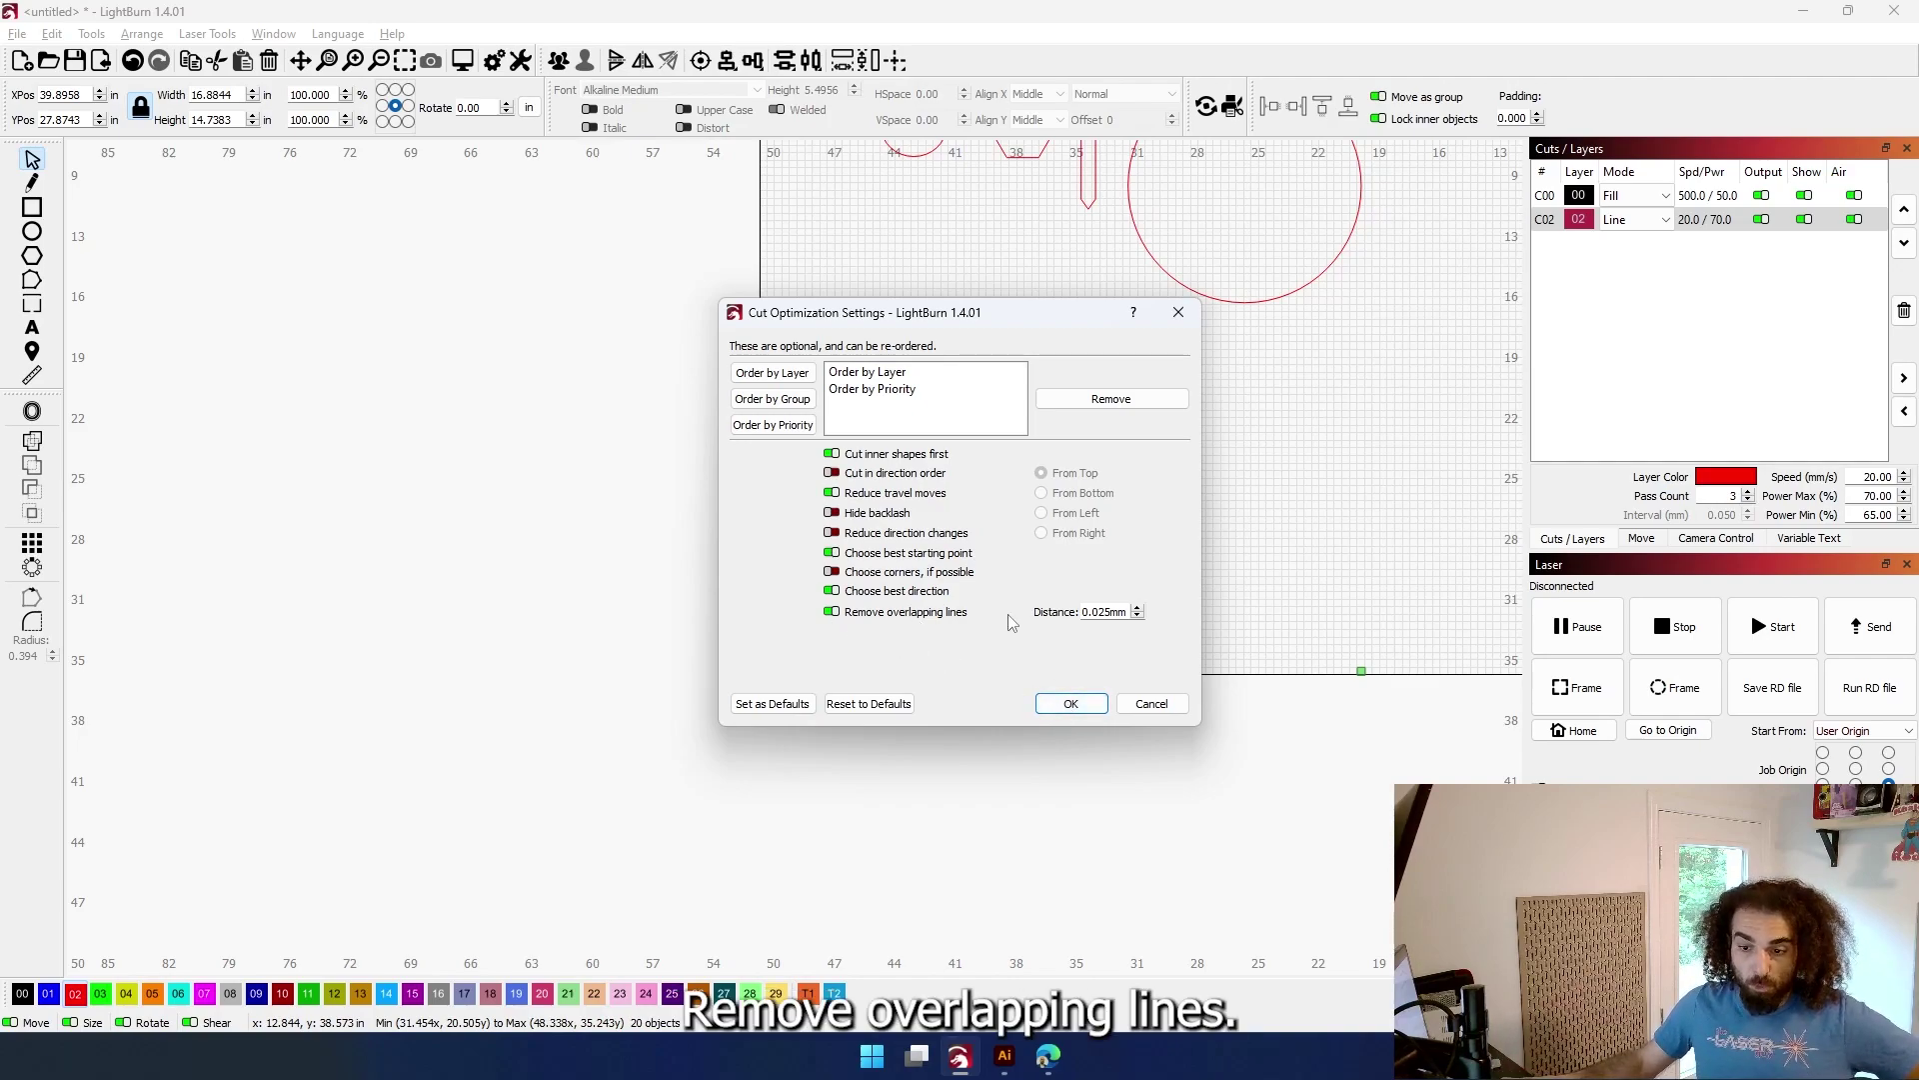
left_click(1070, 702)
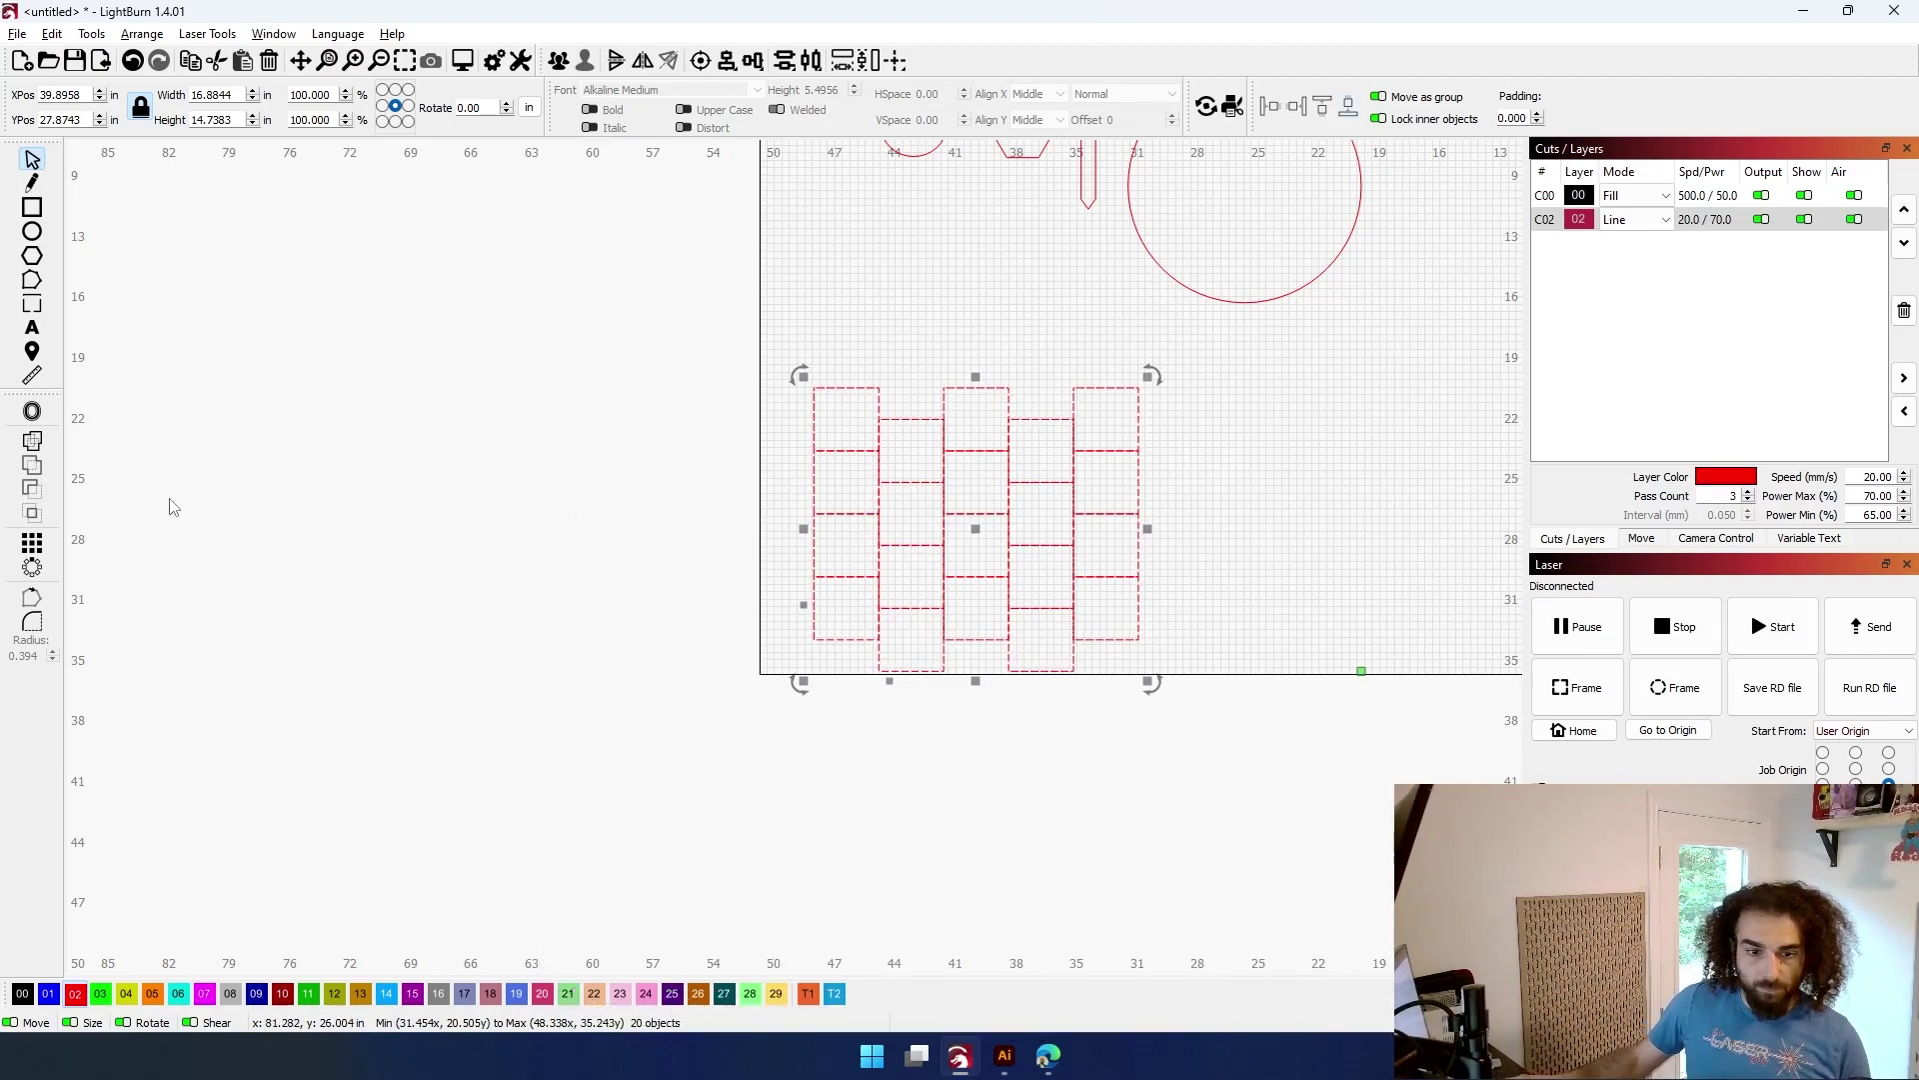
Move the grid's top-left square up, out above the rest of the grid
left_click(34, 621)
scroll(743, 383, "up", 3)
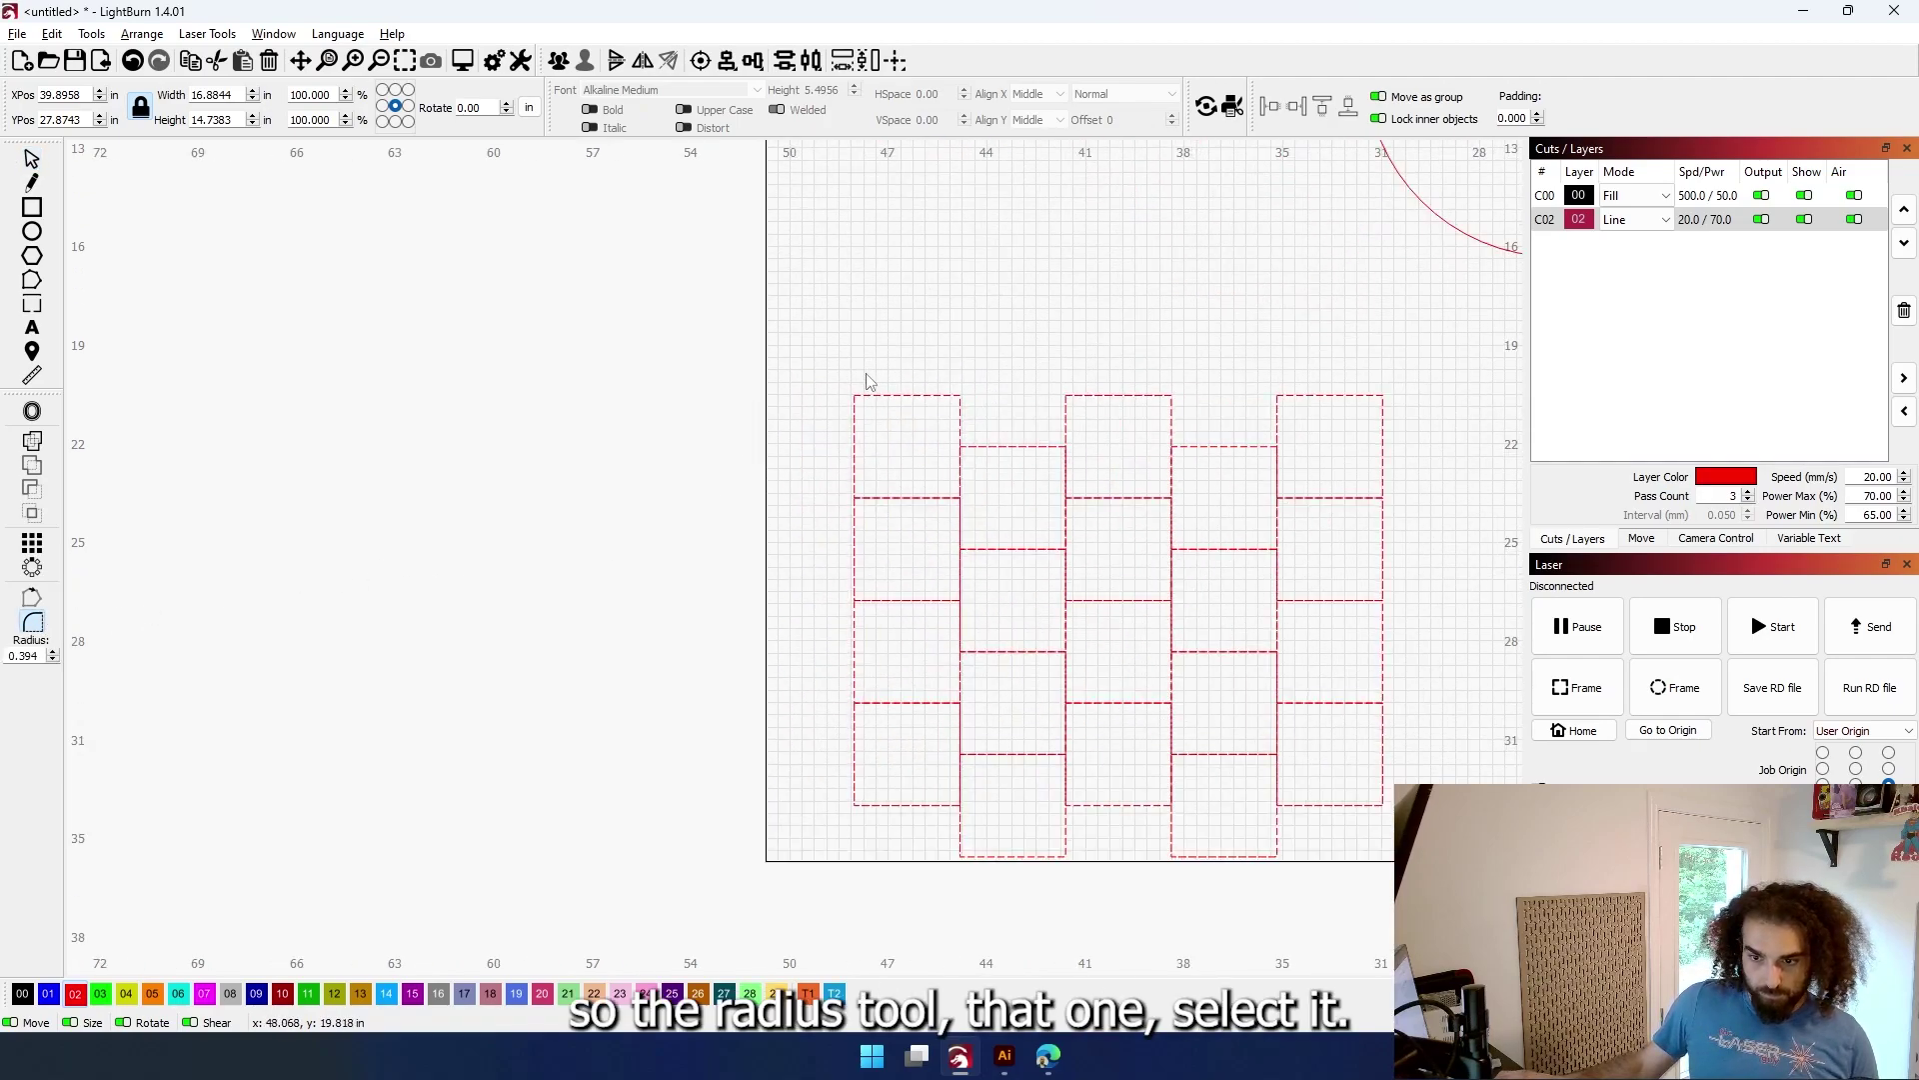
left_click(868, 397)
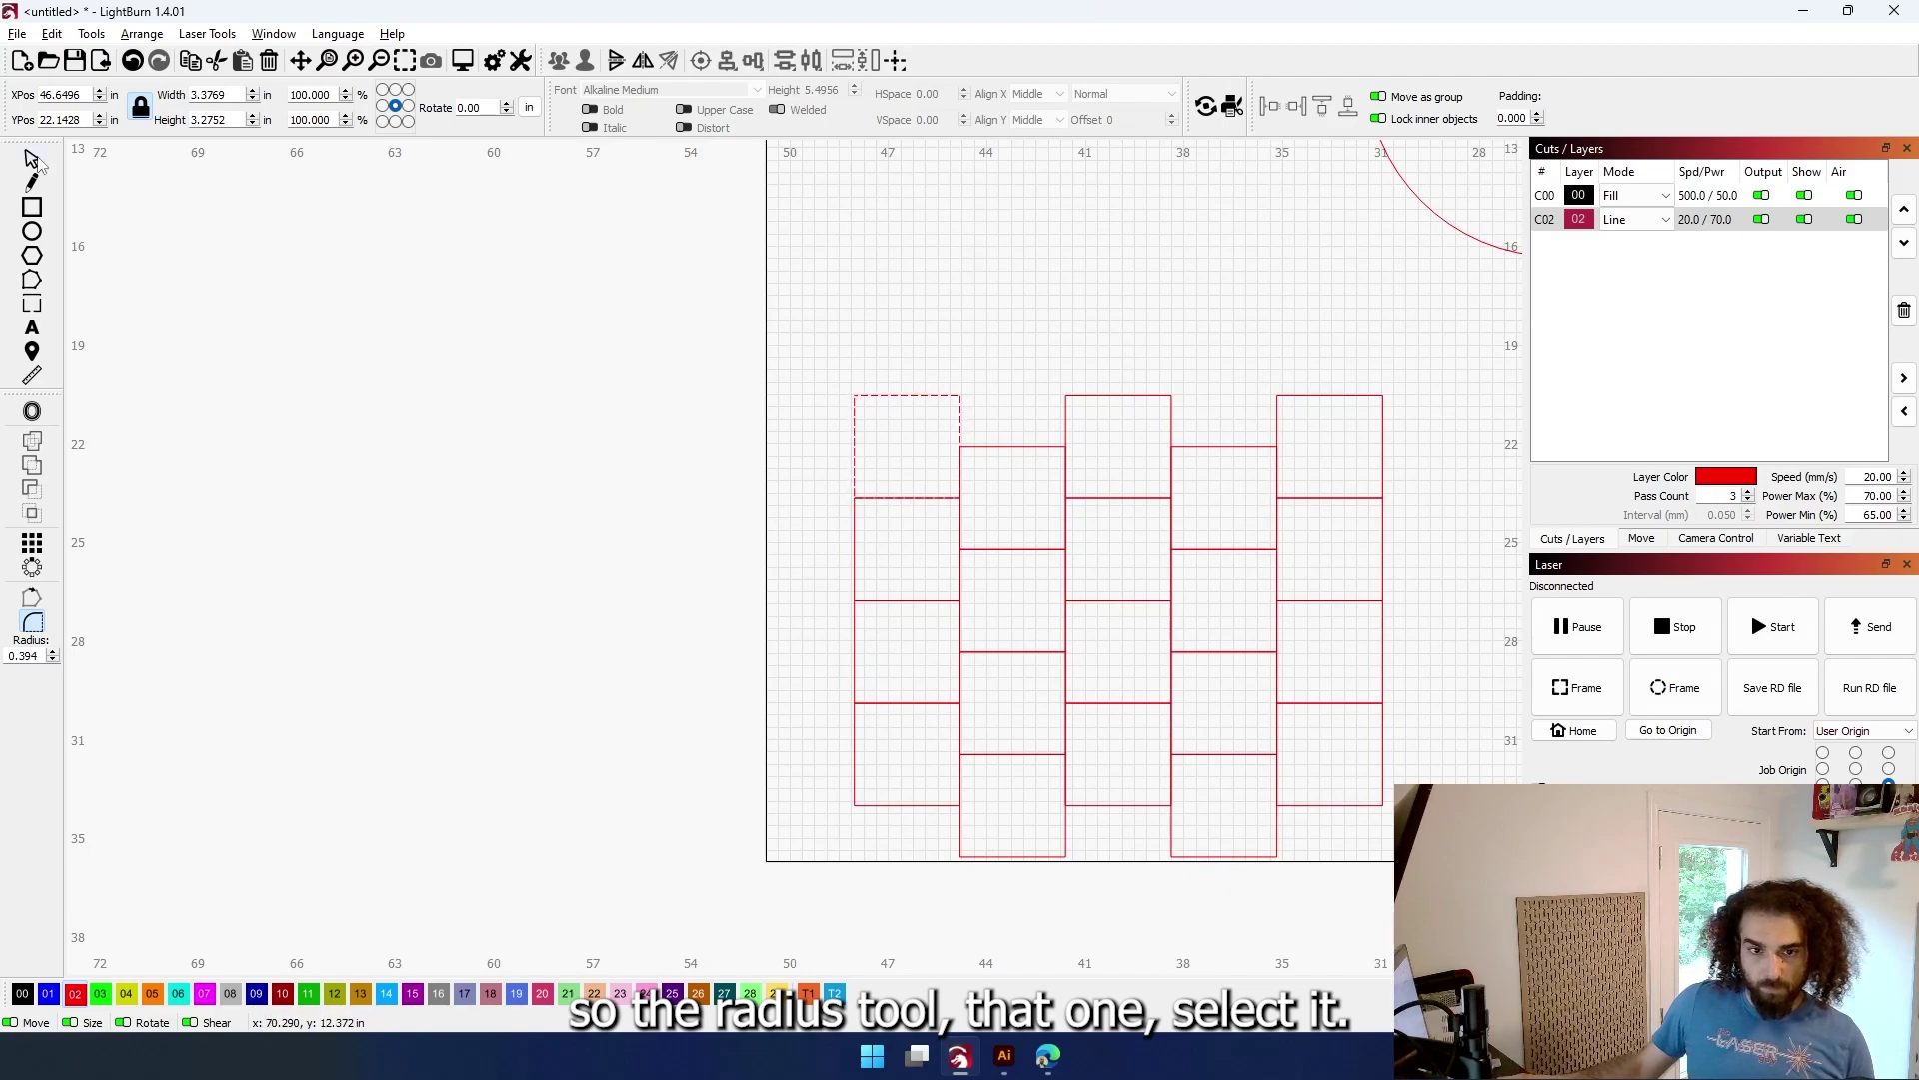
left_click(31, 160)
left_click_drag(893, 397, 891, 226)
Round the separated square's corners with the Radius tool set to 0.25 in
left_click(33, 622)
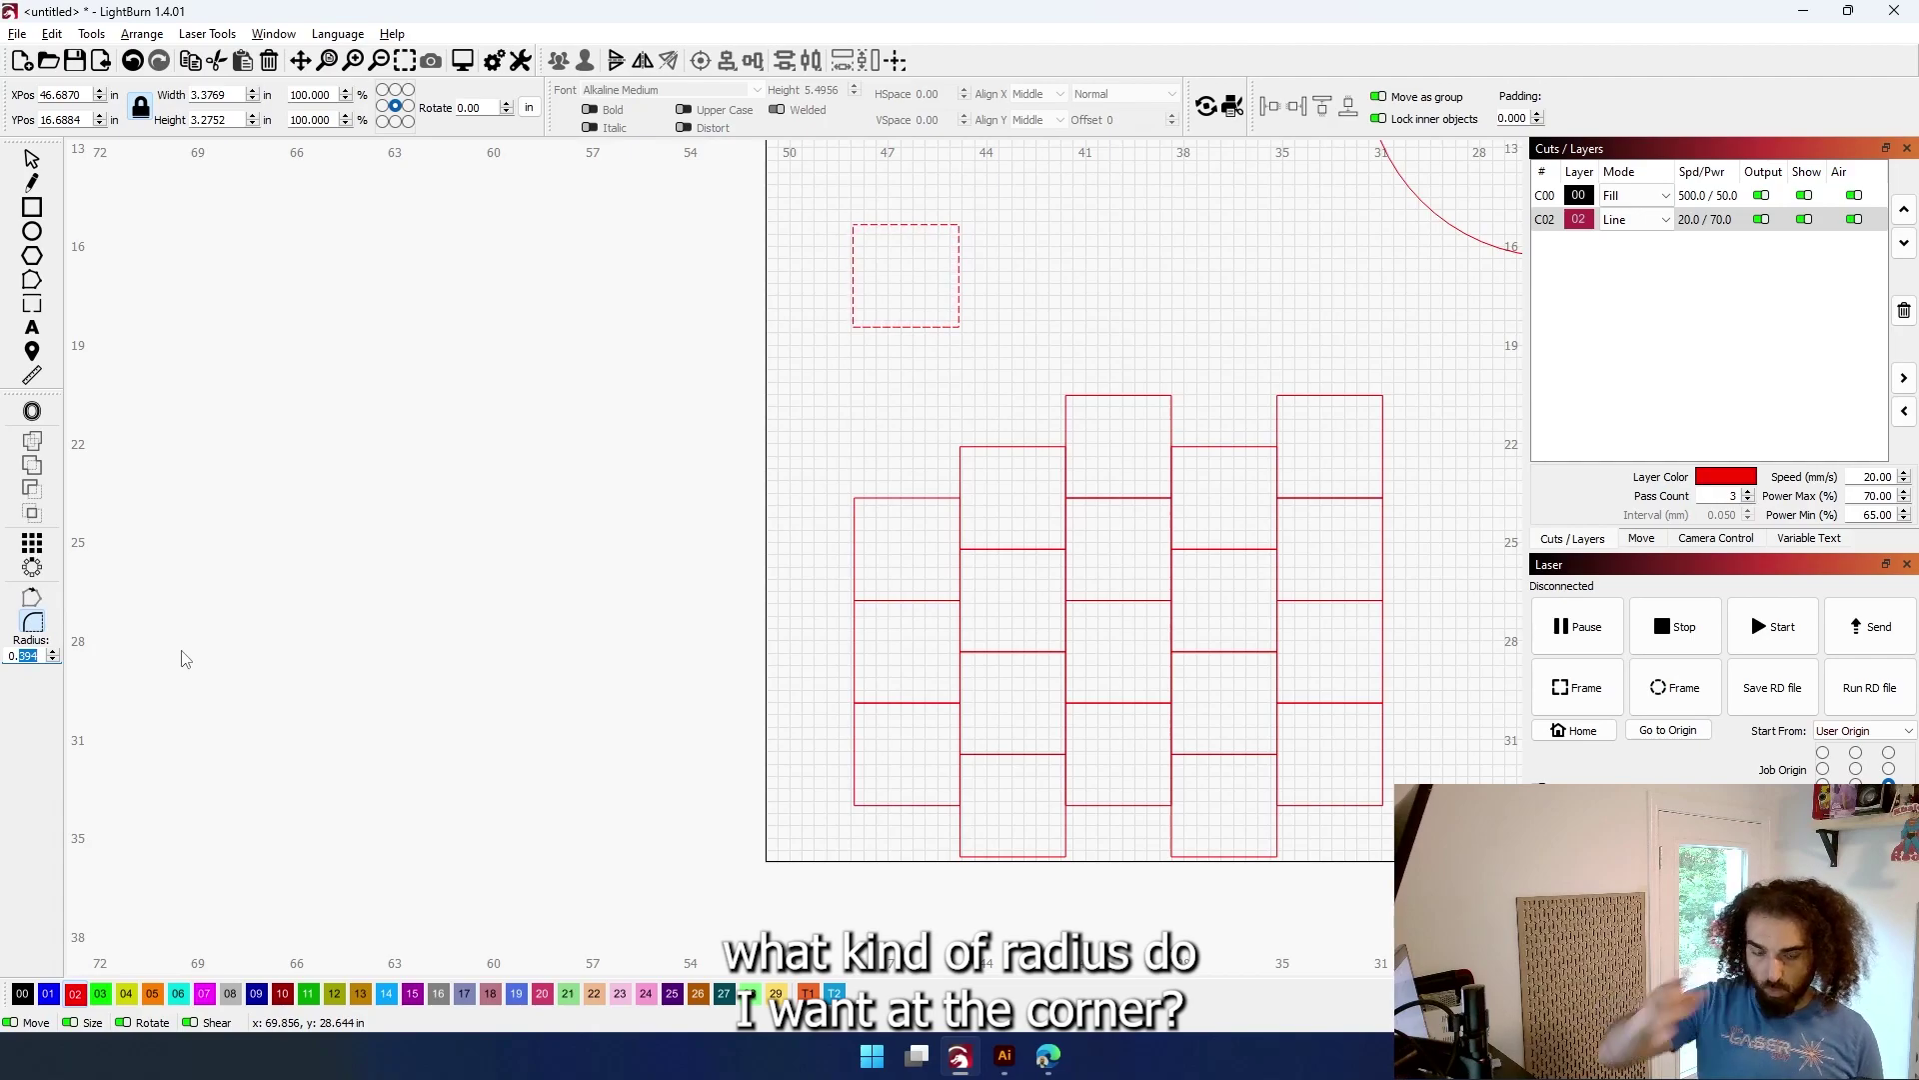
type("25")
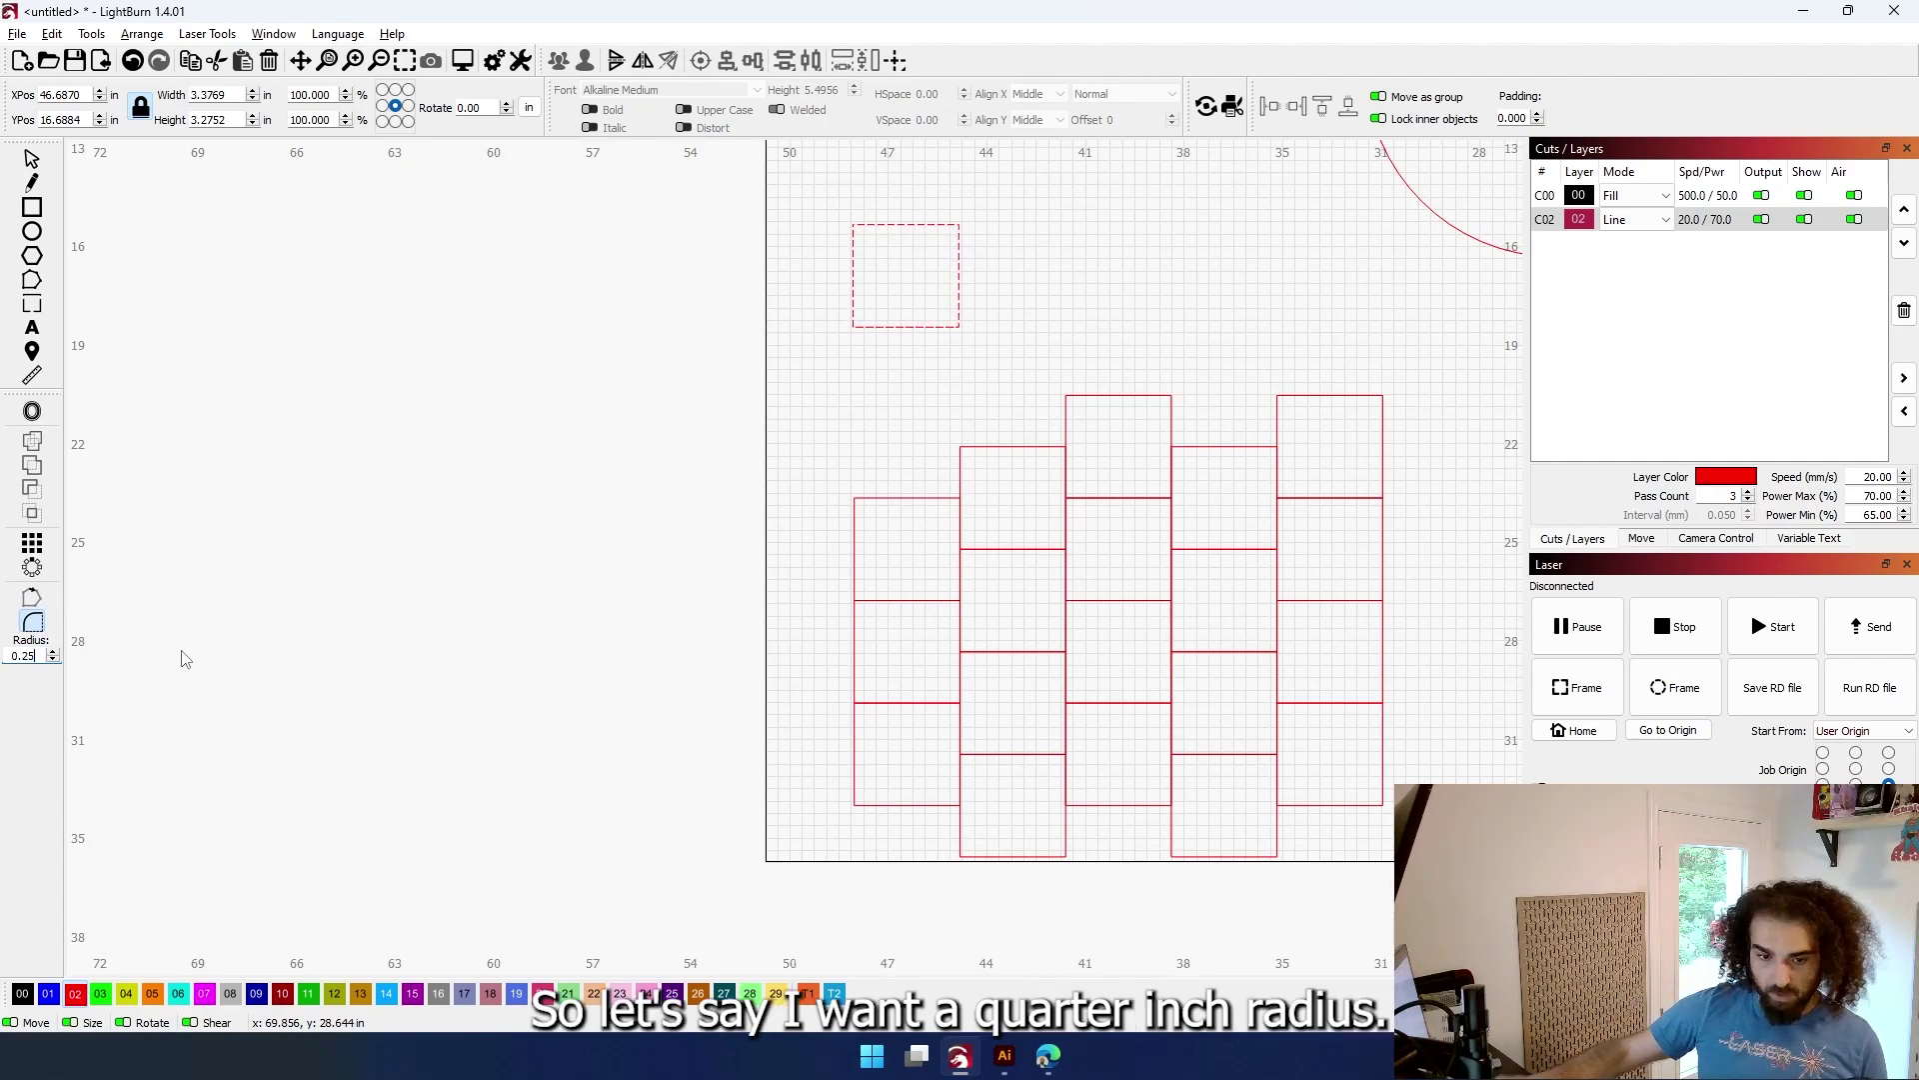
scroll(861, 227, "up", 5)
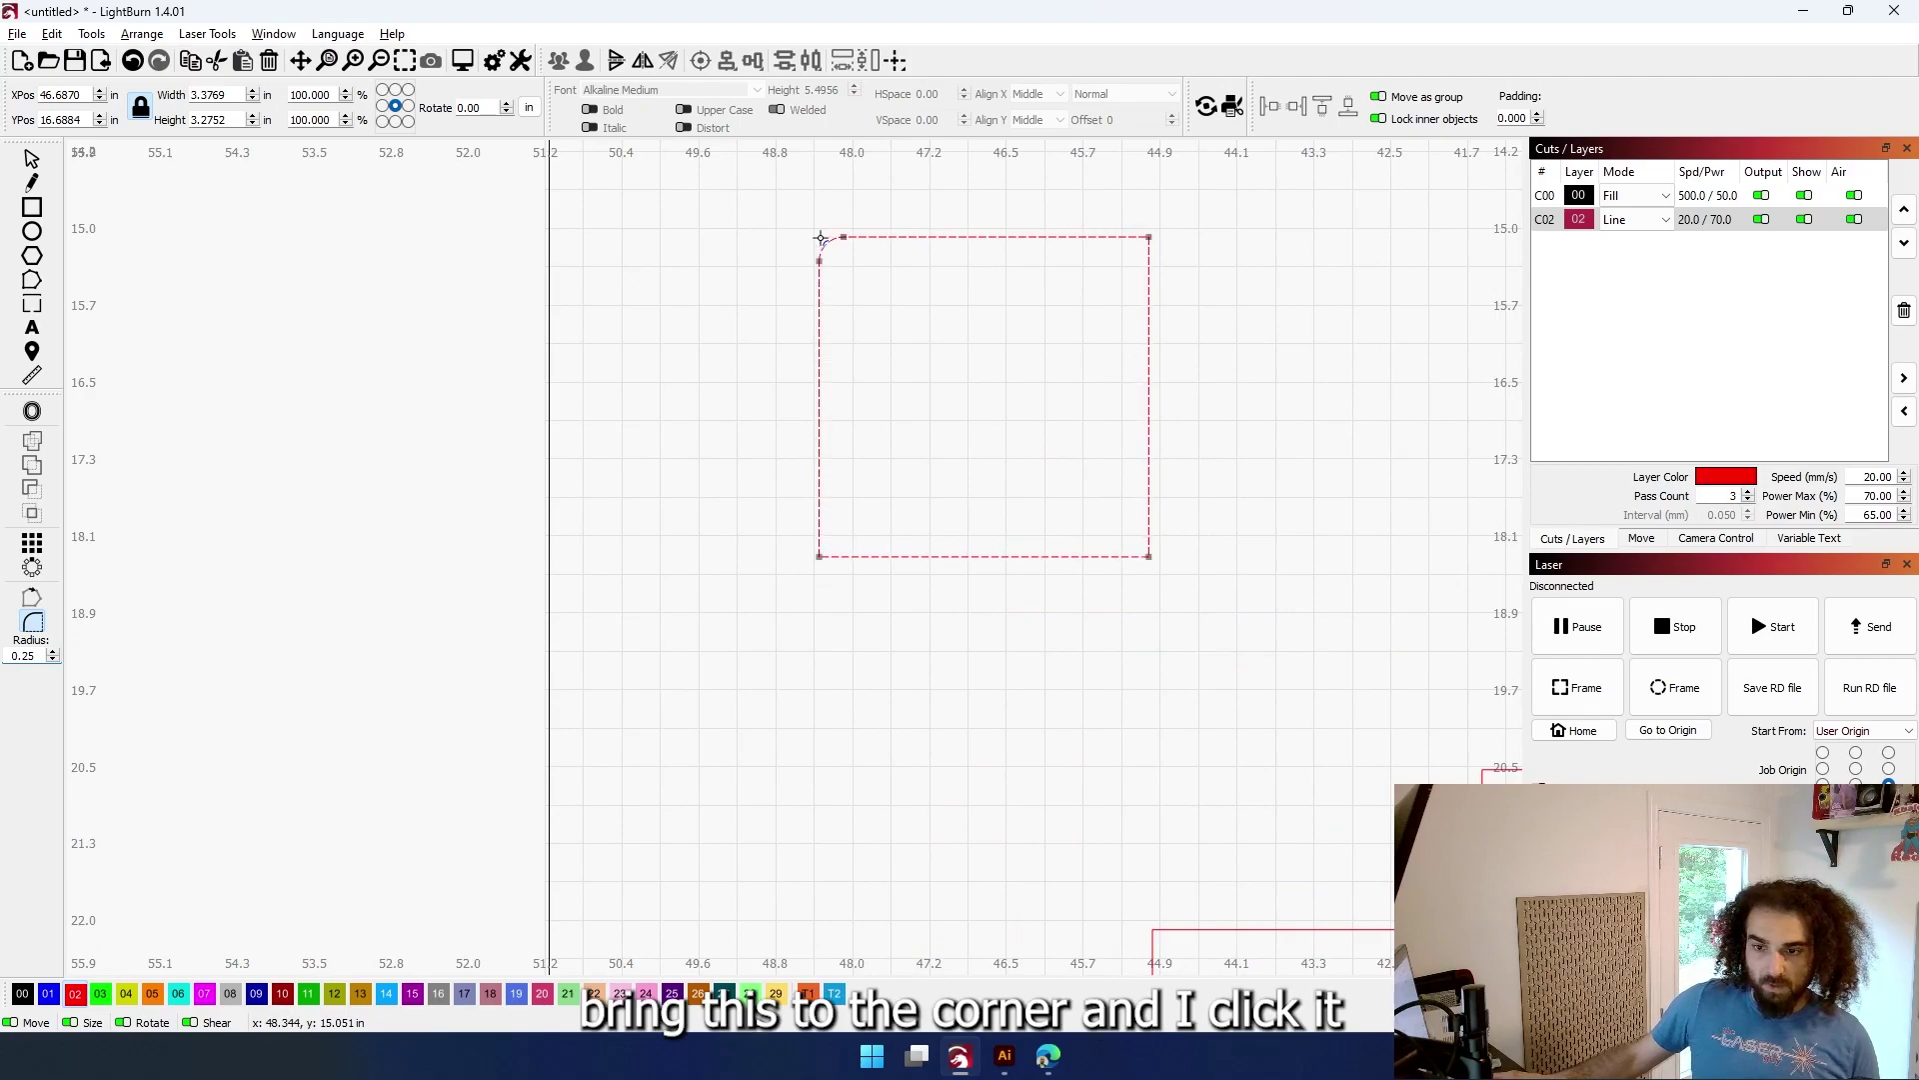
left_click(1146, 238)
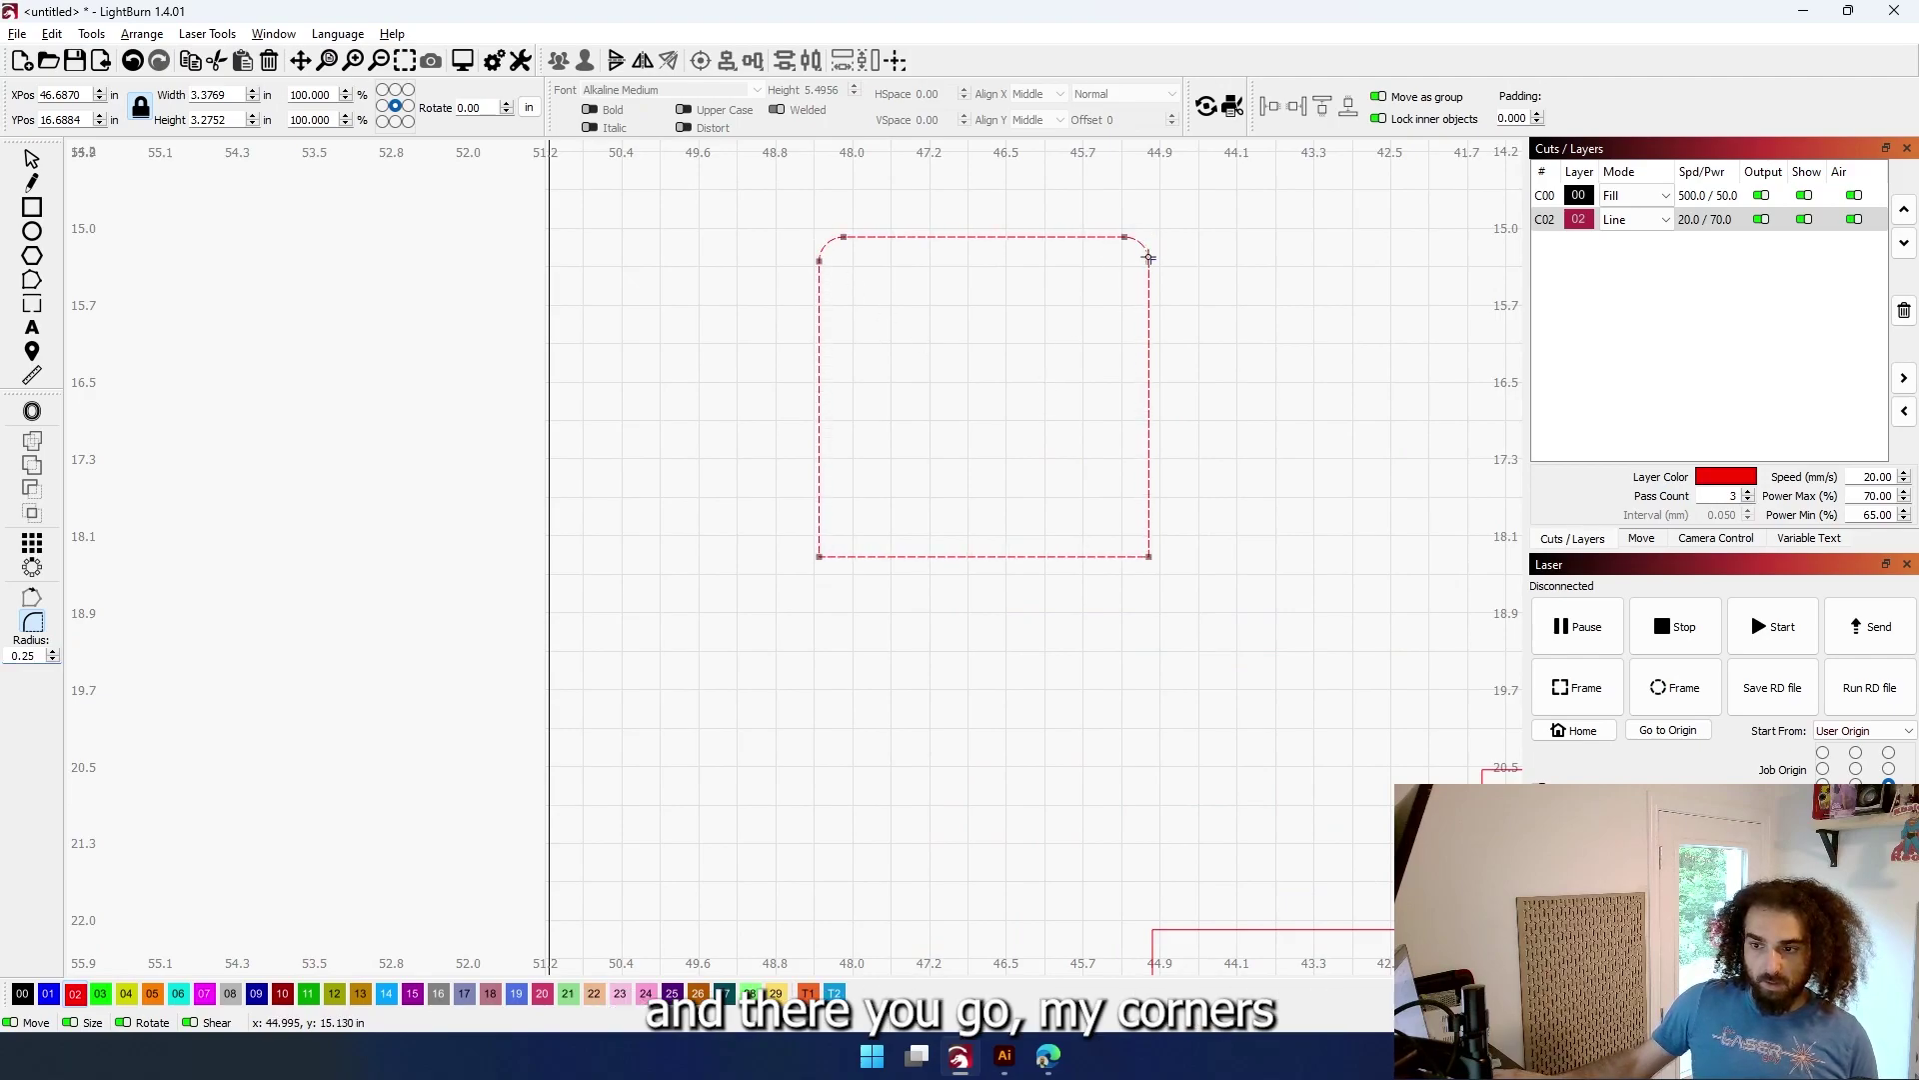
left_click(1148, 558)
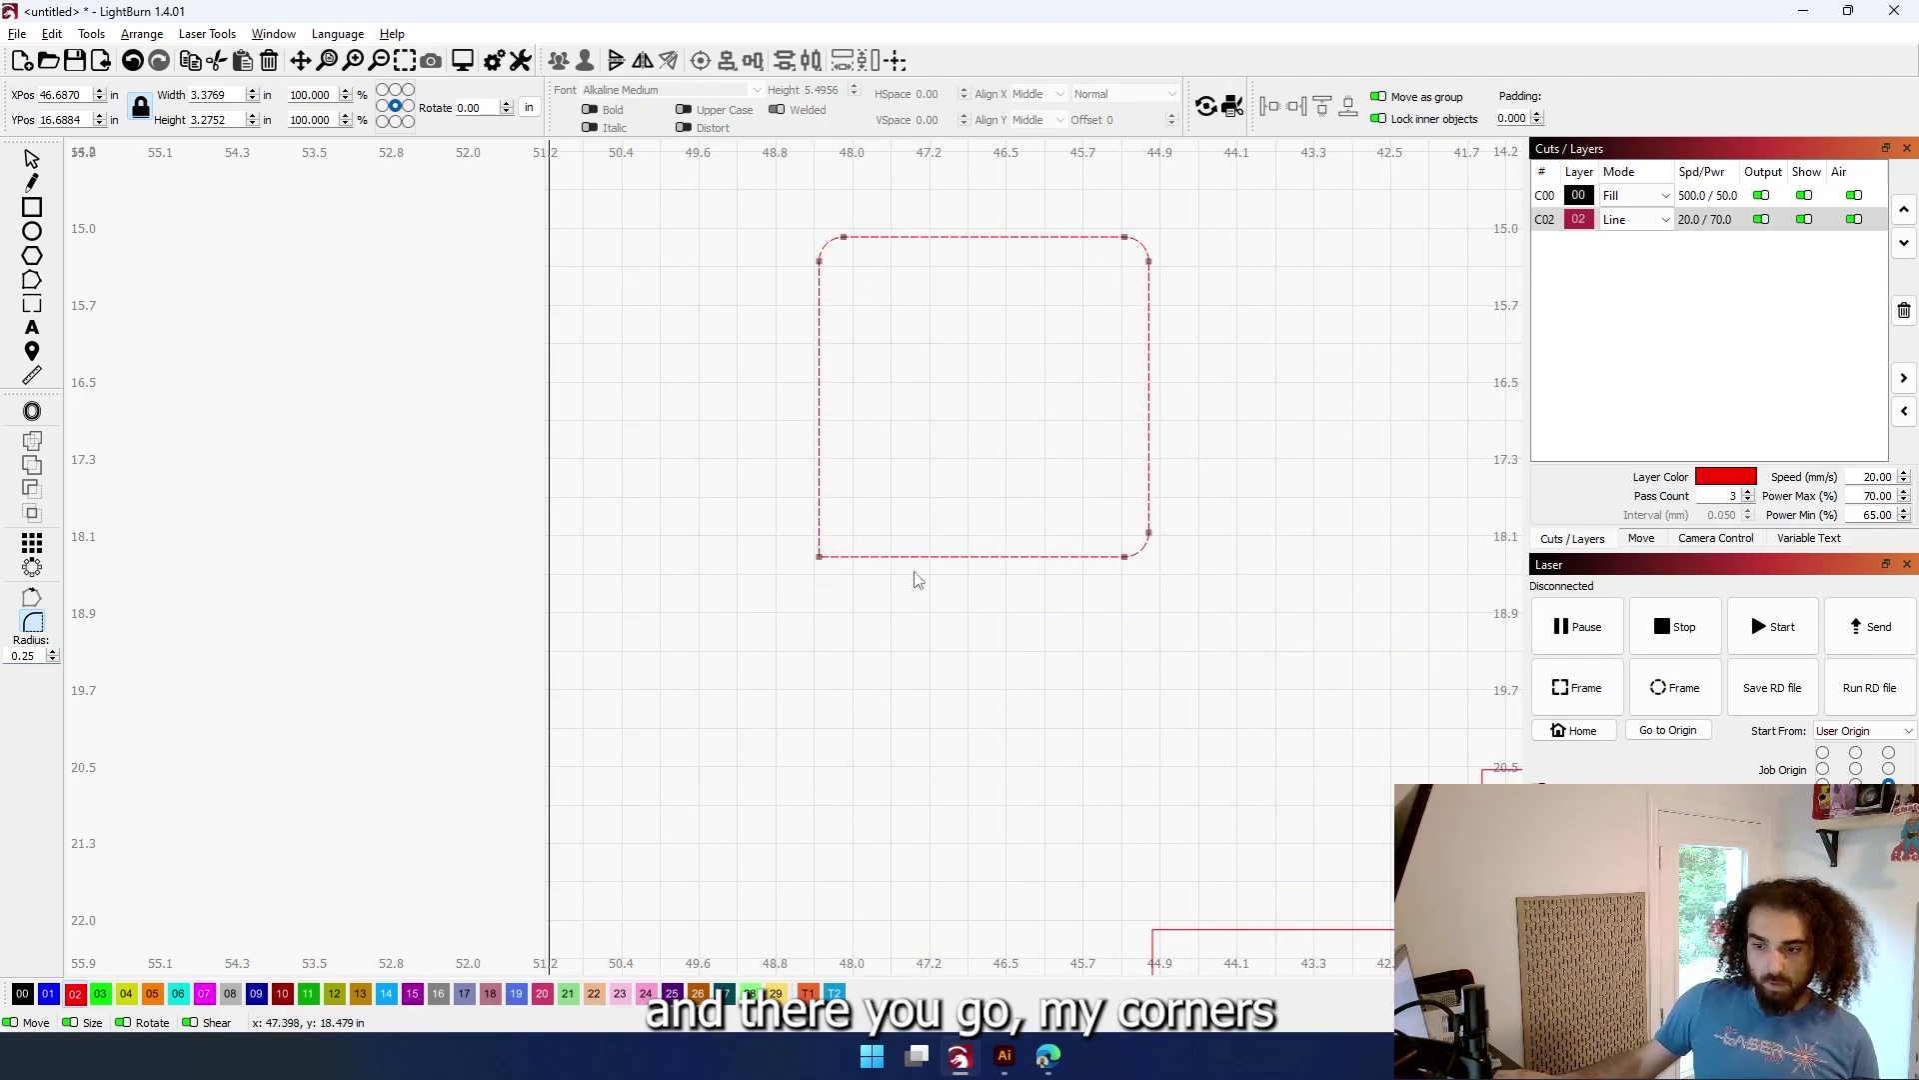
left_click(816, 556)
left_click(31, 158)
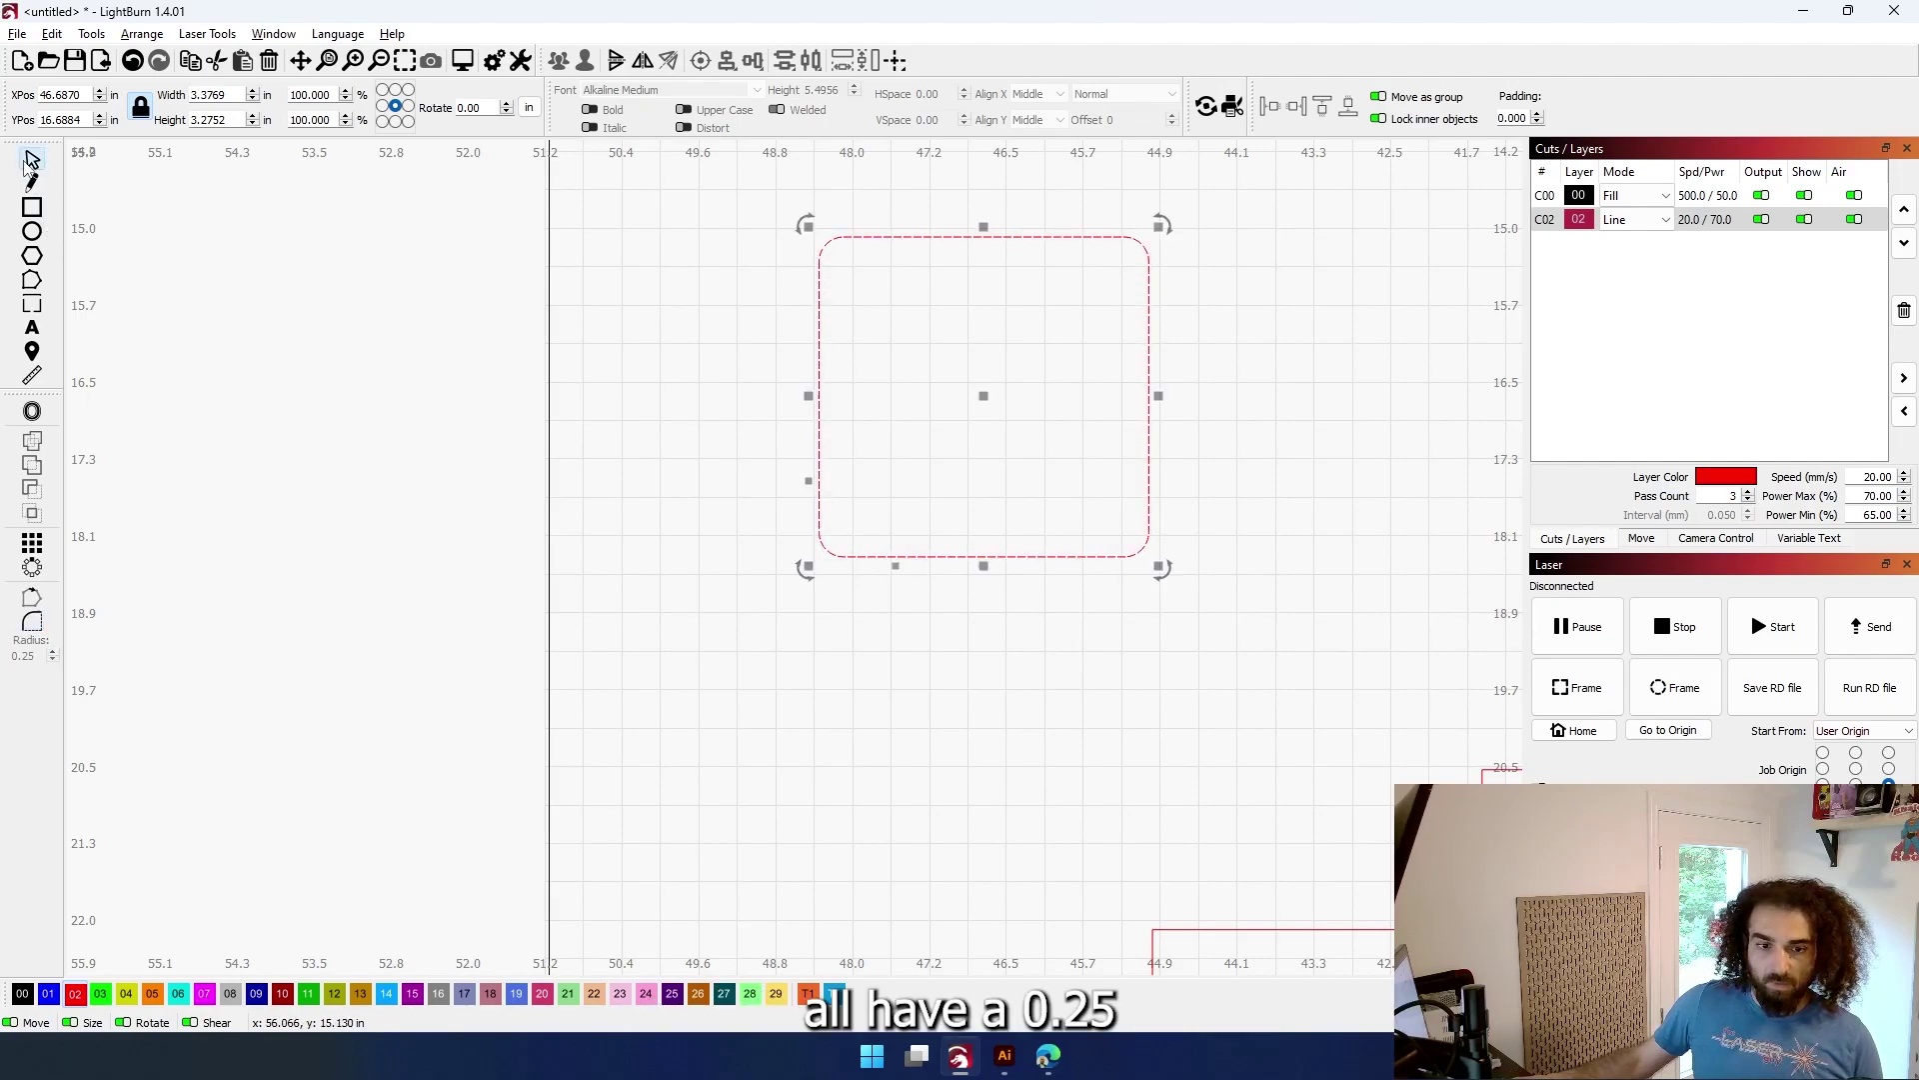
left_click(163, 504)
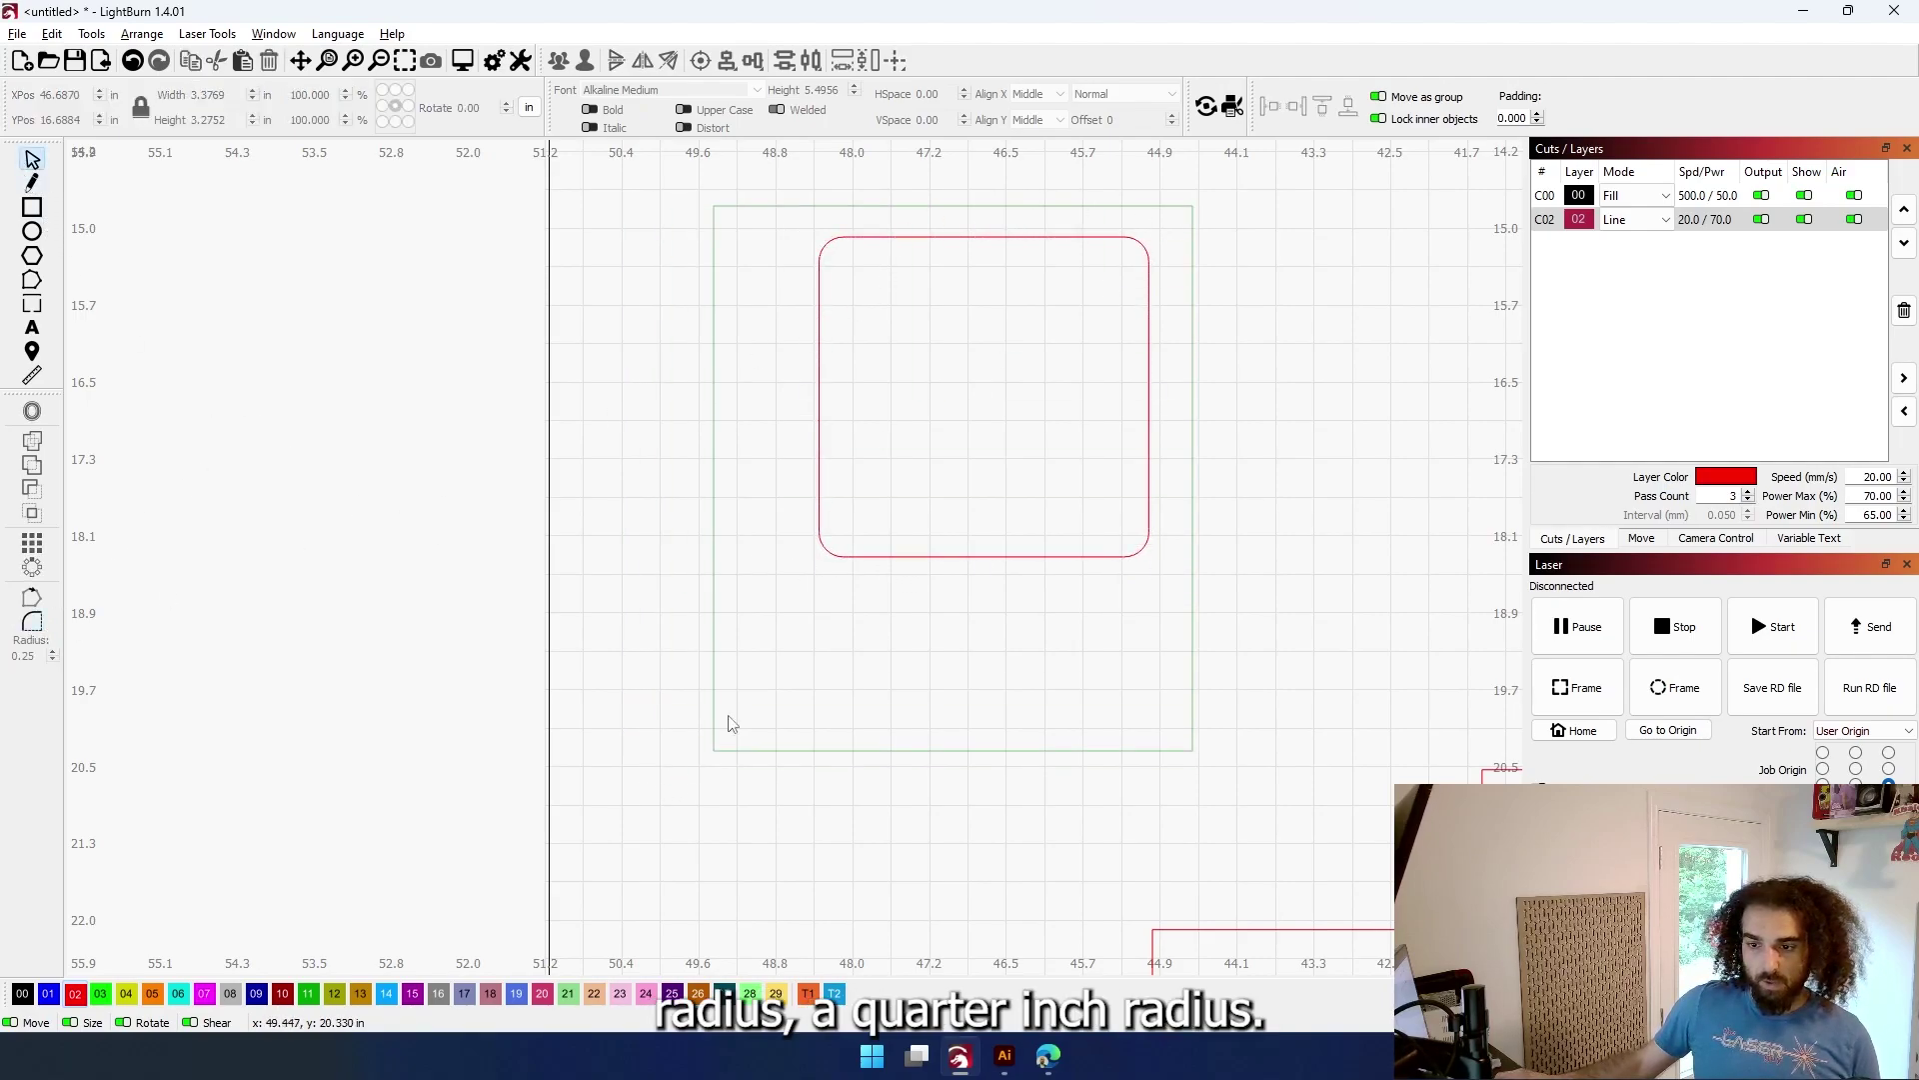
scroll(698, 699, "down", 5)
Zoom out and marquee-select the topper, shapes, rounded square and grid, spanning 28.52 × 34.48 in
scroll(1185, 566, "up", 5)
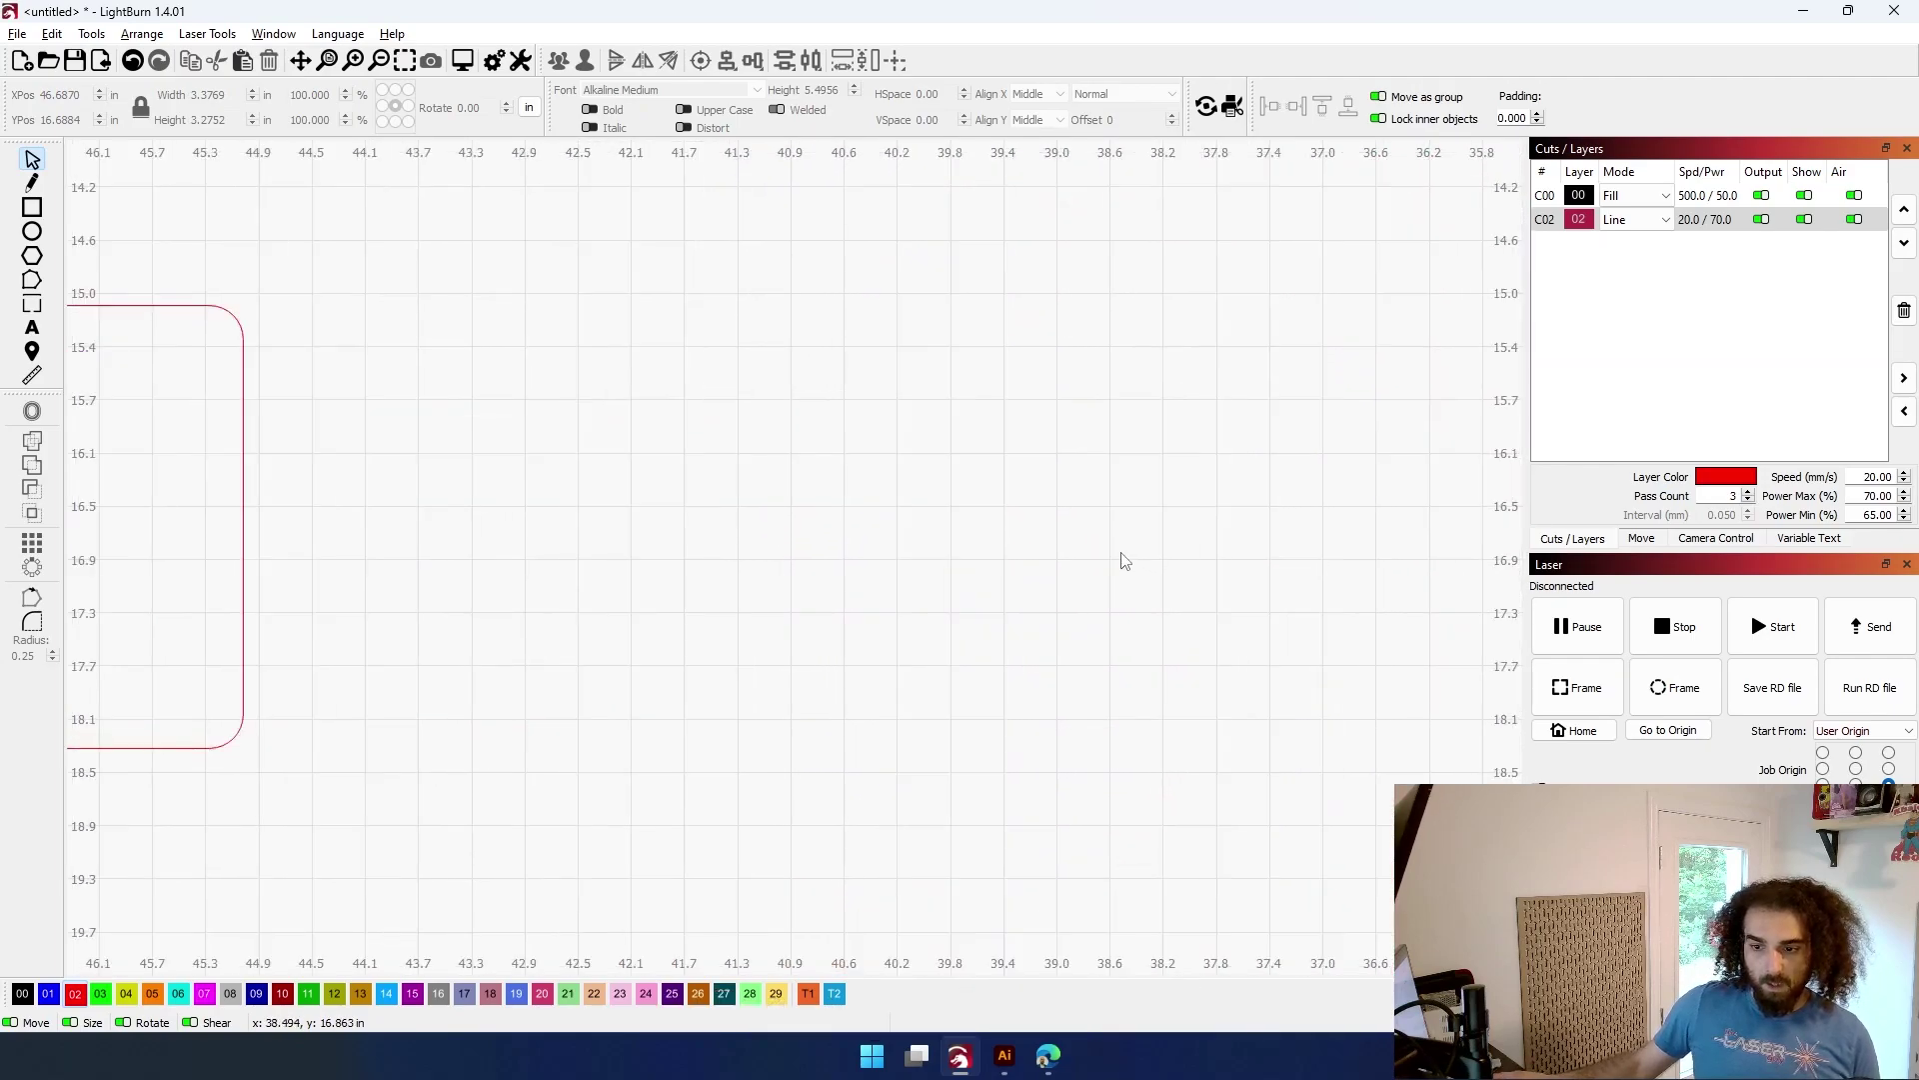
scroll(1170, 580, "down", 4)
left_click_drag(826, 621, 880, 625)
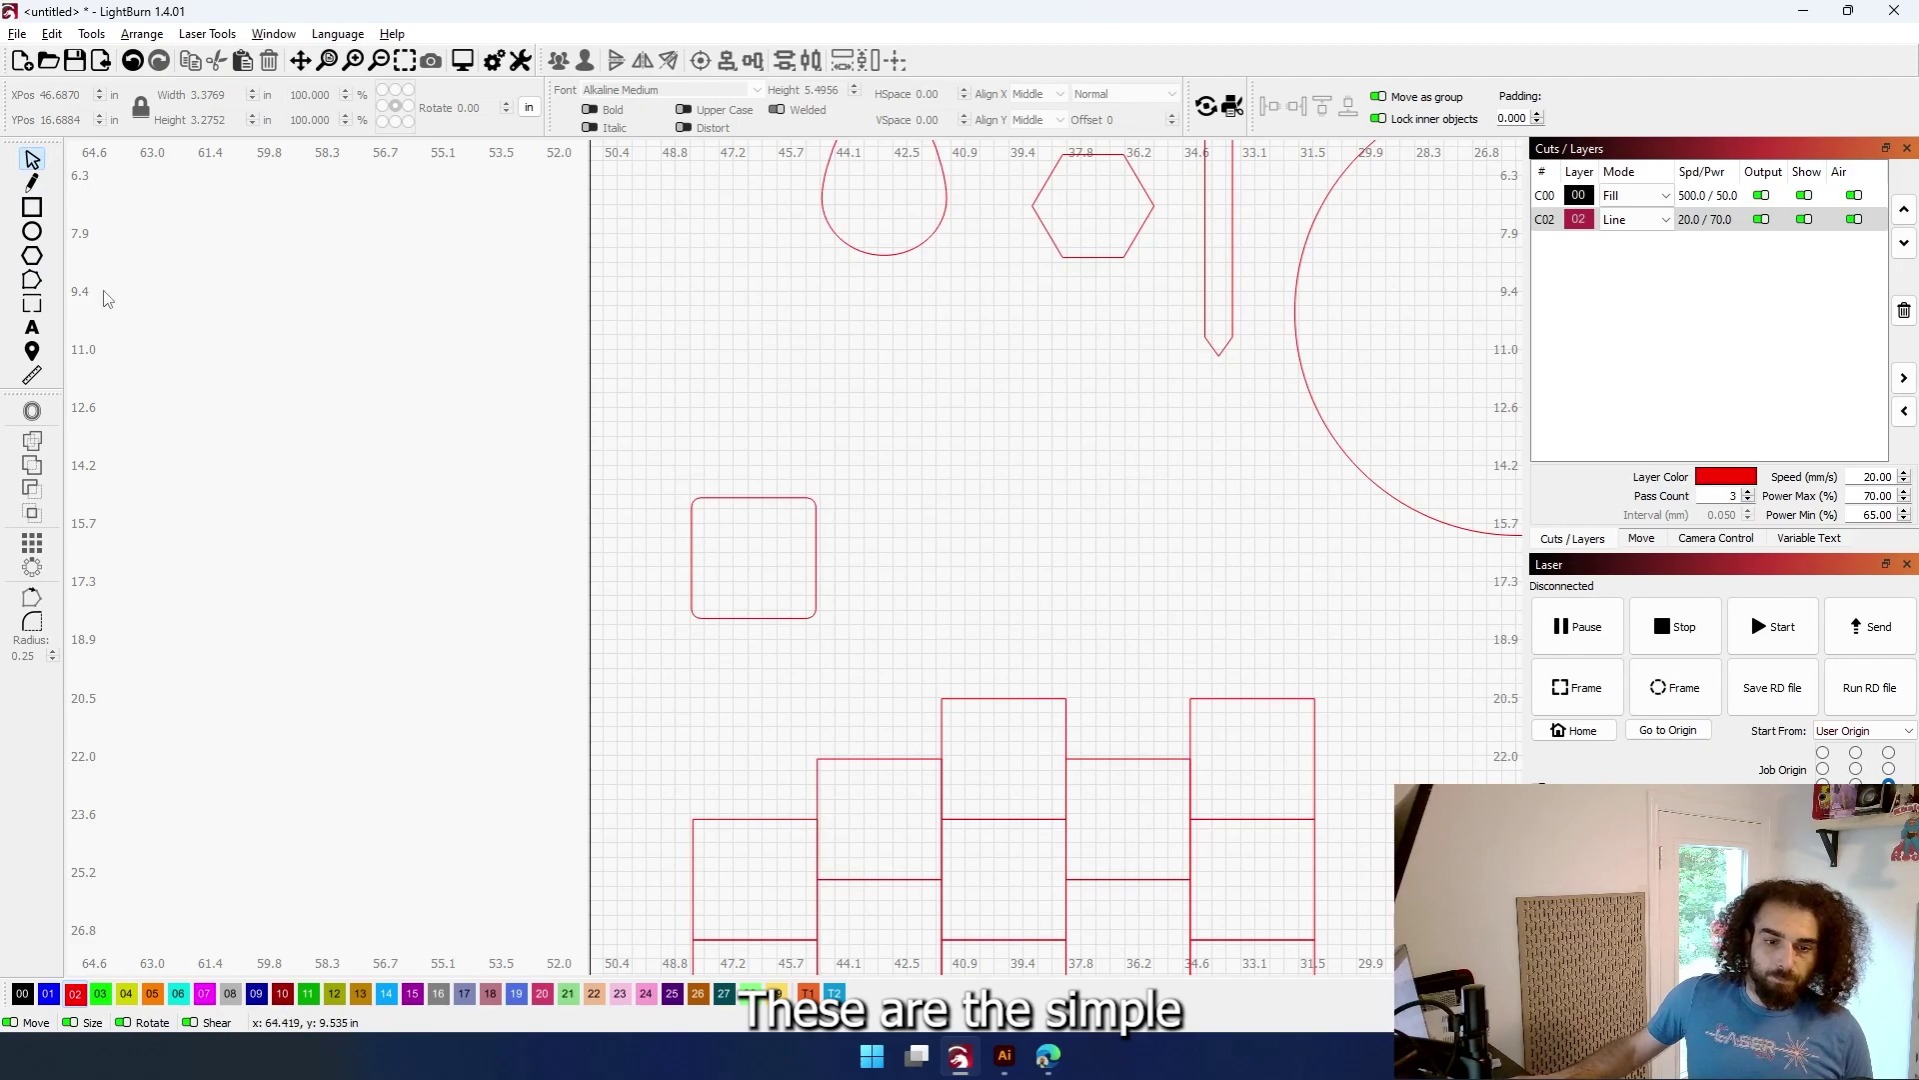
scroll(610, 450, "down", 6)
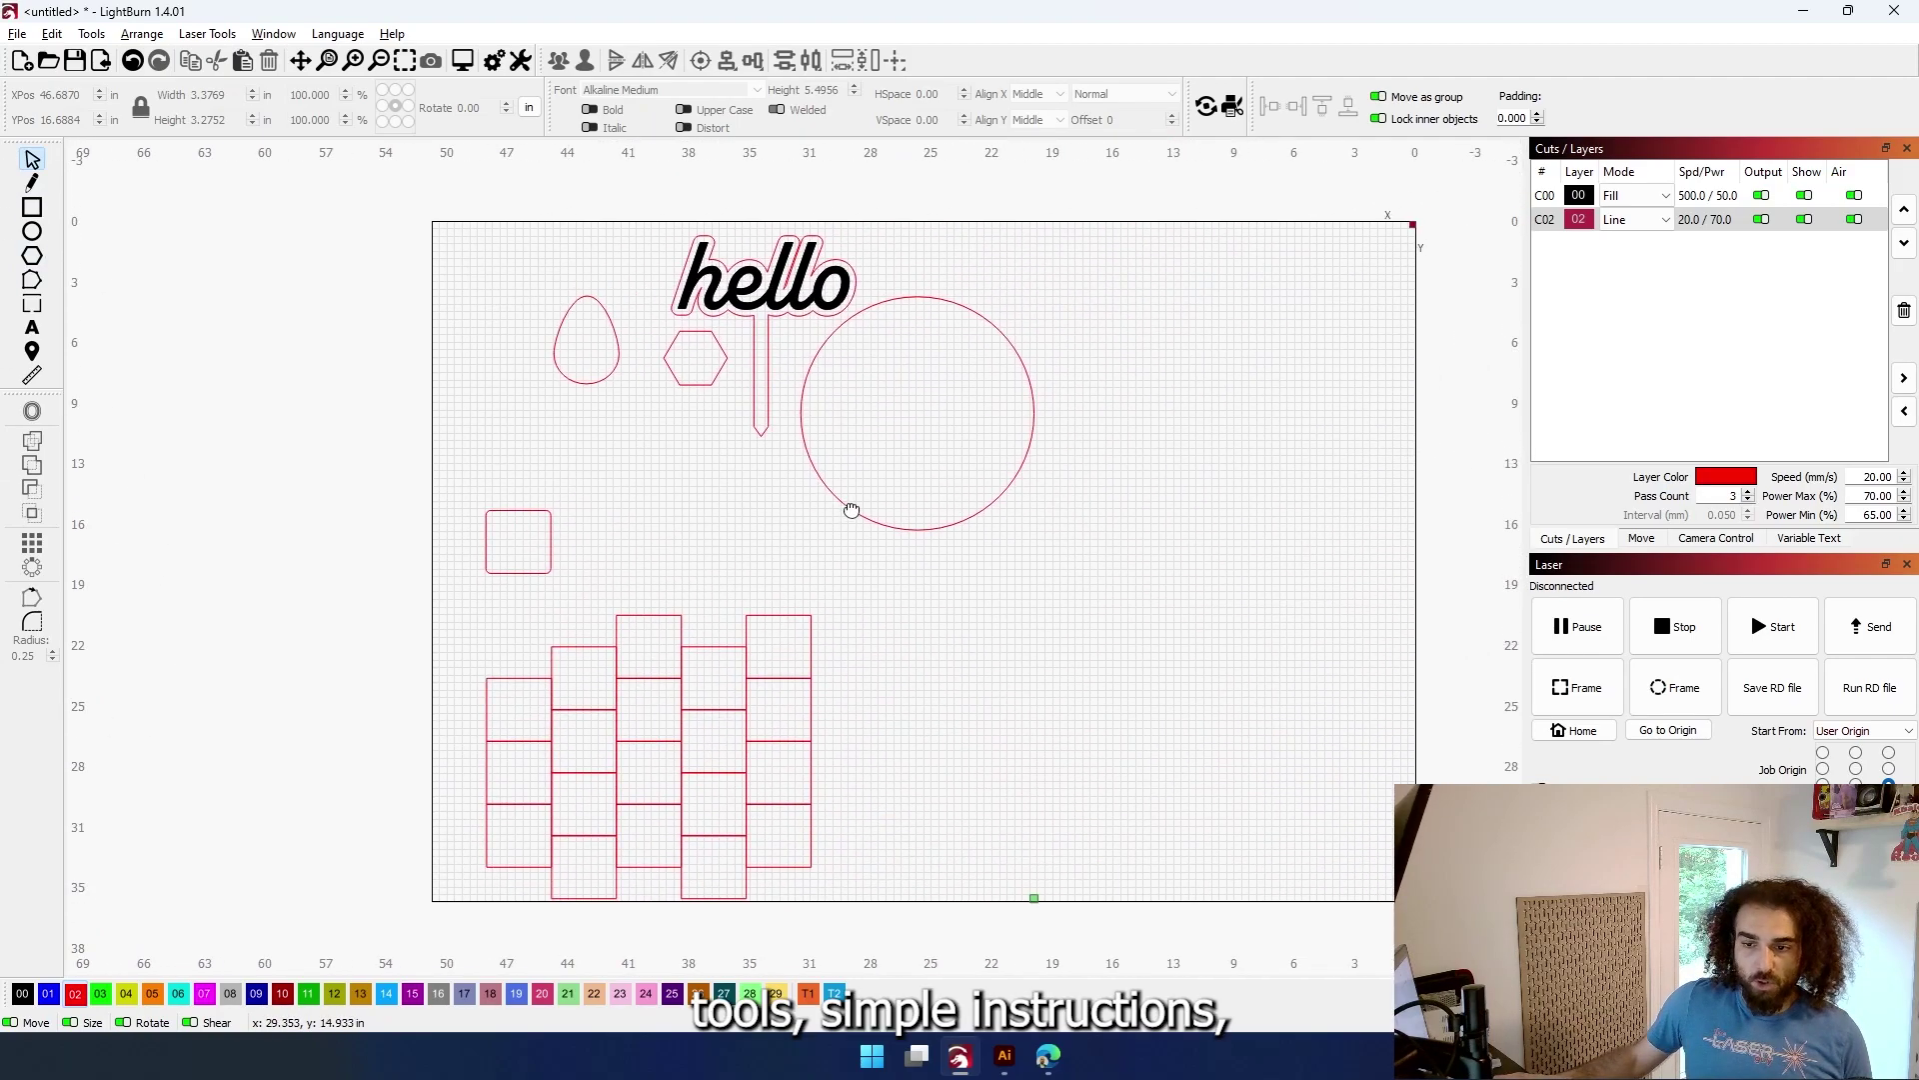
left_click_drag(851, 511, 888, 469)
left_click_drag(309, 510, 484, 517)
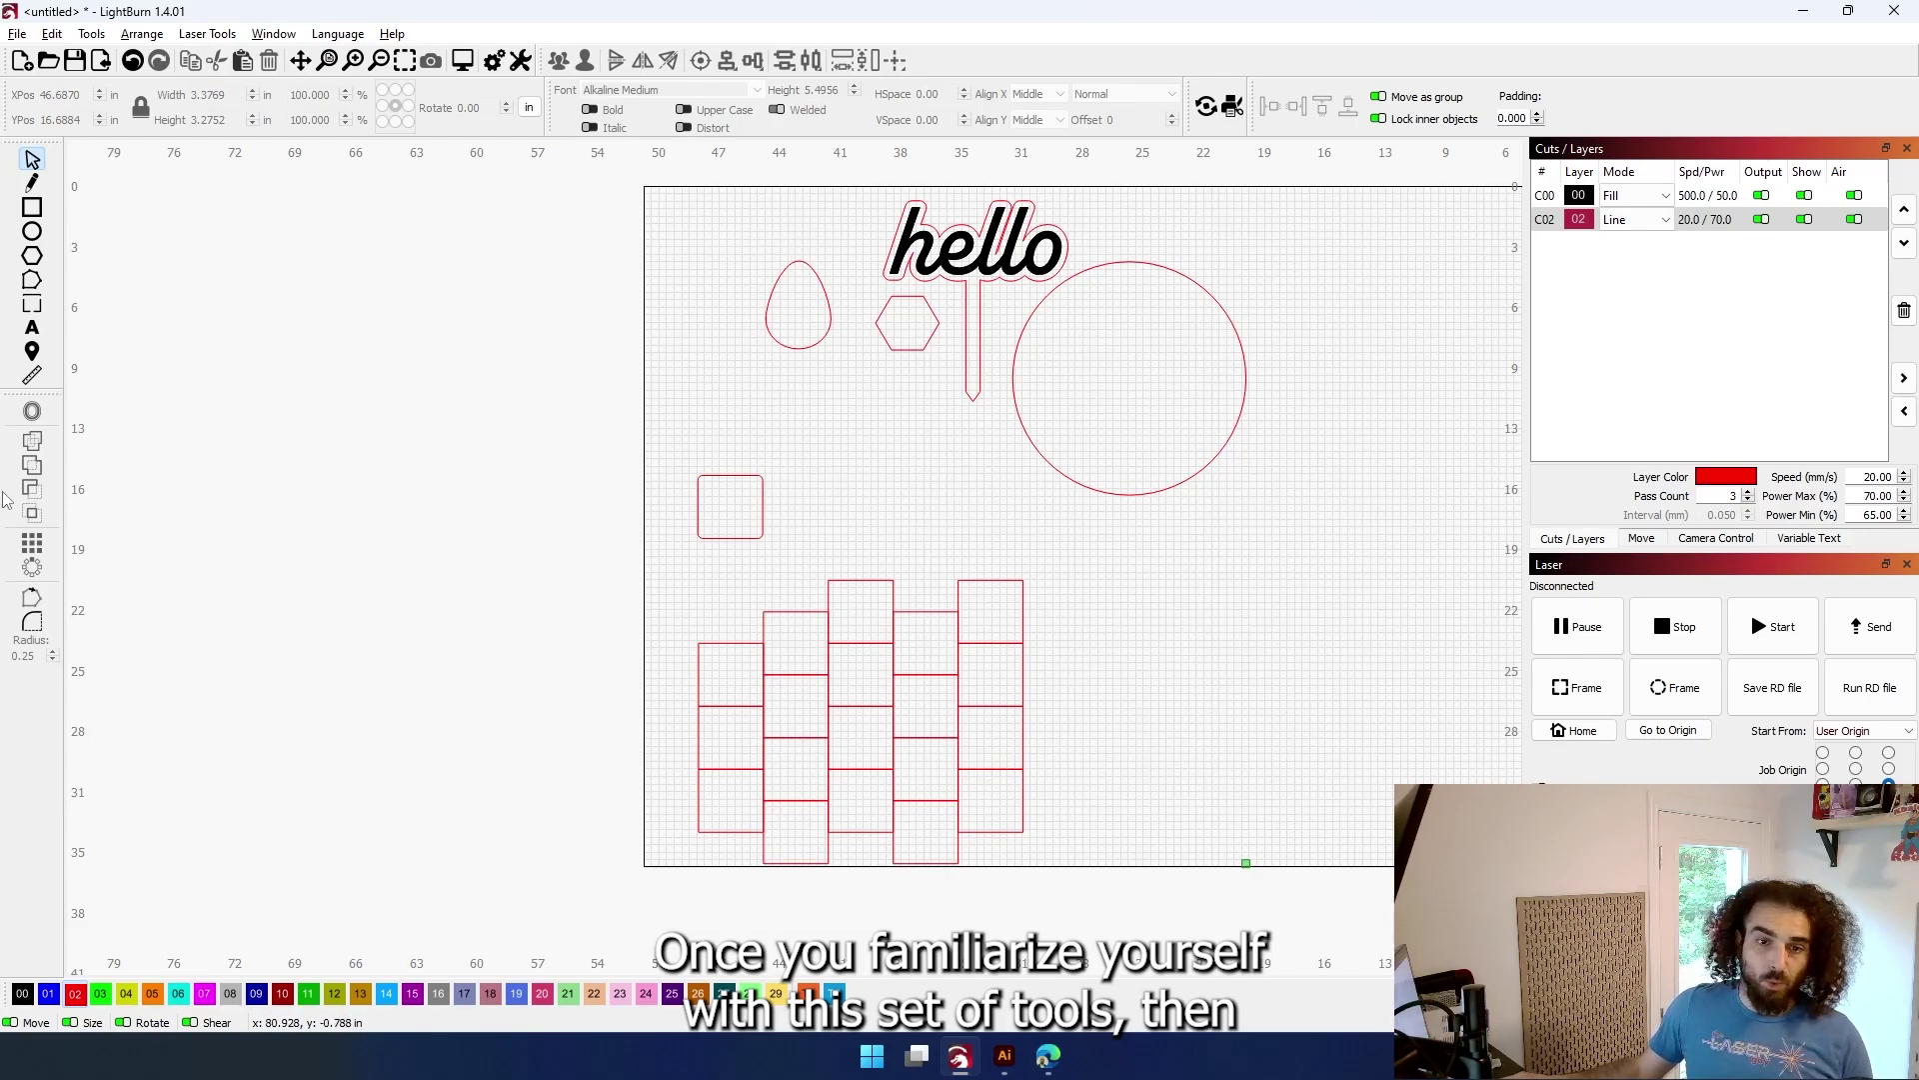
left_click_drag(970, 404, 905, 429)
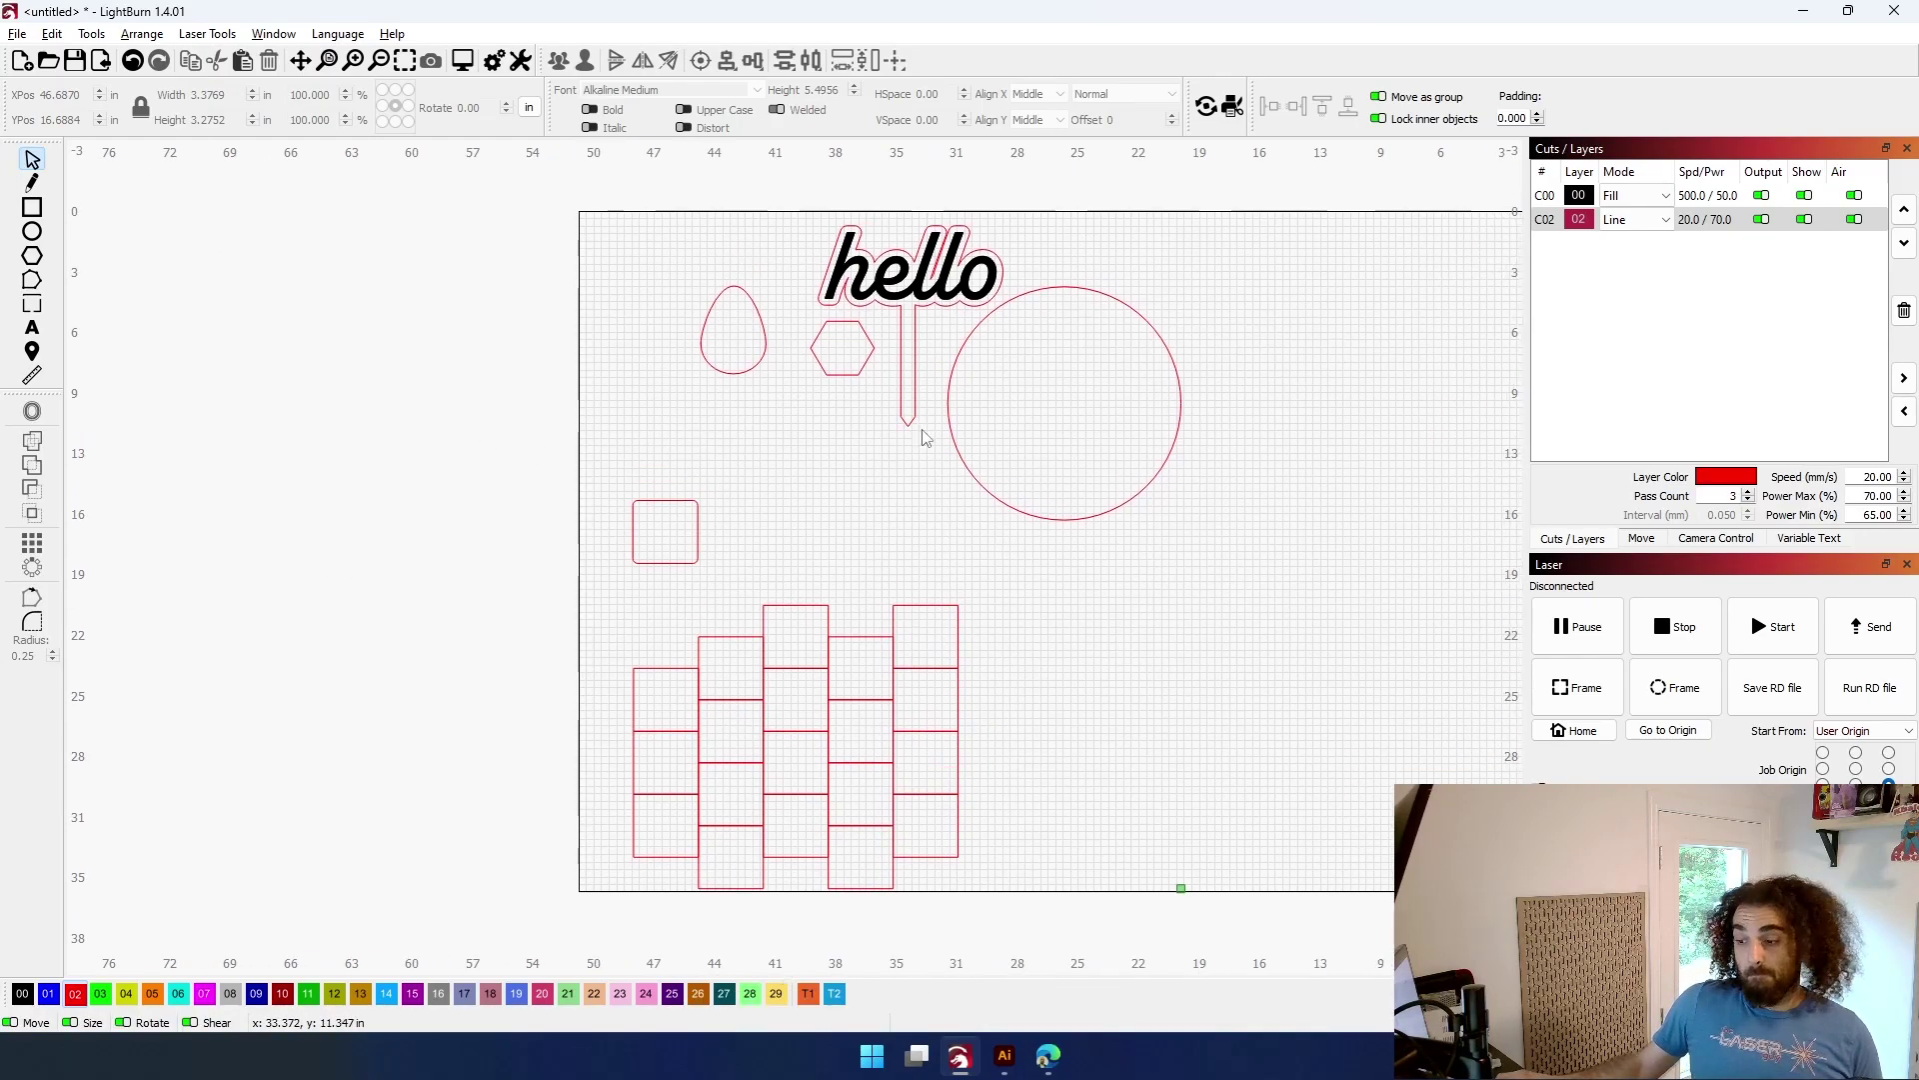
scroll(763, 420, "down", 1)
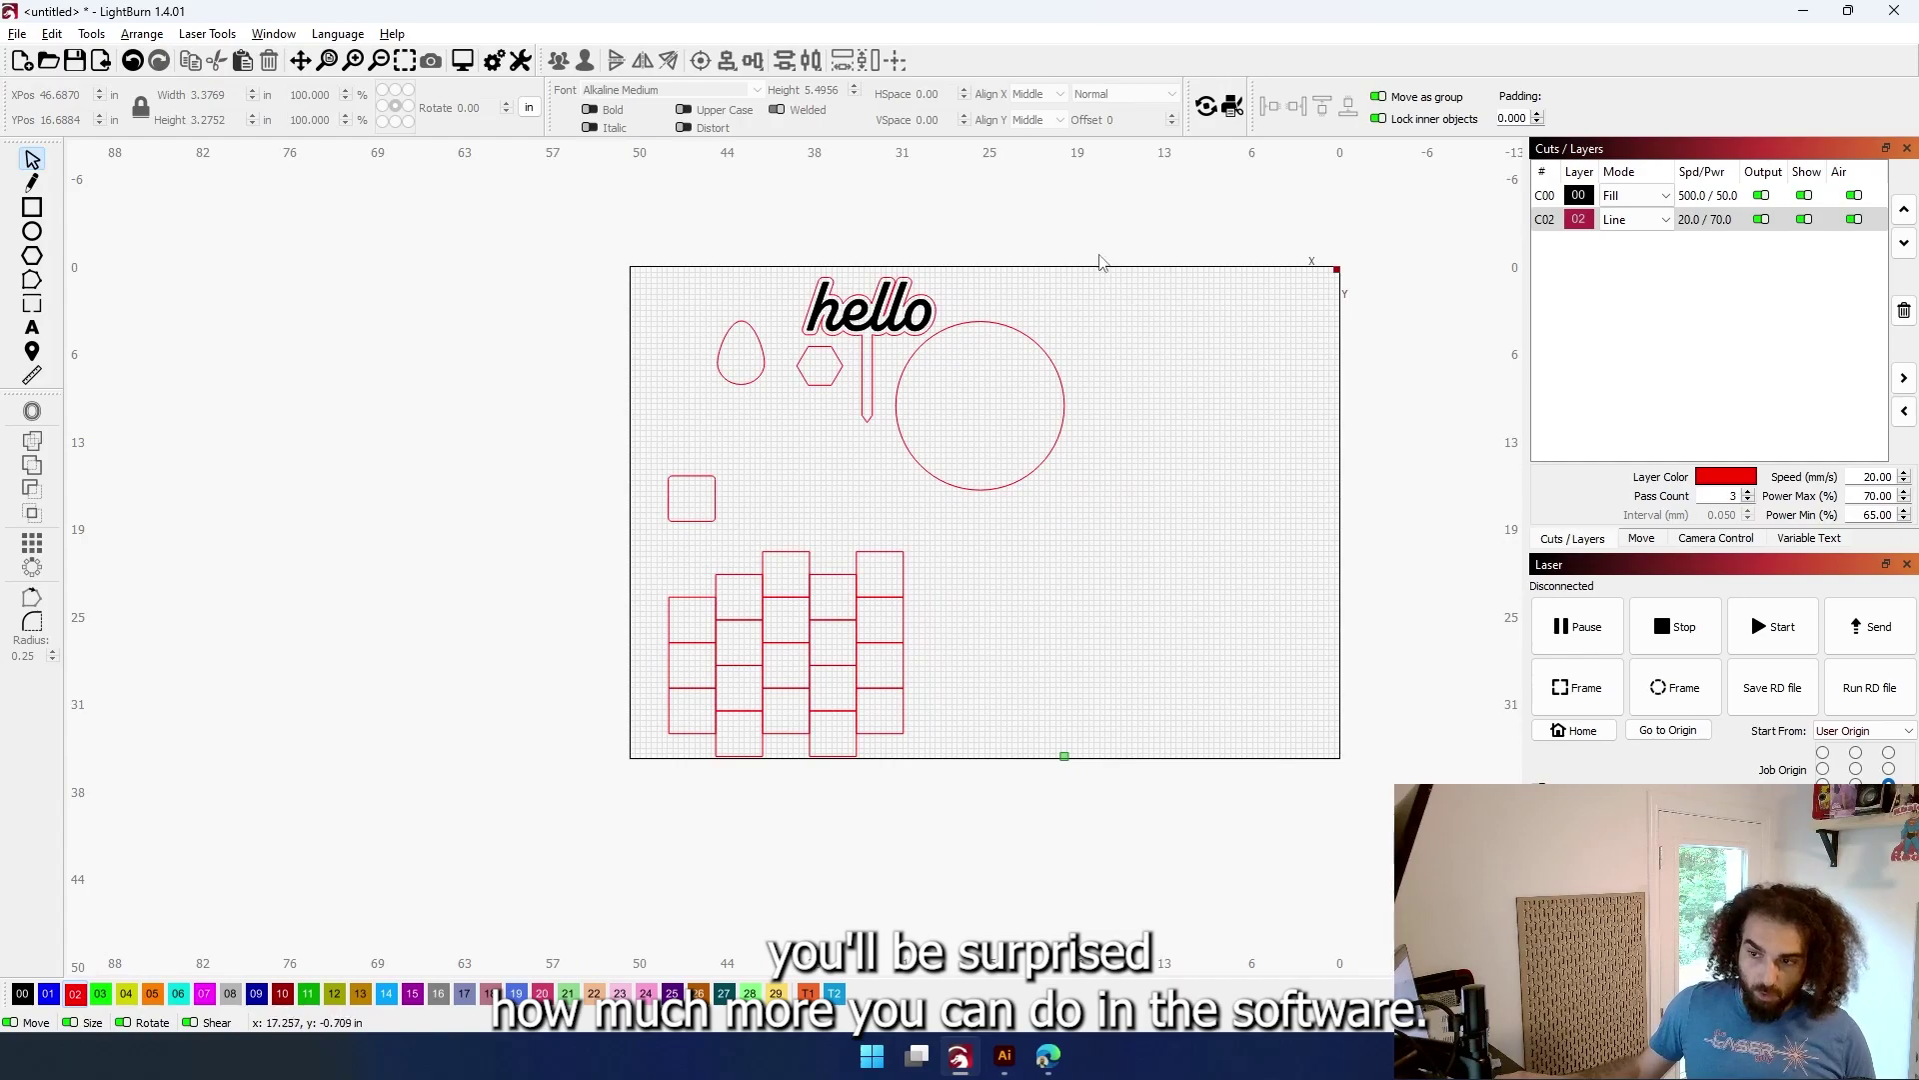
left_click_drag(1088, 331, 507, 840)
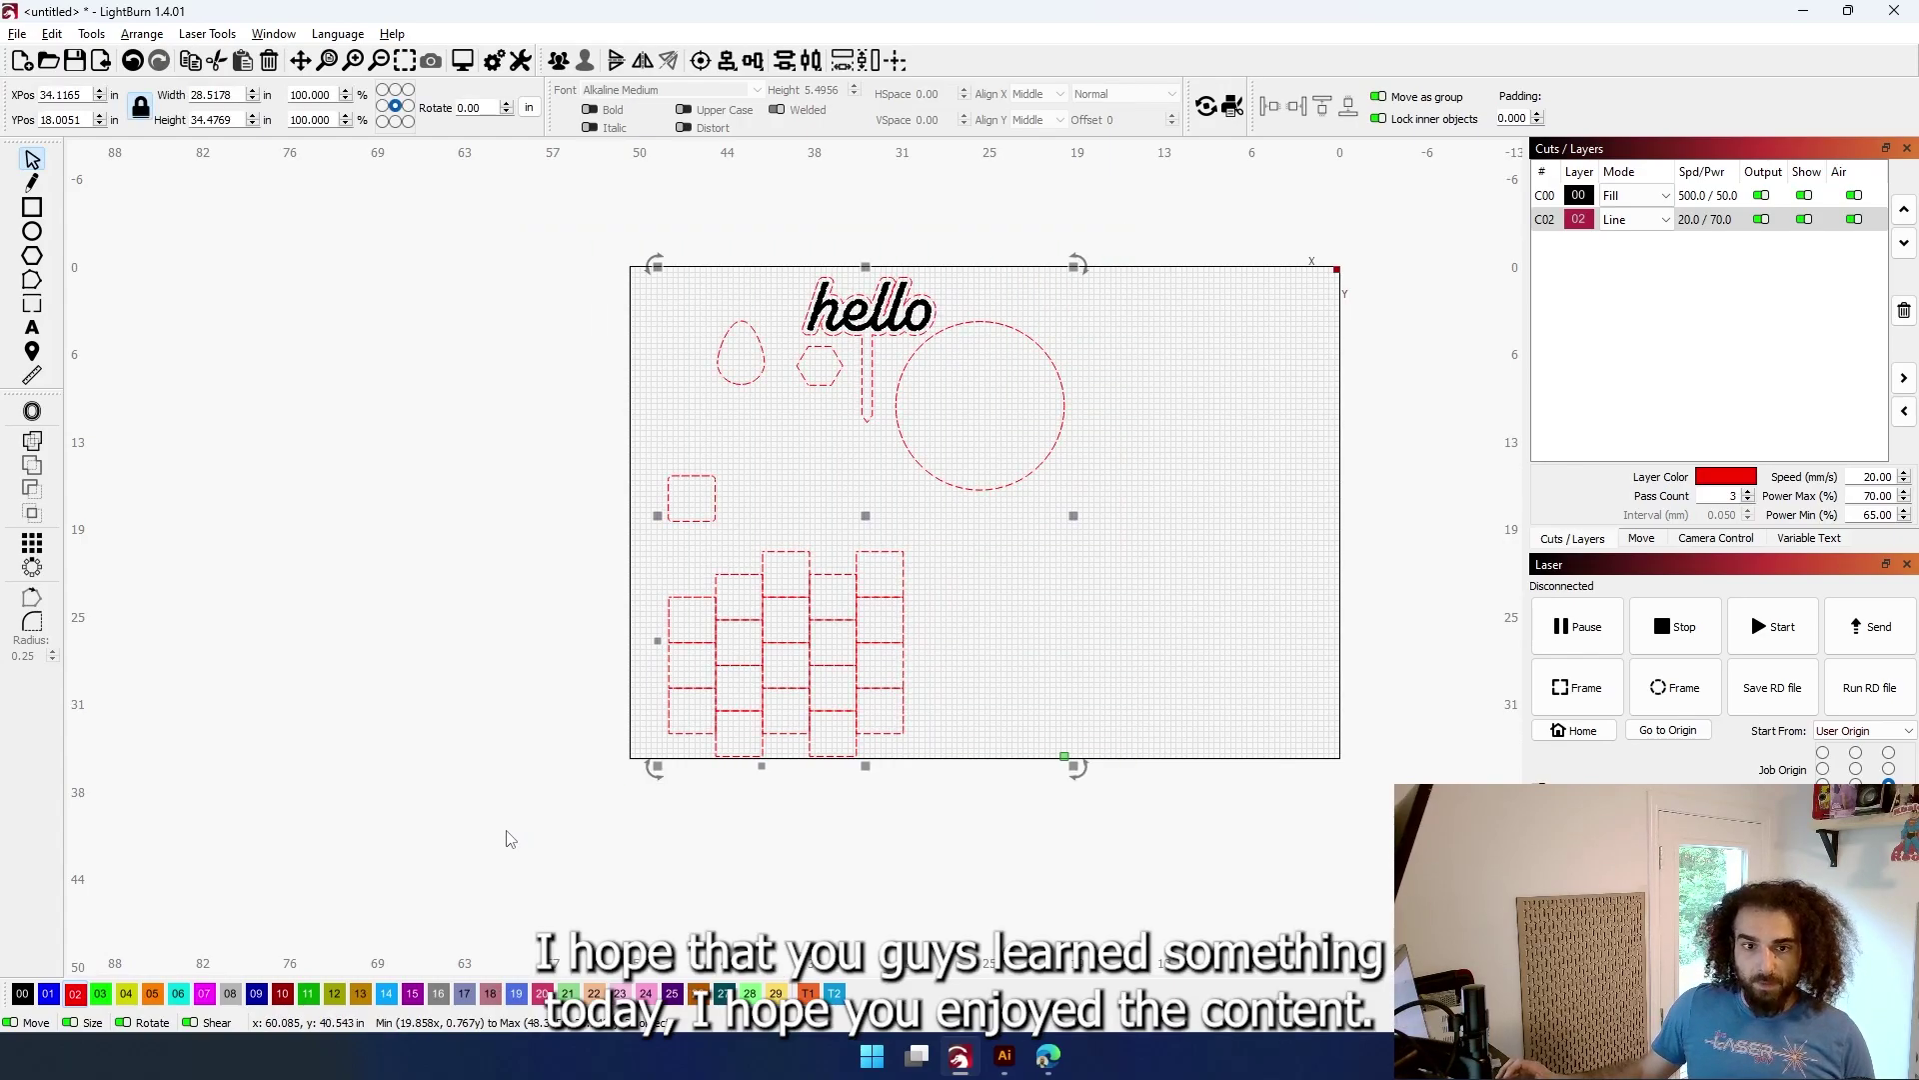